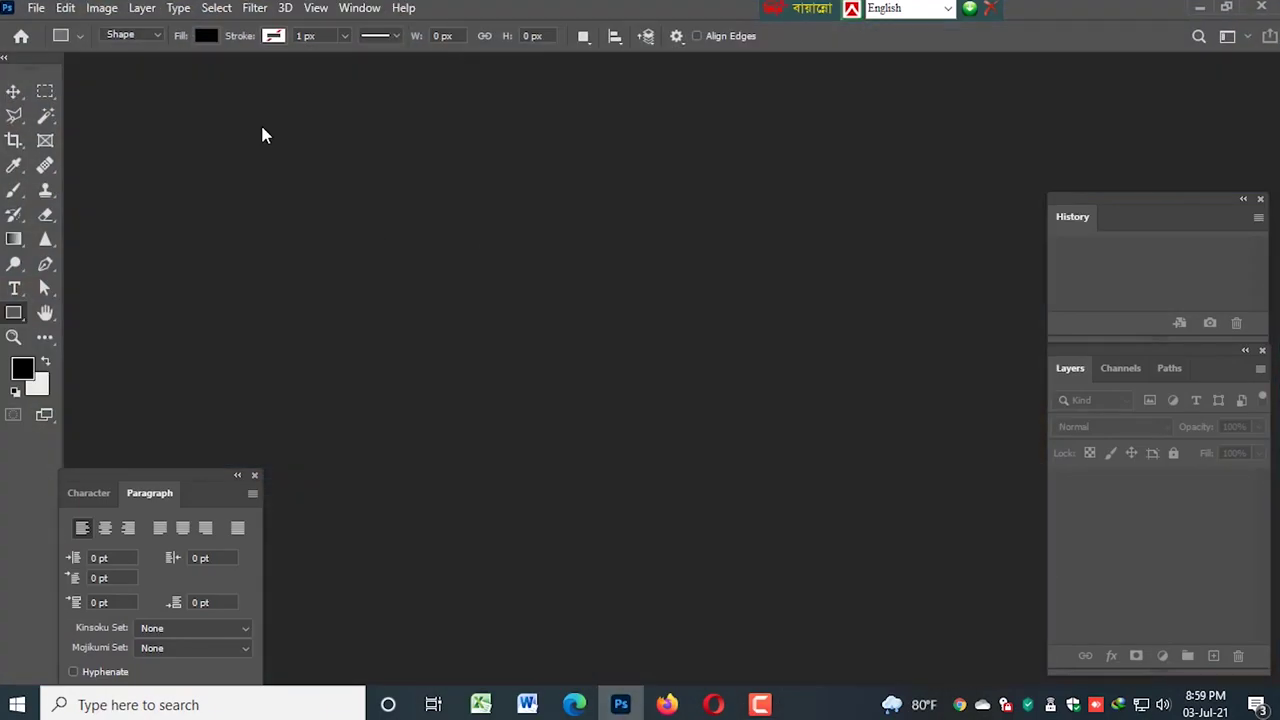
- Start a new blank document sized 8 × 10.5 inches
left_click(35, 8)
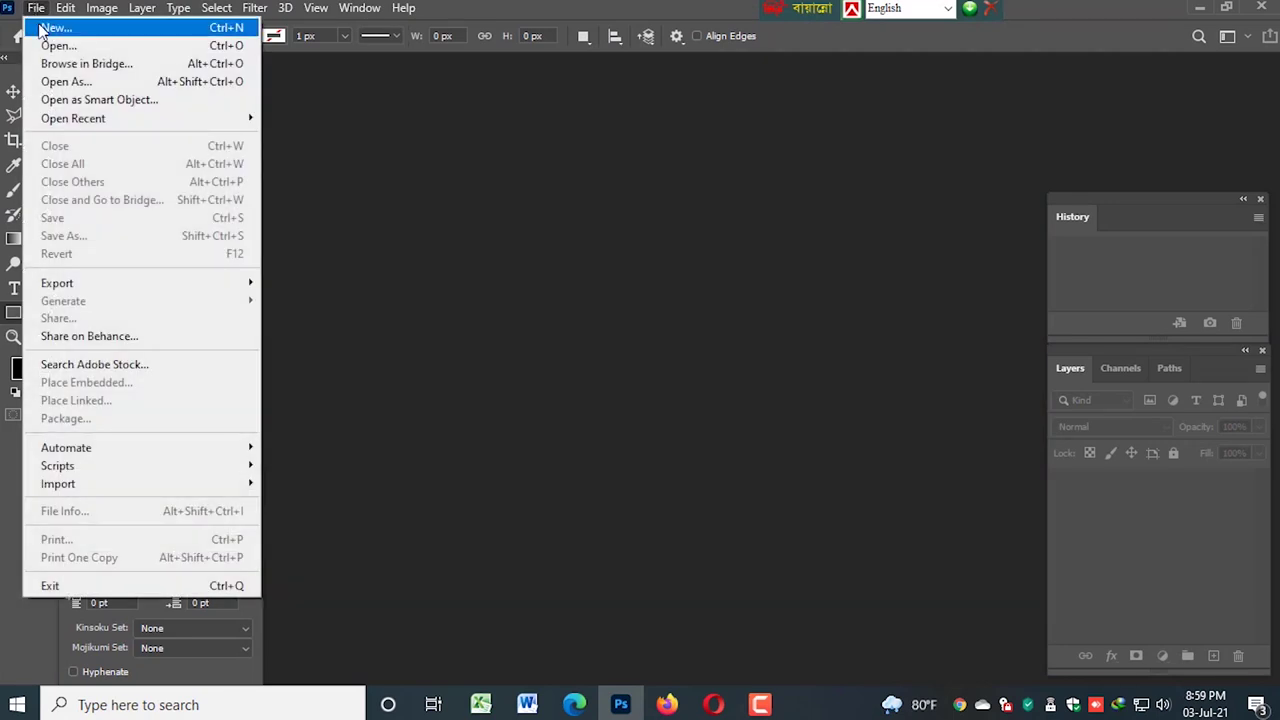
left_click(40, 29)
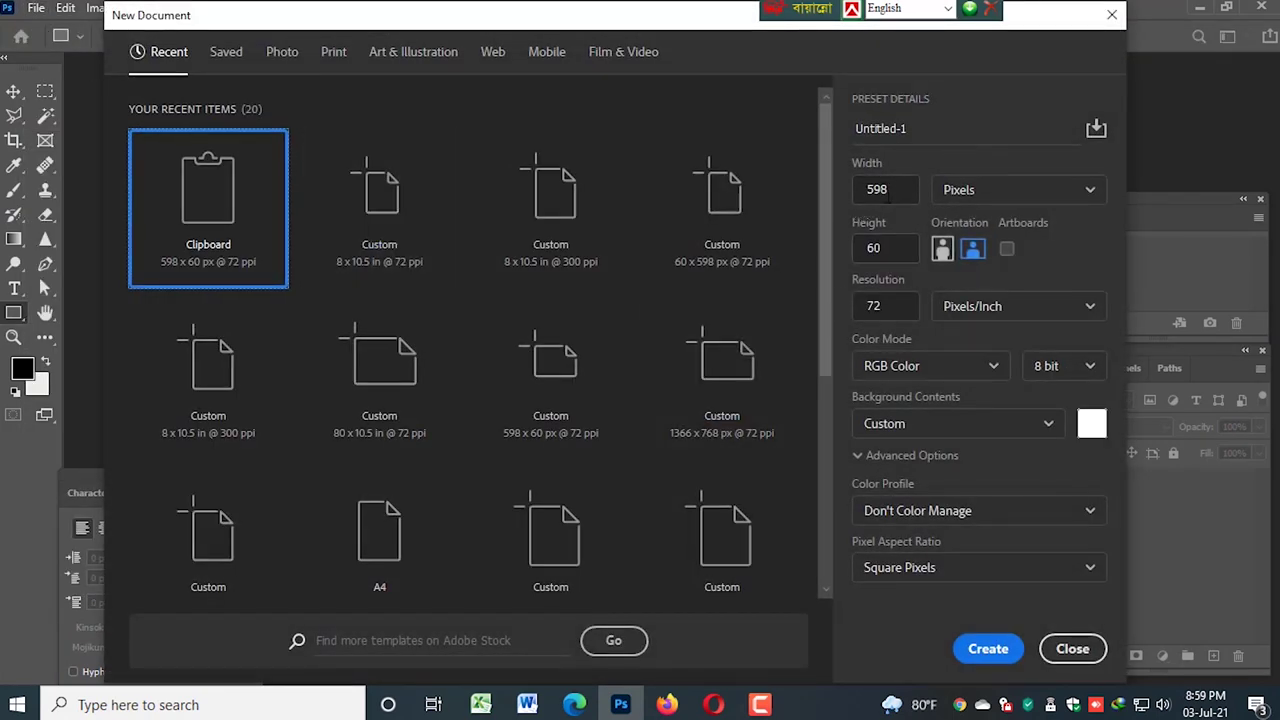
left_click(900, 188)
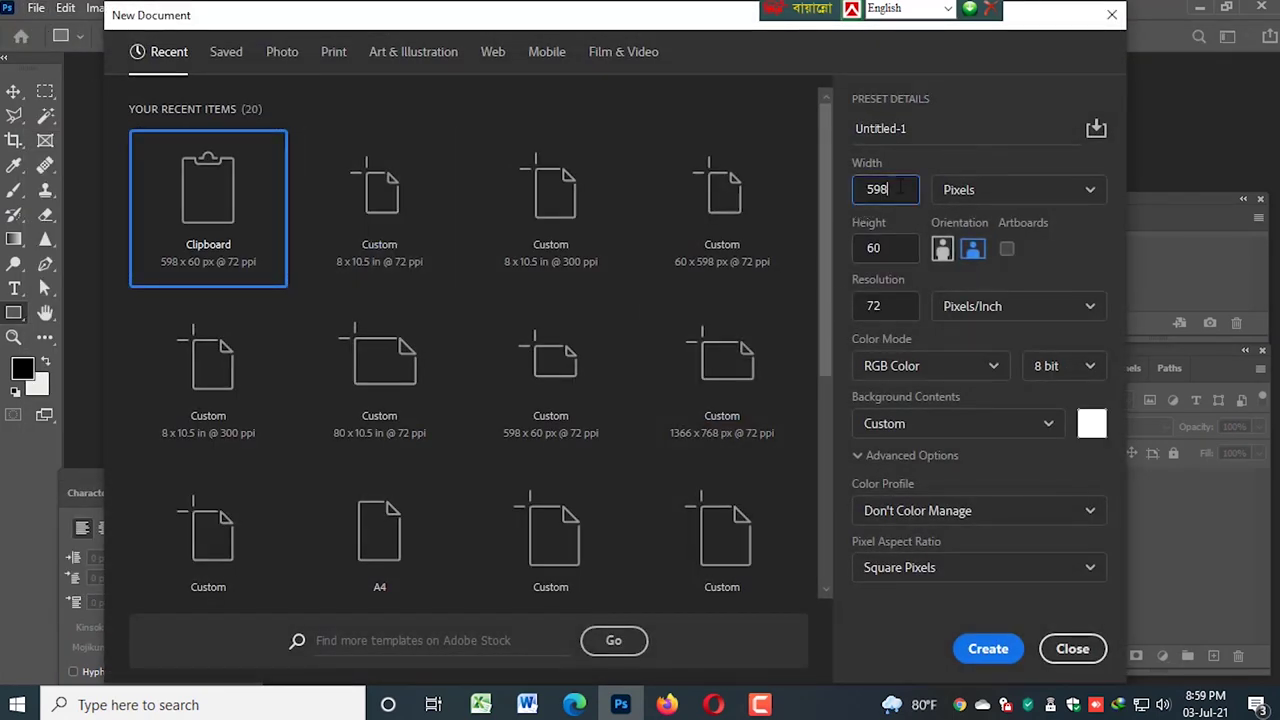
left_click(1090, 191)
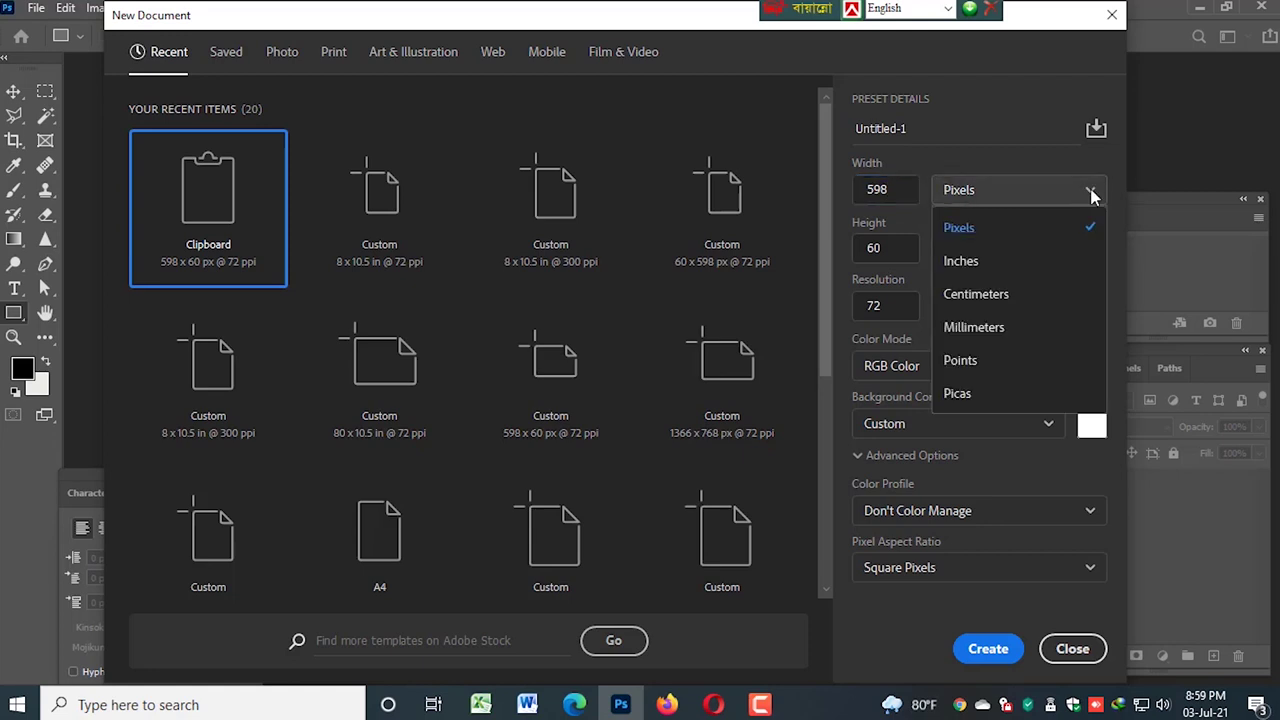
left_click(1000, 262)
double_click(890, 189)
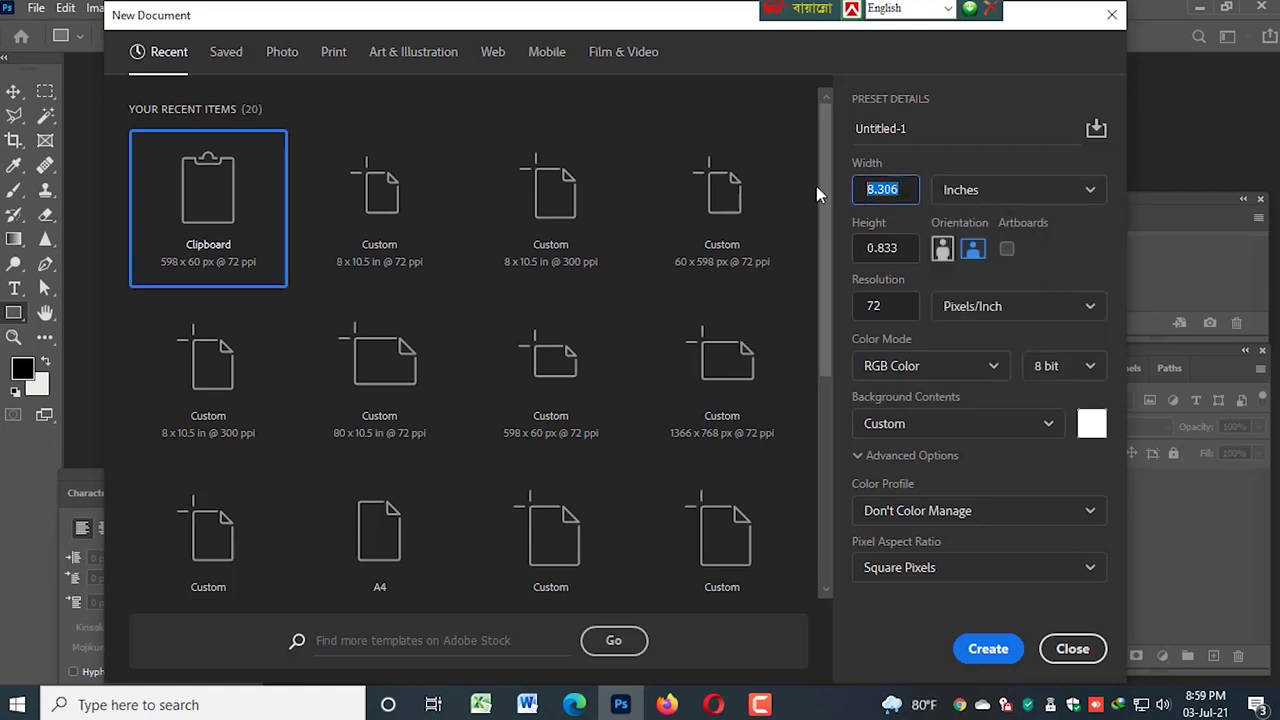
type("8")
key("Tab")
type("10.5")
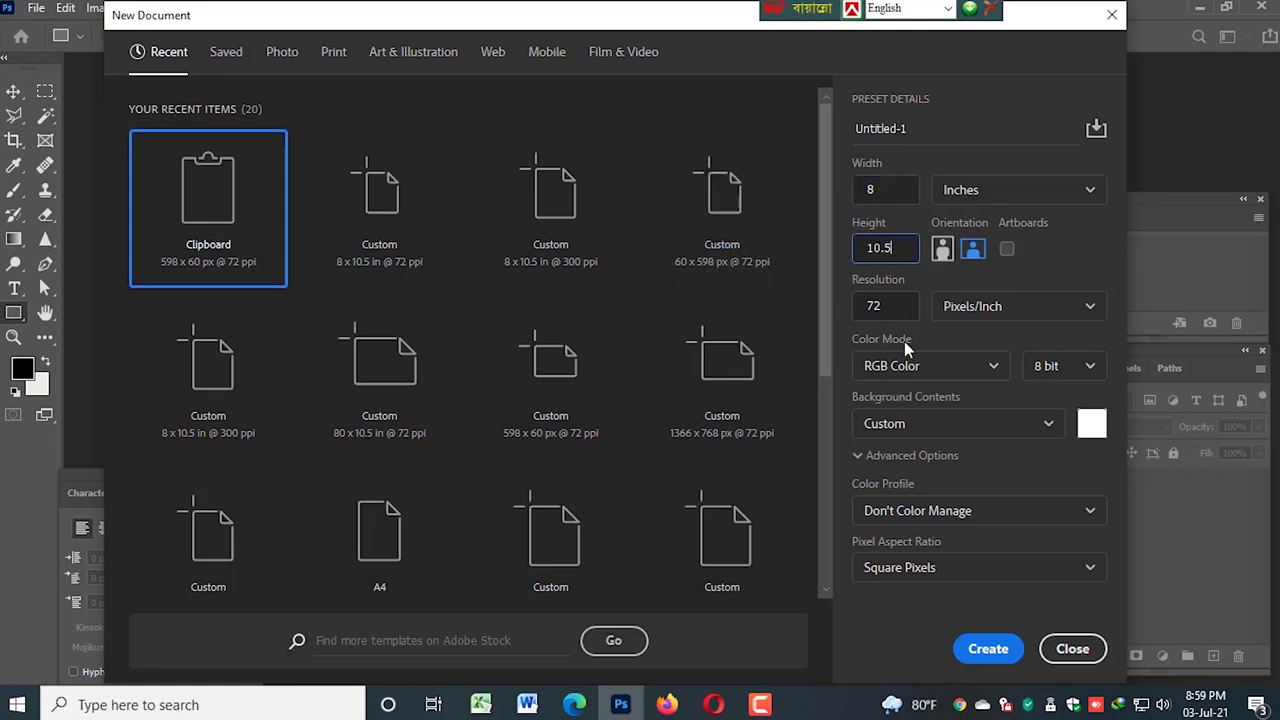
- Set 300 ppi resolution and CMYK Color mode, then create the document
left_click(911, 305)
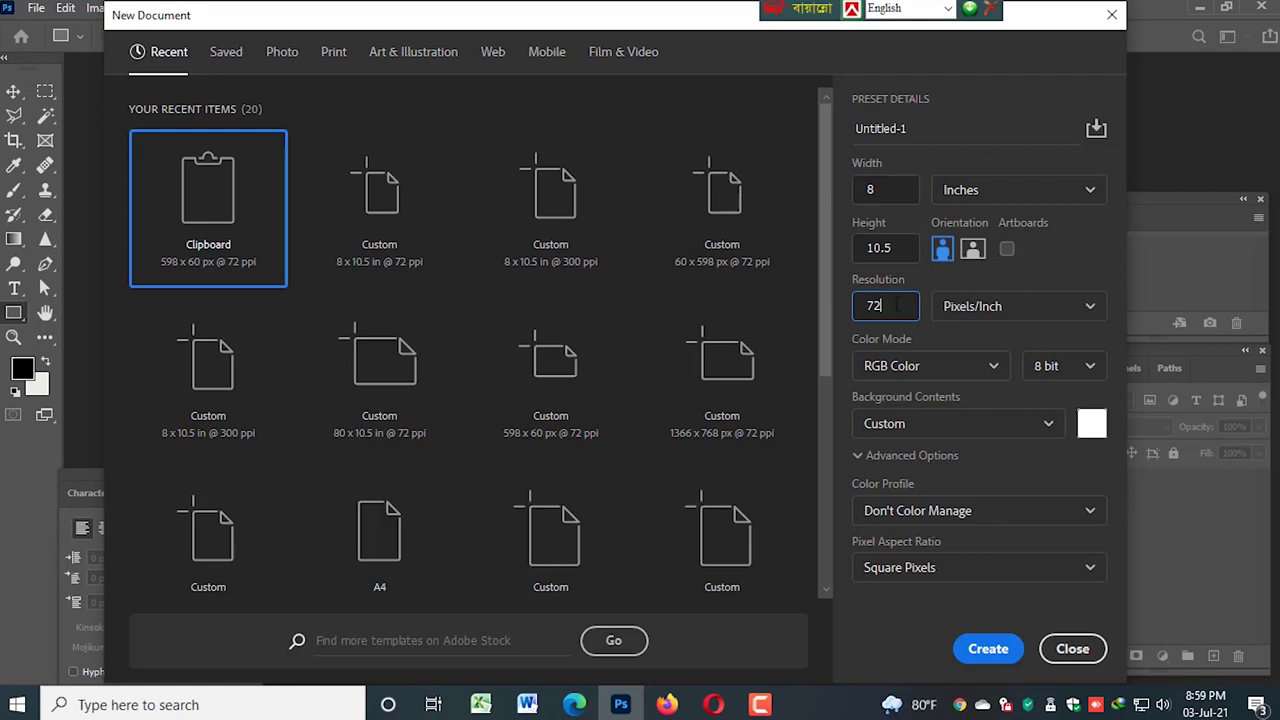
double_click(895, 305)
type("300")
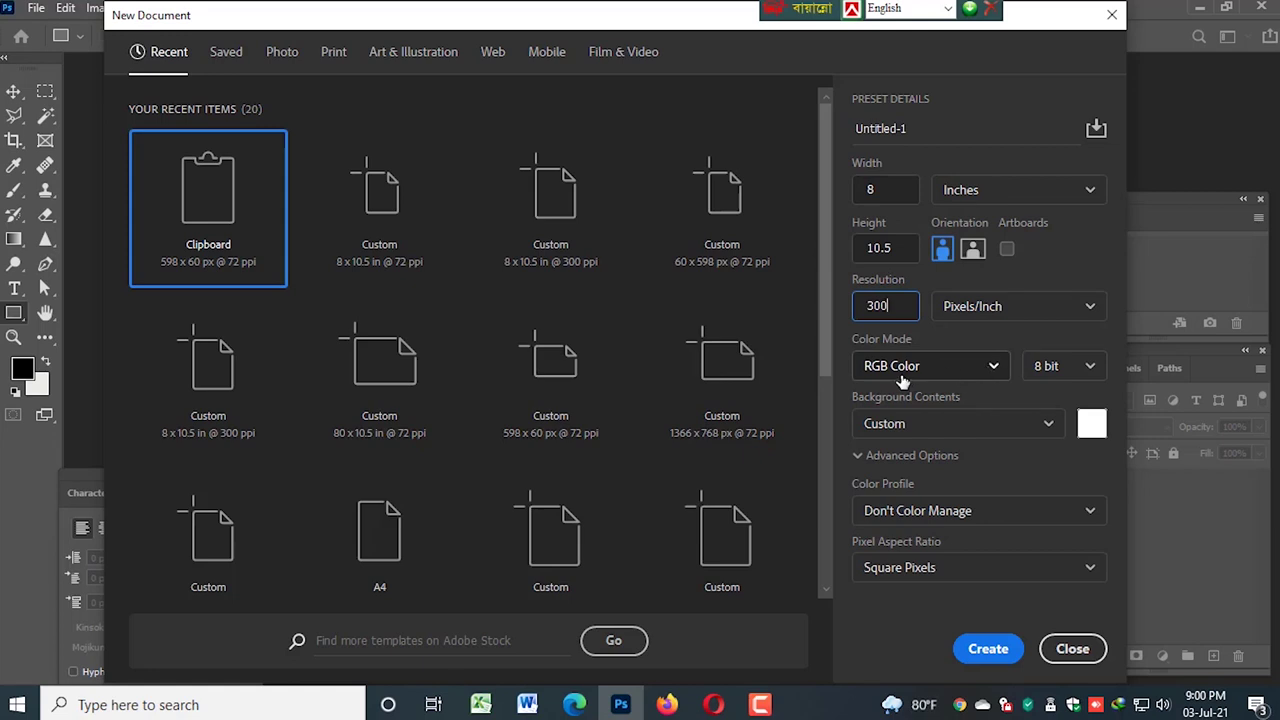
left_click(995, 368)
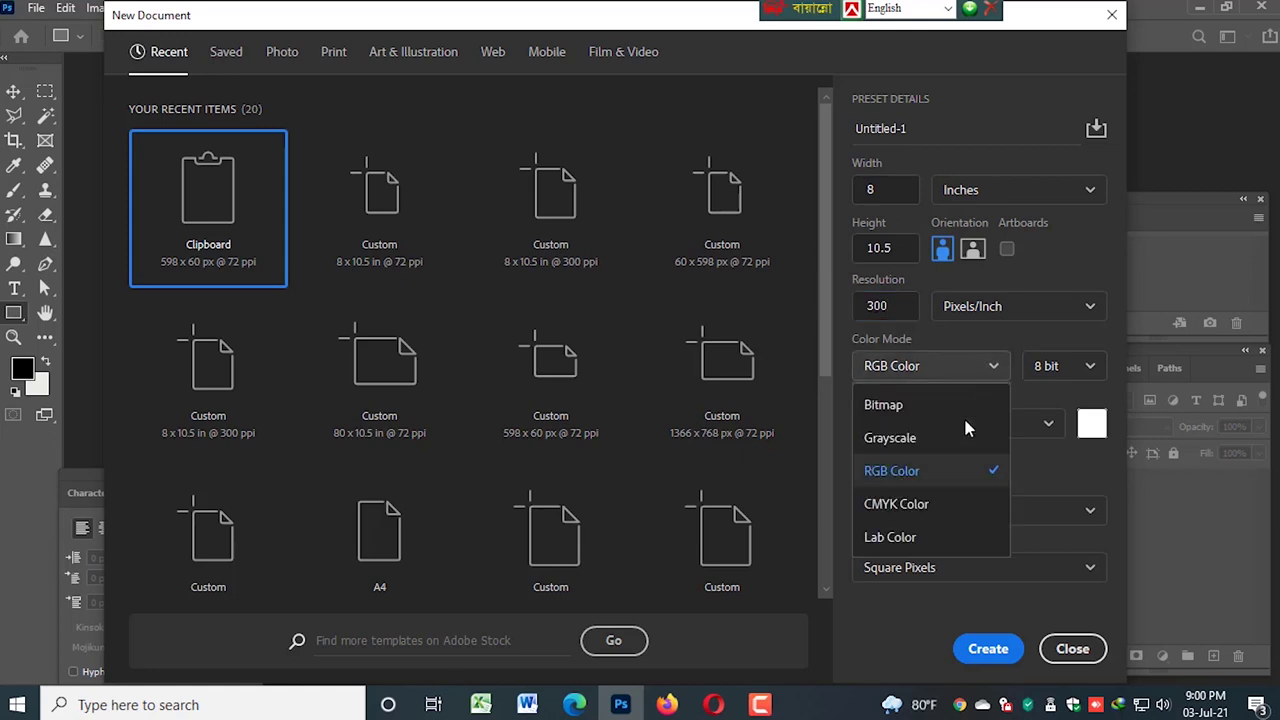
left_click(912, 503)
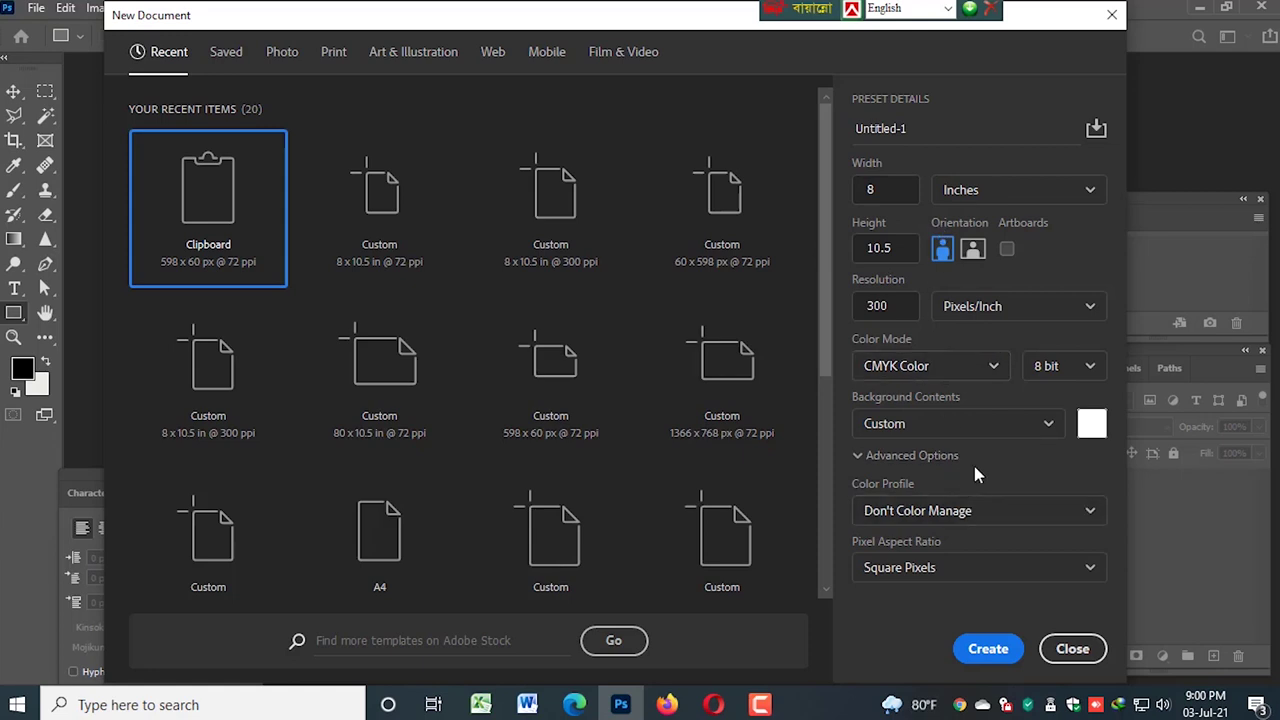
left_click(988, 648)
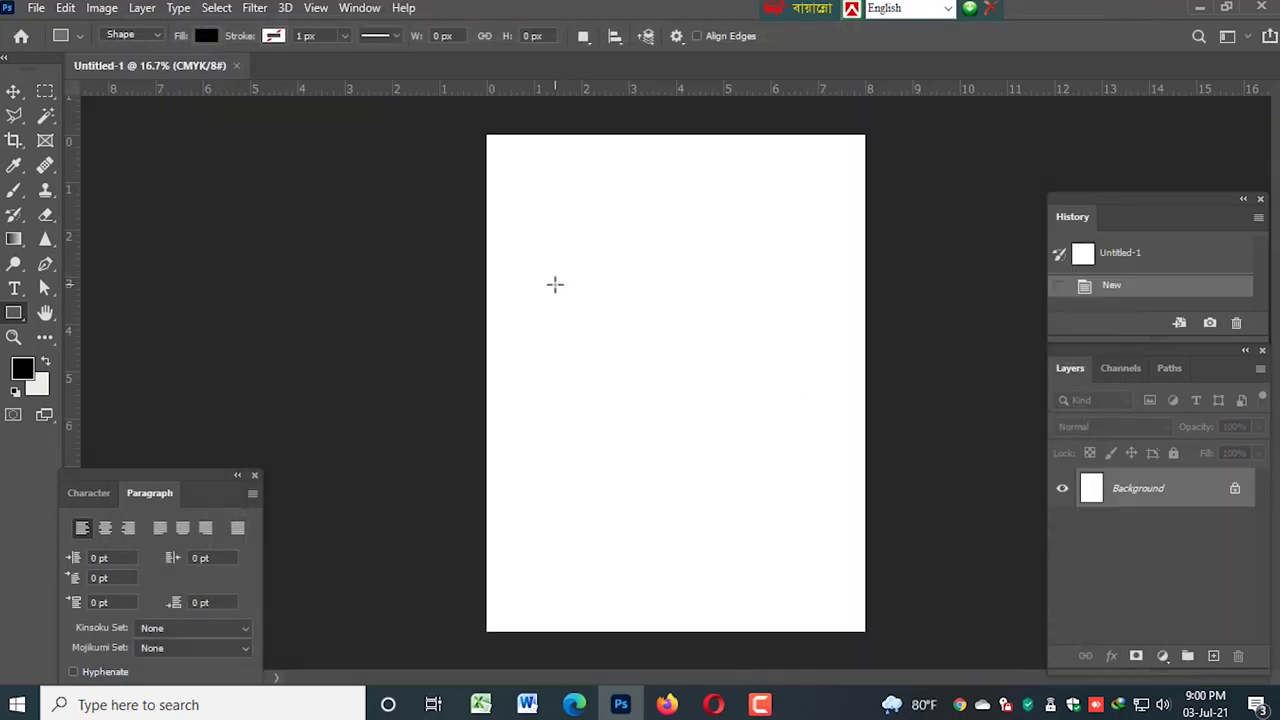
- Zoom in and drag guides onto the page's left, right and top edges
key("ctrl+0")
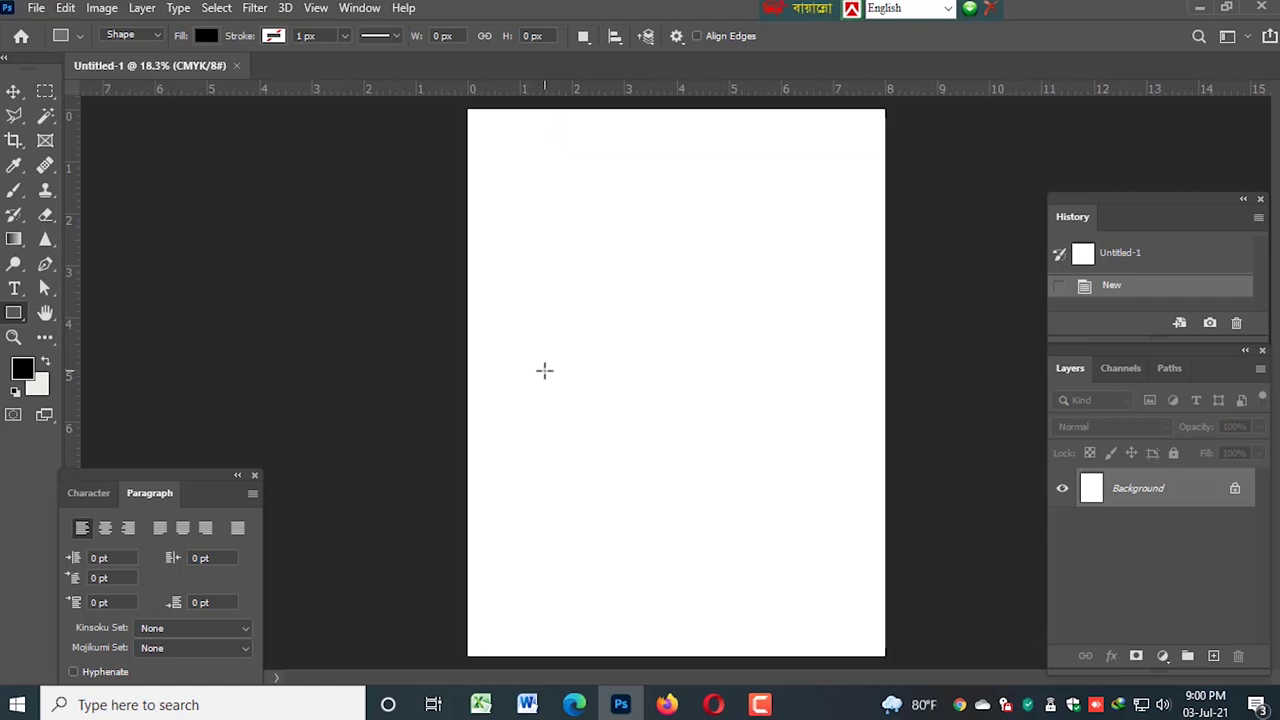
left_click_drag(72, 256, 467, 388)
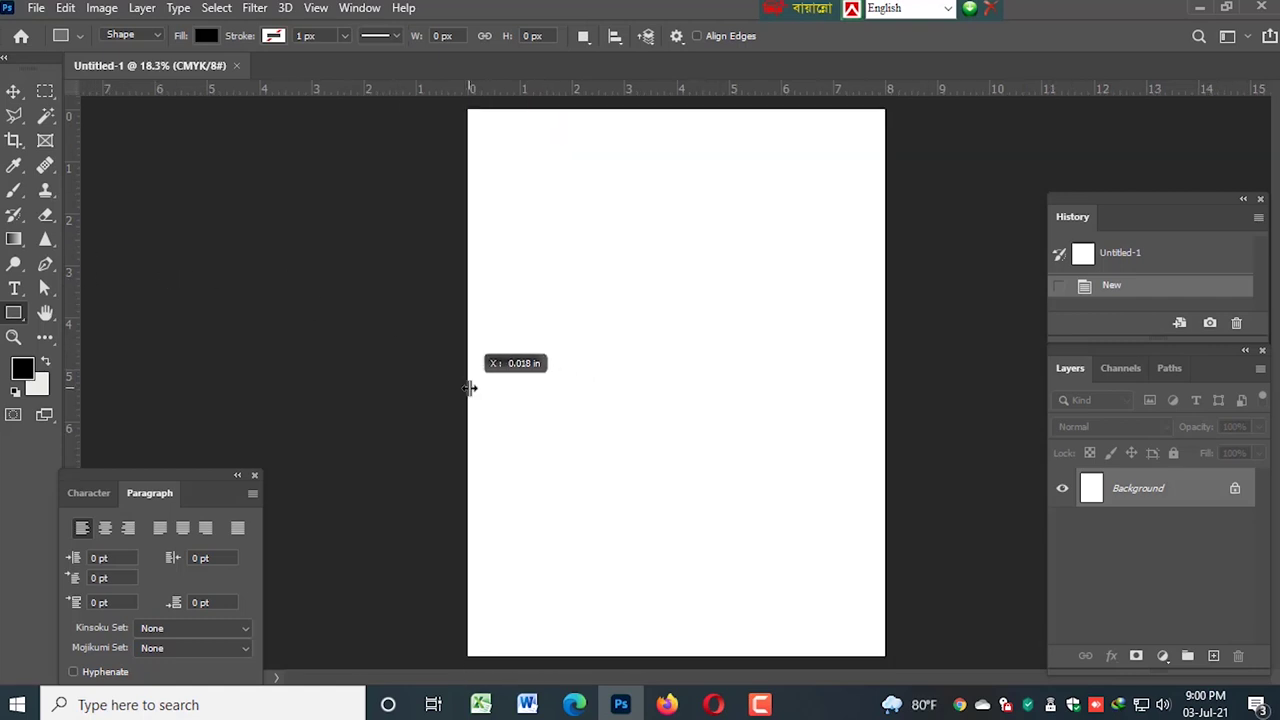
left_click_drag(467, 388, 468, 387)
mouse_move(73, 277)
left_mouse_down()
mouse_move(440, 342)
mouse_move(885, 396)
left_mouse_up()
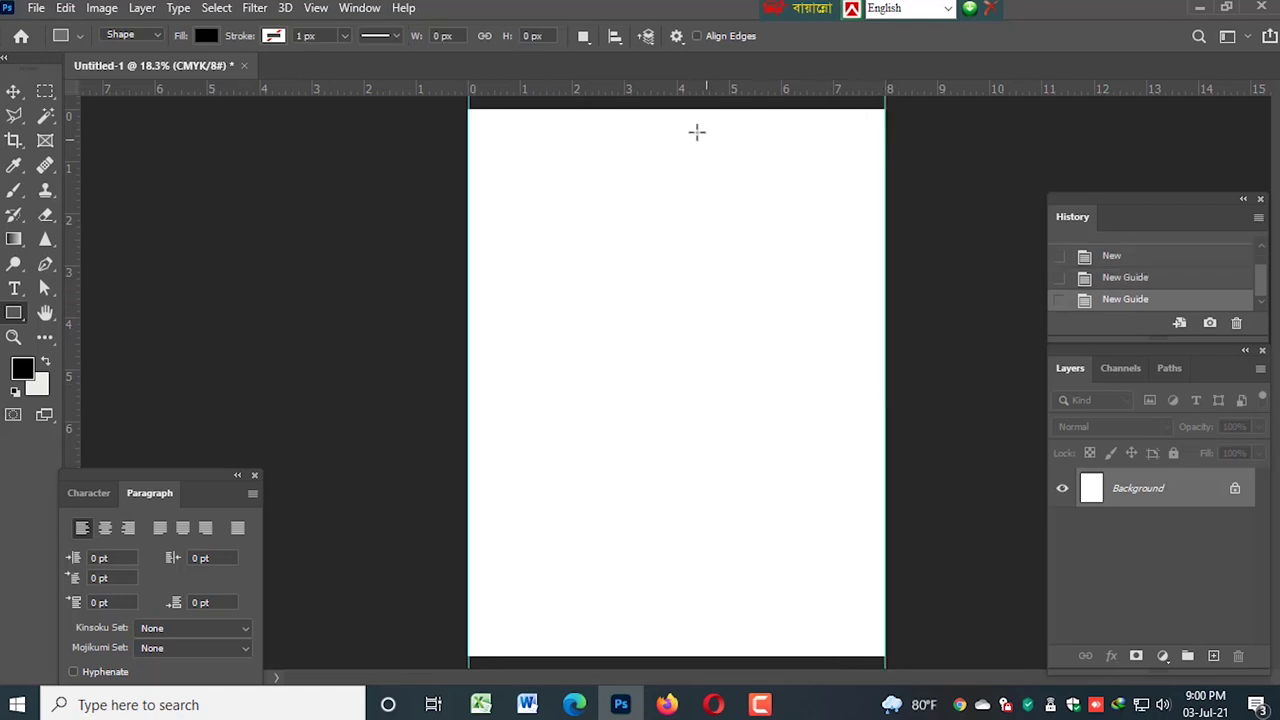
left_click_drag(384, 92, 516, 657)
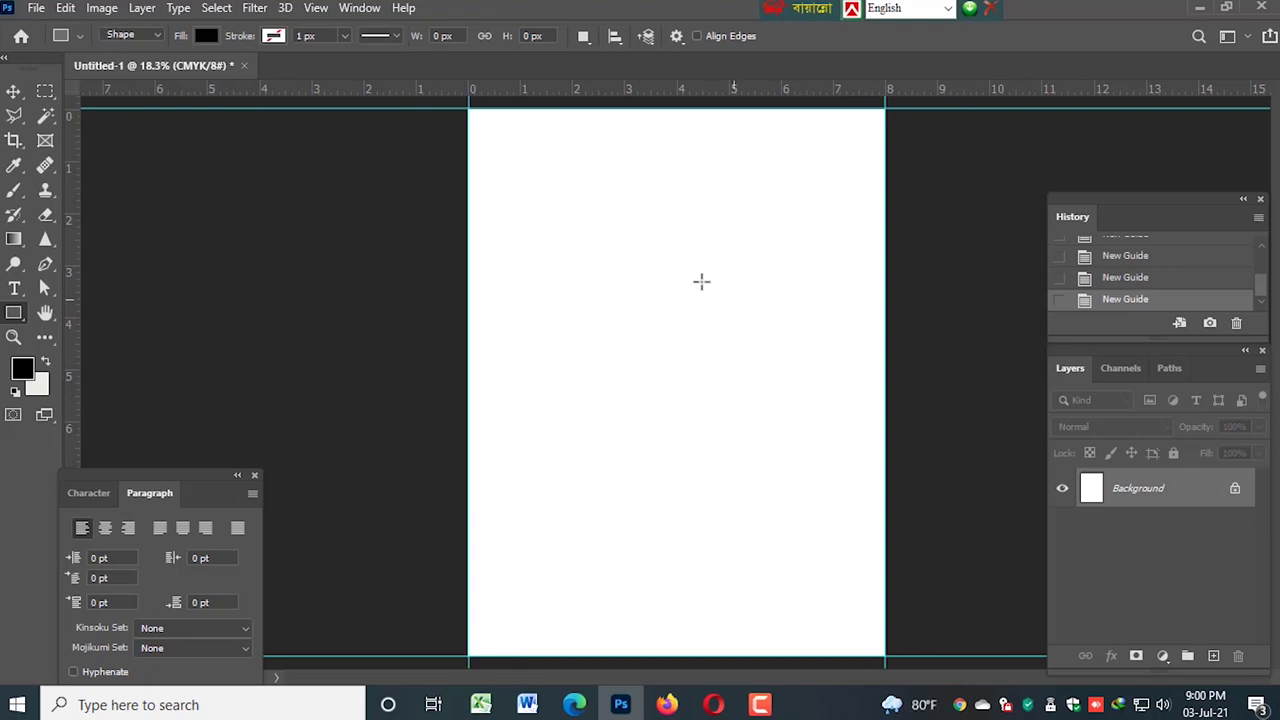
left_click(103, 8)
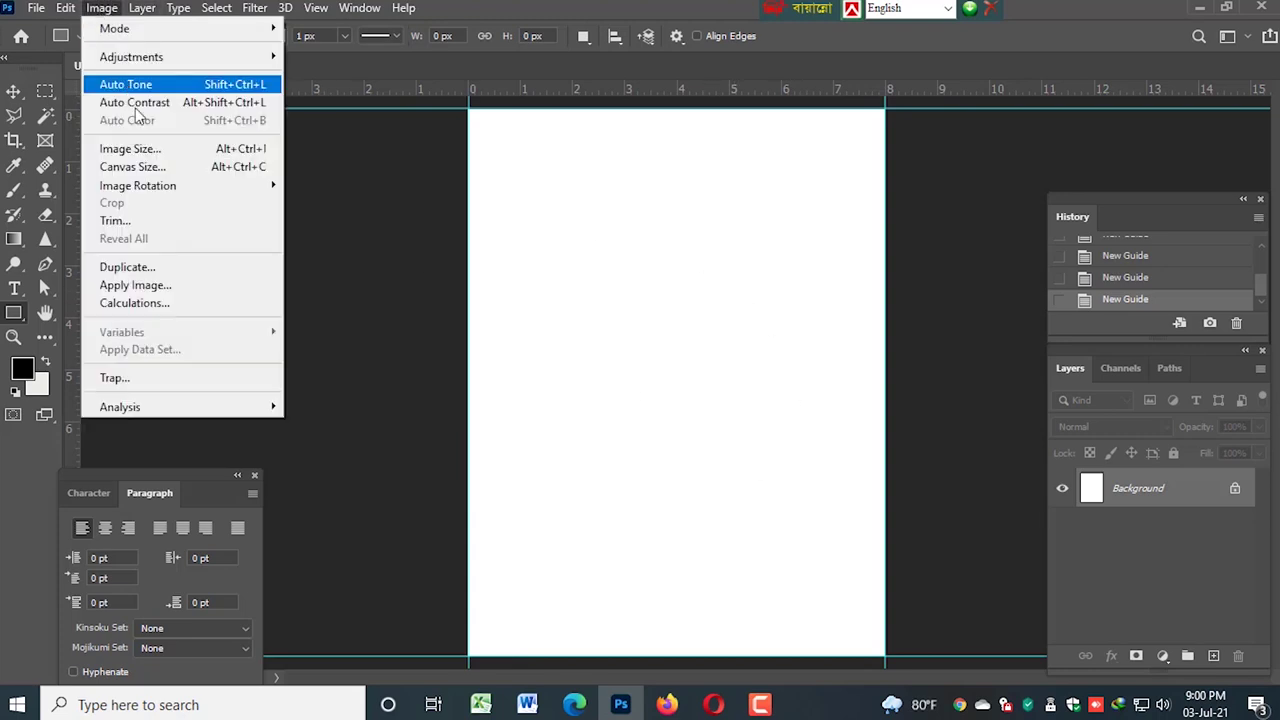
- Enlarge the canvas by 0.5 inch in width and height via Canvas Size
left_click(130, 167)
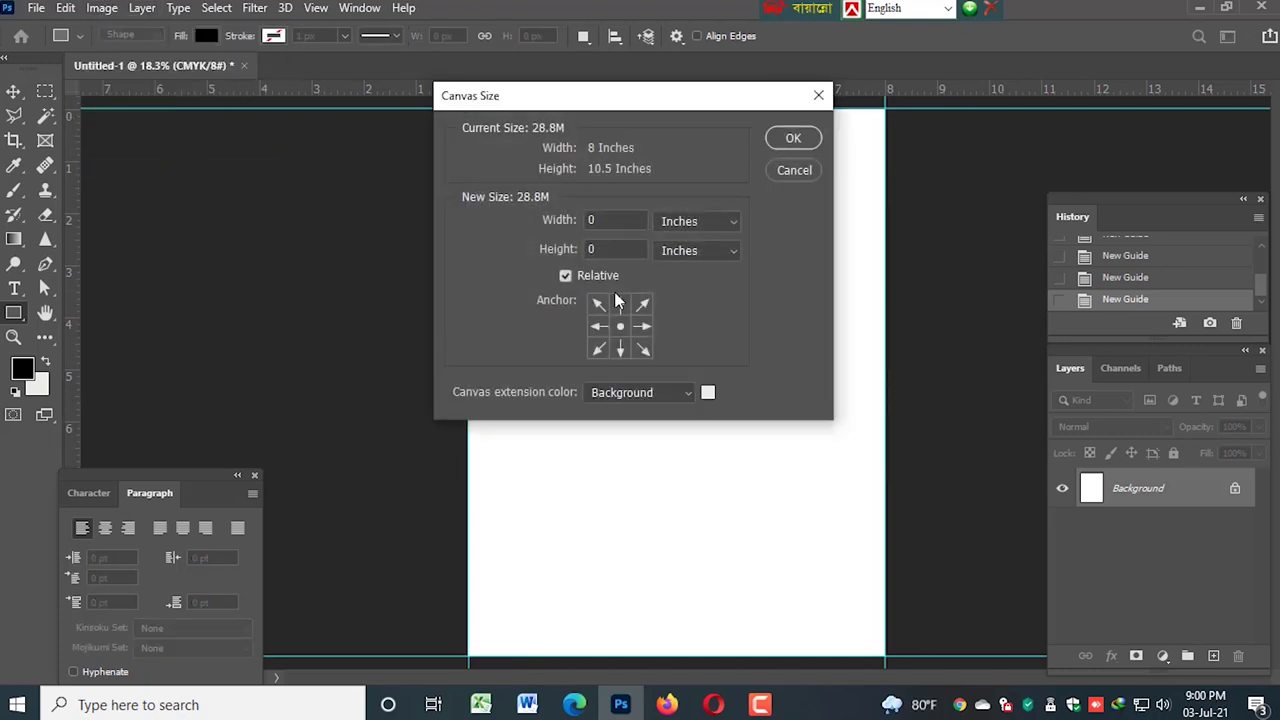
double_click(618, 220)
type("0.5")
double_click(602, 249)
type(".5")
left_click(793, 139)
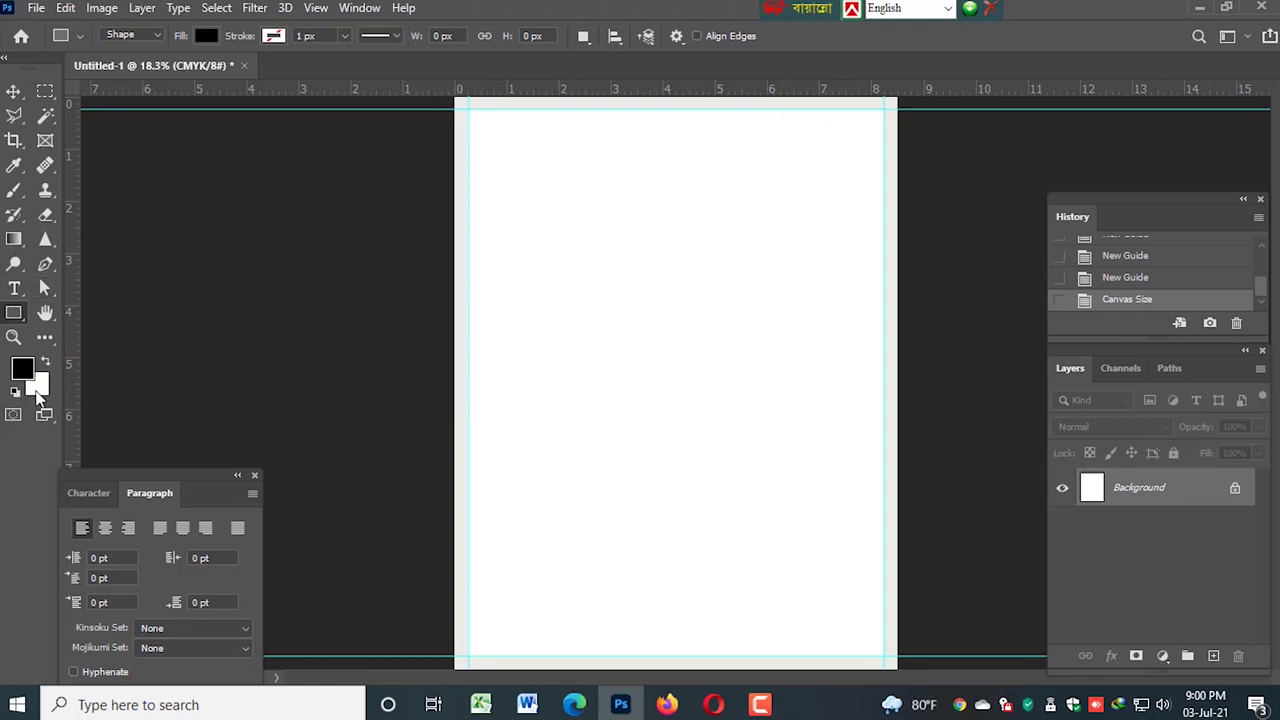
- Add guides at the enlarged canvas's left, right, top and bottom edges
left_click_drag(73, 256, 456, 297)
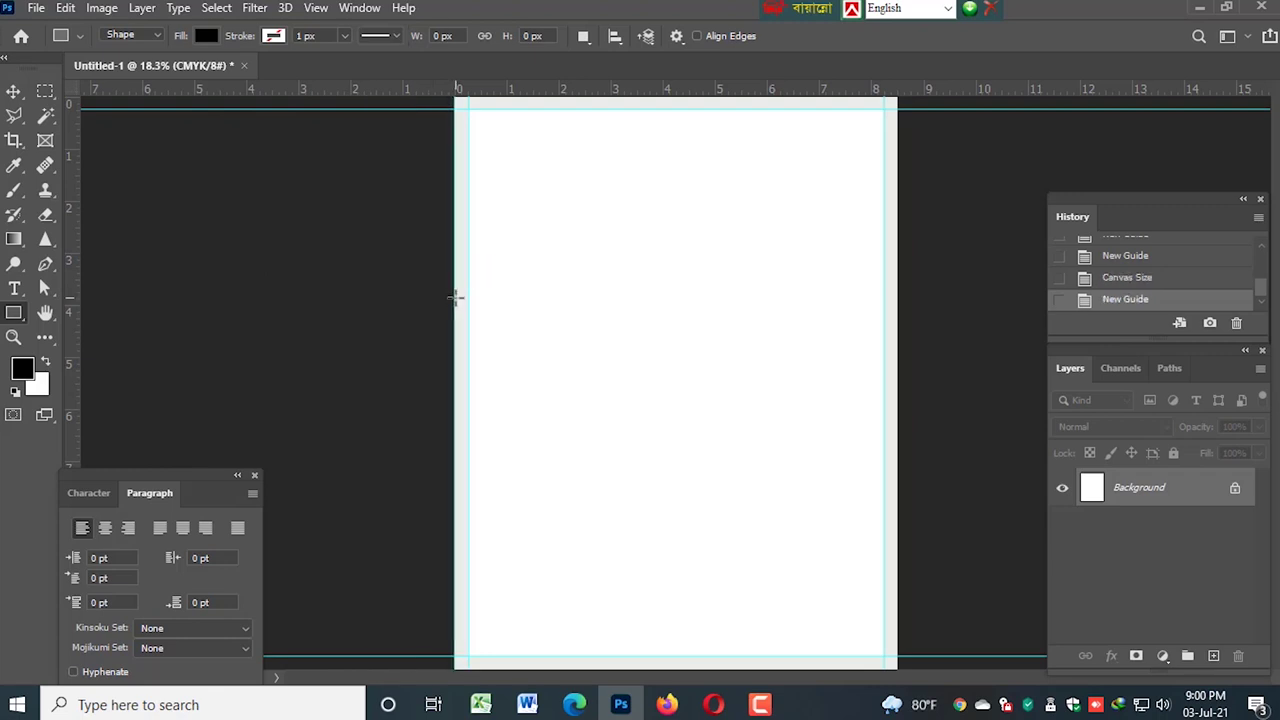
left_click_drag(73, 235, 898, 276)
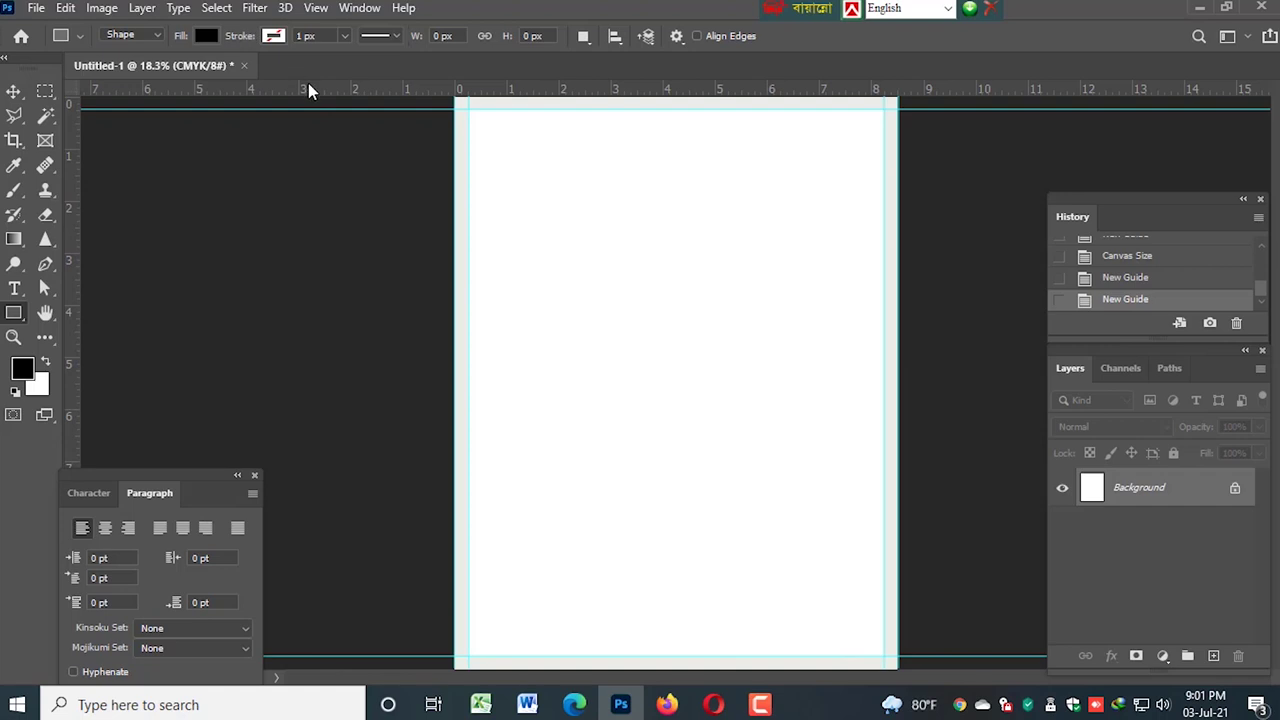
left_click_drag(309, 88, 315, 100)
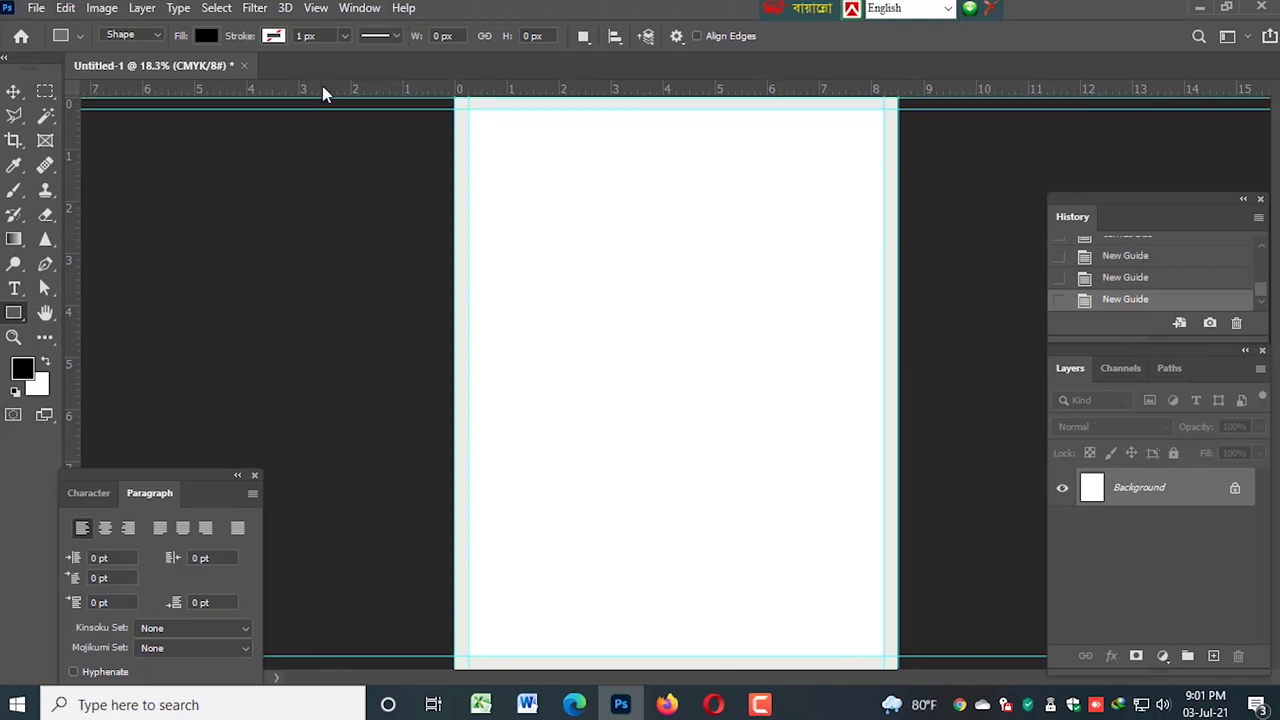
left_click_drag(331, 88, 445, 668)
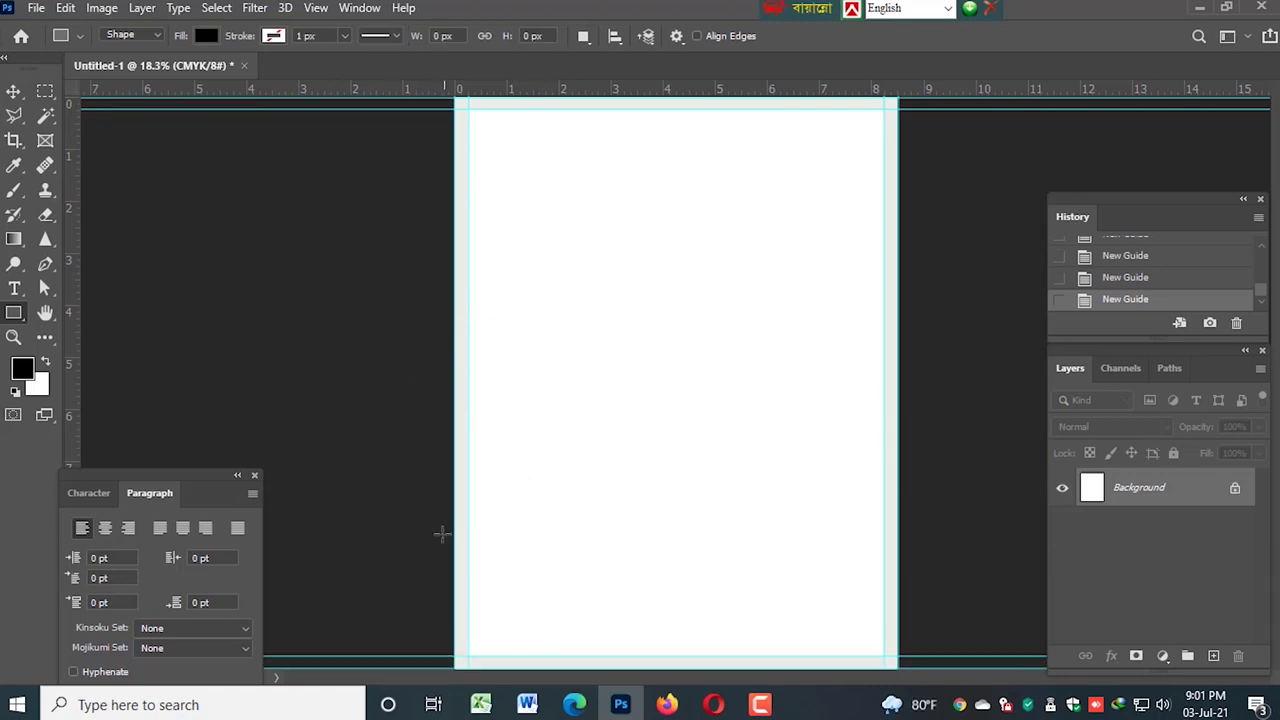
scroll(437, 518, "up", 1)
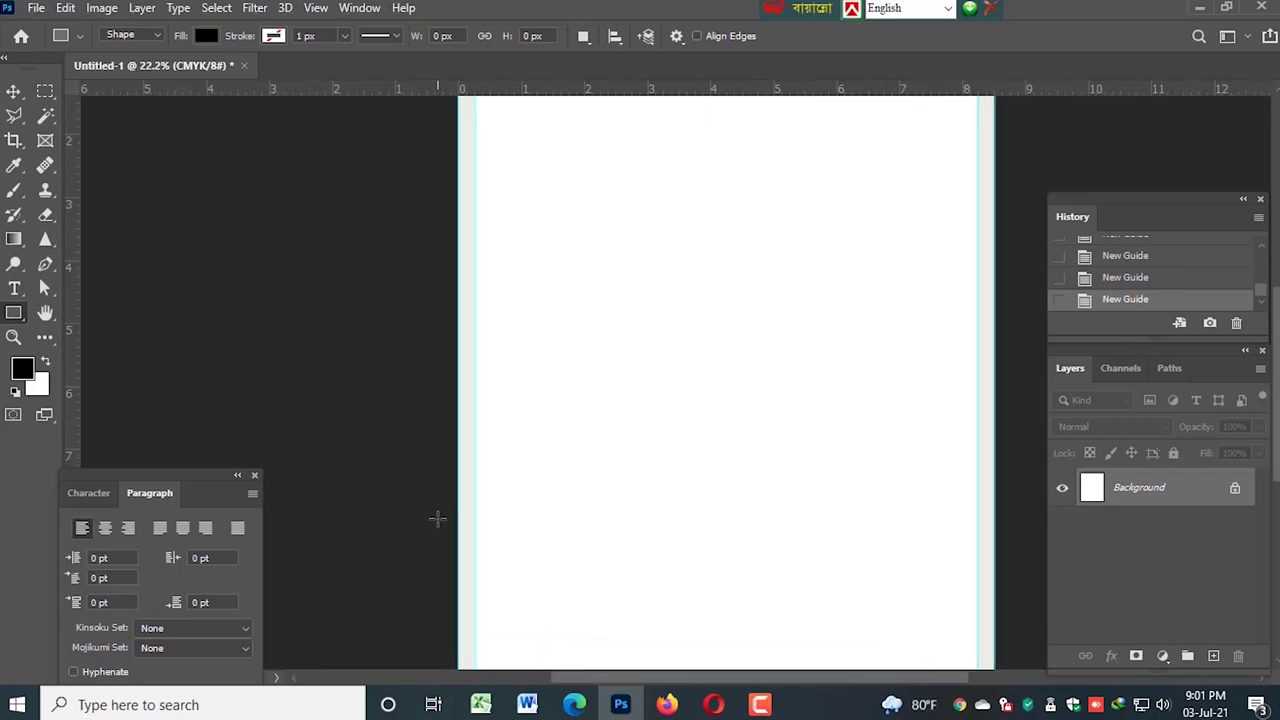
scroll(437, 518, "down", 1)
scroll(437, 518, "down", 1)
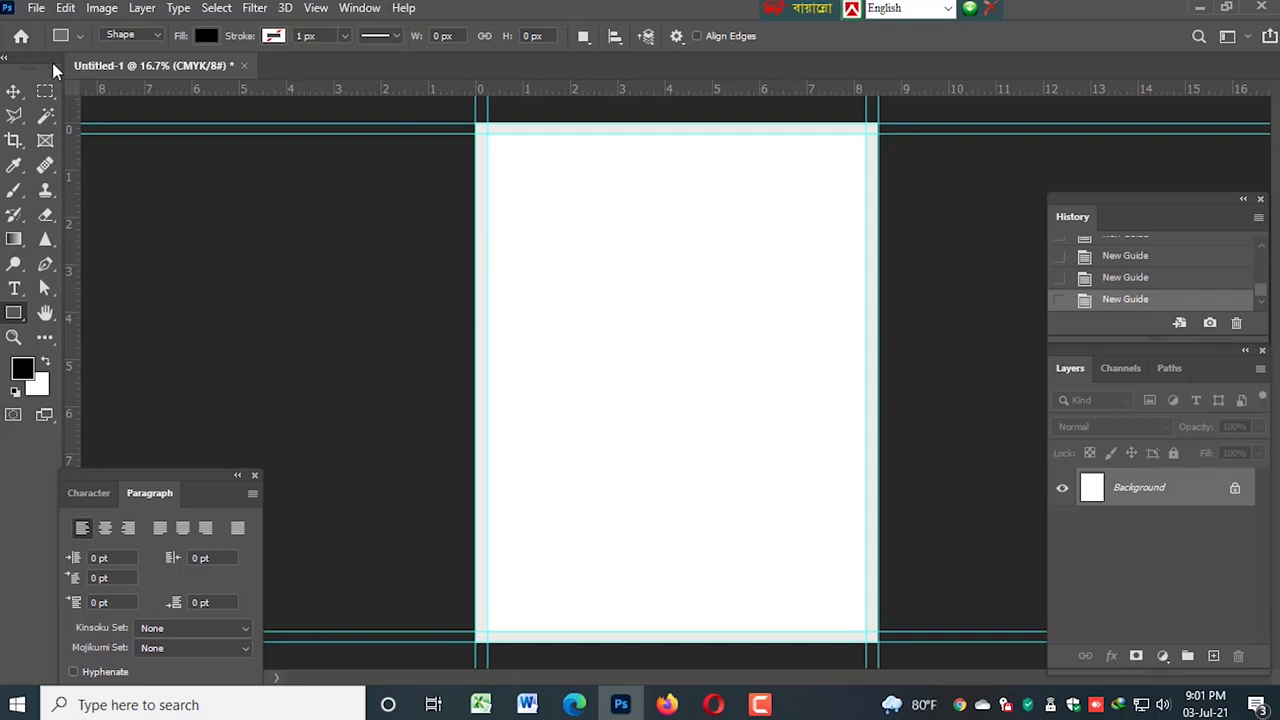
left_click(102, 8)
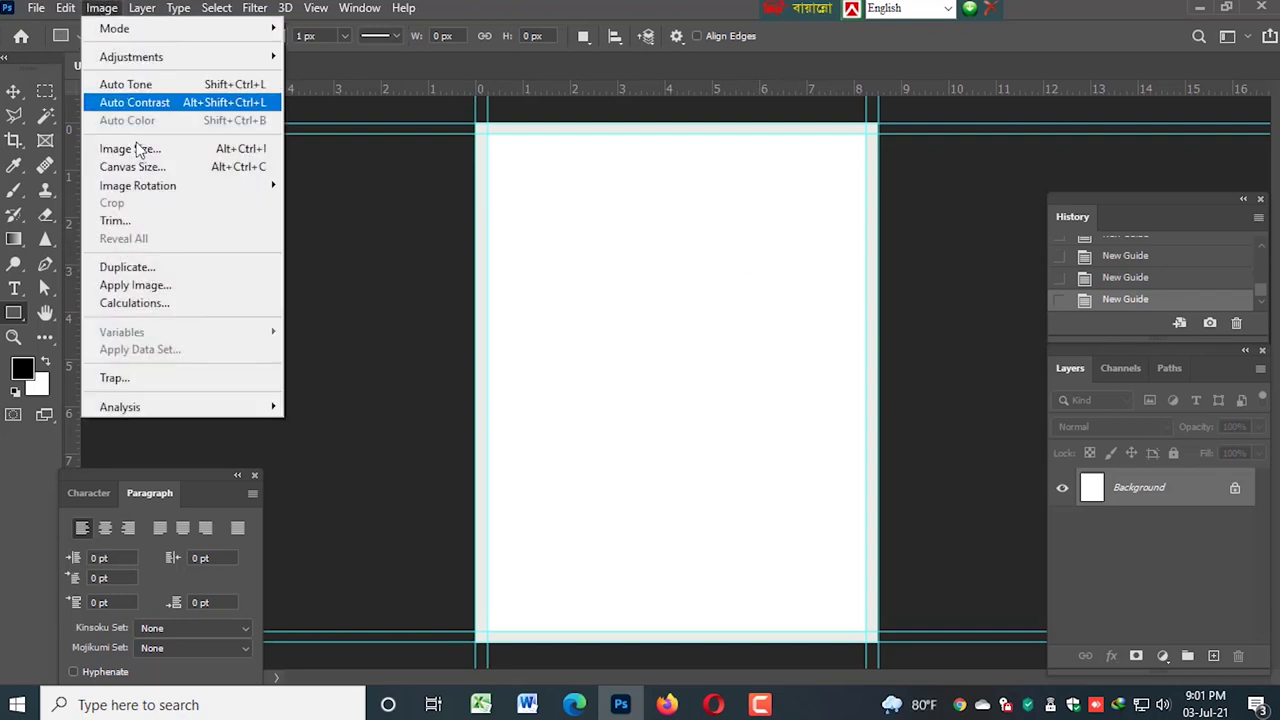
- Enlarge the canvas again with a relative width and height increase in Canvas Size
left_click(150, 167)
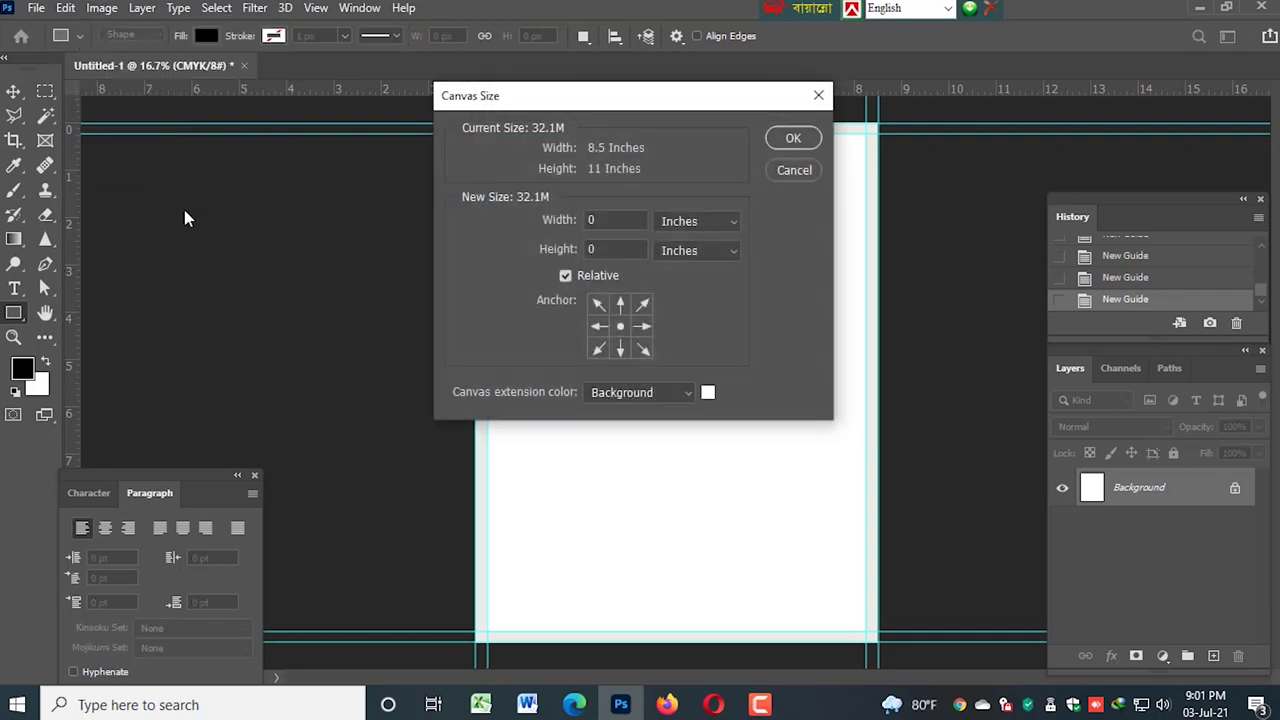
double_click(621, 219)
type("0.25")
key("Tab")
key("Return")
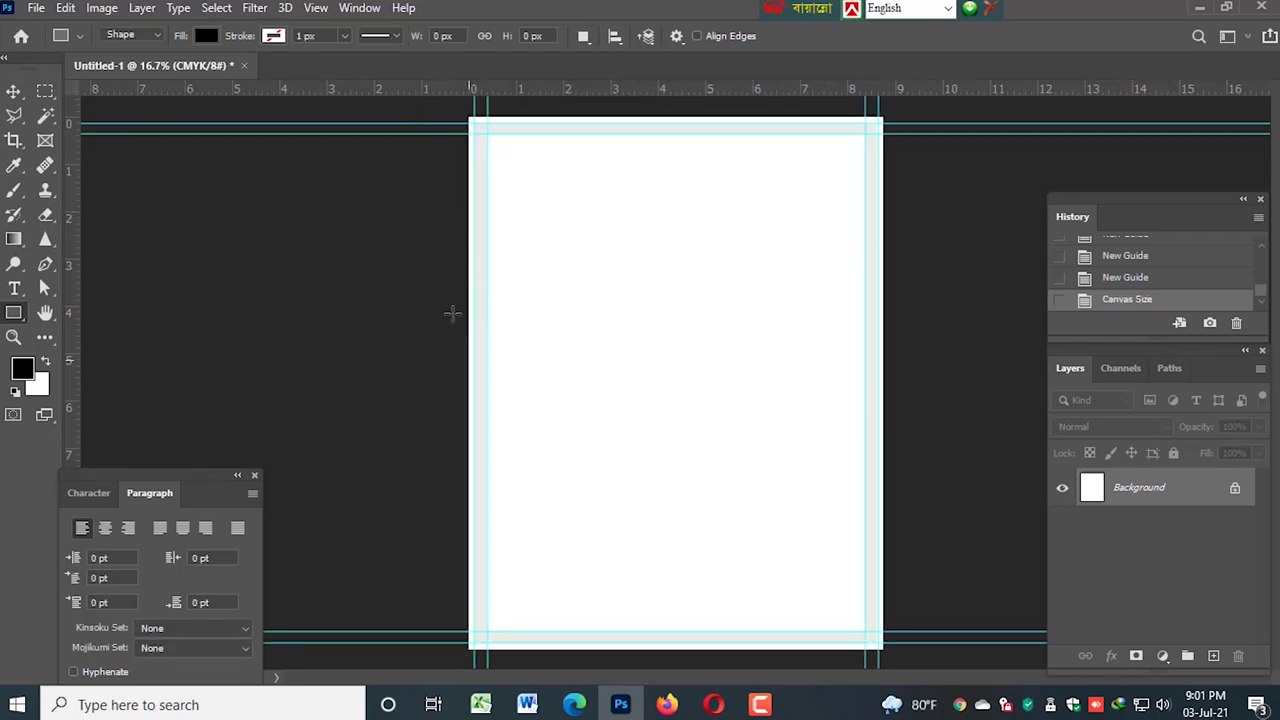
- Add guides at the new left and right edges, top, and bottom margin
mouse_move(74, 282)
left_mouse_down()
mouse_move(272, 347)
mouse_move(468, 362)
left_mouse_up()
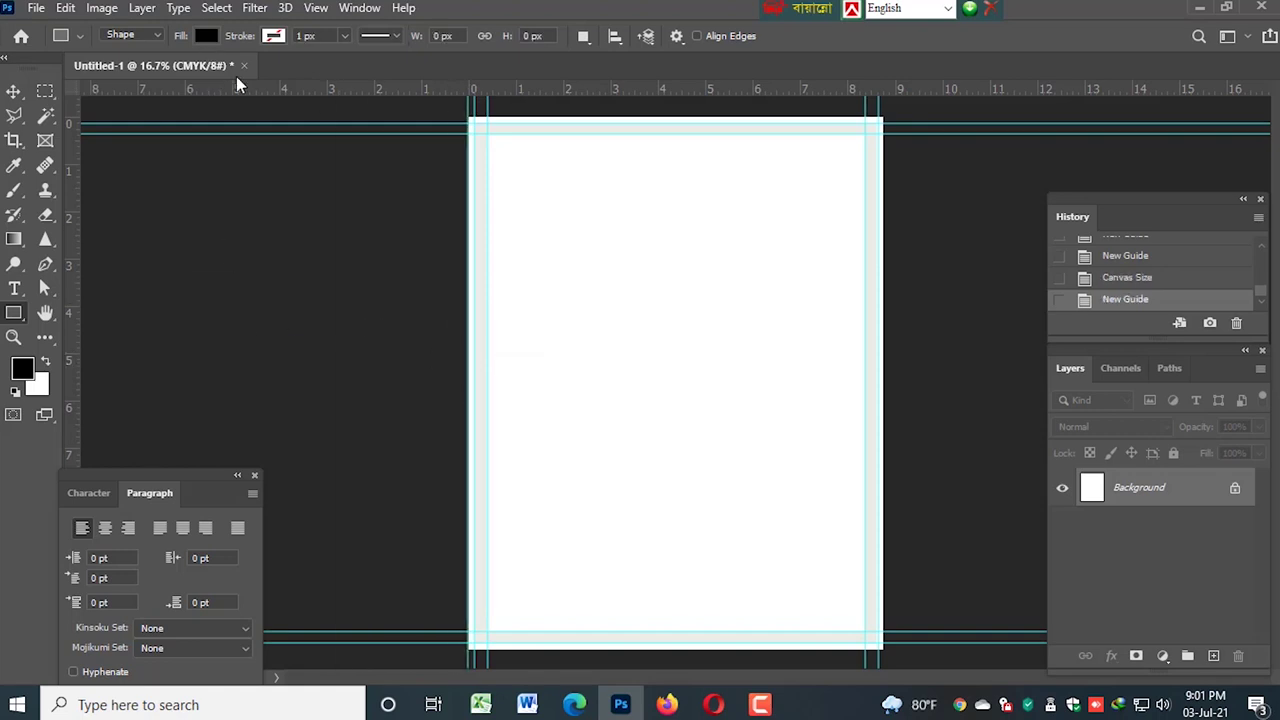
mouse_move(74, 265)
left_mouse_down()
mouse_move(895, 393)
mouse_move(878, 386)
left_mouse_up()
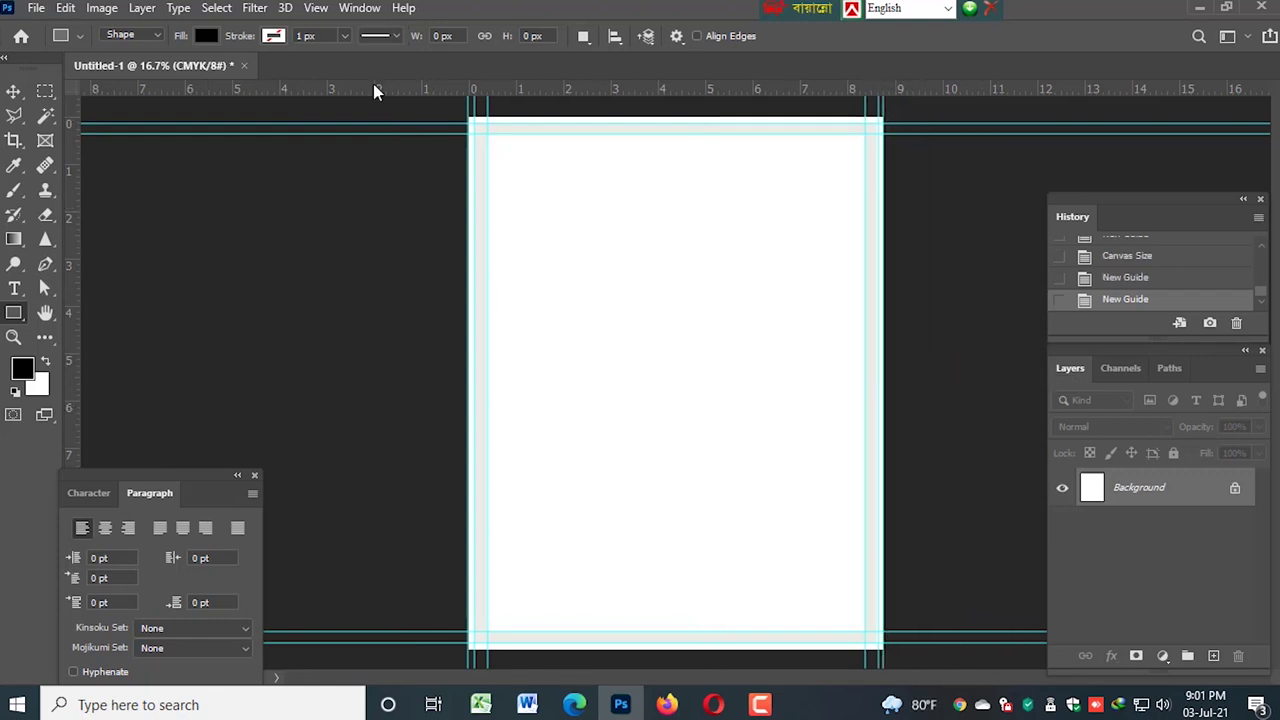
mouse_move(374, 89)
left_mouse_down()
mouse_move(412, 119)
mouse_move(501, 648)
left_mouse_up()
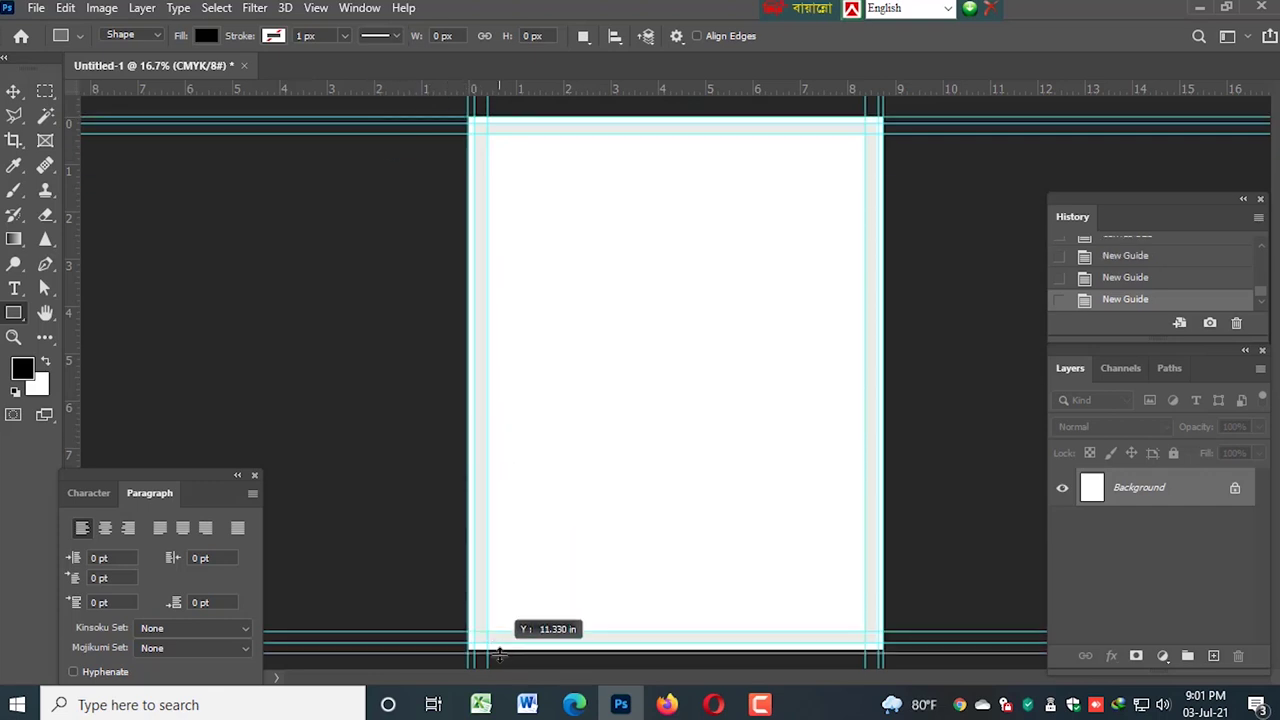
left_click_drag(501, 648, 501, 648)
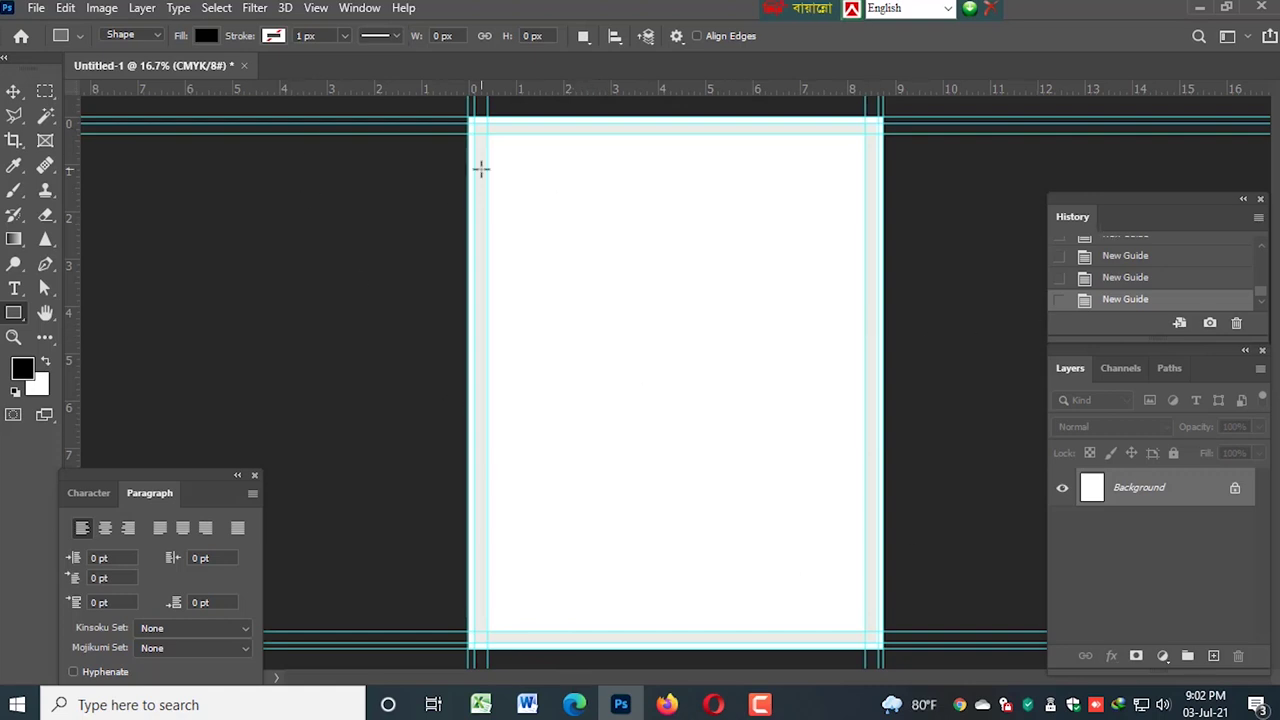
left_click(14, 92)
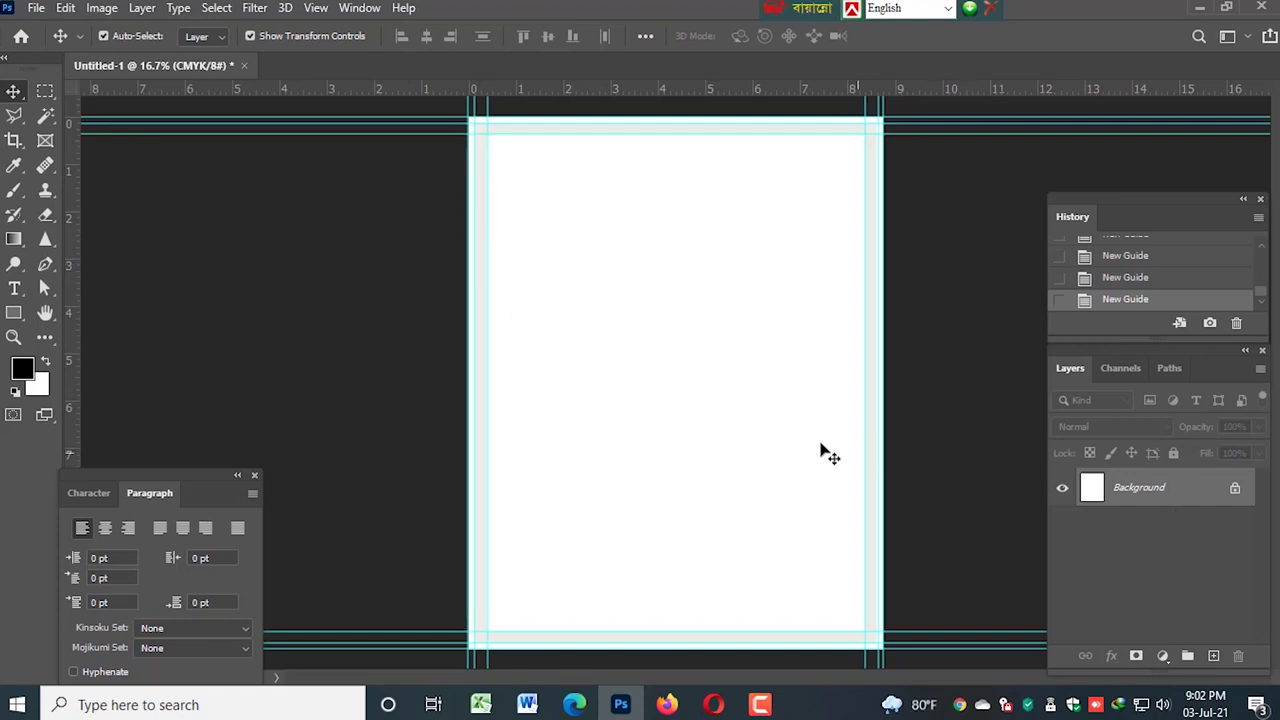
- Convert Background to Layer 0 and set the background colour to #efece8
double_click(1152, 490)
left_click(796, 196)
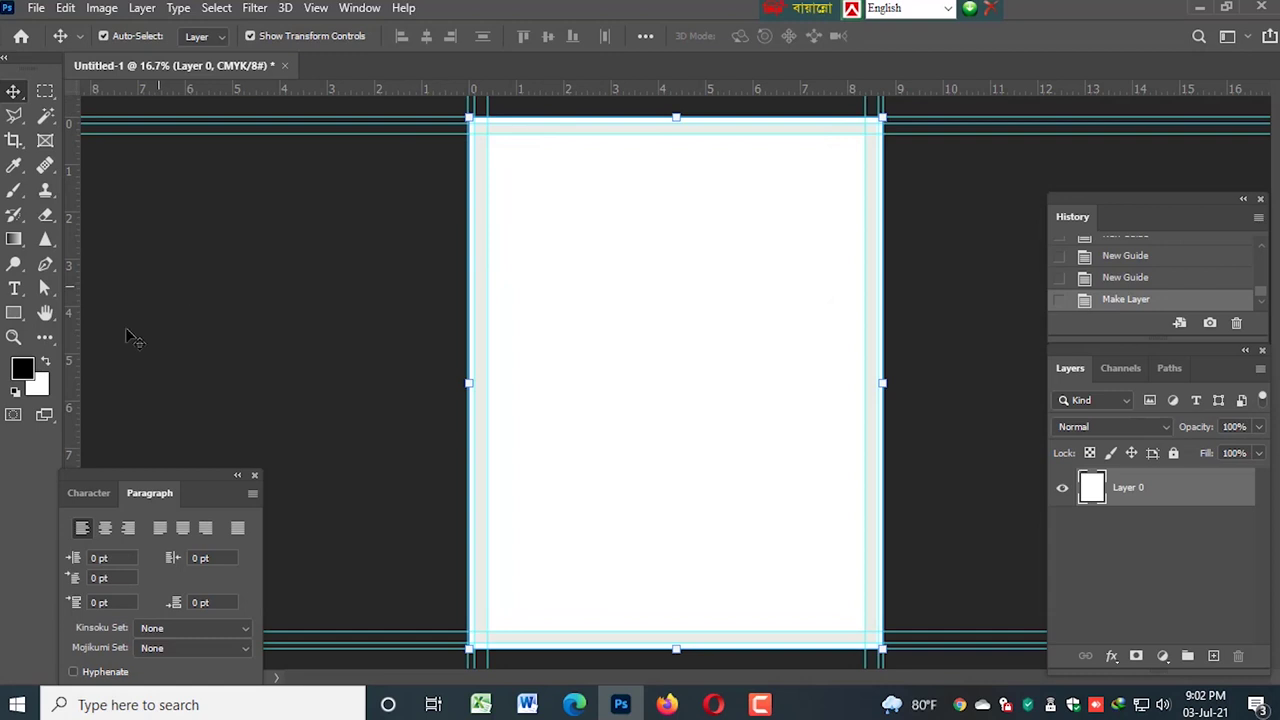
left_click(42, 391)
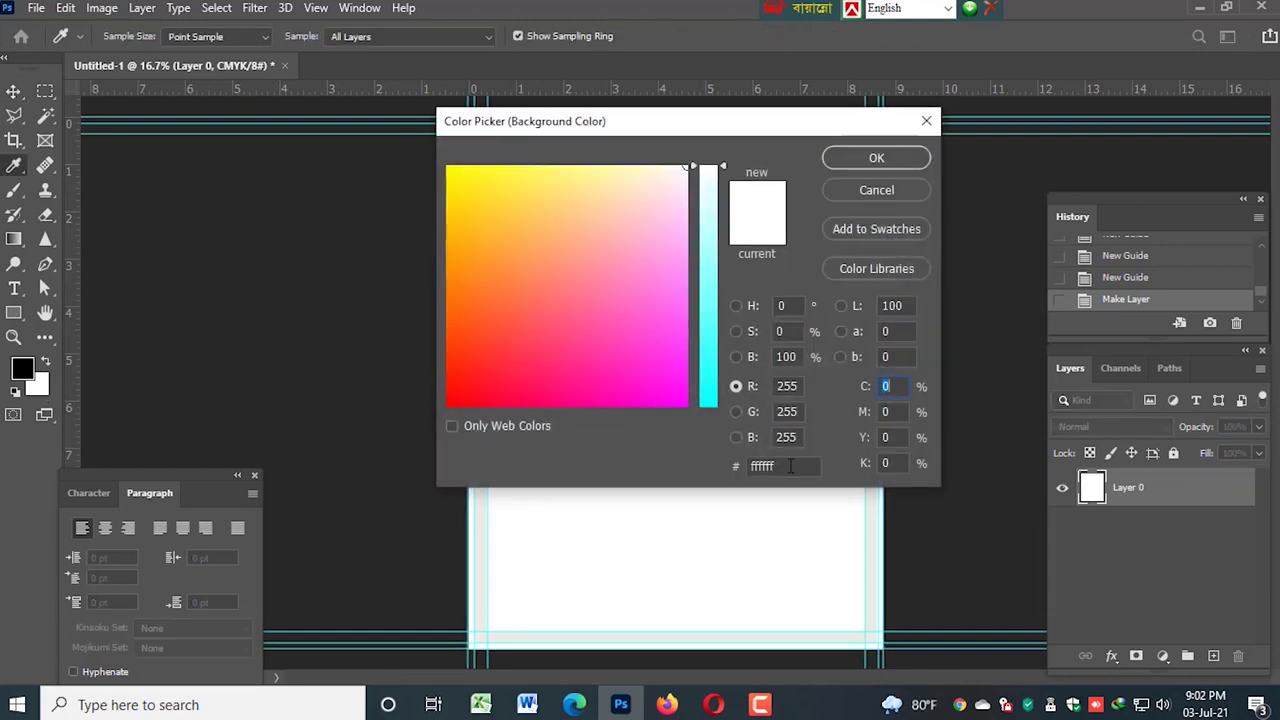
left_click(641, 308)
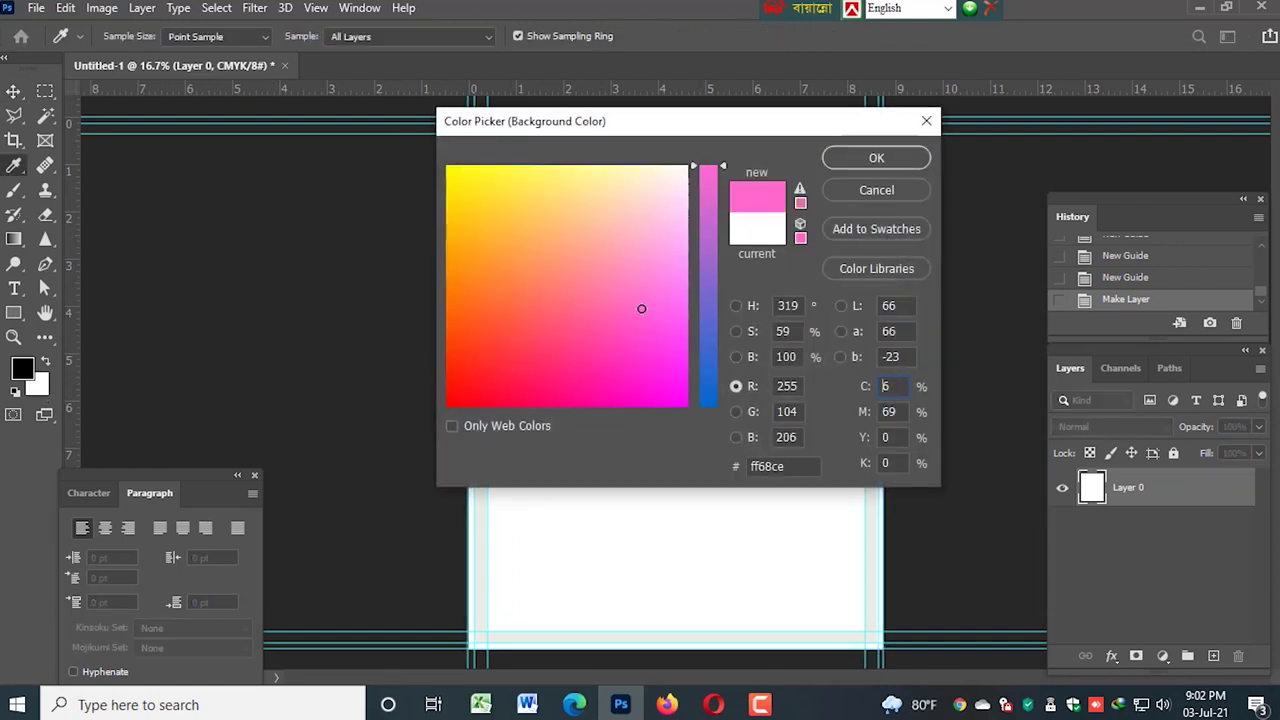
left_click(517, 208)
left_click(626, 320)
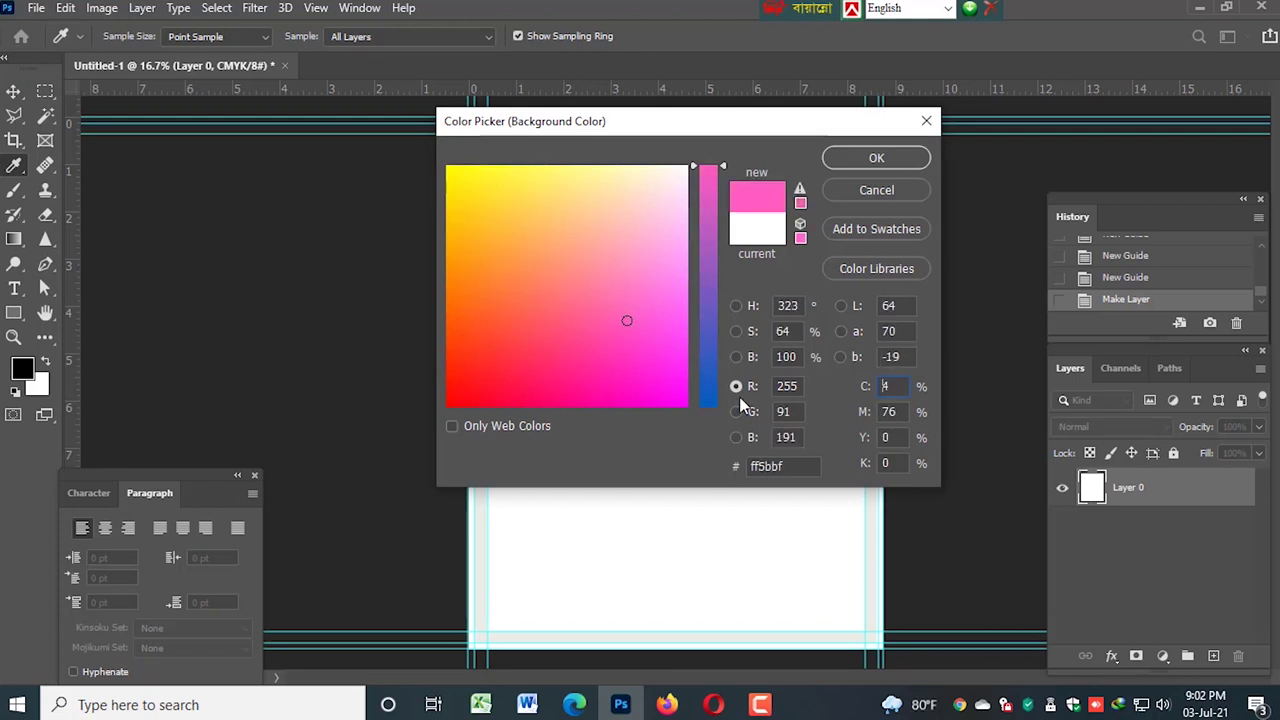
left_click_drag(795, 468, 671, 466)
type("e")
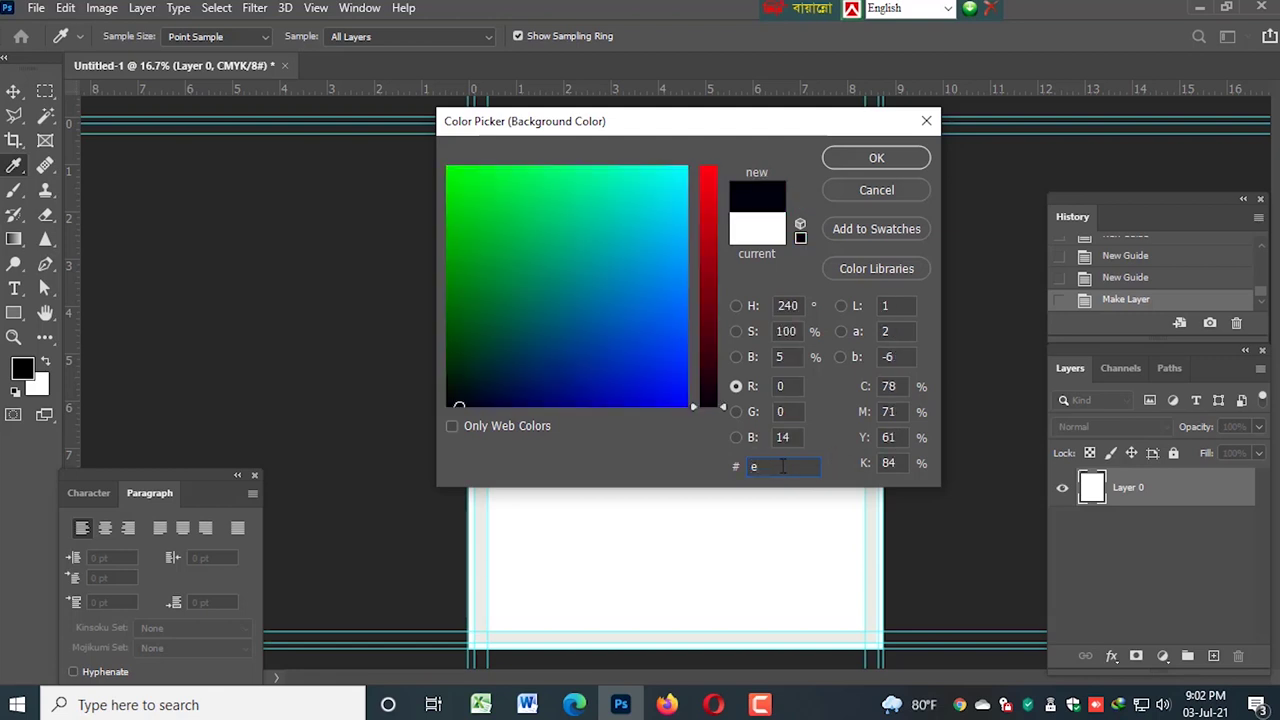
type("fe")
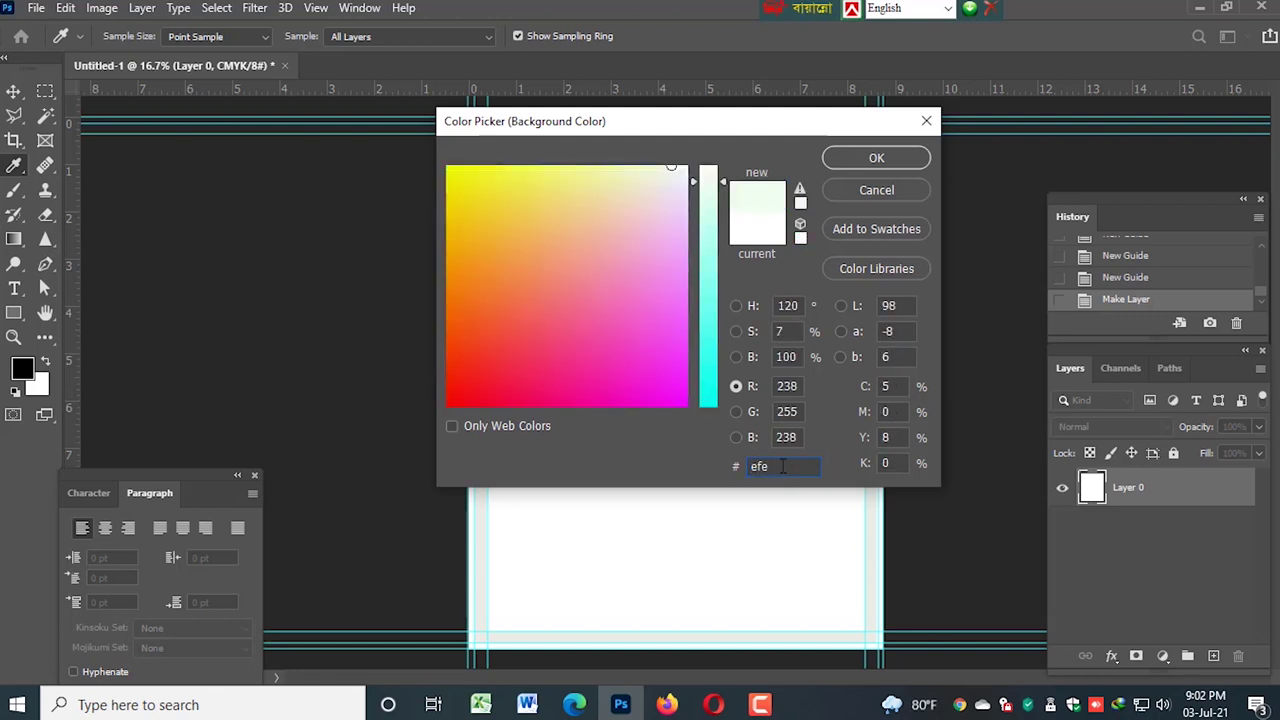
type("c")
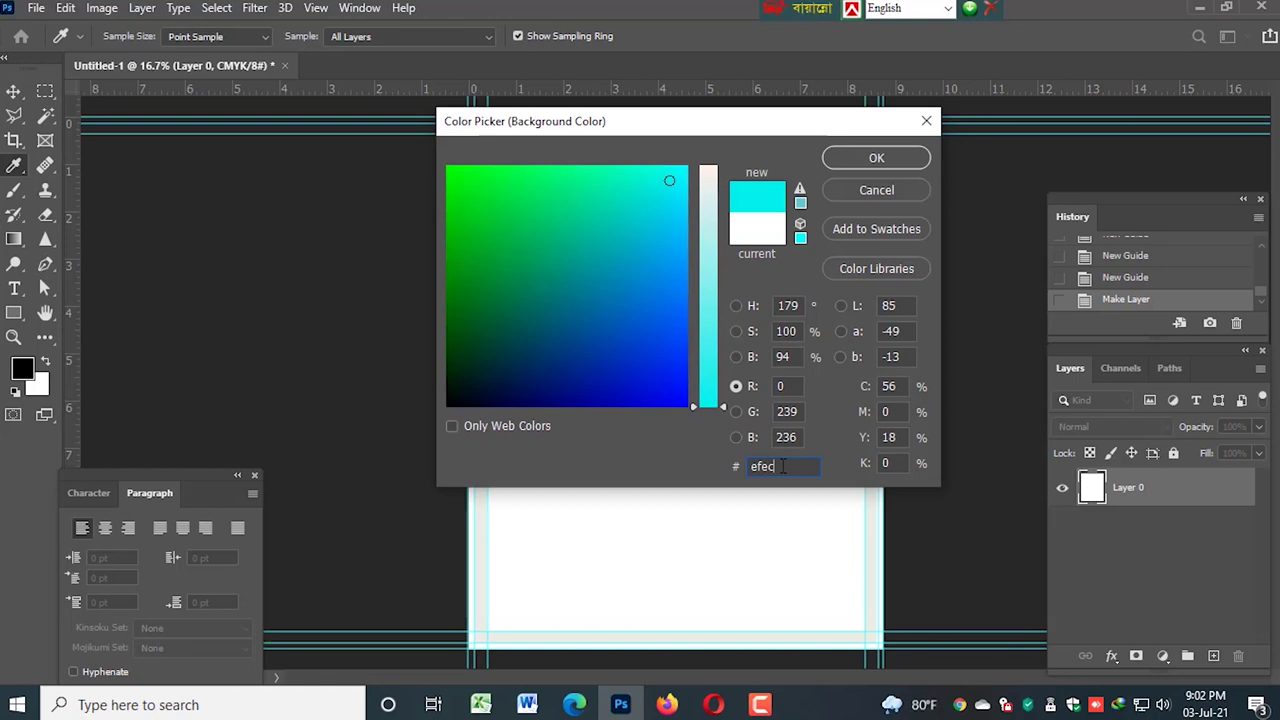
type("e8")
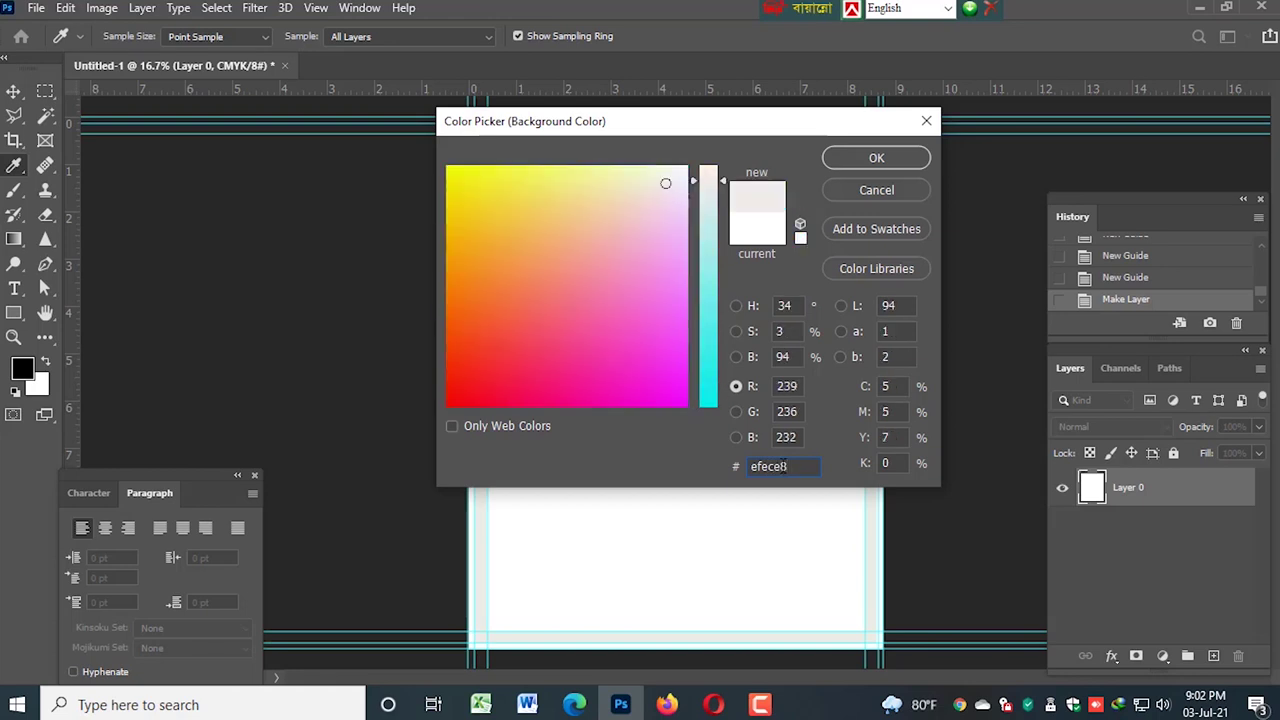
left_click(851, 162)
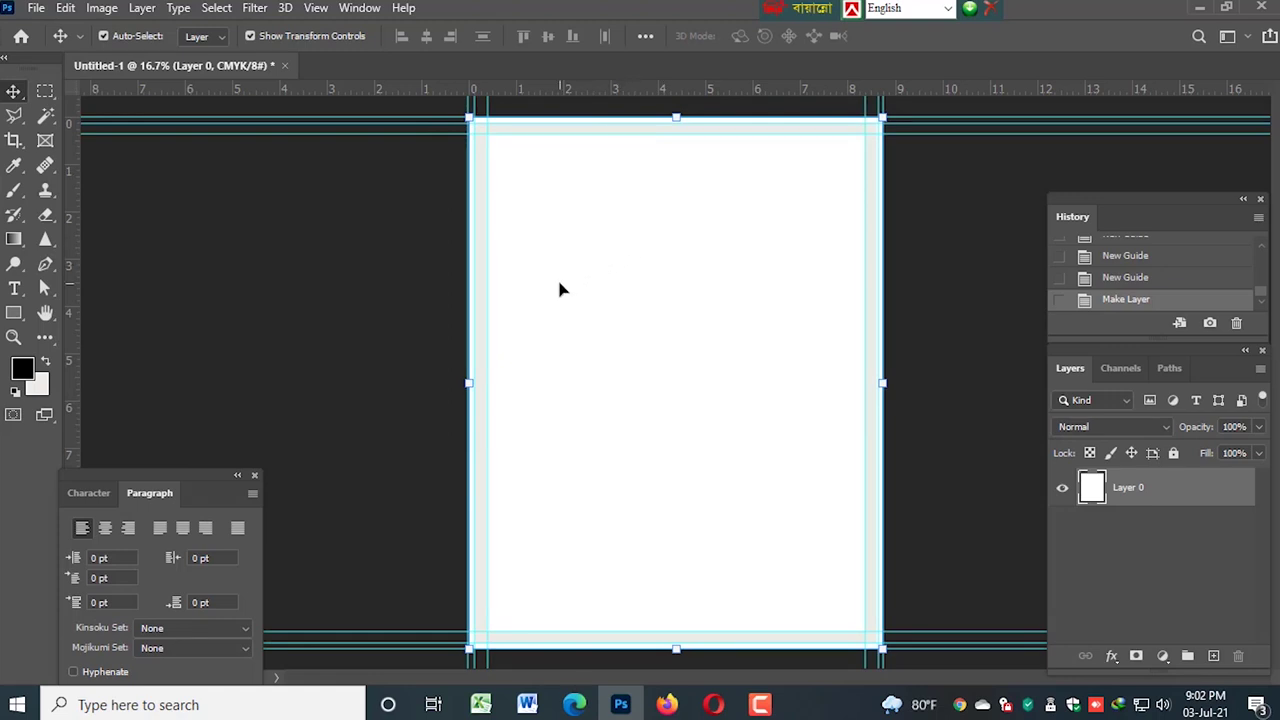
- Fill Layer 0 with the off-white #efece8 background colour
key("alt+BackSpace")
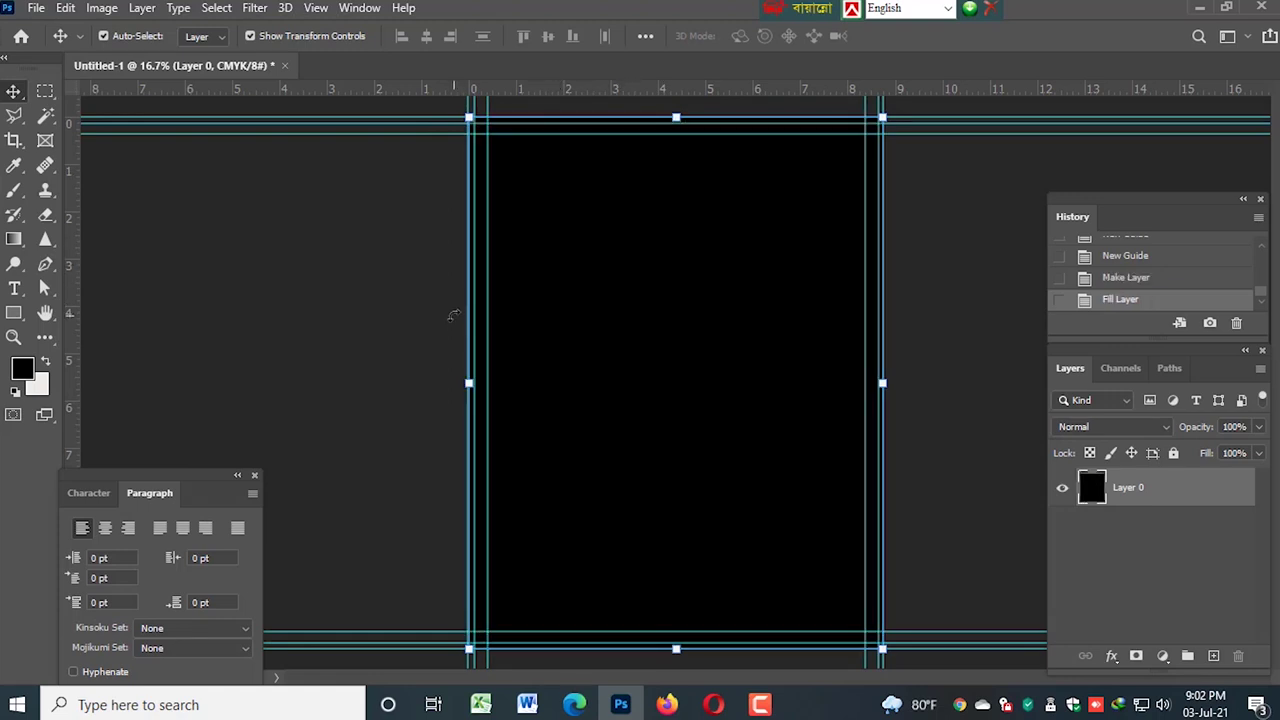
key("ctrl+BackSpace")
key("ctrl")
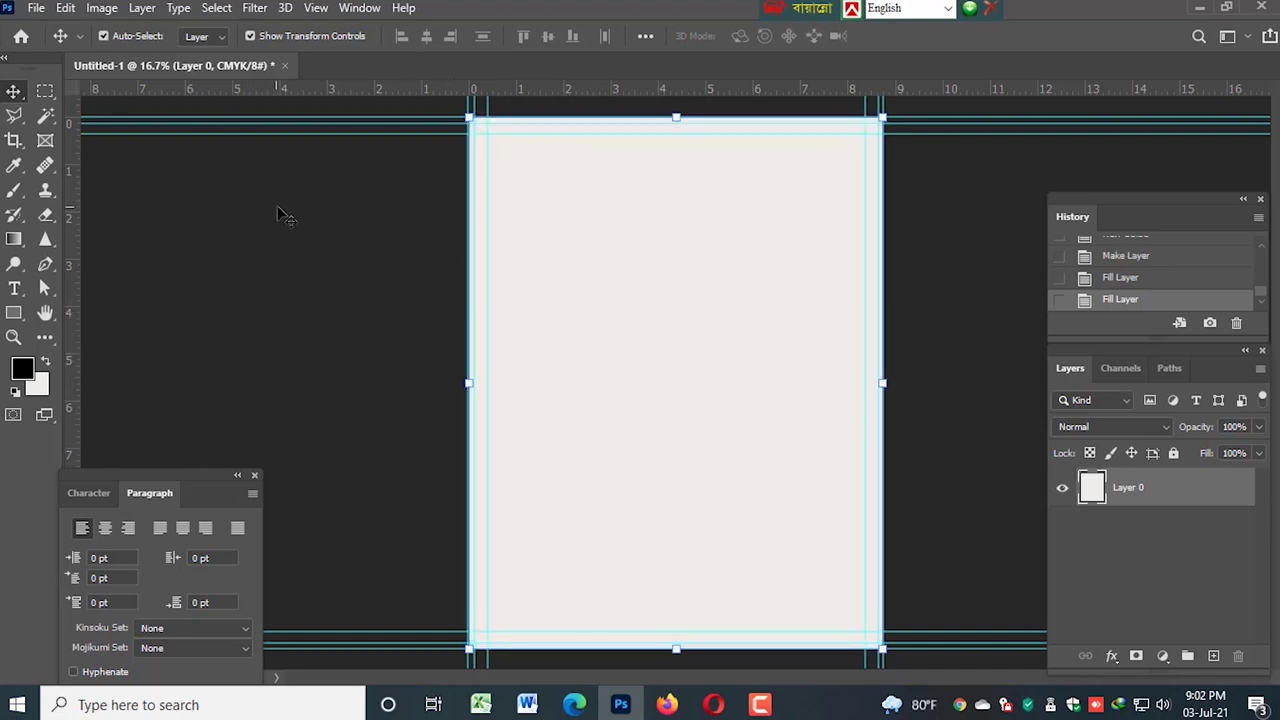
left_click(14, 312)
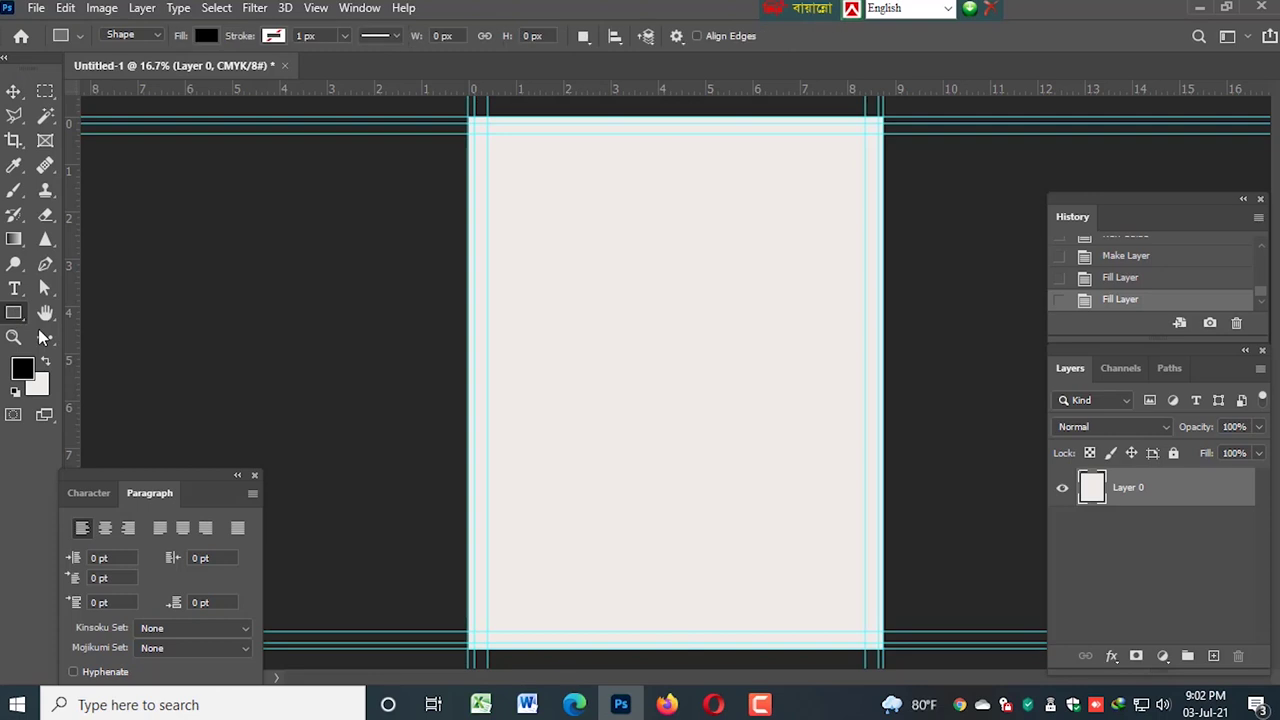
- Draw a black rectangle across the top part of the page
right_click(18, 316)
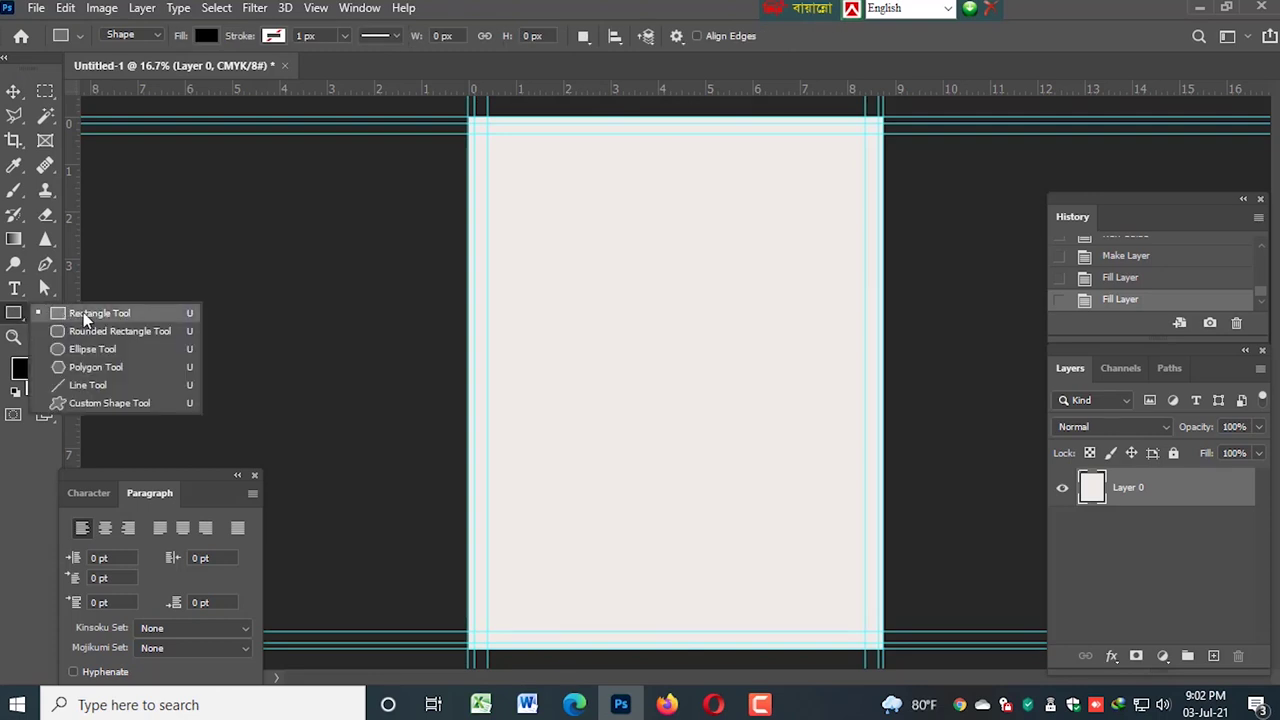
left_click(83, 312)
mouse_move(470, 116)
left_mouse_down()
mouse_move(880, 340)
mouse_move(880, 312)
left_mouse_up()
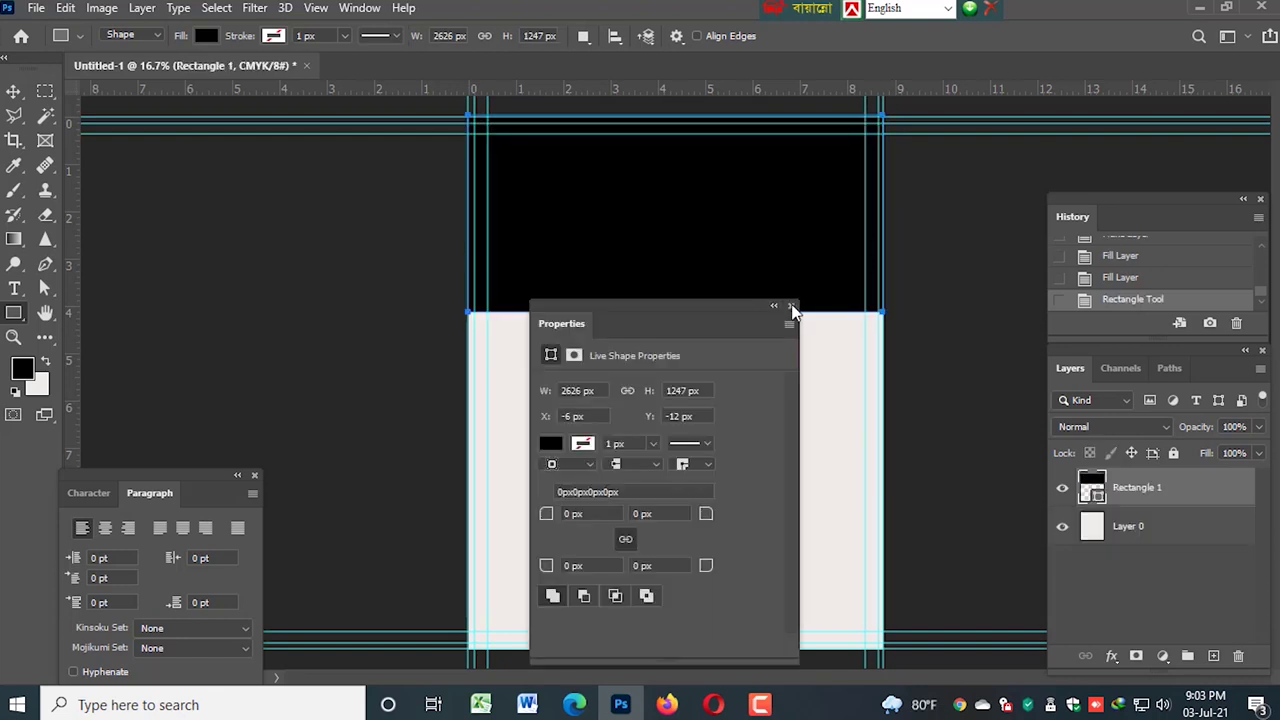
left_click(791, 306)
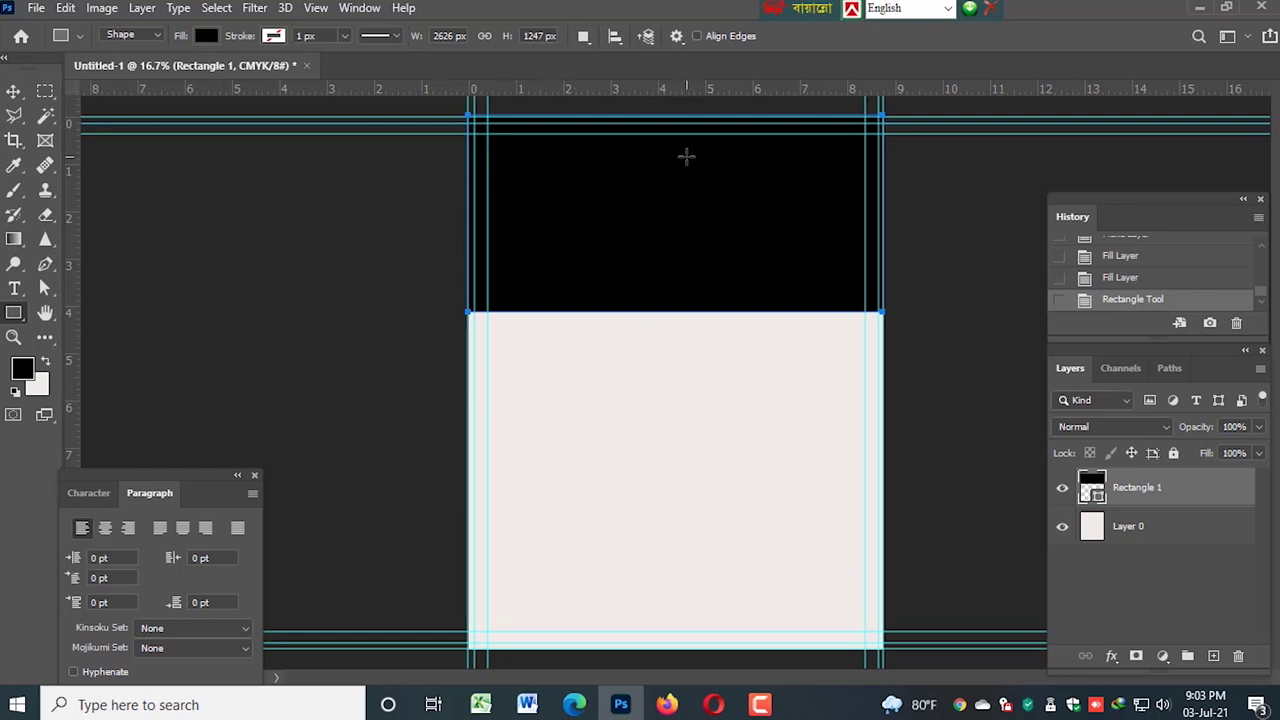
- Drag 3.png from the quark express folder onto the Photoshop page
left_click(620, 705)
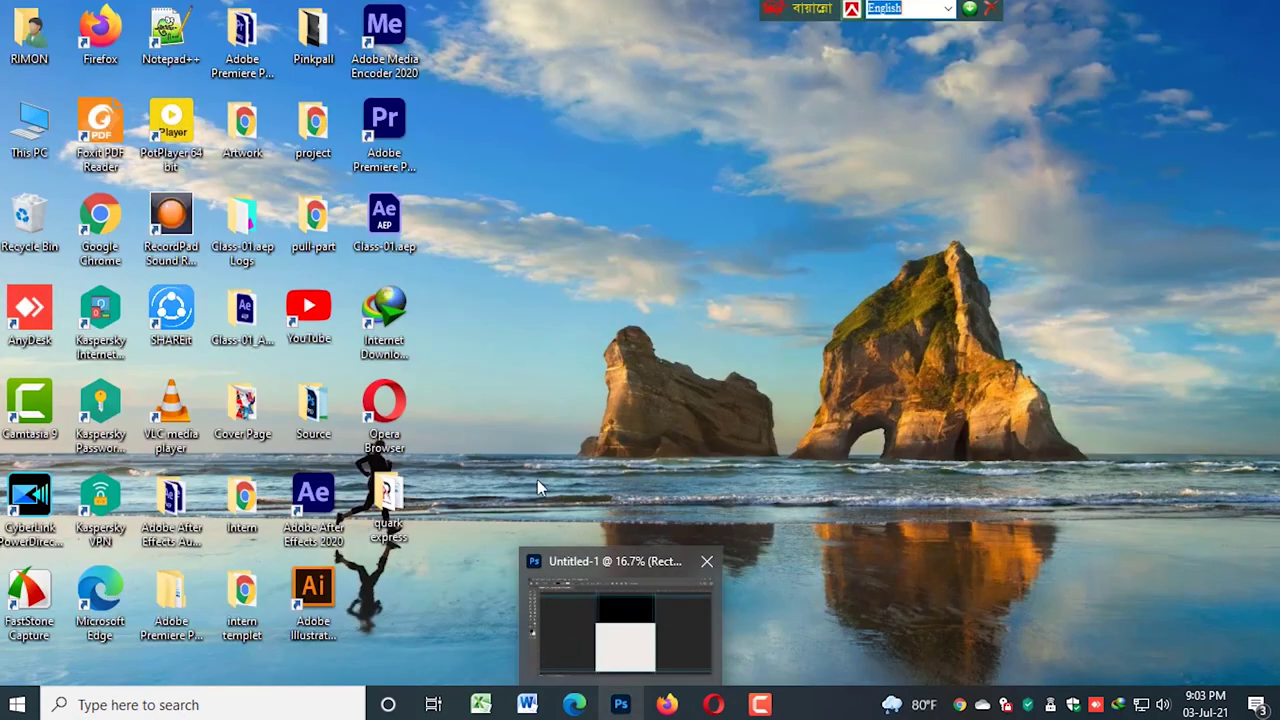
double_click(390, 520)
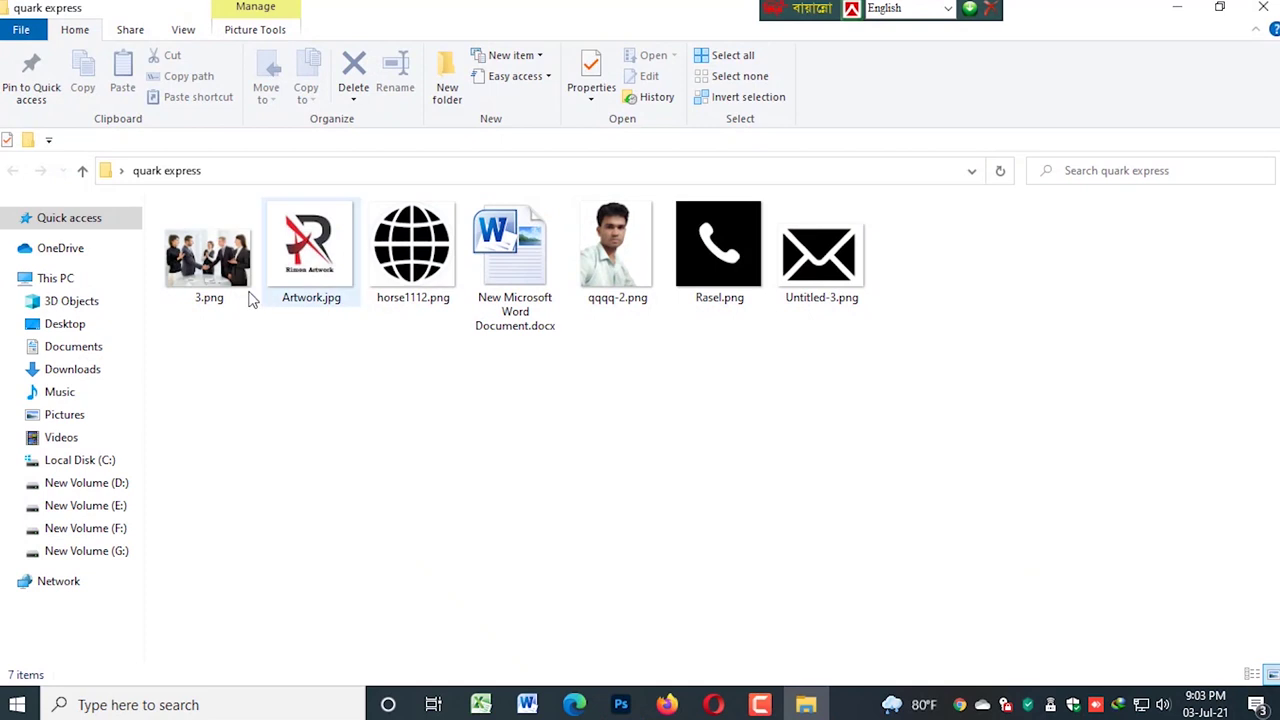
left_click_drag(245, 285, 675, 708)
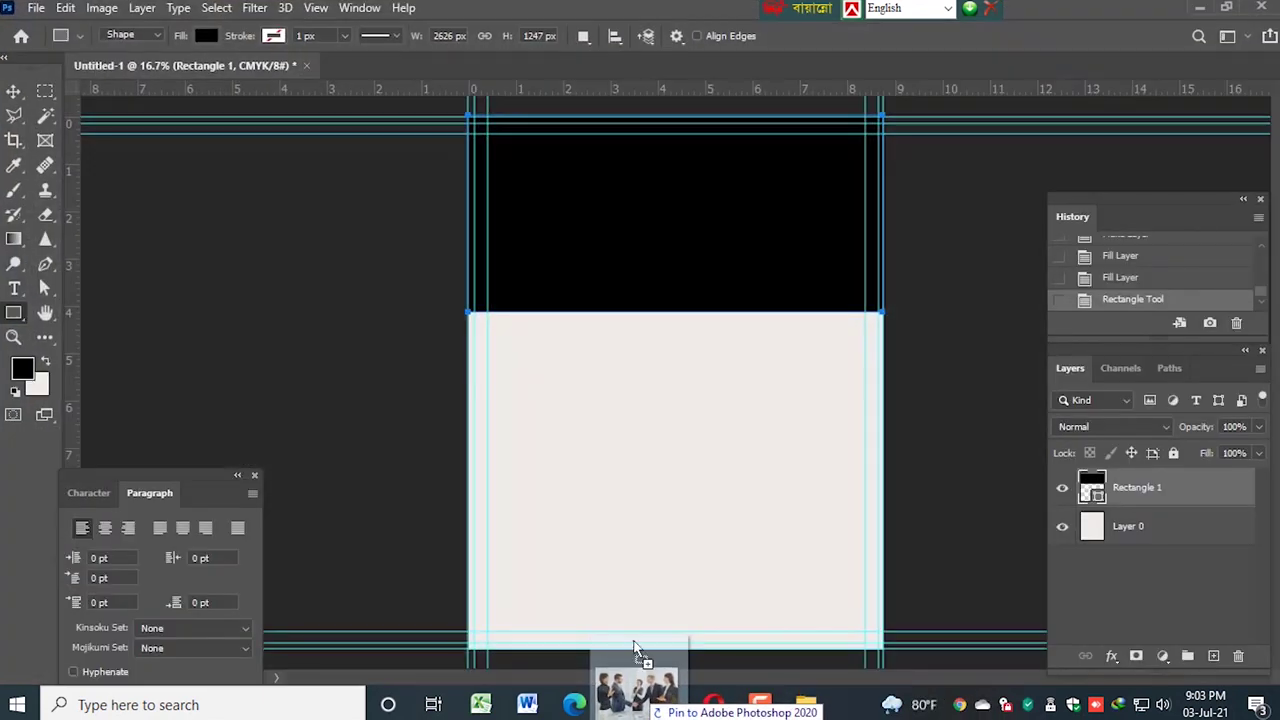
left_click_drag(675, 708, 639, 274)
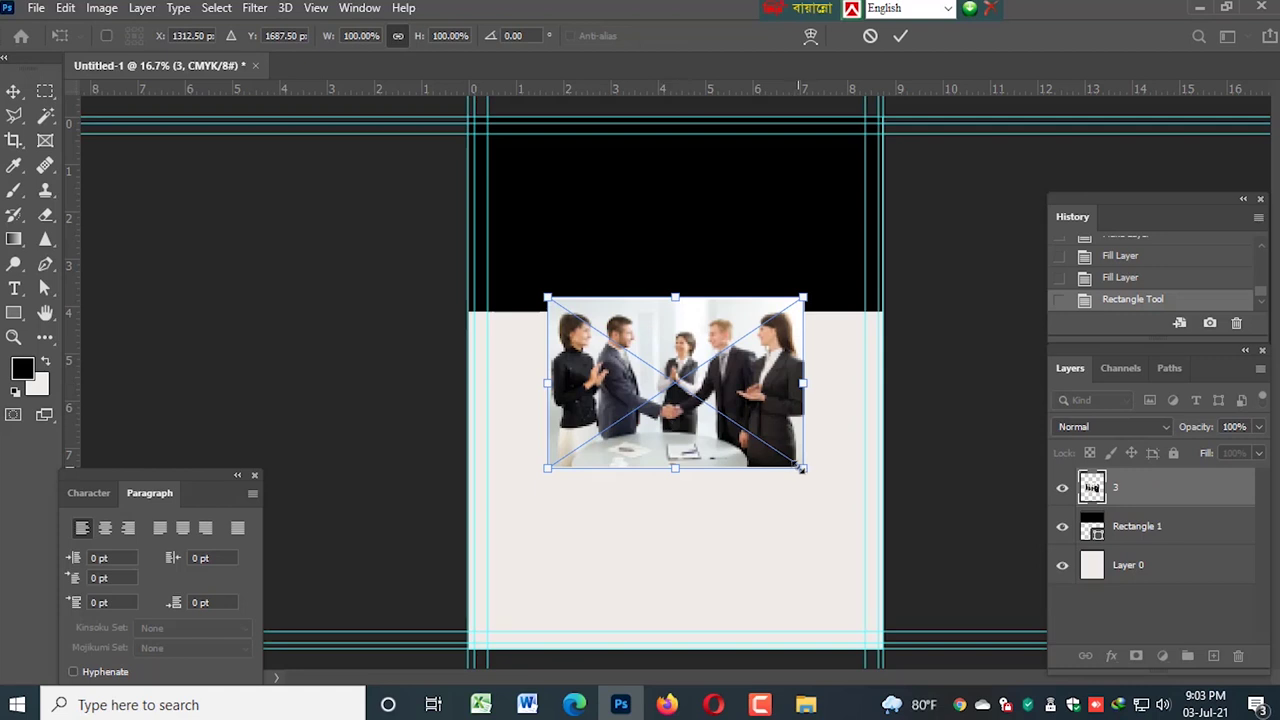
- Scale and position the placed 3.png photo to span the page width at the top
left_click_drag(801, 468, 1018, 611)
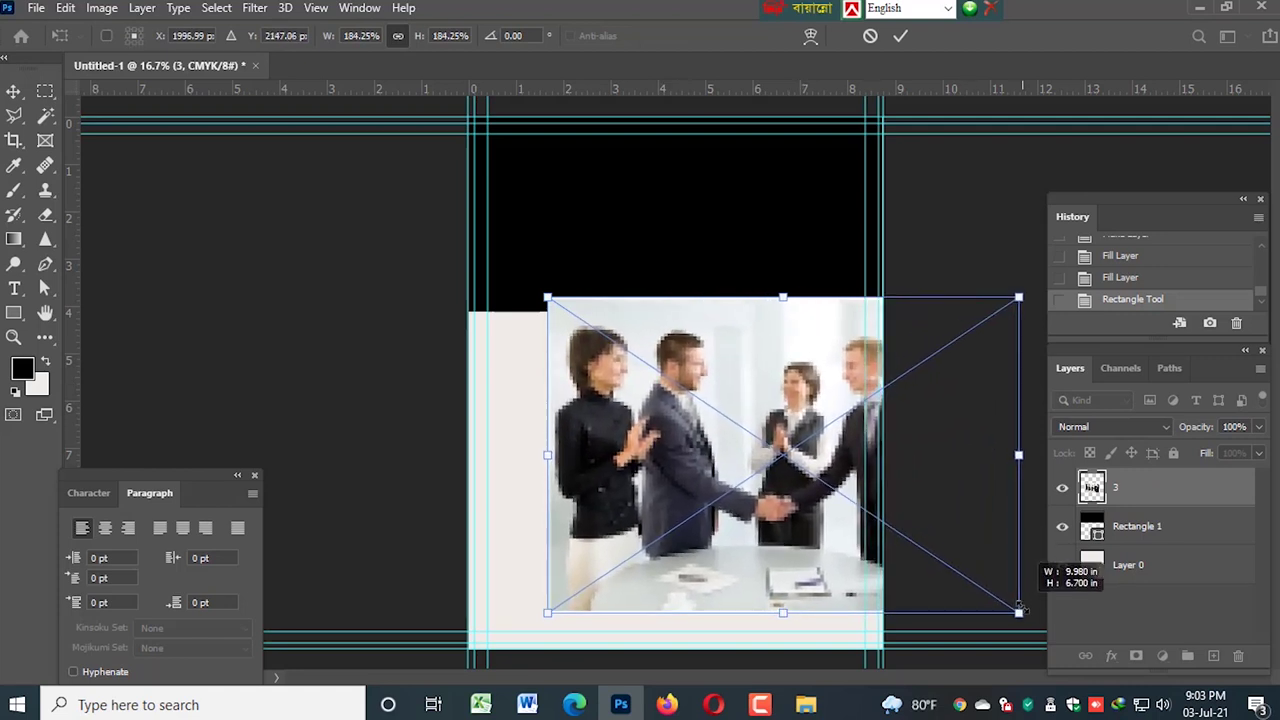
left_click_drag(674, 455, 566, 234)
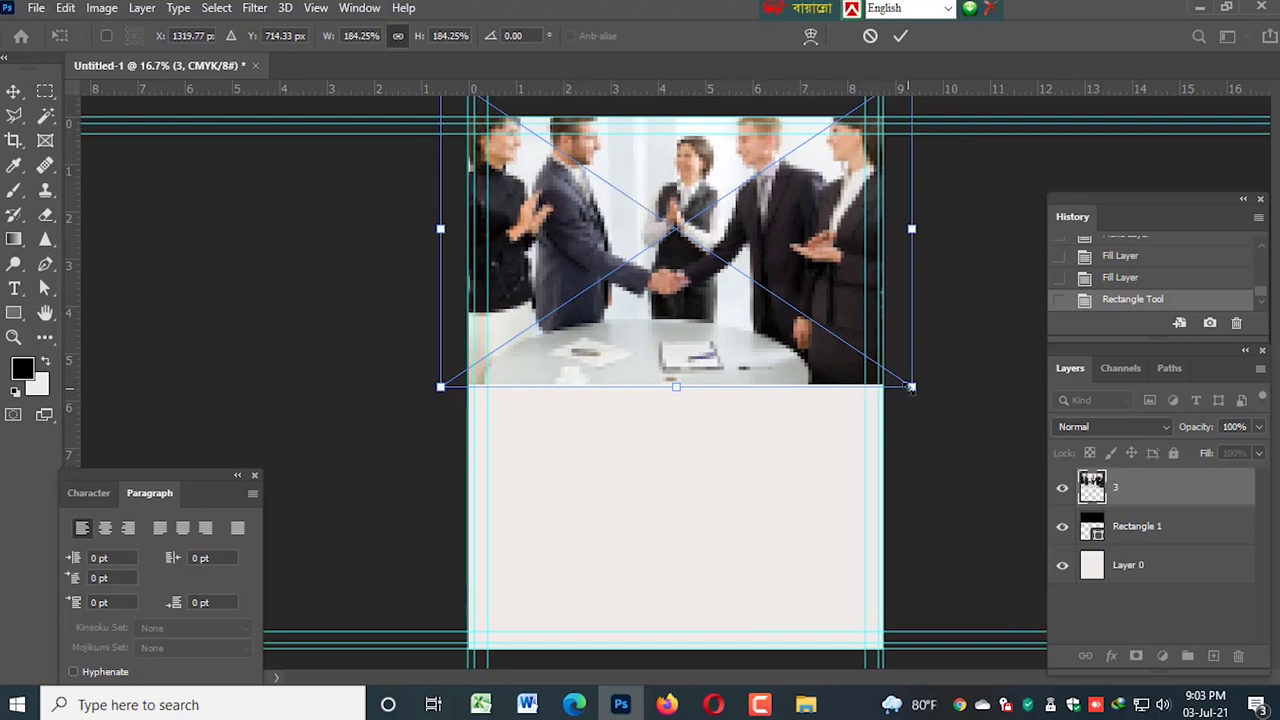
left_click_drag(911, 387, 877, 364)
left_click_drag(698, 310, 714, 334)
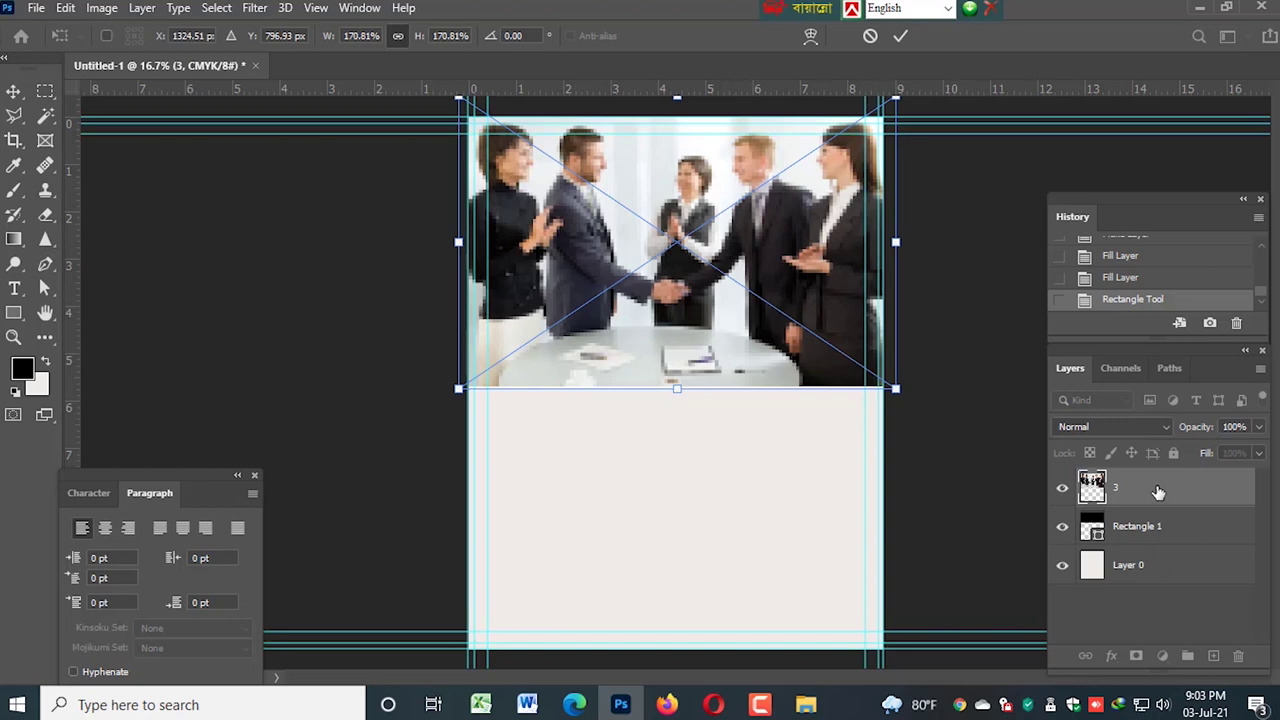
key("Return")
- Clip the photo layer to the rectangle and duplicate Rectangle 1 as Rectangle 1 copy
right_click(1158, 492)
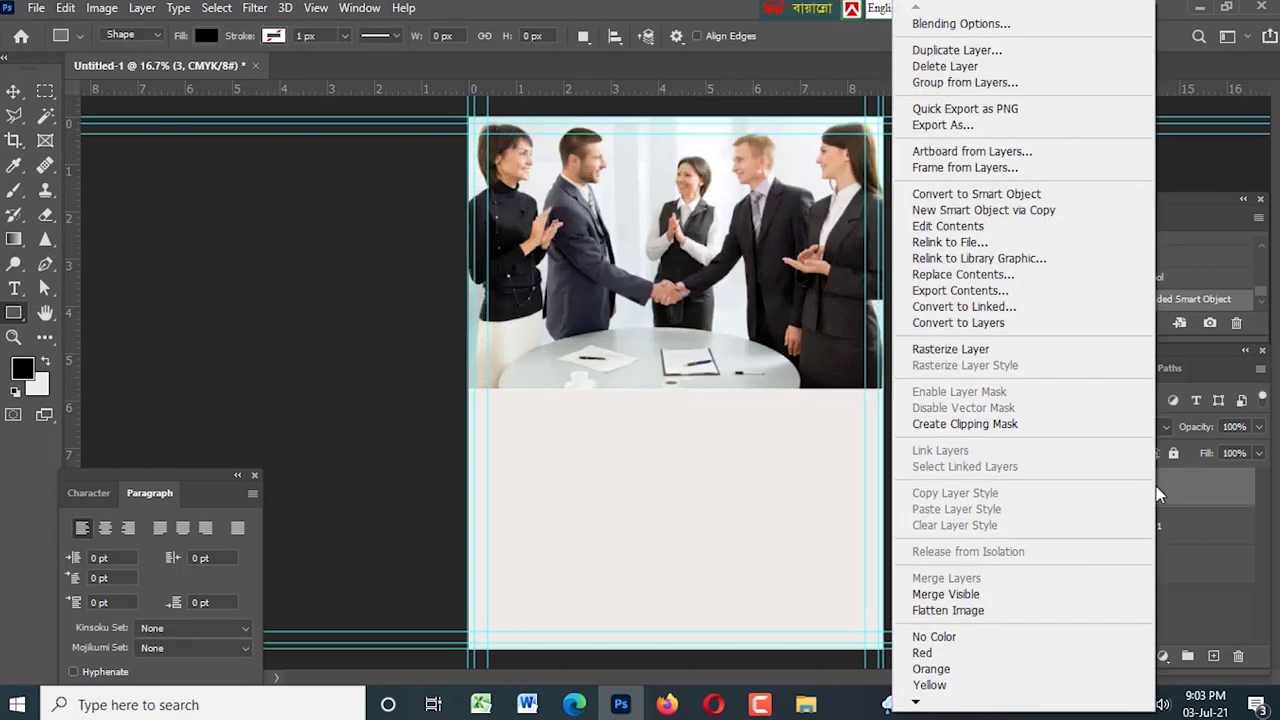
left_click(950, 428)
key("v")
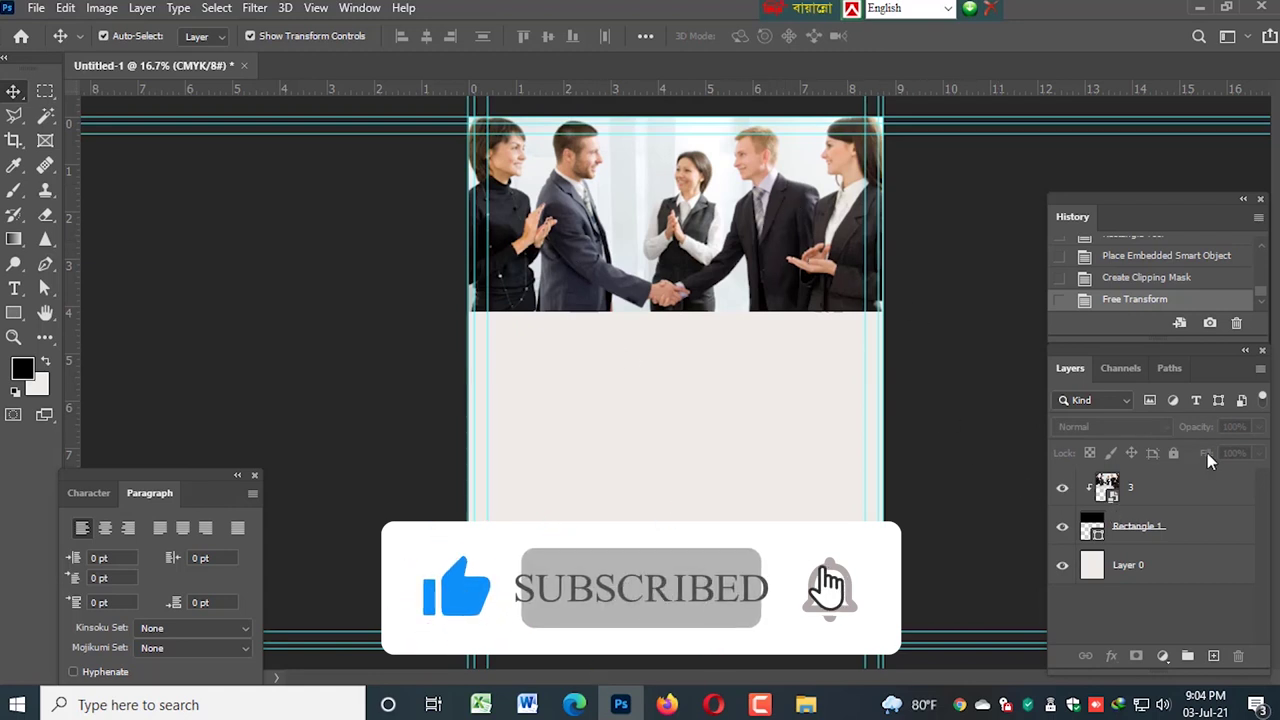
left_click(1153, 531)
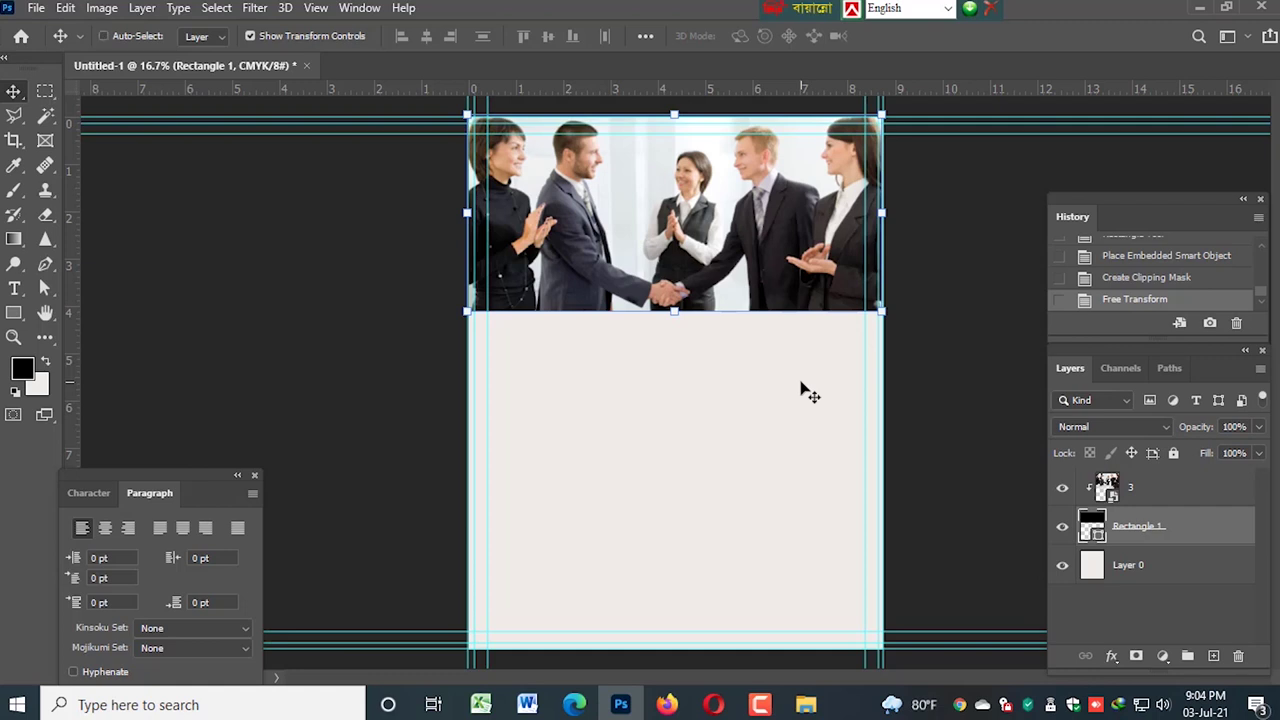
key("ctrl+j")
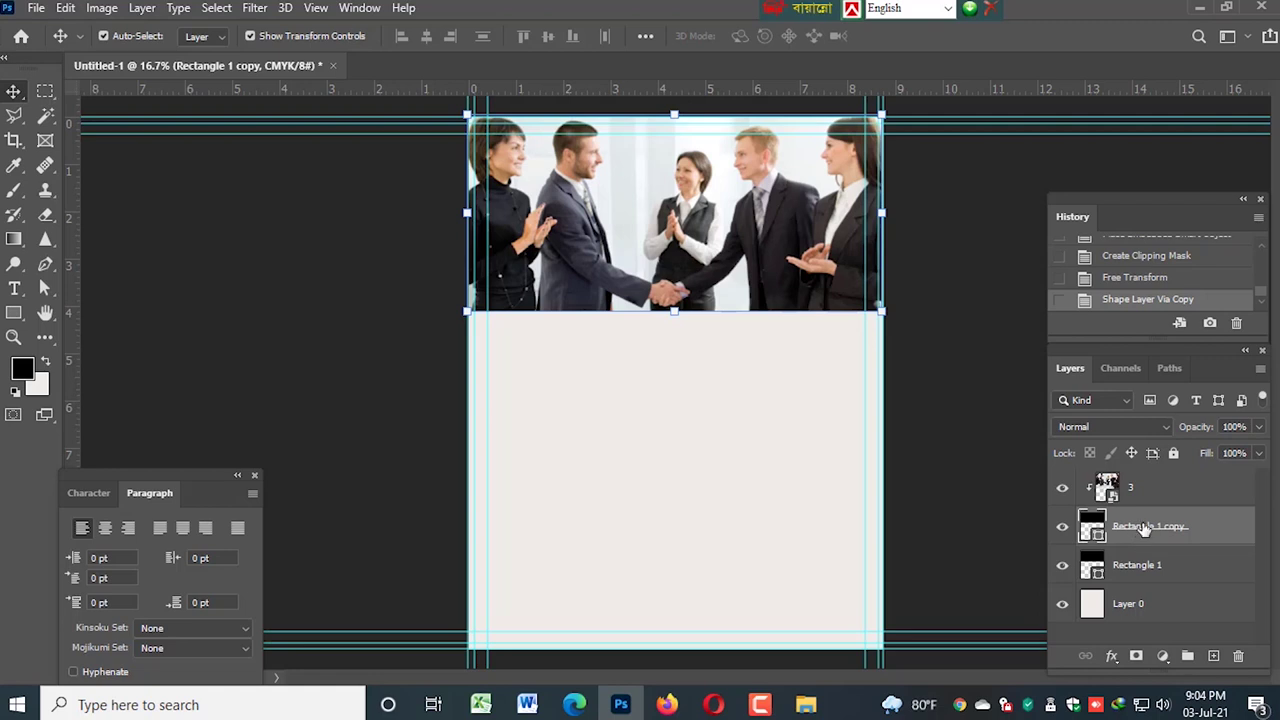
- Move Rectangle 1 copy above the photo and clip the photo into Rectangle 1
left_click_drag(1143, 523, 1147, 477)
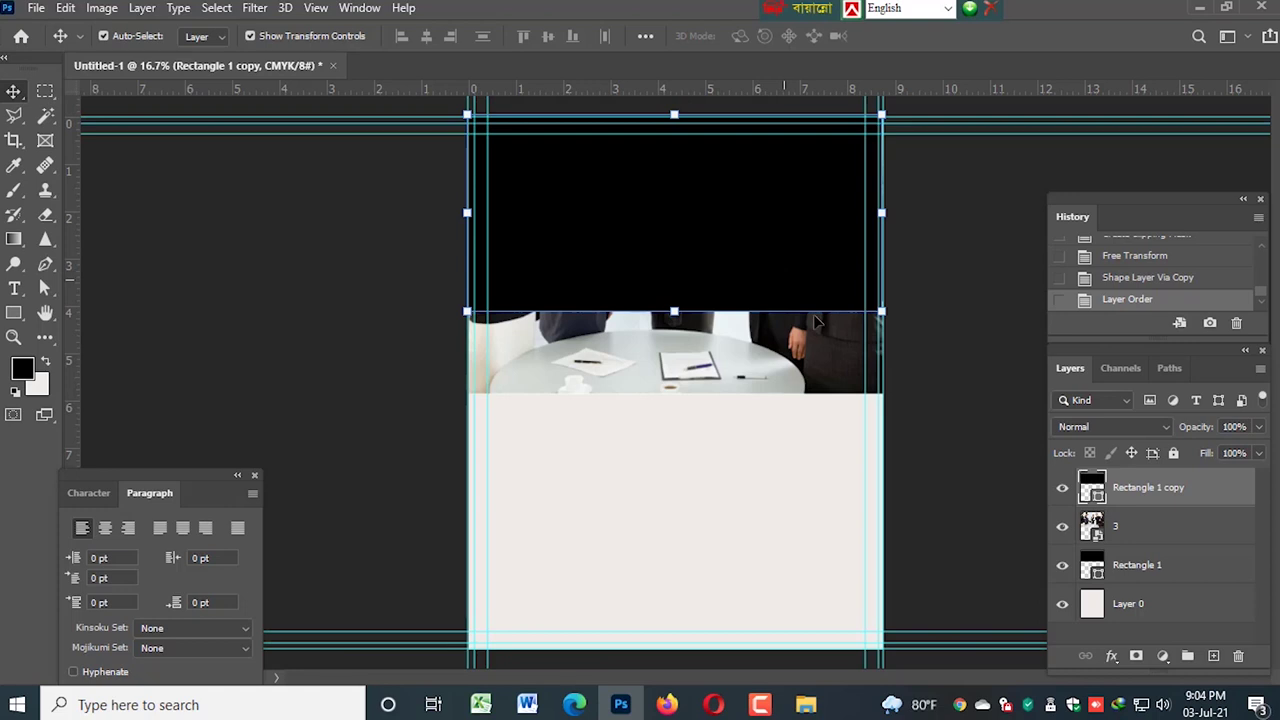
left_click(1135, 525)
right_click(1135, 525)
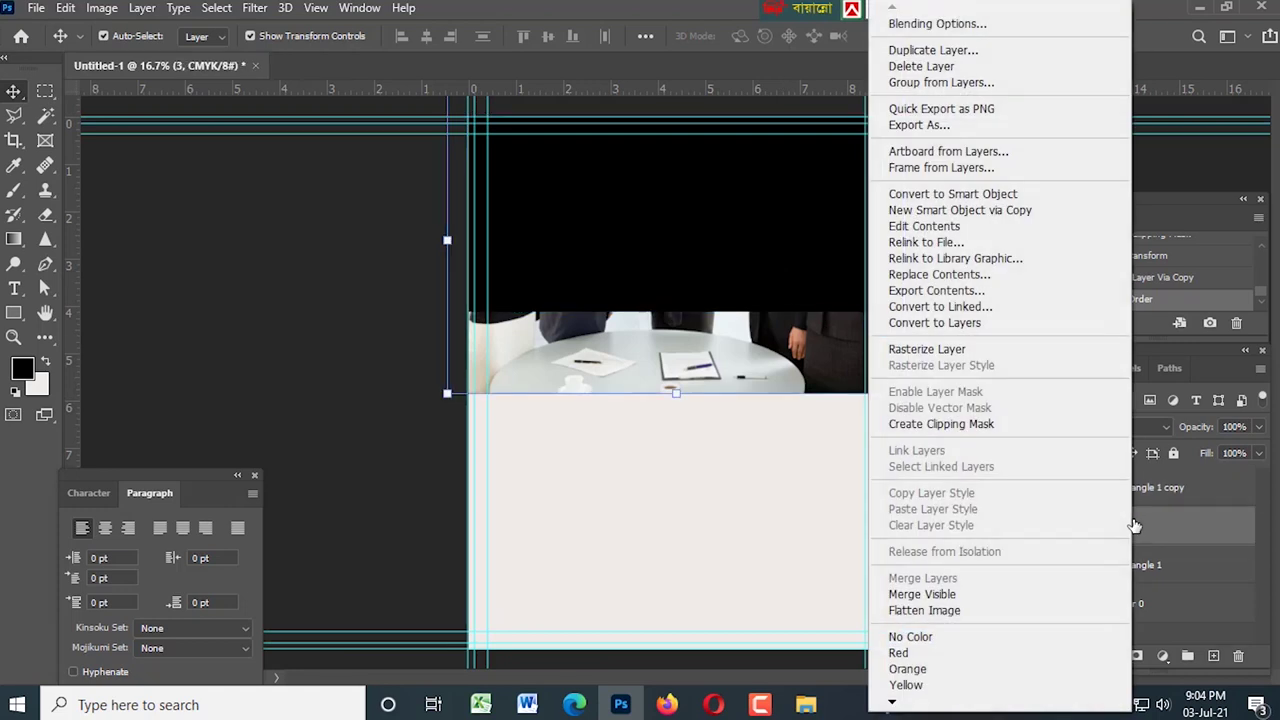
left_click(908, 425)
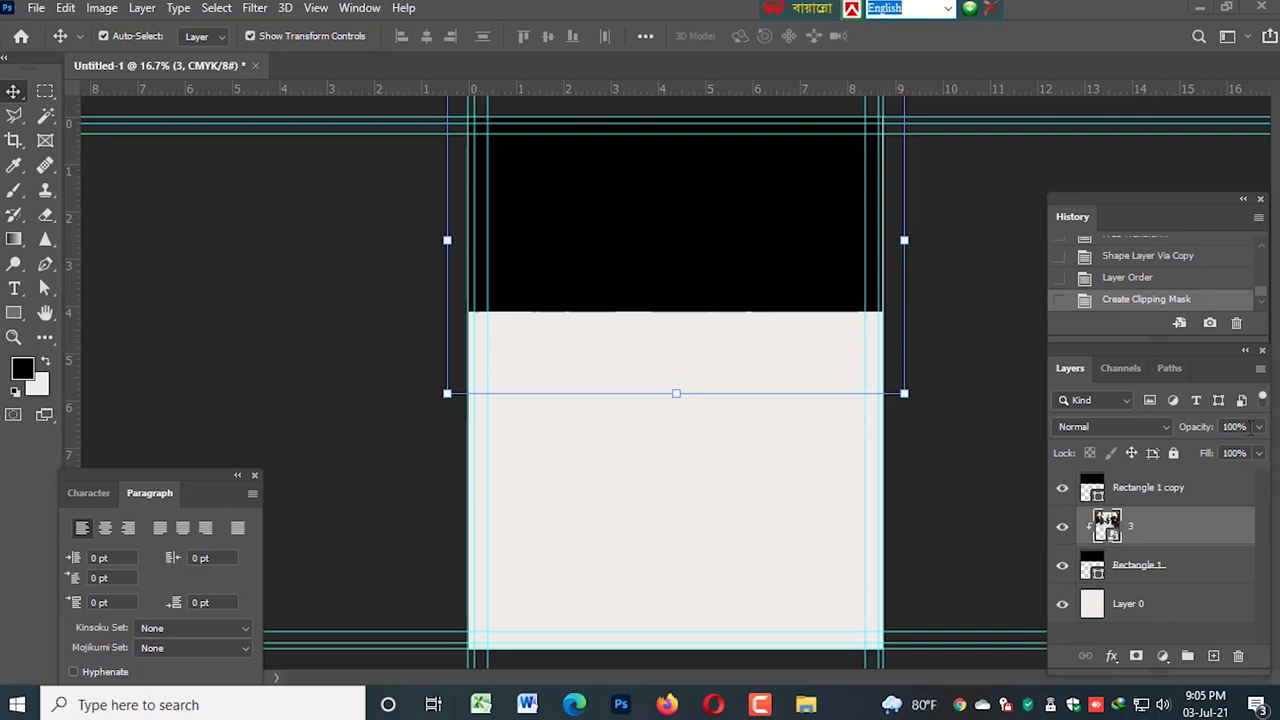
- Lower the black overlay rectangle's opacity to about 15%
left_click(1148, 487)
left_click(1258, 426)
left_click(1182, 448)
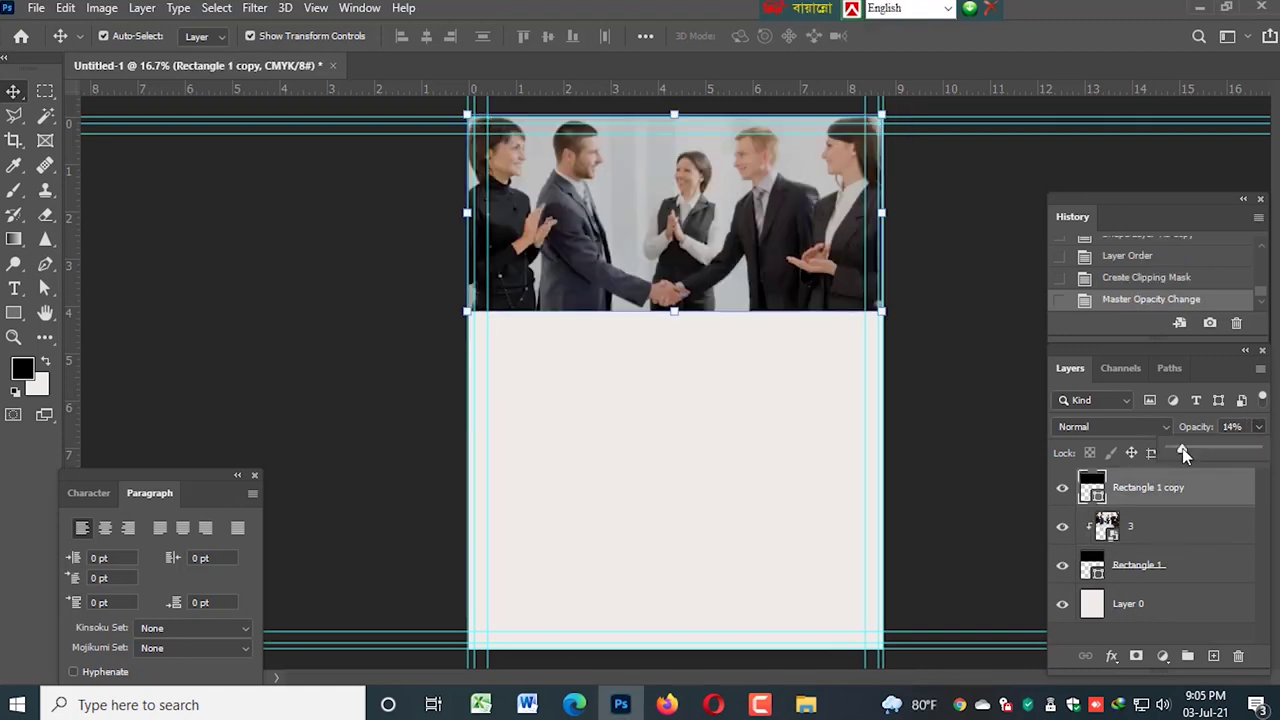
left_click_drag(1222, 449, 1230, 451)
left_click_drag(1178, 455, 1183, 453)
left_click(1125, 568)
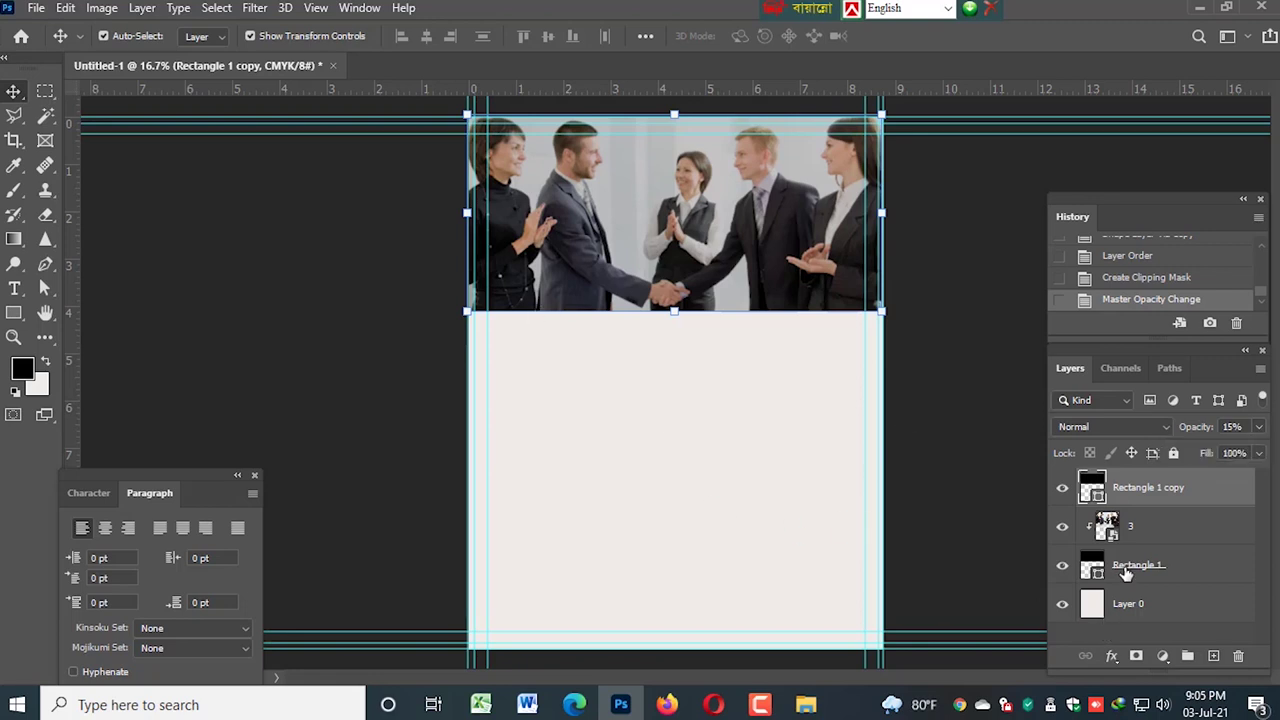
left_click(703, 426)
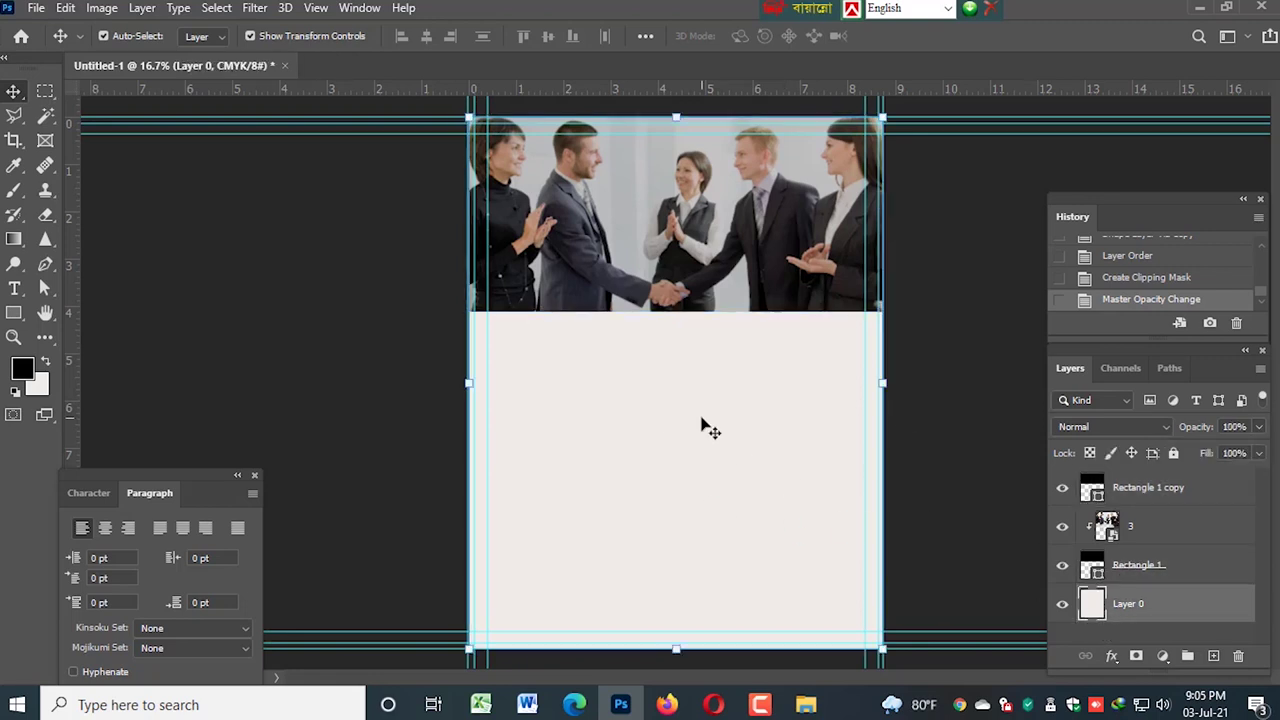
- Duplicate Rectangle 1 with Duplicate Layer and reselect the original rectangle's fill
left_click(1160, 577)
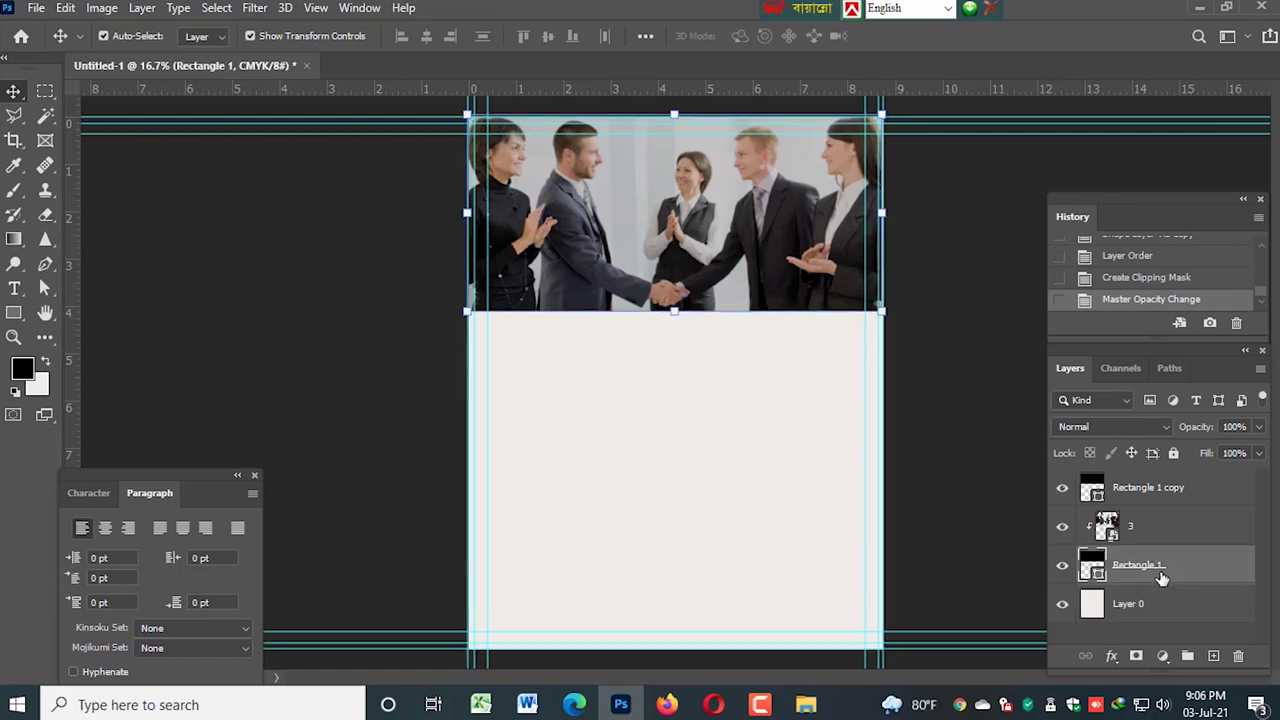
right_click(1152, 568)
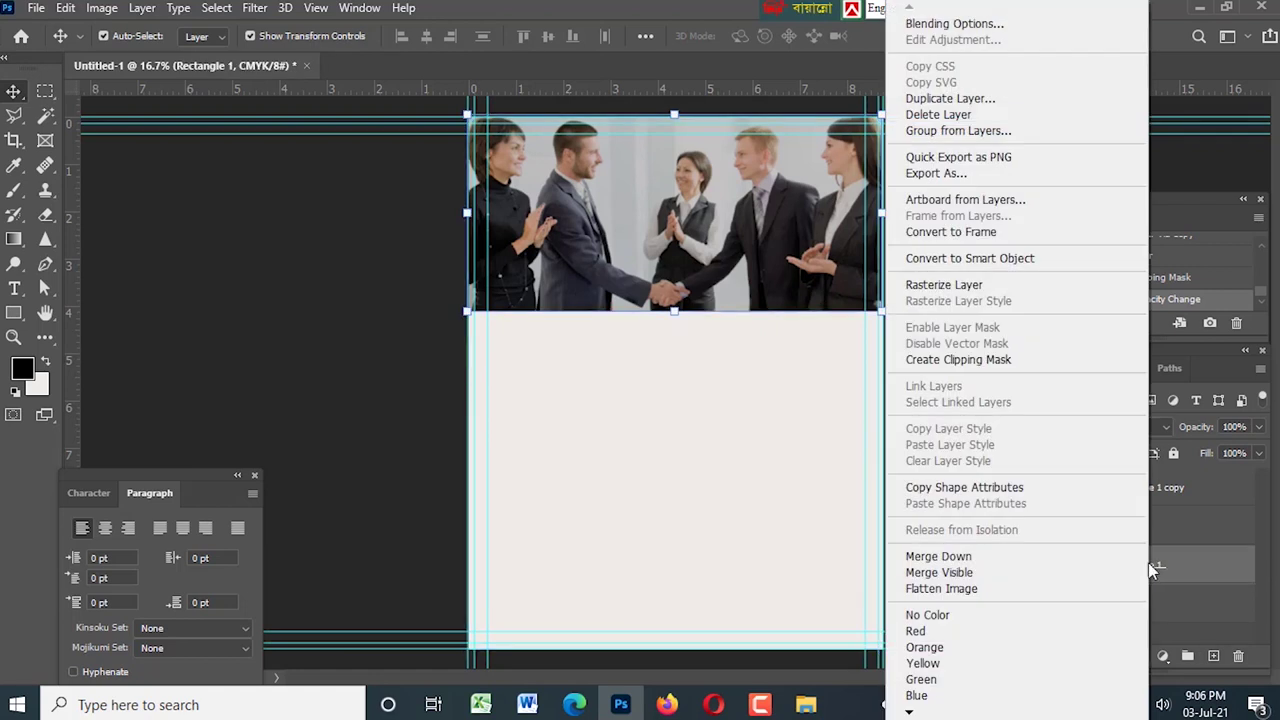
left_click(982, 100)
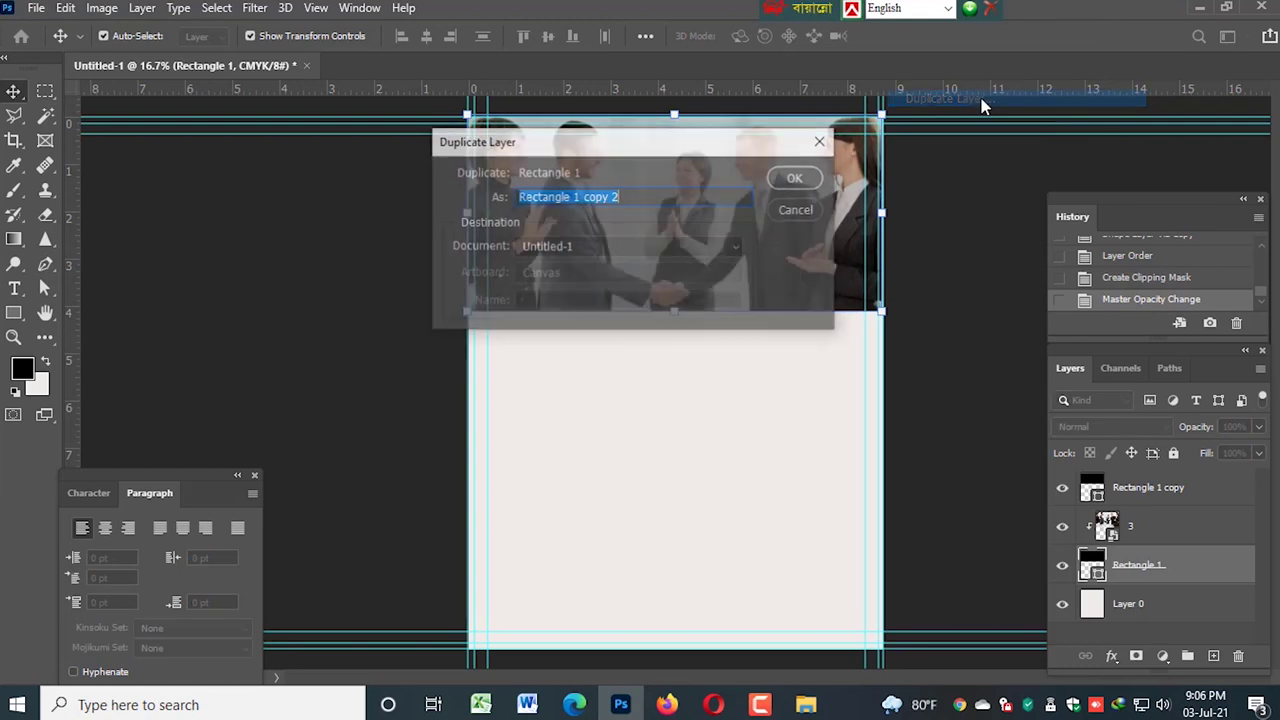
left_click(796, 179)
left_click(1133, 603)
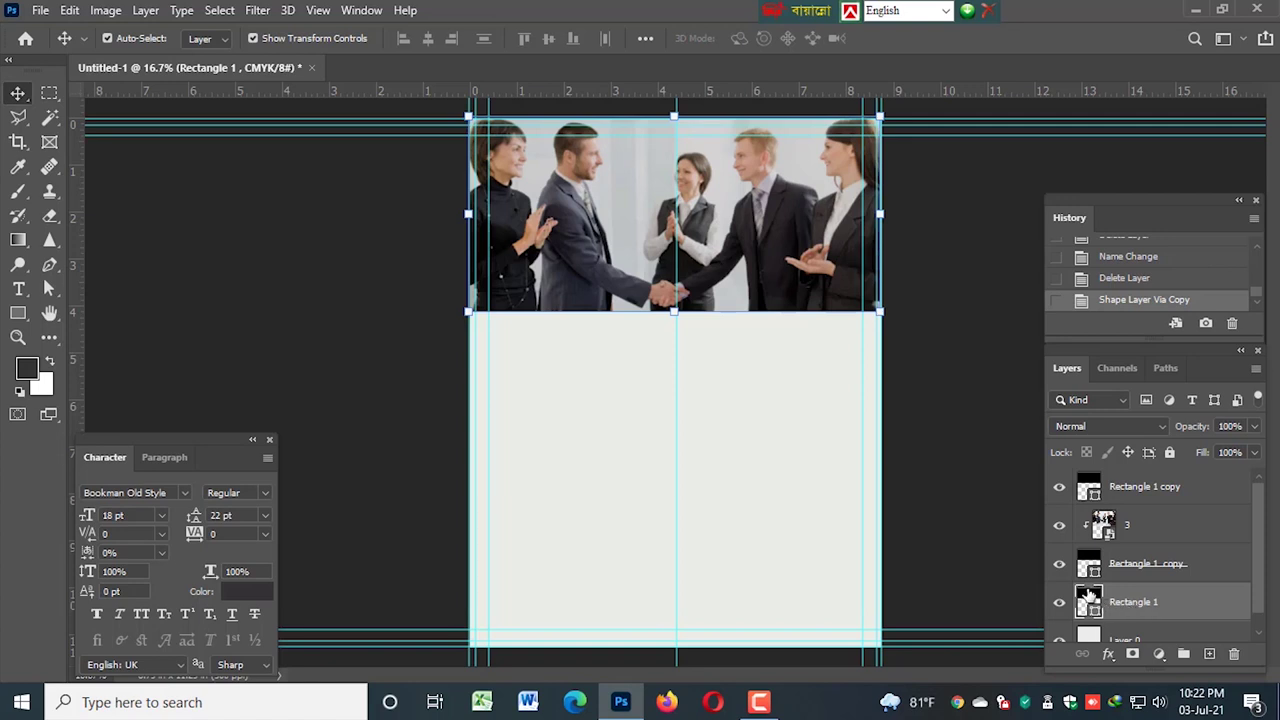
double_click(1088, 598)
- After trying several swatches, fill Rectangle 1 with hex colour ef1861
left_click(440, 249)
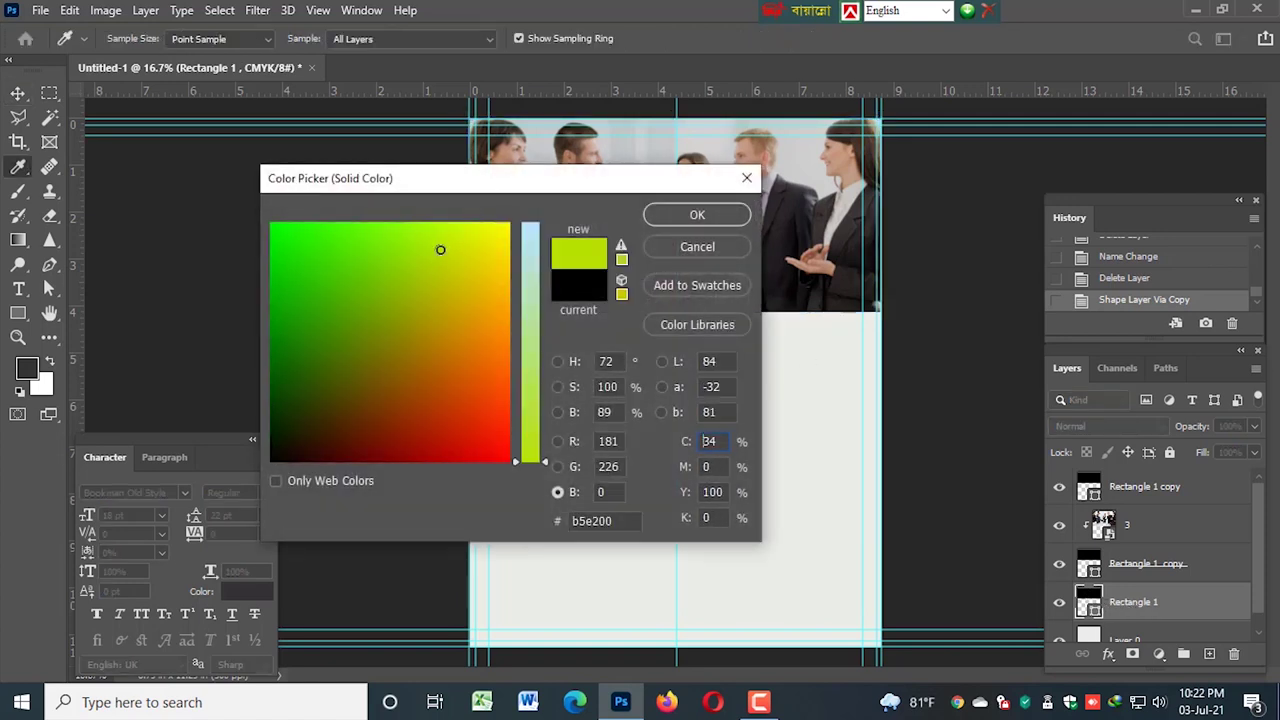
left_click(455, 314)
left_click(456, 354)
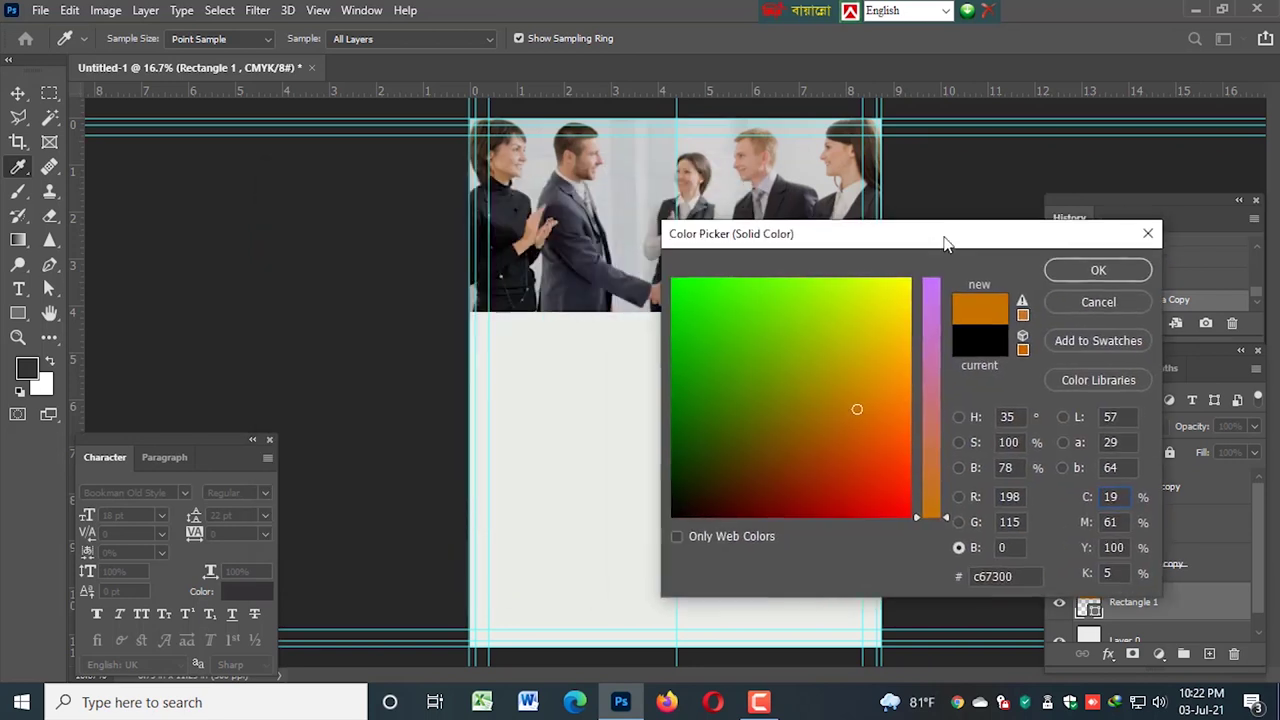
left_click_drag(534, 190, 963, 216)
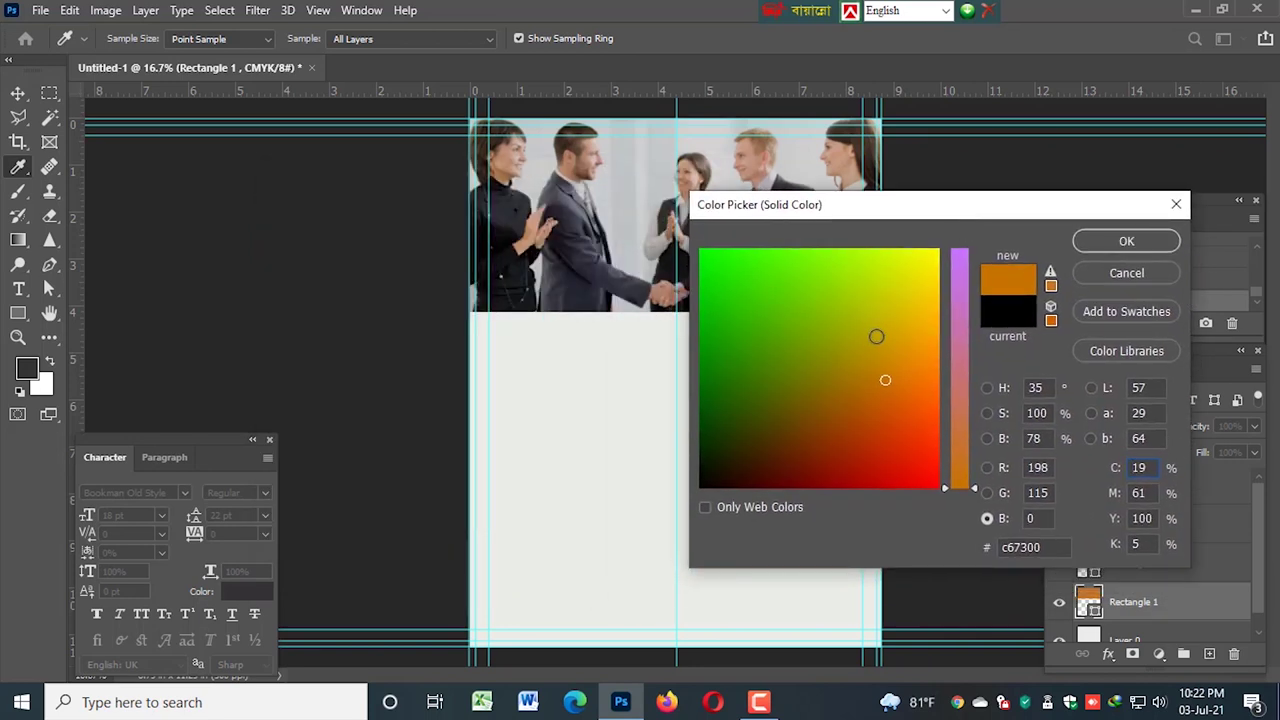
left_click(854, 316)
left_click(895, 451)
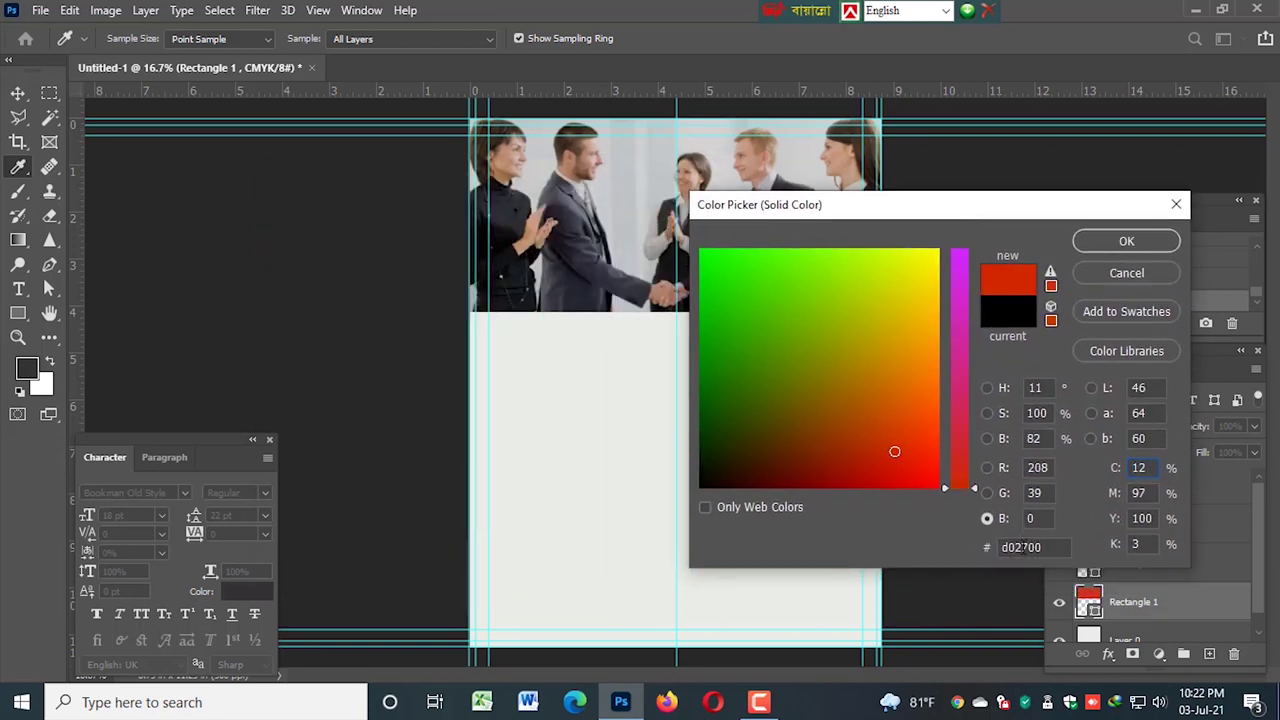
double_click(1020, 547)
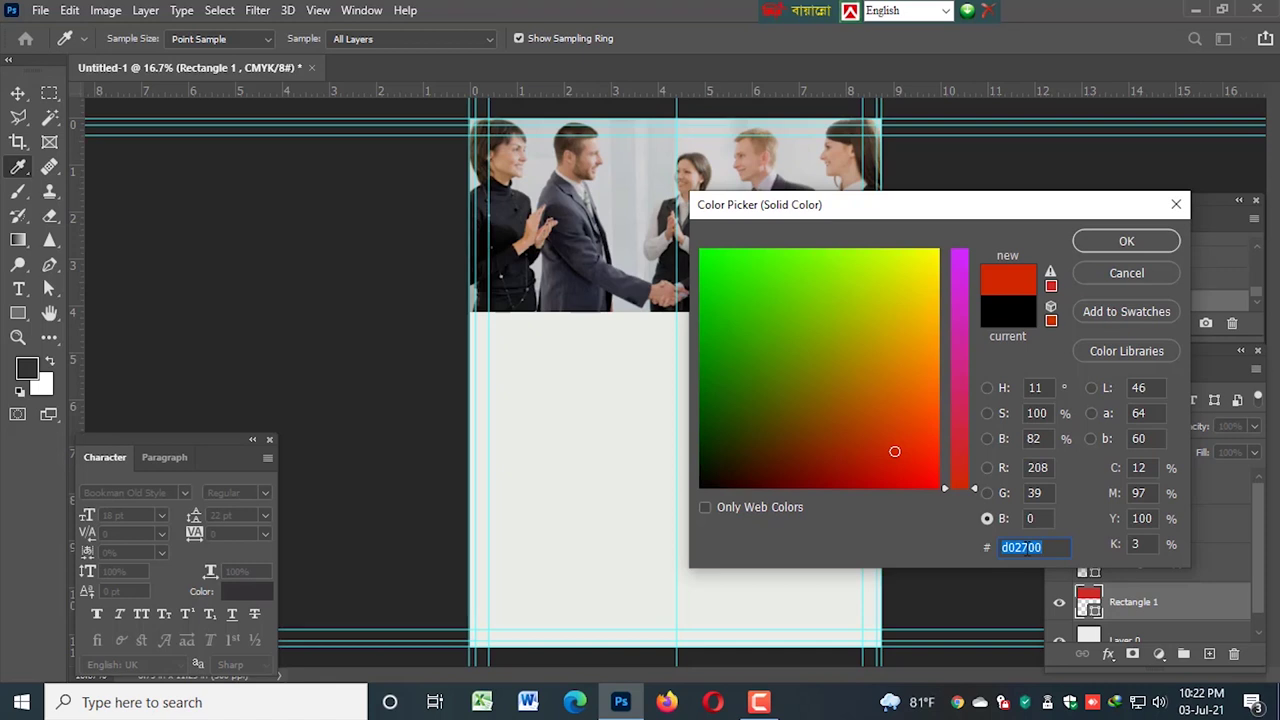
type("ef")
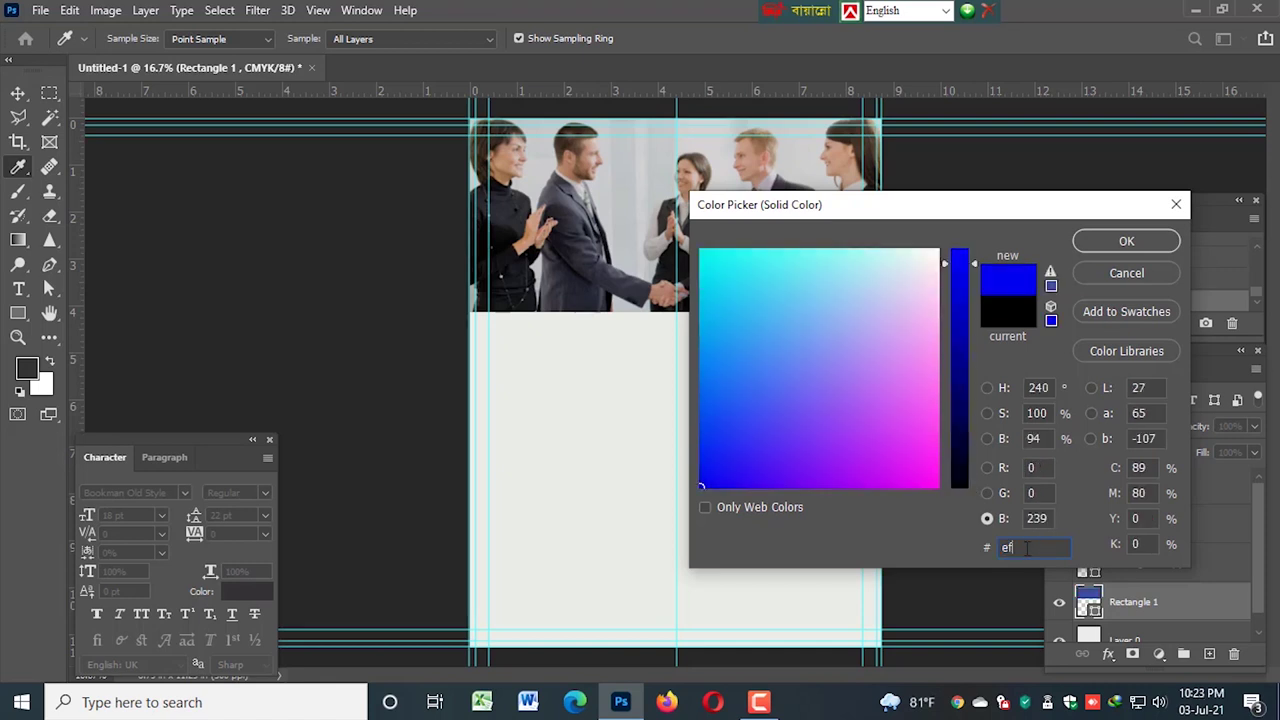
type("1")
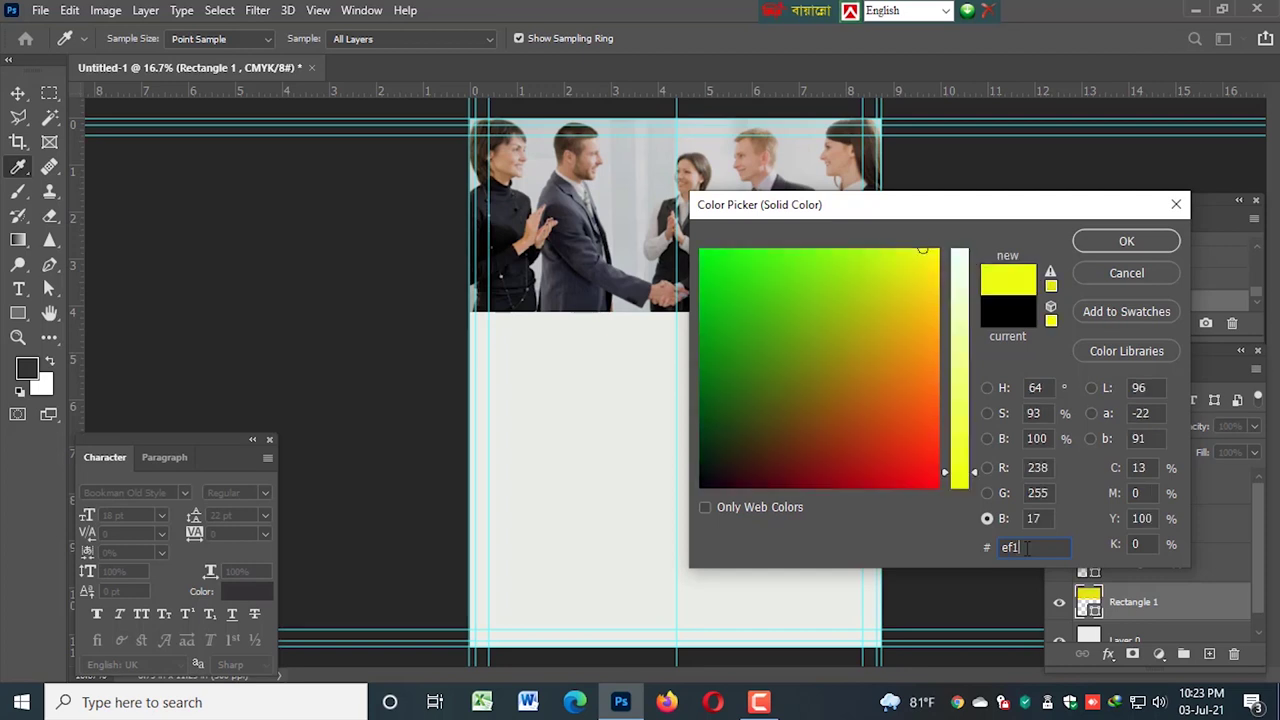
type("861")
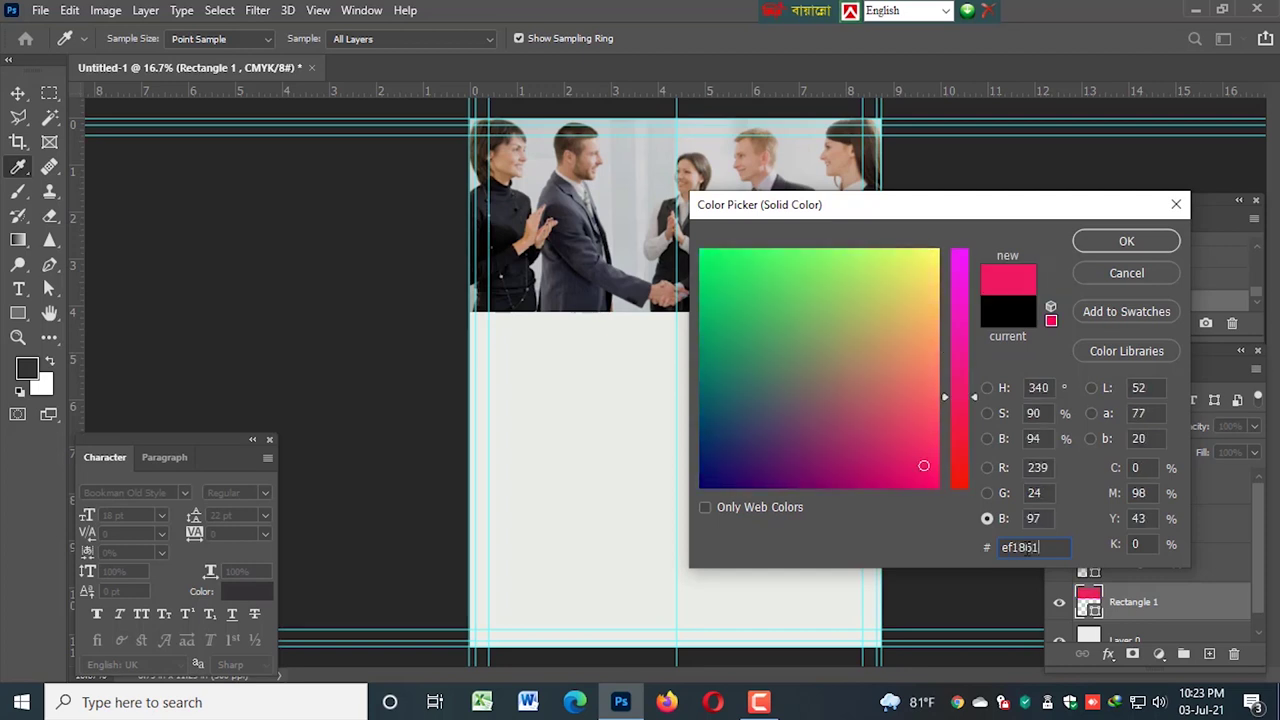
left_click(1100, 242)
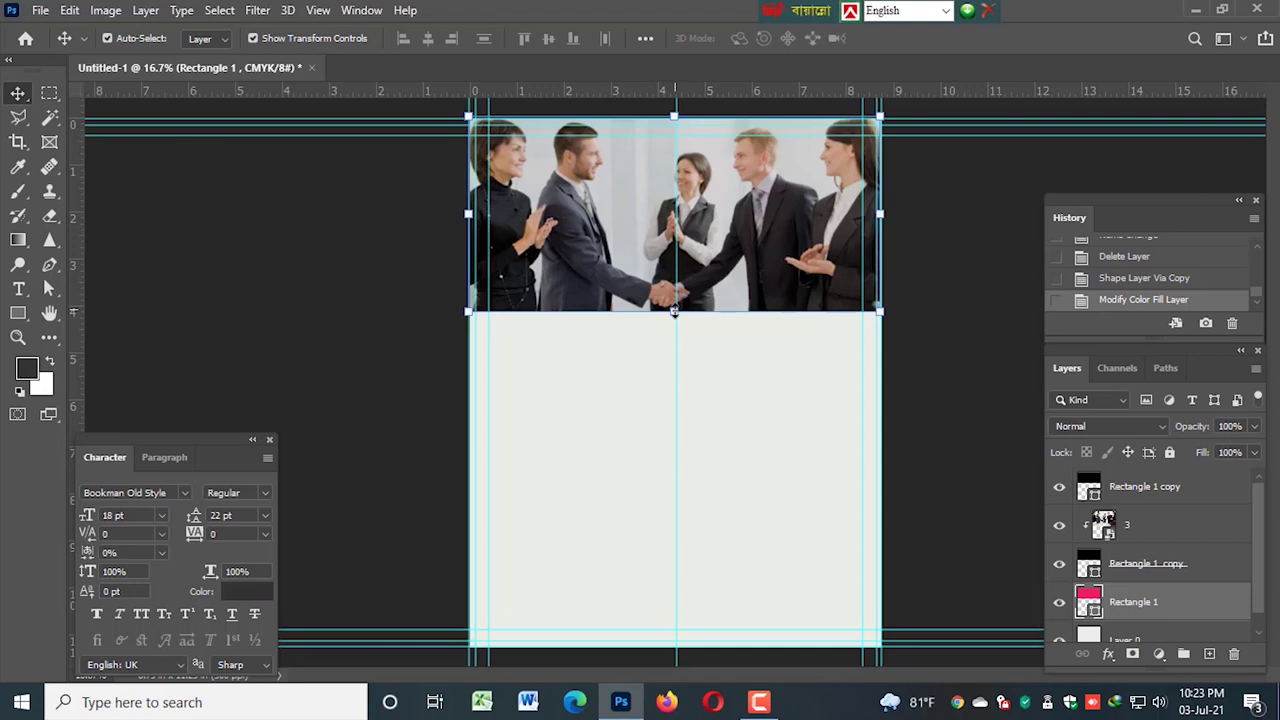
- Stretch the pink rectangle to end just below the photo, commit, and zoom in
left_click_drag(674, 311, 675, 323)
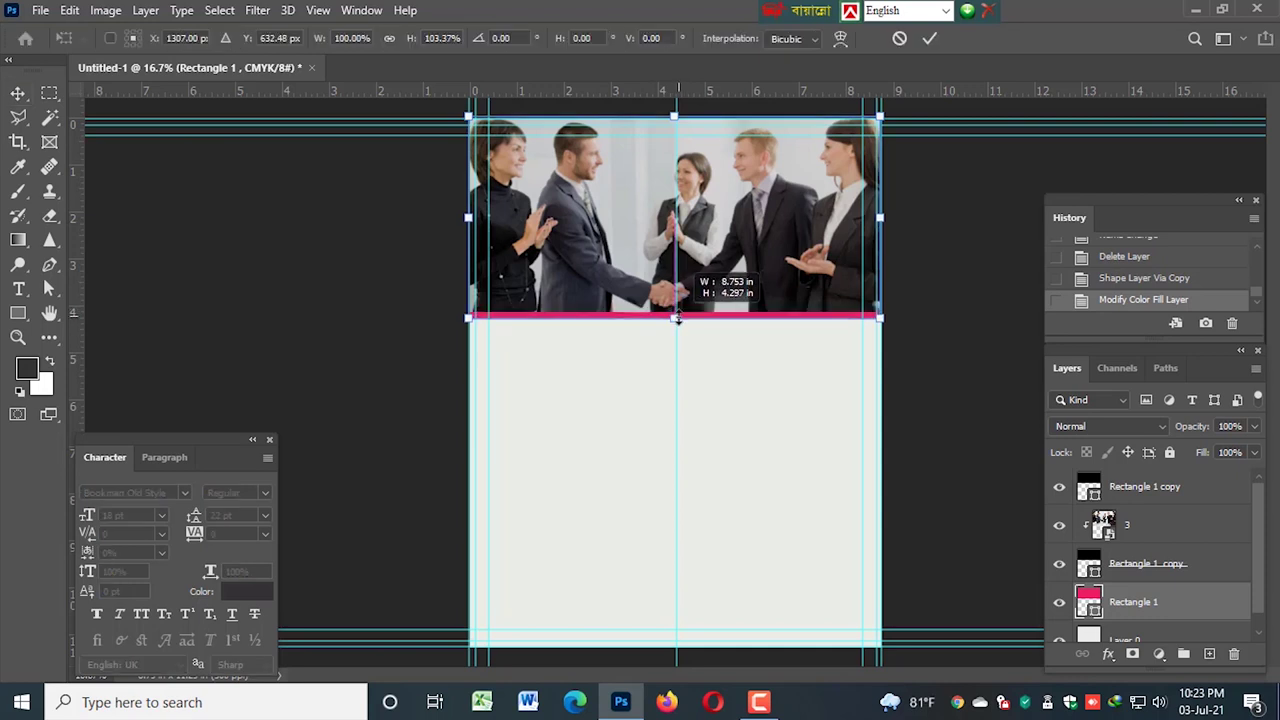
left_click_drag(675, 323, 677, 319)
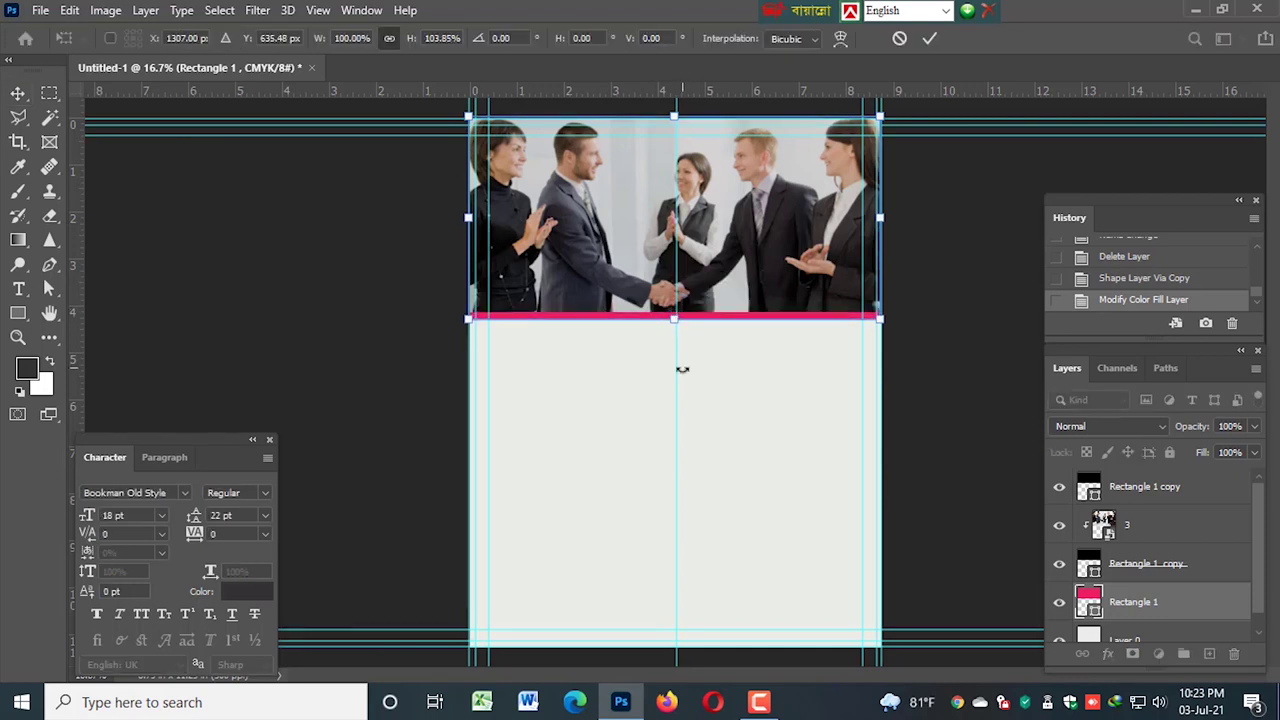
left_click(928, 40)
left_click(722, 438)
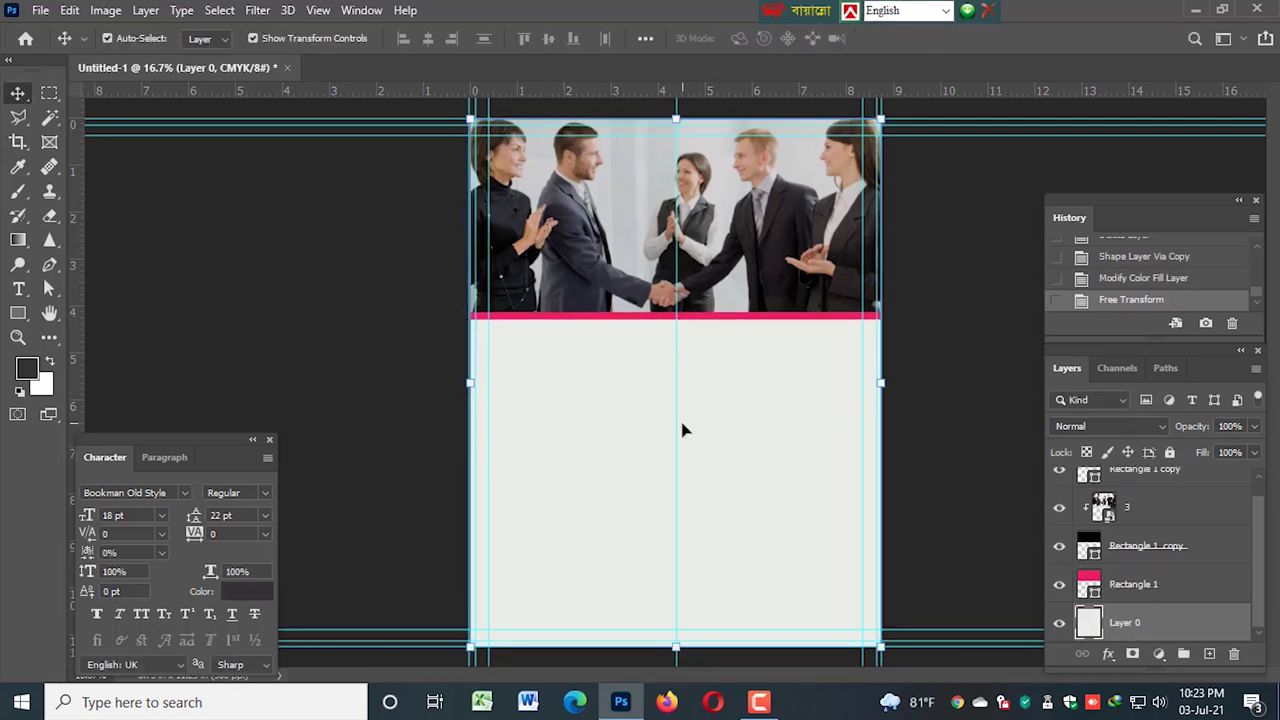
key("ctrl+plus")
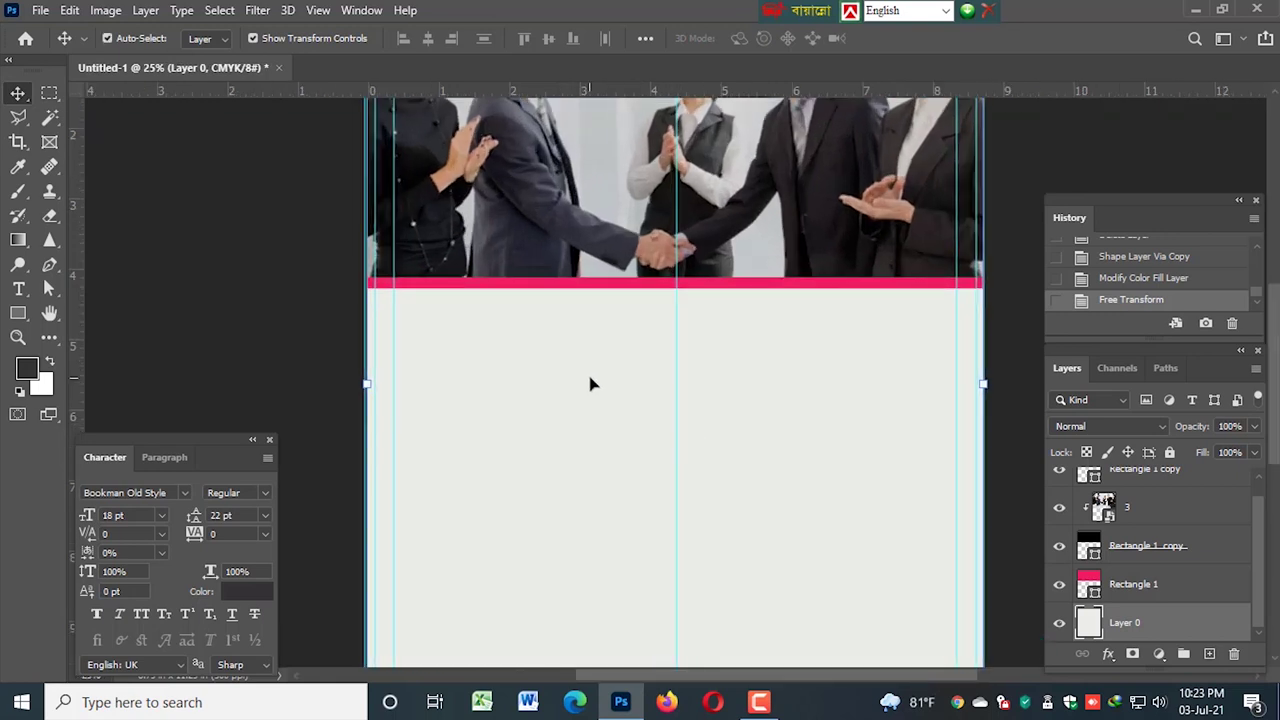
- Add a horizontal text layer reading 'OUR SURVICE' below the pink bar
left_click(19, 289)
right_click(19, 289)
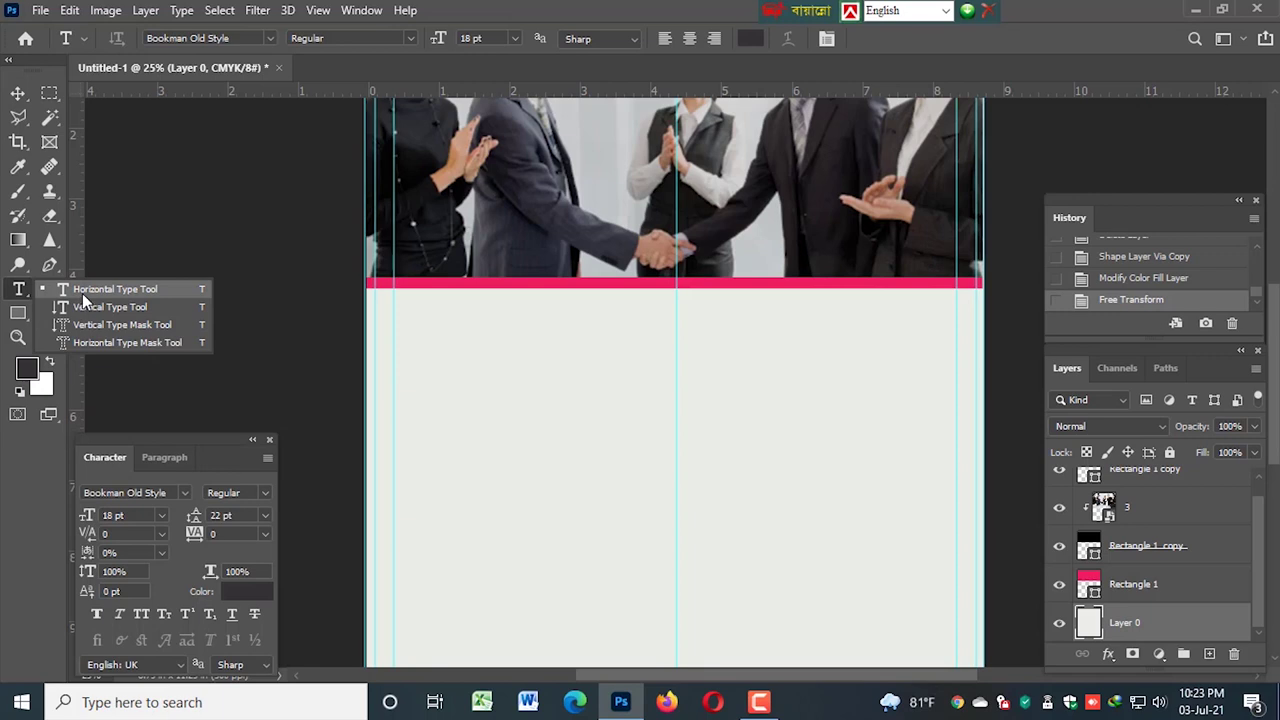
left_click(117, 286)
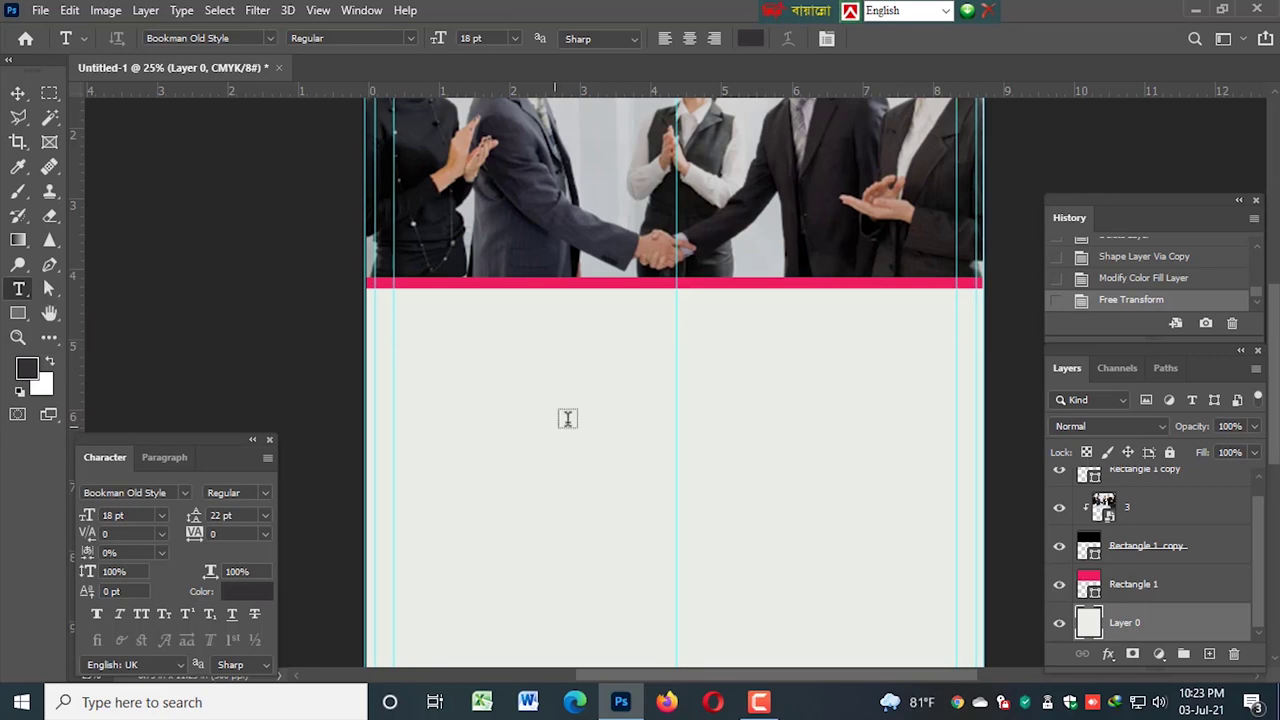
left_click(698, 403)
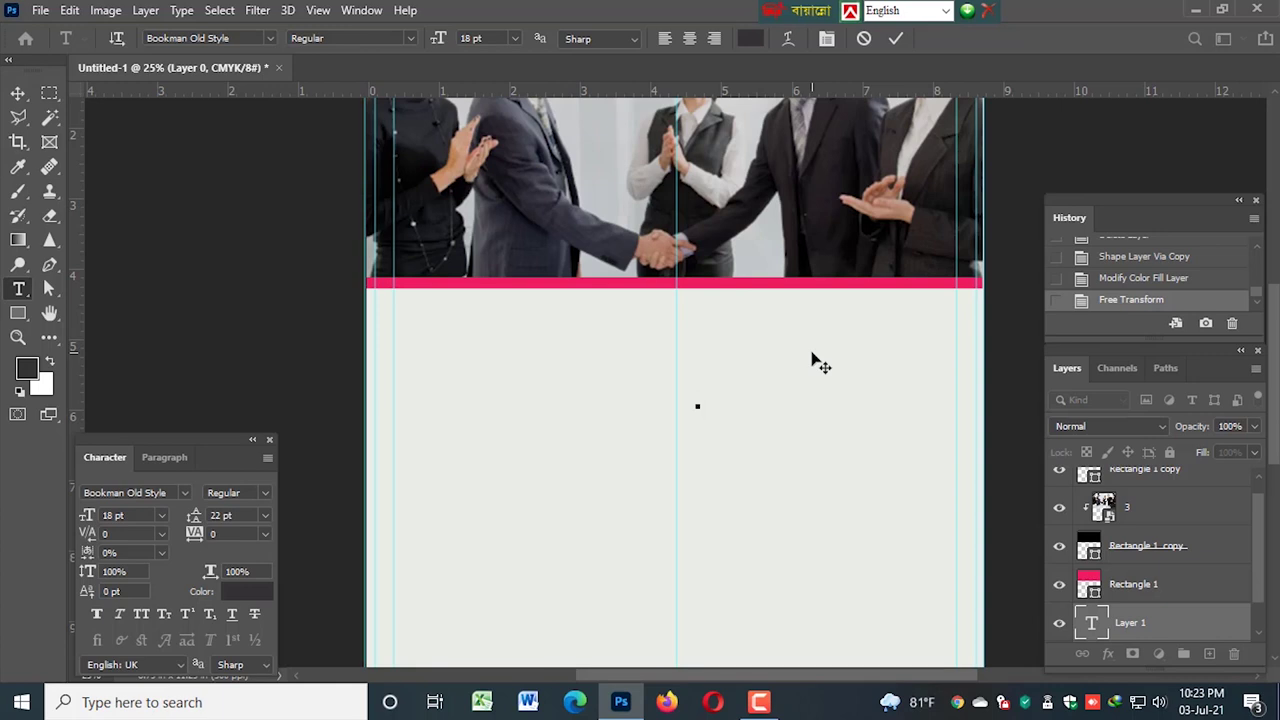
type("OUR SU")
type("RVICE")
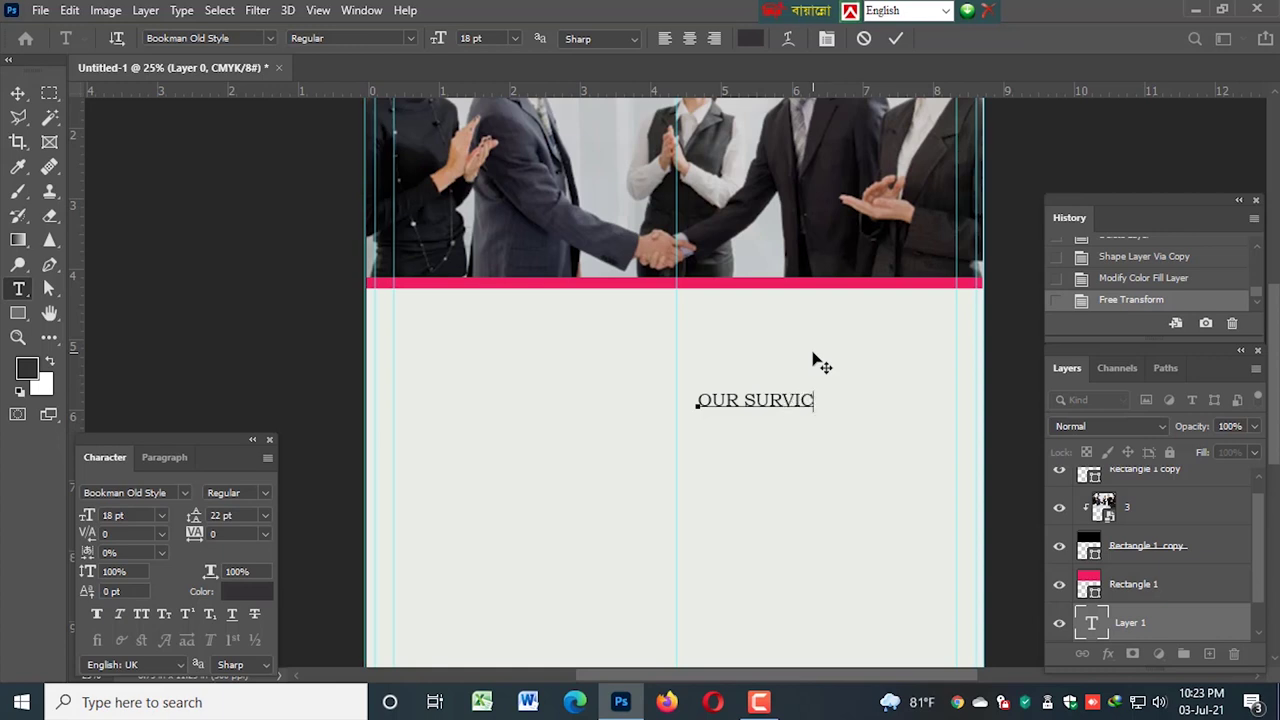
left_click(19, 100)
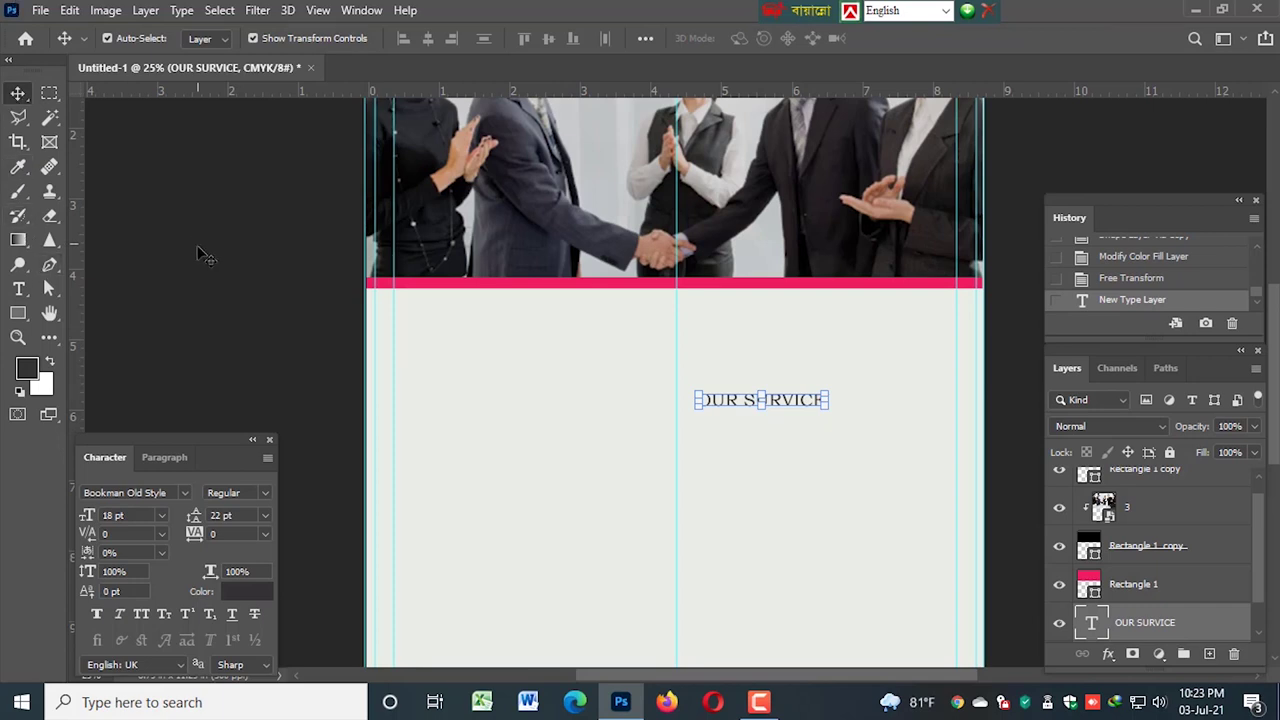
left_click(200, 255)
left_click(18, 289)
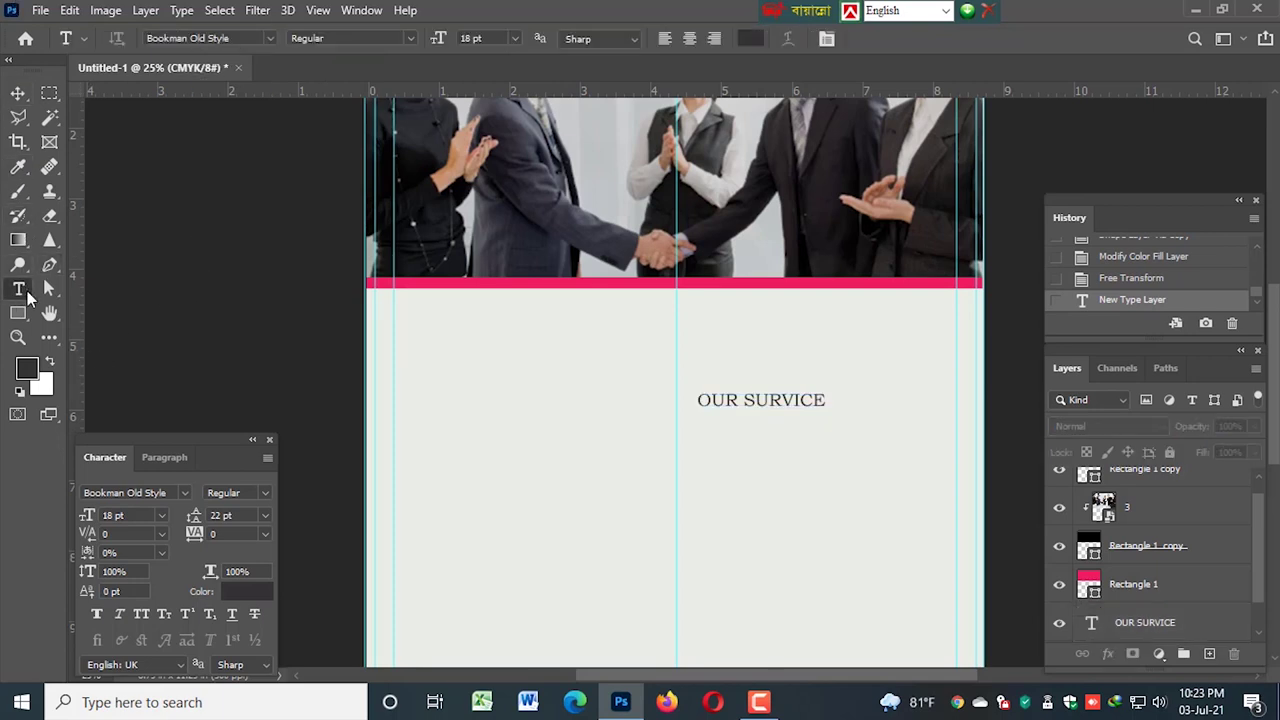
- Type GRAPHIC DESIGN, WEB DESIGN and DIGITAL MARKETING as separate lines under the heading
left_click(714, 462)
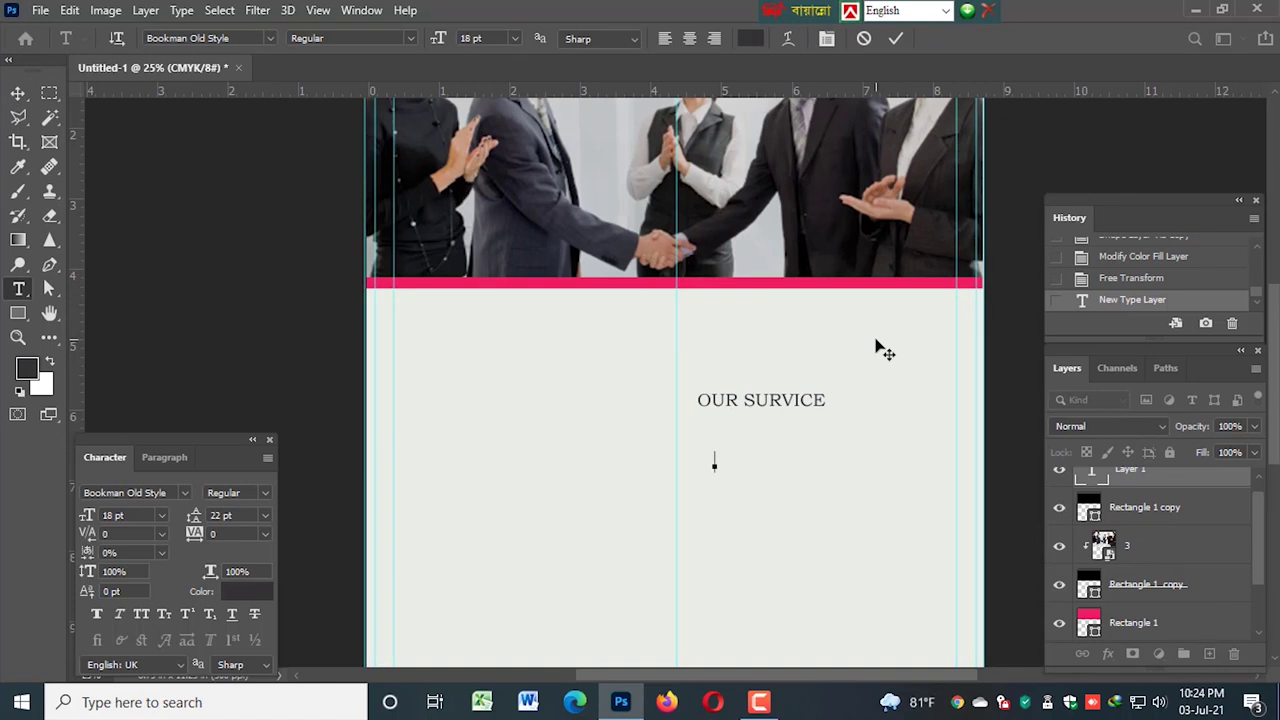
type("GRAPHIC D")
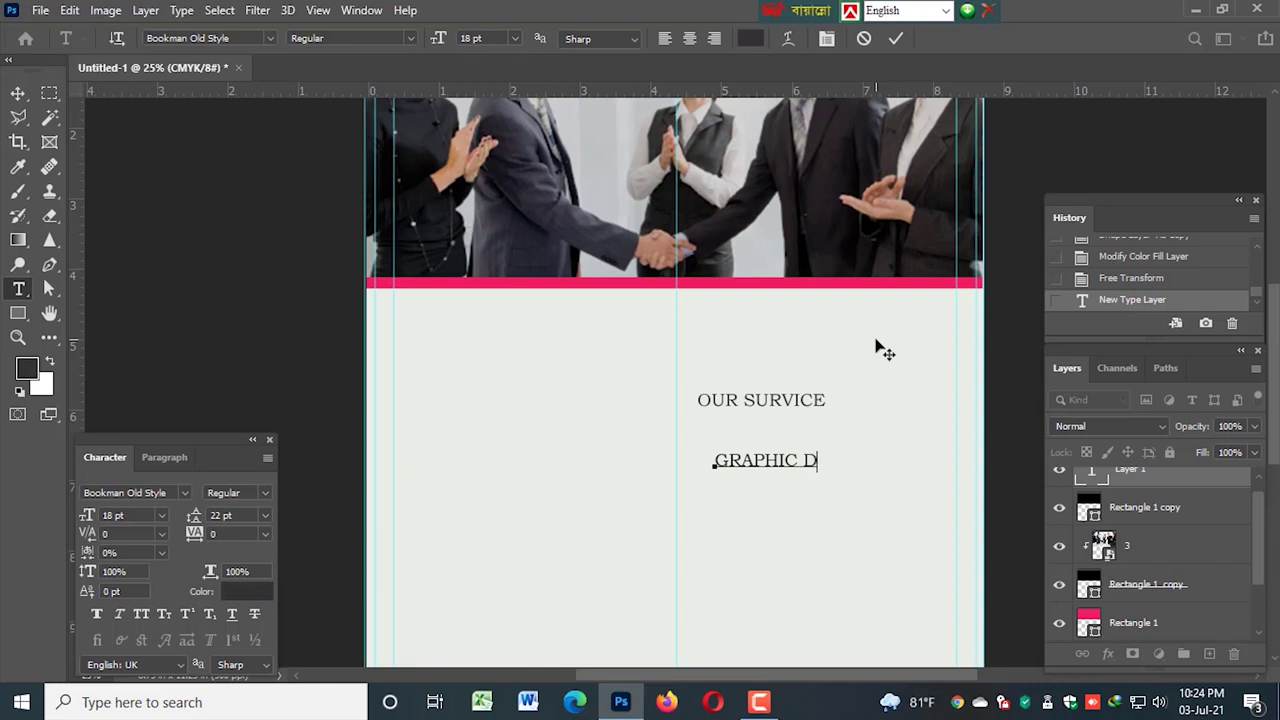
type("N")
left_click(897, 38)
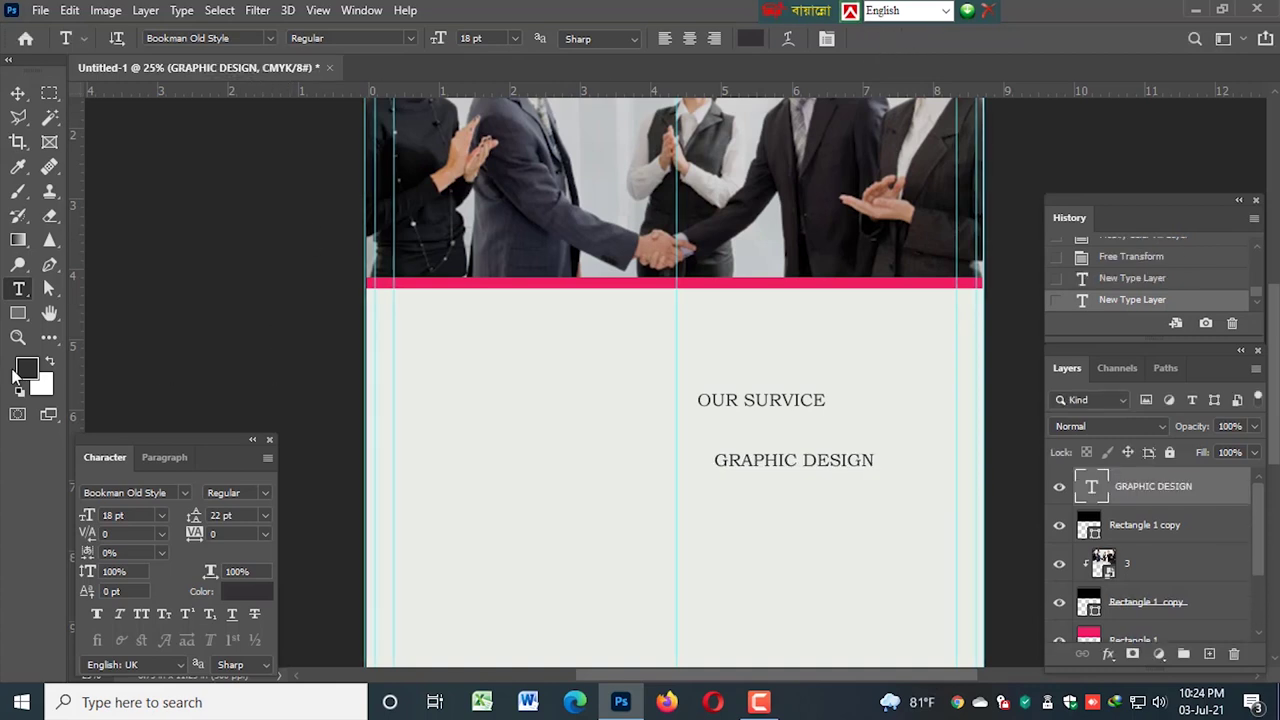
left_click(710, 540)
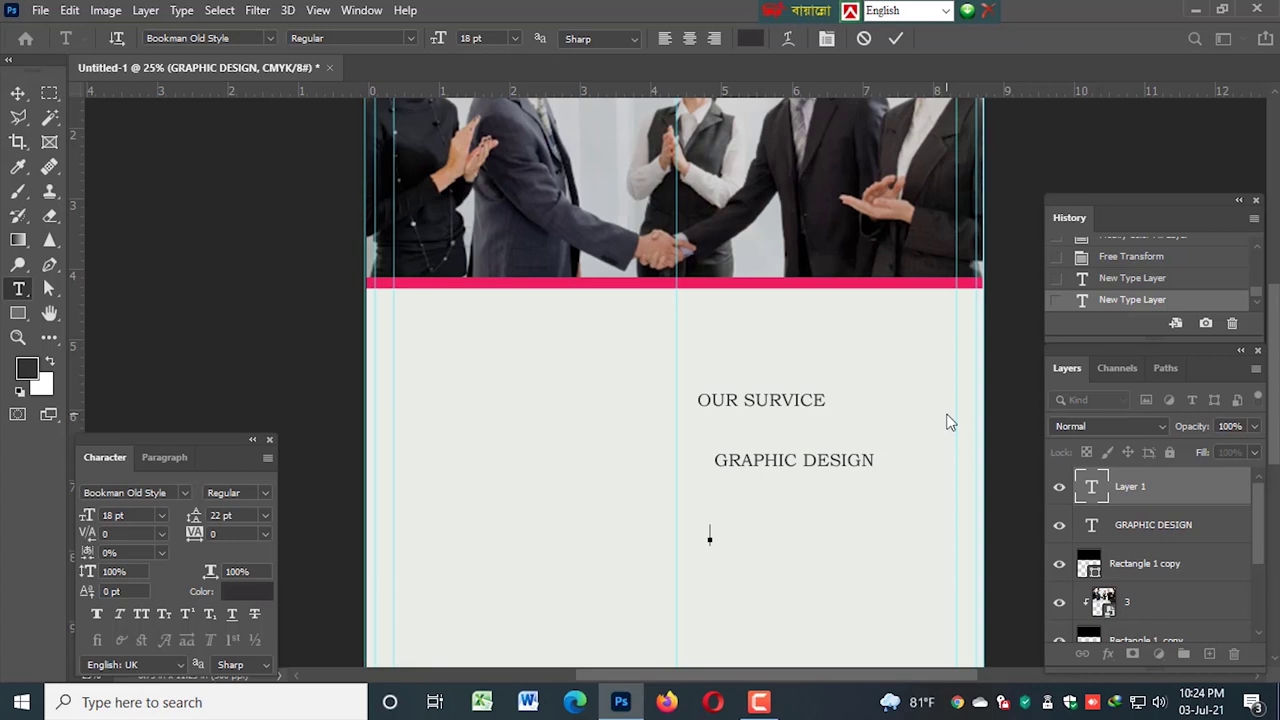
type("WEB DESIGN")
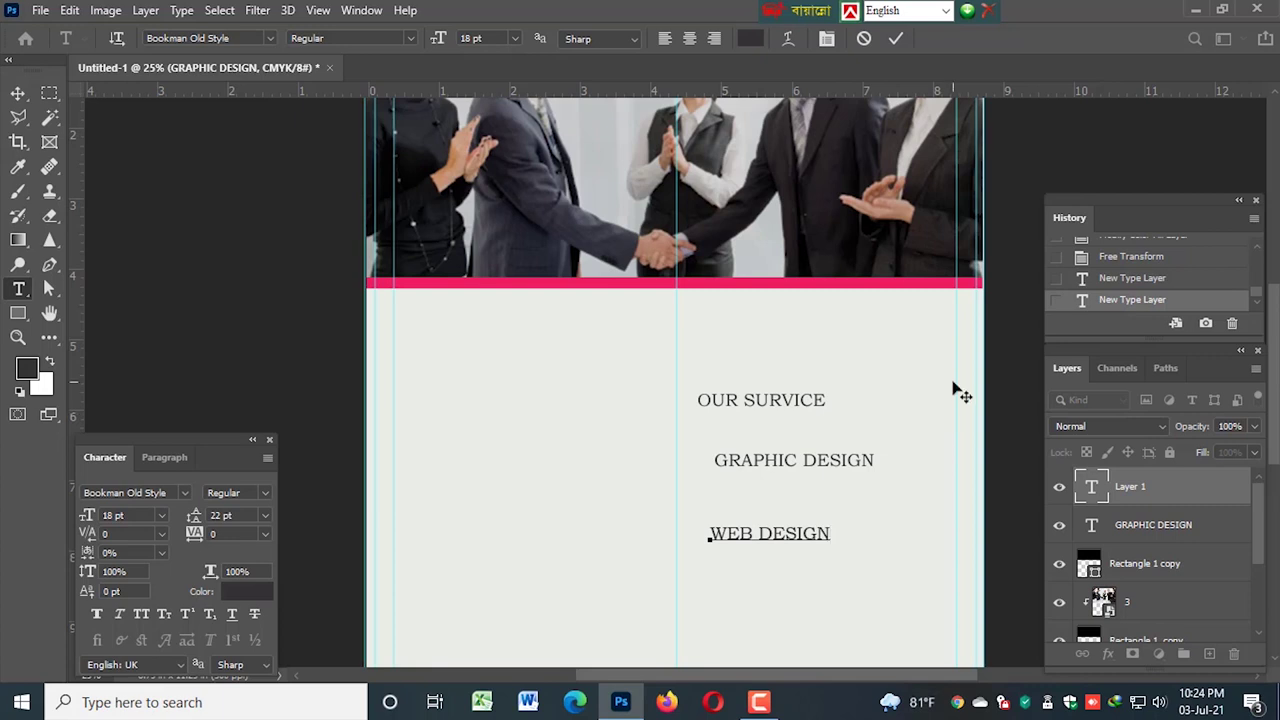
left_click(896, 38)
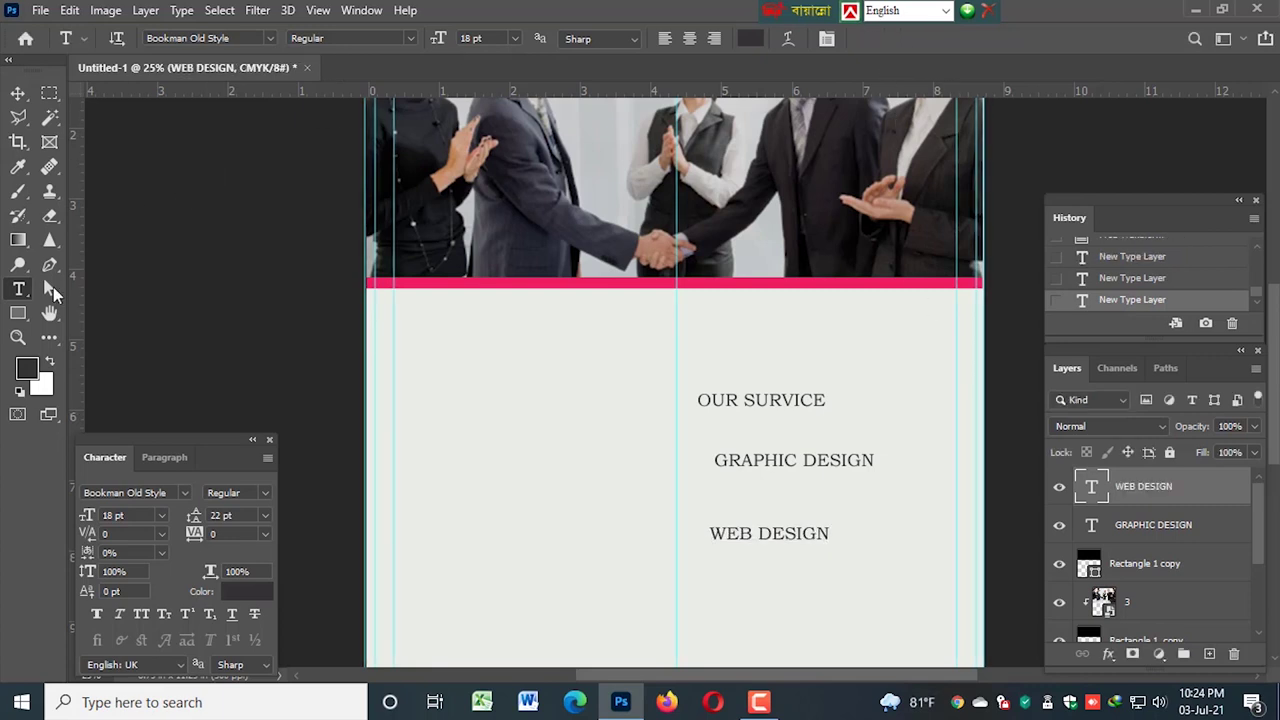
left_click(726, 602)
type("DIGIT")
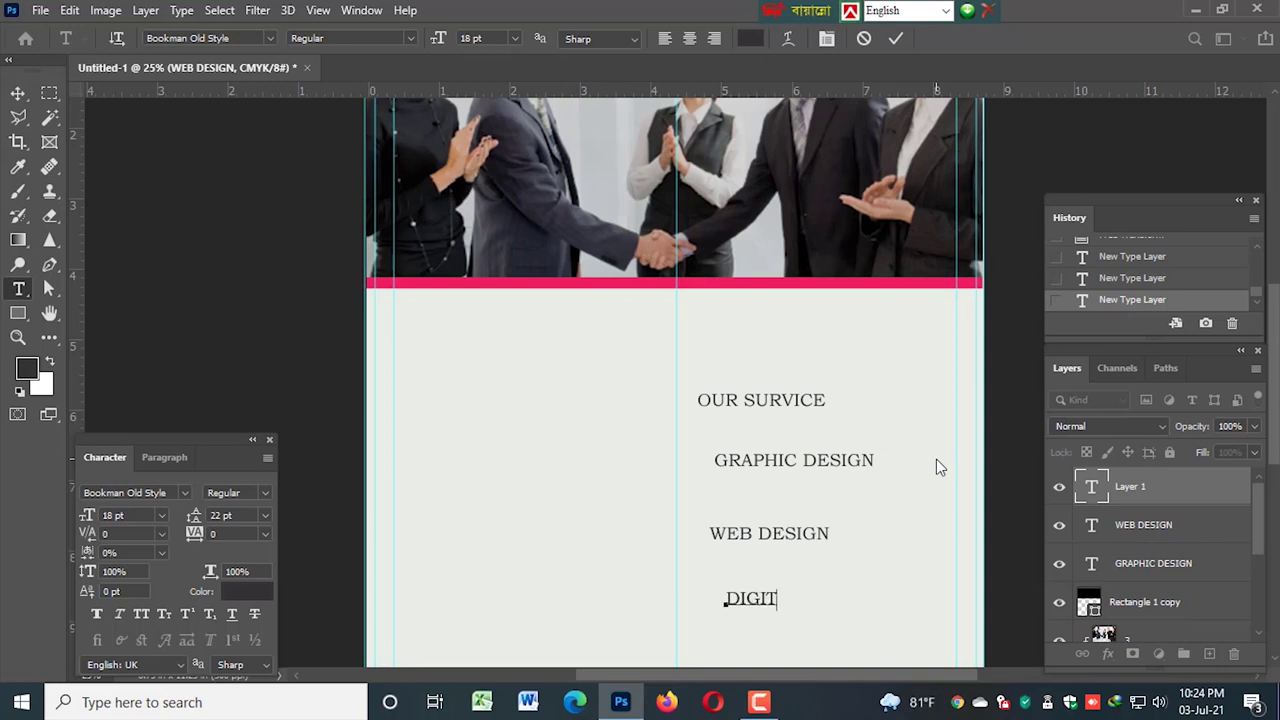
type("AL ")
type("MARKETING")
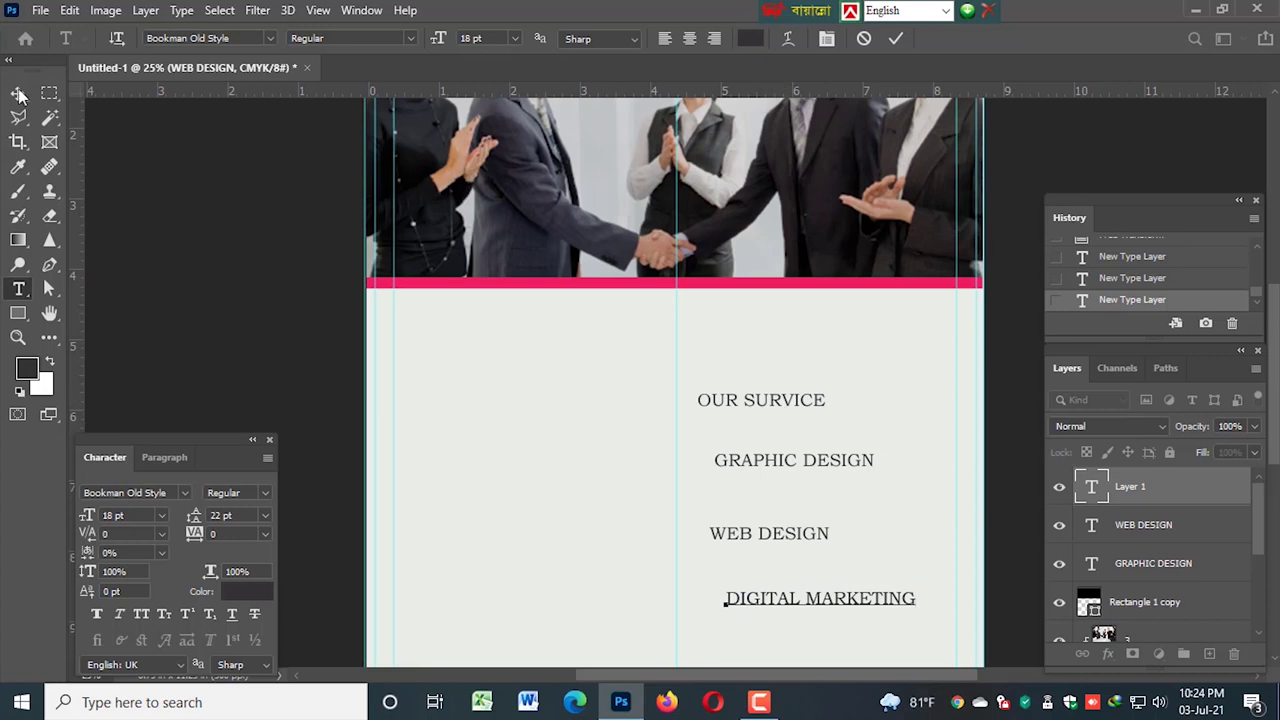
left_click(895, 38)
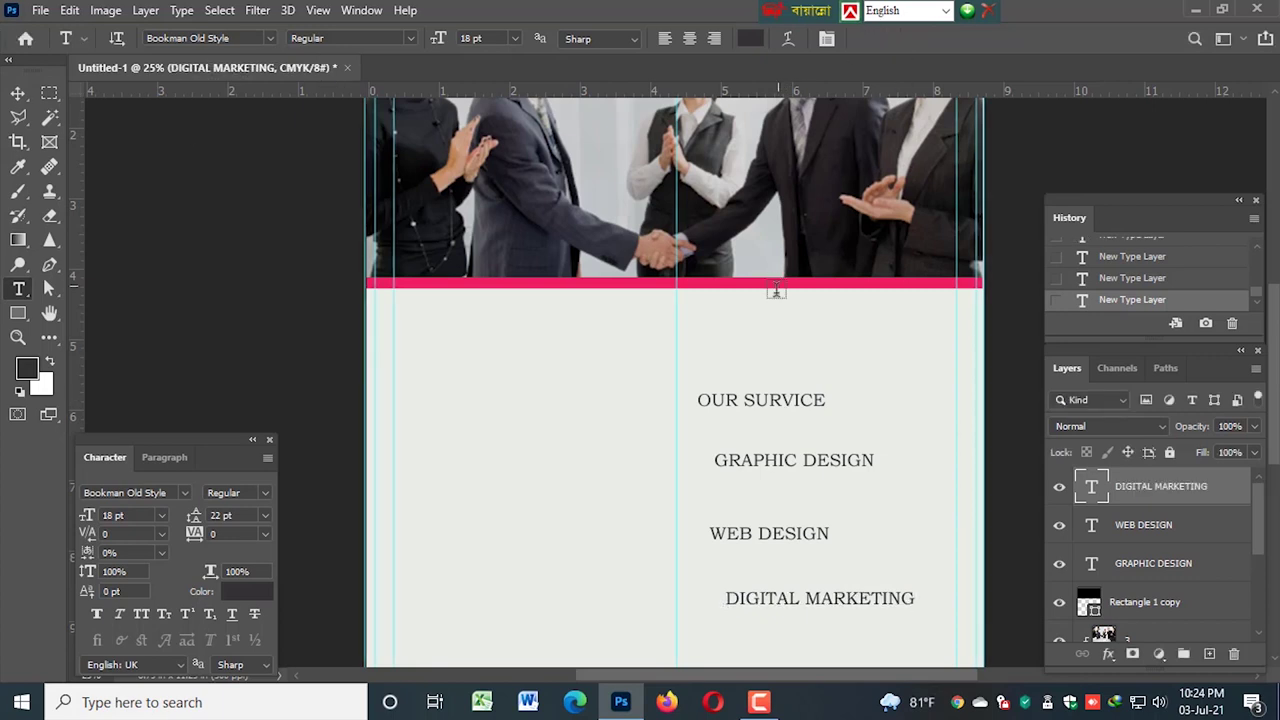
- Set the whole OUR SURVICE heading to Bold font style at 22 pt
left_click(767, 400)
double_click(767, 400)
left_click(767, 400)
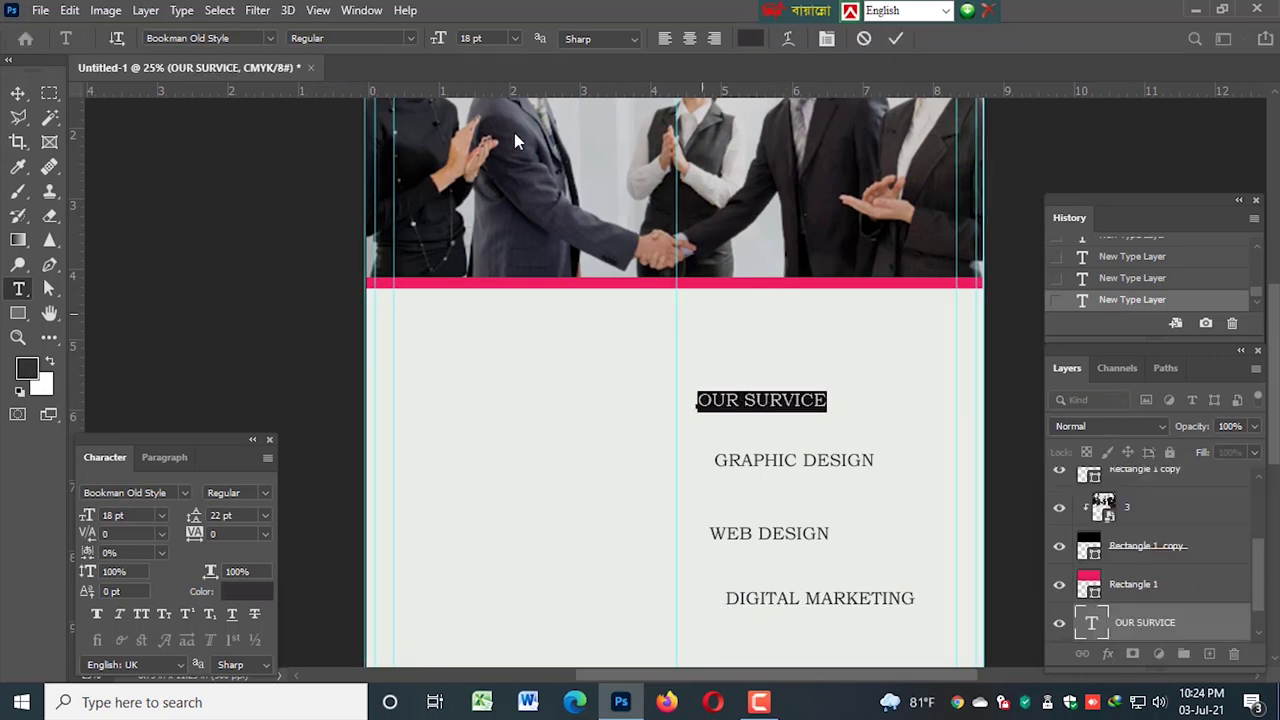
left_click(410, 38)
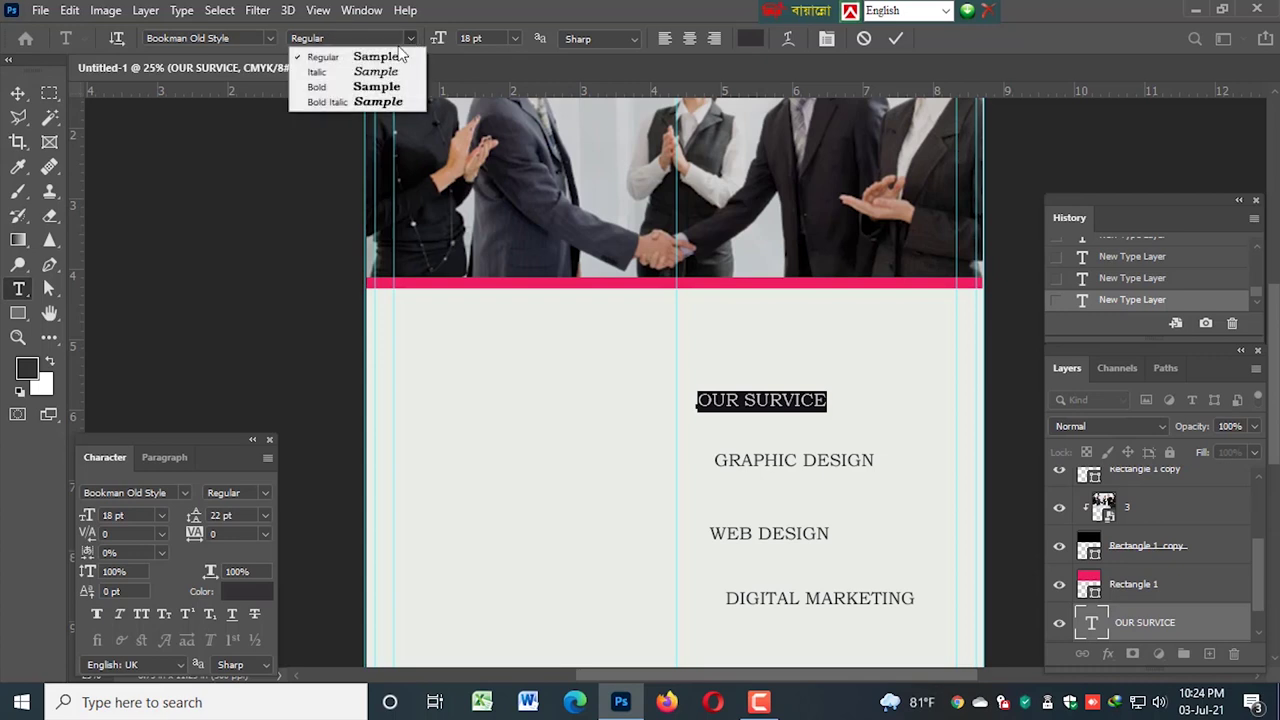
left_click(322, 87)
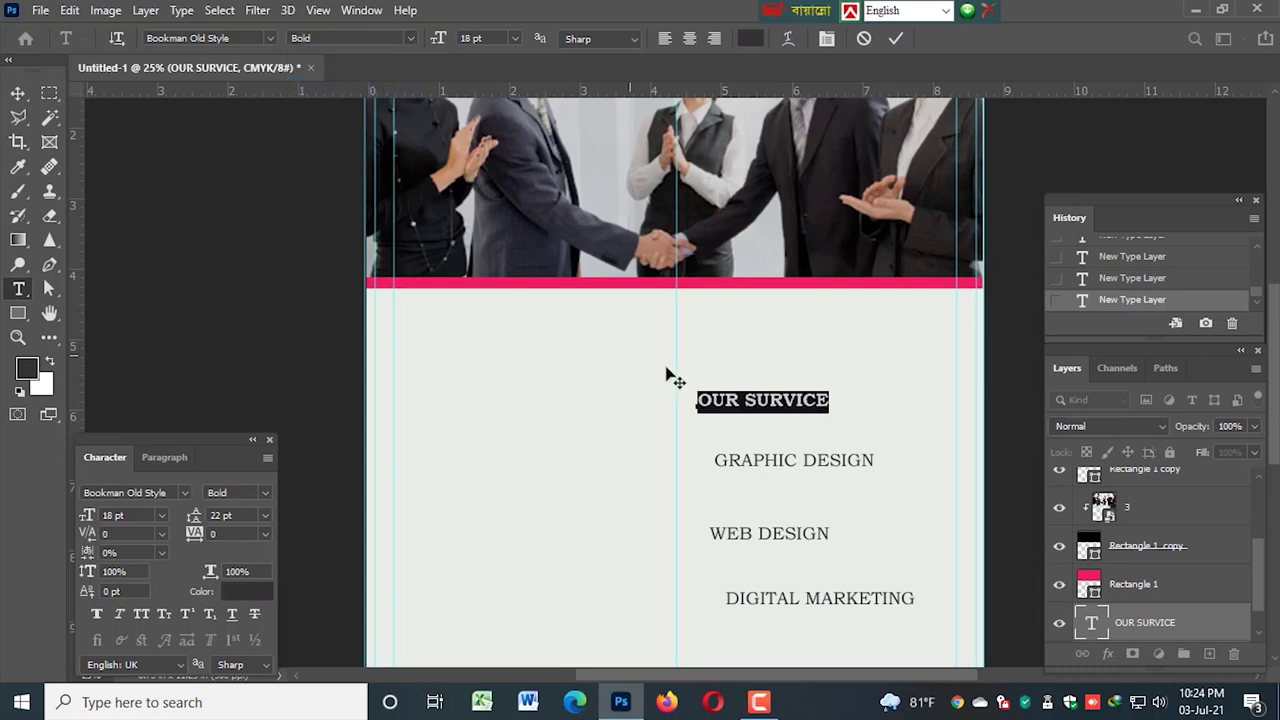
left_click(513, 37)
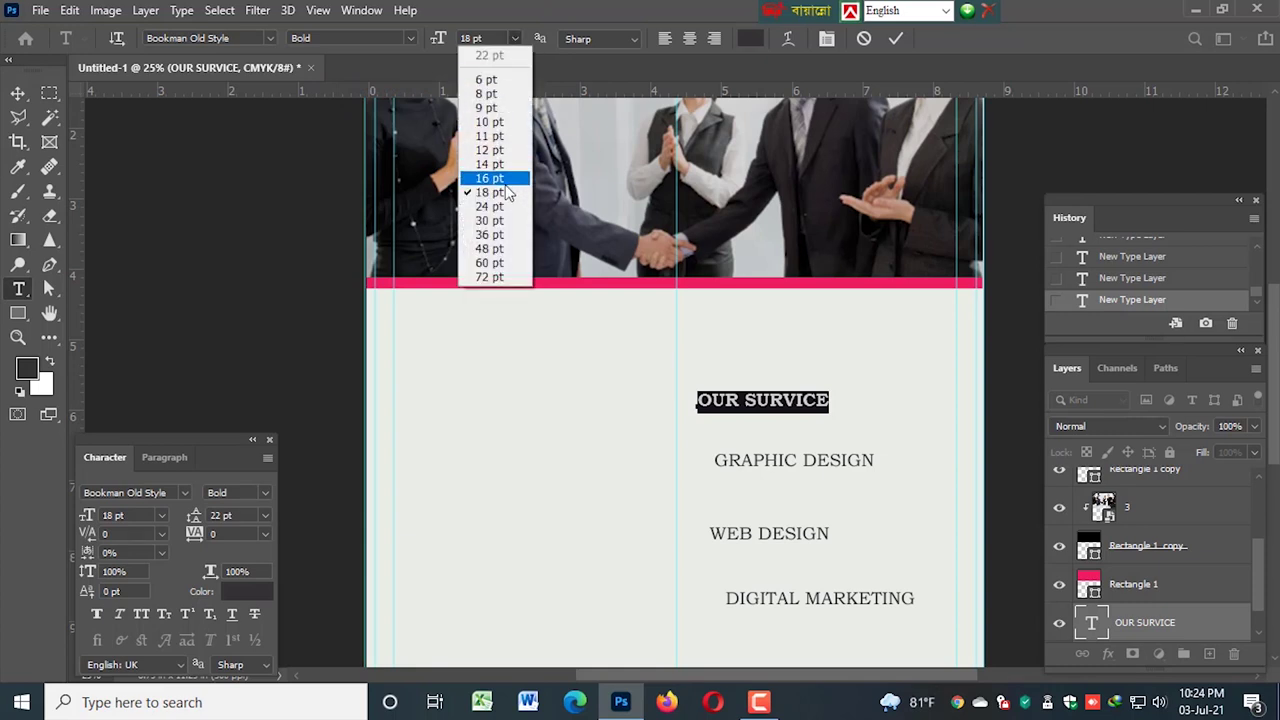
left_click(472, 40)
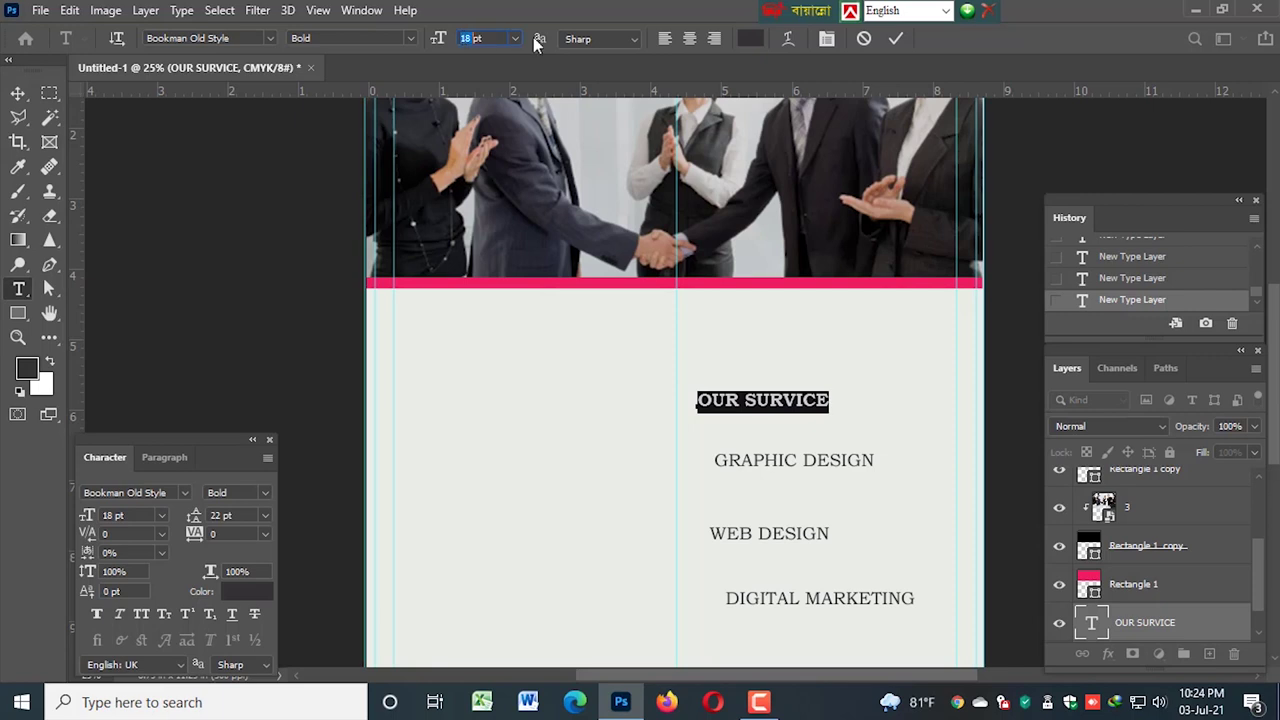
type("22")
key("Return")
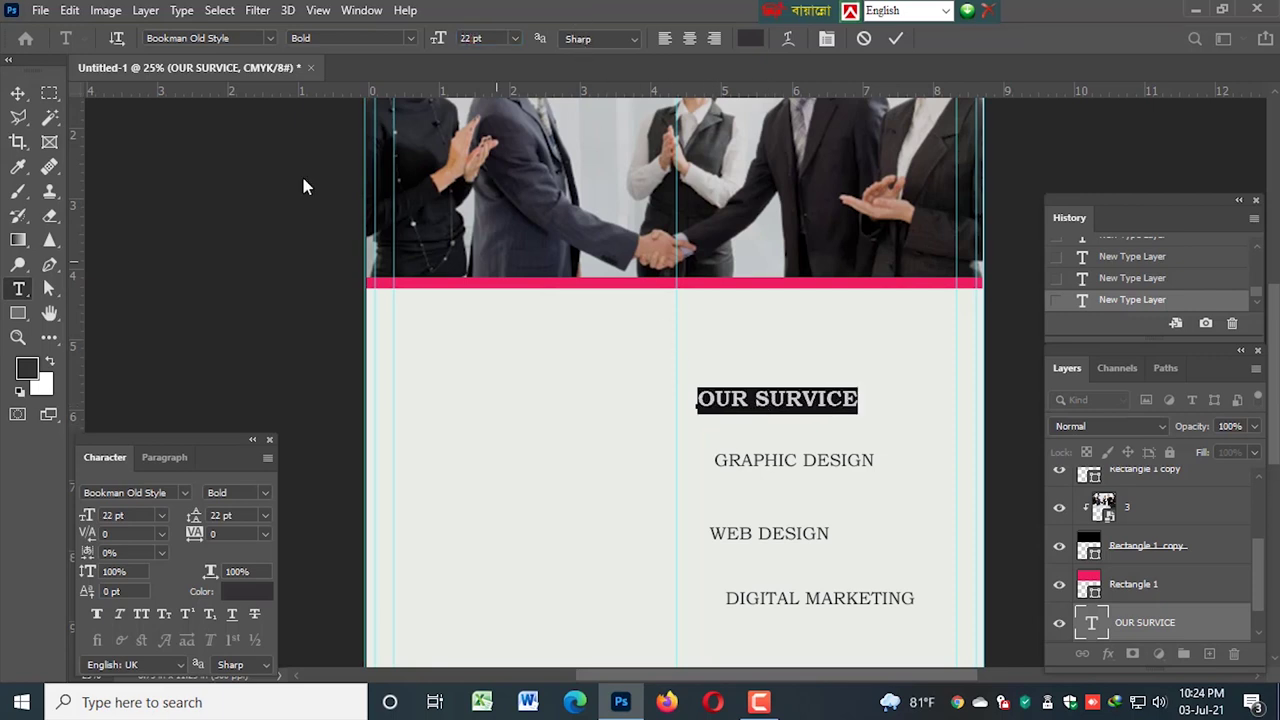
- Move the OUR SURVICE heading up toward the right margin
left_click(18, 93)
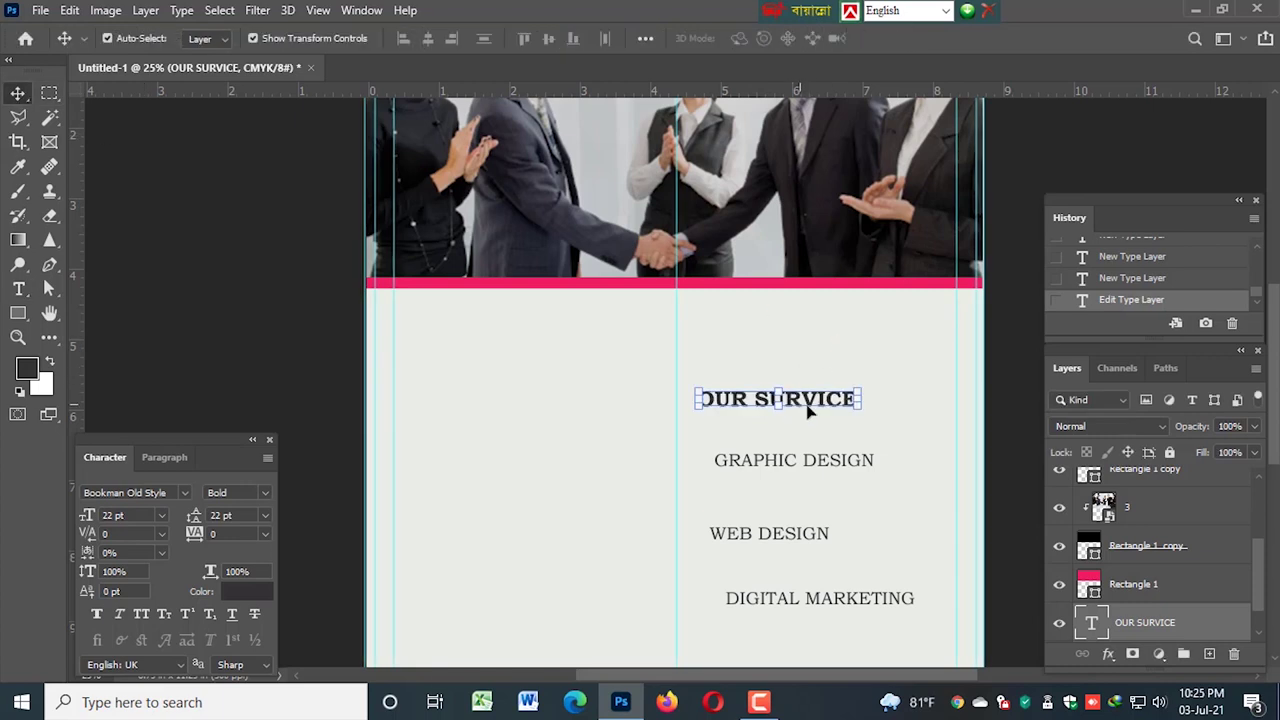
left_click_drag(810, 400, 908, 382)
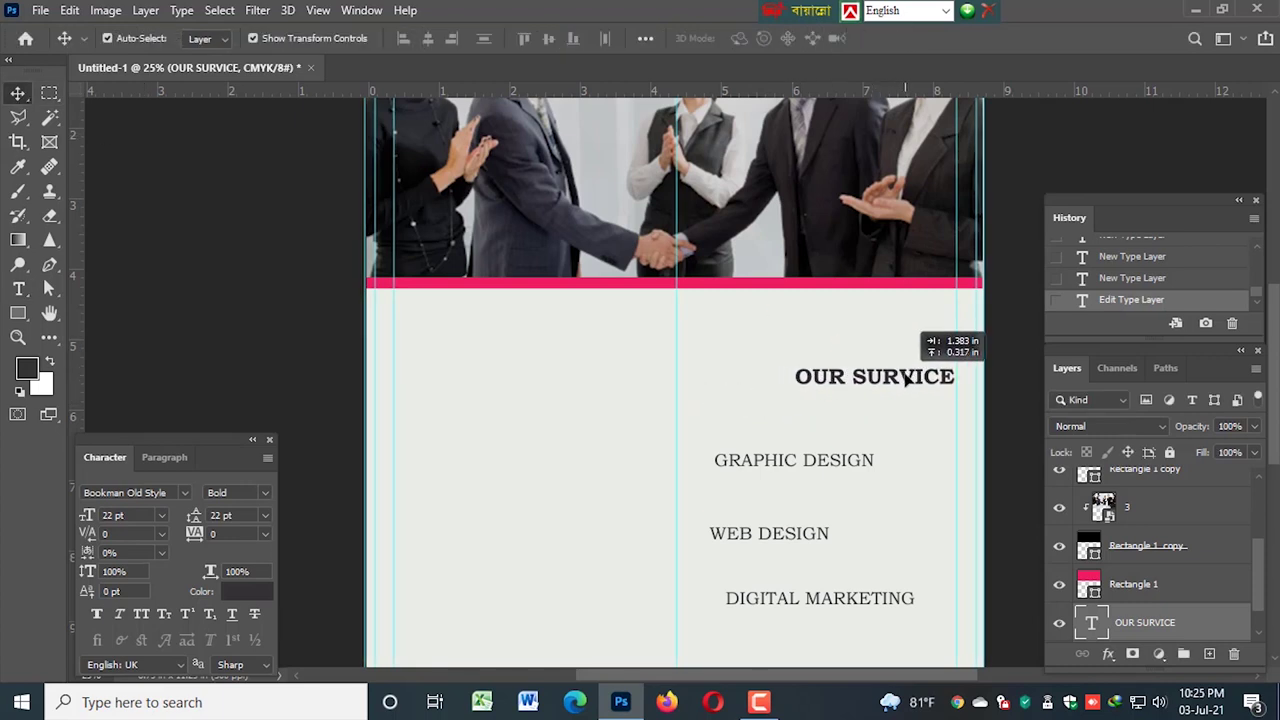
left_click(885, 382)
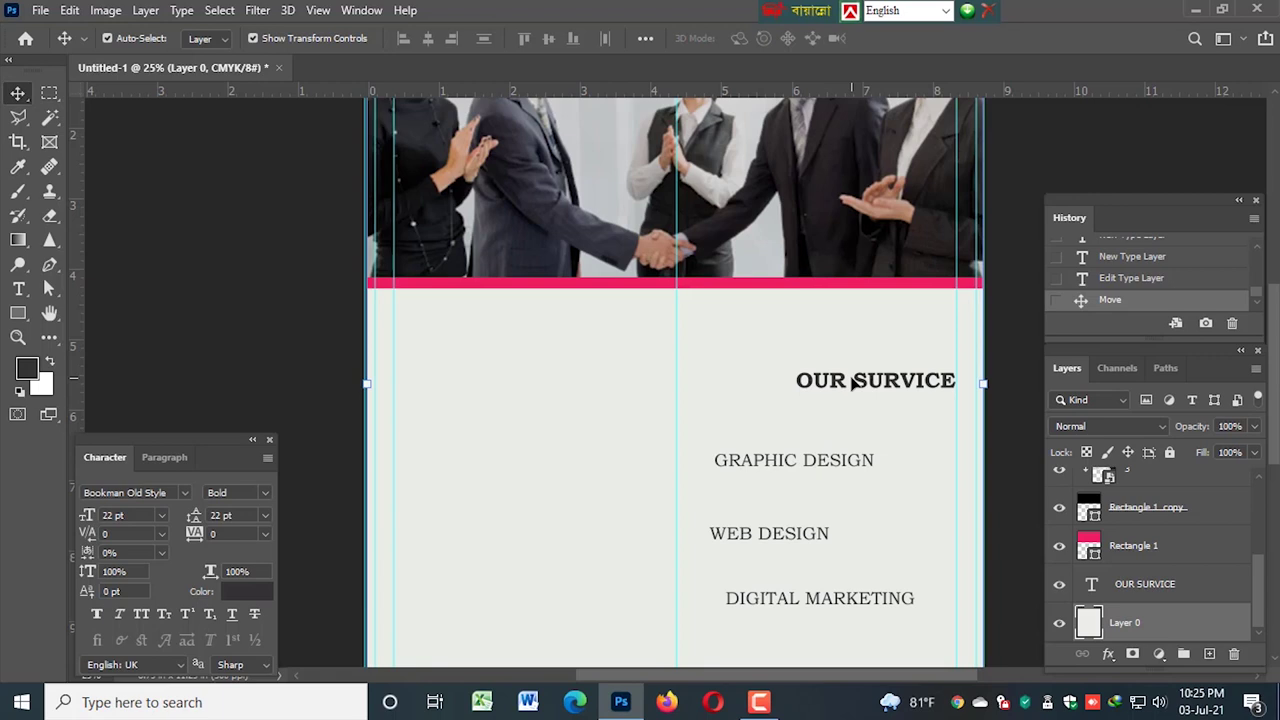
left_click(840, 382)
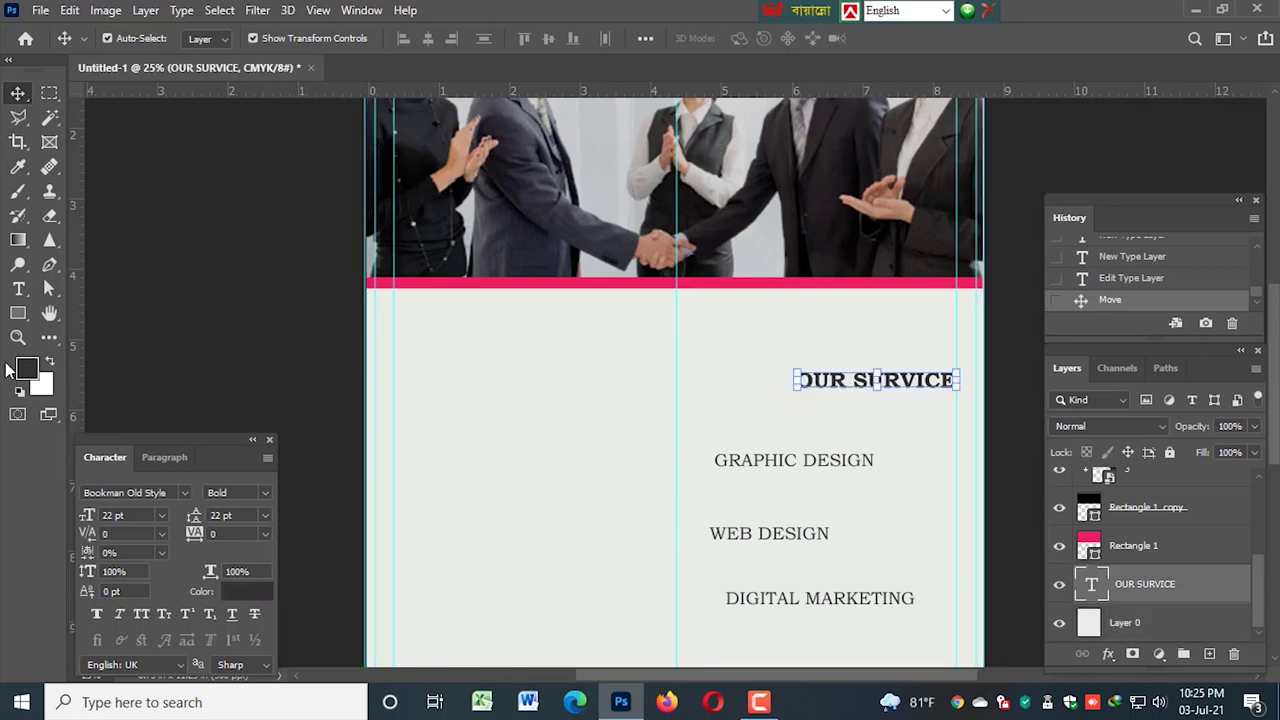
- Colour the word OUR pink (e41d52), leaving SURVICE dark
left_click(18, 289)
left_click_drag(851, 380, 795, 382)
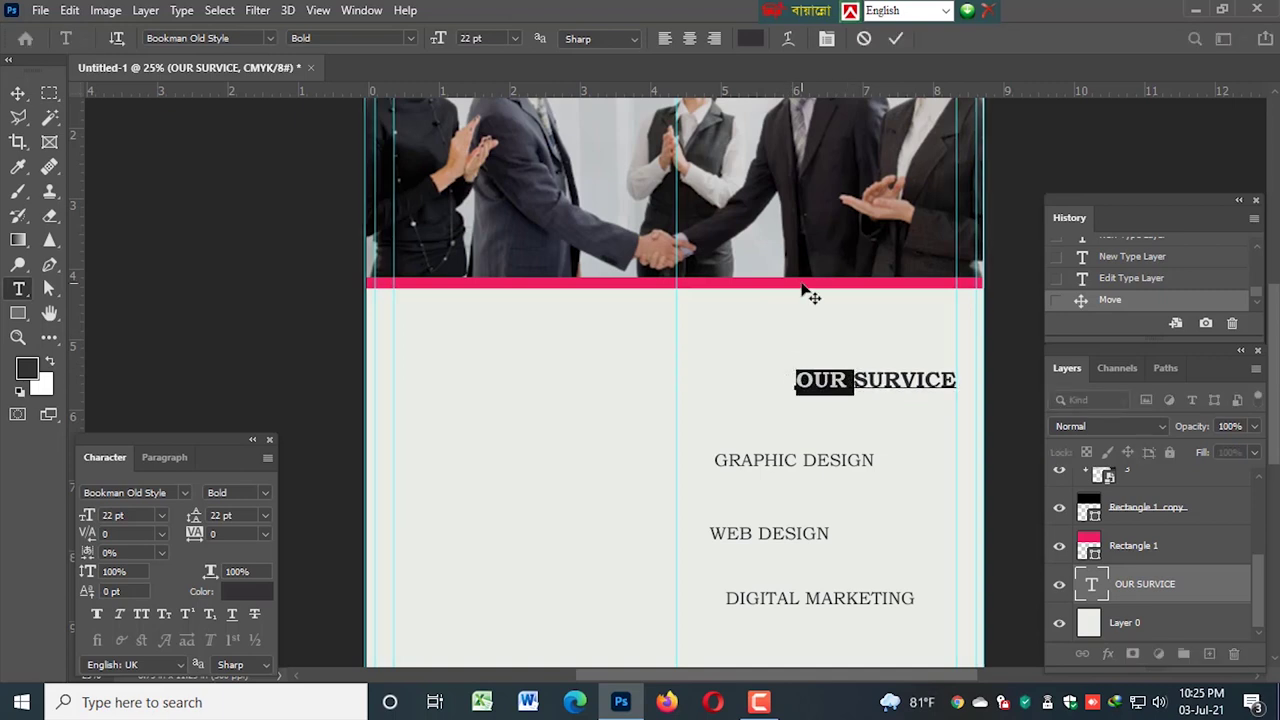
left_click(750, 38)
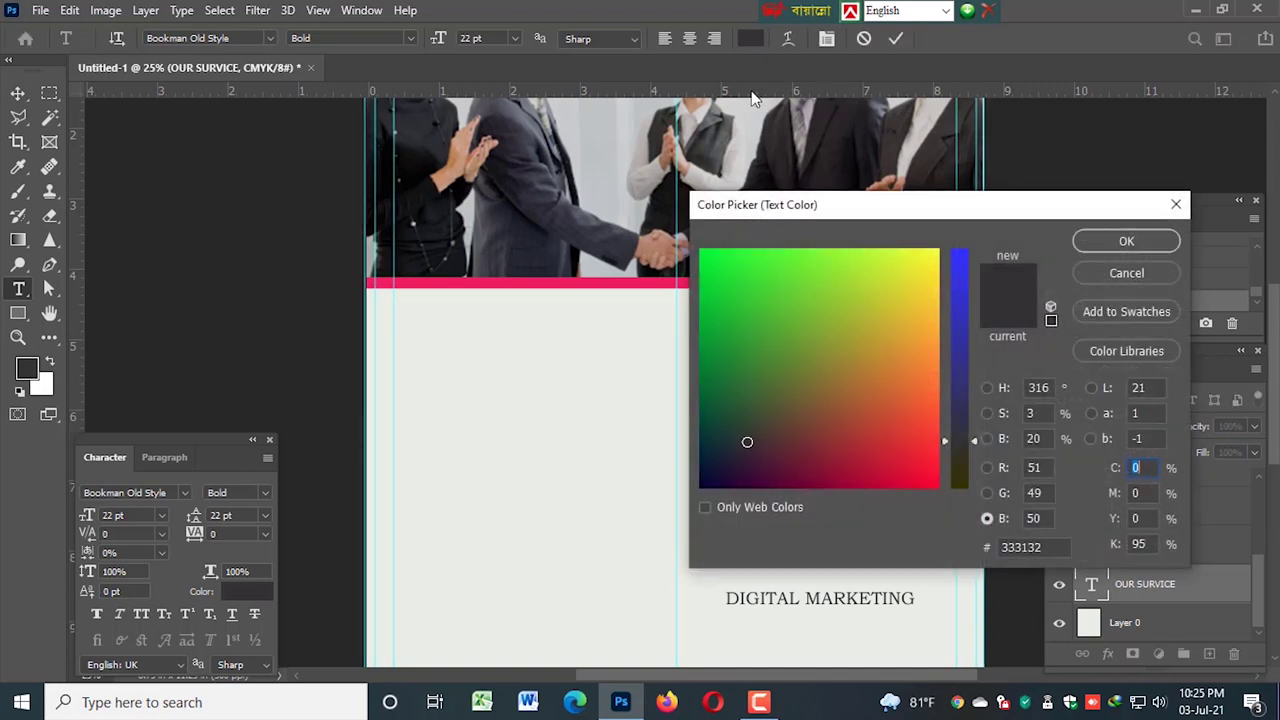
left_click(1030, 547)
type("e41d52")
left_click(1103, 242)
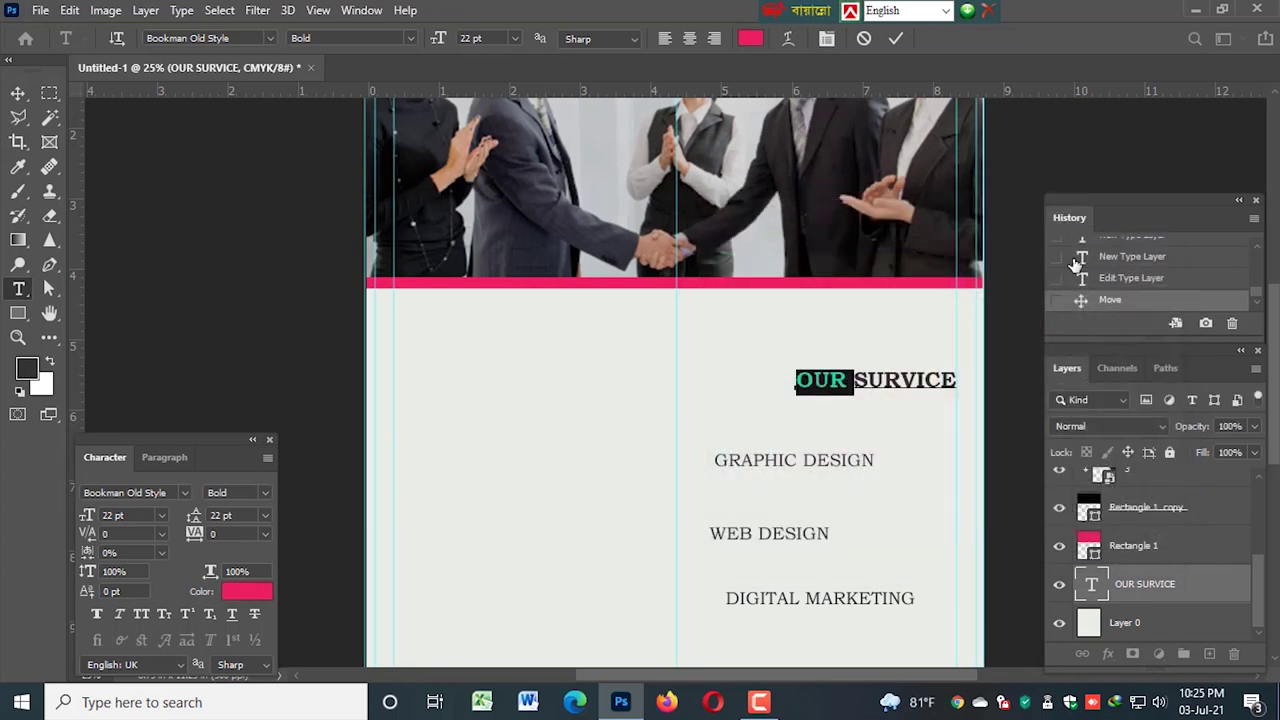
key("Left")
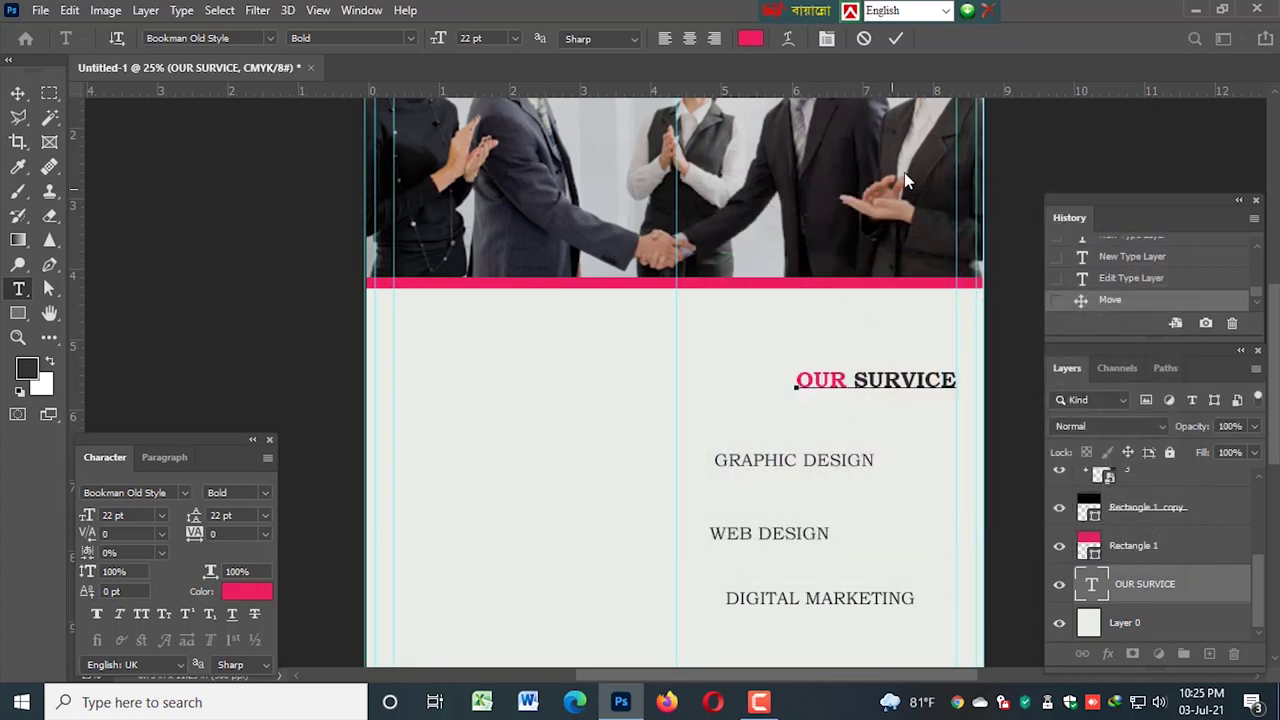
left_click(897, 40)
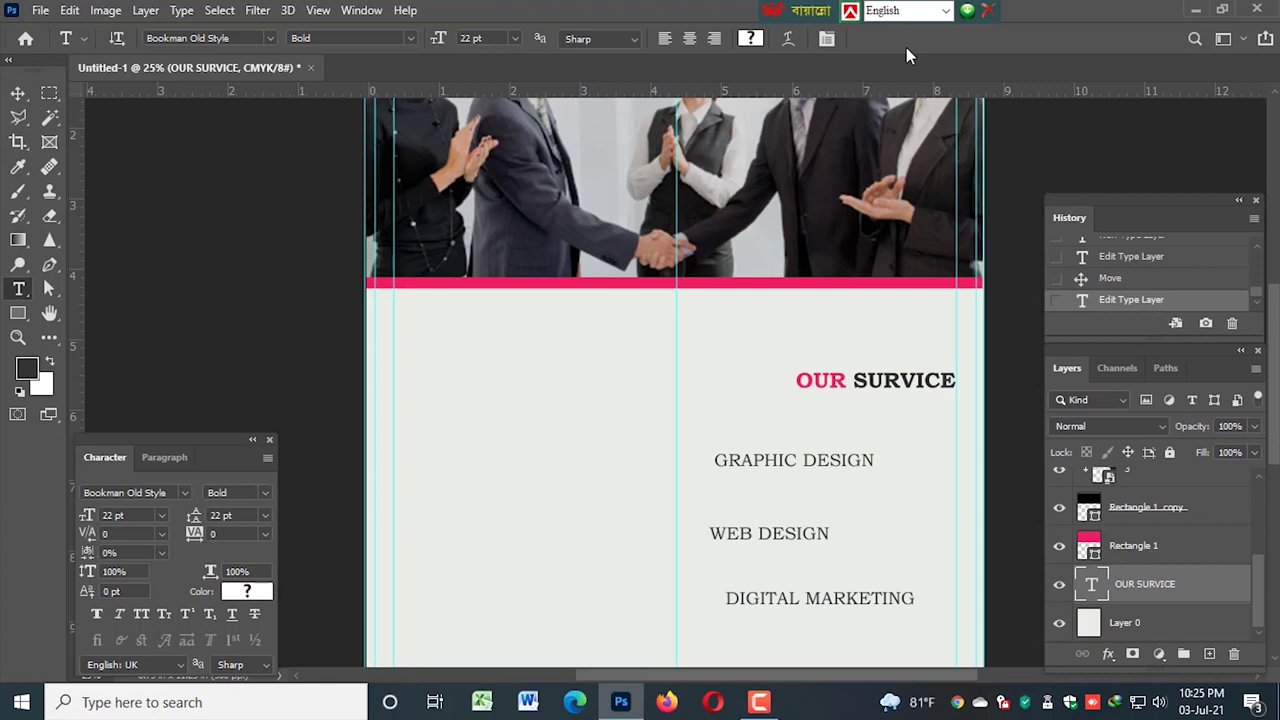
left_click(24, 310)
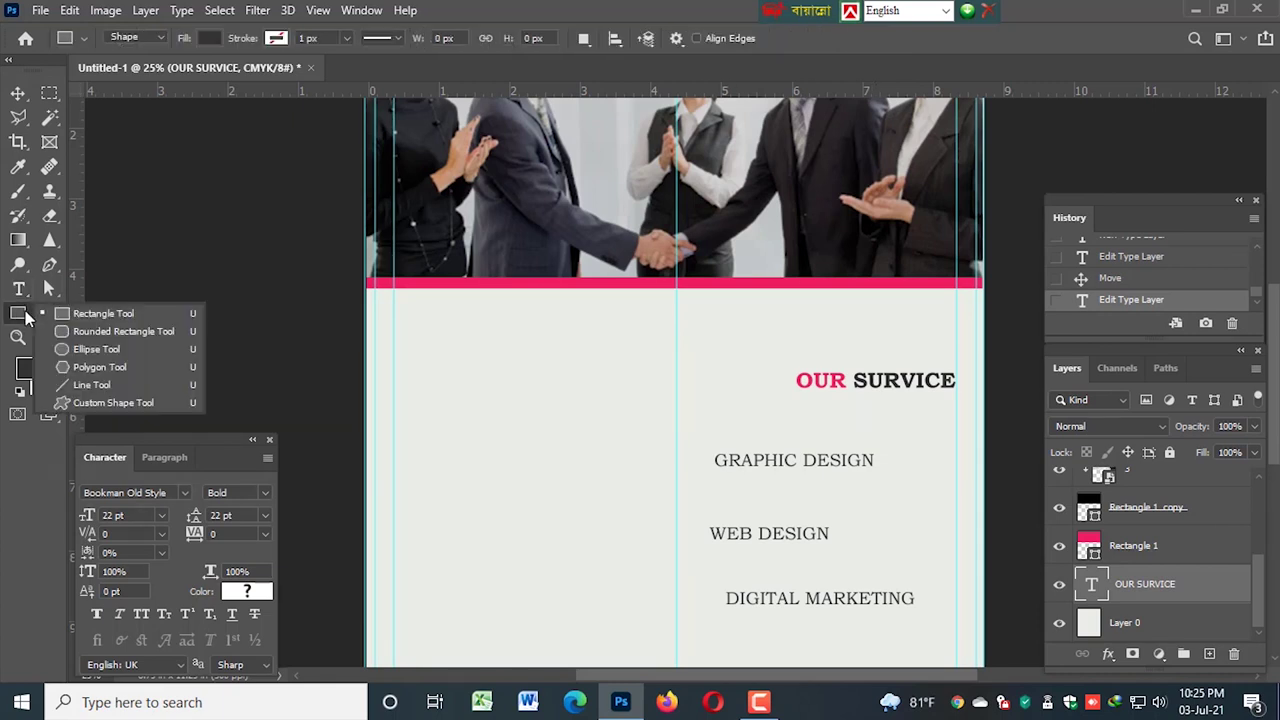
- Draw a thin rectangle under OUR SURVICE and fill it with pink sampled from the photo bar
left_click(83, 313)
left_click_drag(795, 392, 915, 397)
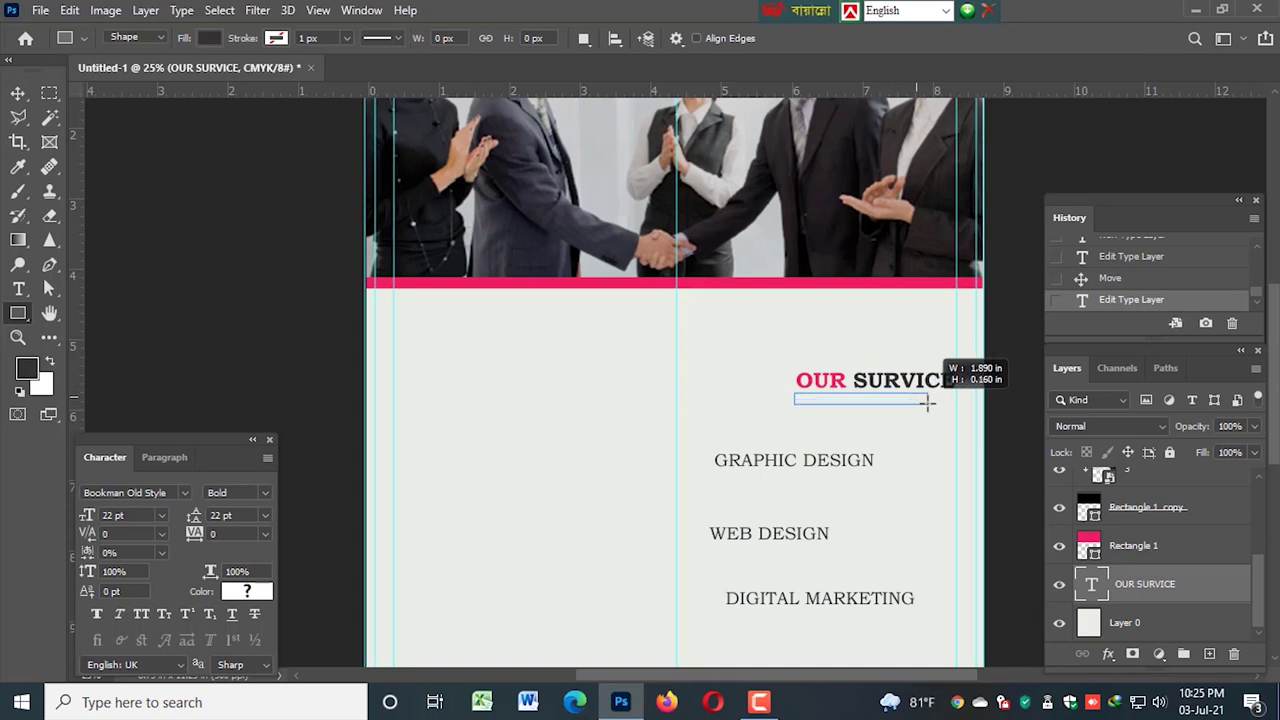
left_click_drag(915, 397, 955, 396)
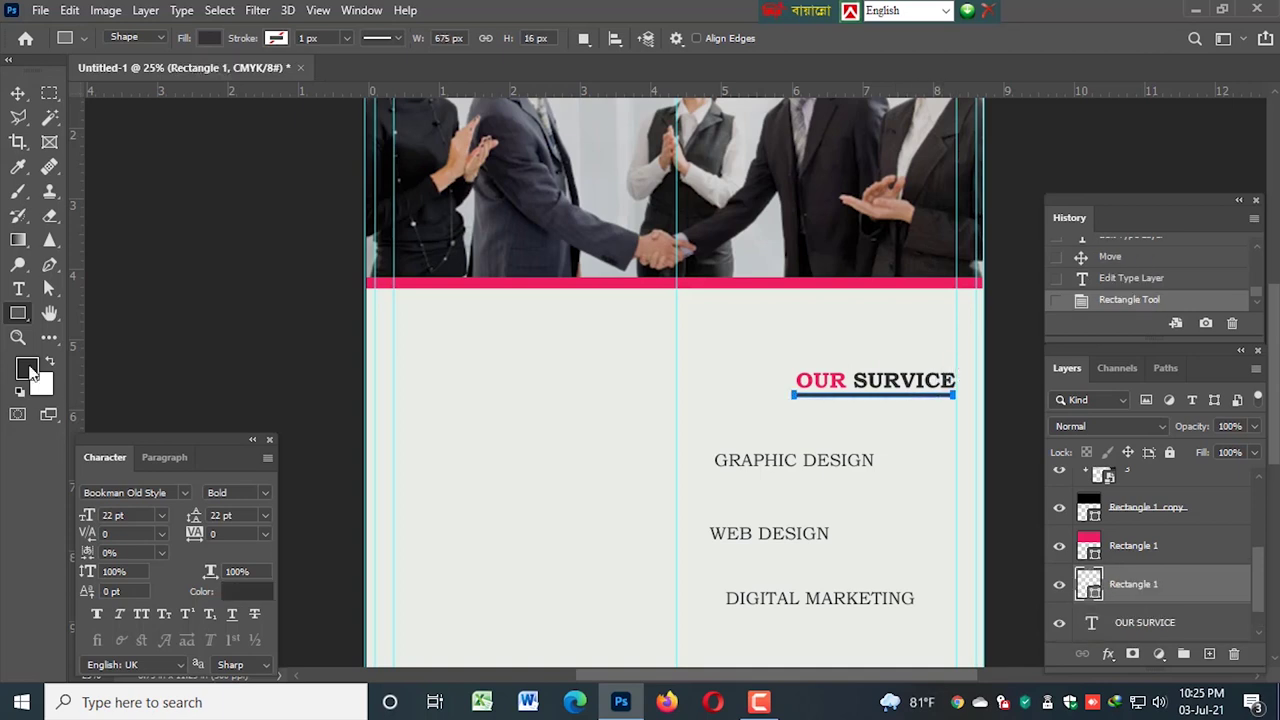
left_click(28, 369)
left_click(558, 284)
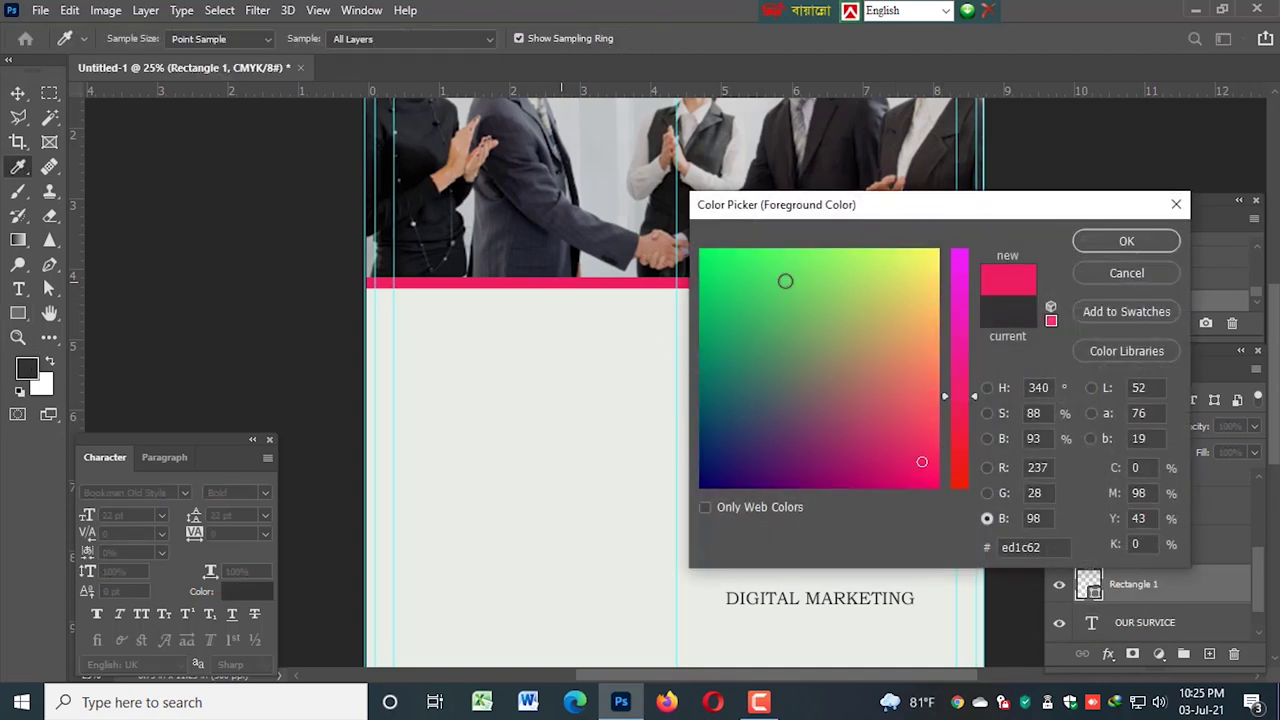
left_click(1150, 241)
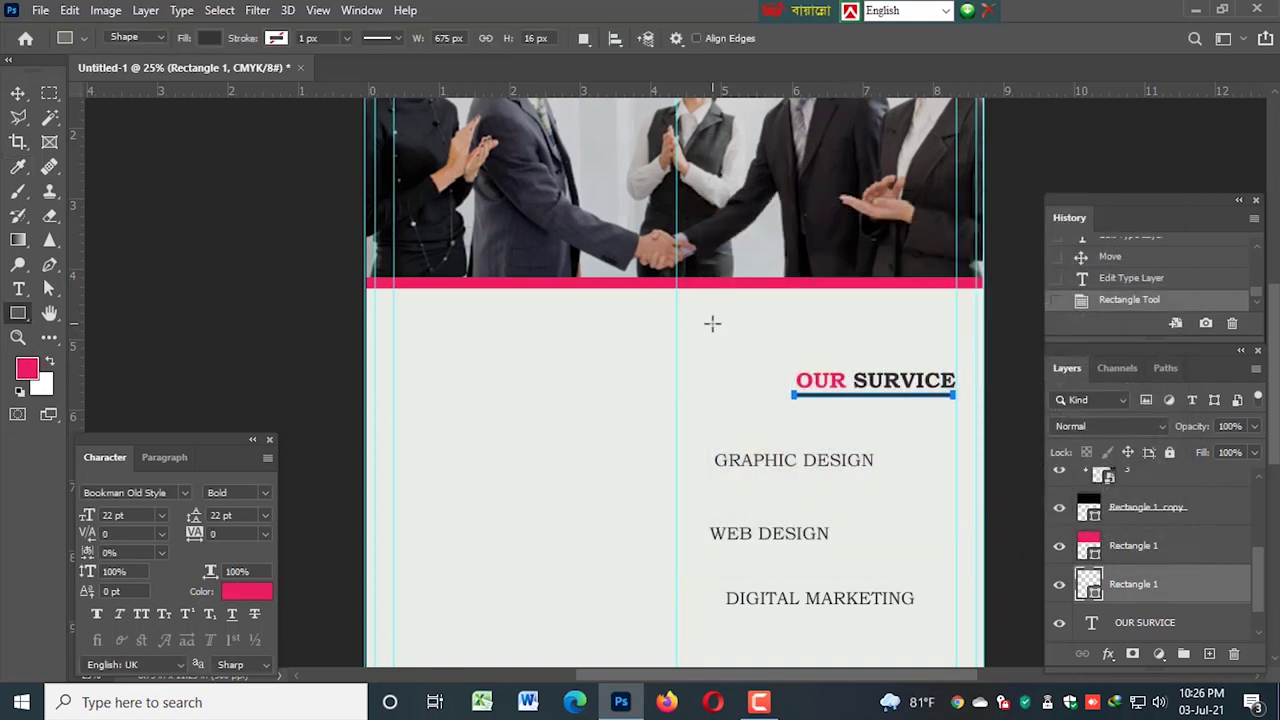
key("alt+BackSpace")
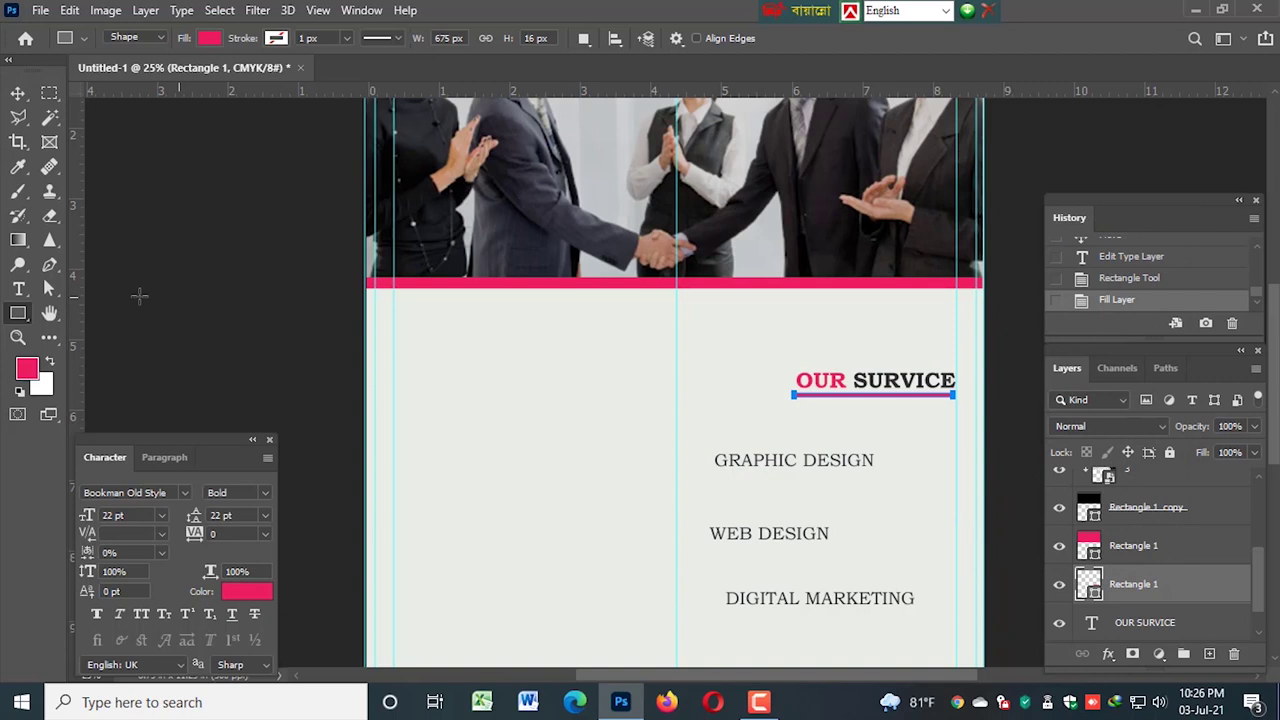
left_click(18, 94)
left_click(705, 373)
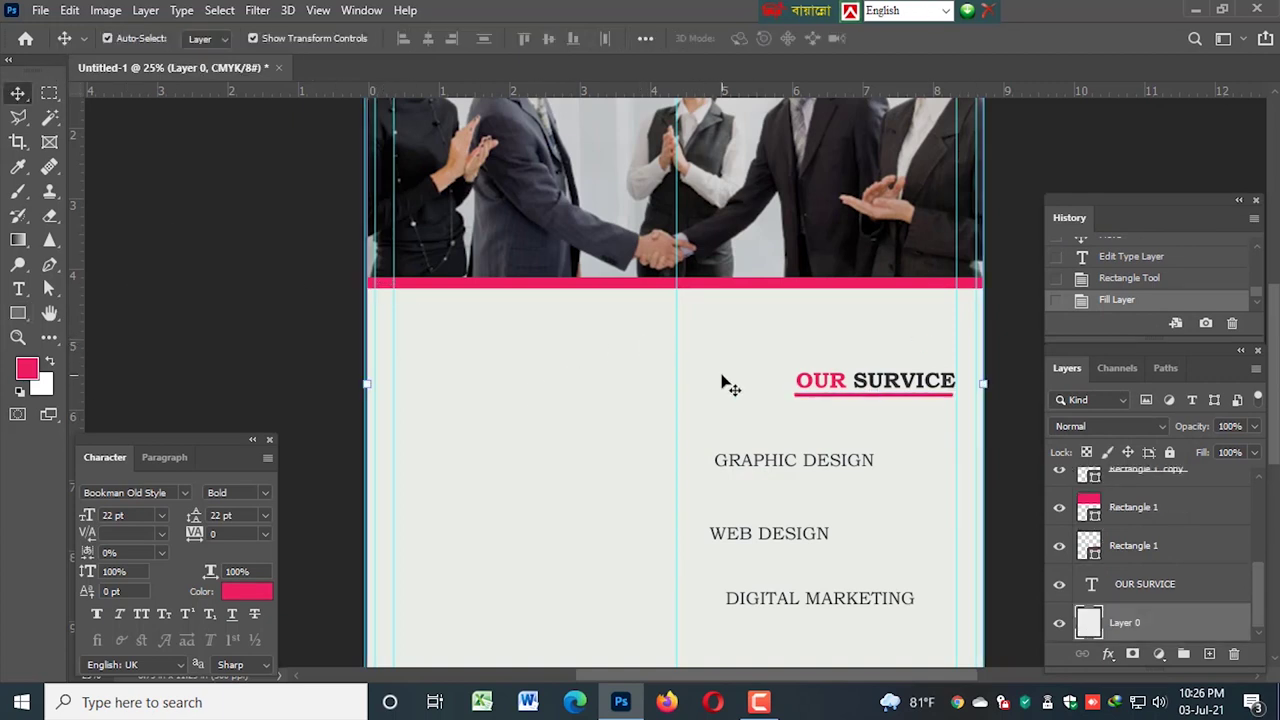
- Move GRAPHIC DESIGN and DIGITAL MARKETING to align right under the OUR SURVICE heading
left_click(778, 465)
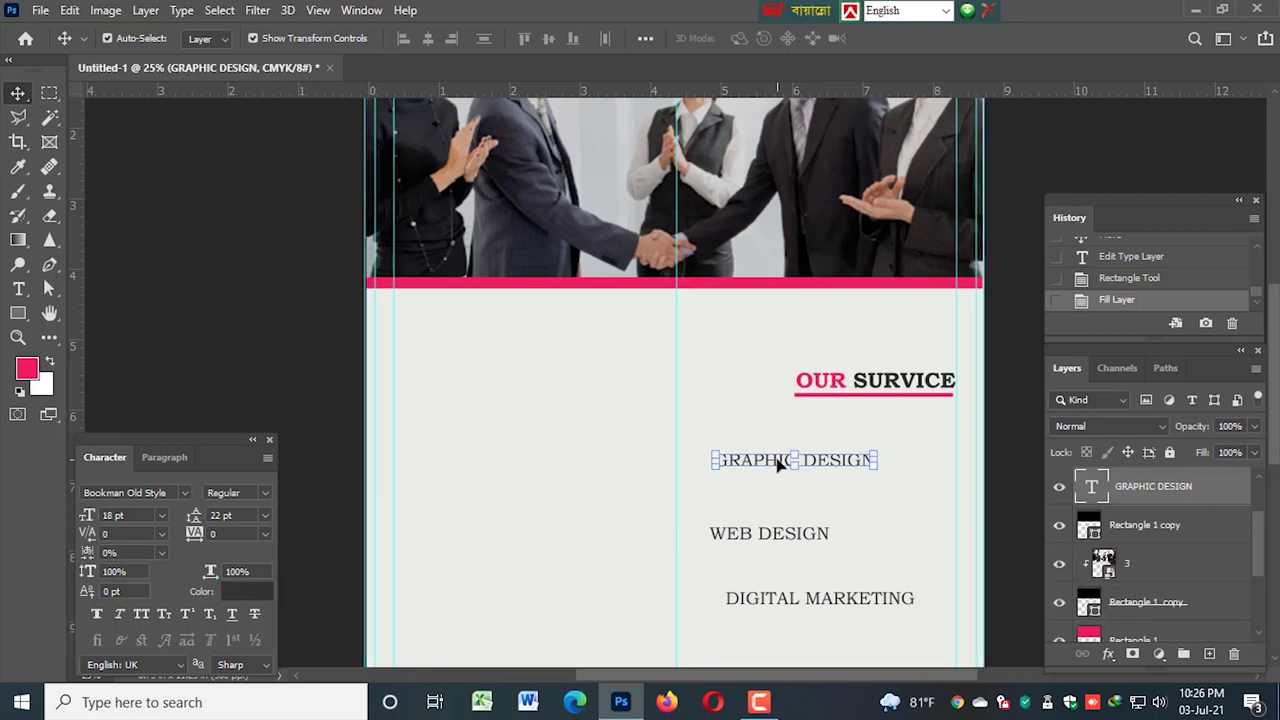
mouse_move(778, 464)
left_mouse_down()
mouse_move(858, 456)
mouse_move(857, 428)
left_mouse_up()
scroll(838, 452, "down", 1)
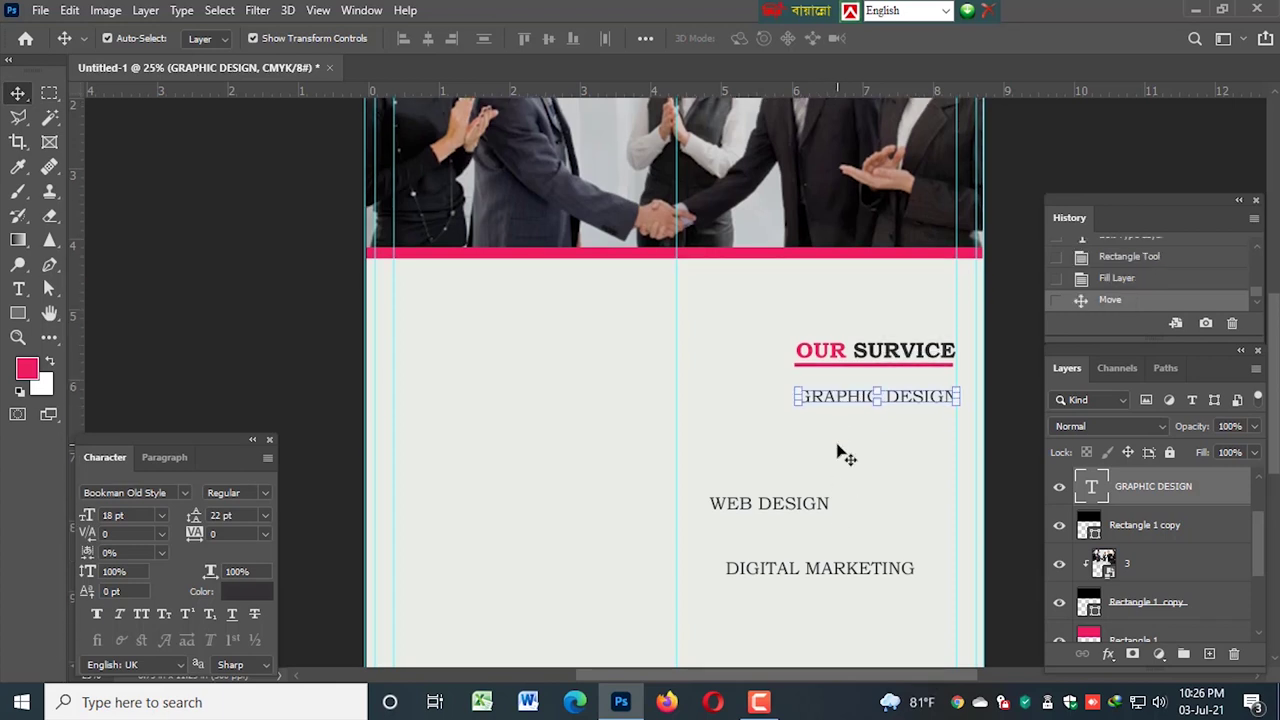
scroll(838, 452, "down", 1)
scroll(846, 446, "down", 1)
left_click_drag(831, 494, 868, 558)
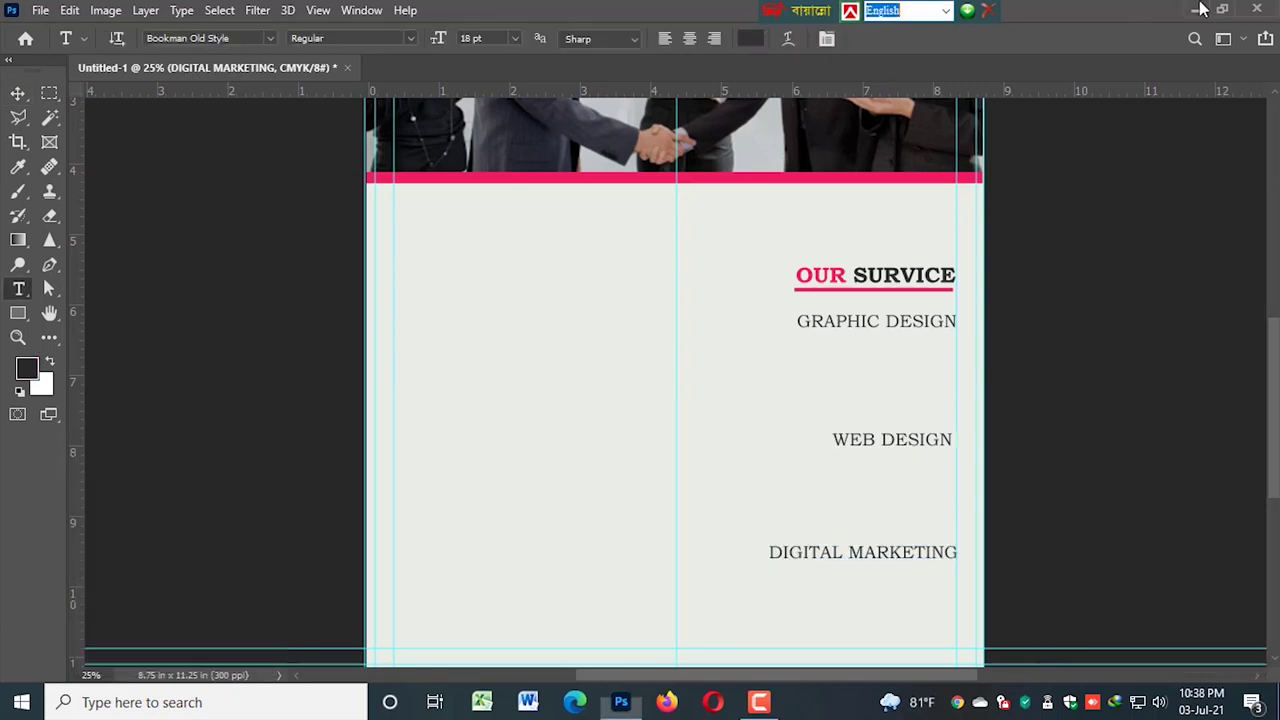
- Minimize Photoshop and open the Lorem Ipsum Word document from the quark express folder
left_click(1201, 8)
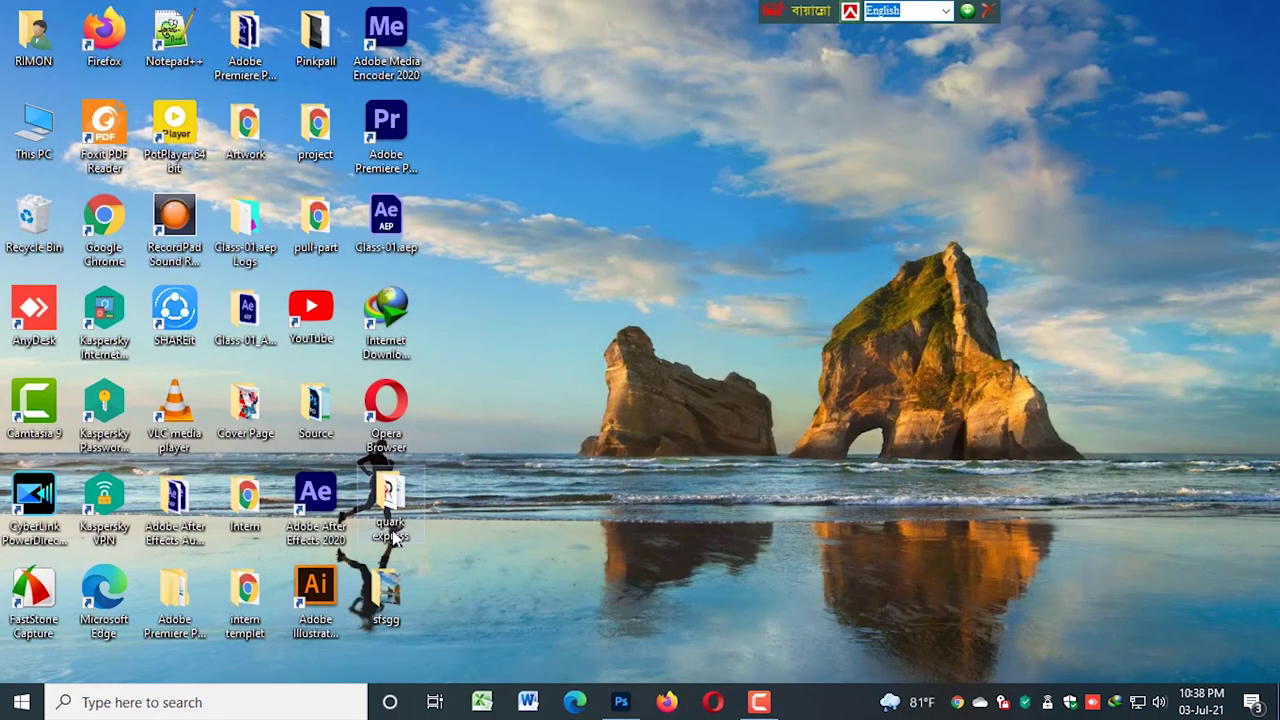
double_click(391, 478)
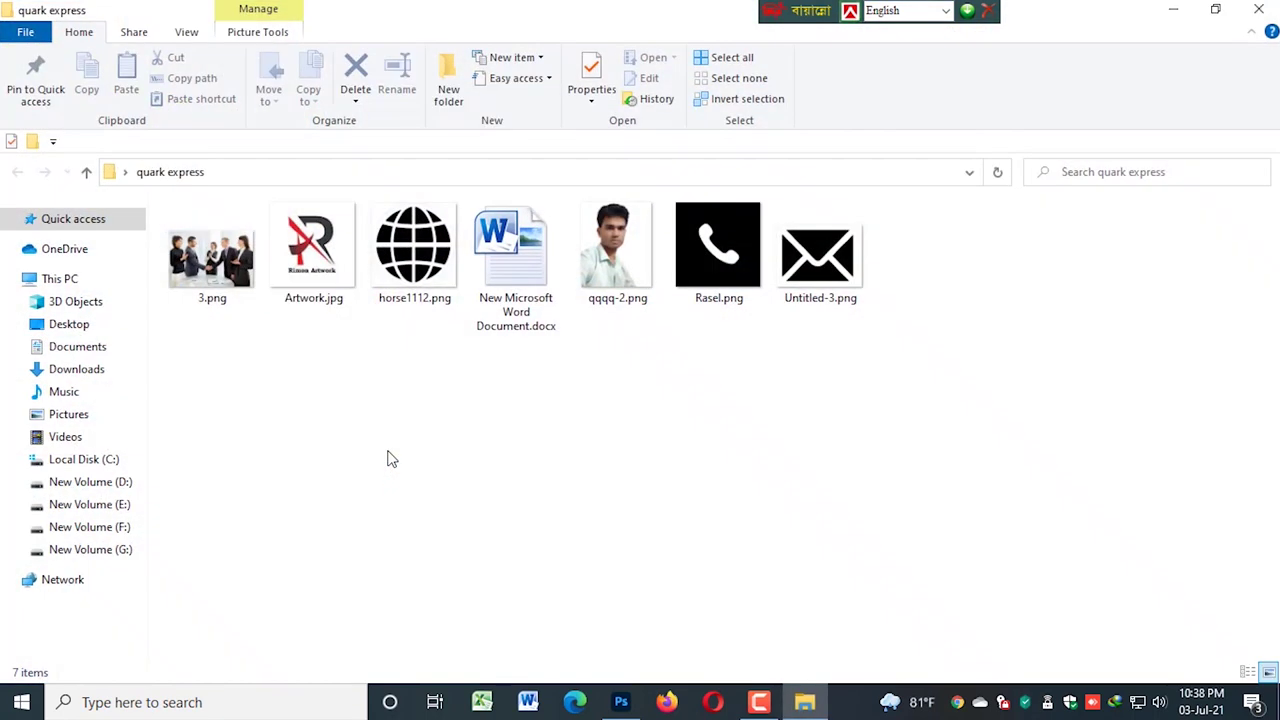
double_click(505, 272)
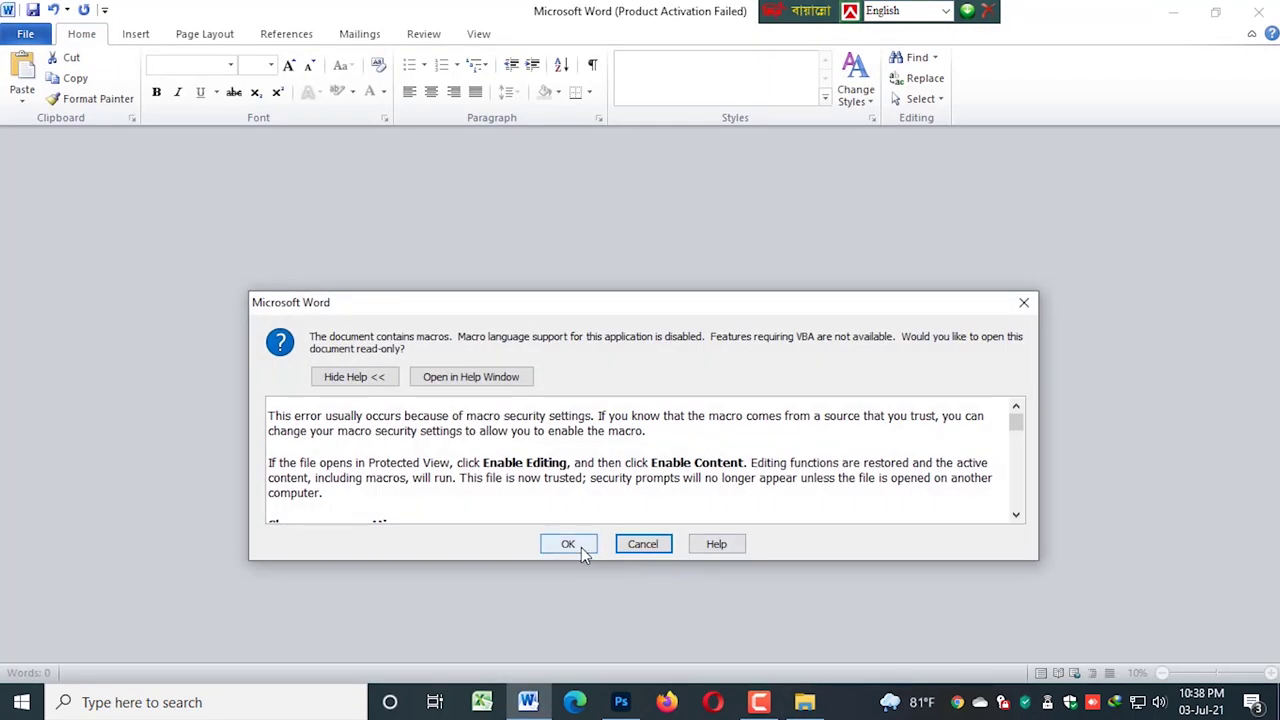
left_click(581, 547)
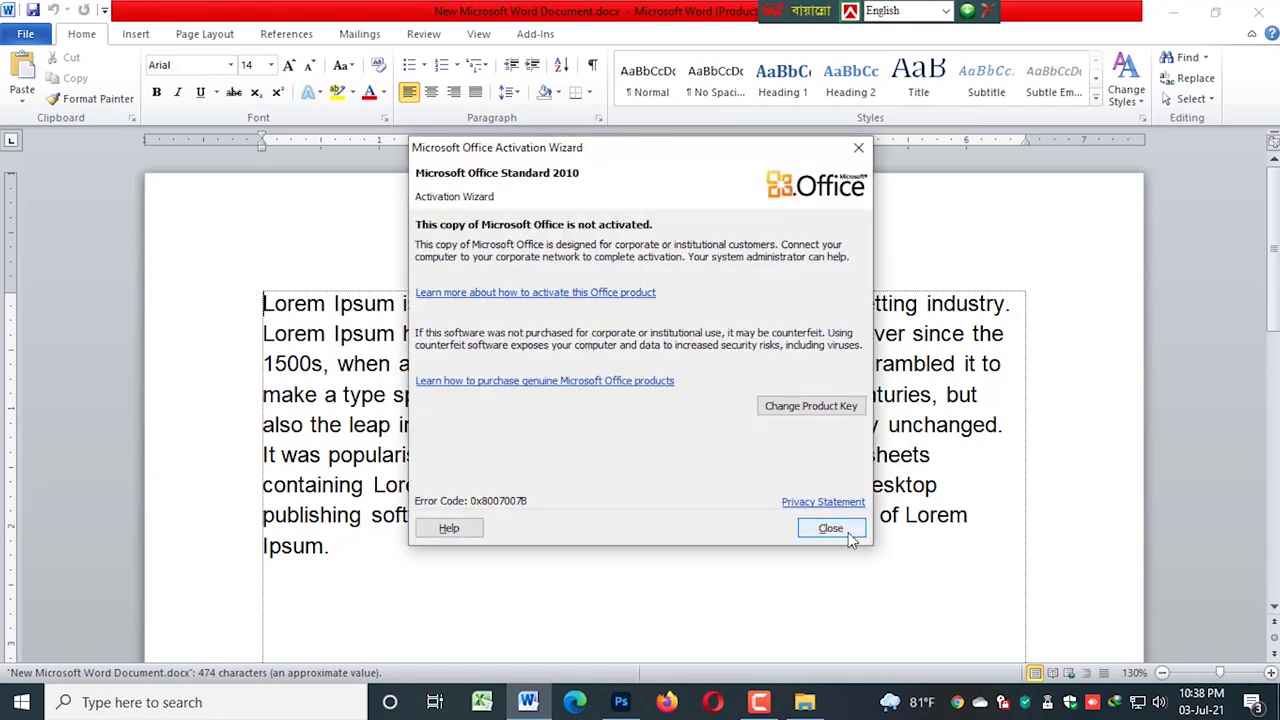
- Dismiss Word's activation notice, select the first two Lorem Ipsum lines, and return to Photoshop
left_click(848, 532)
left_click_drag(261, 302, 1005, 336)
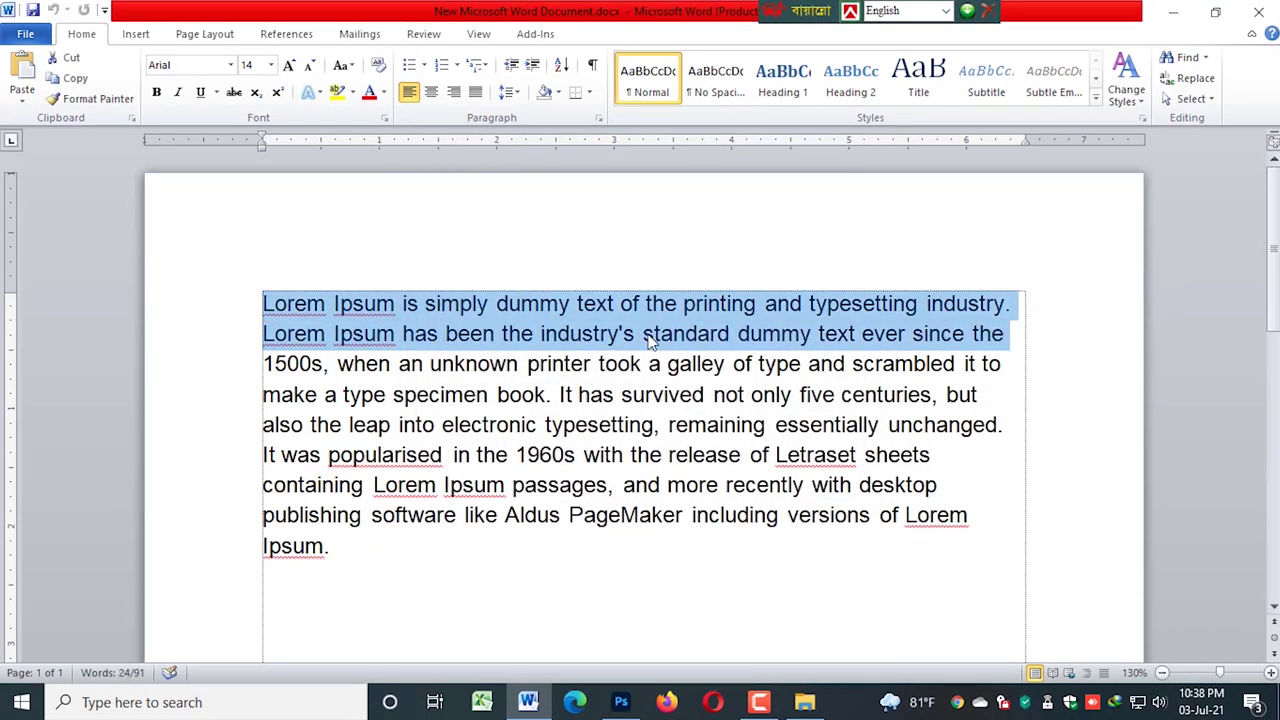
left_click(621, 702)
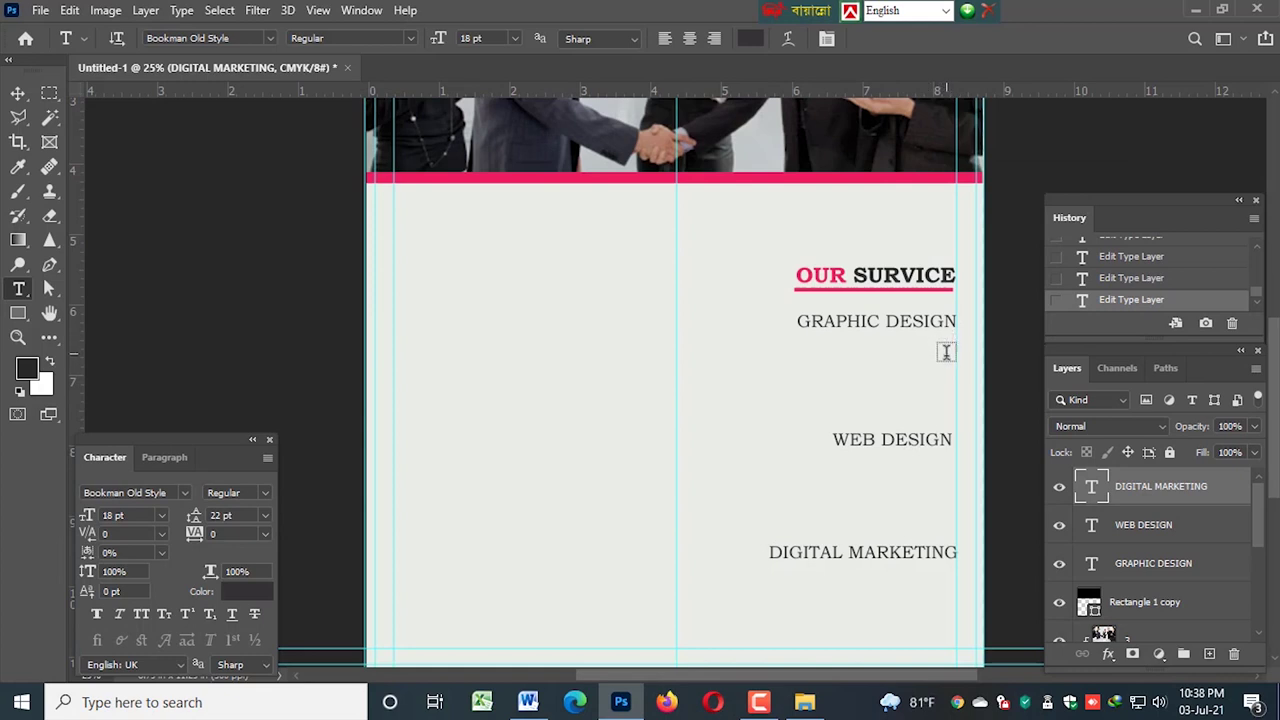
- Paste the Lorem Ipsum text into a paragraph box below GRAPHIC DESIGN, sized to three lines
left_click_drag(949, 345, 686, 410)
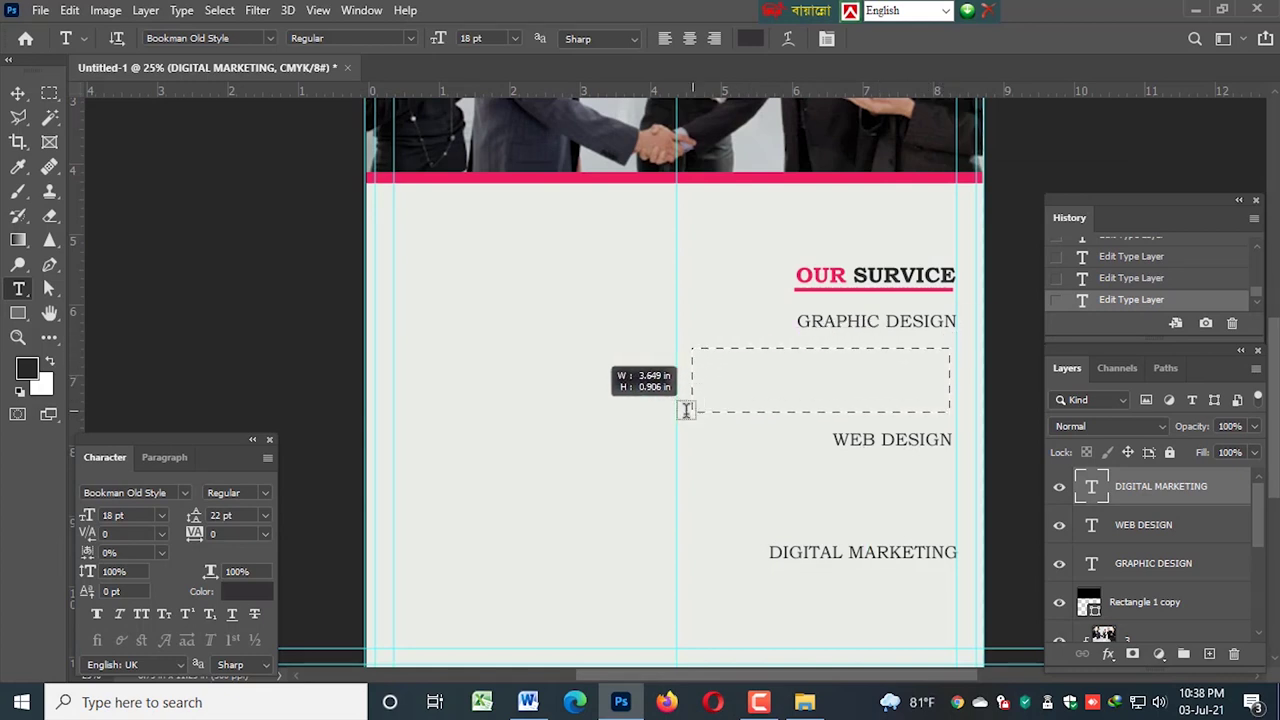
left_click_drag(686, 410, 677, 416)
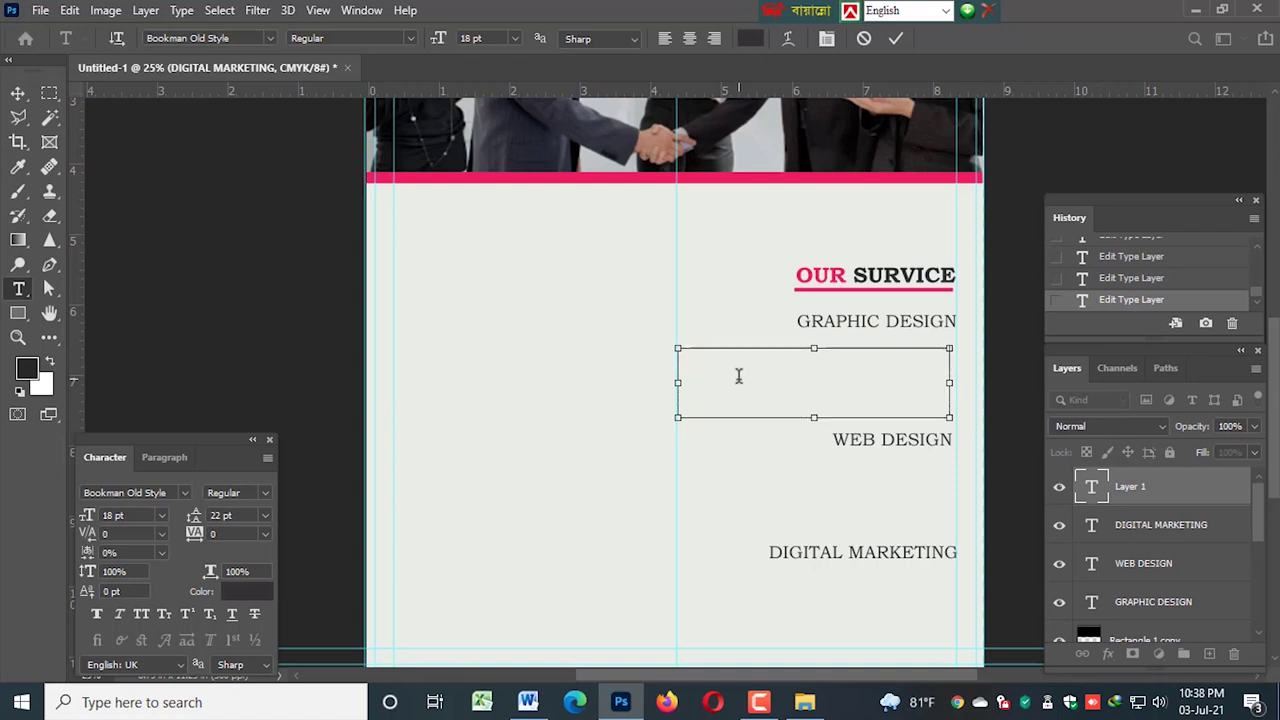
key("ctrl+v")
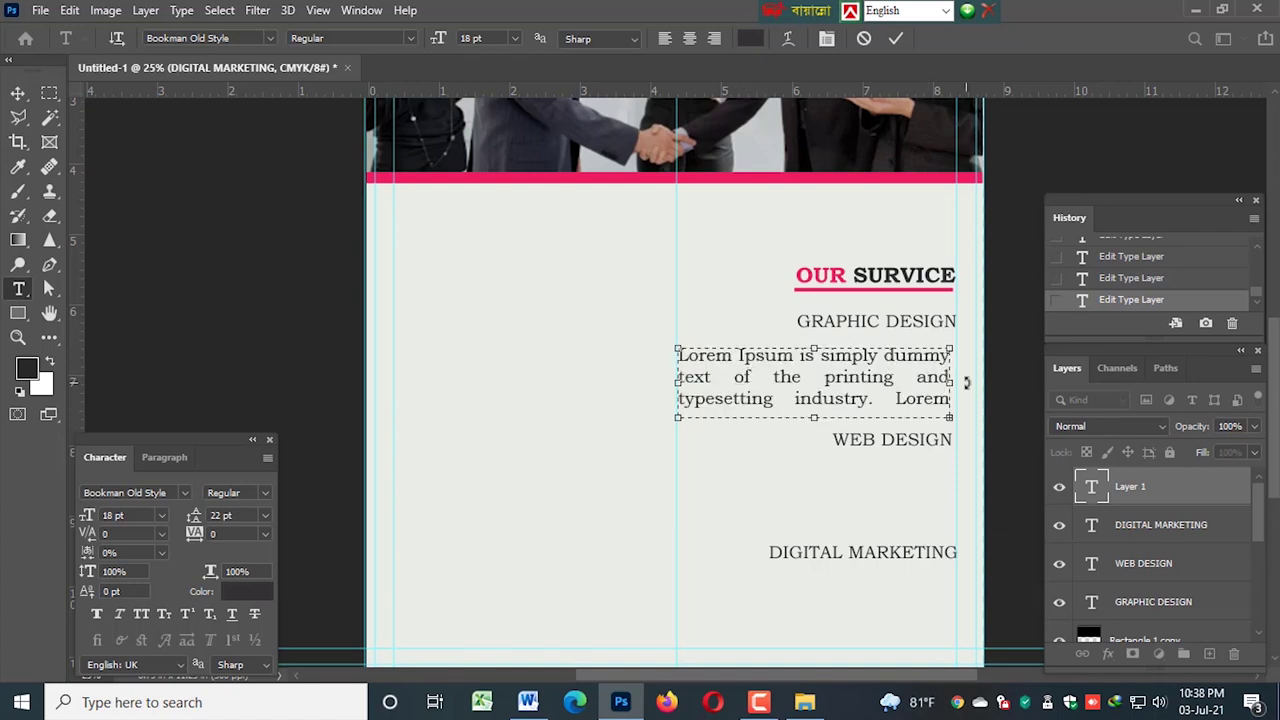
left_click_drag(951, 383, 954, 383)
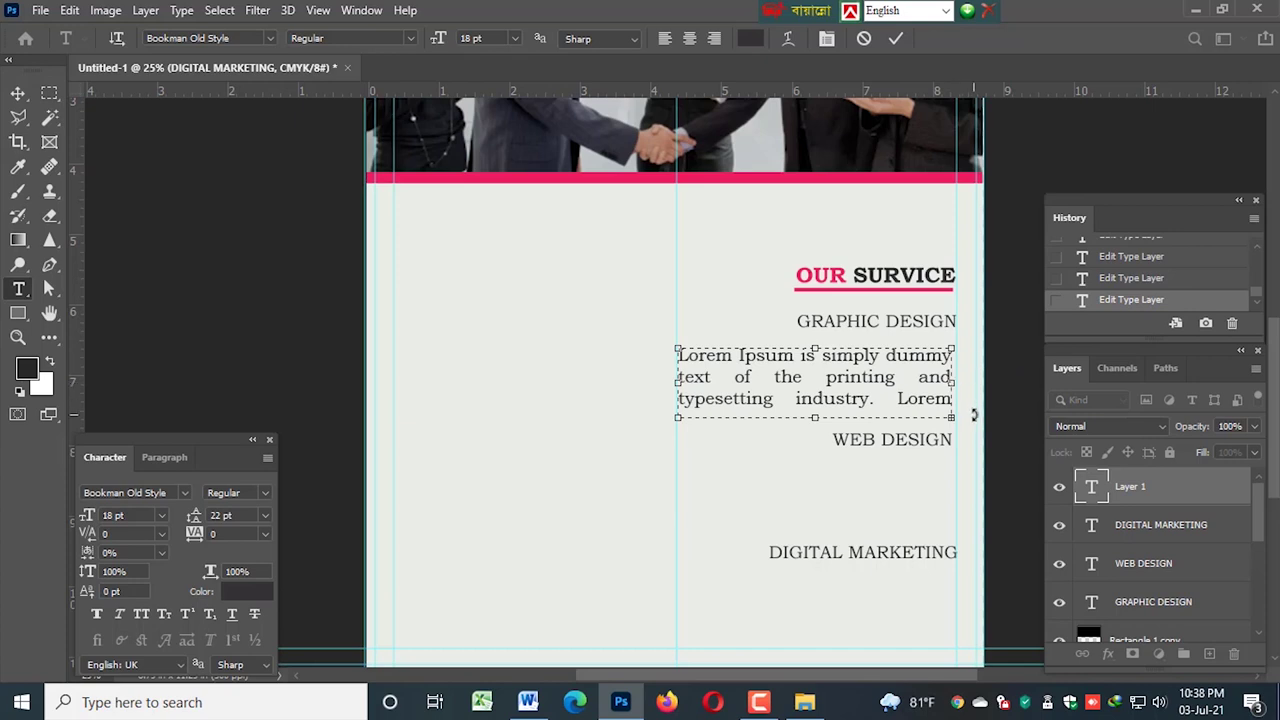
left_click_drag(815, 348, 818, 343)
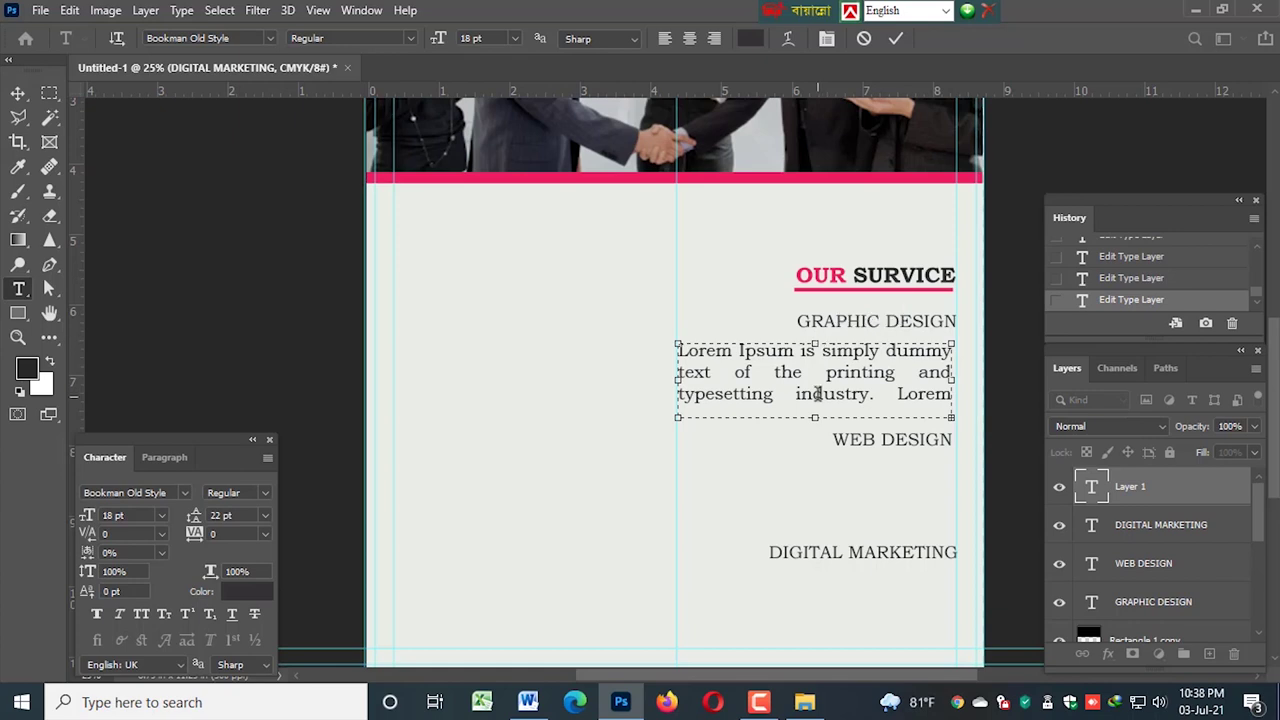
left_click_drag(818, 418, 818, 437)
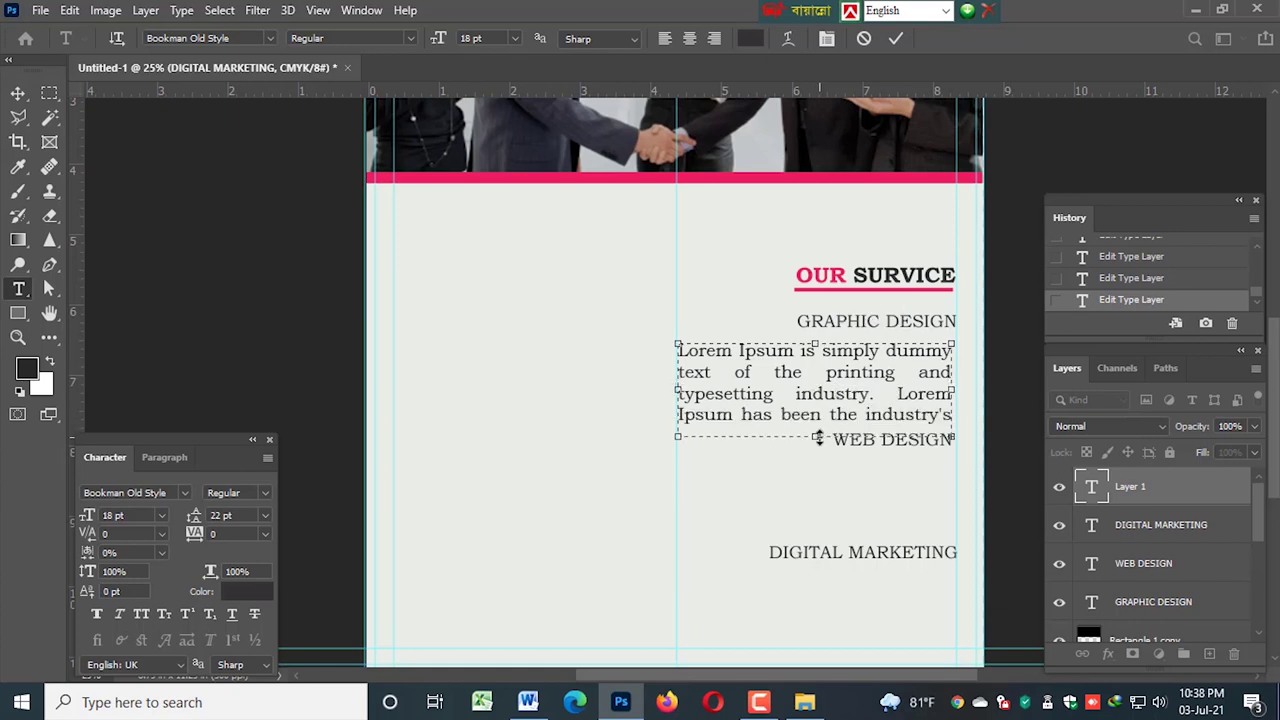
left_click_drag(680, 393, 625, 393)
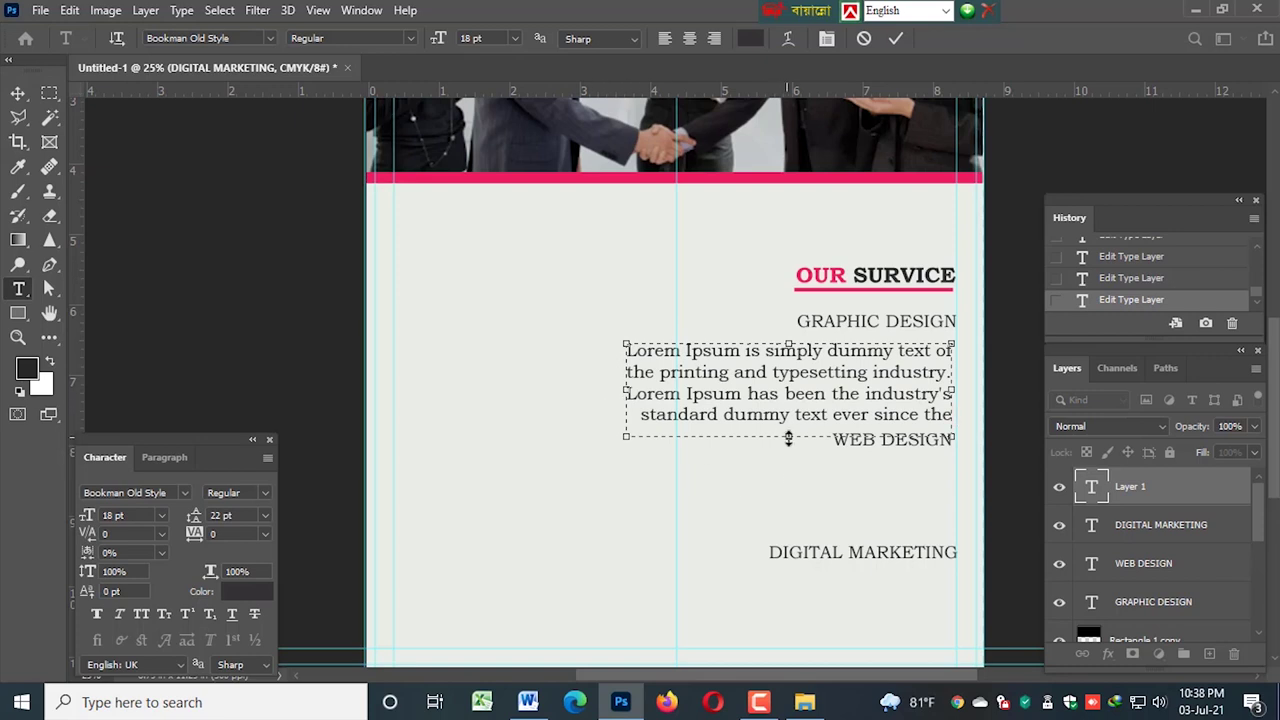
left_click_drag(791, 437, 795, 413)
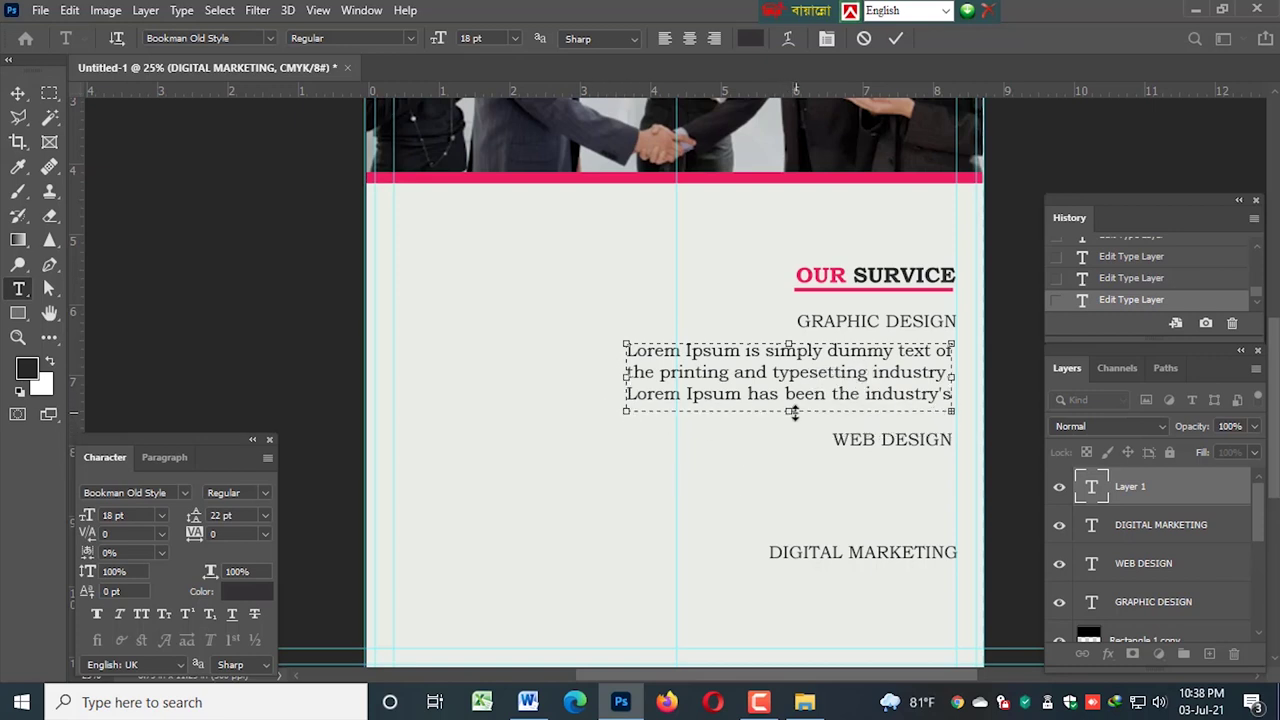
- Set the whole Lorem Ipsum paragraph to 14 pt and narrow its text box from the left
double_click(673, 372)
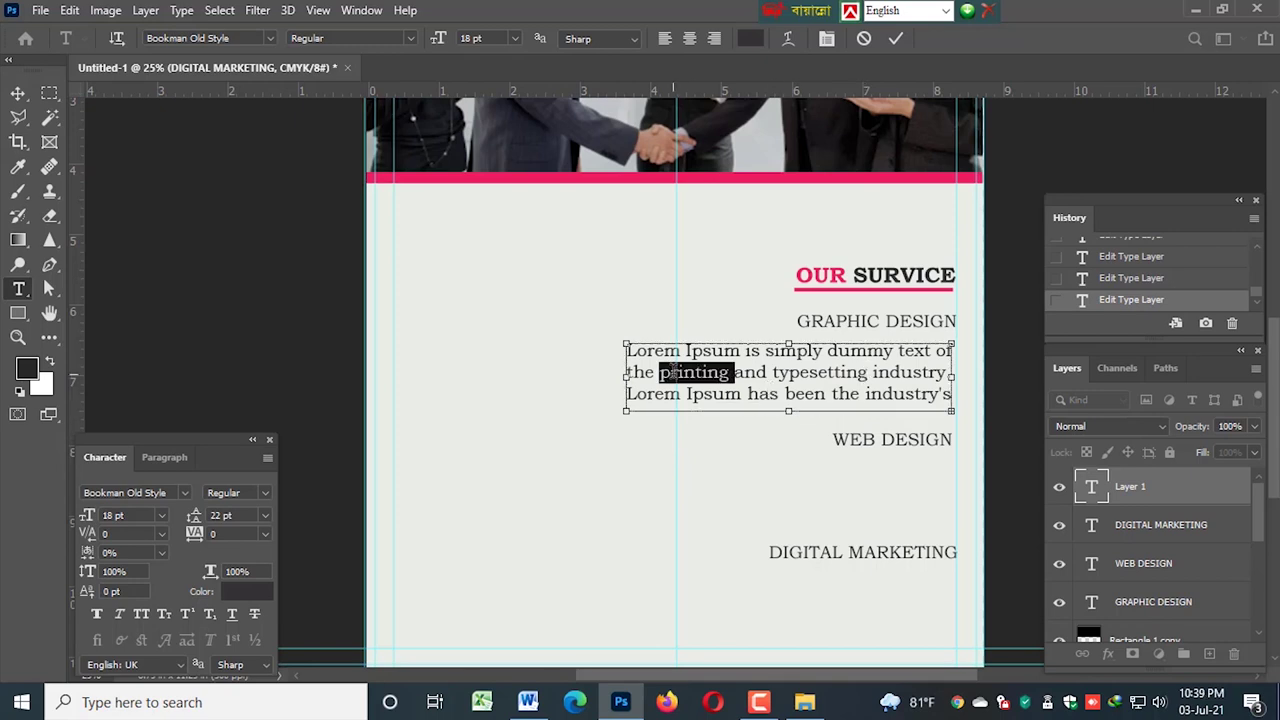
key("ctrl+a")
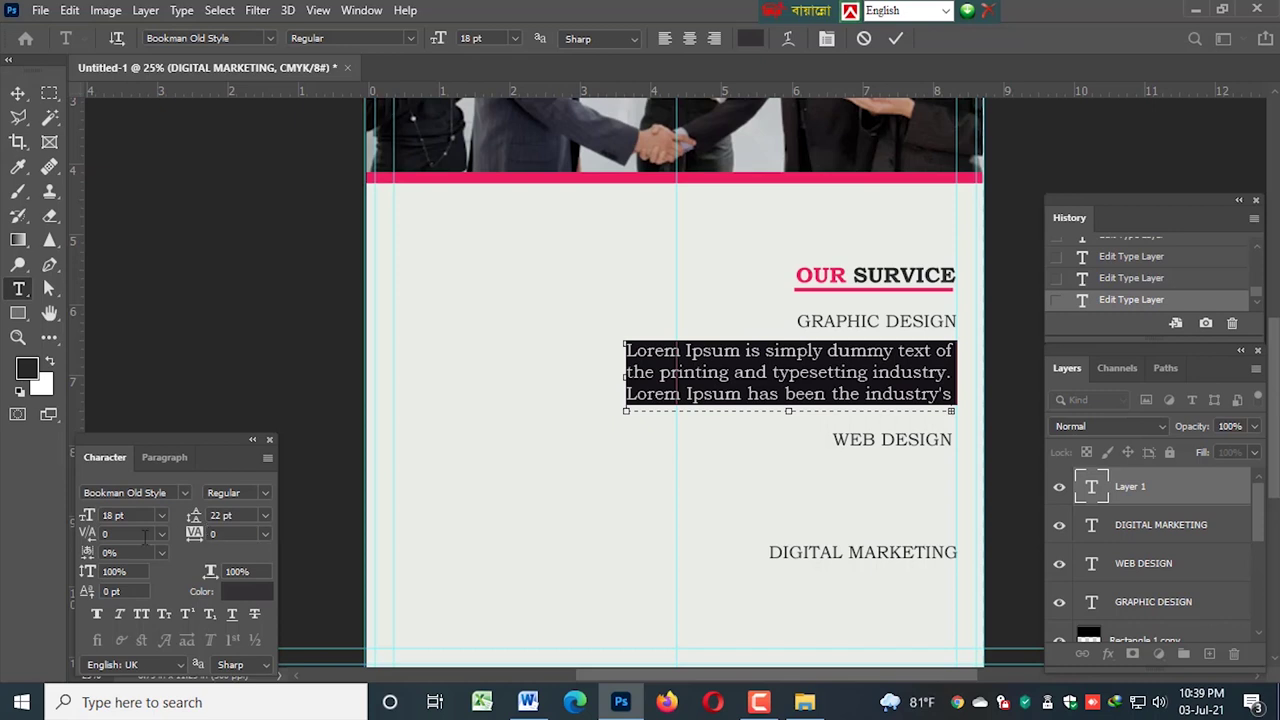
left_click(161, 515)
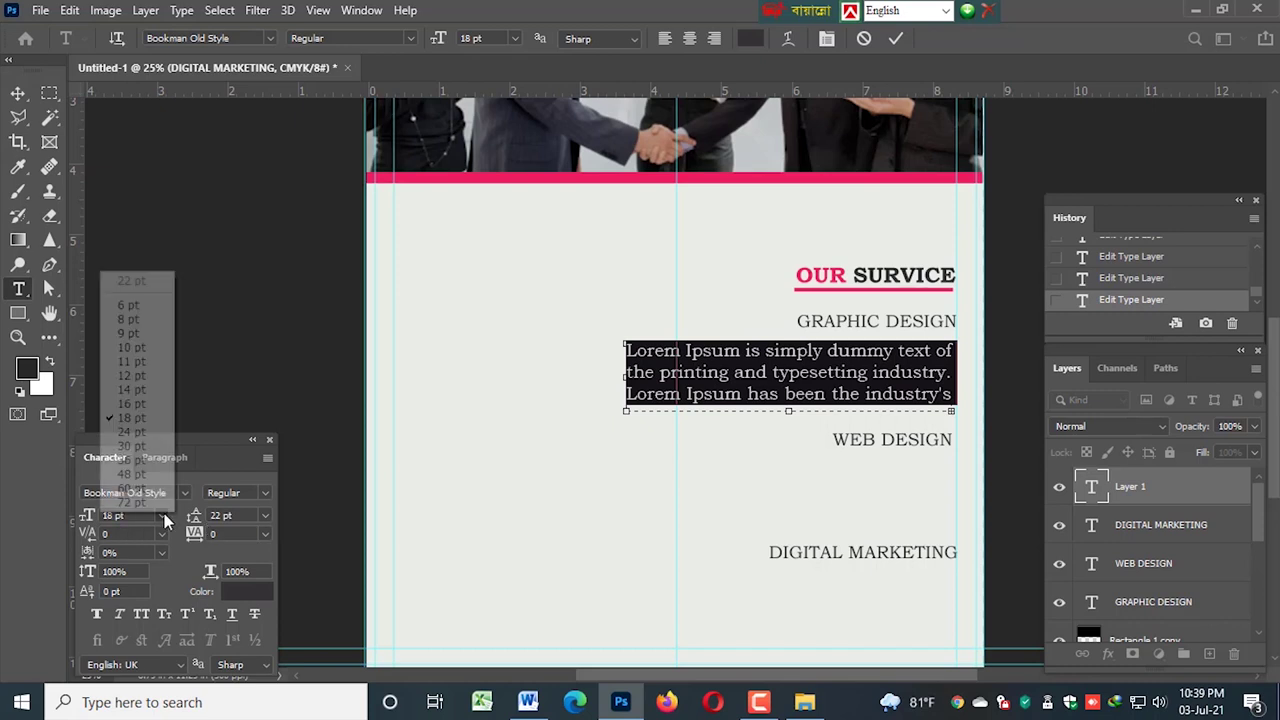
left_click(135, 389)
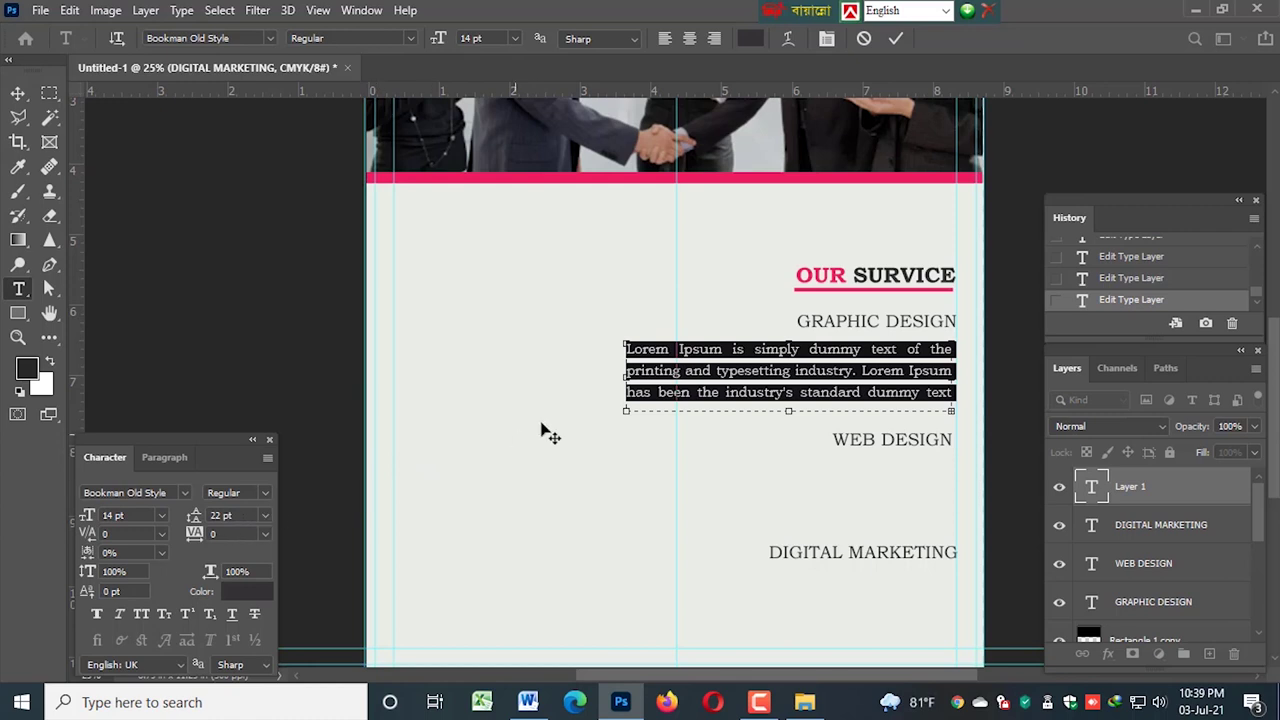
left_click_drag(626, 378, 677, 372)
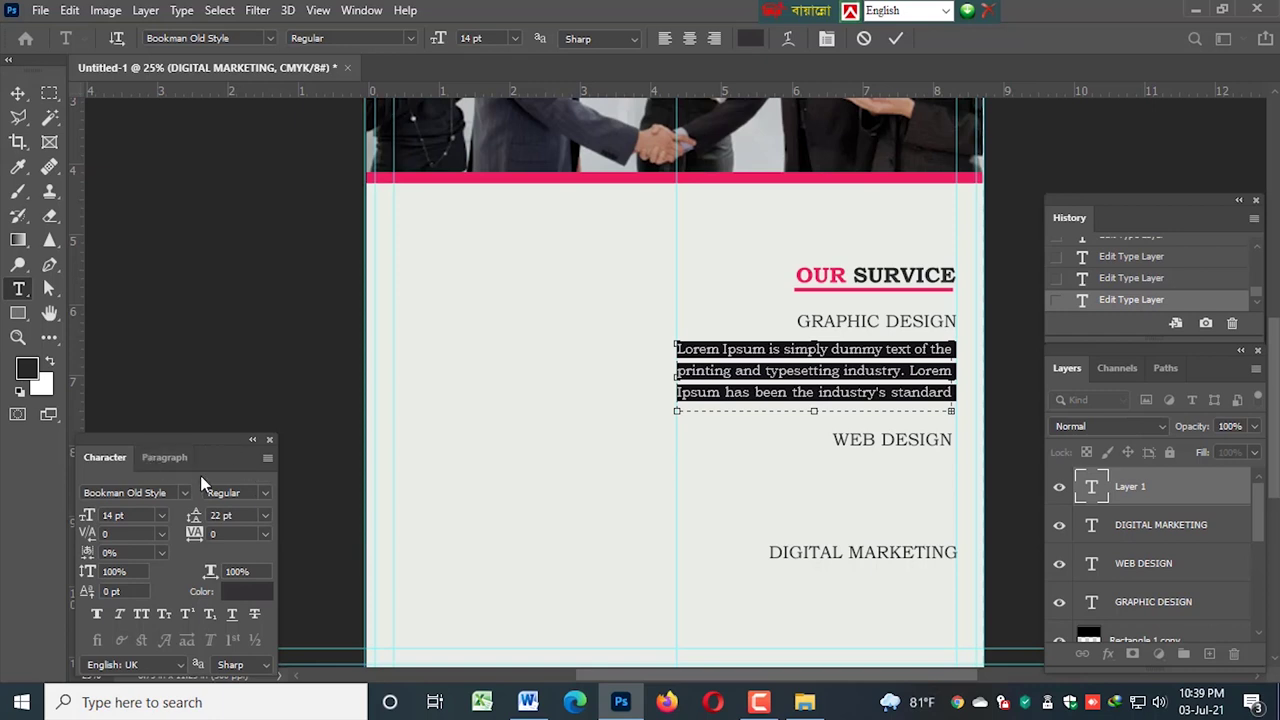
left_click(171, 456)
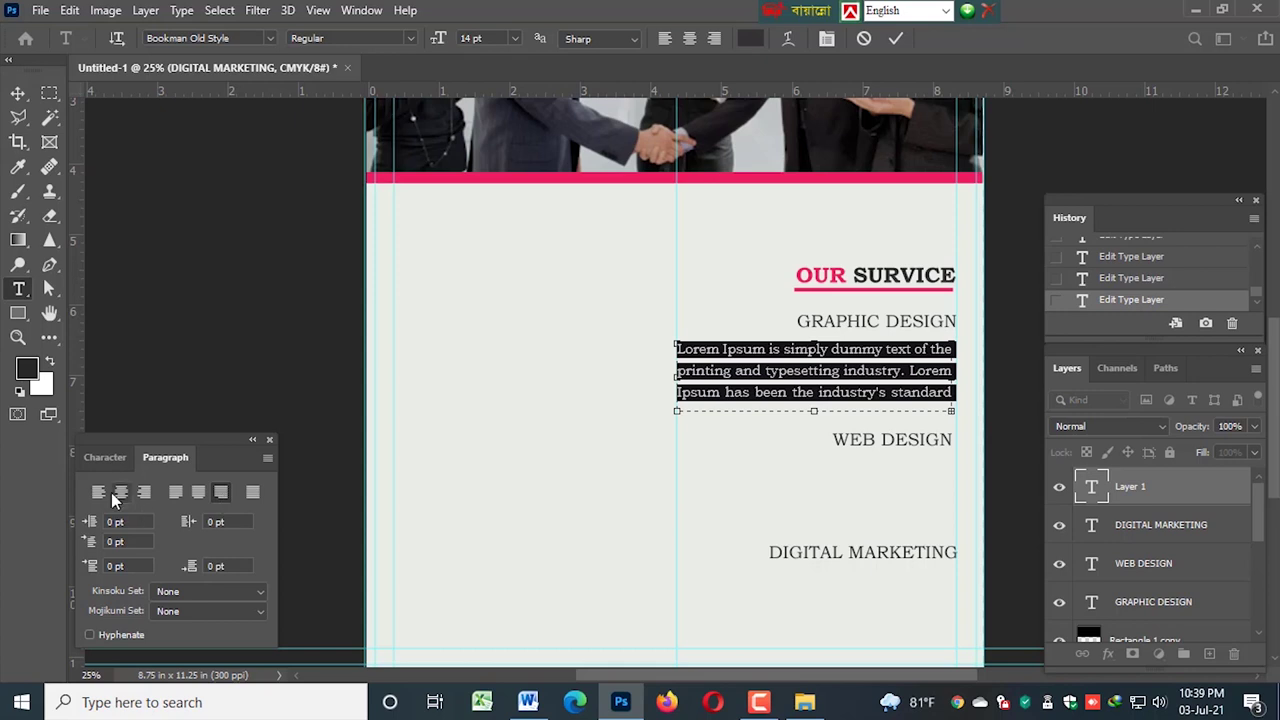
left_click(107, 458)
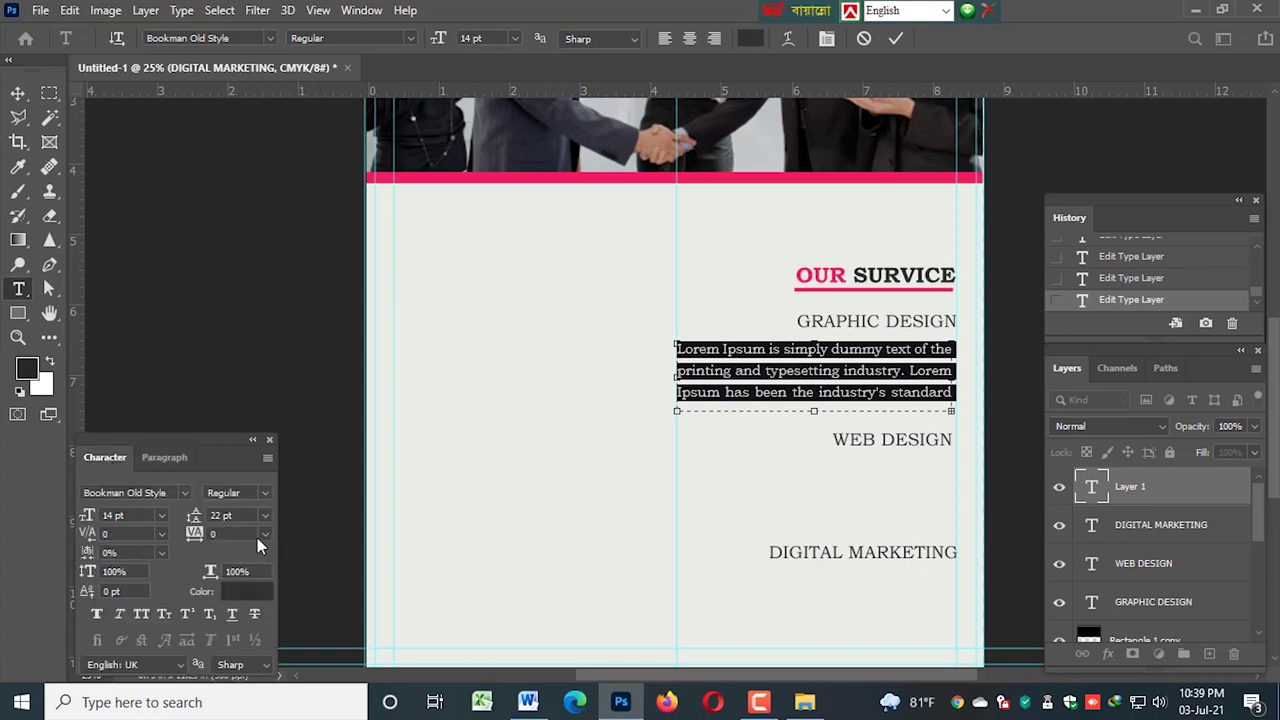
- Set the paragraph's leading to 16 pt, shrink the box to three lines, and commit
left_click(266, 516)
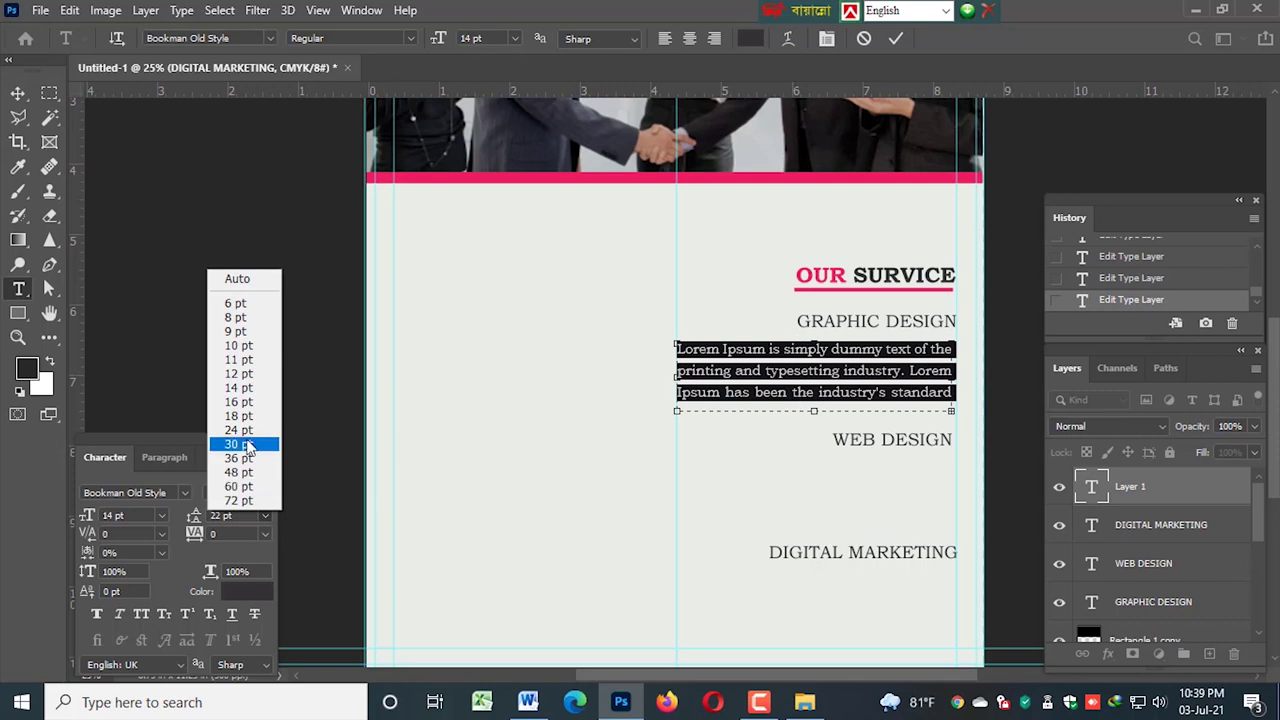
left_click(242, 388)
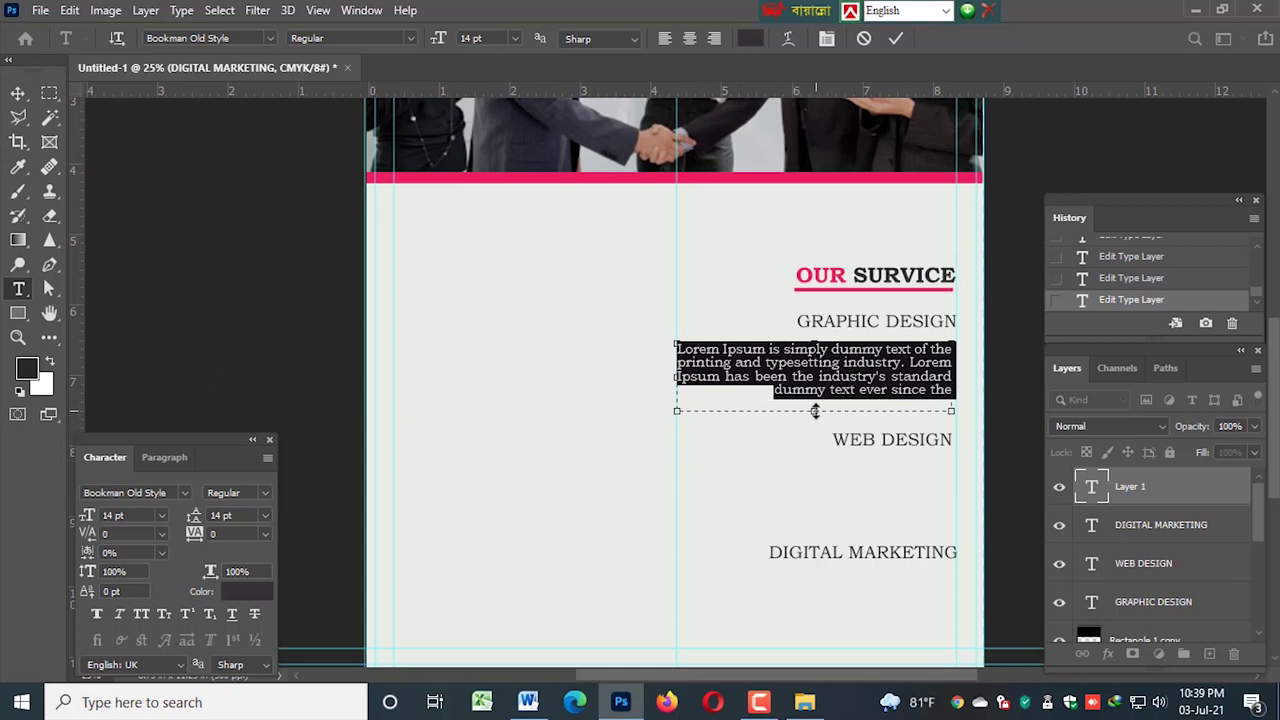
left_click_drag(815, 411, 820, 388)
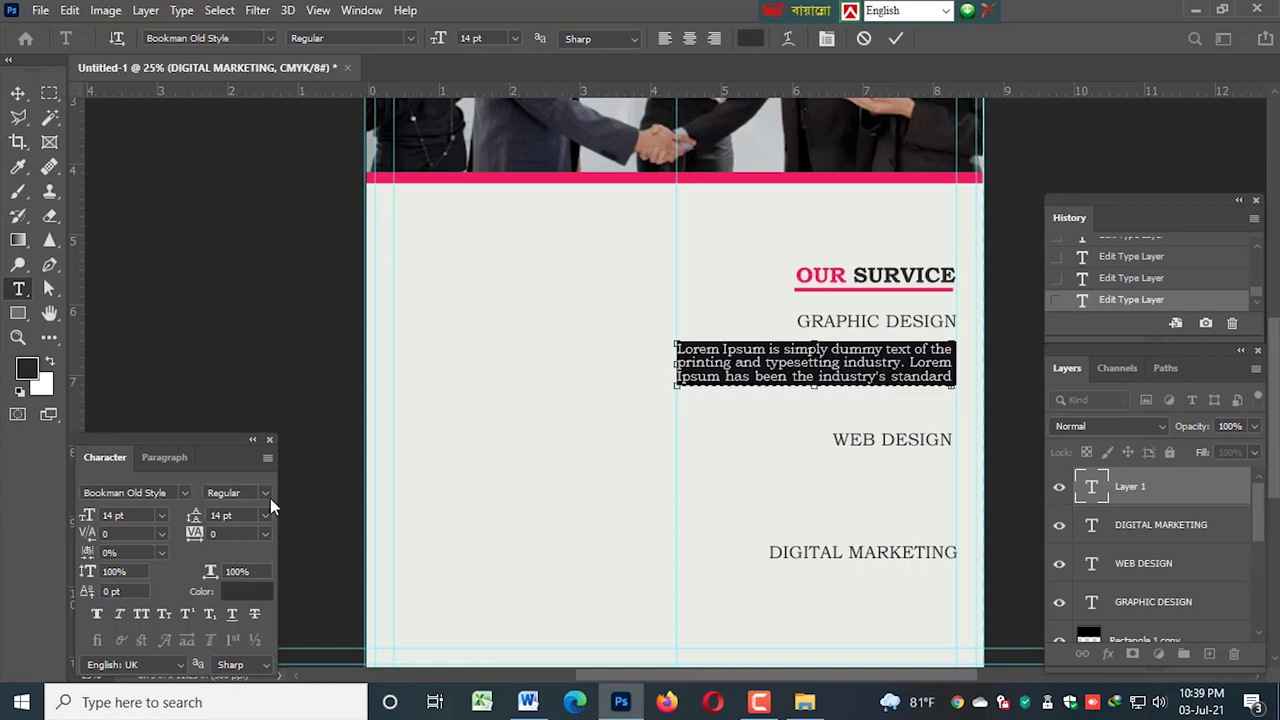
left_click(266, 520)
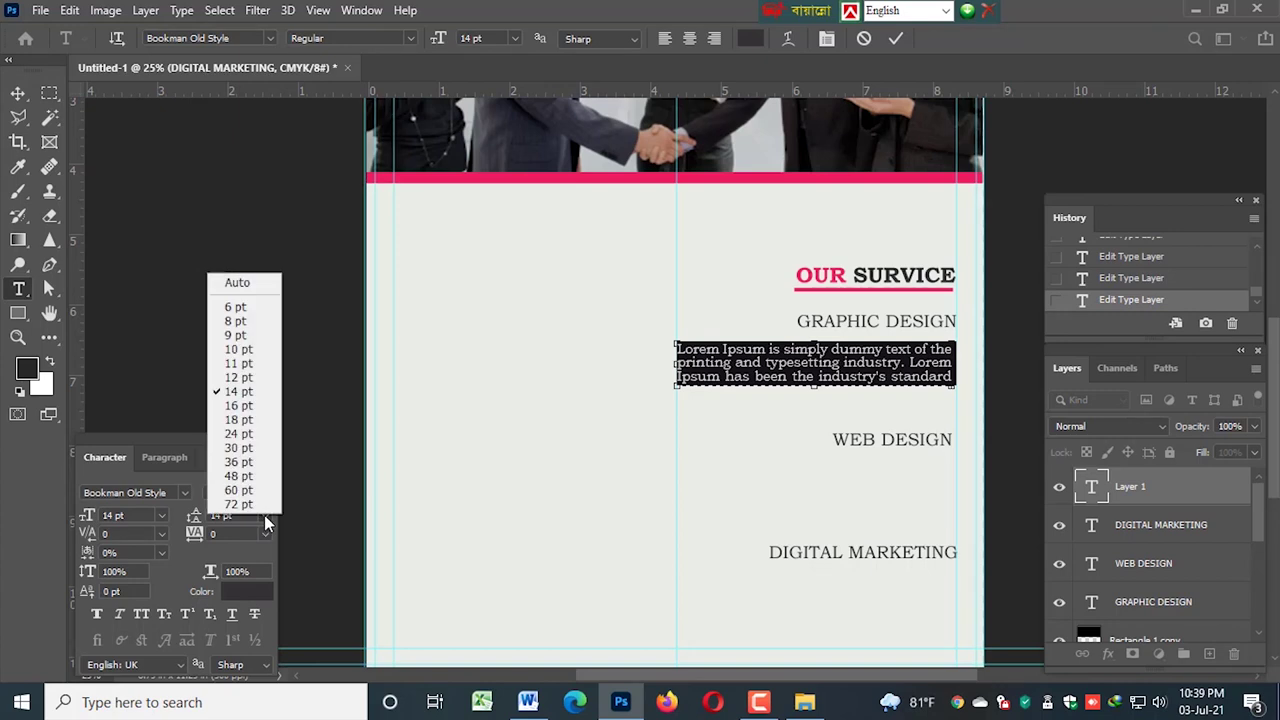
left_click(238, 408)
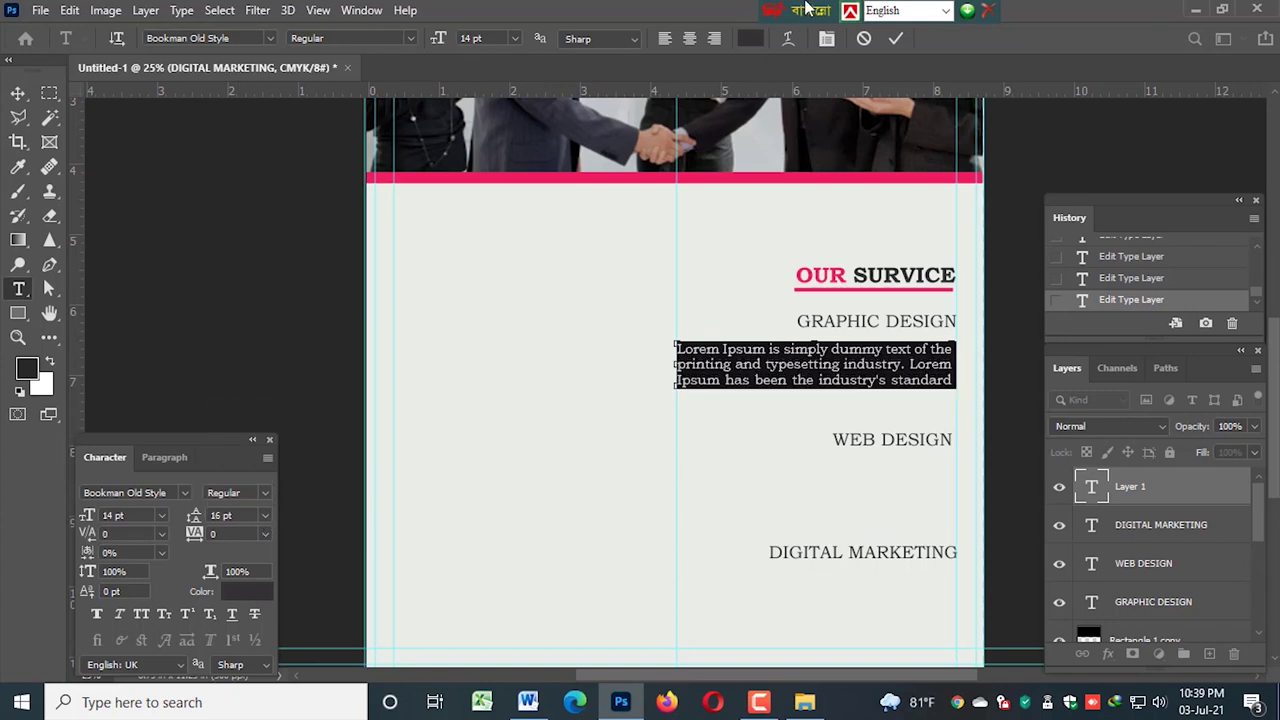
left_click(896, 38)
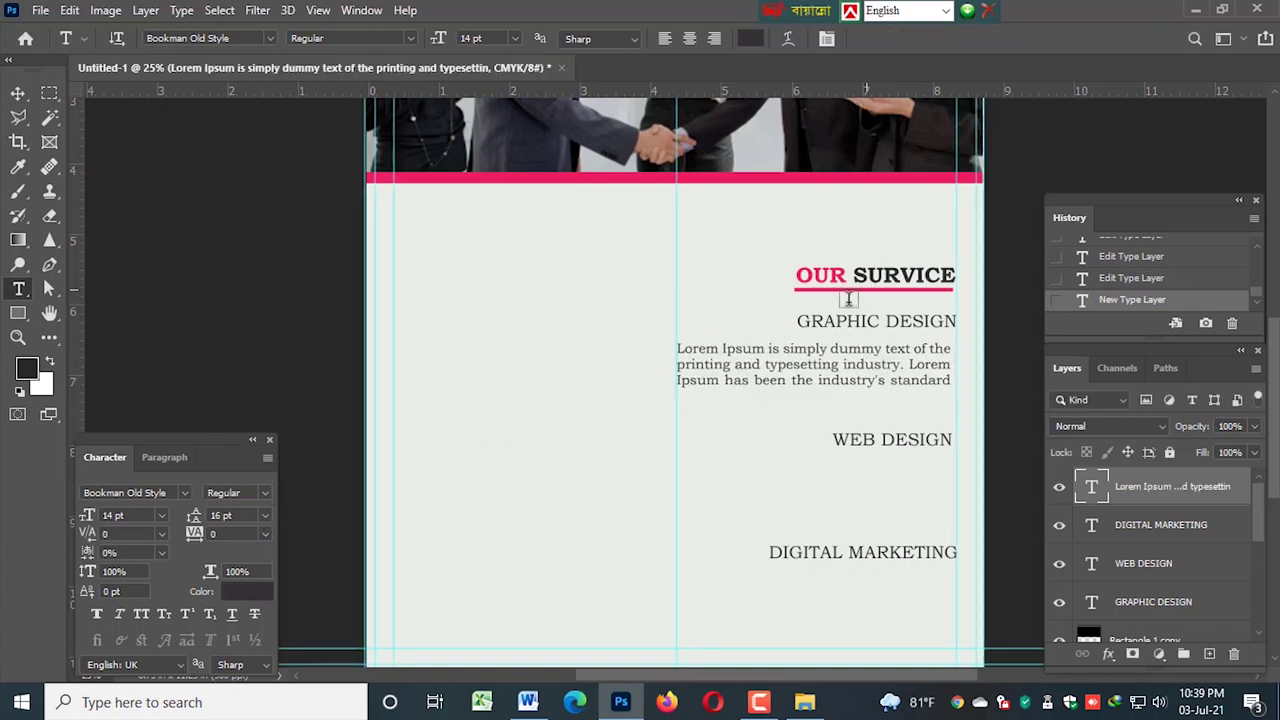
- Nudge the Lorem Ipsum paragraph and widen it slightly to fill the right margin
left_click(20, 96)
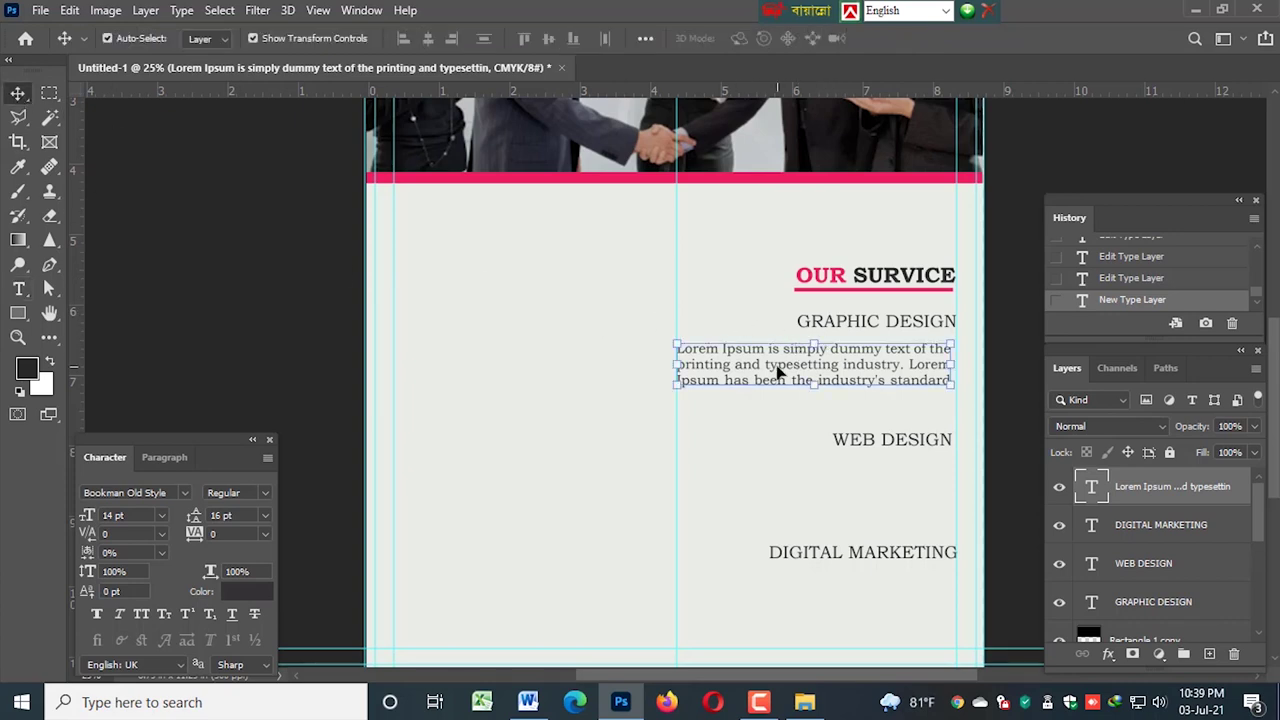
key("Right")
key("Right")
key("Right")
key("Right")
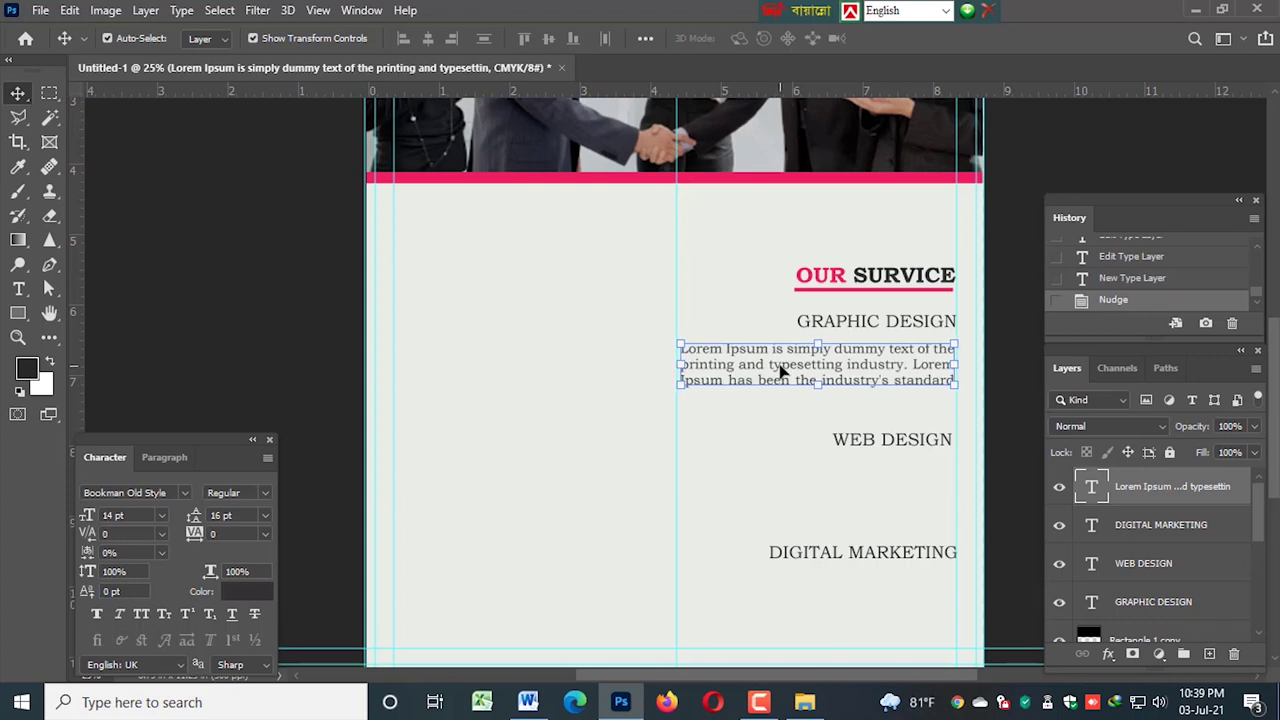
key("Left")
key("Left")
key("Up")
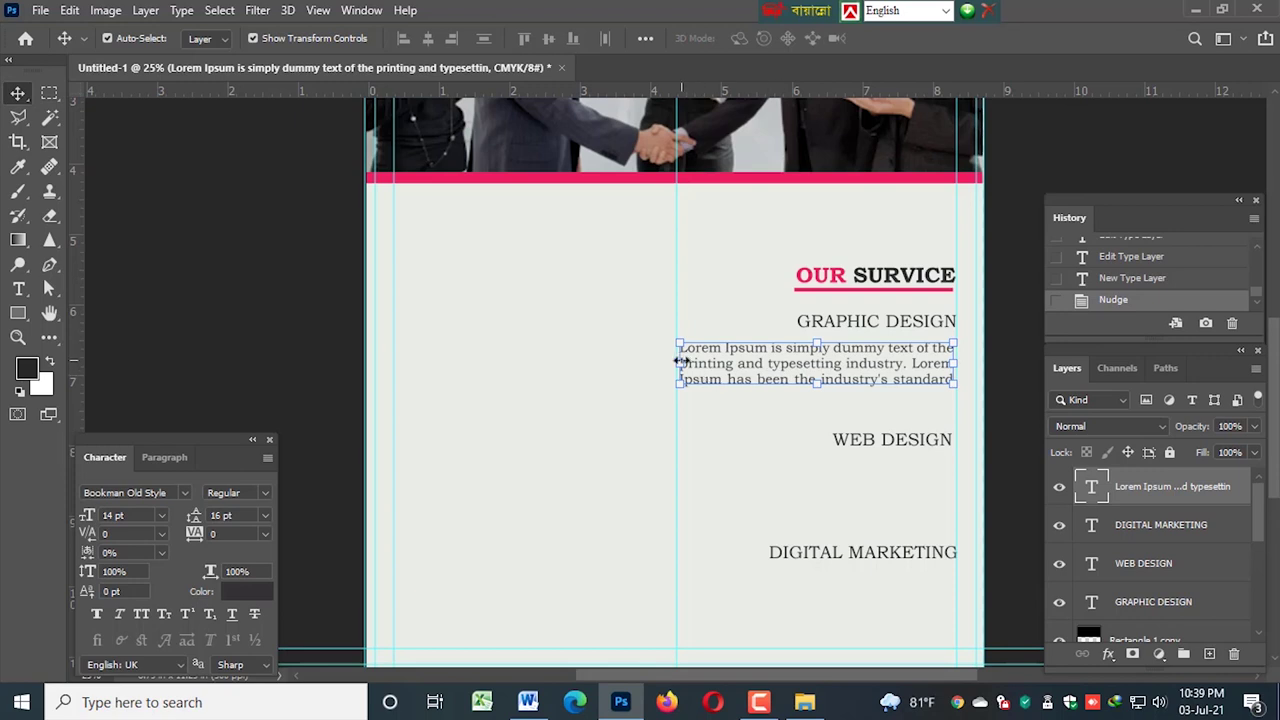
left_click_drag(680, 361, 677, 362)
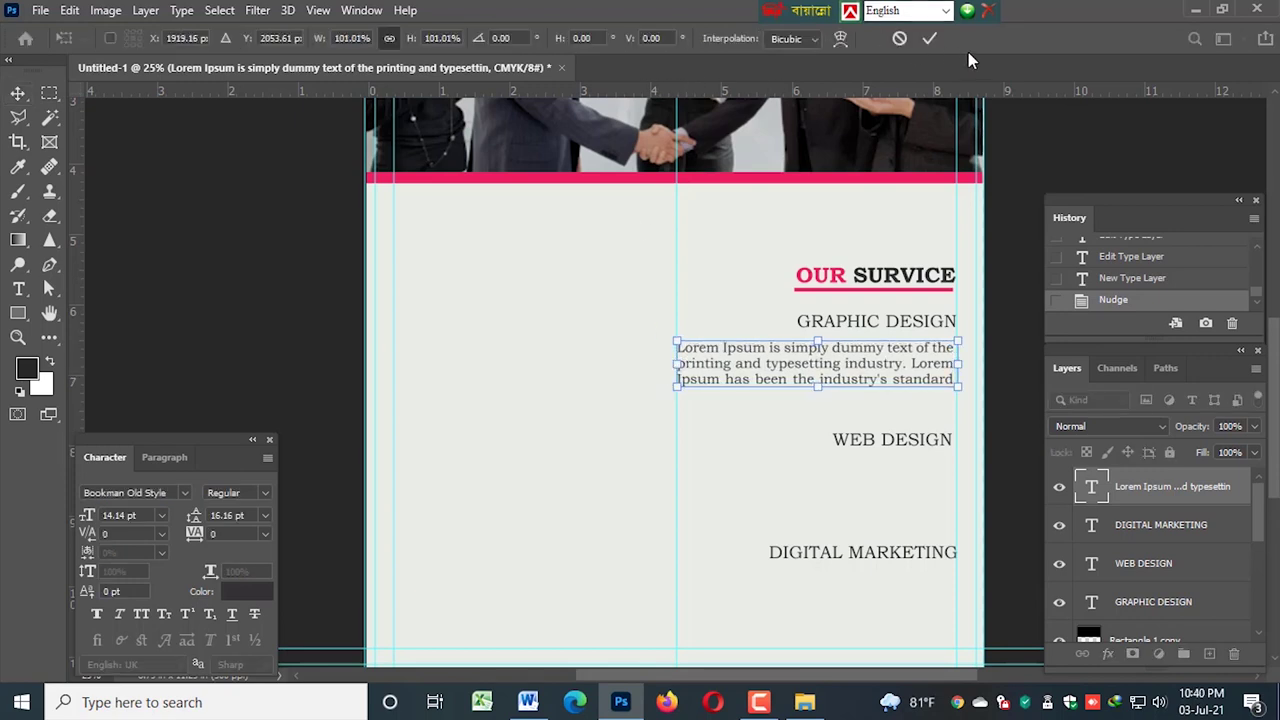
left_click(929, 38)
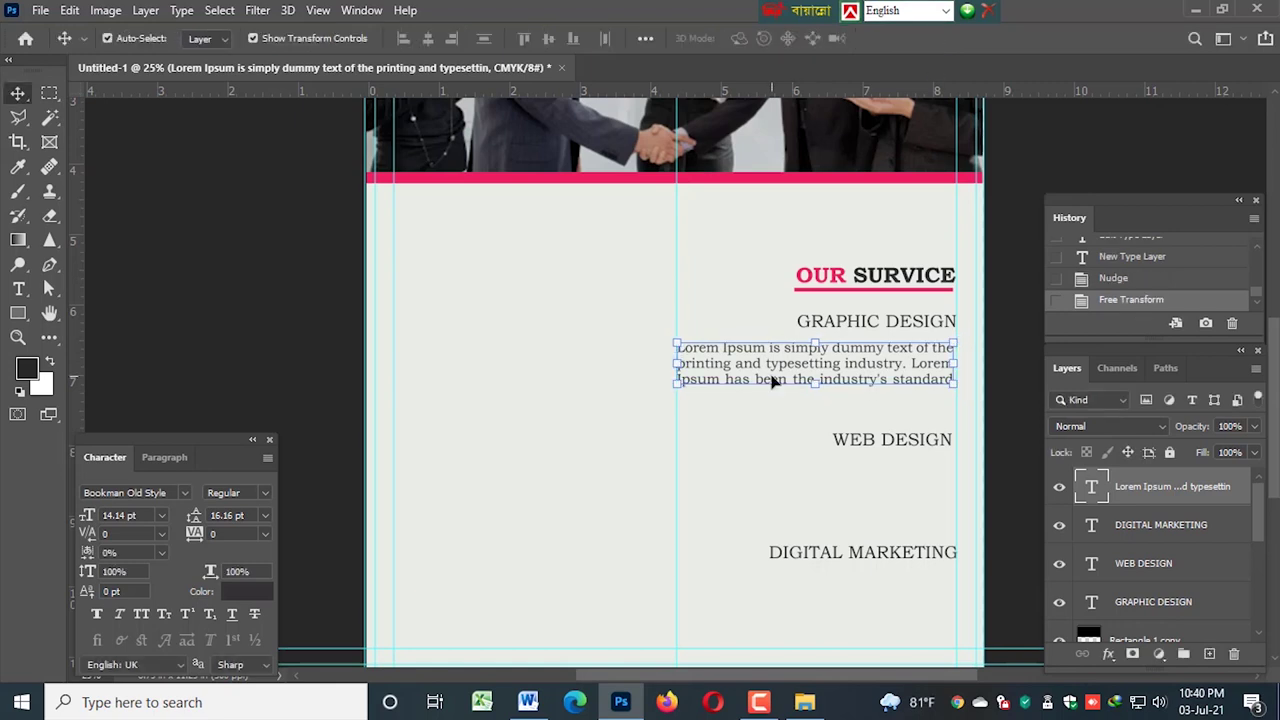
- Duplicate the paragraph under WEB DESIGN and DIGITAL MARKETING, then lower the last copy
left_click_drag(772, 382, 783, 598)
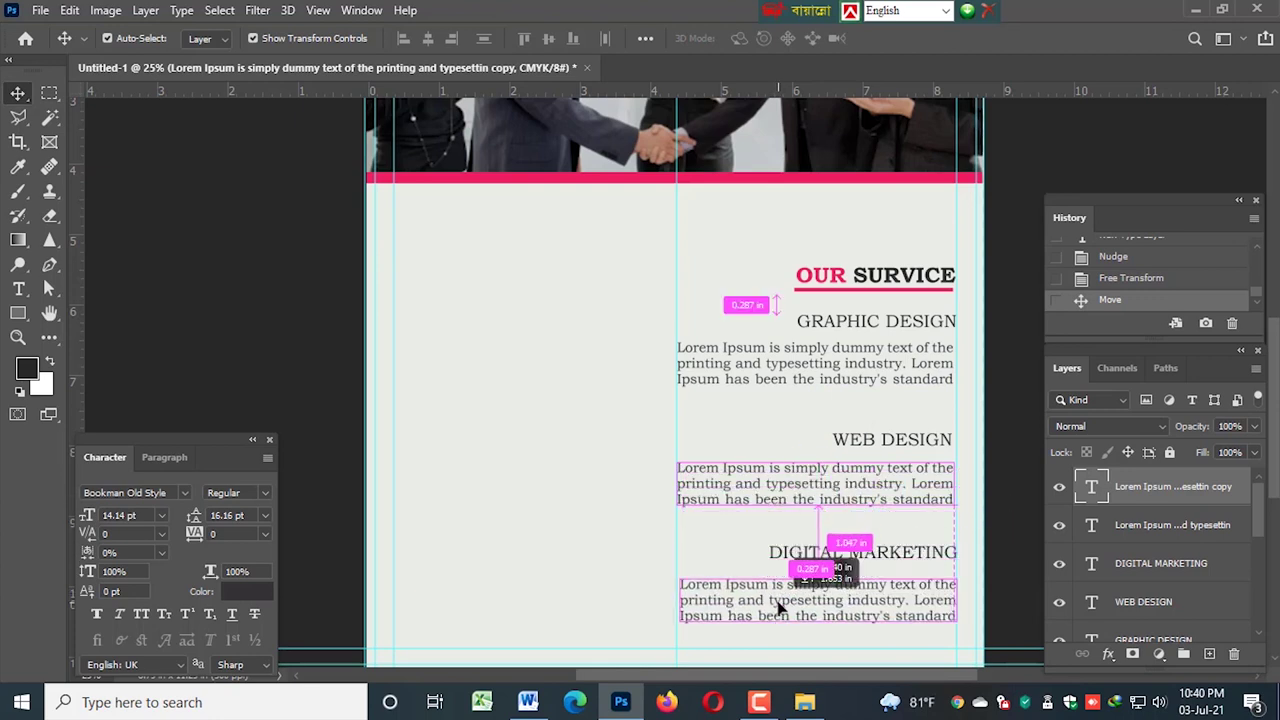
left_click_drag(783, 598, 780, 597)
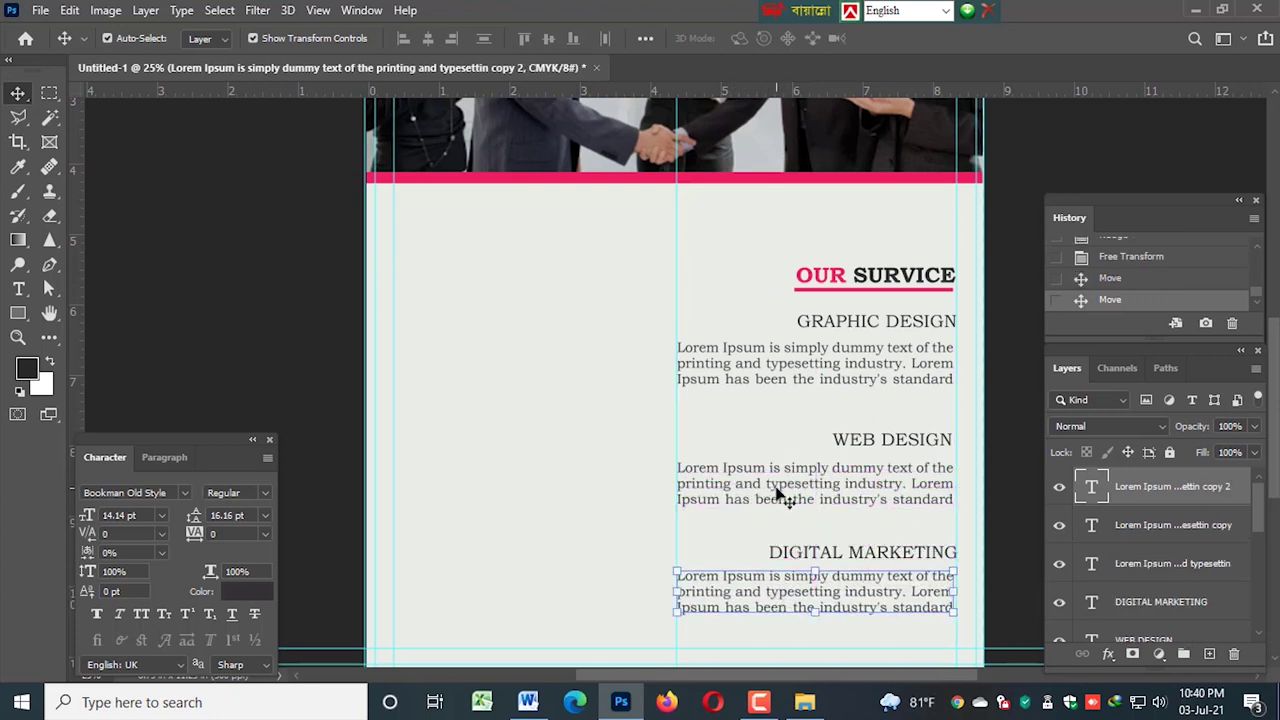
scroll(815, 466, "down", 1)
scroll(823, 468, "down", 1)
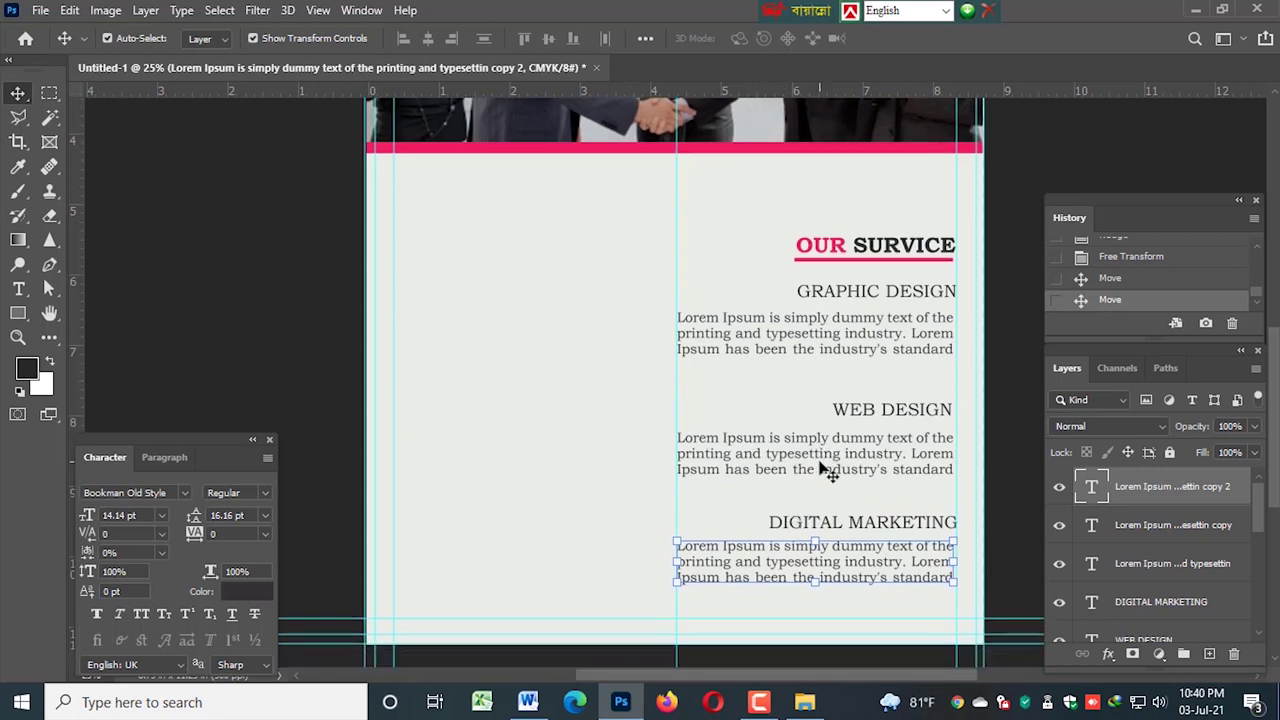
scroll(826, 472, "down", 1)
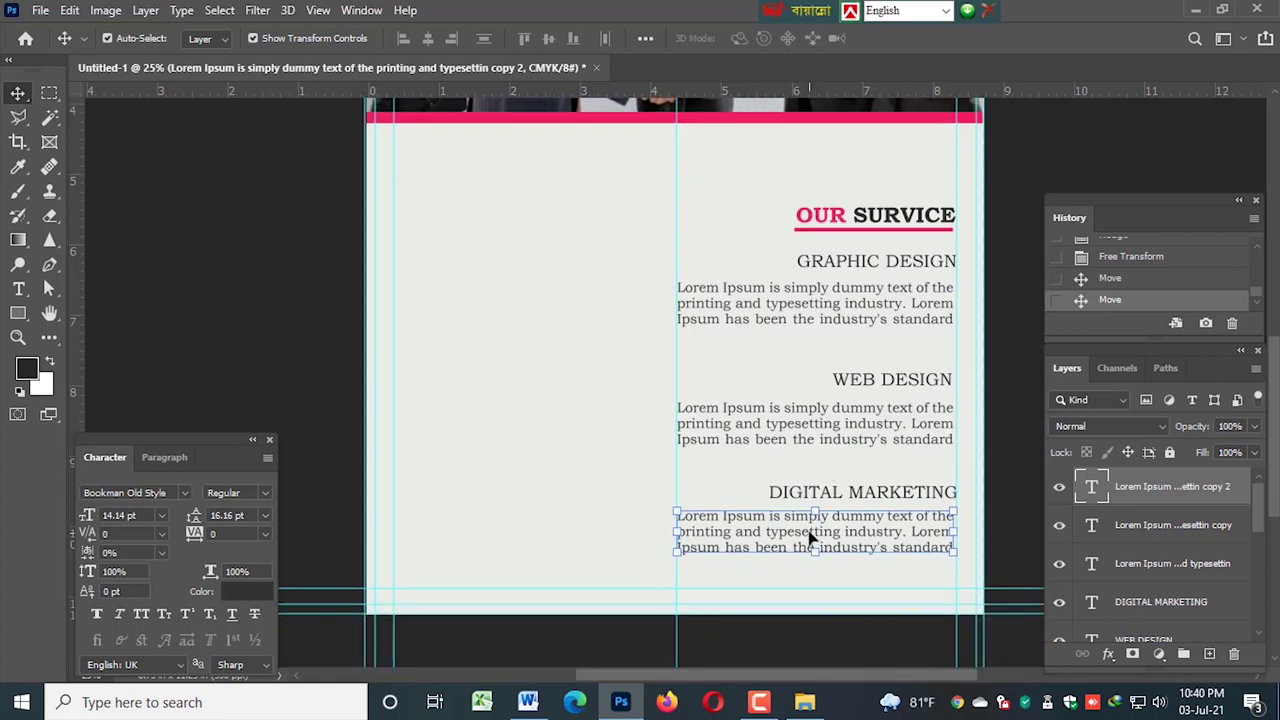
left_click_drag(812, 538, 812, 573)
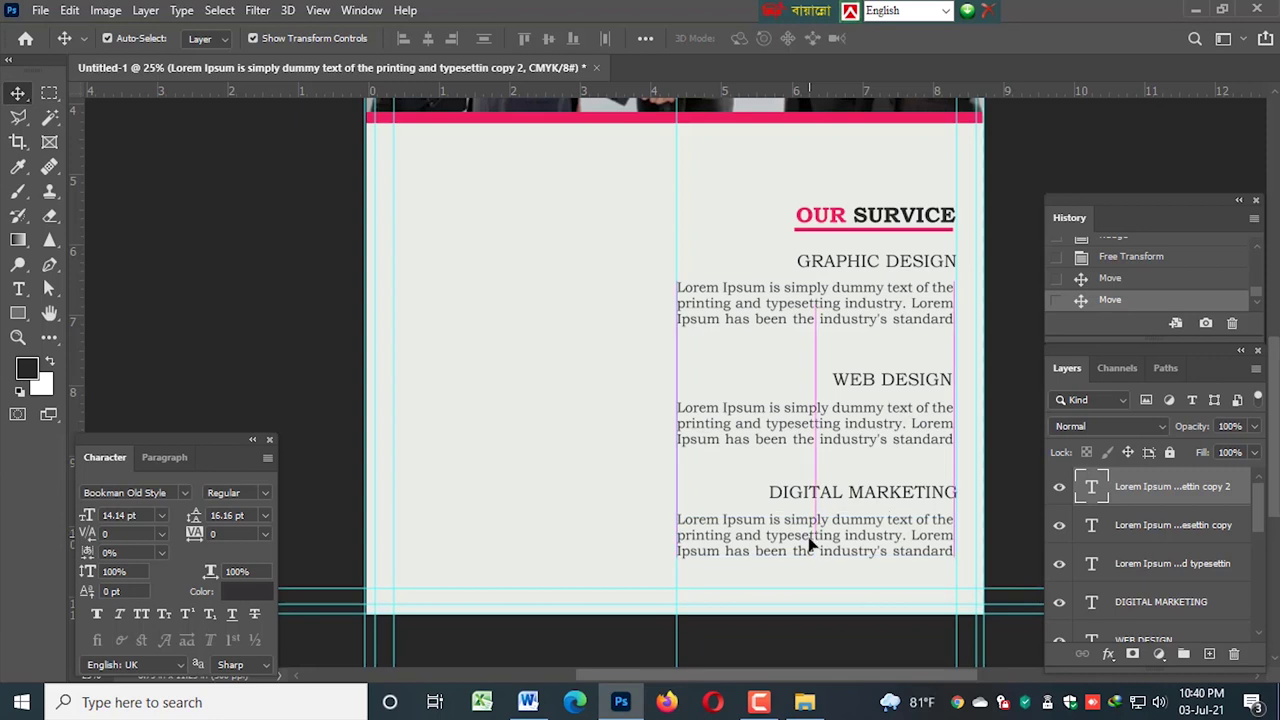
left_click_drag(812, 573, 813, 571)
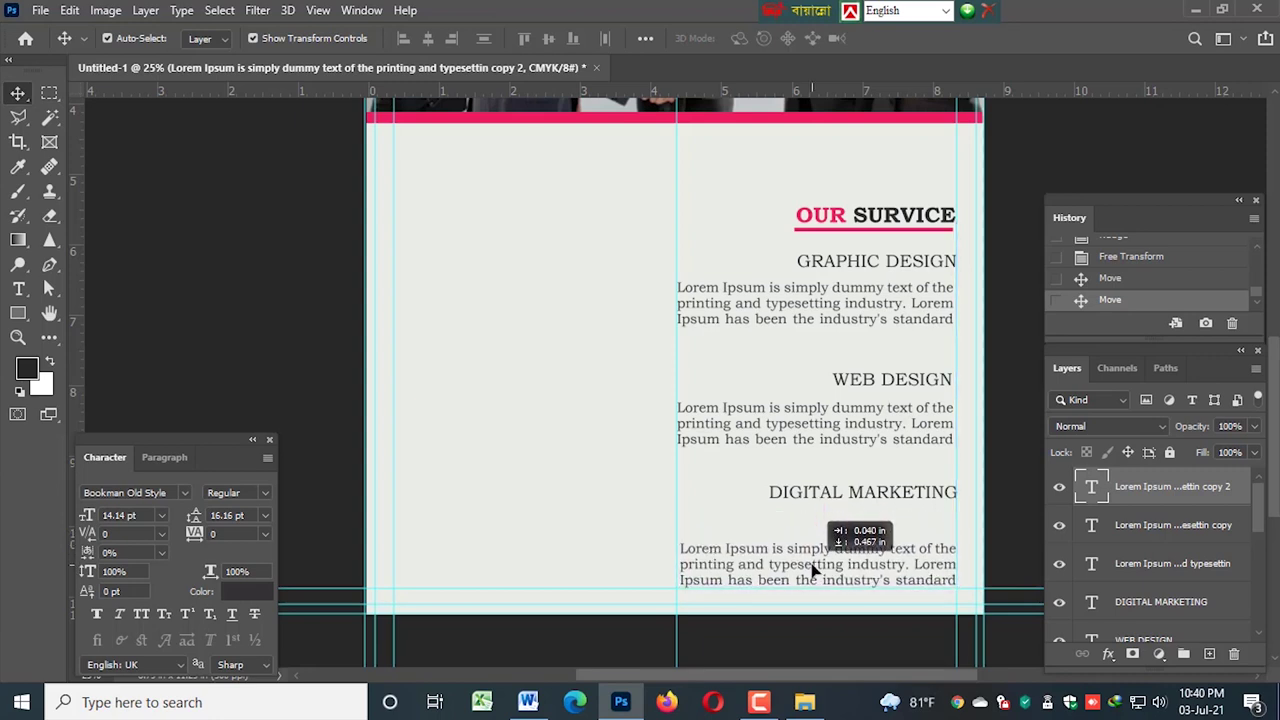
left_click_drag(812, 571, 812, 570)
- Right-align and evenly distribute the GRAPHIC DESIGN, WEB DESIGN and DIGITAL MARKETING headings
left_click(838, 498)
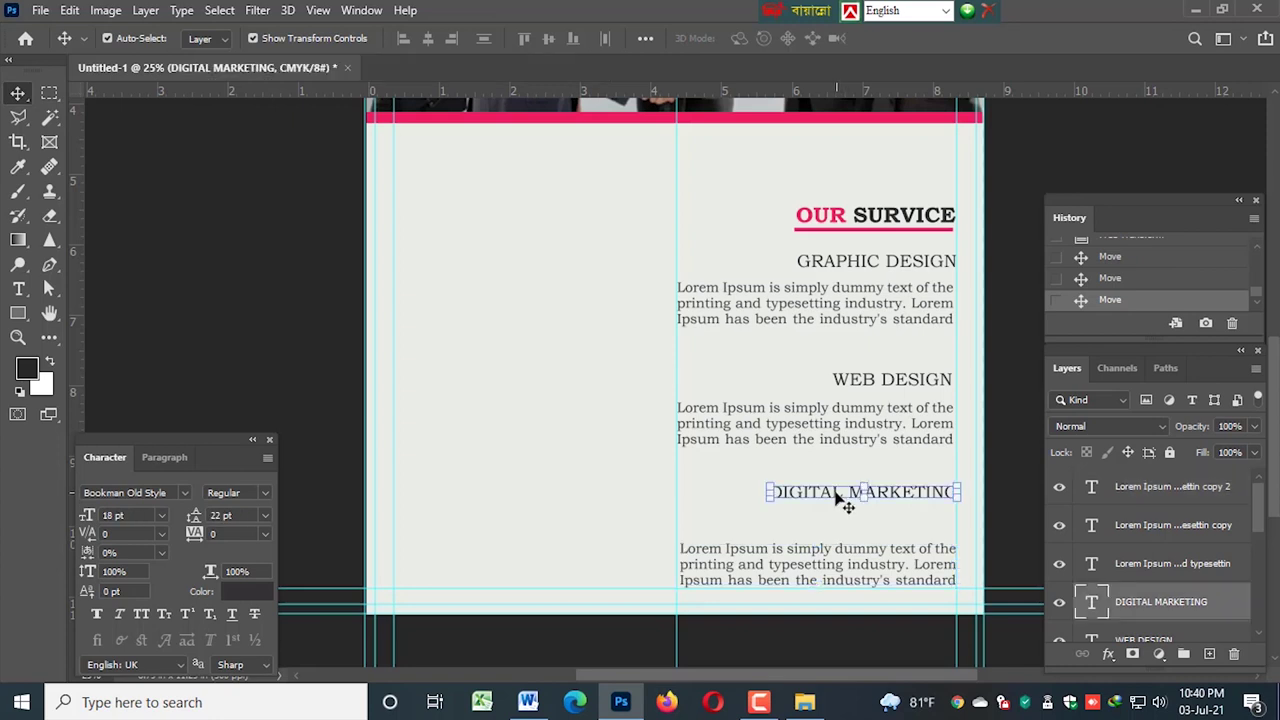
left_click_drag(838, 498, 834, 521)
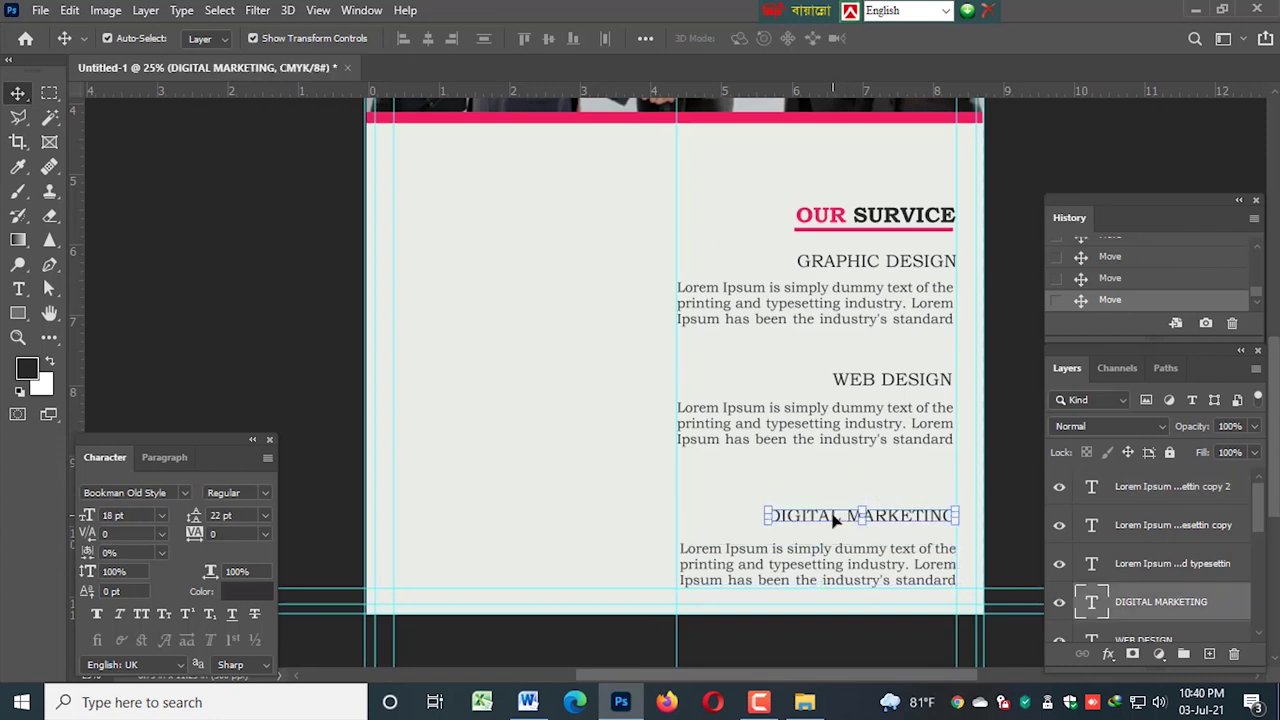
left_click(868, 381, "shift")
left_click(858, 262, "shift")
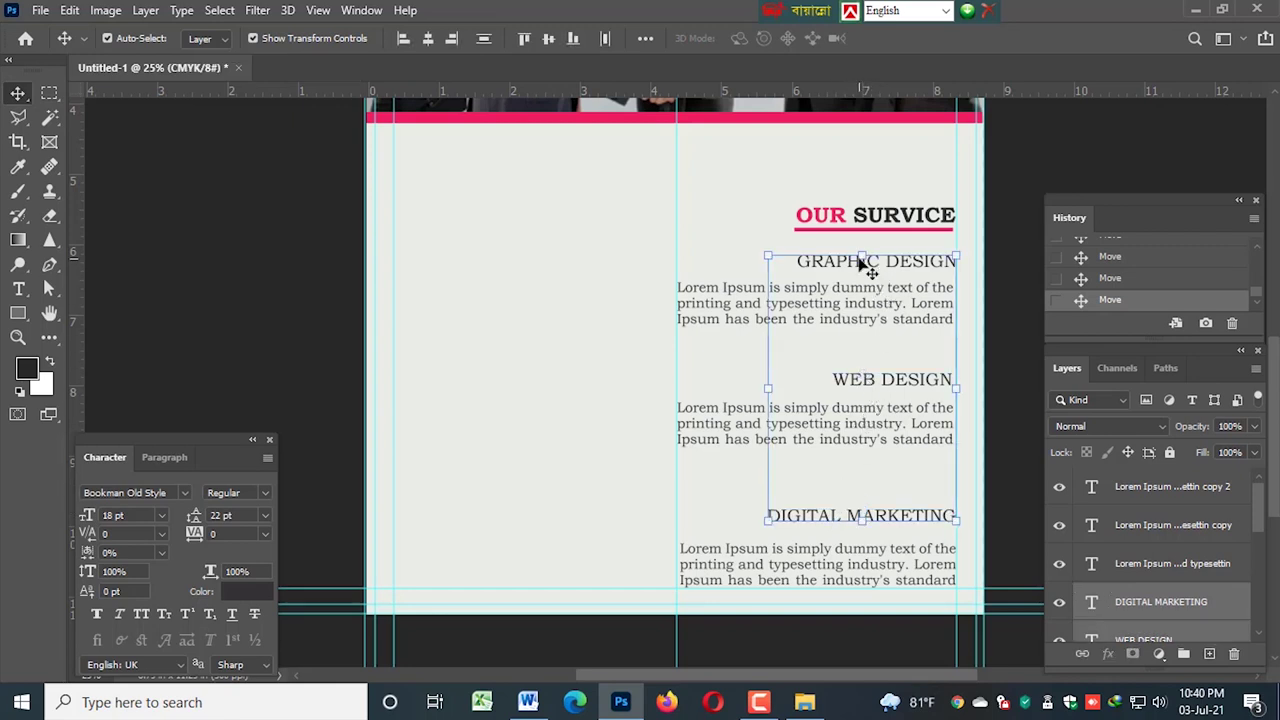
left_click(453, 39)
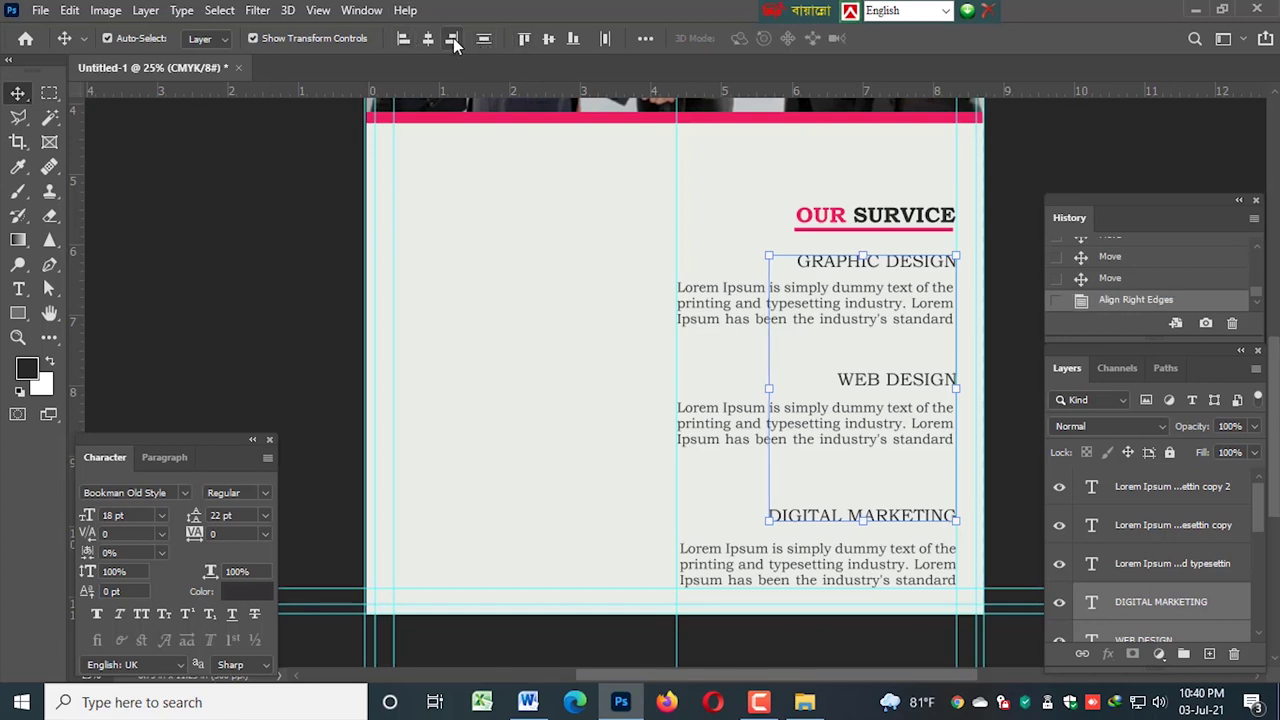
left_click(484, 39)
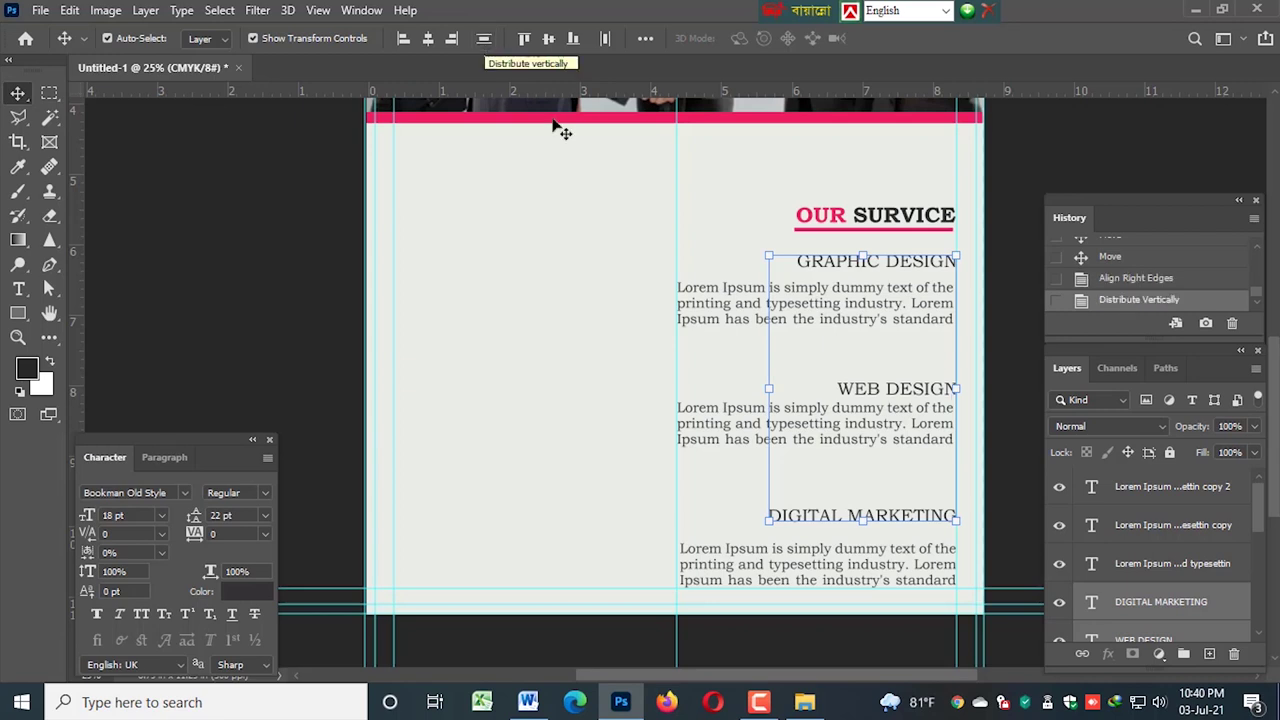
left_click(707, 493)
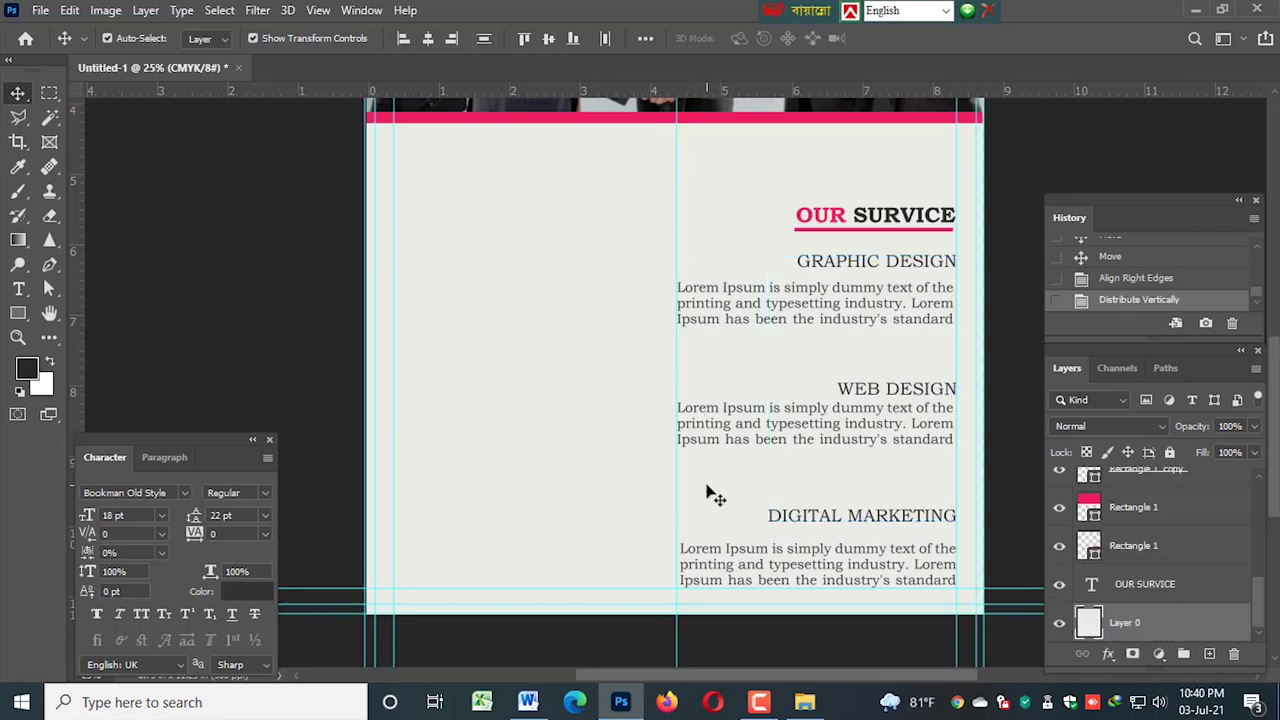
- Adjust the WEB DESIGN paragraph and distribute all three paragraphs vertically
left_click(757, 440)
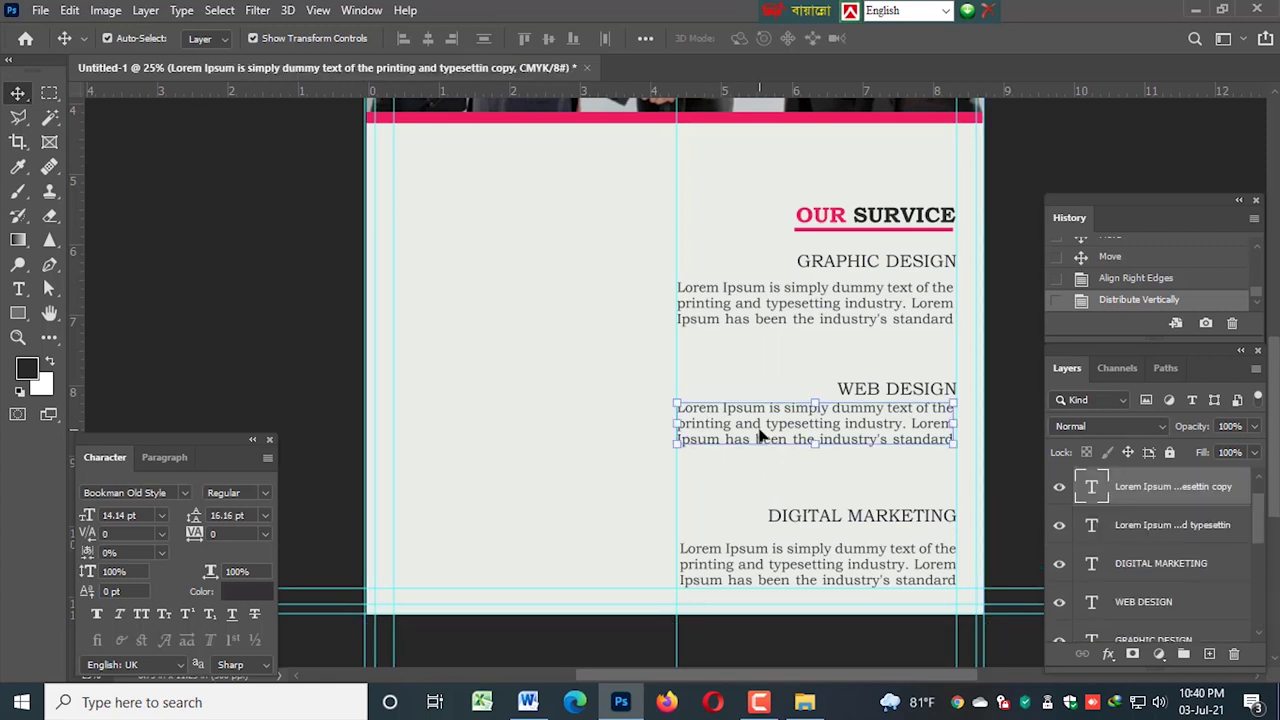
left_click_drag(758, 429, 764, 449)
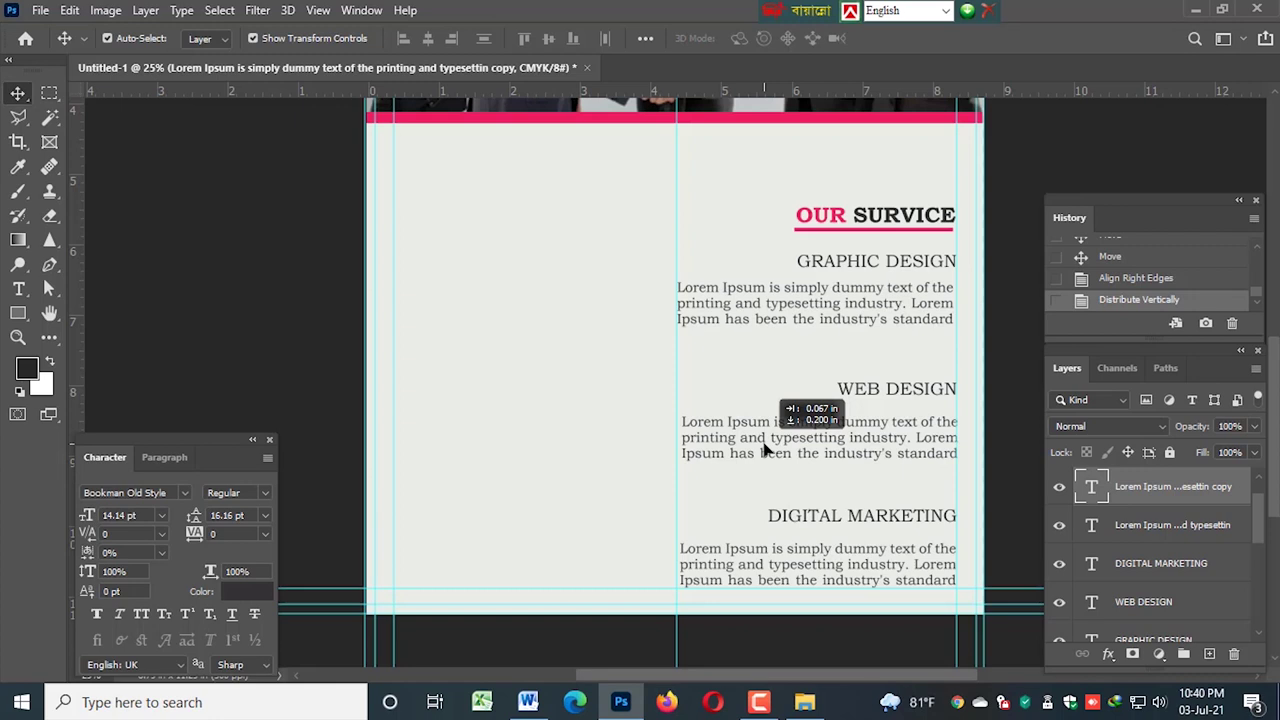
left_click_drag(764, 450, 764, 450)
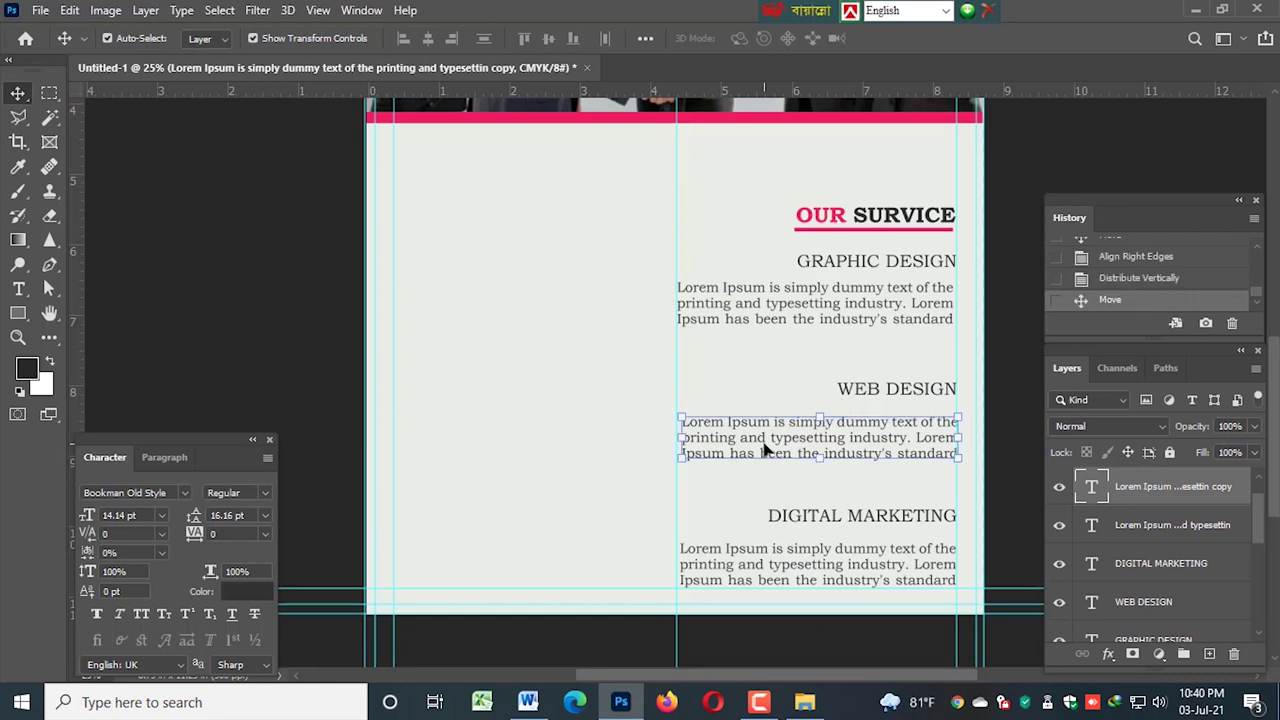
left_click(778, 318, "shift")
left_click(786, 567, "shift")
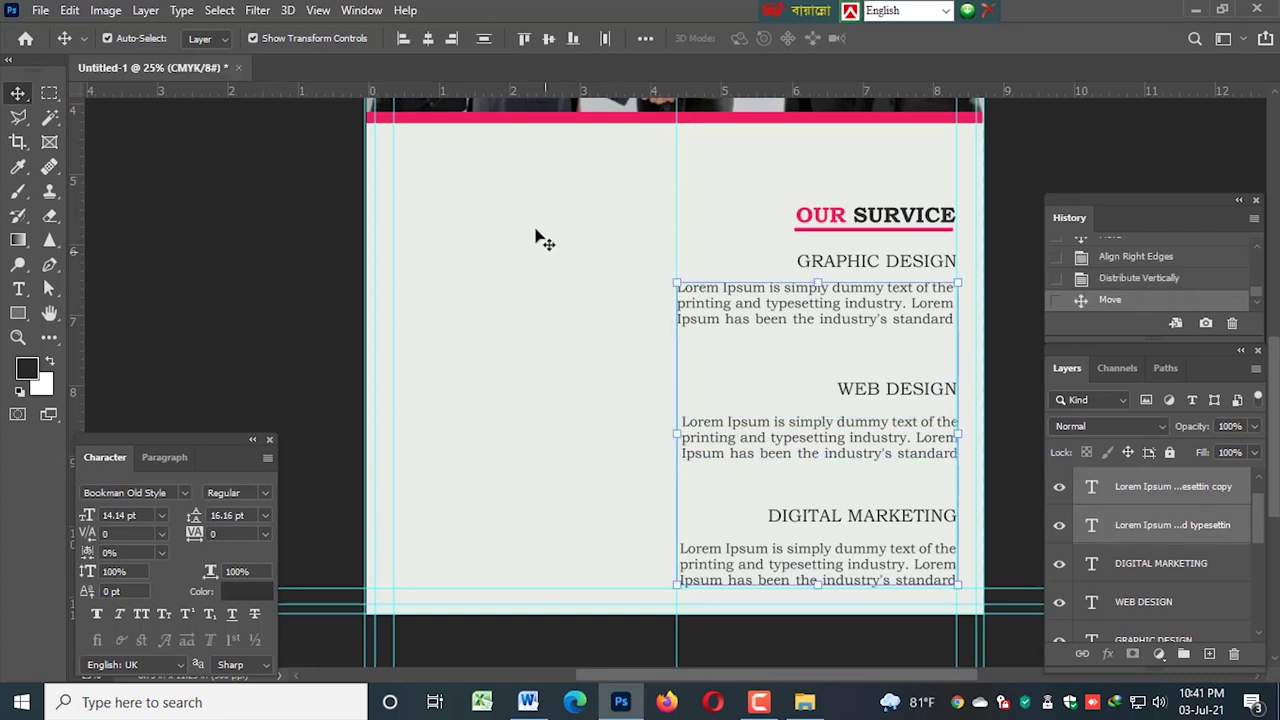
left_click(484, 39)
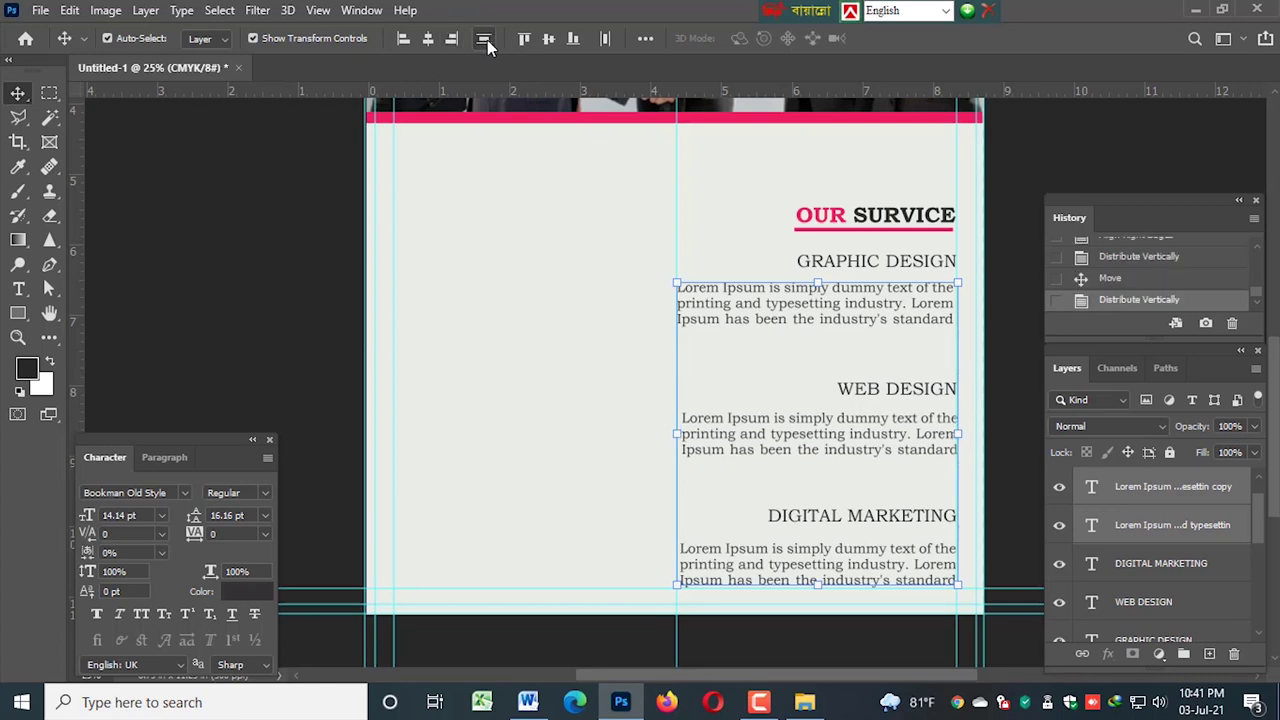
left_click(578, 385)
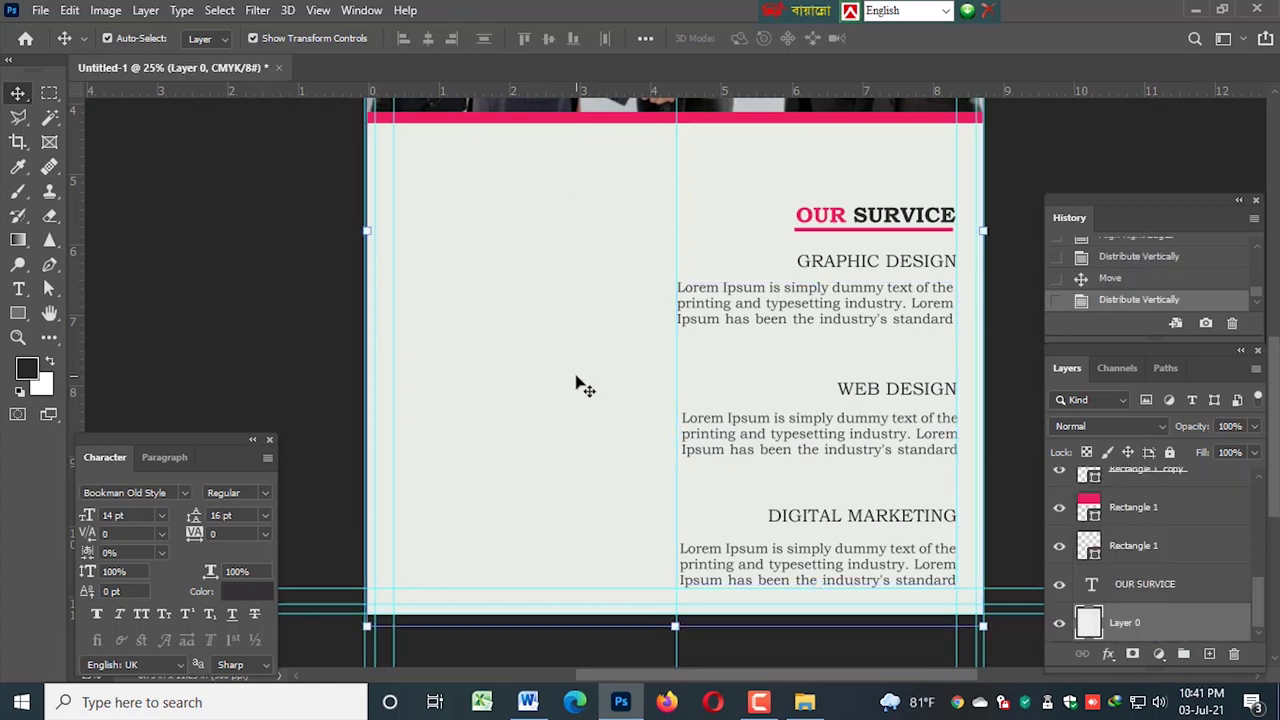
- Select the word GRAPHIC in the GRAPHIC DESIGN heading for recolouring
left_click(873, 262)
left_click(762, 252)
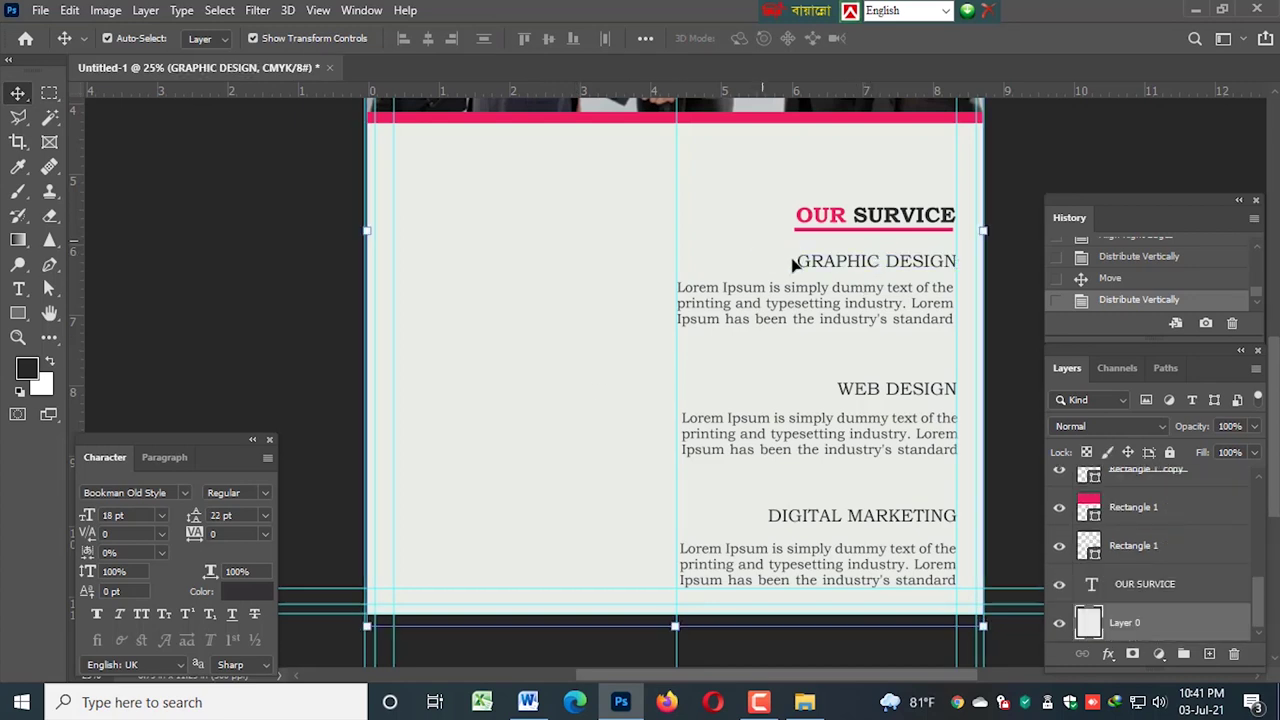
left_click(18, 289)
left_click_drag(880, 261, 793, 262)
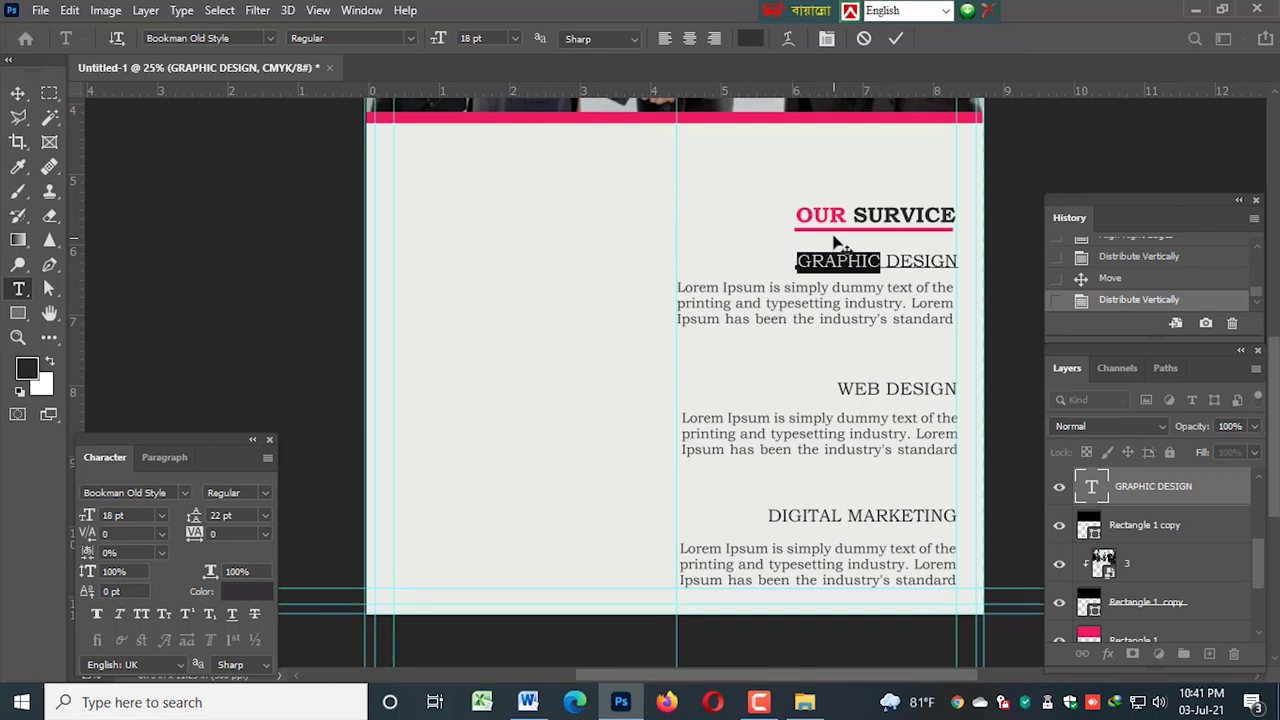
- Colour the word GRAPHIC pink, sampled from the bar under the photo
left_click(750, 38)
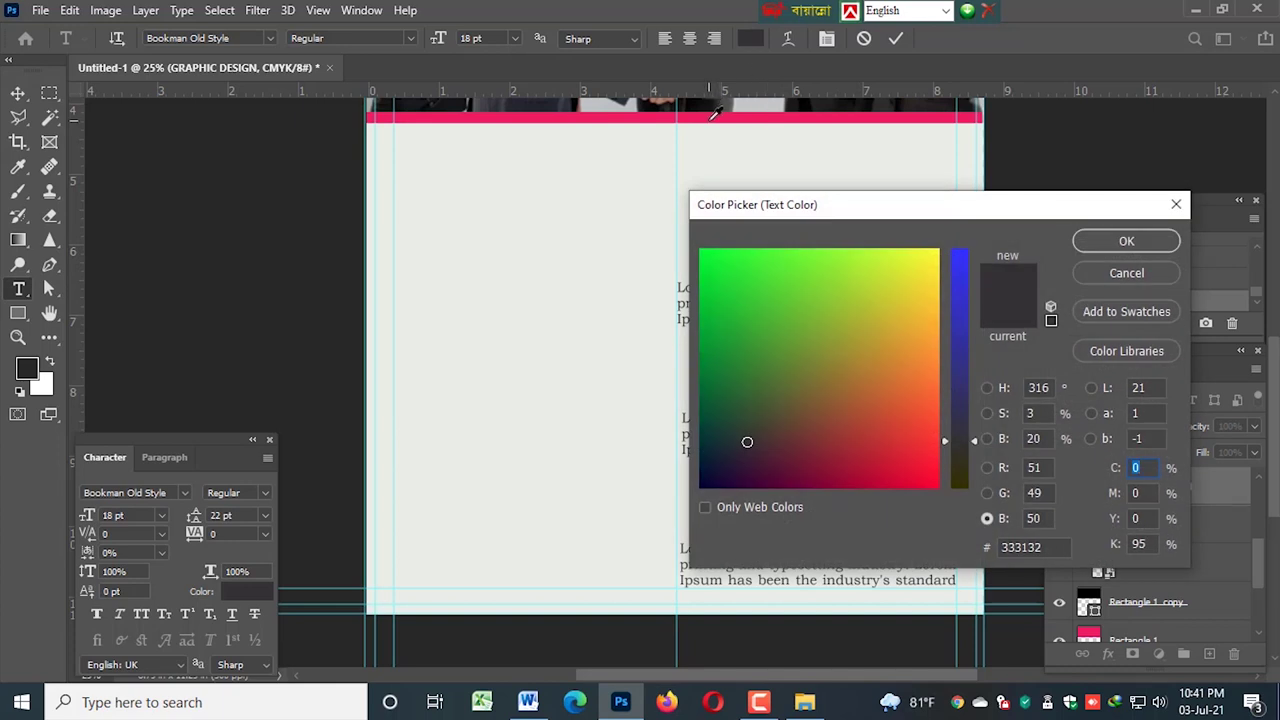
left_click(713, 116)
left_click(1150, 232)
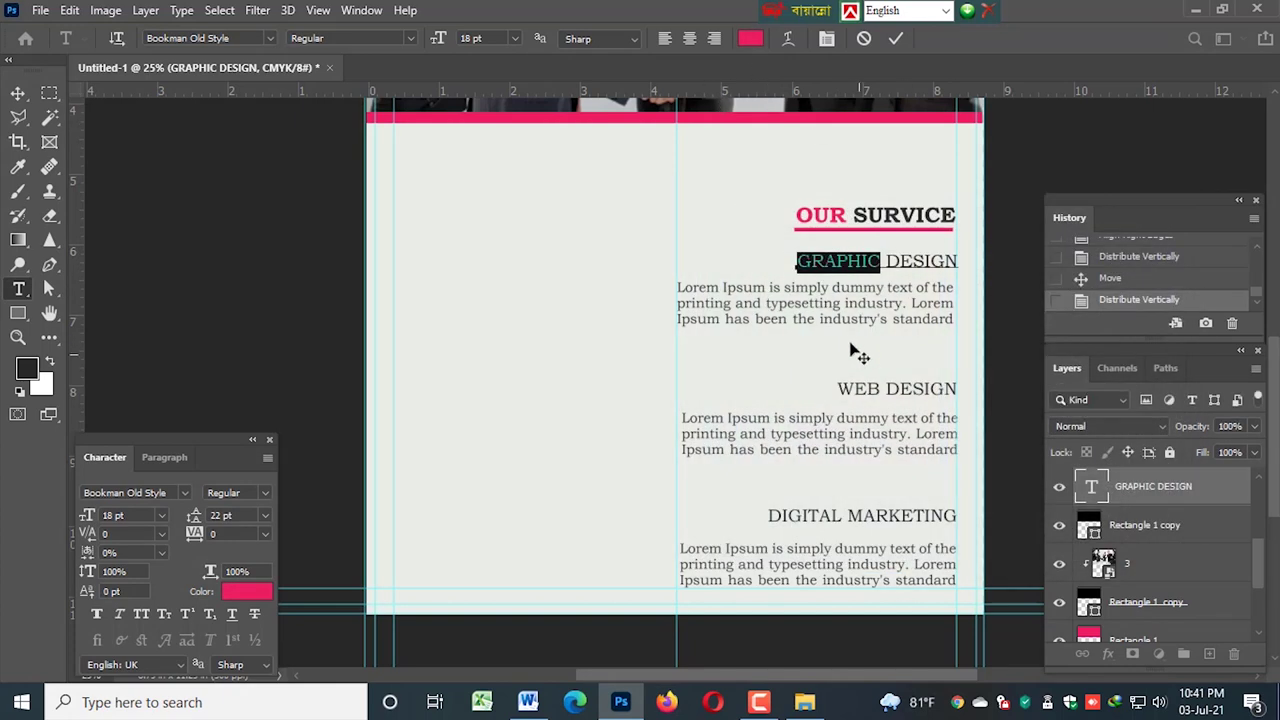
left_click(895, 38)
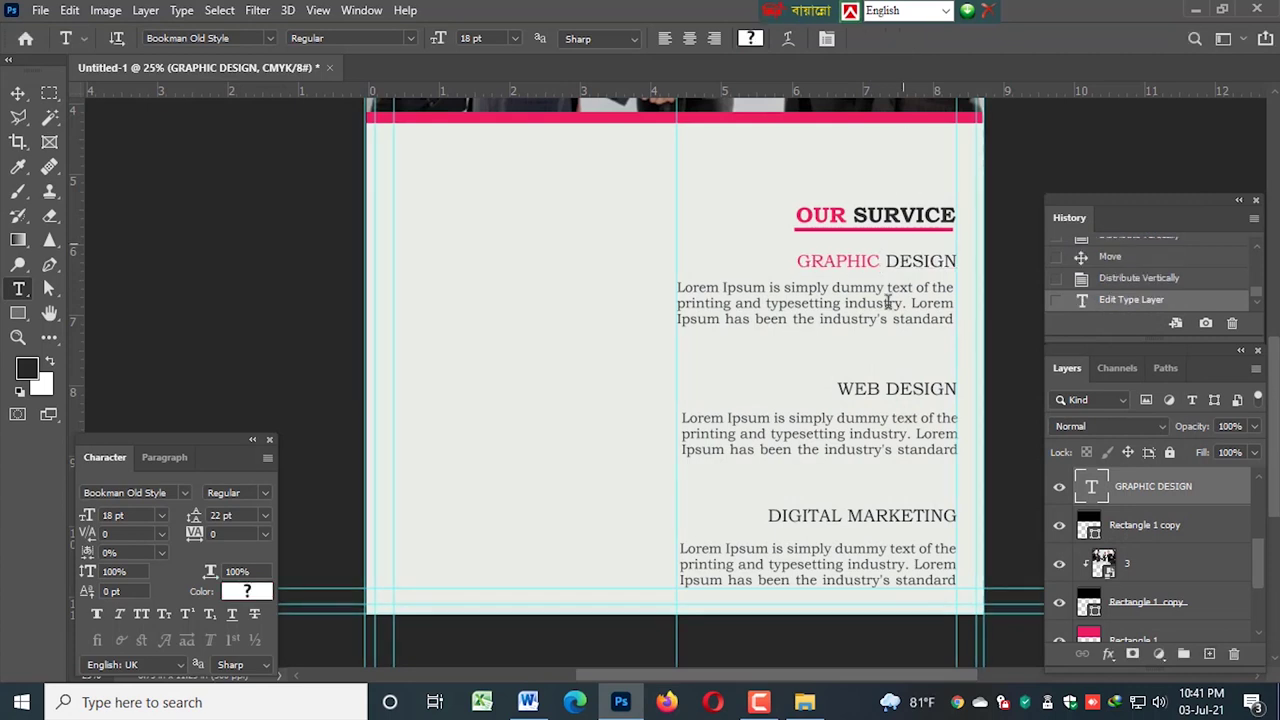
- Colour the word WEB the same bar pink
left_click_drag(882, 393, 835, 390)
left_click(750, 38)
left_click(662, 113)
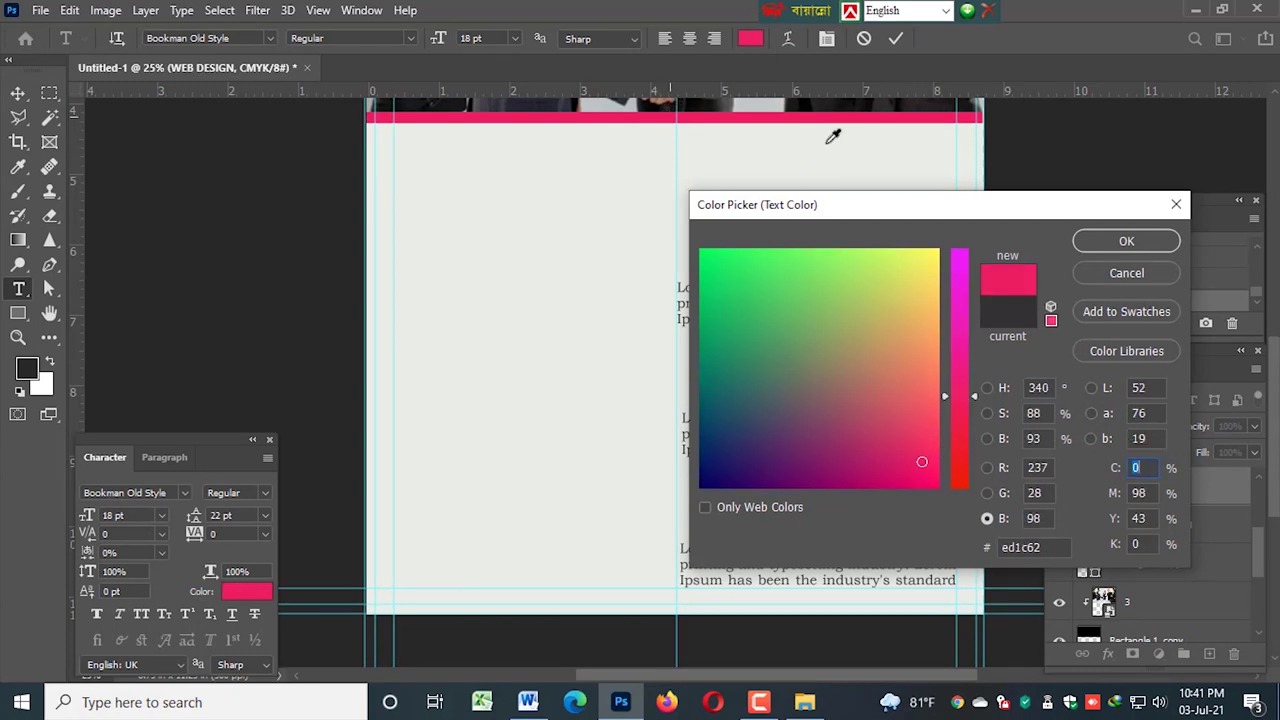
left_click(1112, 243)
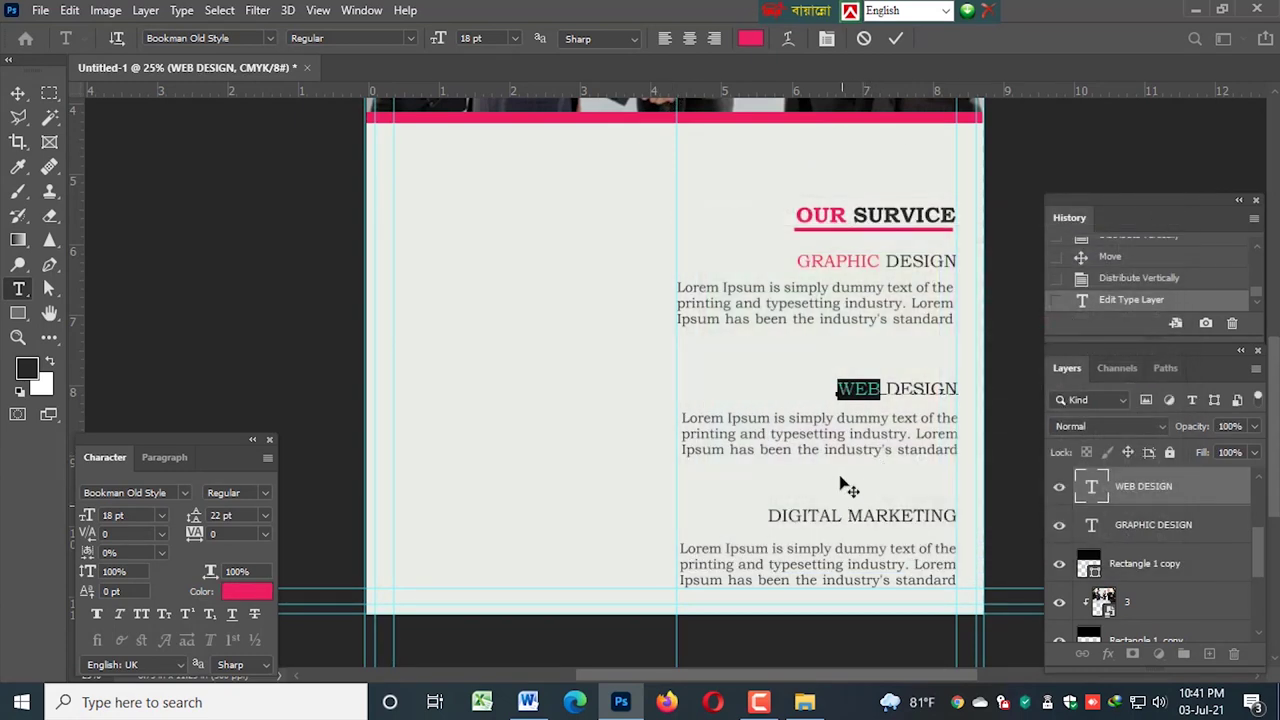
left_click(893, 40)
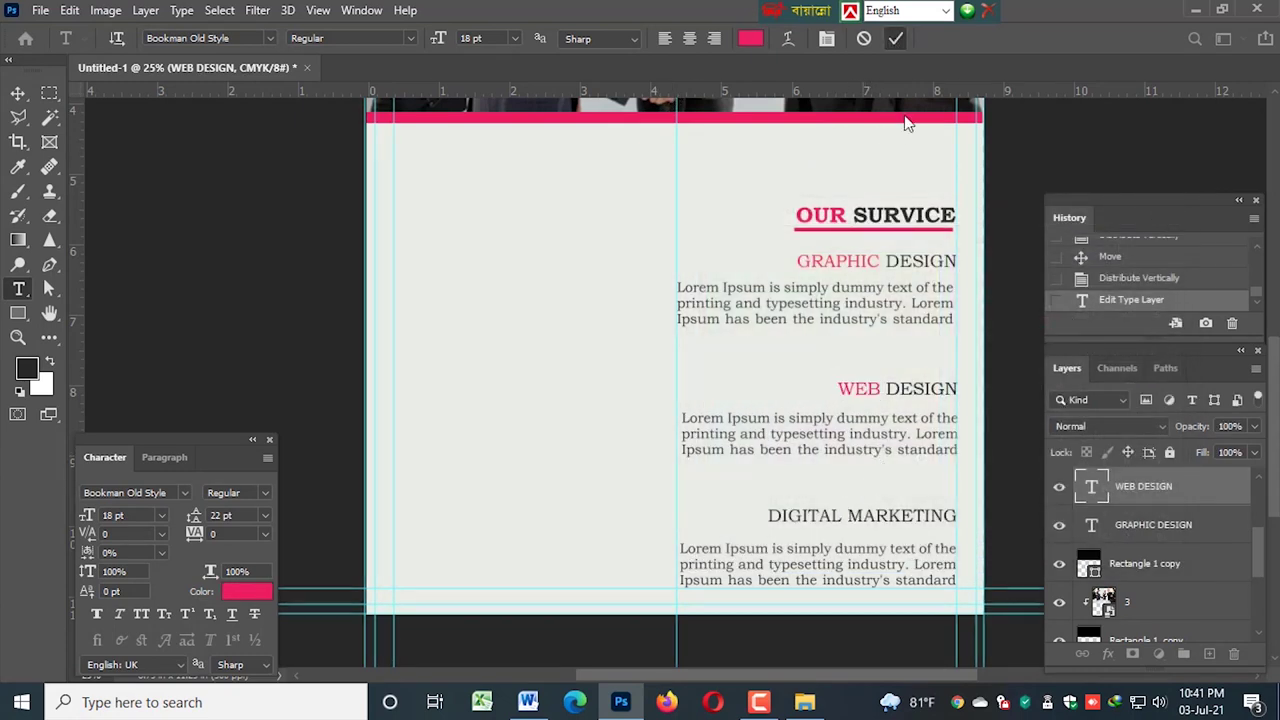
- Colour the word DIGITAL in DIGITAL MARKETING the same bar pink
left_click(843, 516)
left_click_drag(843, 516, 767, 516)
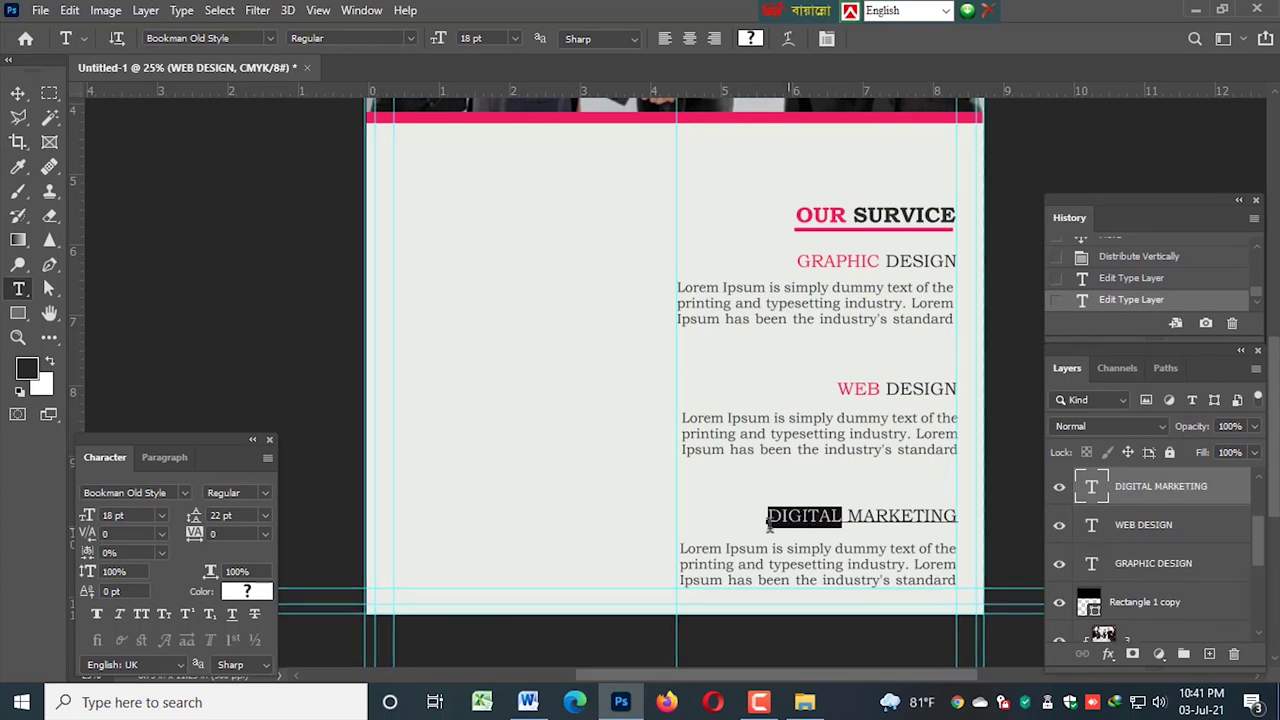
left_click(750, 39)
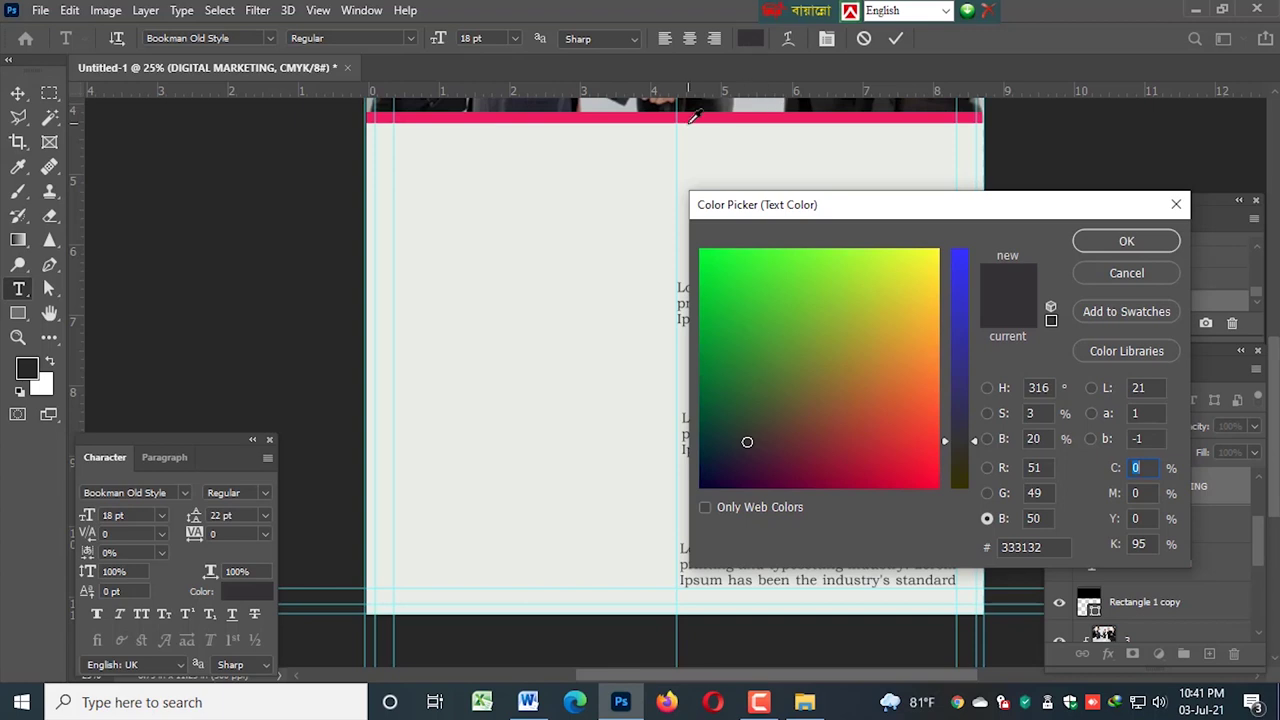
left_click(690, 116)
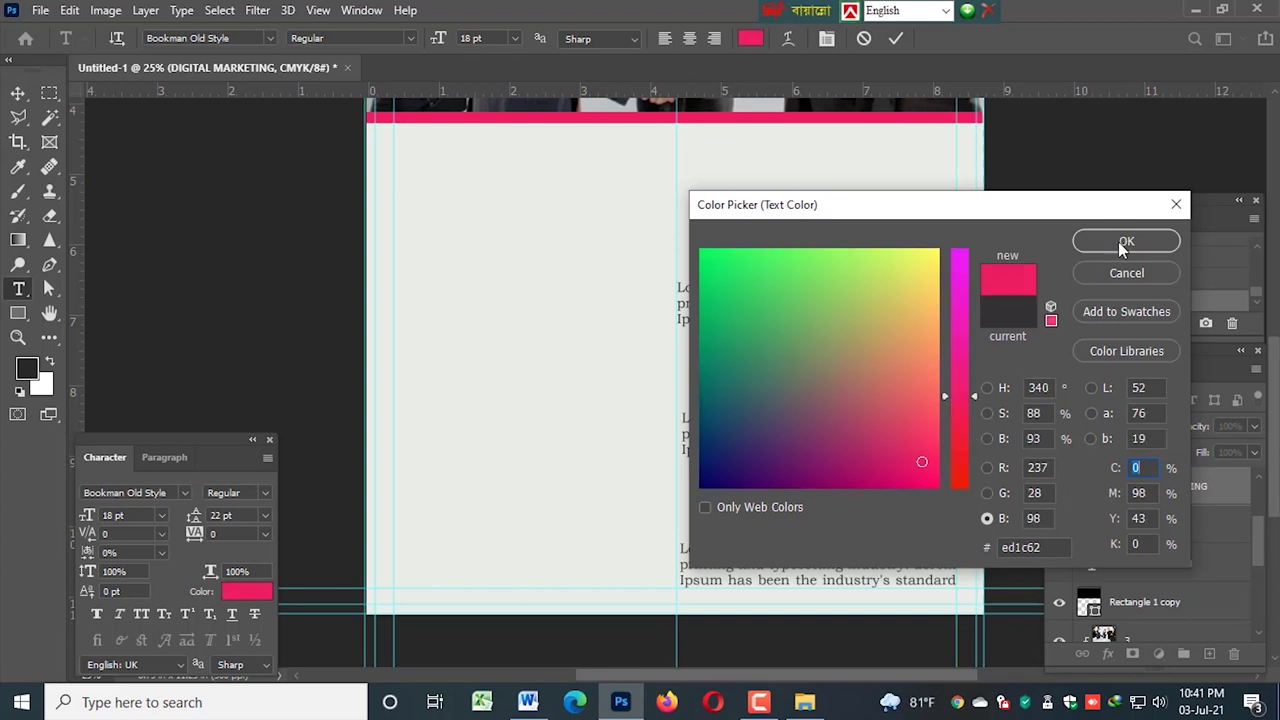
left_click(1121, 242)
left_click(895, 38)
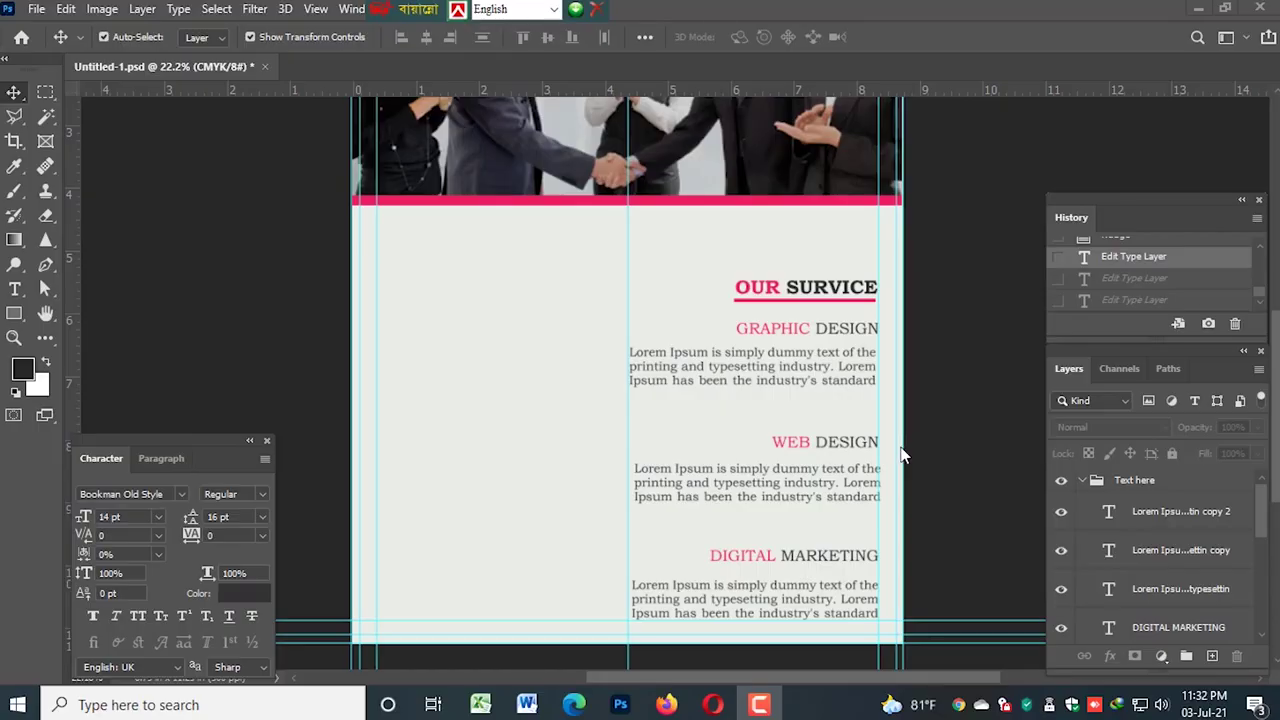
- Shorten the GRAPHIC DESIGN paragraph's third line to 'dummy text ever since the'
left_click(733, 377)
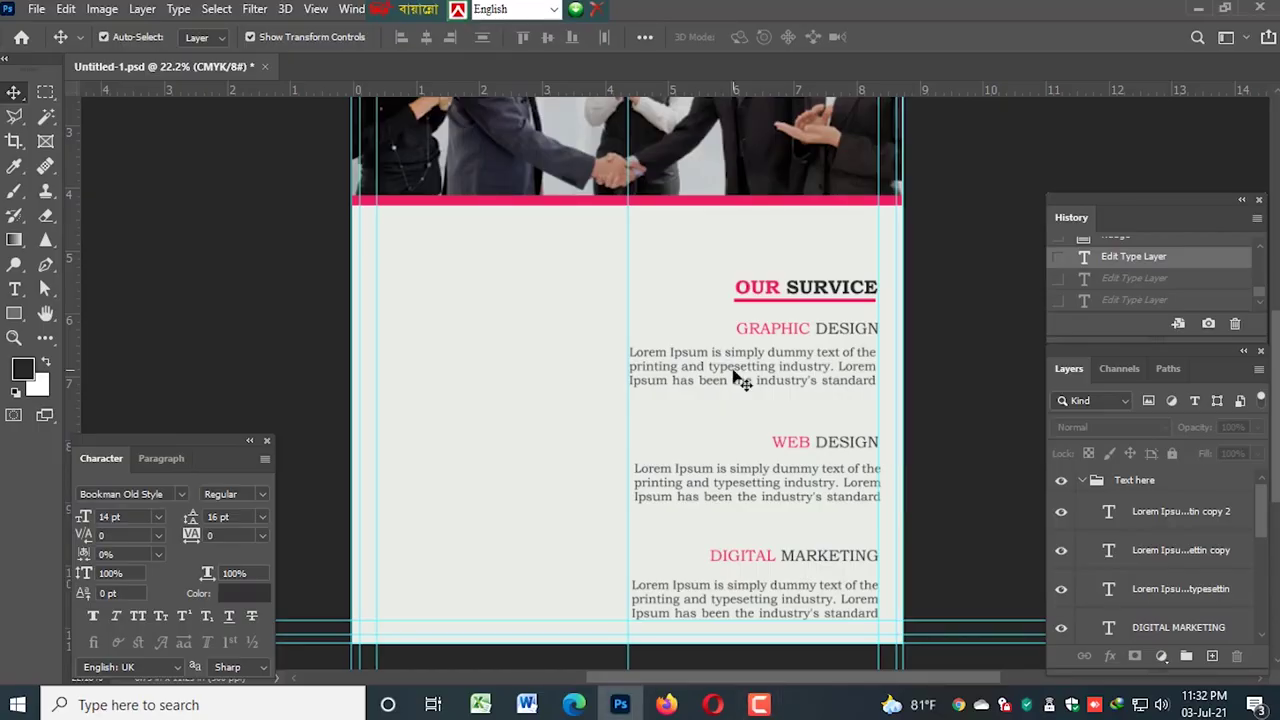
left_click(17, 290)
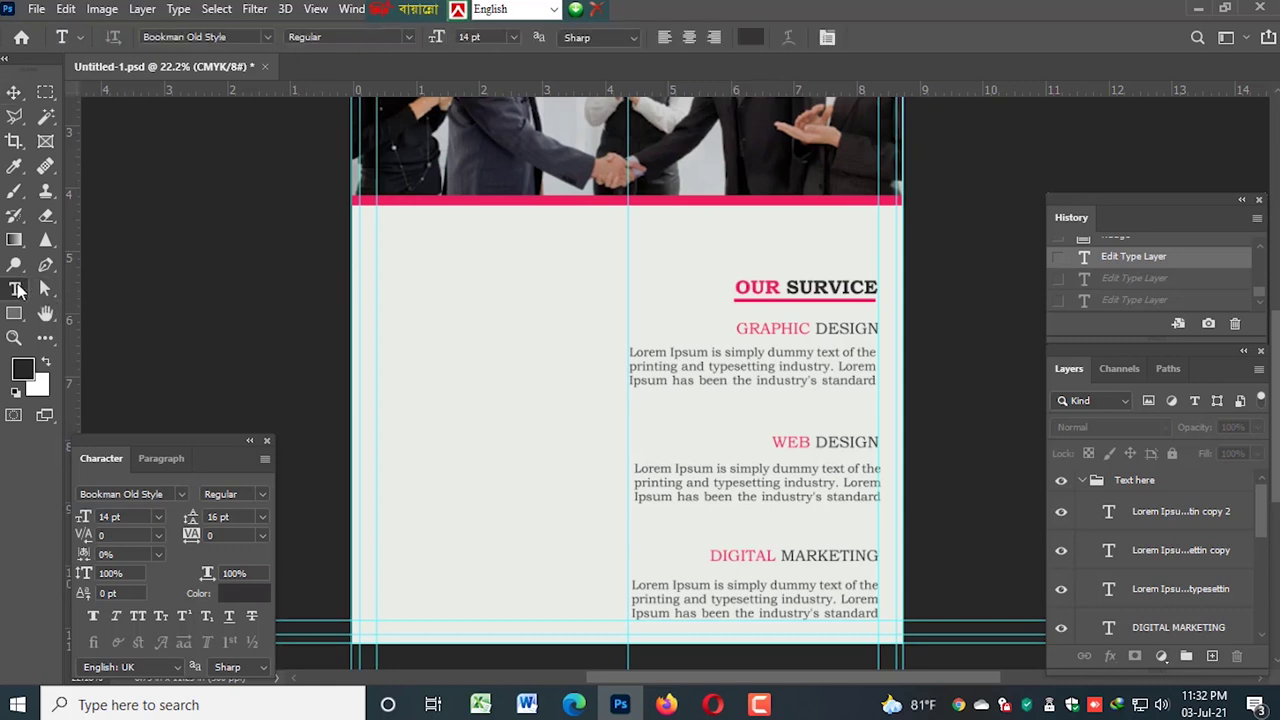
left_click(698, 379)
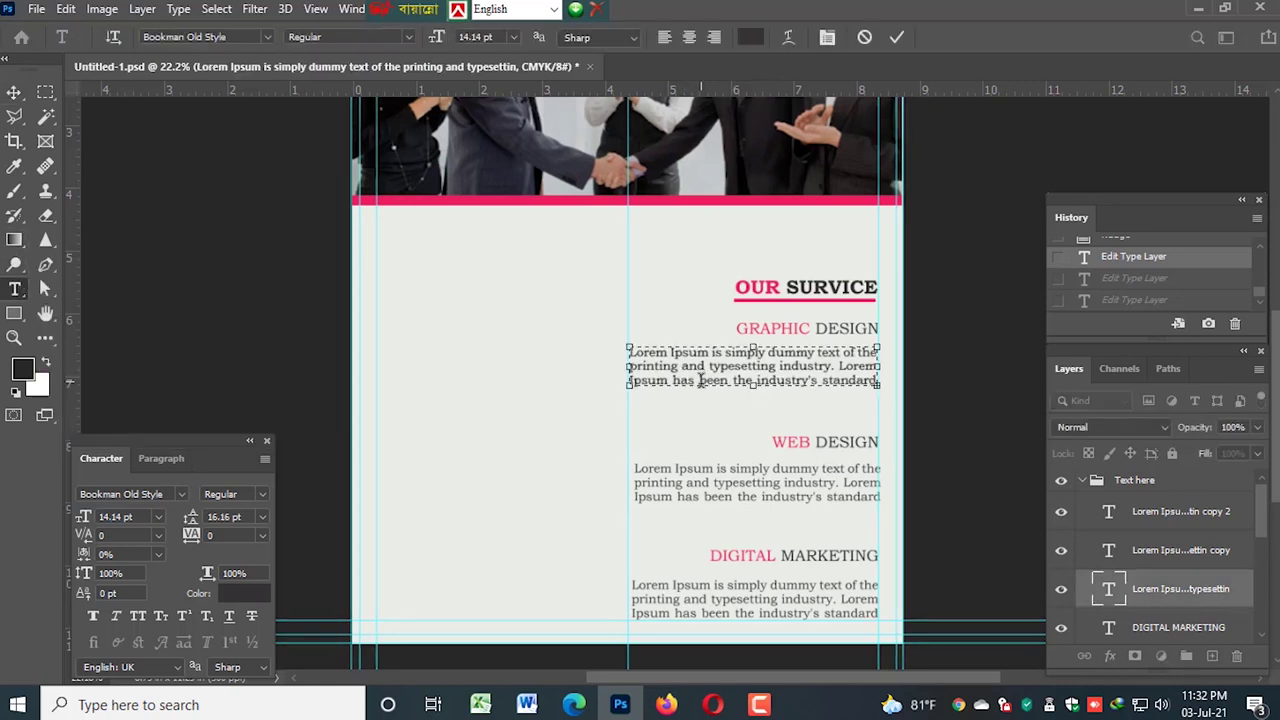
left_click_drag(731, 387, 730, 393)
left_click_drag(754, 386, 645, 383)
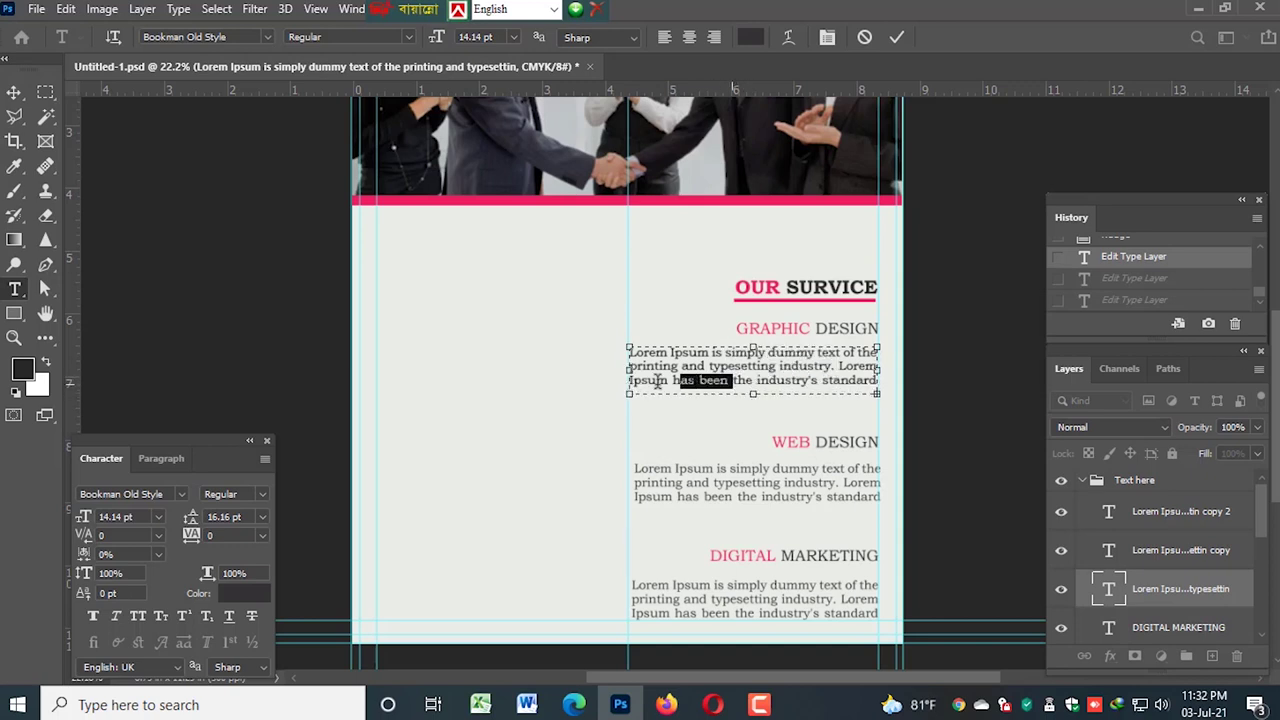
key("BackSpace")
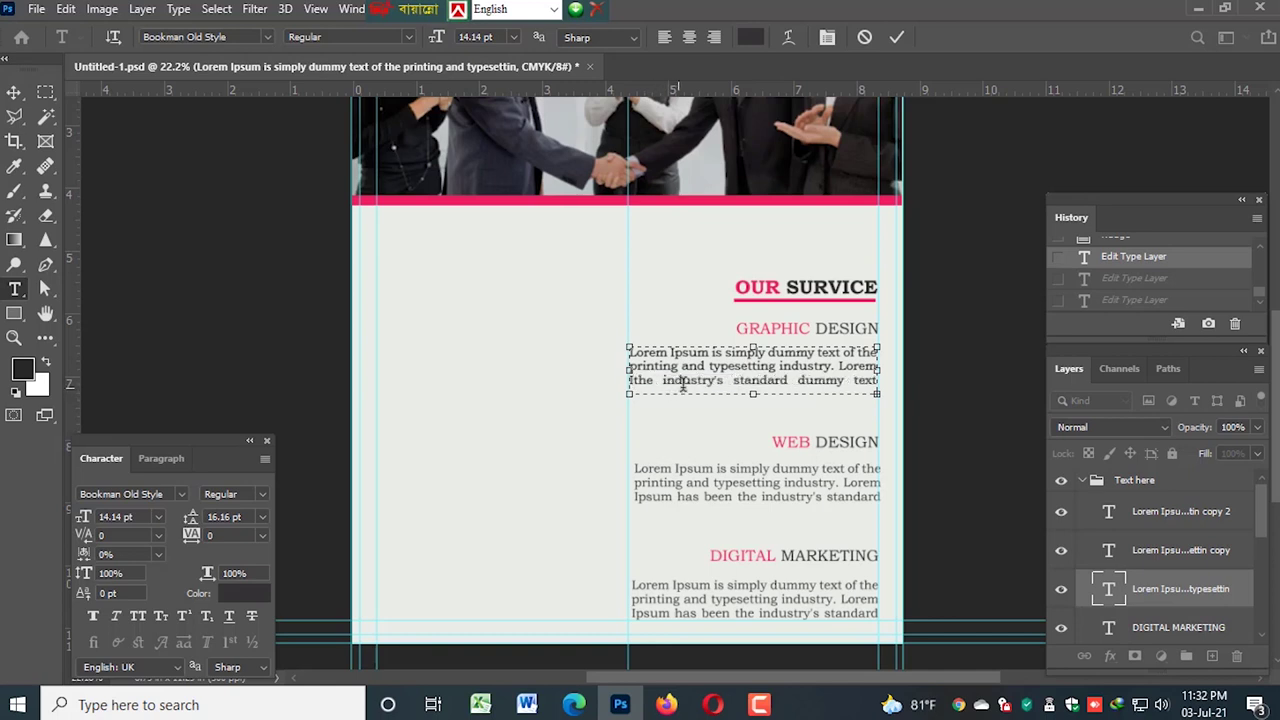
left_click_drag(688, 383, 630, 384)
key("BackSpace")
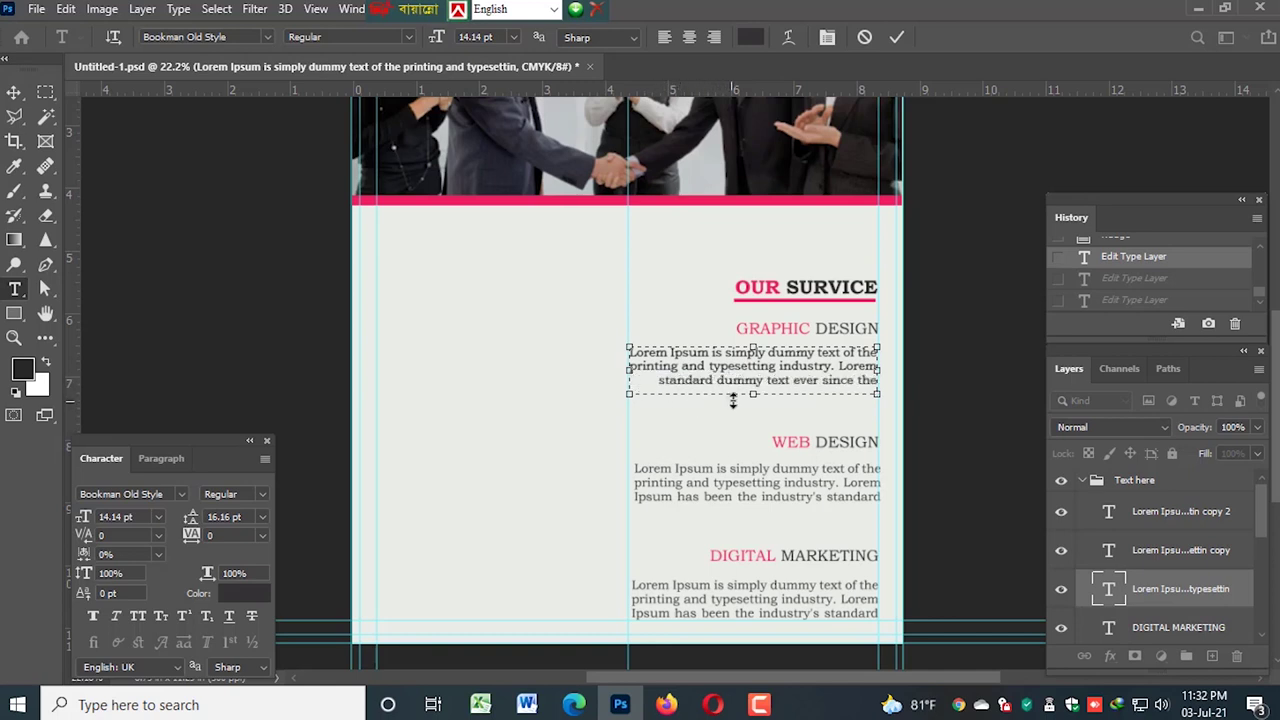
left_click_drag(754, 393, 754, 389)
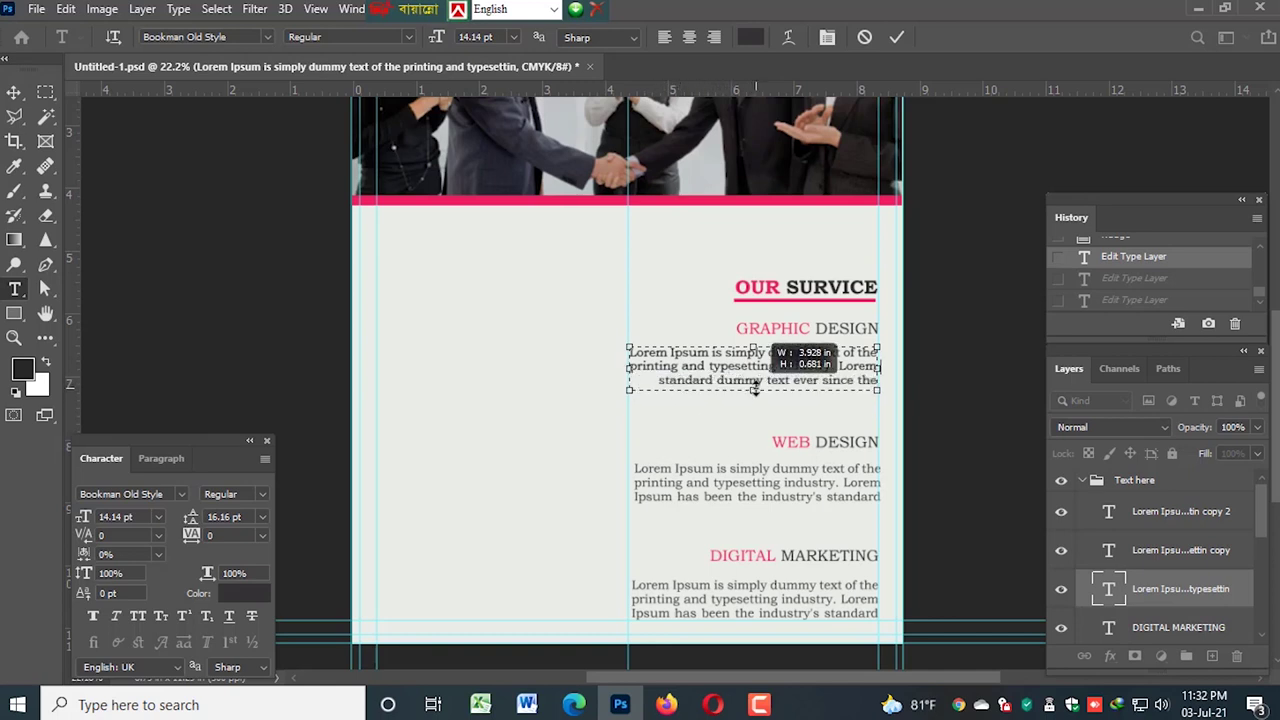
left_click_drag(716, 383, 655, 384)
key("BackSpace")
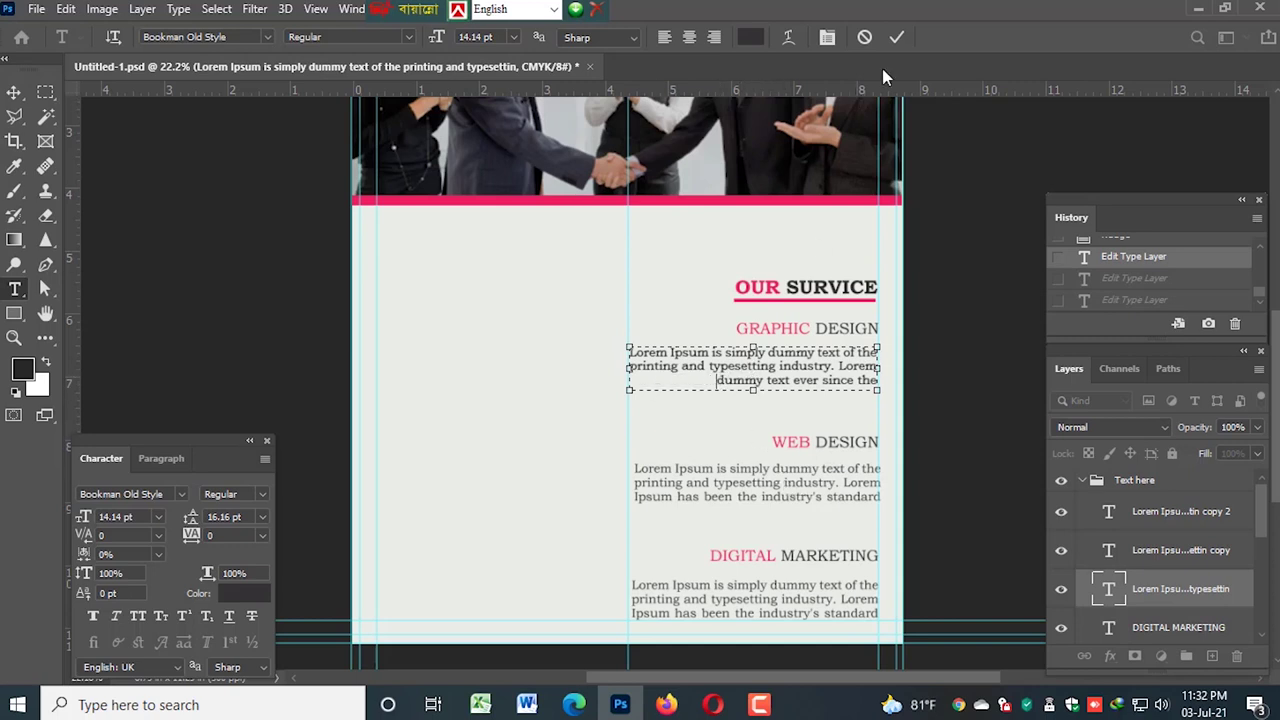
left_click(896, 37)
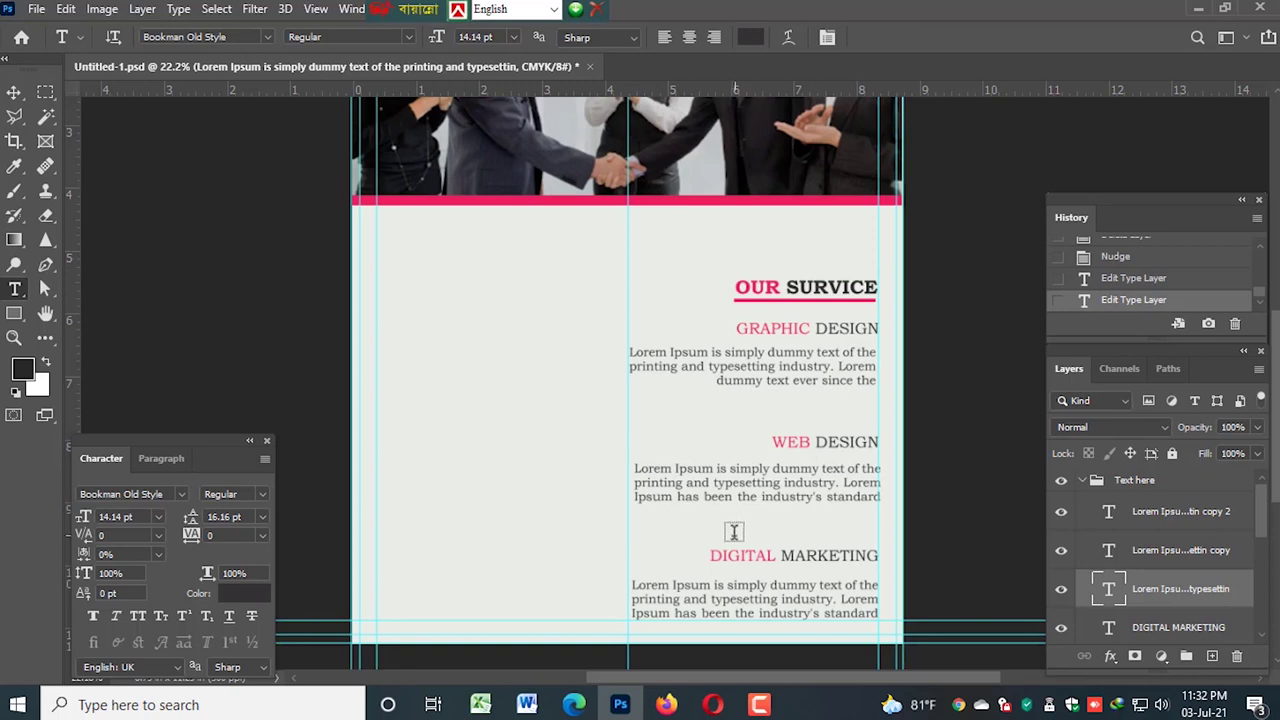
- Delete 'Ipsum has been' and 'the industry's' from the WEB DESIGN paragraph's third line, then select 'standard'
left_click(733, 491)
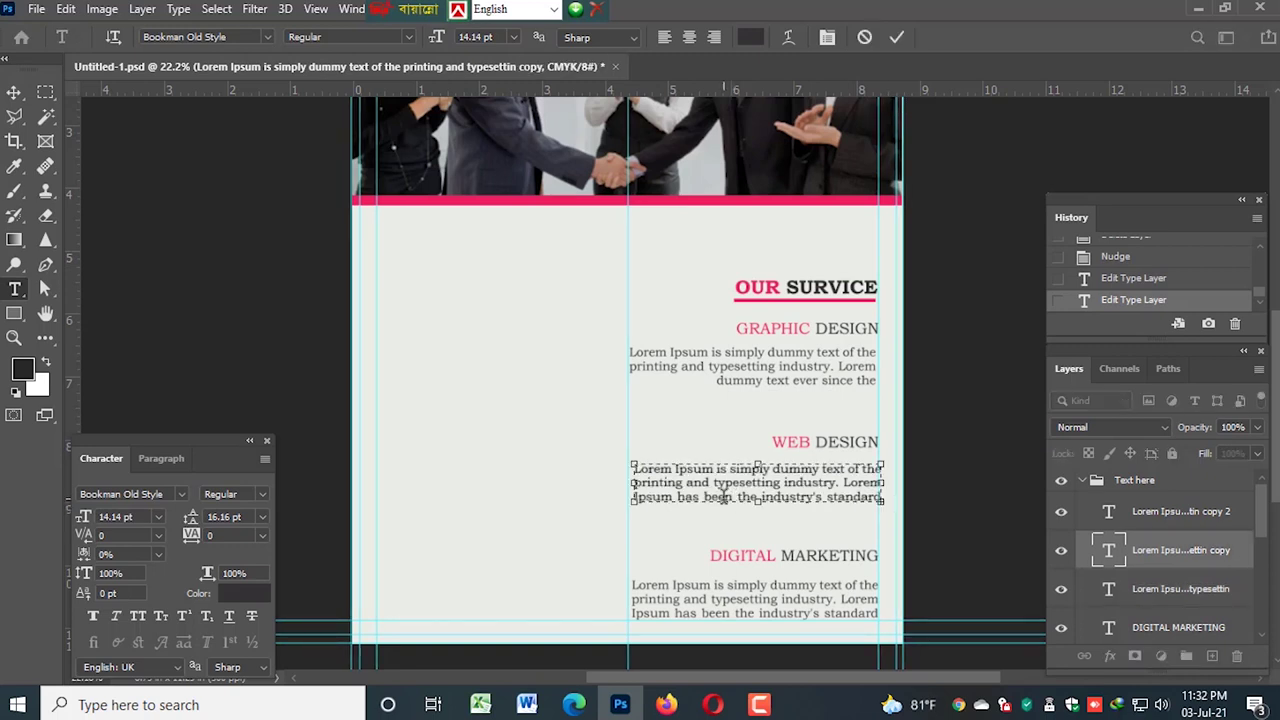
left_click_drag(737, 496, 634, 497)
key("BackSpace")
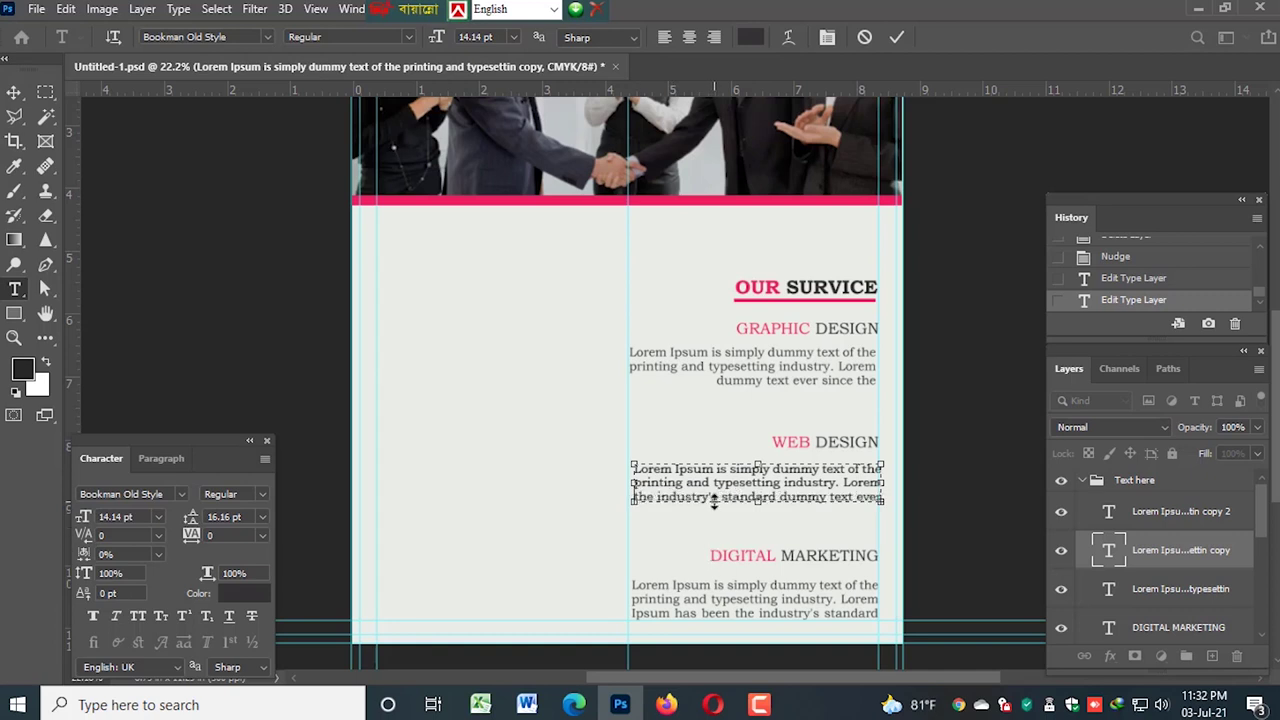
left_click_drag(720, 496, 630, 497)
key("BackSpace")
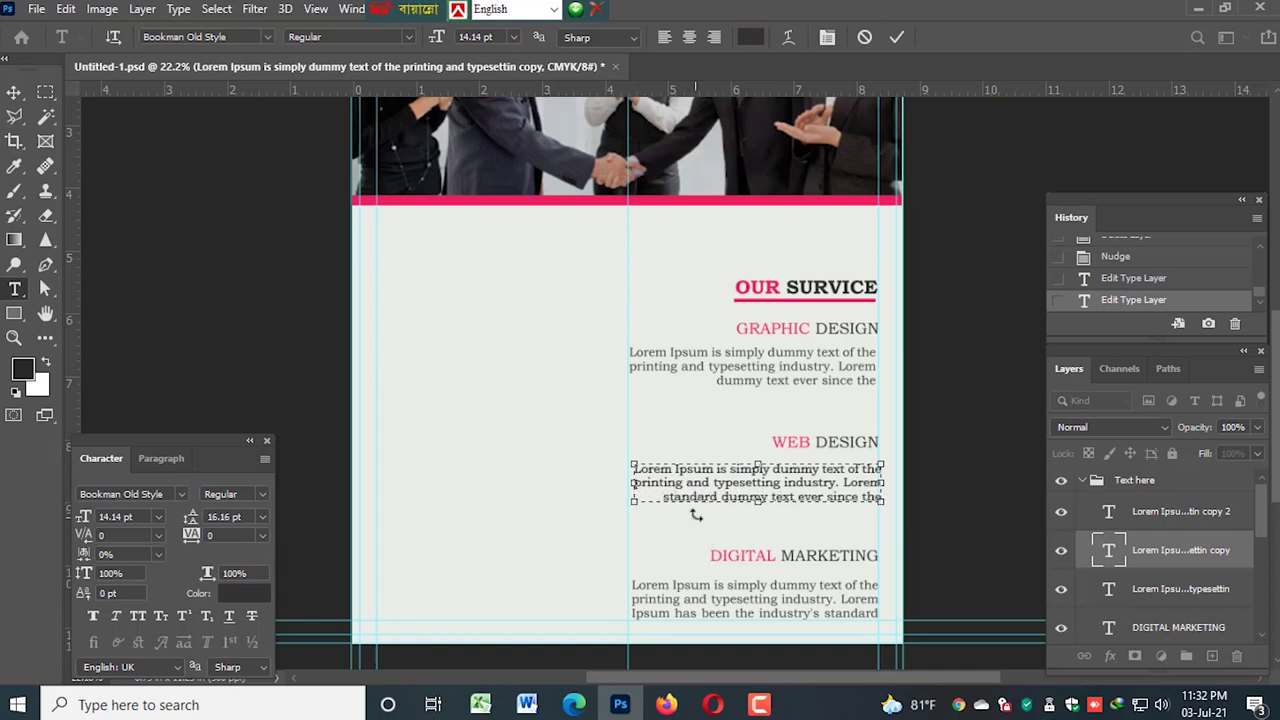
left_click_drag(722, 496, 663, 497)
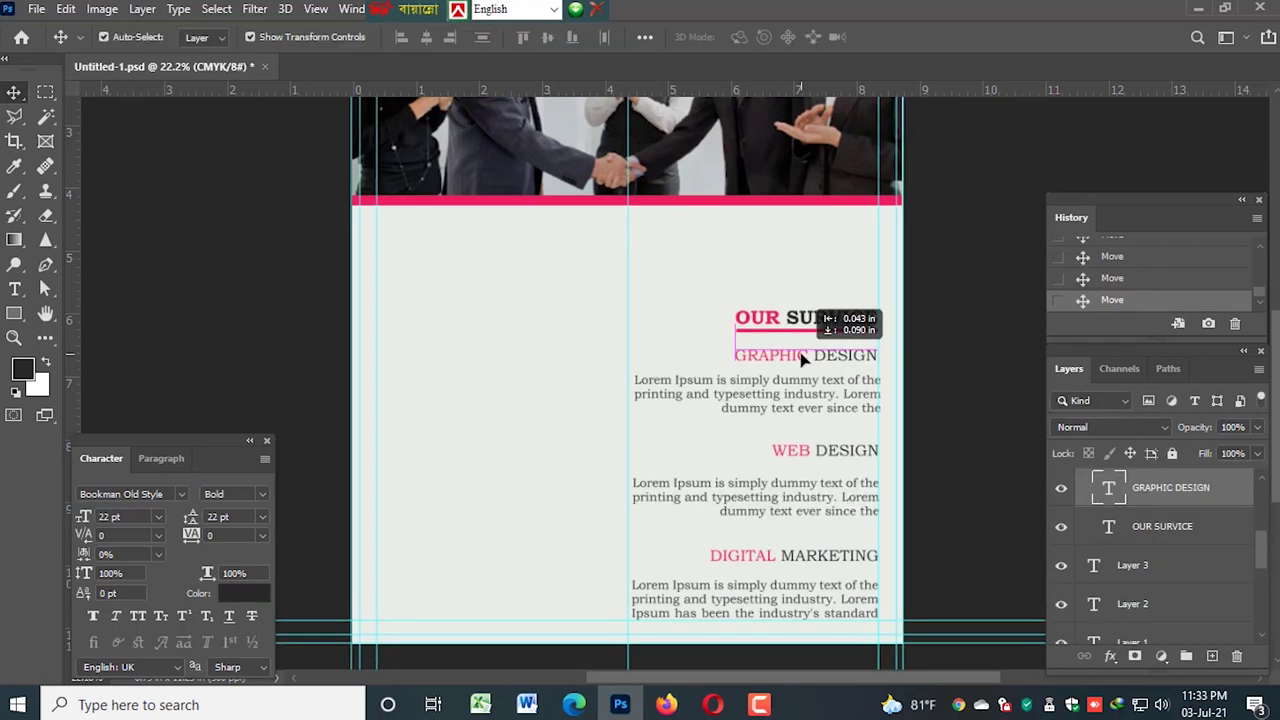
- Right-align and evenly distribute the three service headings below OUR SURVICE
left_click_drag(802, 359, 802, 359)
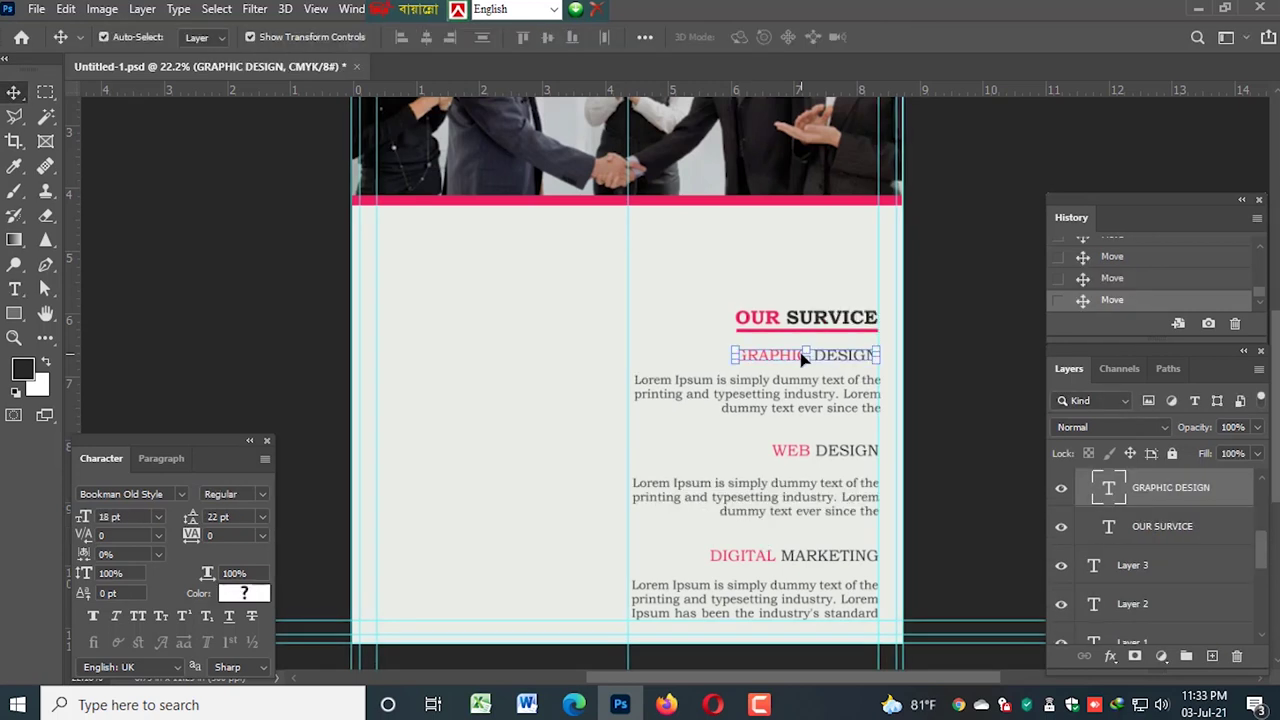
left_click(806, 451, "shift")
left_click(794, 561, "shift")
left_click(450, 37)
left_click(483, 40)
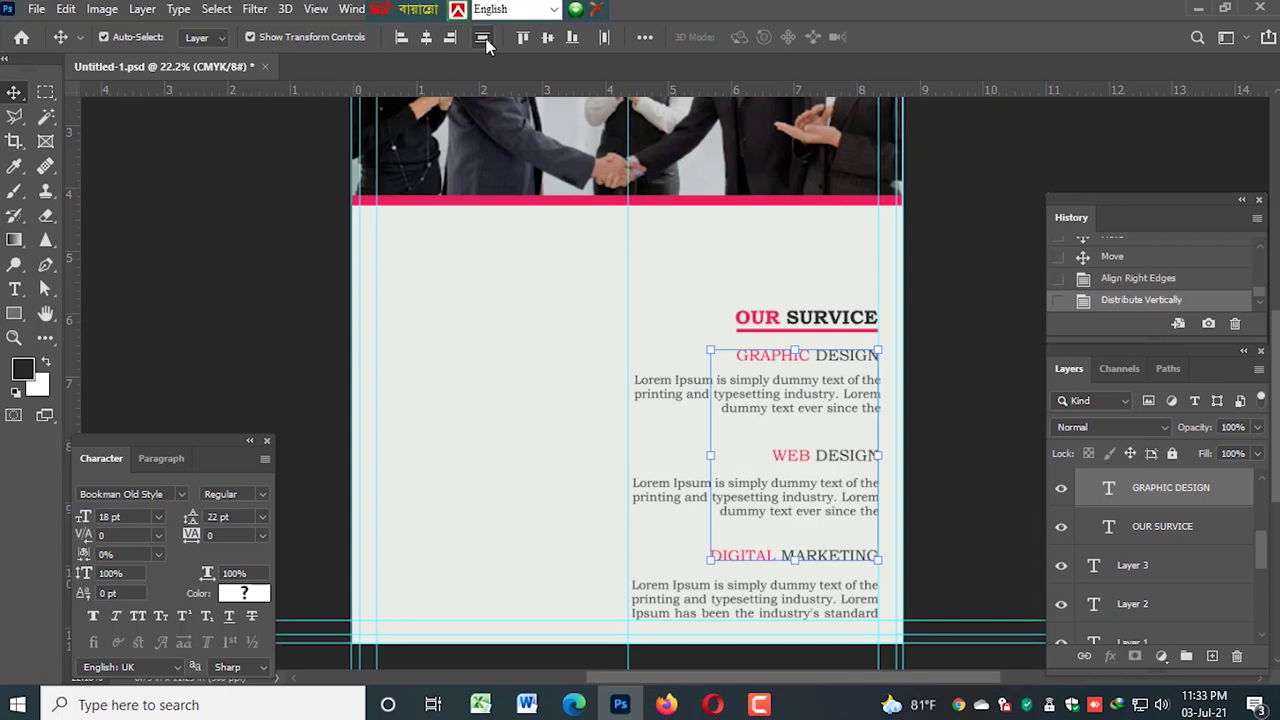
left_click(483, 40)
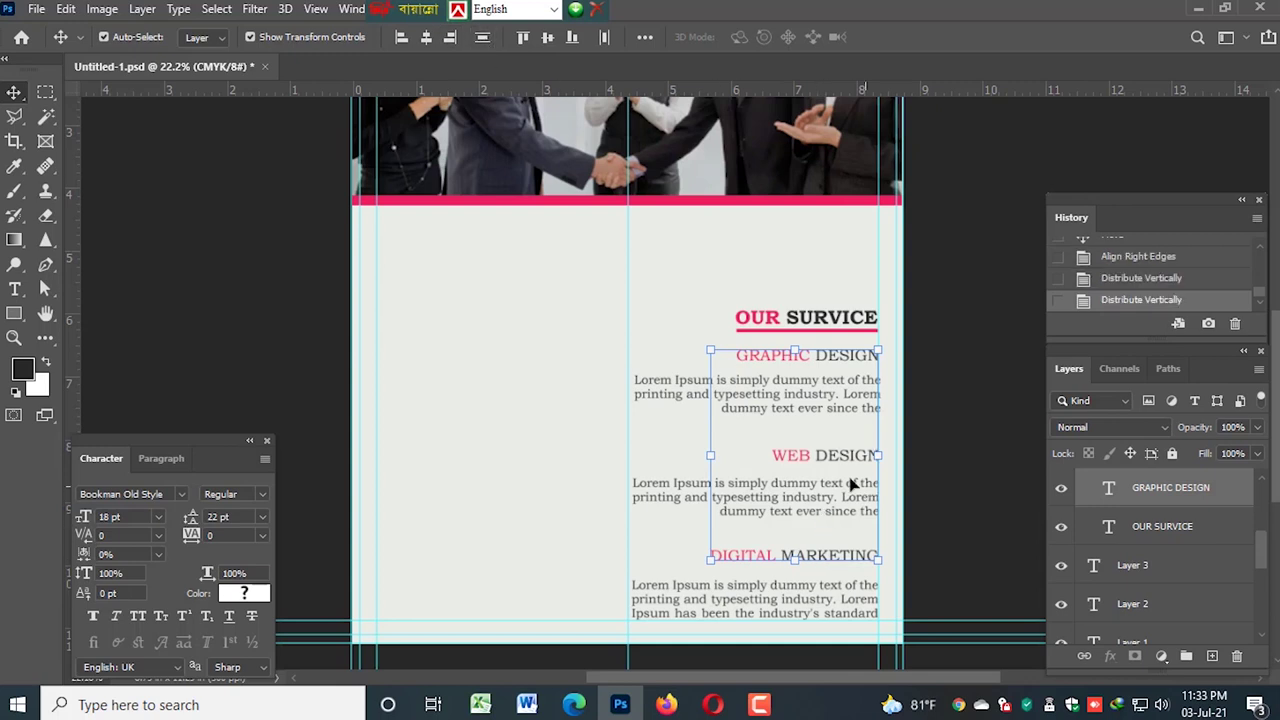
left_click(946, 430)
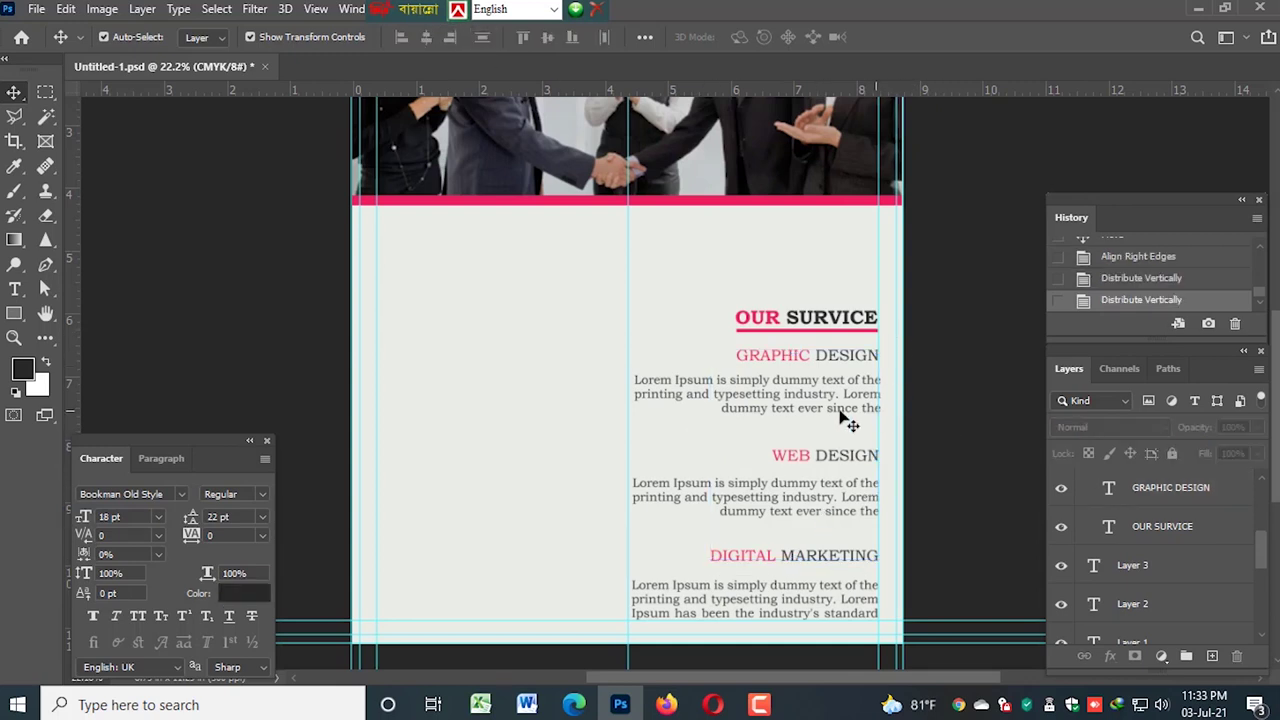
- Right-align and evenly distribute the three Lorem Ipsum paragraphs
left_click(815, 400)
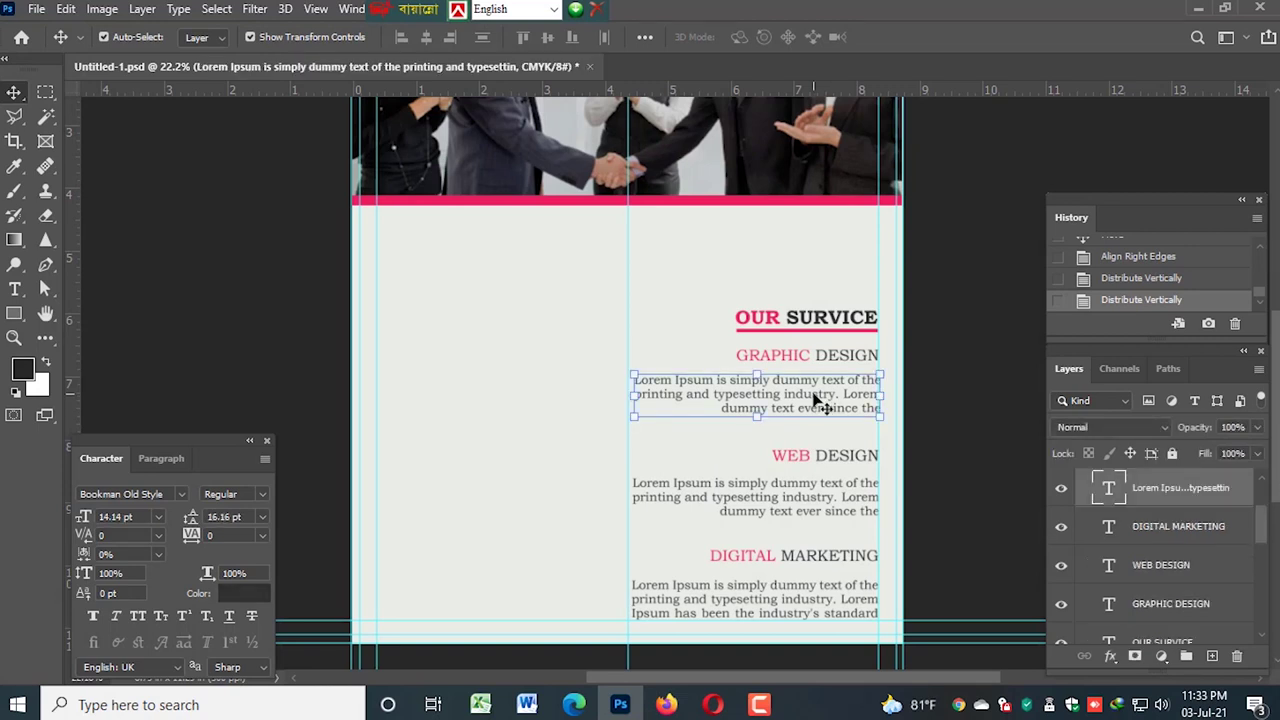
left_click_drag(815, 400, 810, 398)
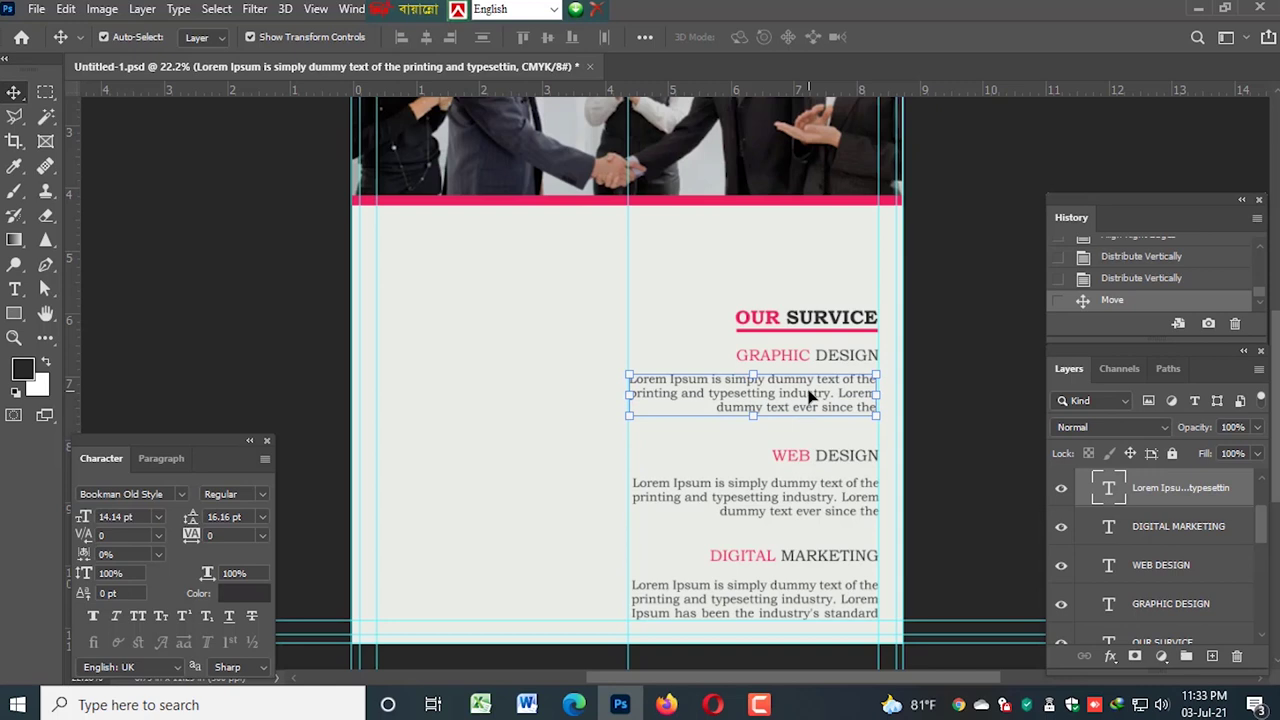
left_click(784, 510, "shift")
left_click(777, 605, "shift")
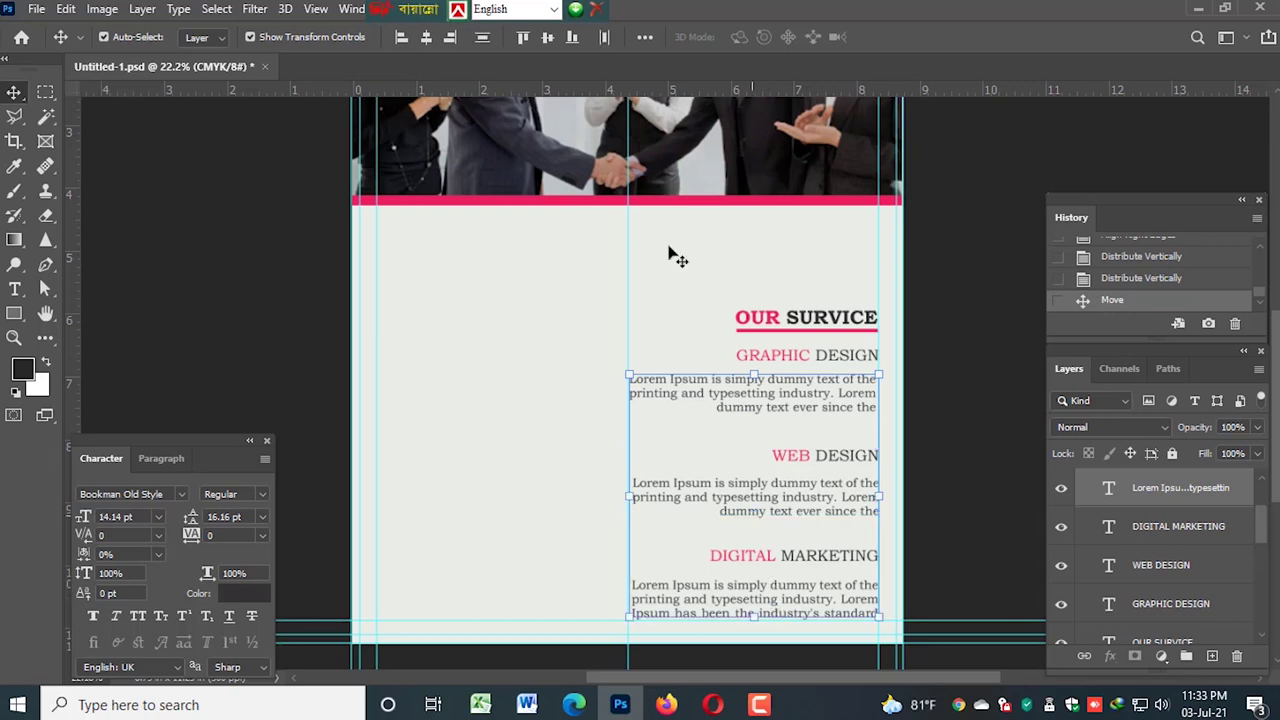
left_click(451, 40)
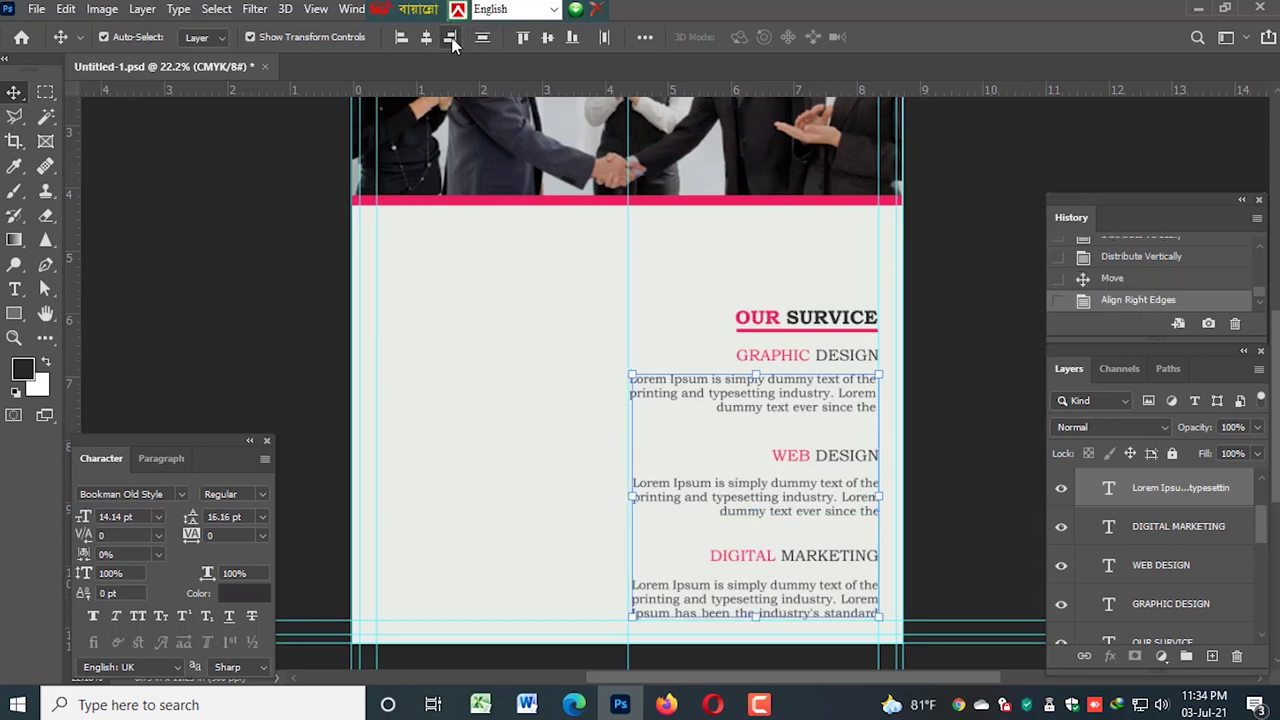
left_click(482, 40)
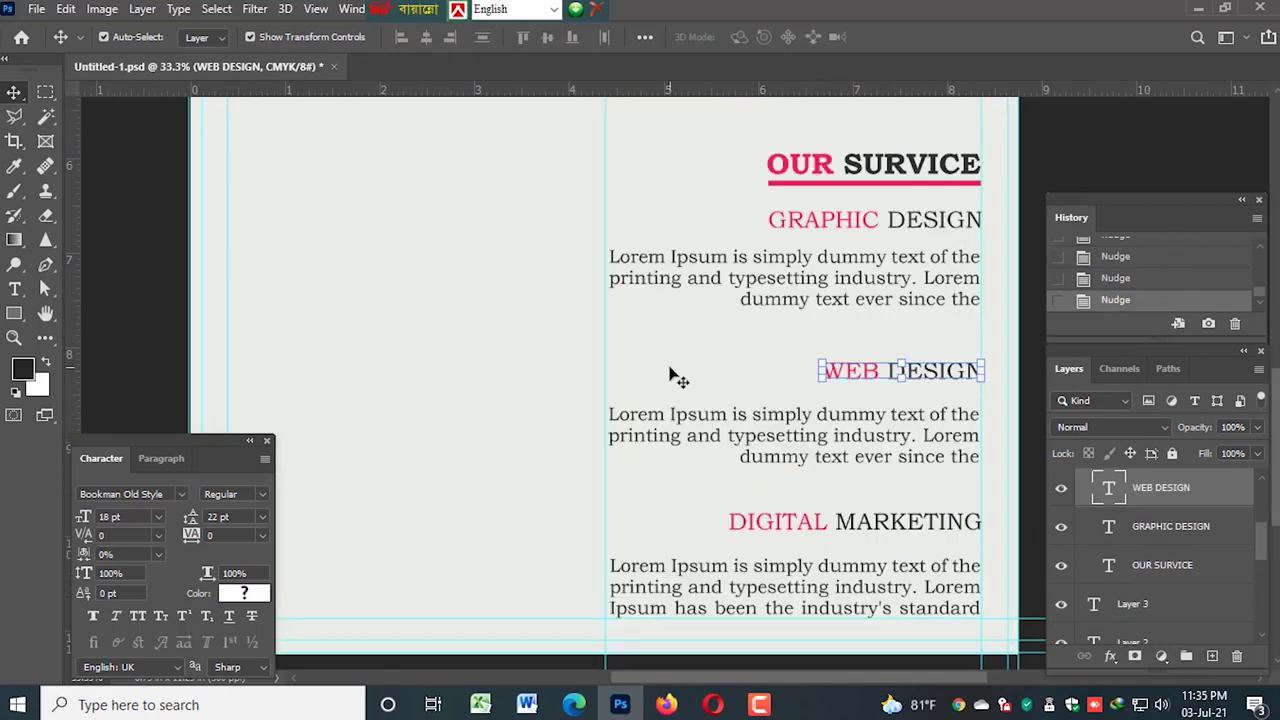
- Delete the vertical guide running through the middle of the page
left_click(671, 374)
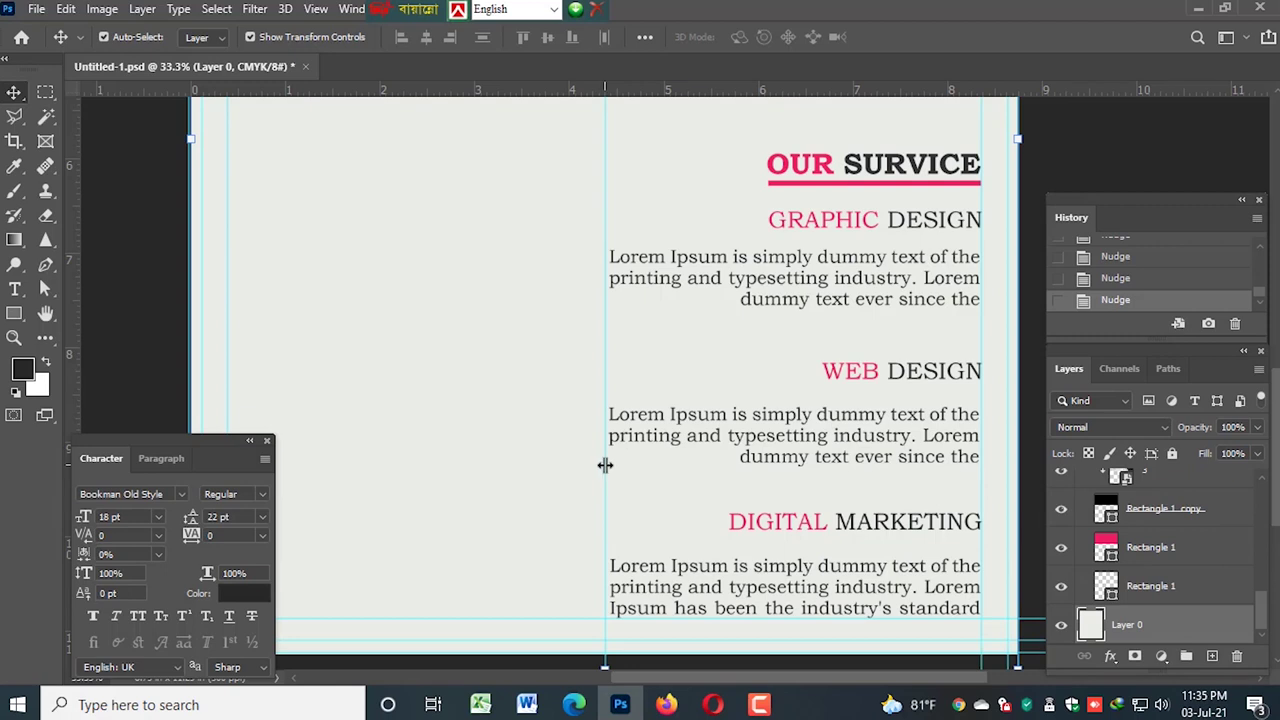
left_click_drag(605, 465, 40, 325)
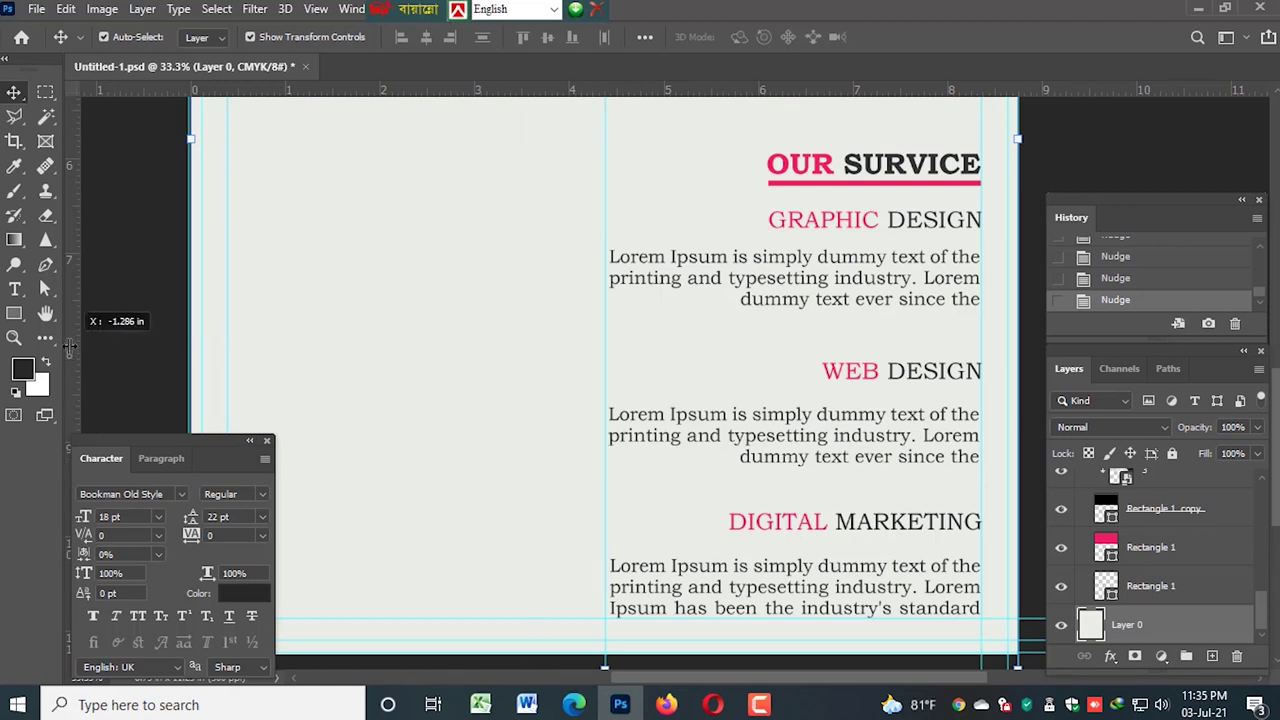
scroll(482, 411, "up", 2)
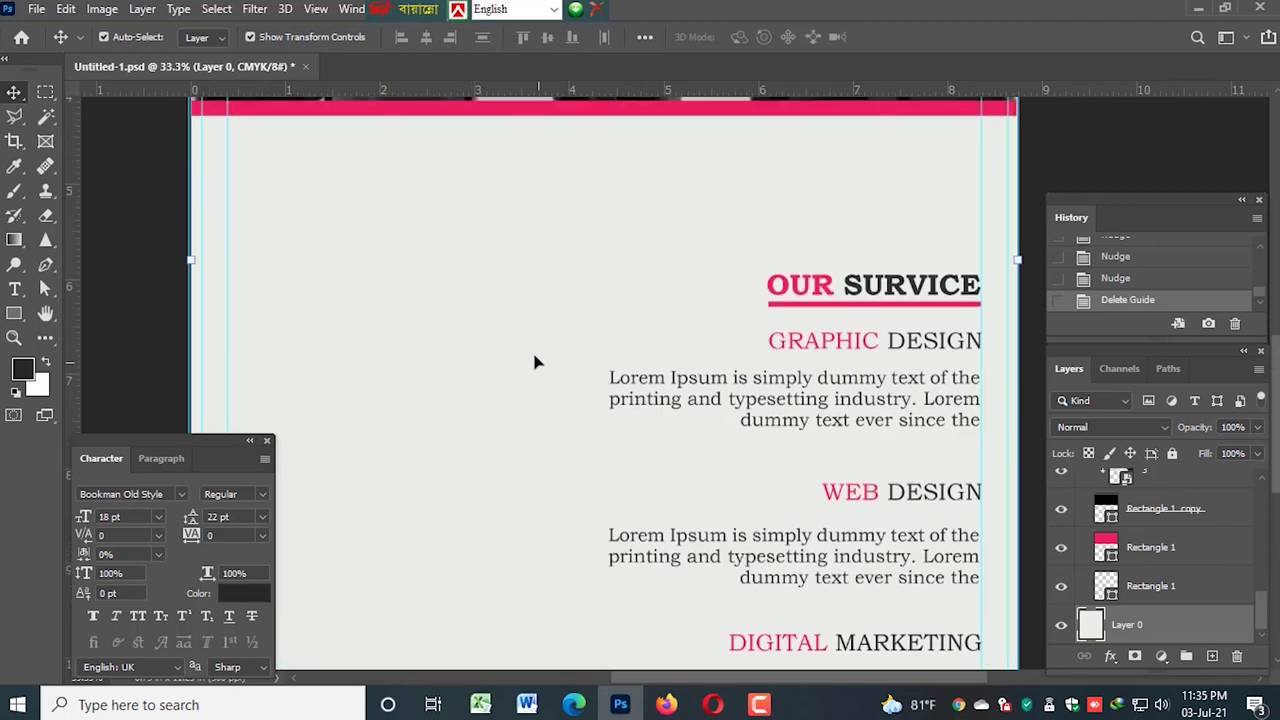
left_click(15, 289)
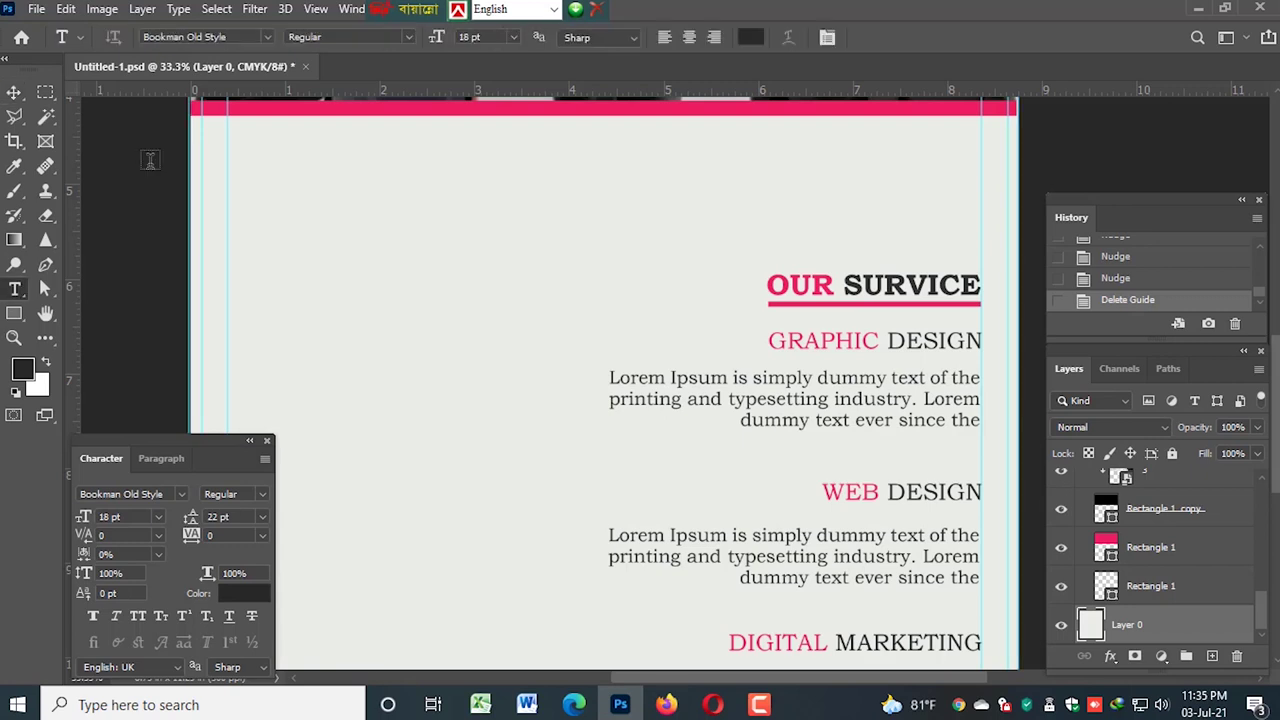
- Add a Bold 24 pt text line reading GET left of the service list
left_click(409, 38)
left_click(342, 88)
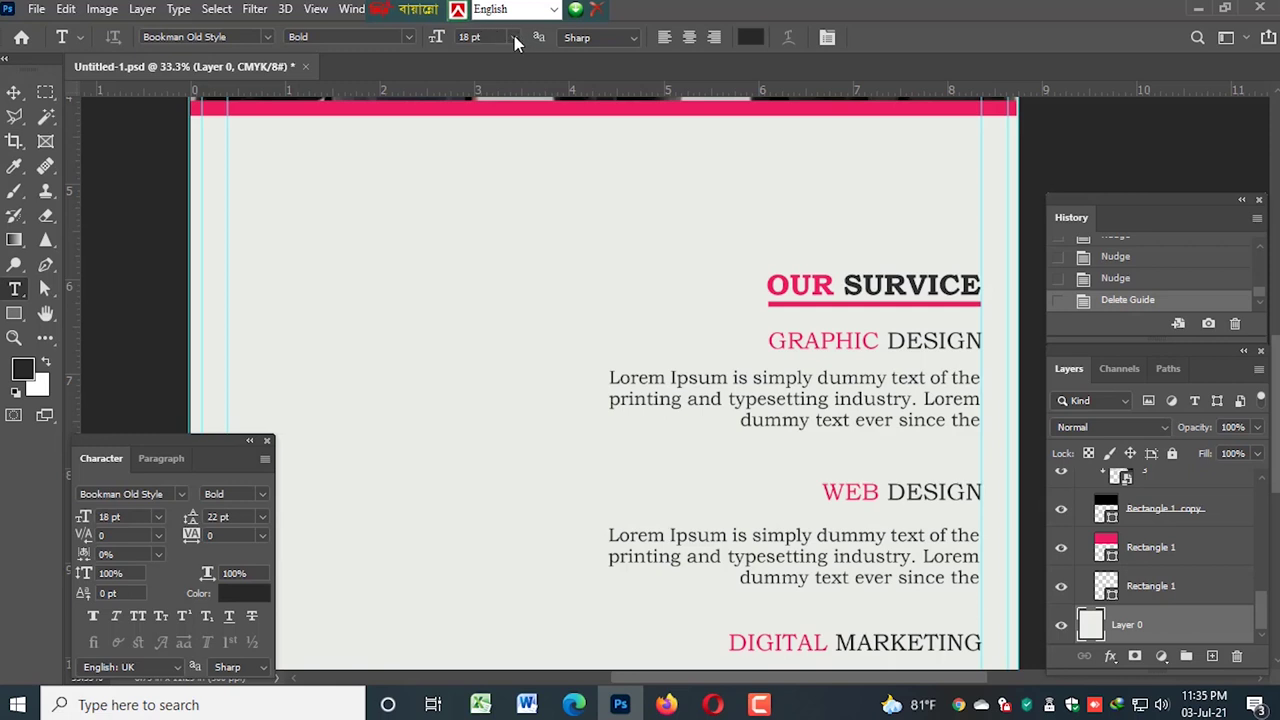
left_click(514, 36)
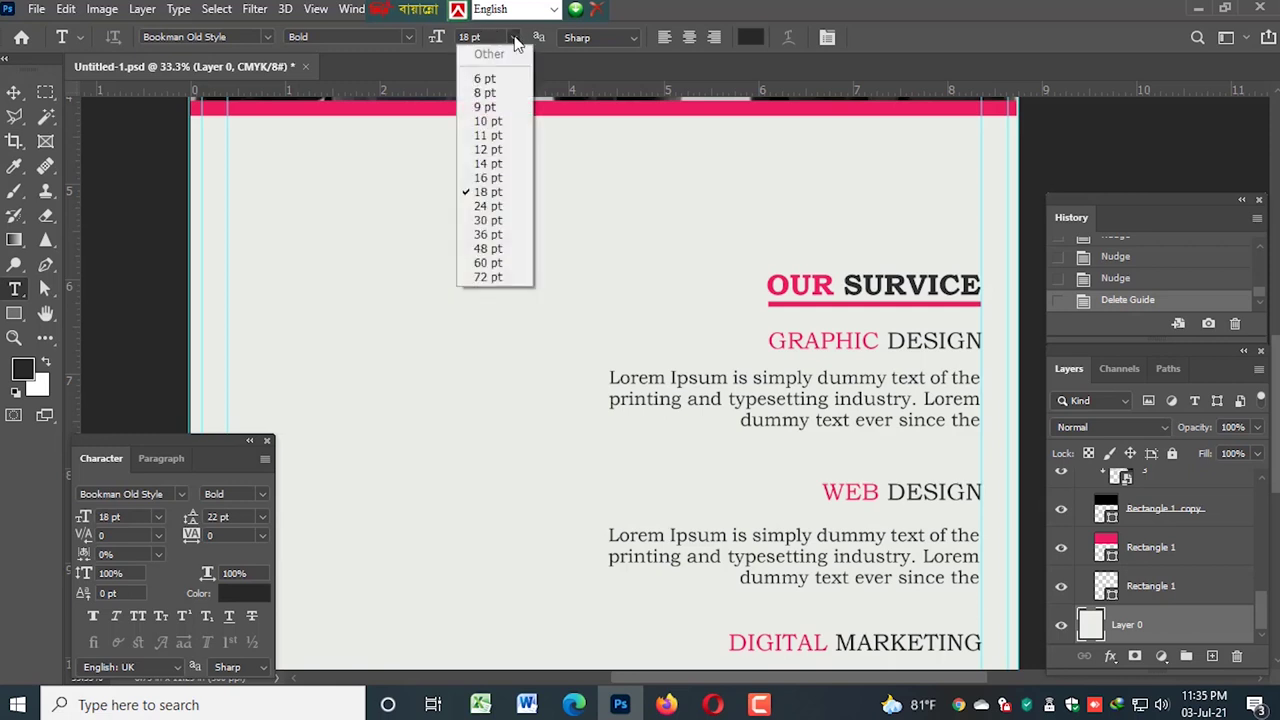
left_click(481, 207)
left_click(406, 284)
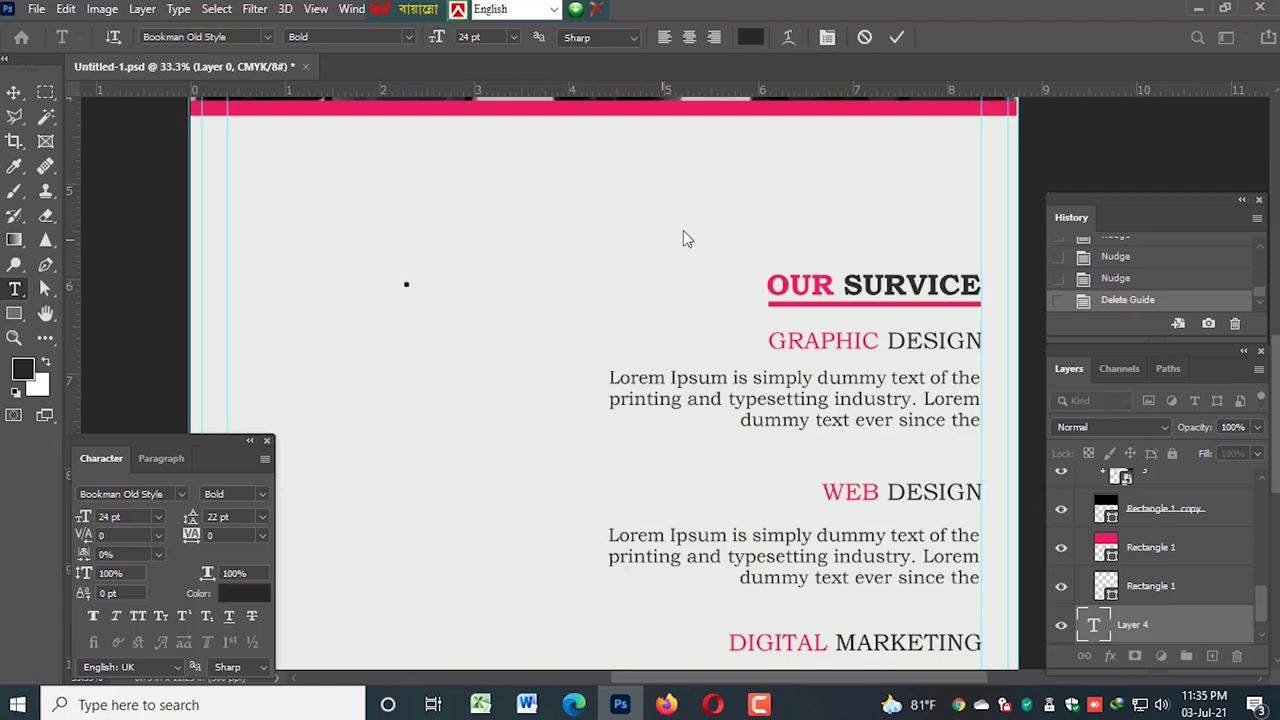
type("G")
type("ET")
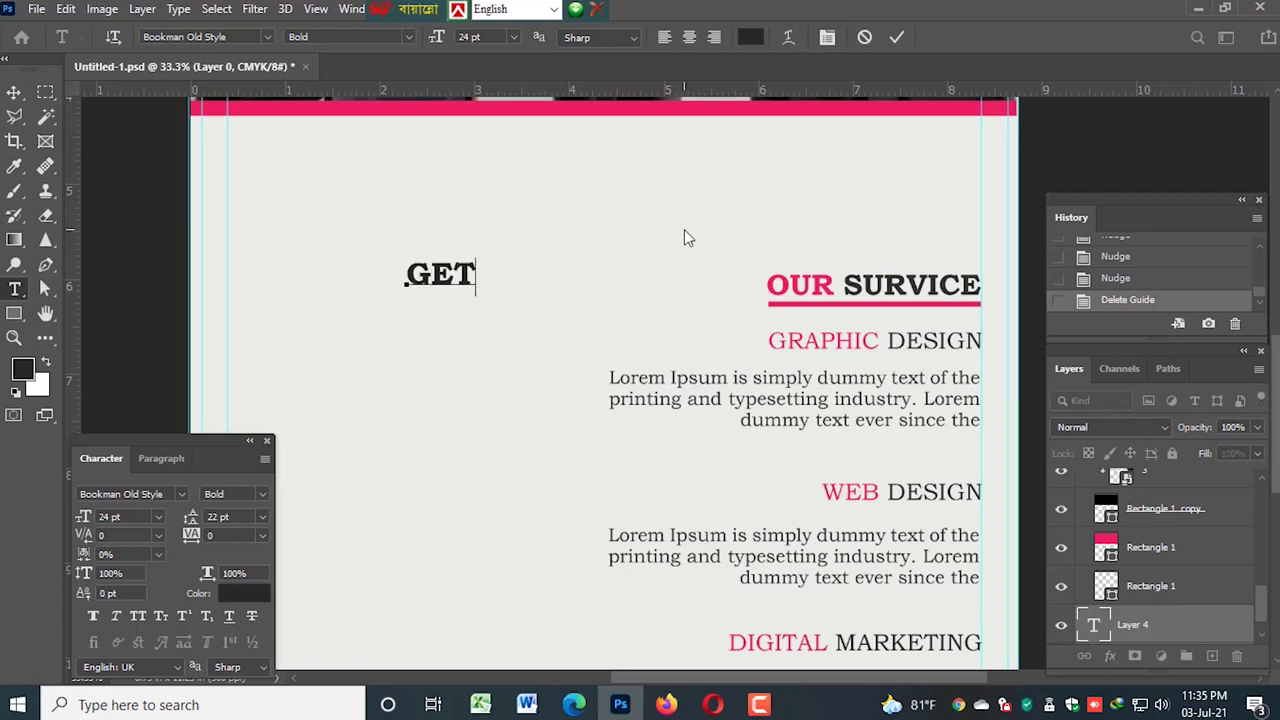
left_click(896, 37)
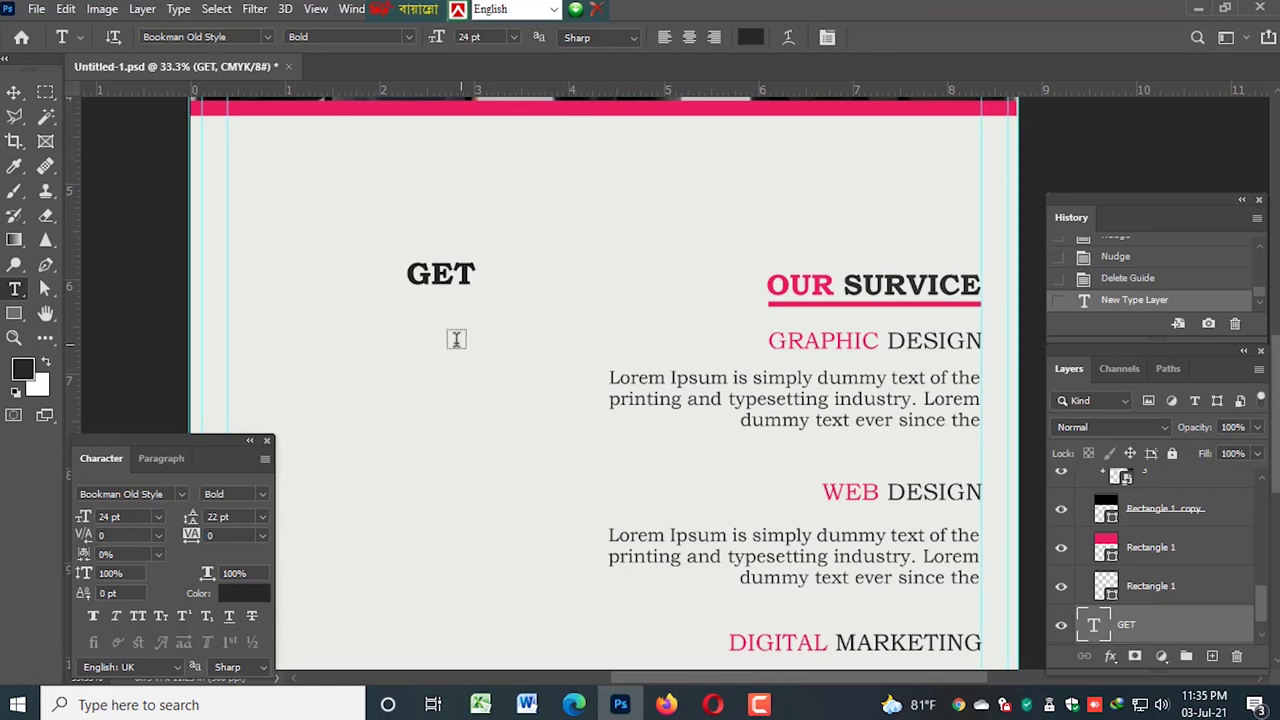
- Add the text lines RIGHT BUSINESS and SOLUTION below GET
left_click(404, 325)
type("R")
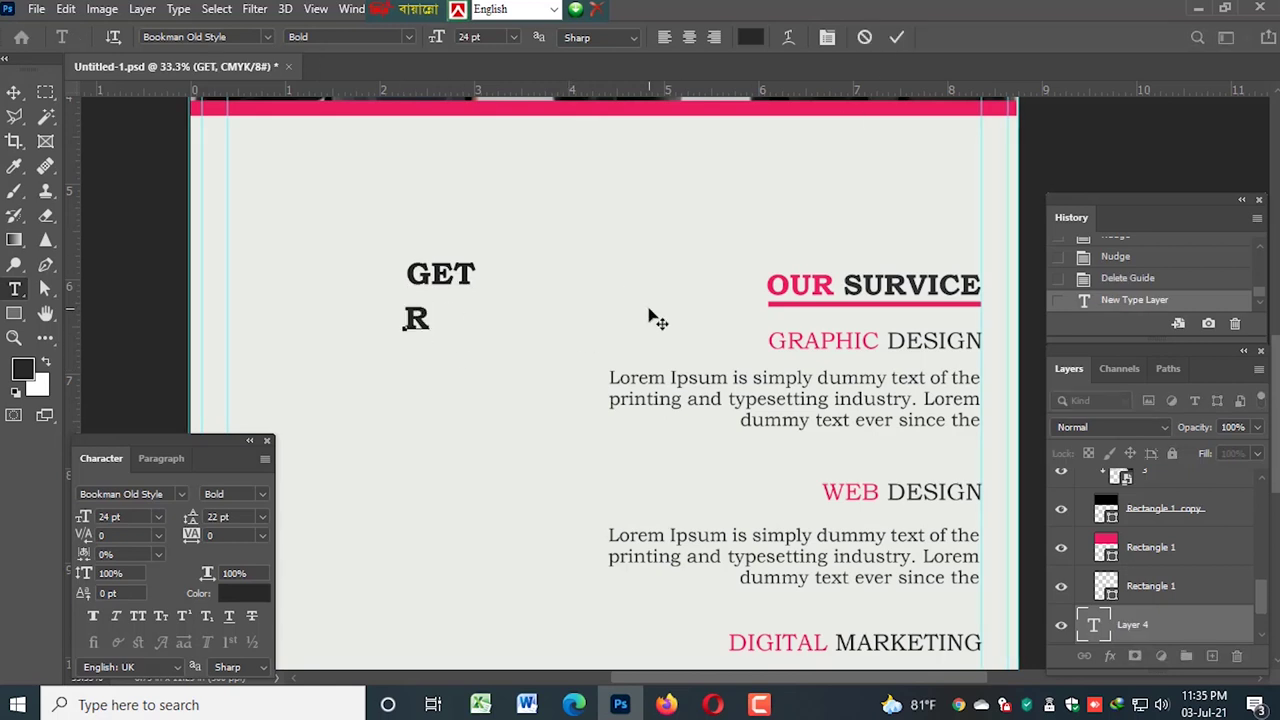
type("IGHT")
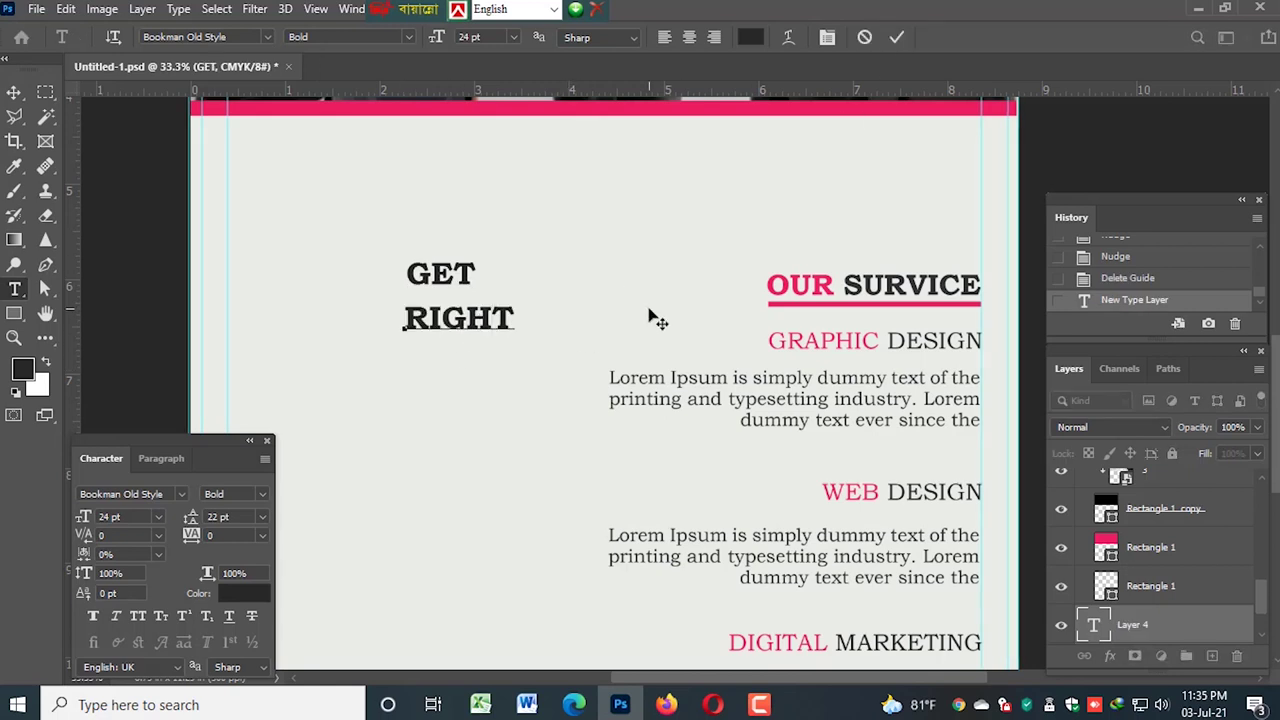
type(" BUSINESS")
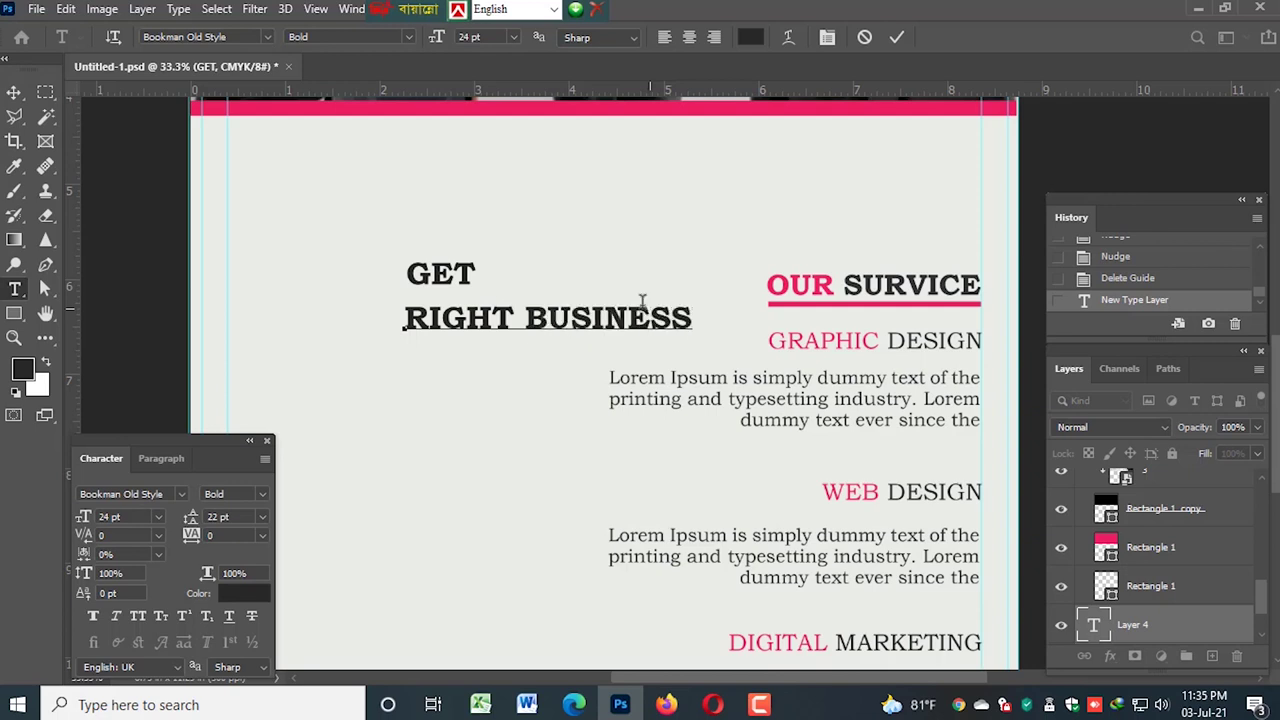
left_click(896, 37)
left_click(454, 390)
type("SOLUTION")
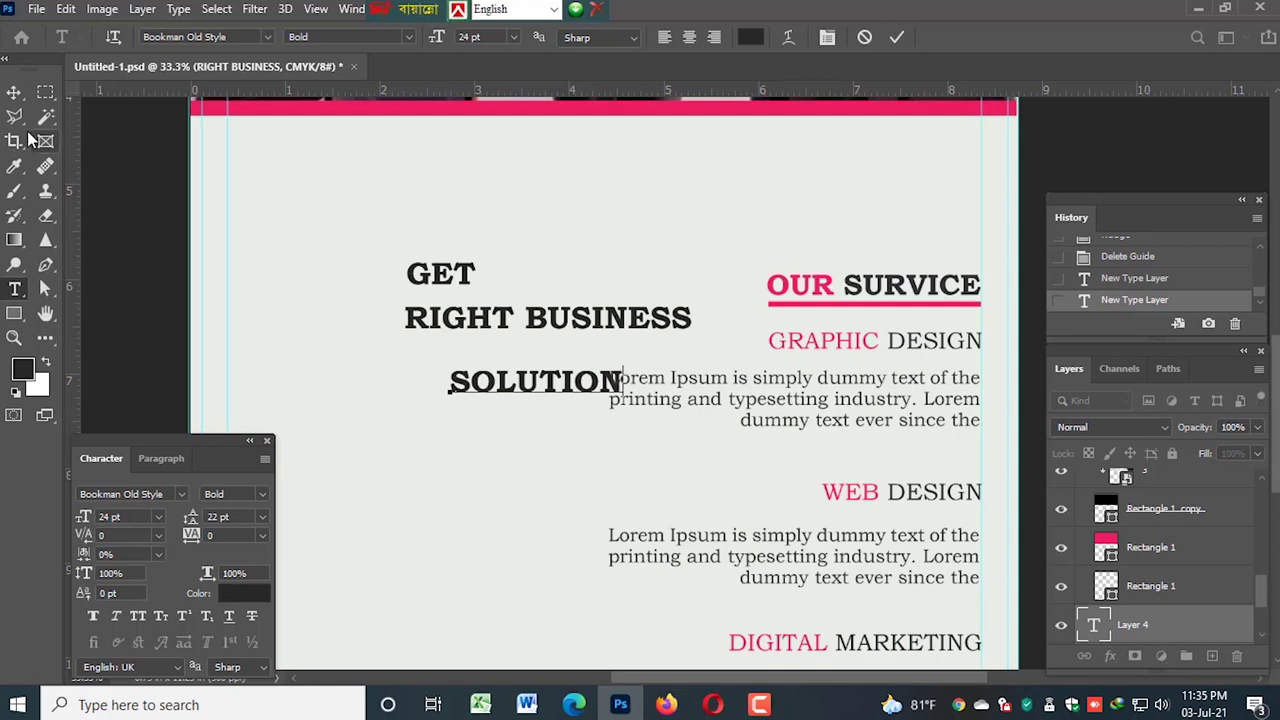
left_click(896, 40)
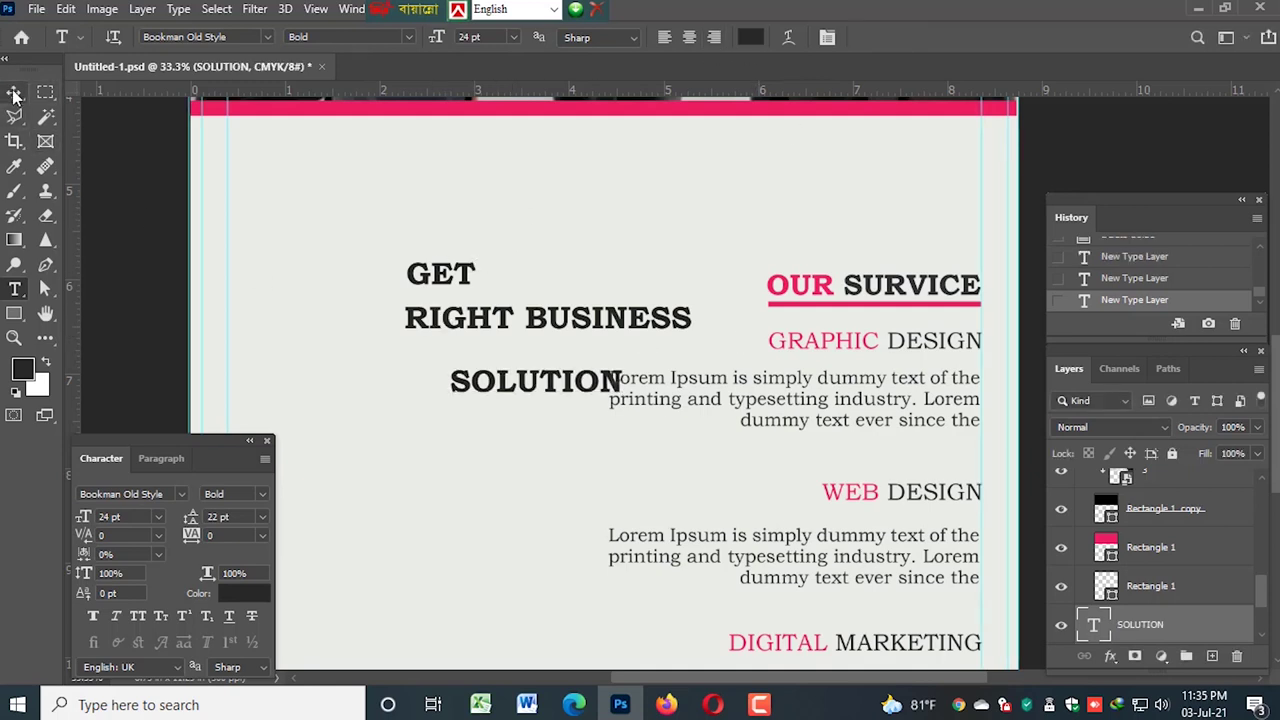
left_click(14, 92)
- Move GET, RIGHT BUSINESS and SOLUTION to the top right of the page
mouse_move(436, 284)
left_mouse_down()
mouse_move(898, 172)
mouse_move(930, 145)
left_mouse_up()
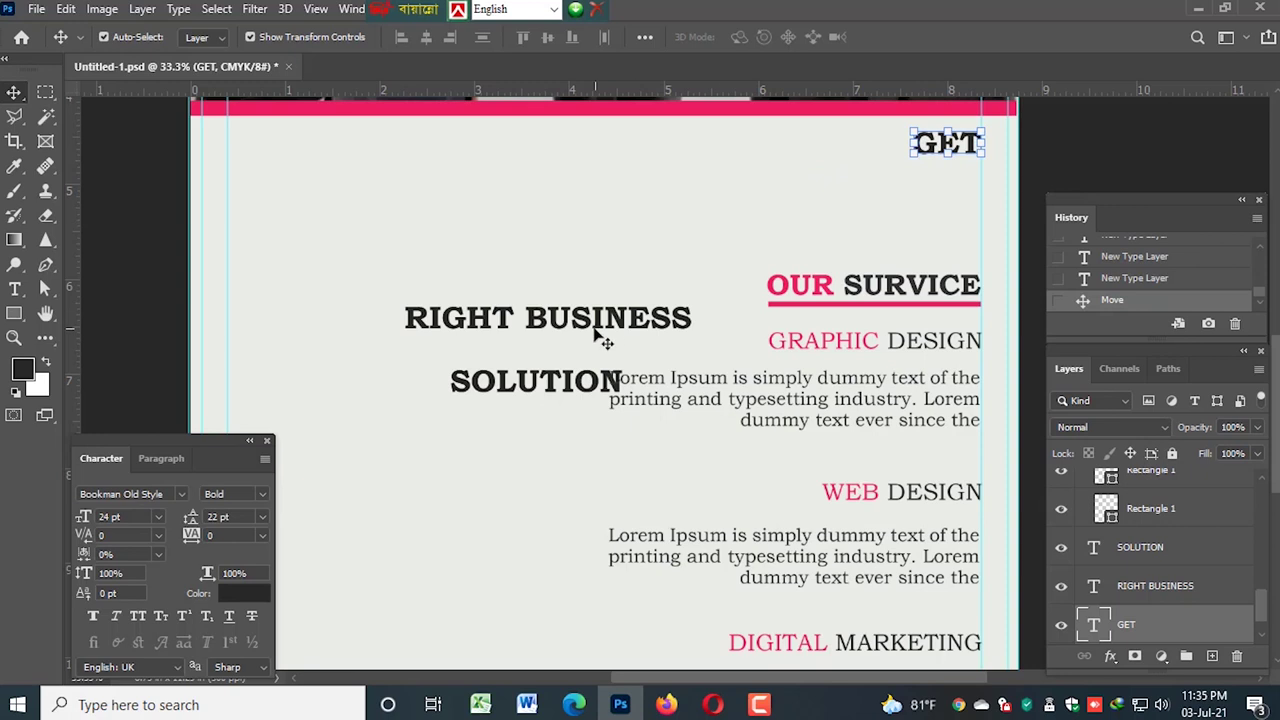
left_click_drag(590, 322, 870, 203)
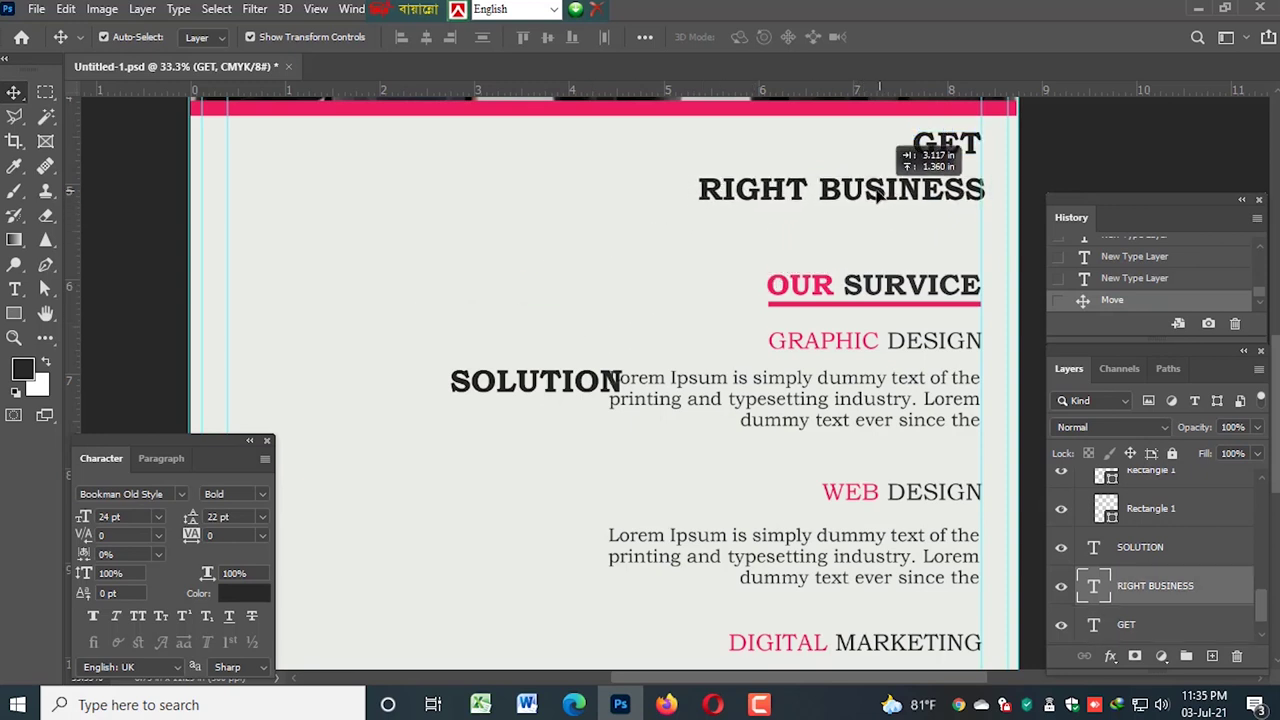
left_click_drag(871, 204, 878, 195)
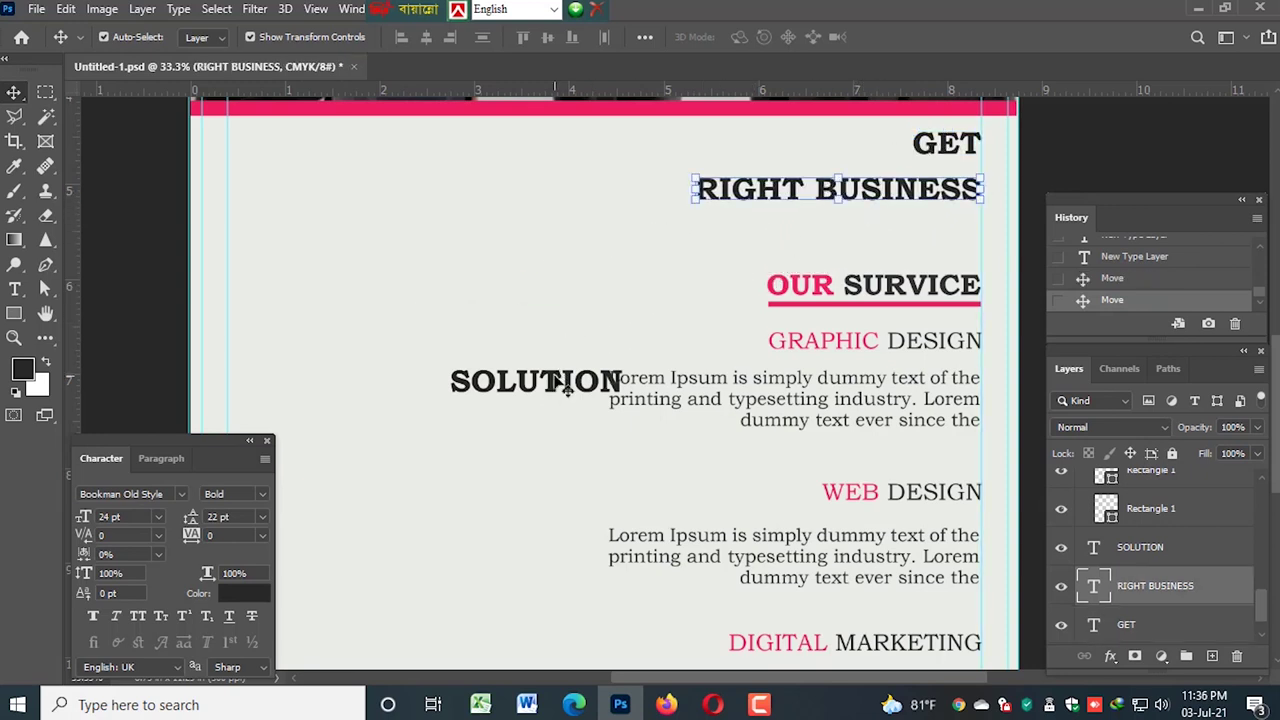
left_click_drag(560, 380, 910, 232)
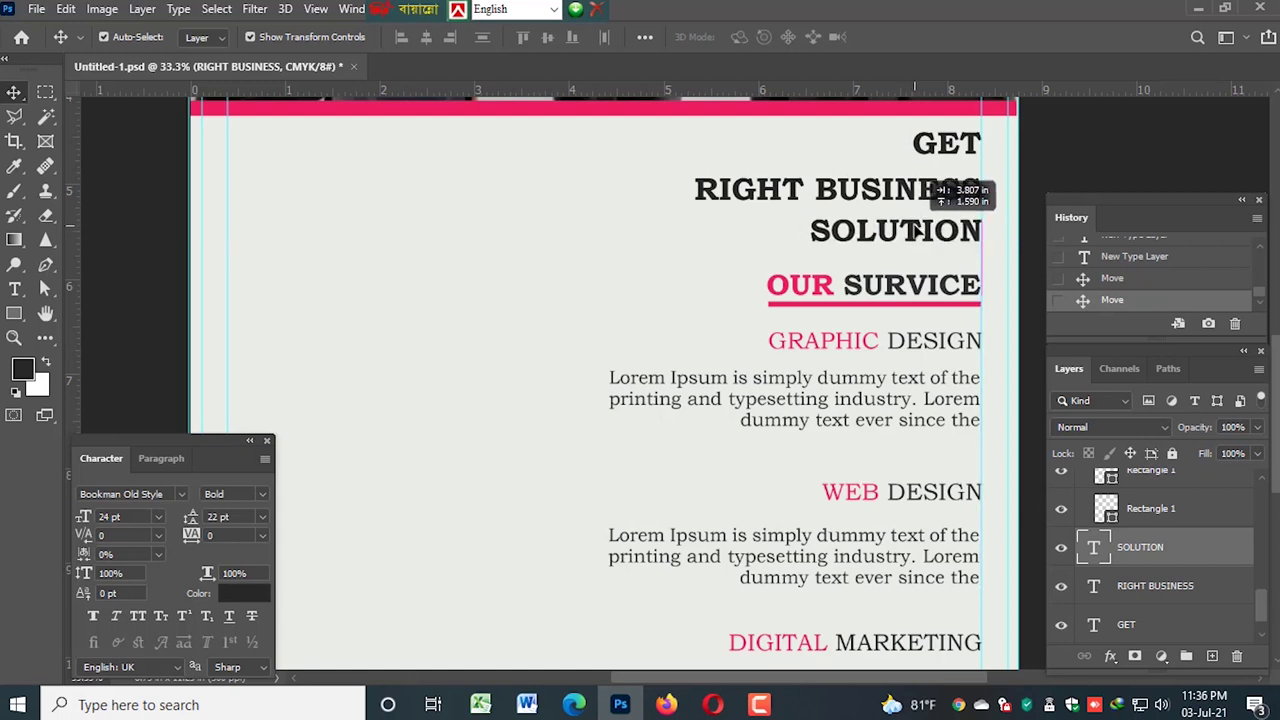
left_click_drag(910, 232, 914, 232)
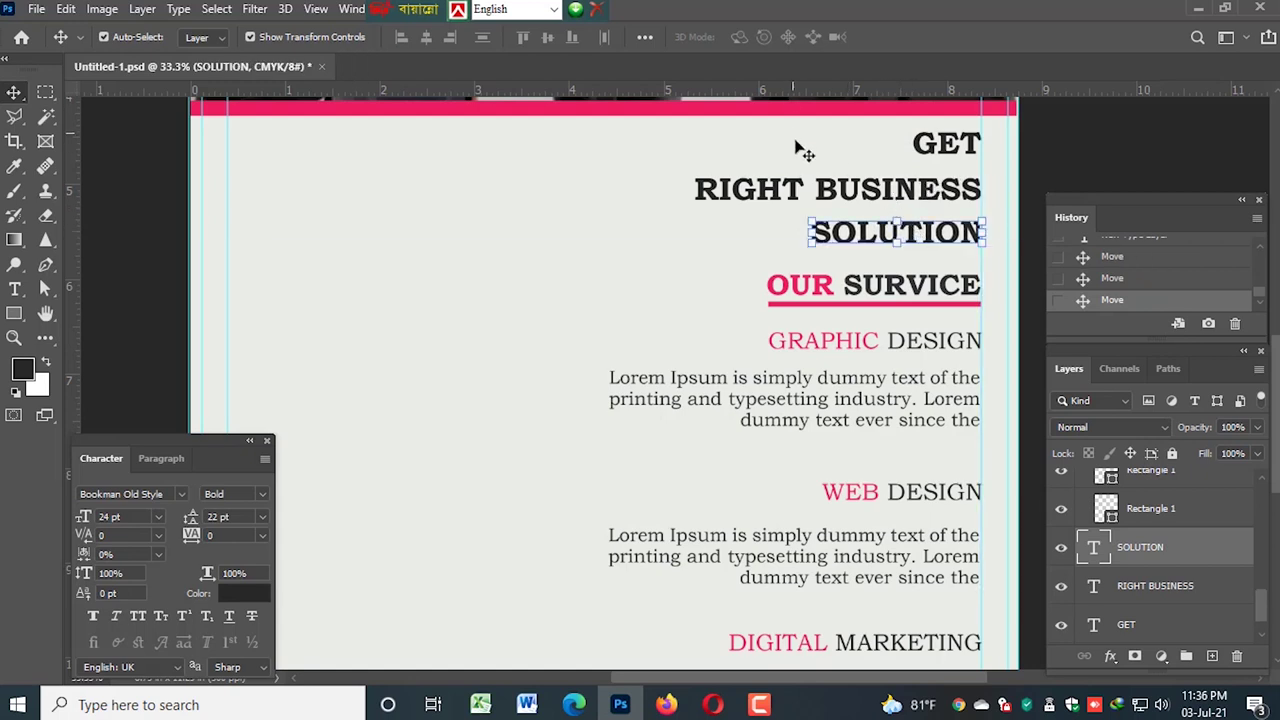
left_click_drag(925, 147, 922, 149)
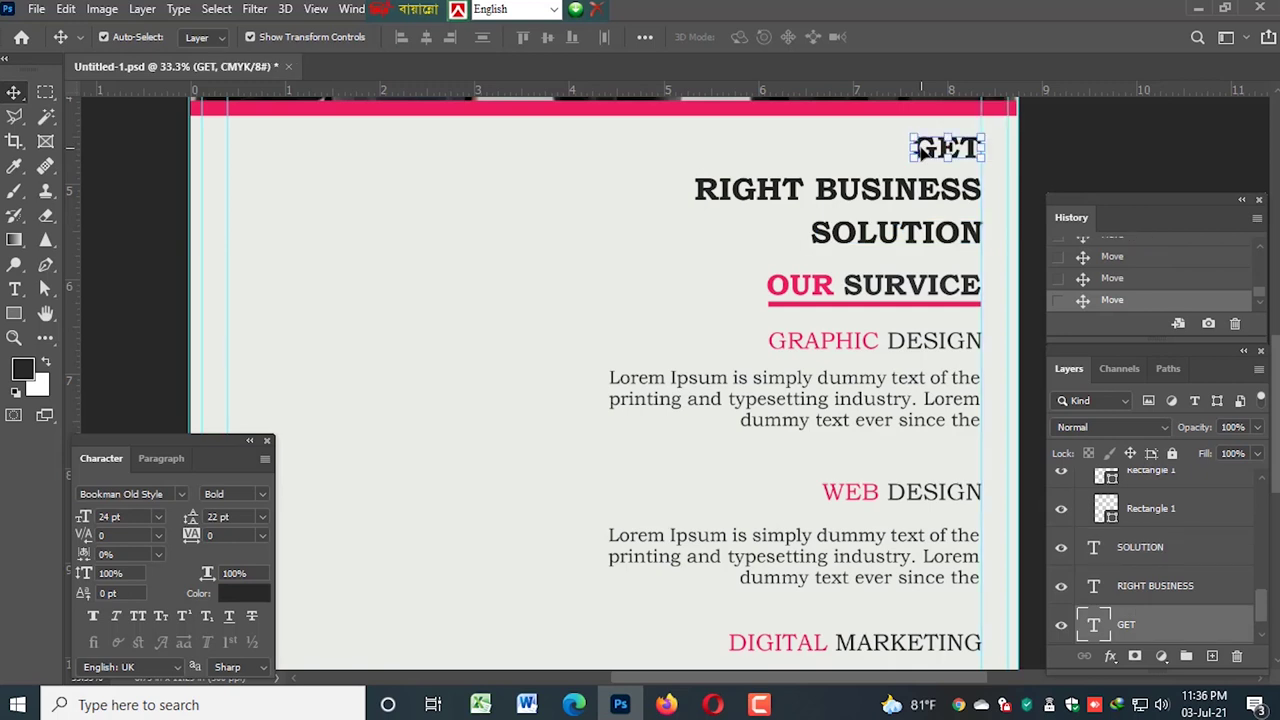
- Right-align and evenly space the three title lines, then lower the block slightly
left_click_drag(928, 234, 930, 226)
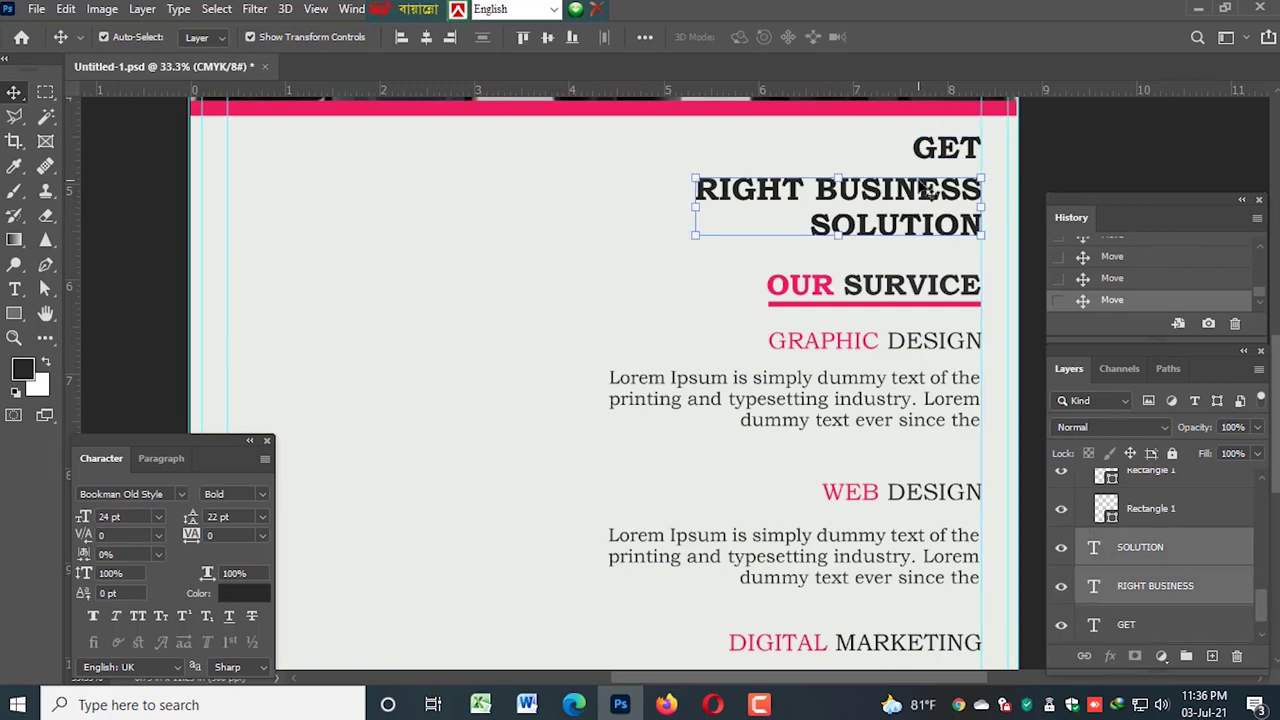
left_click(933, 150, "shift")
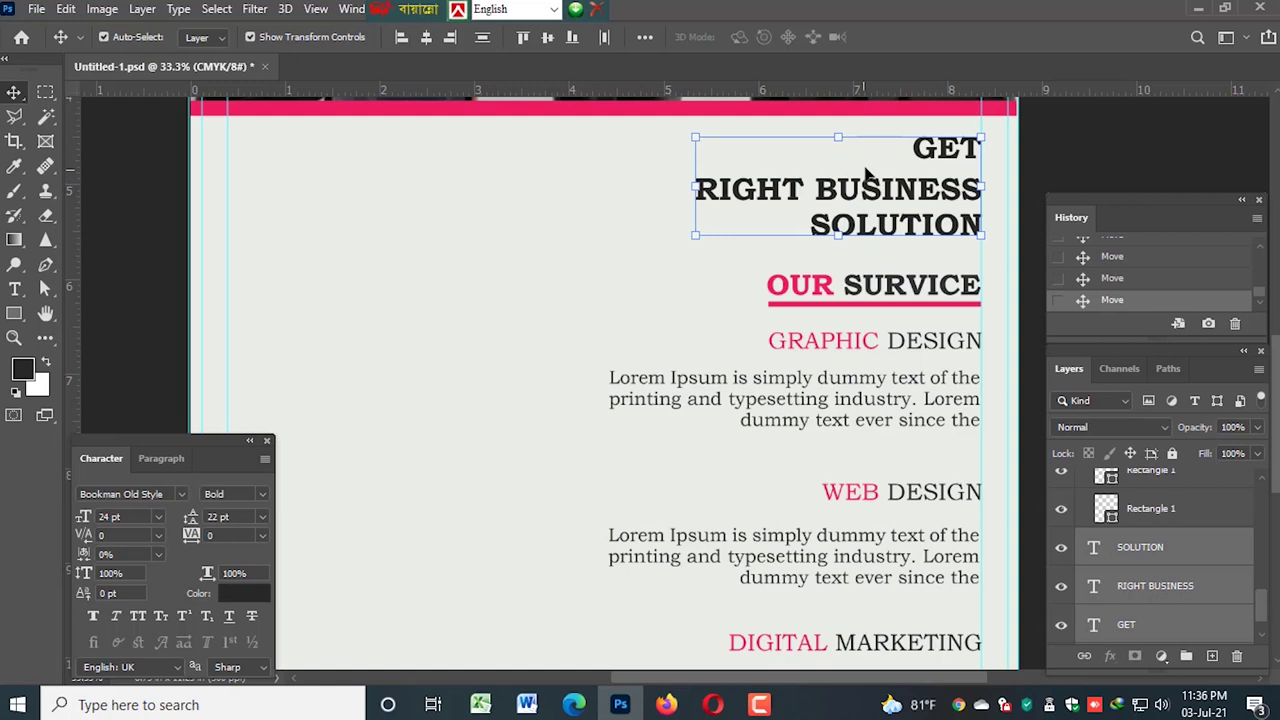
left_click(451, 38)
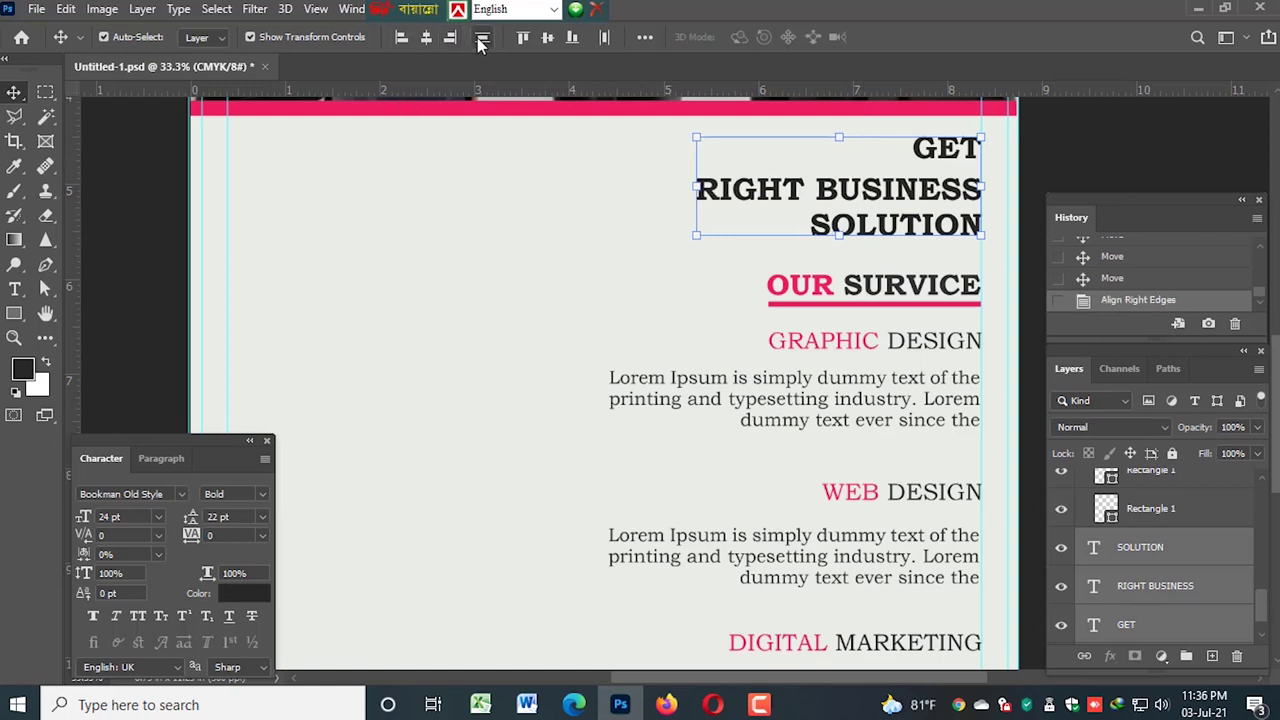
left_click(482, 38)
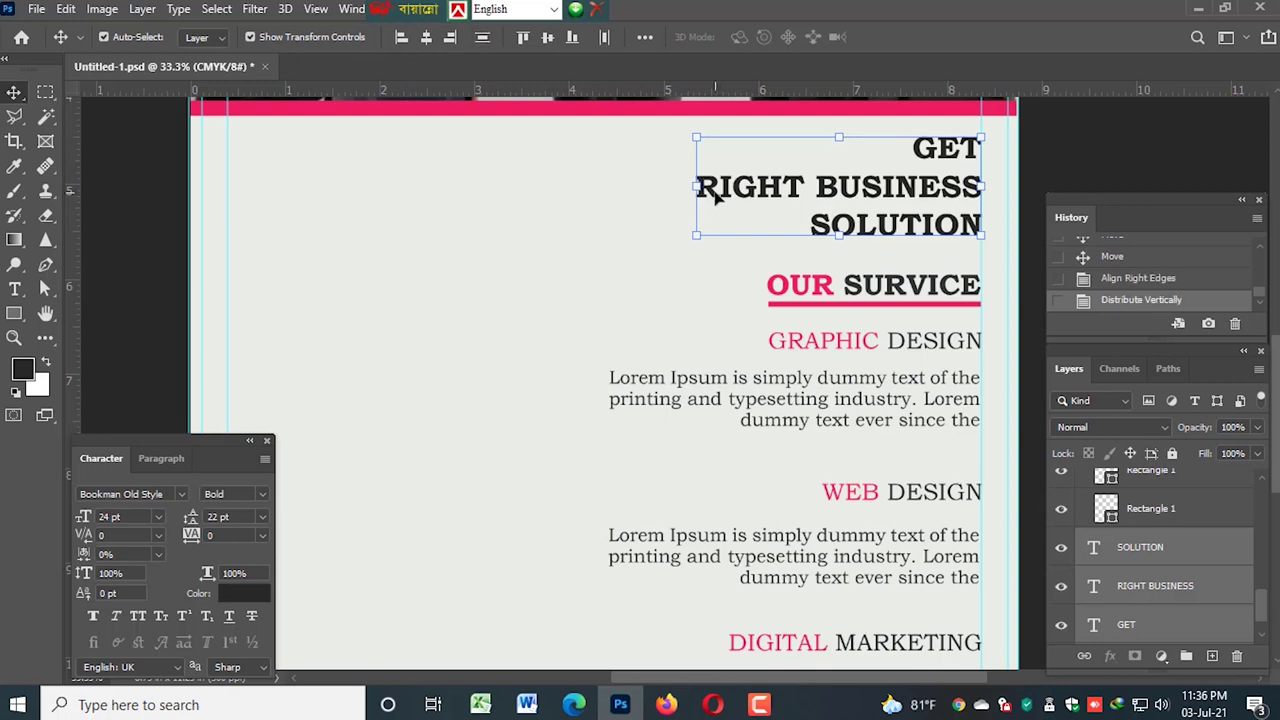
left_click_drag(830, 188, 831, 201)
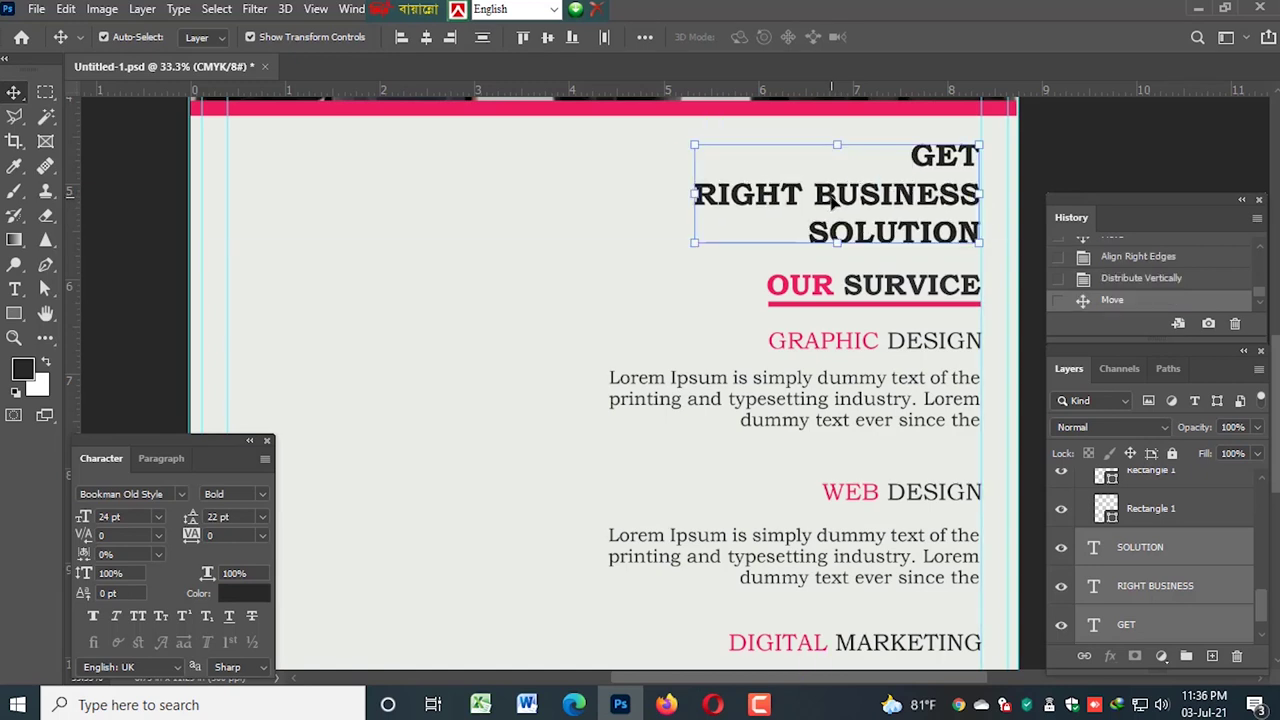
left_click(650, 214)
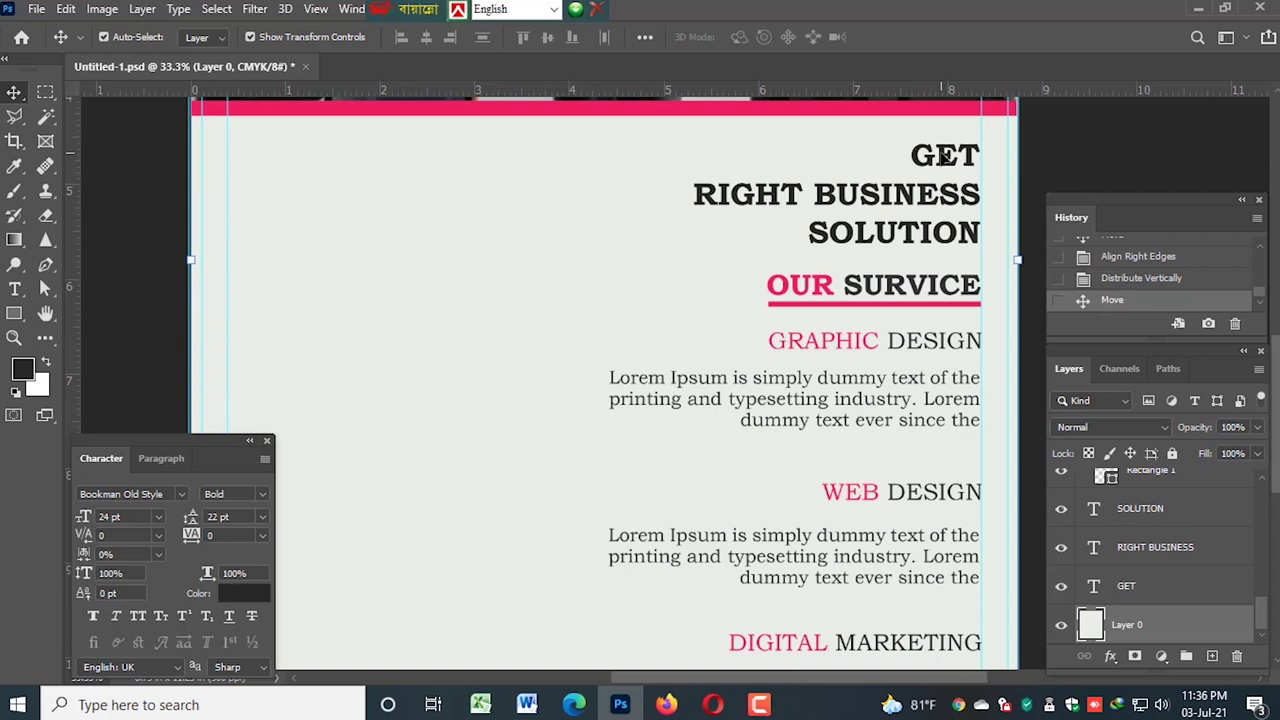
- Recolour GET with pink sampled from the top bar, then select SOLUTION for recolouring
left_click(14, 289)
double_click(968, 155)
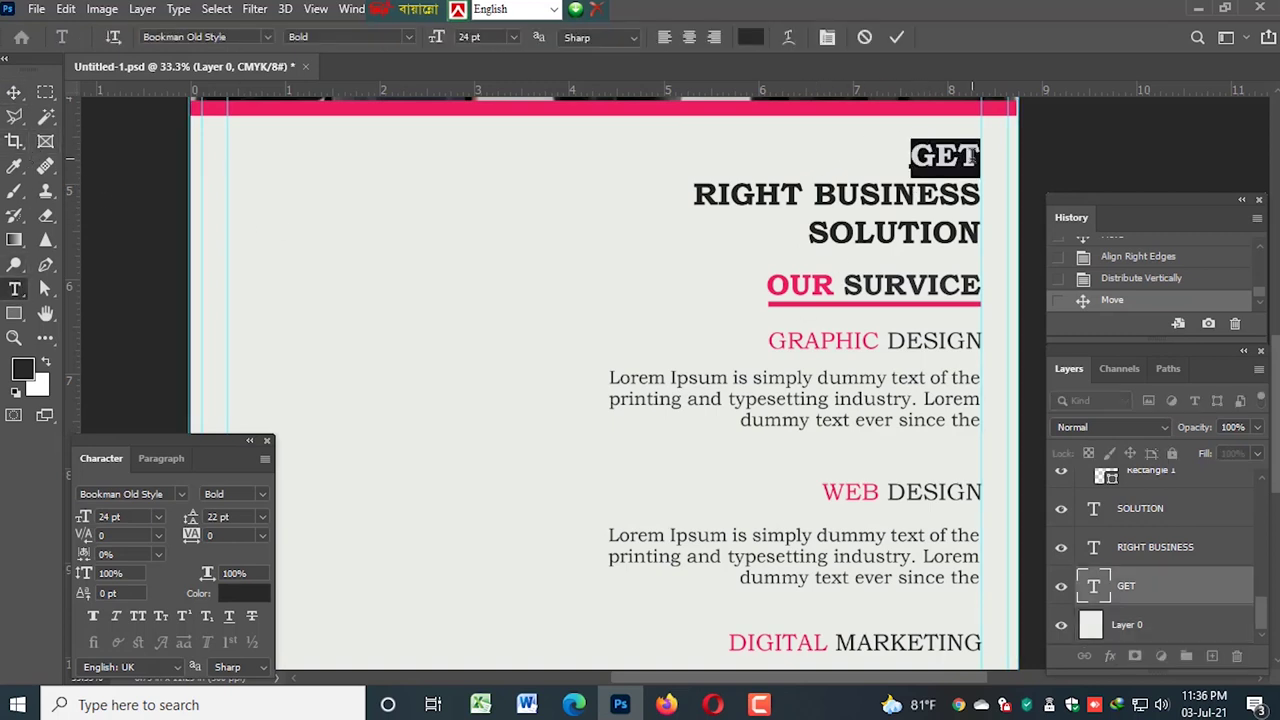
left_click(752, 37)
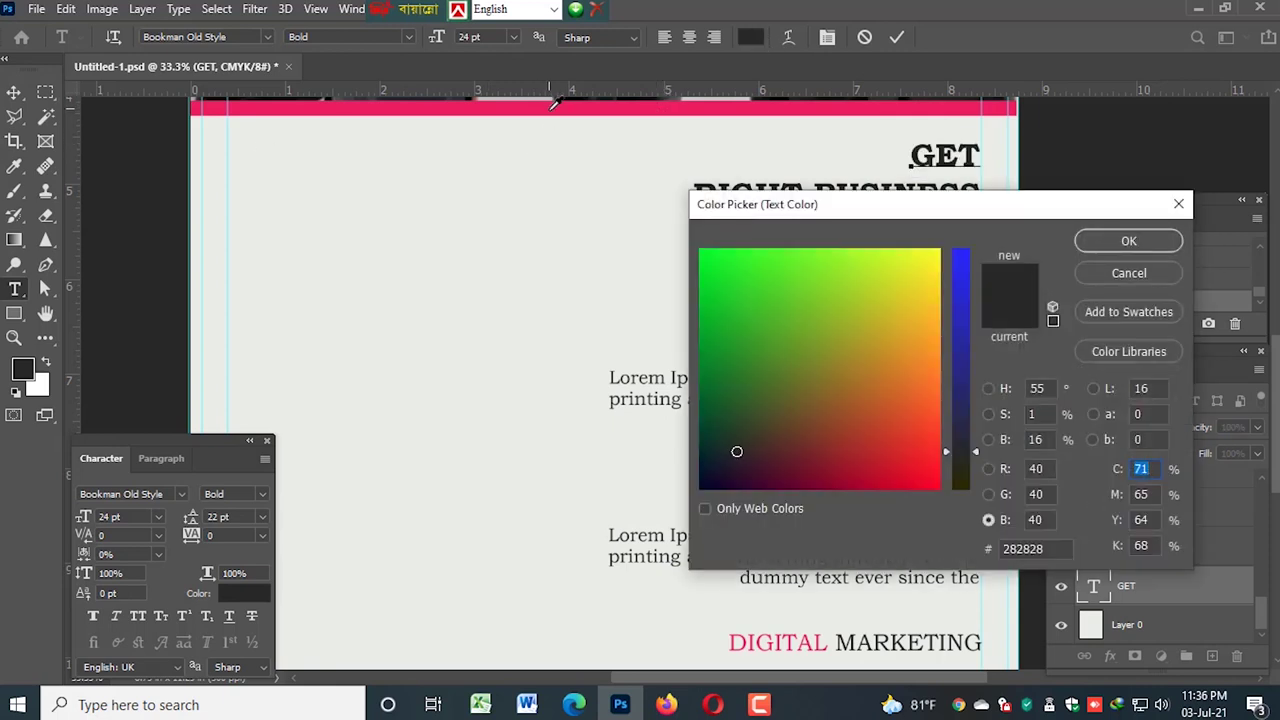
left_click(550, 108)
left_click(1120, 241)
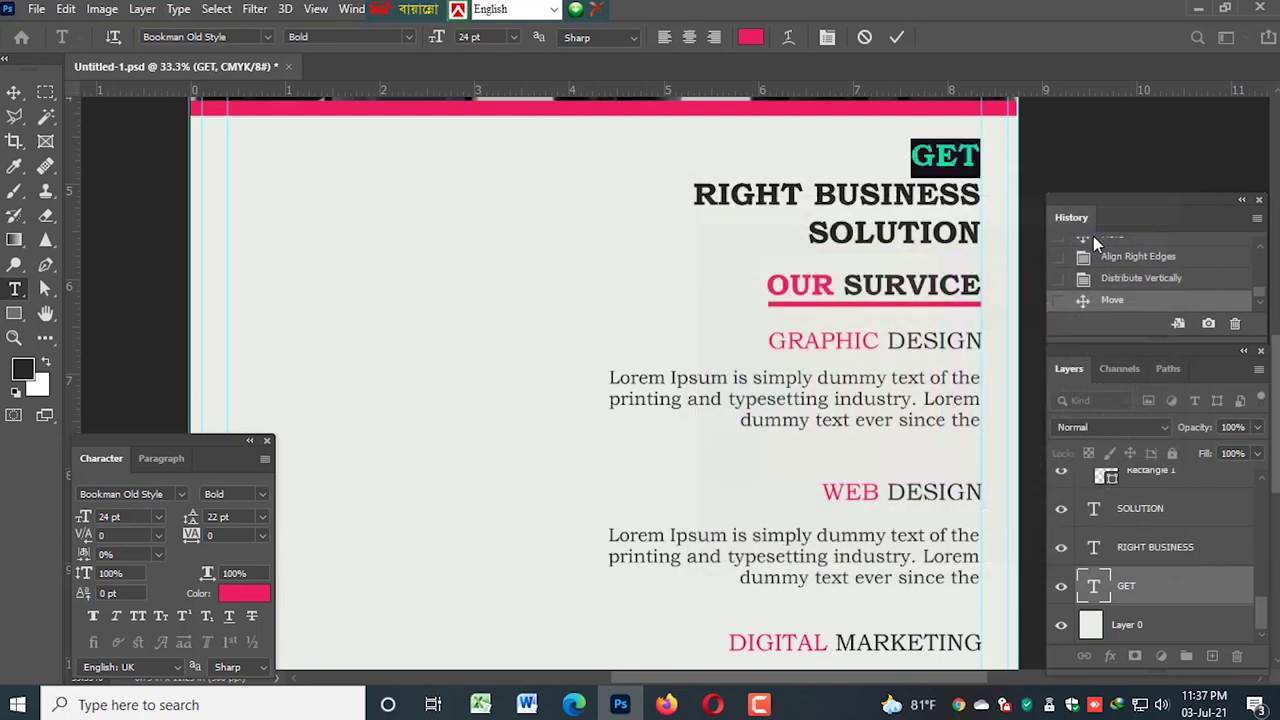
left_click(895, 38)
double_click(886, 230)
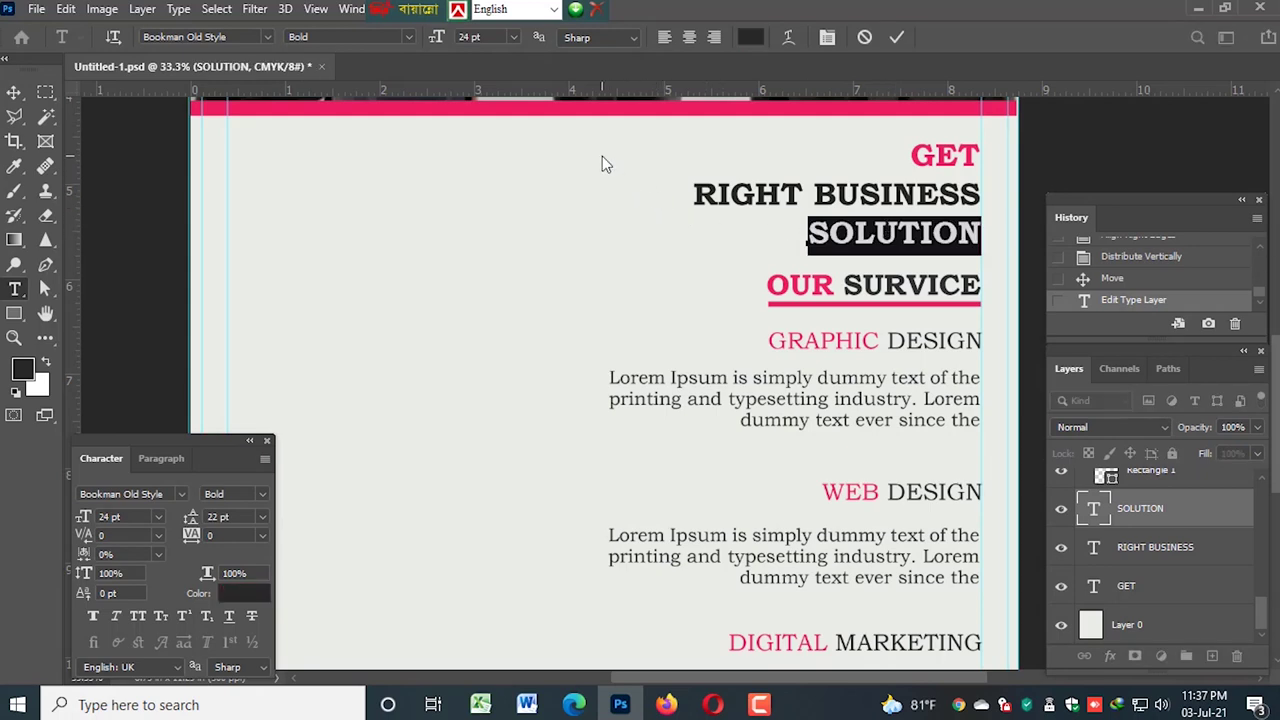
left_click(753, 38)
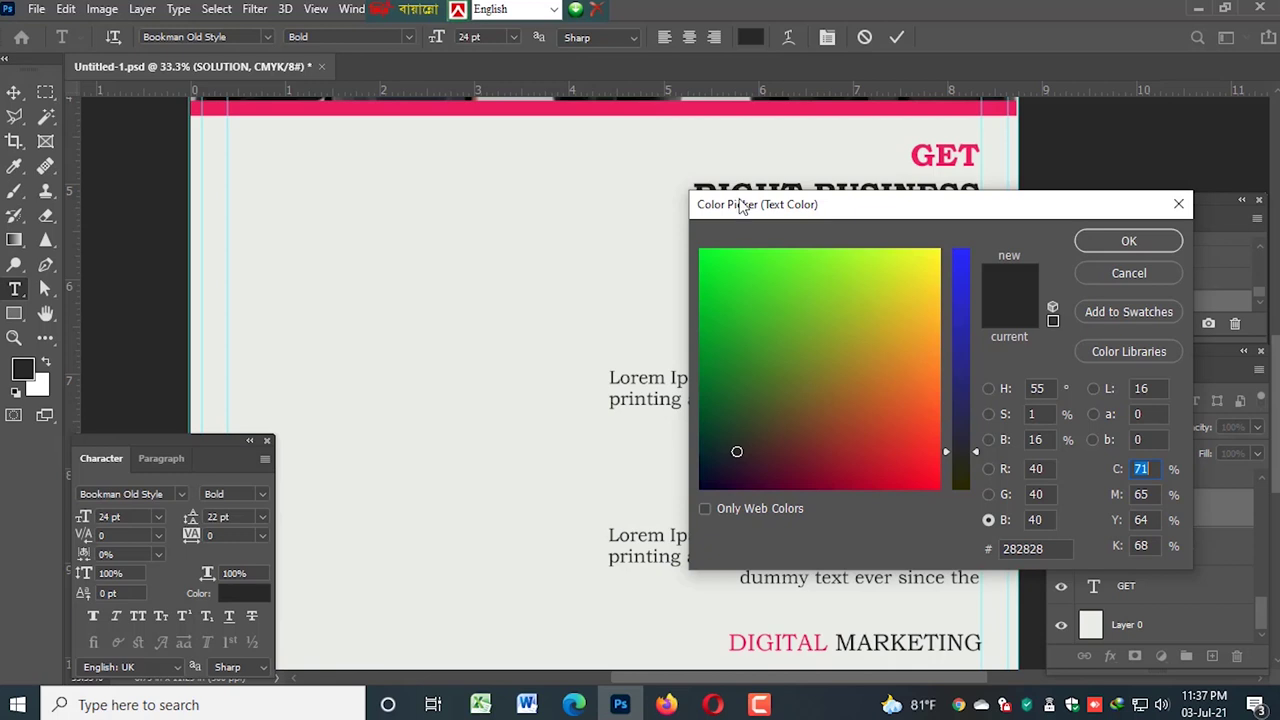
- Color the SOLUTION headline pink, sampled from the top bar, to match GET
left_click(712, 104)
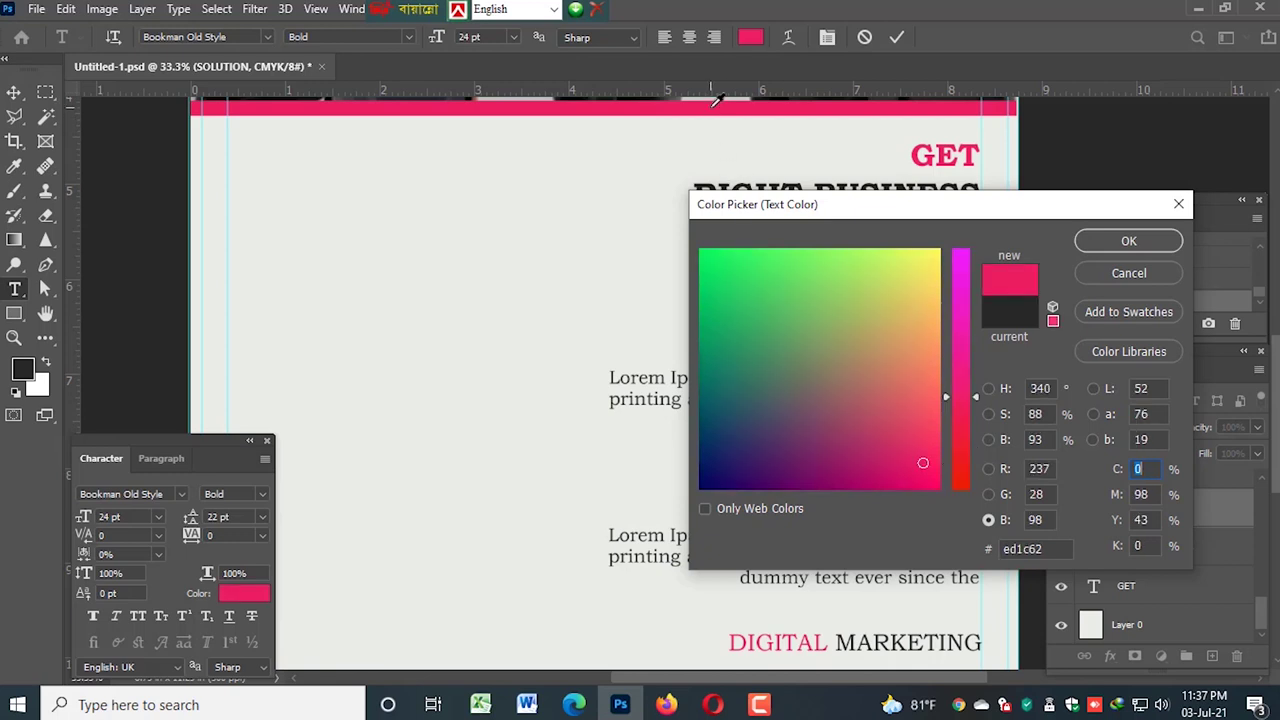
left_click(1095, 241)
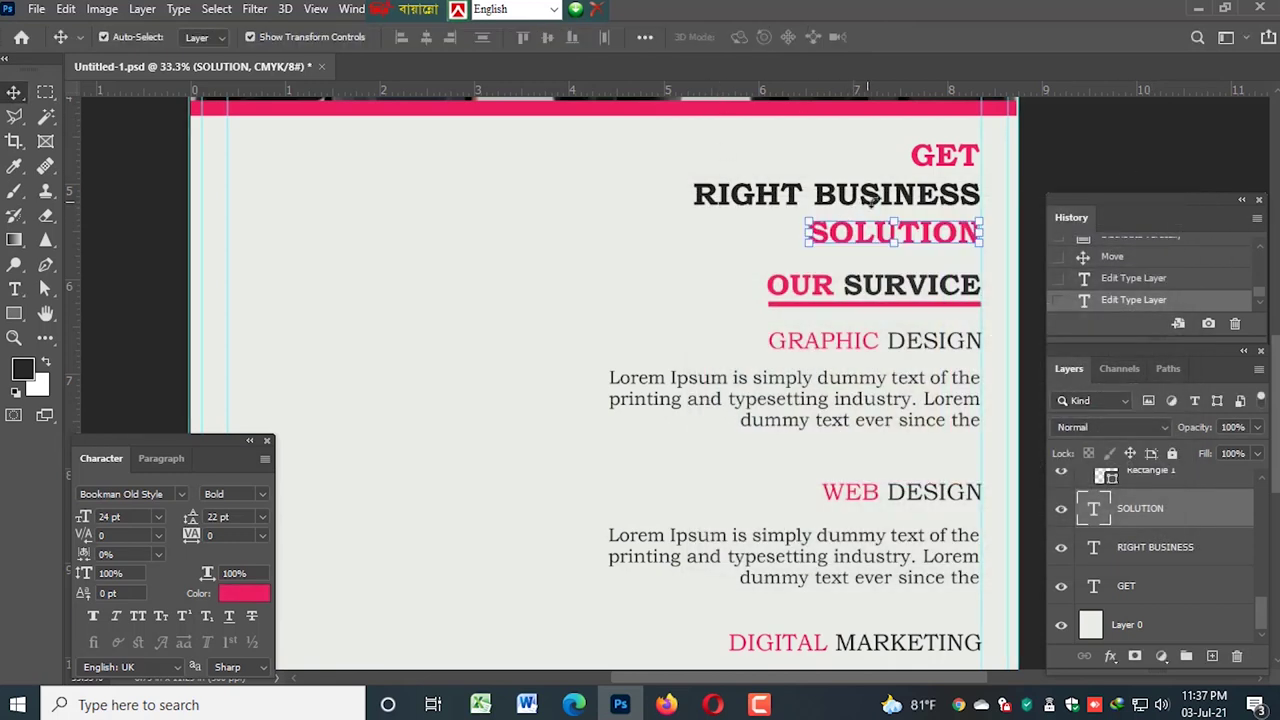
left_click(1042, 144)
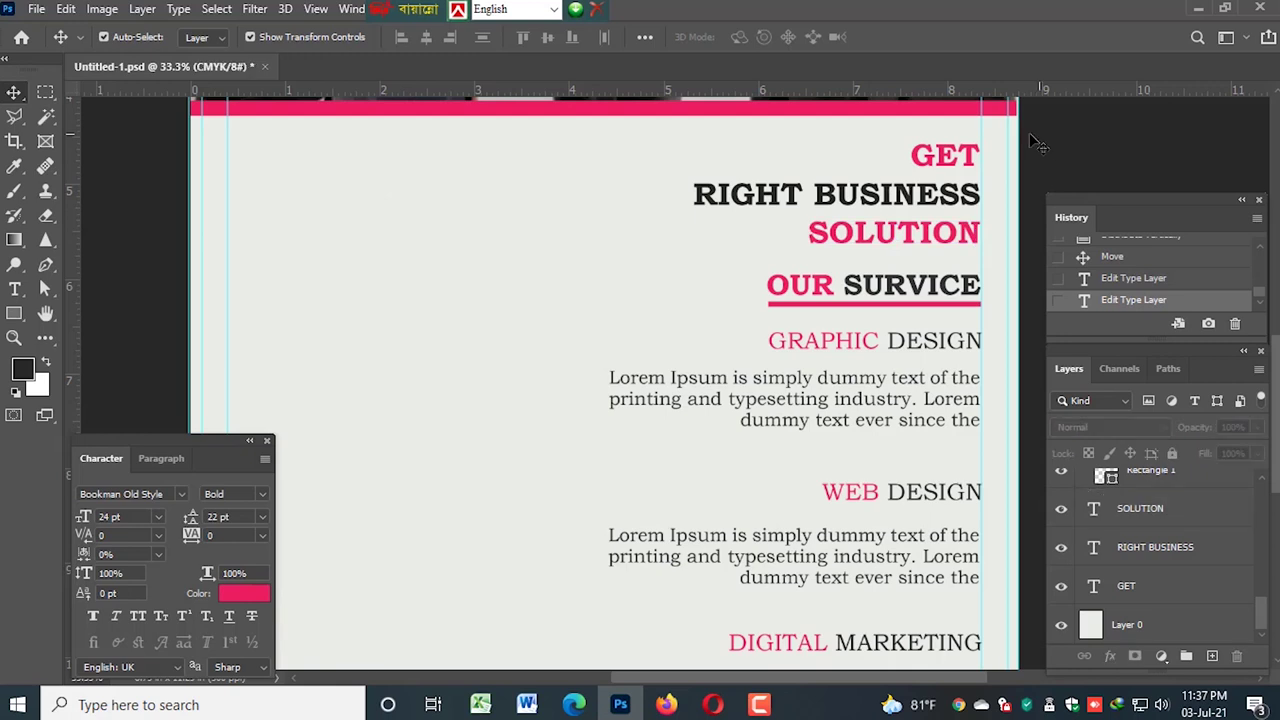
- Select the GET, RIGHT BUSINESS and SOLUTION layers and nudge the headline block slightly
left_click(948, 163)
left_click(935, 198, "shift")
left_click(926, 234, "shift")
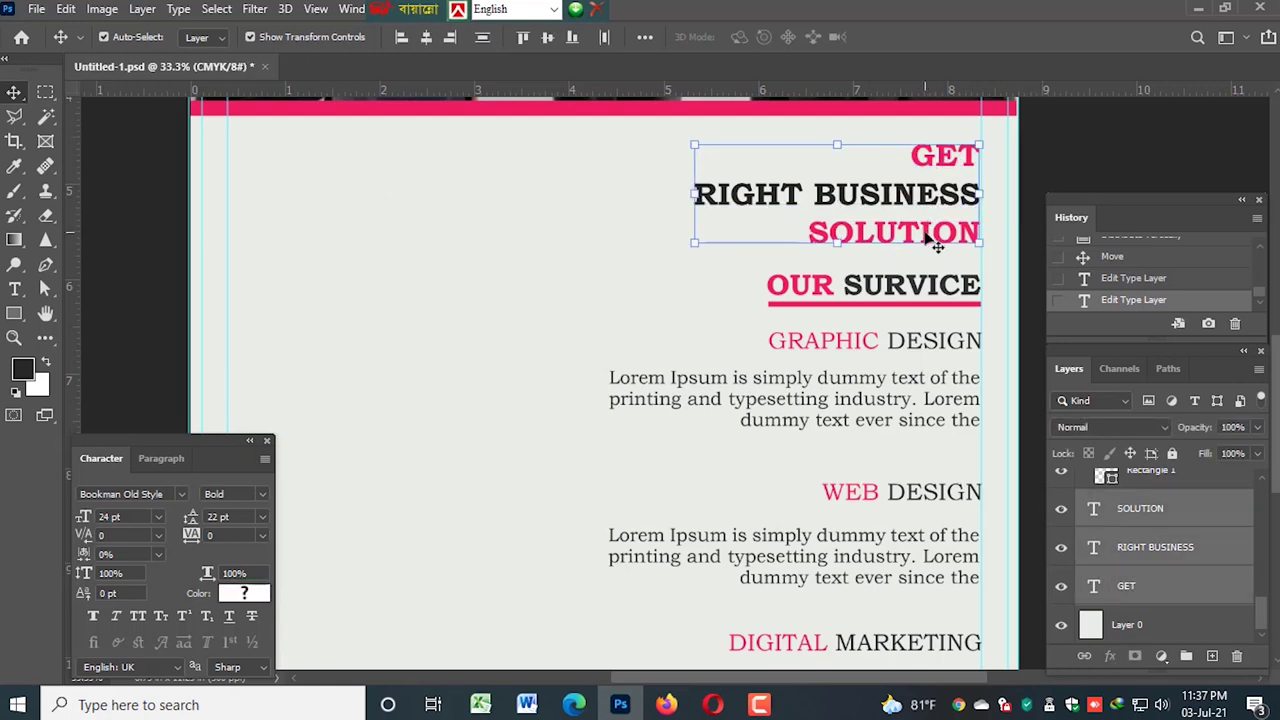
key("Down")
key("Down")
key("Down")
key("Down")
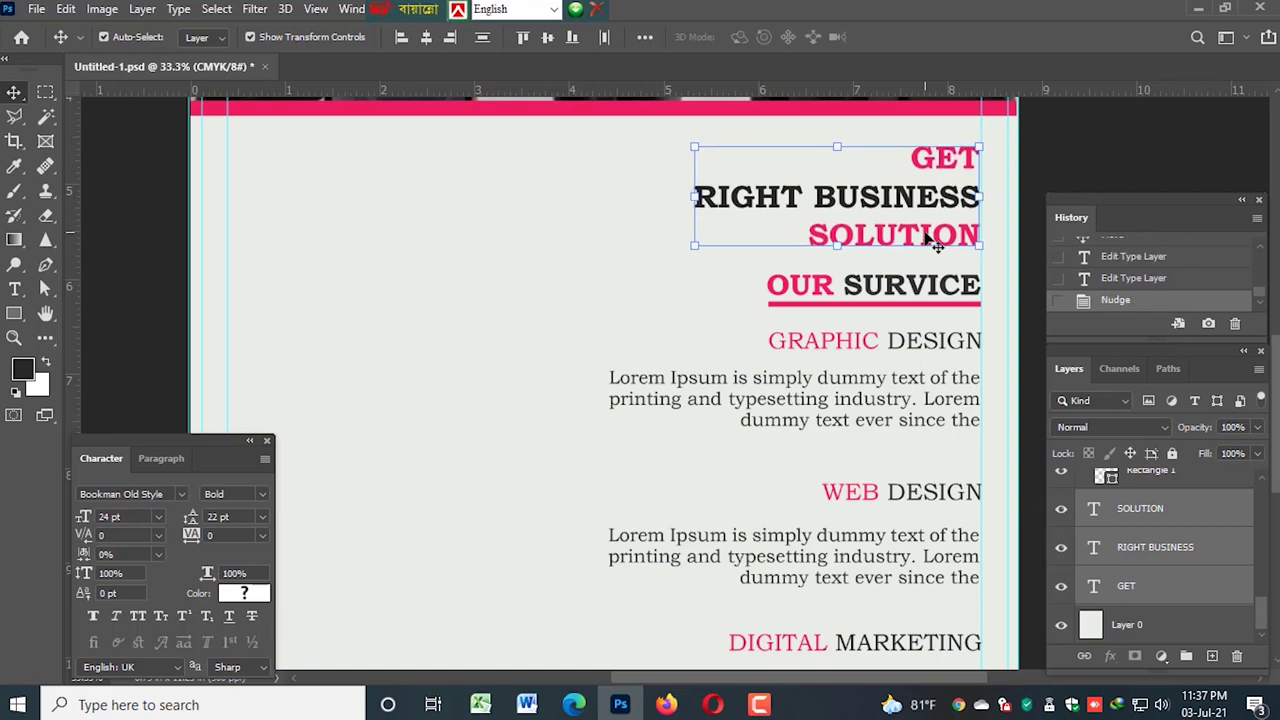
key("Up")
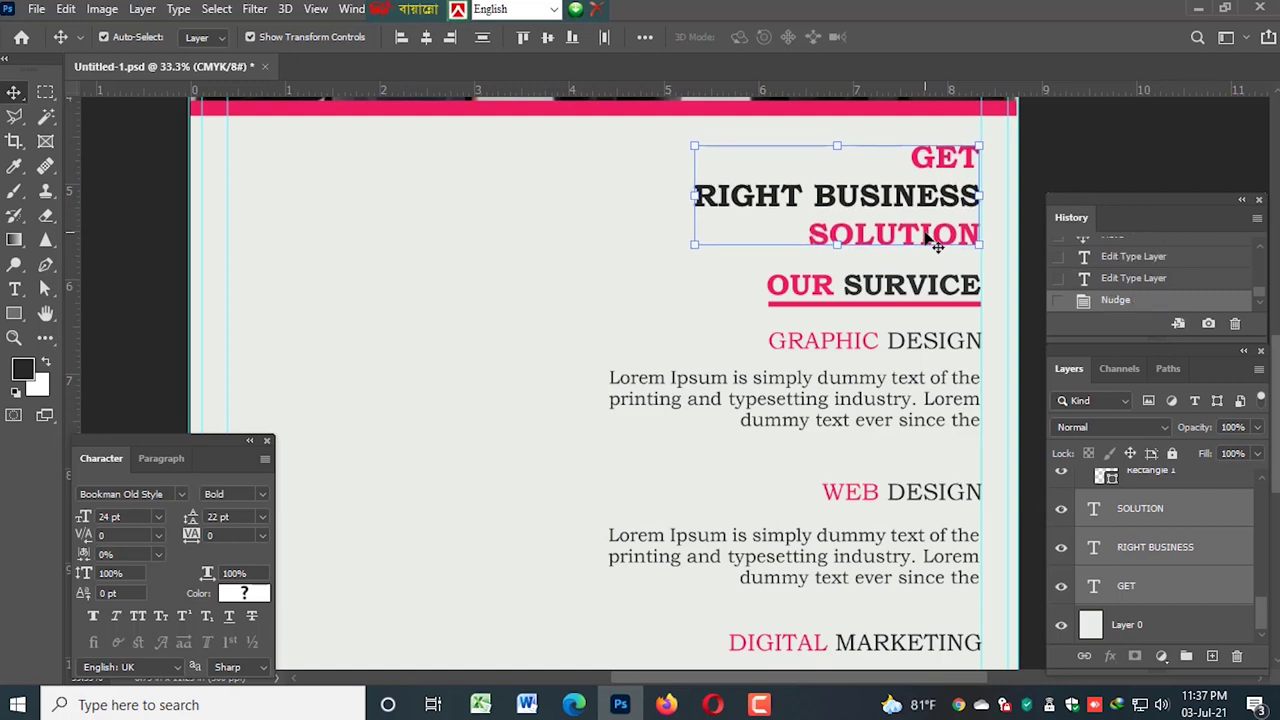
left_click(1054, 165)
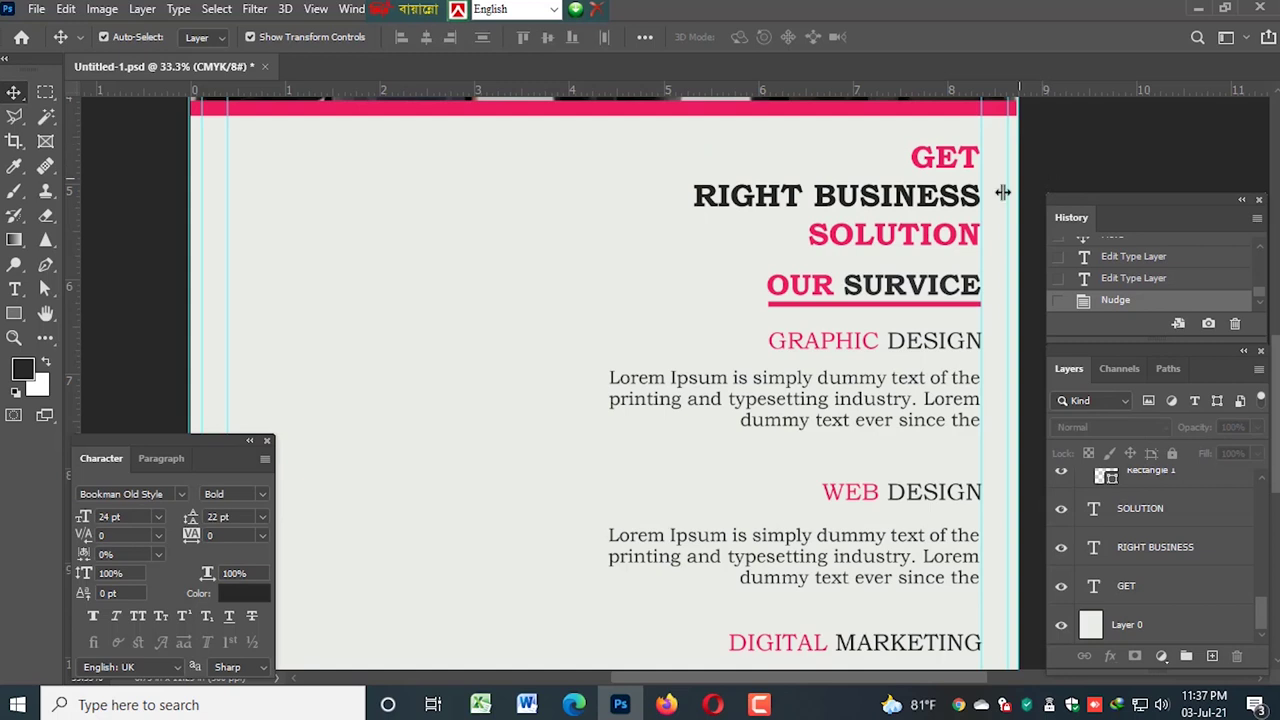
- Zoom out to show more of the flyer and minimize Photoshop
key("ctrl+minus")
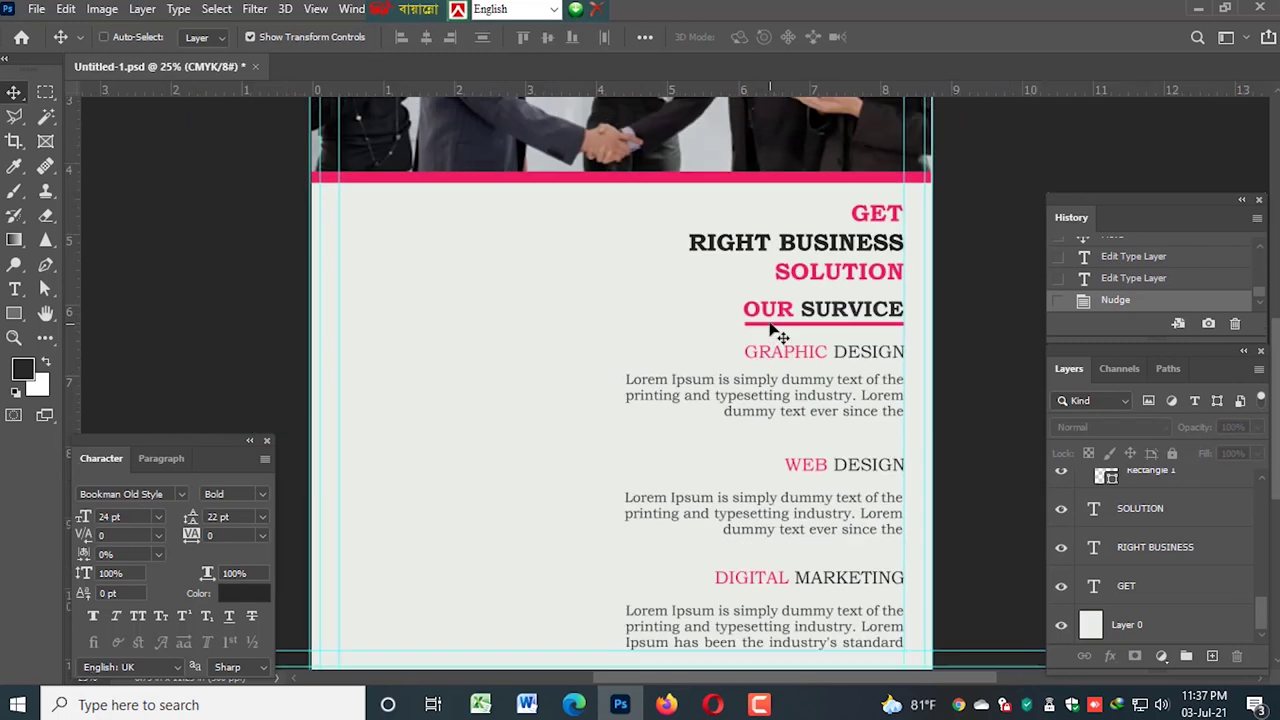
key("ctrl+minus")
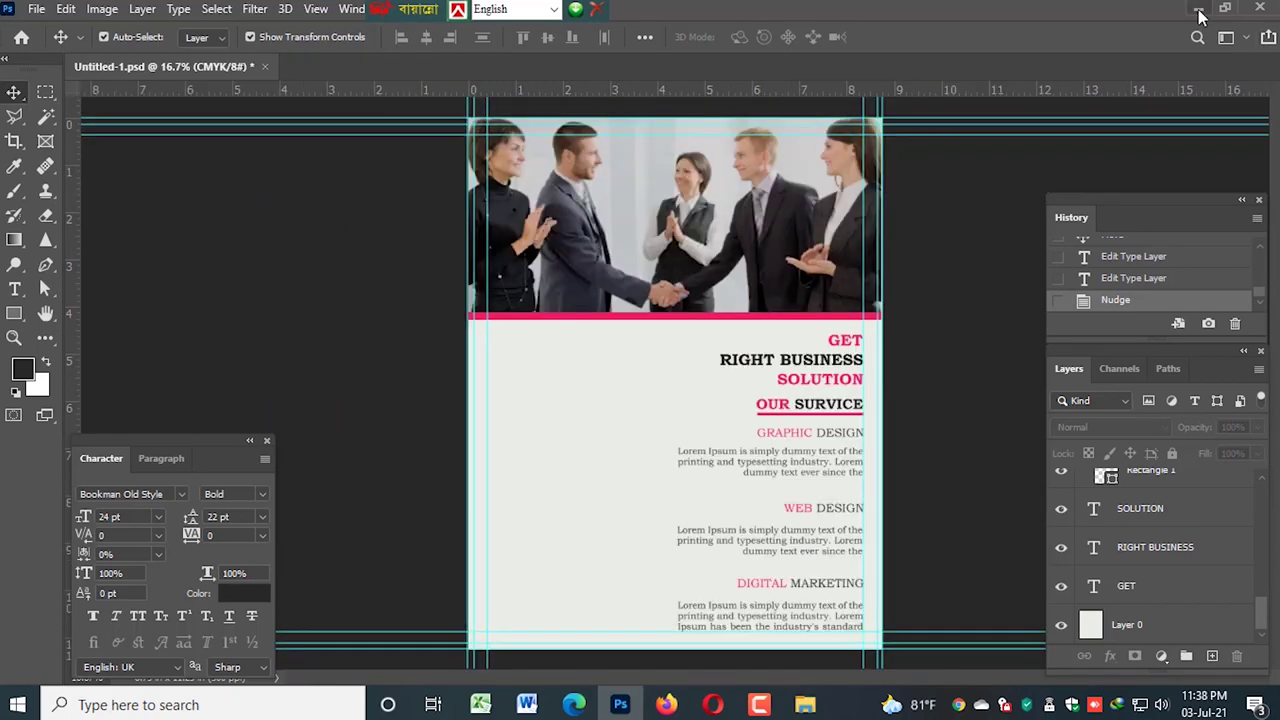
left_click(1198, 8)
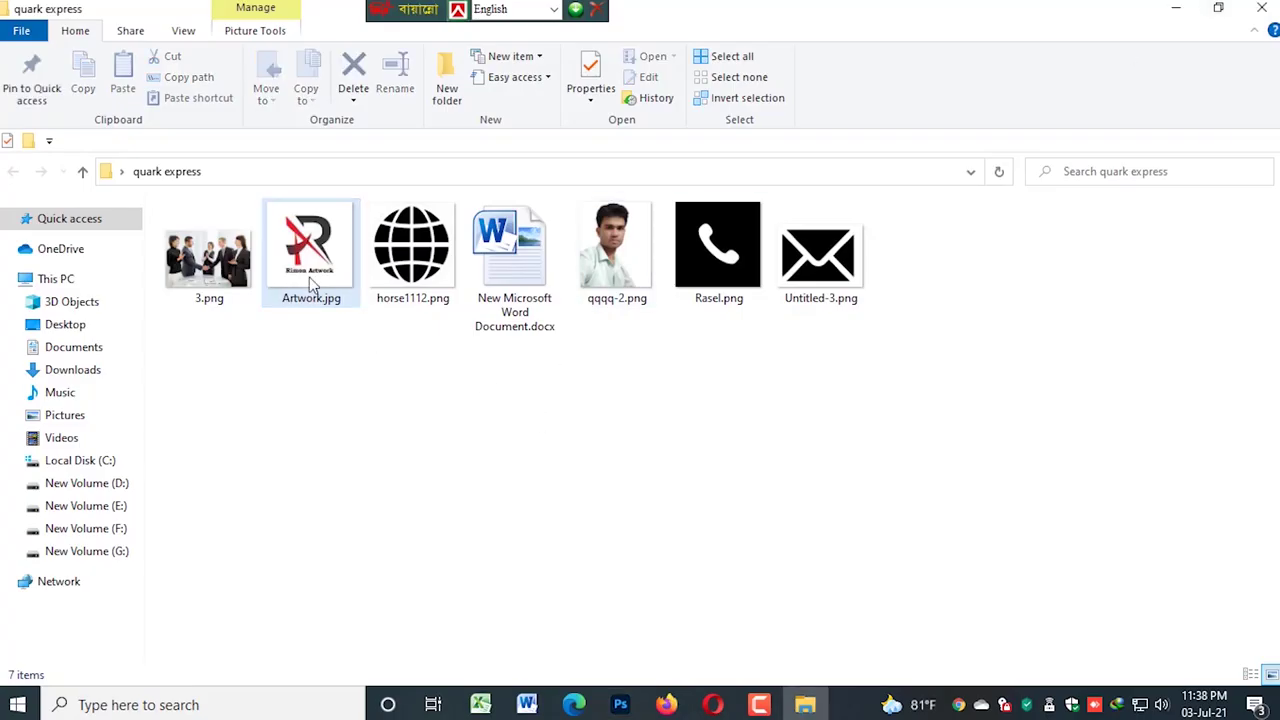
- Drag Artwork.jpg from the quark express folder into Photoshop as a new document
left_click_drag(308, 262, 609, 708)
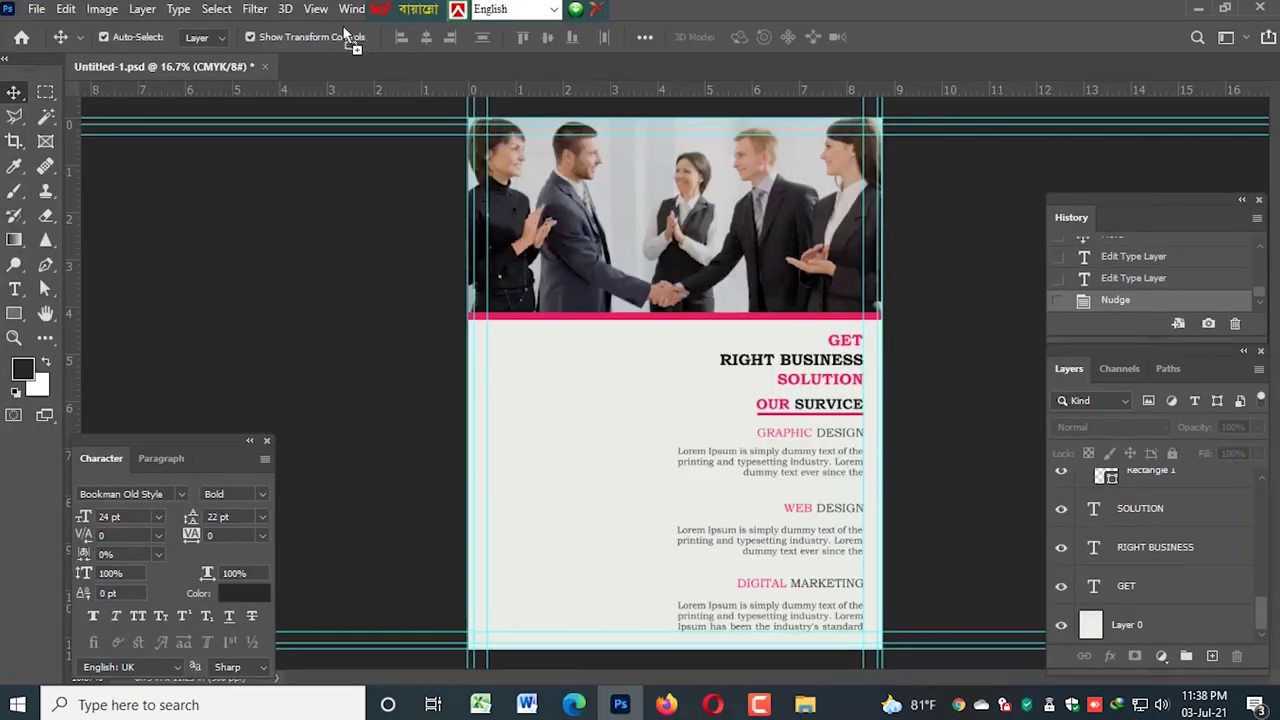
left_click_drag(609, 708, 330, 64)
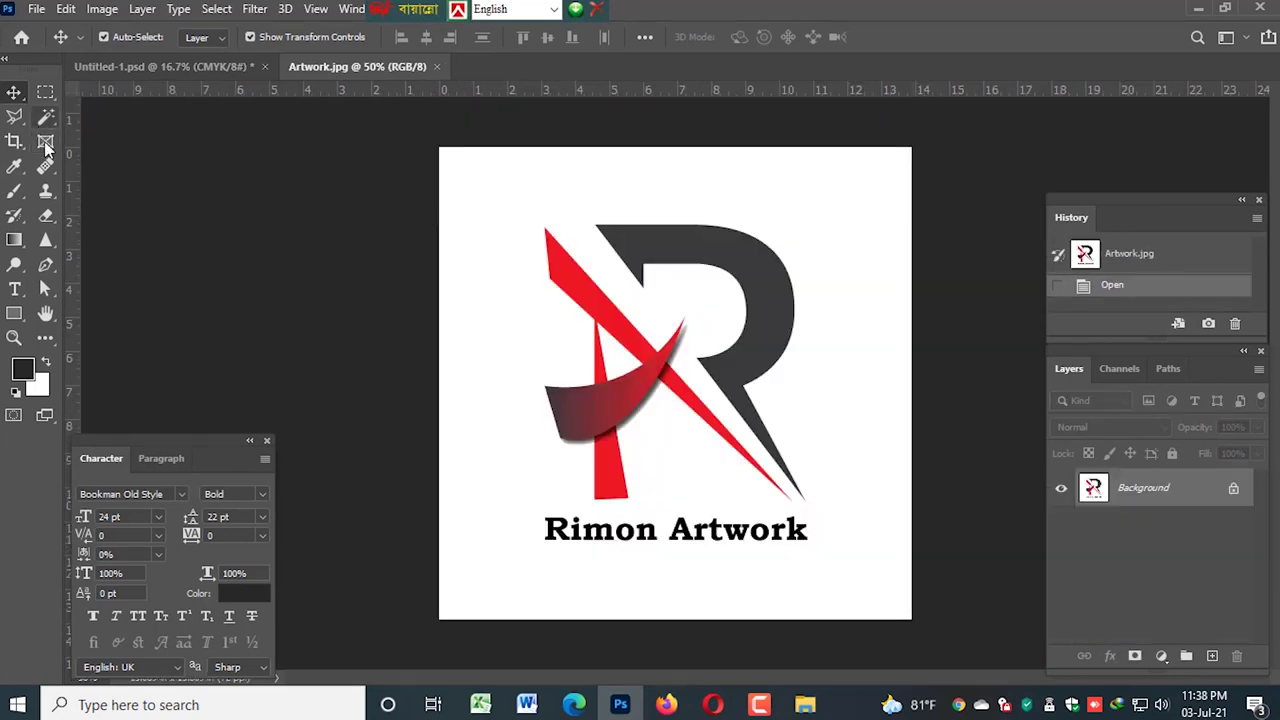
- Magic Wand the logo's white background, unlock it as Layer 0, and delete it
left_click(45, 116)
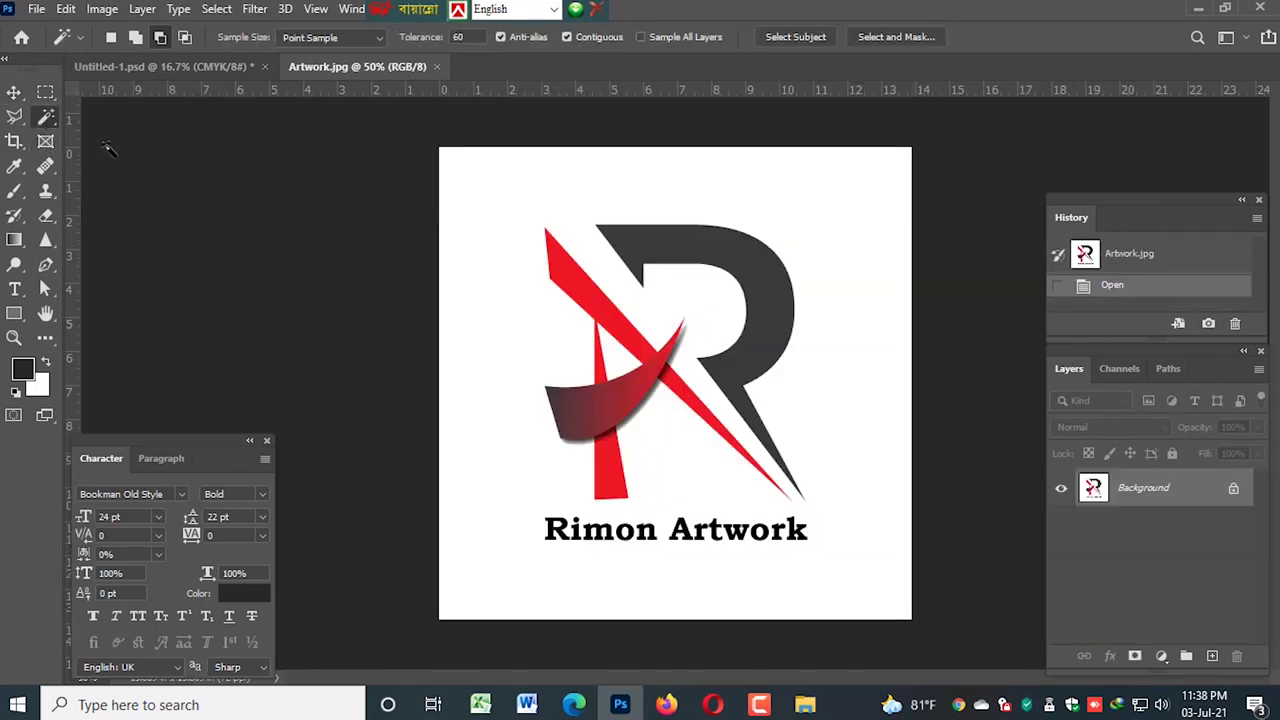
right_click(52, 120)
left_click(131, 154)
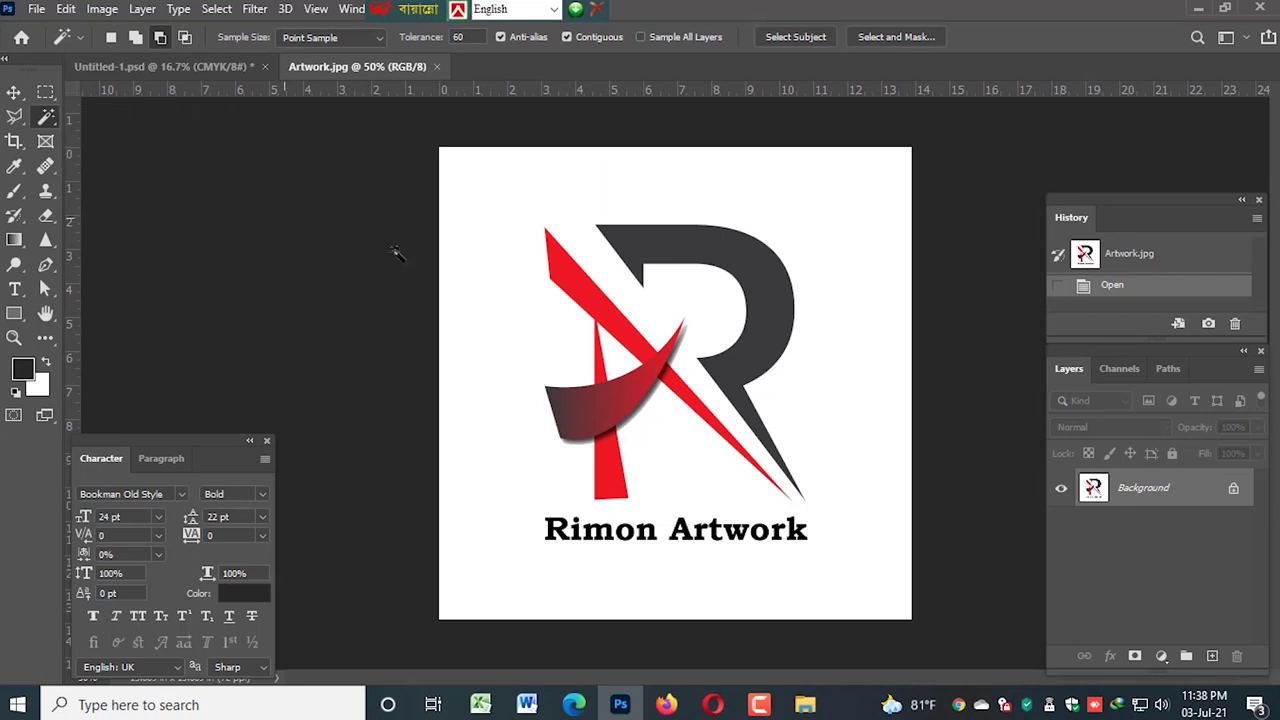
left_click(535, 292)
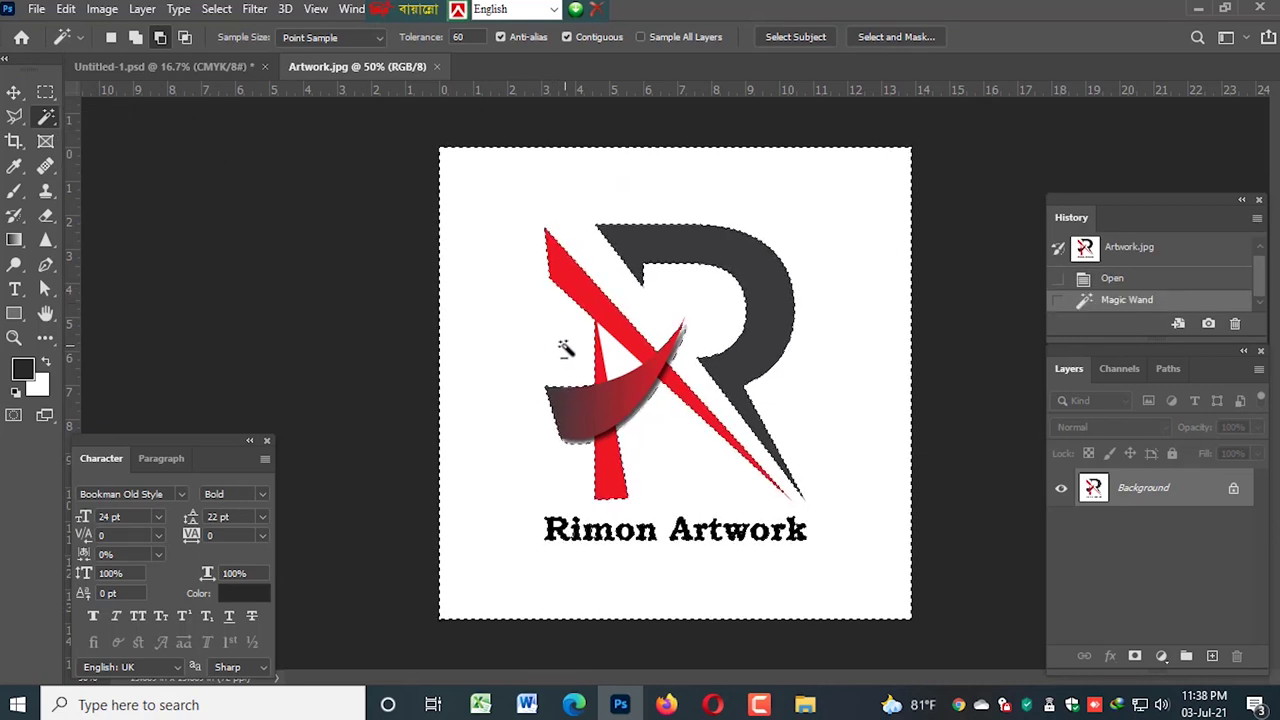
key("shift+F5")
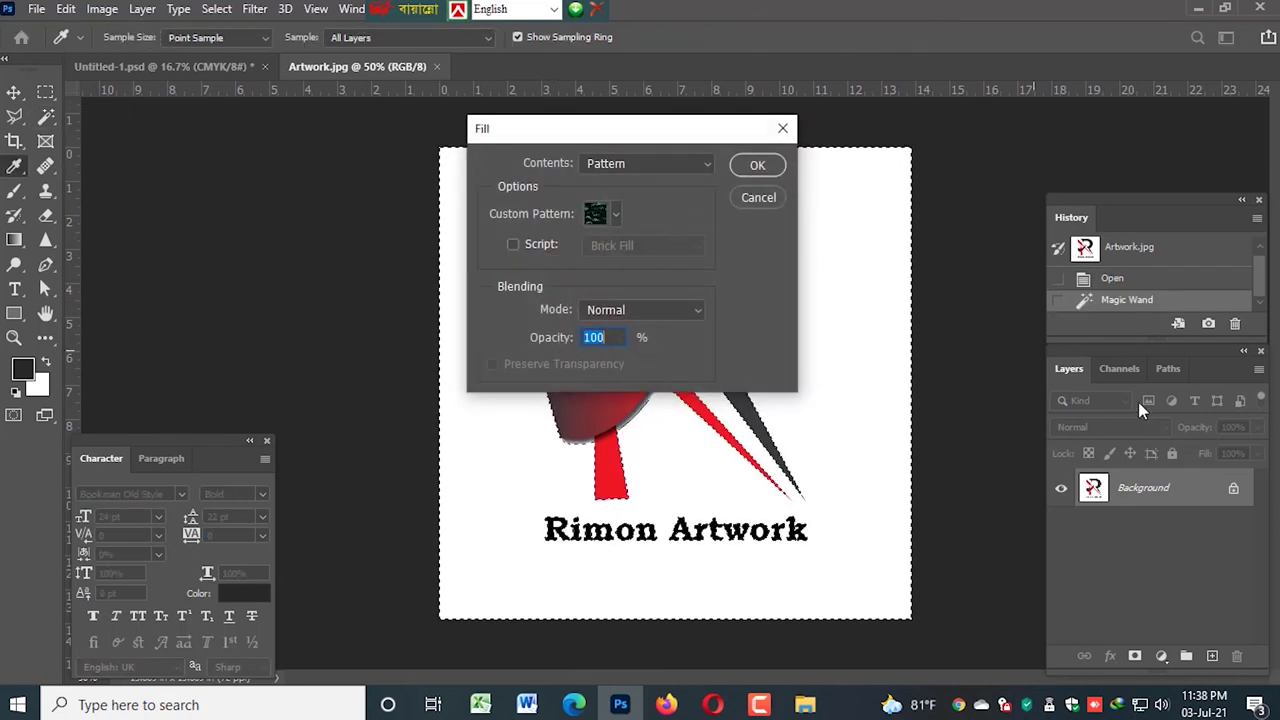
left_click(762, 197)
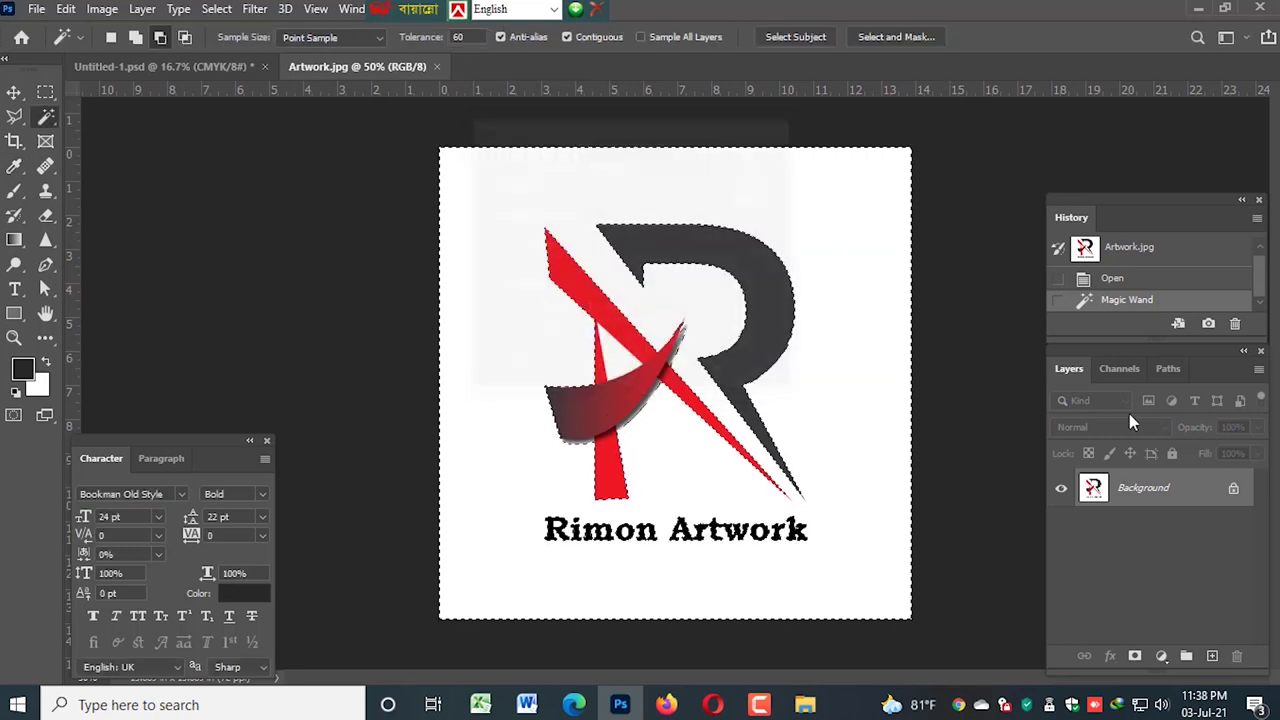
double_click(1168, 487)
left_click(792, 194)
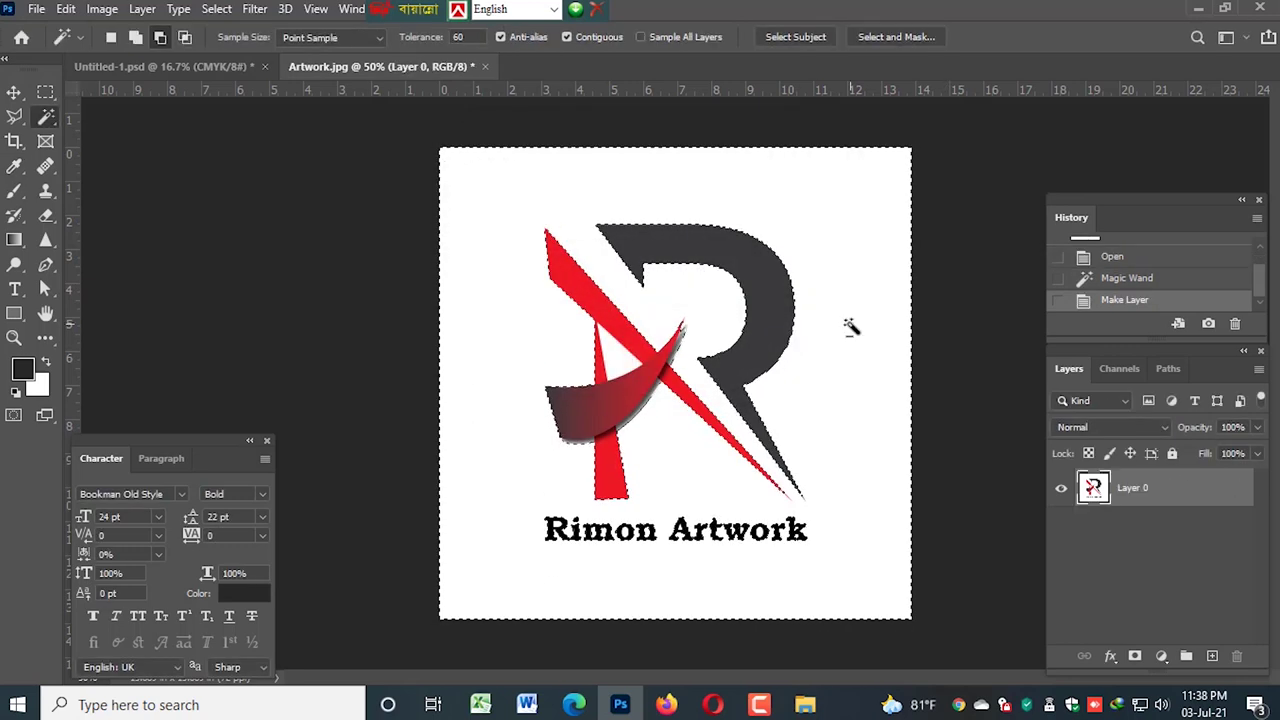
key("Delete")
- Delete the white gap inside the logo's letter and clear the selection
left_click(770, 352)
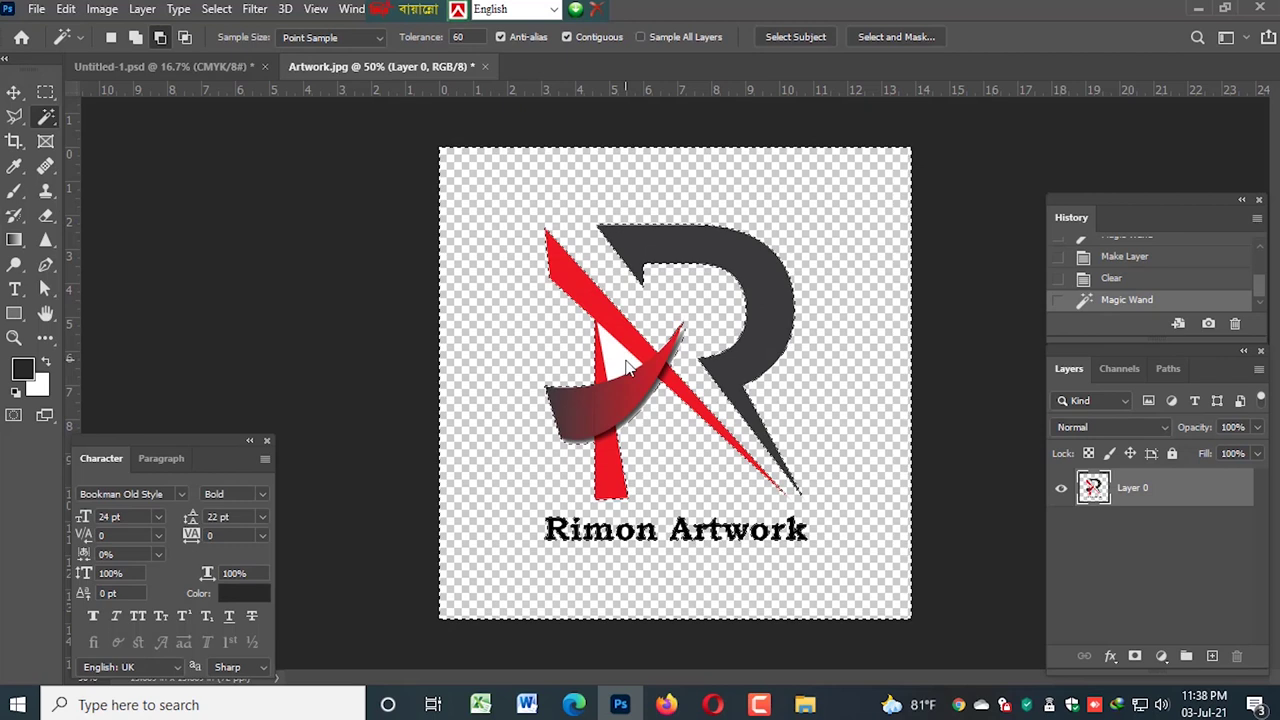
left_click(614, 366)
key("Delete")
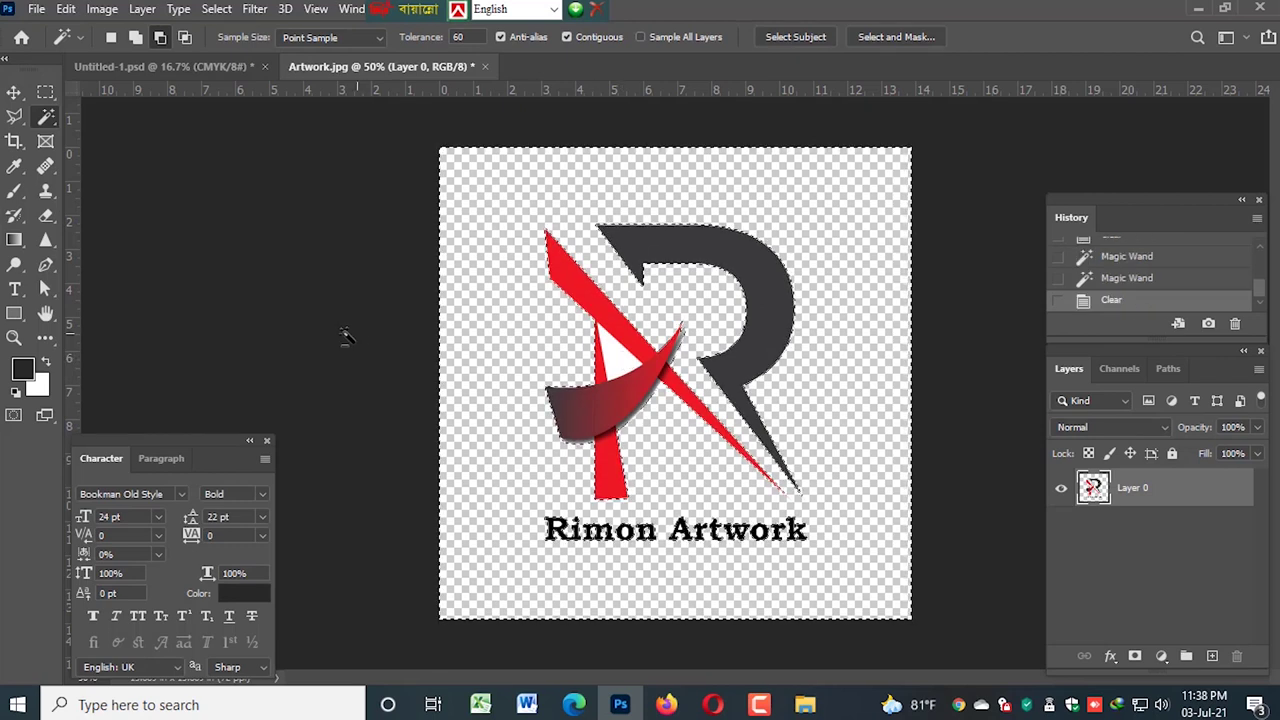
key("ctrl+d")
left_click(617, 357)
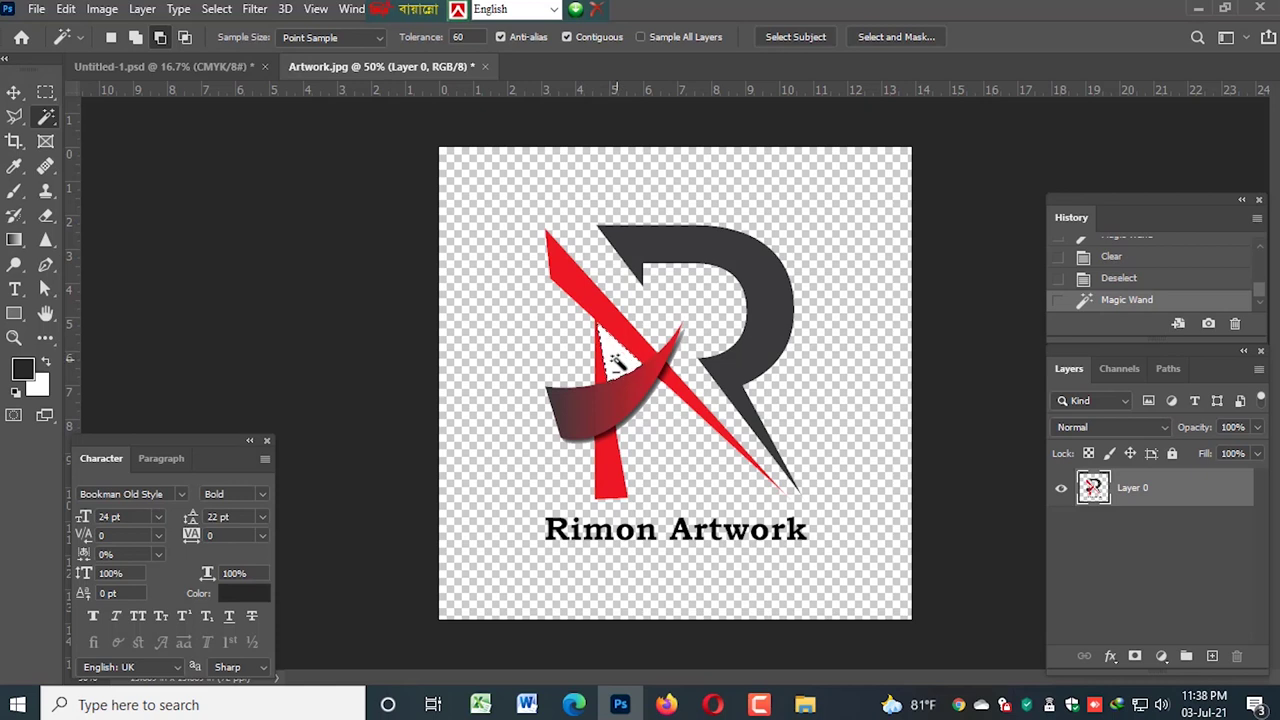
key("Delete")
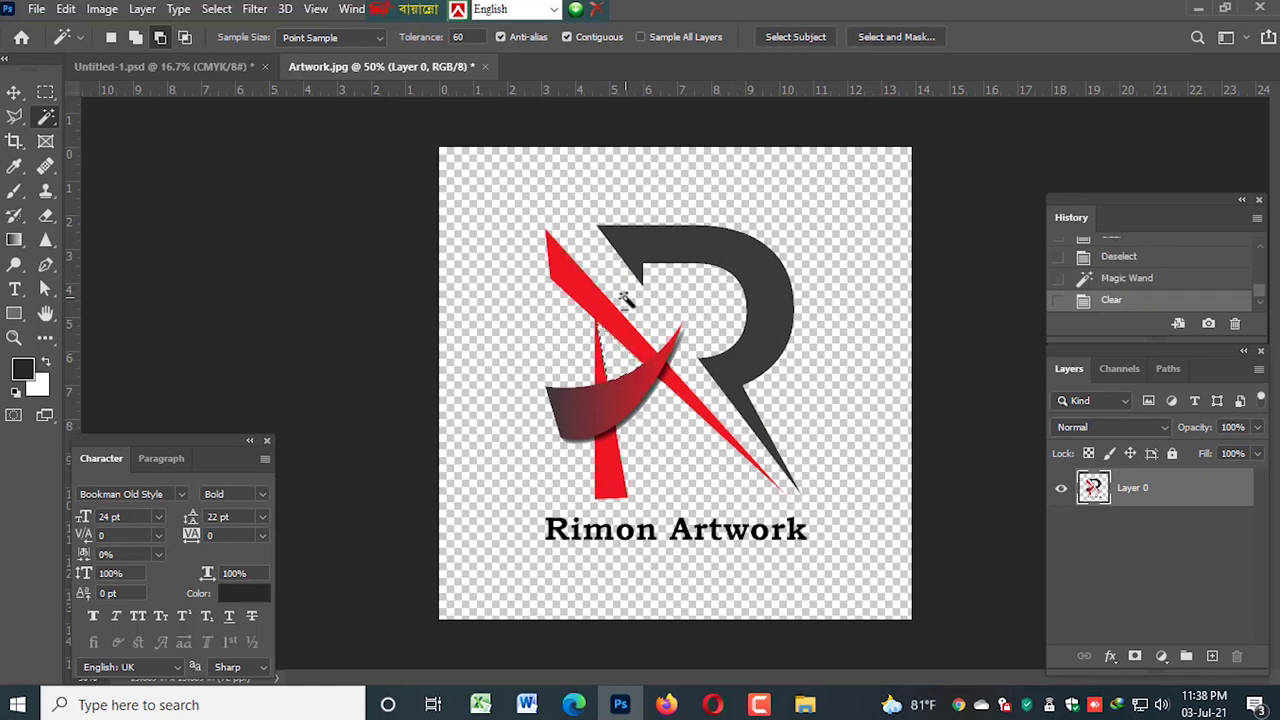
key("ctrl+d")
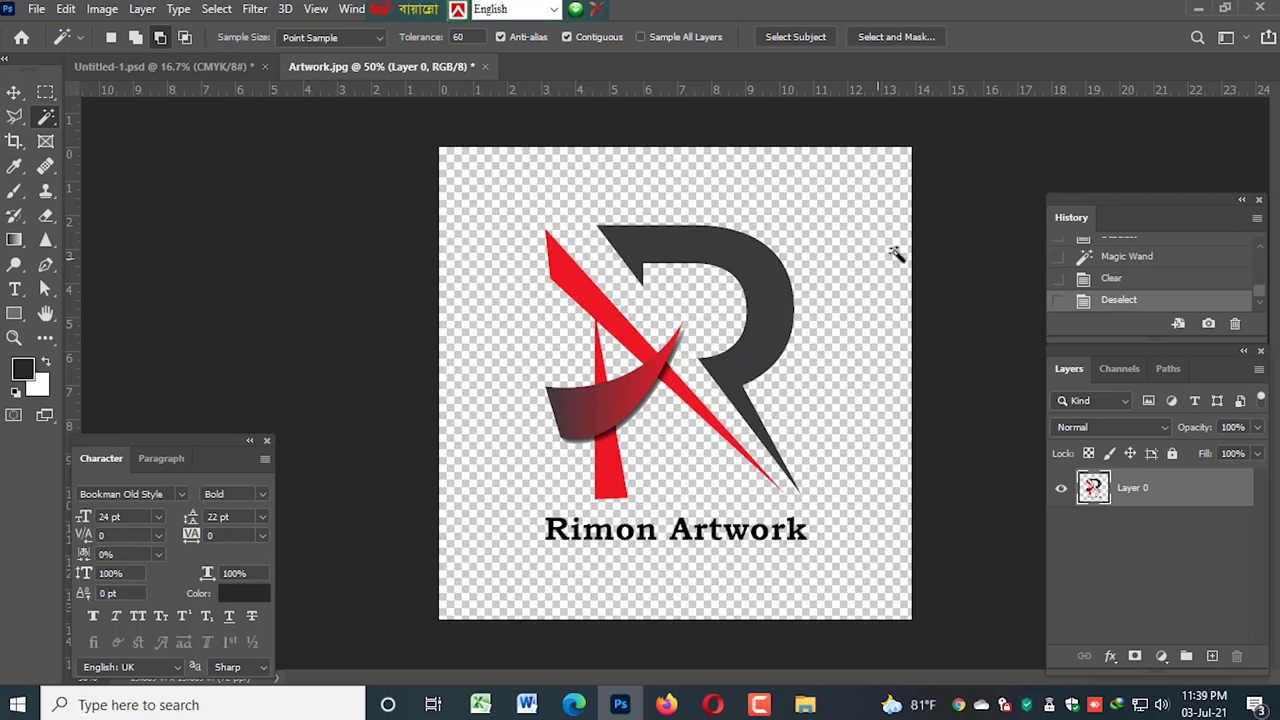
left_click(36, 9)
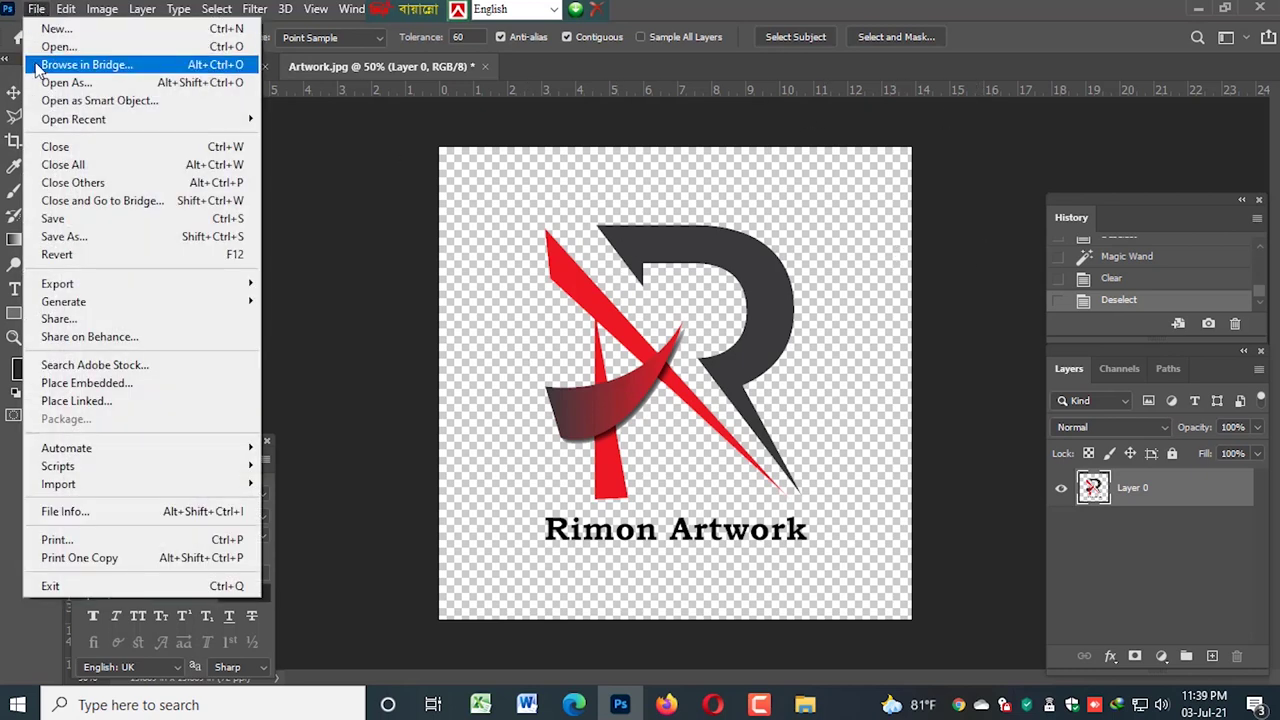
left_click(305, 255)
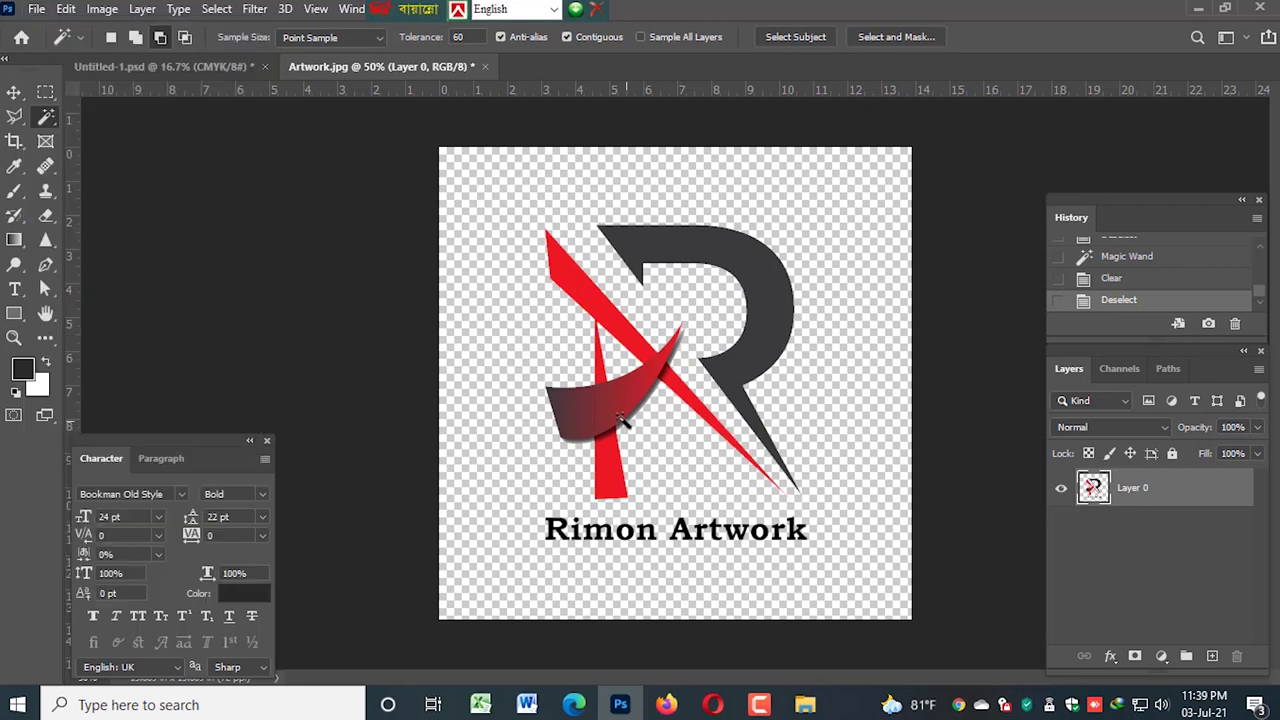
left_click(158, 42)
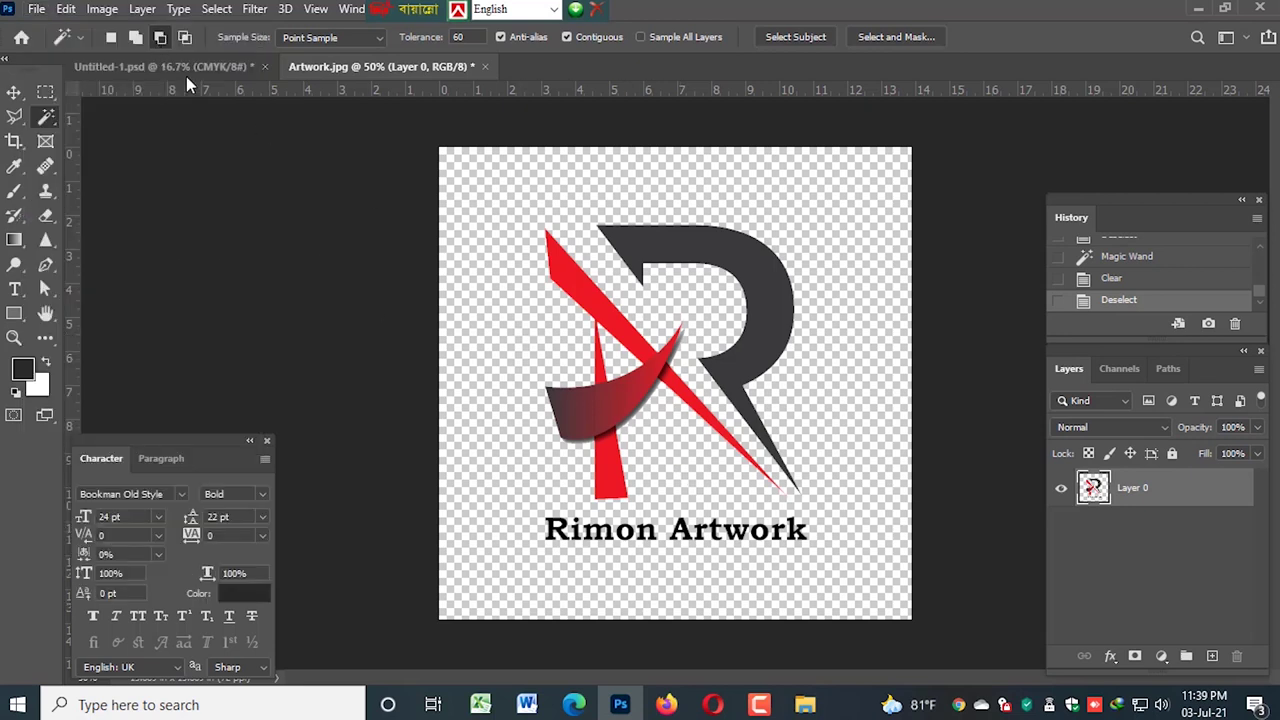
left_click(14, 93)
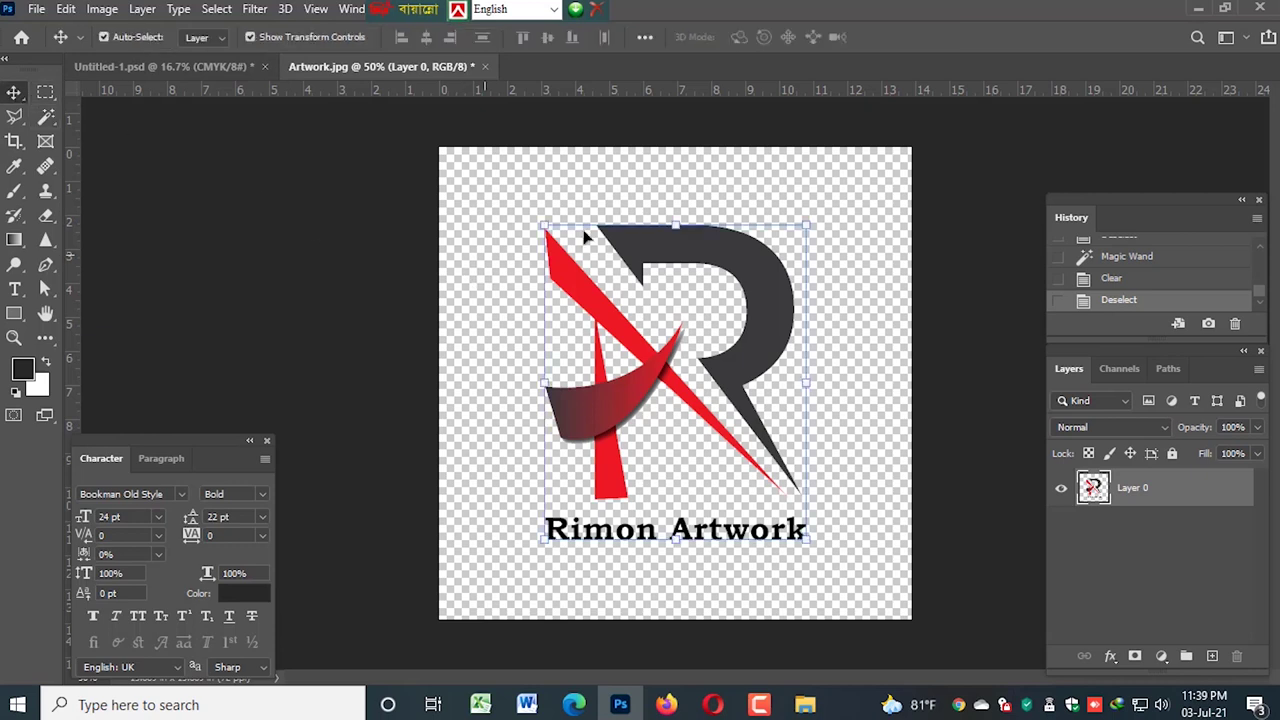
- Drag the logo onto the flyer and try a first resize, then undo it
left_click_drag(652, 253, 212, 66)
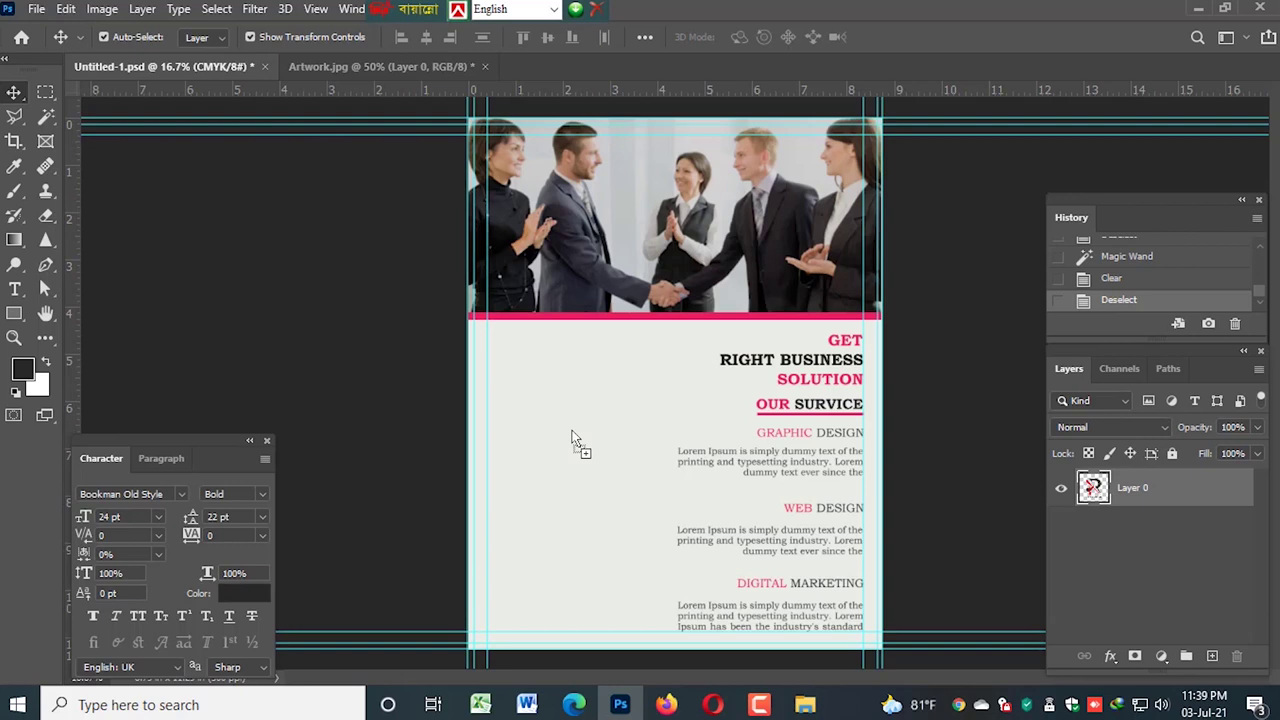
left_click_drag(400, 218, 571, 434)
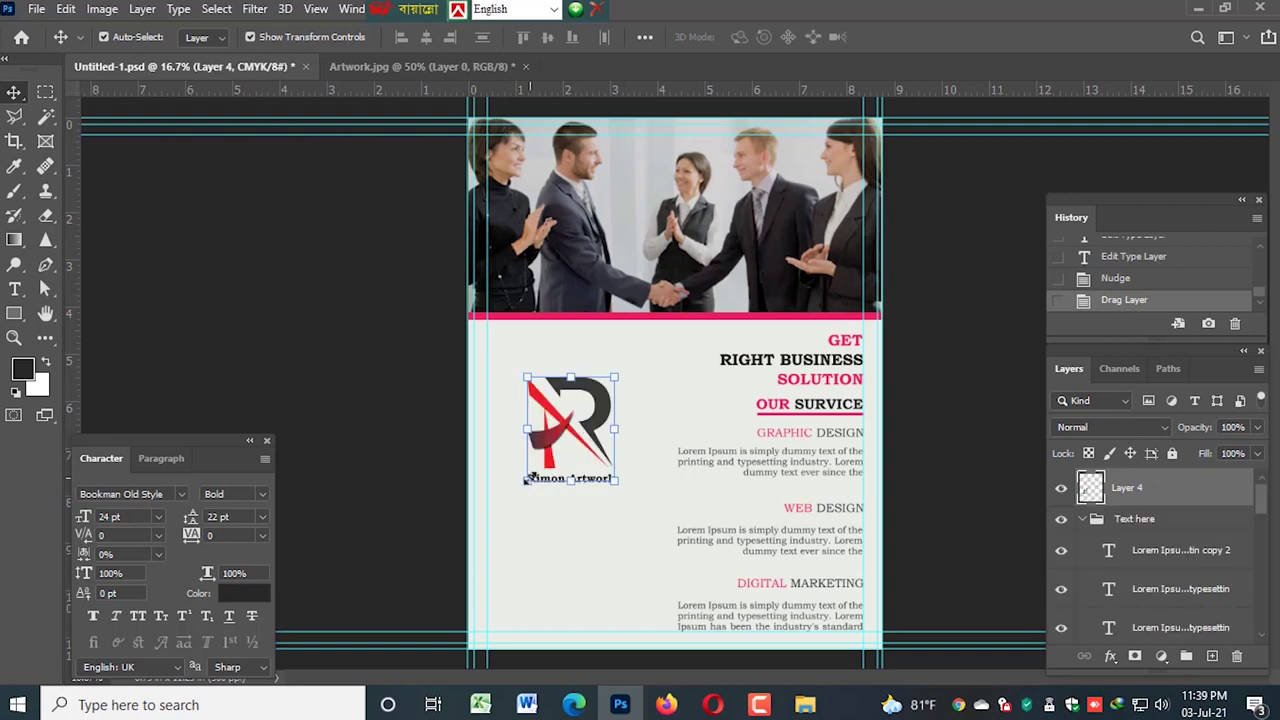
left_click_drag(527, 479, 540, 458)
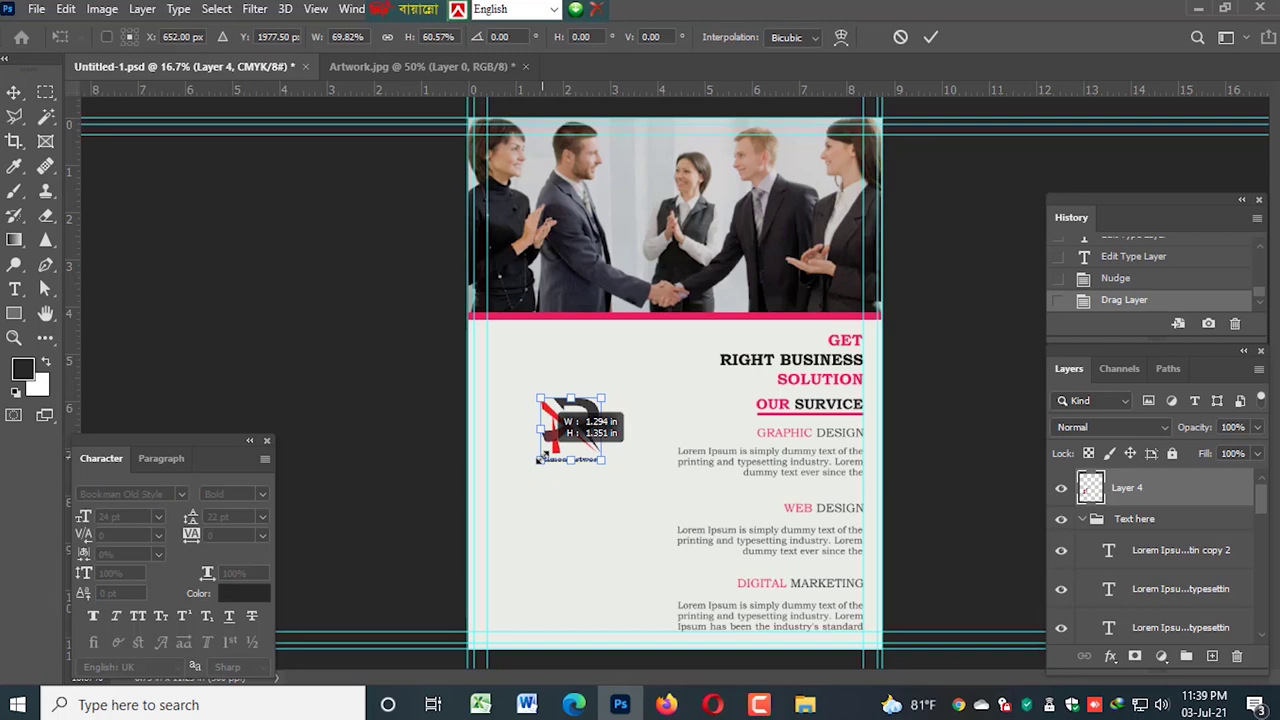
left_click_drag(540, 458, 540, 457)
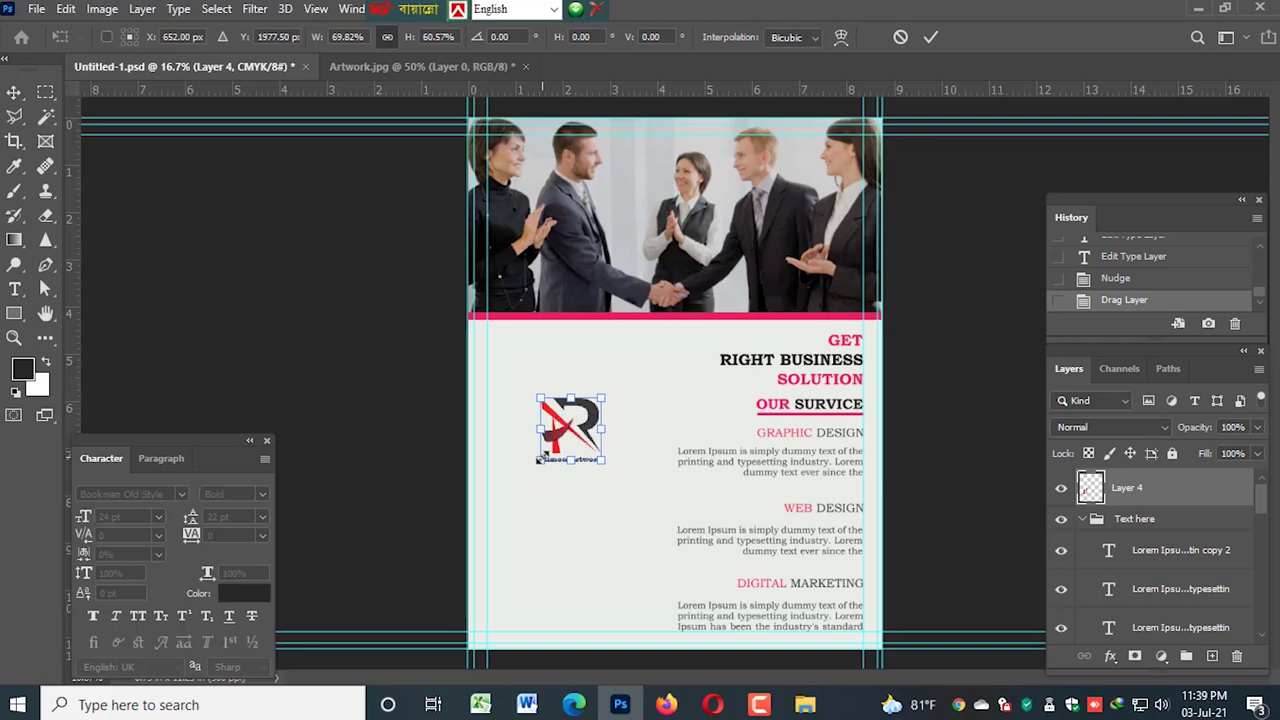
left_click(929, 37)
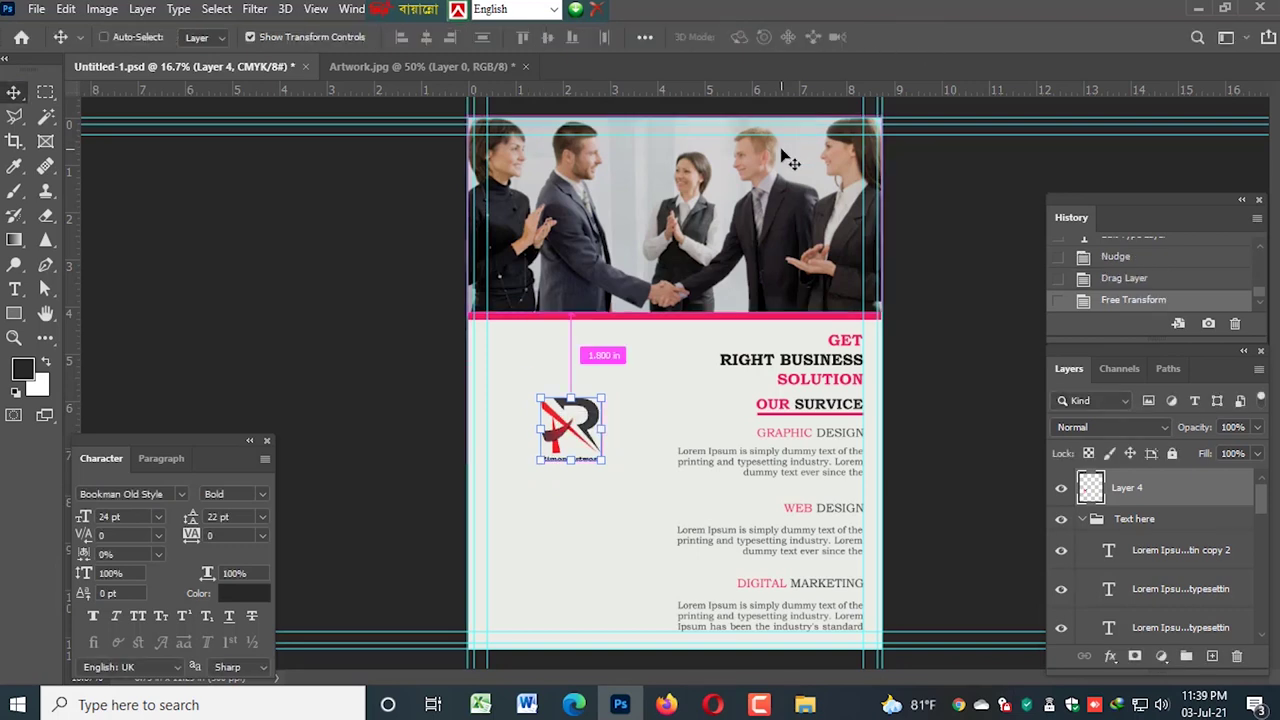
key("ctrl+z")
- Shrink the logo and place it top-left just under the pink bar
left_click_drag(523, 482, 544, 450)
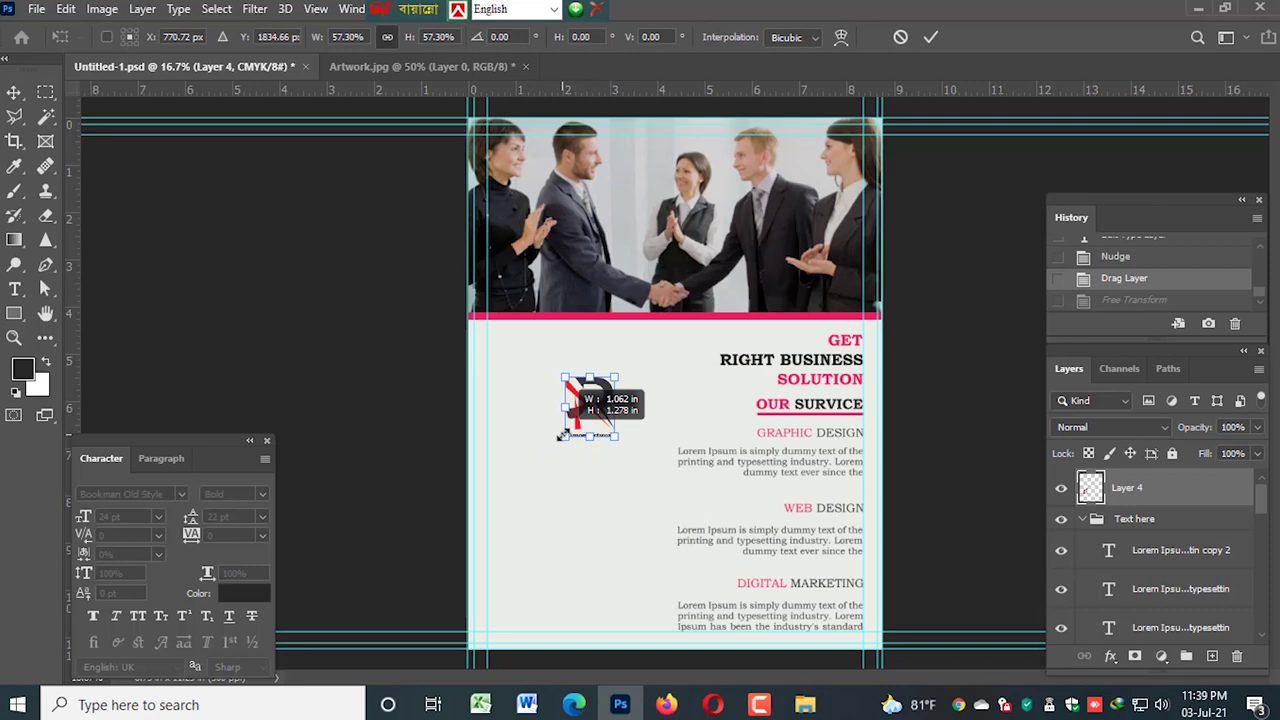
left_click_drag(545, 450, 564, 436)
left_click_drag(612, 398, 549, 345)
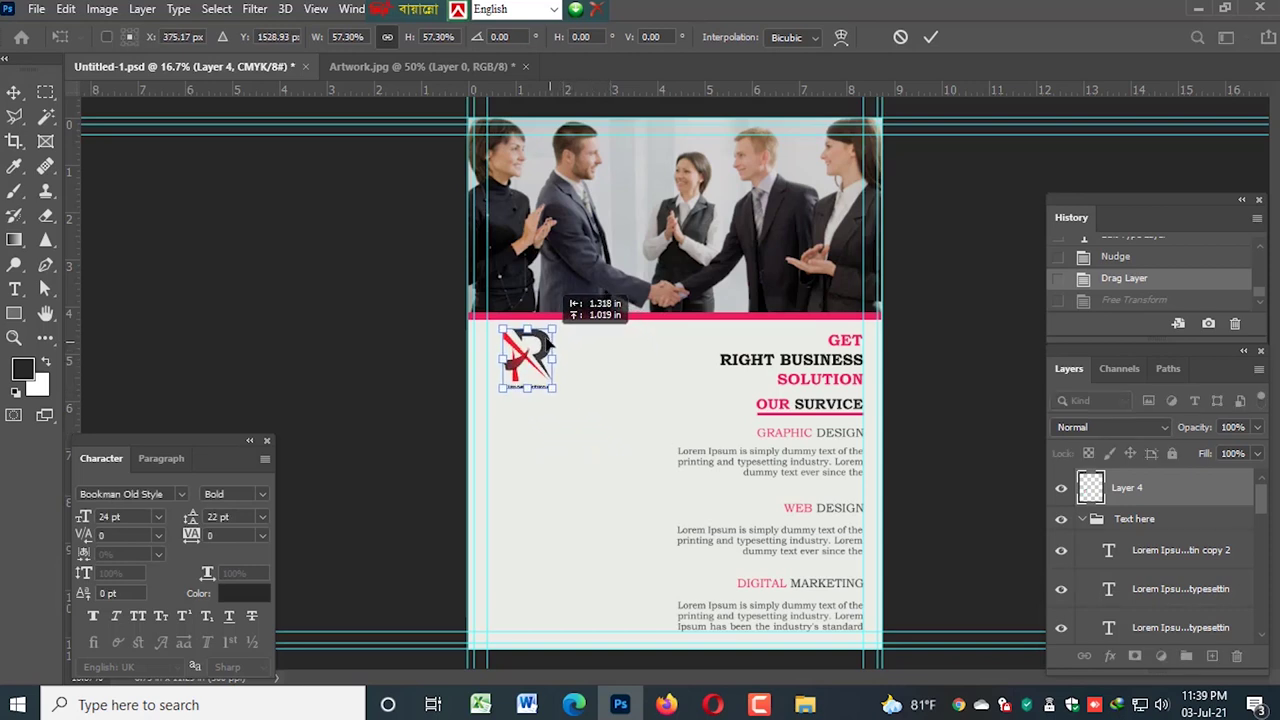
left_click_drag(549, 345, 547, 341)
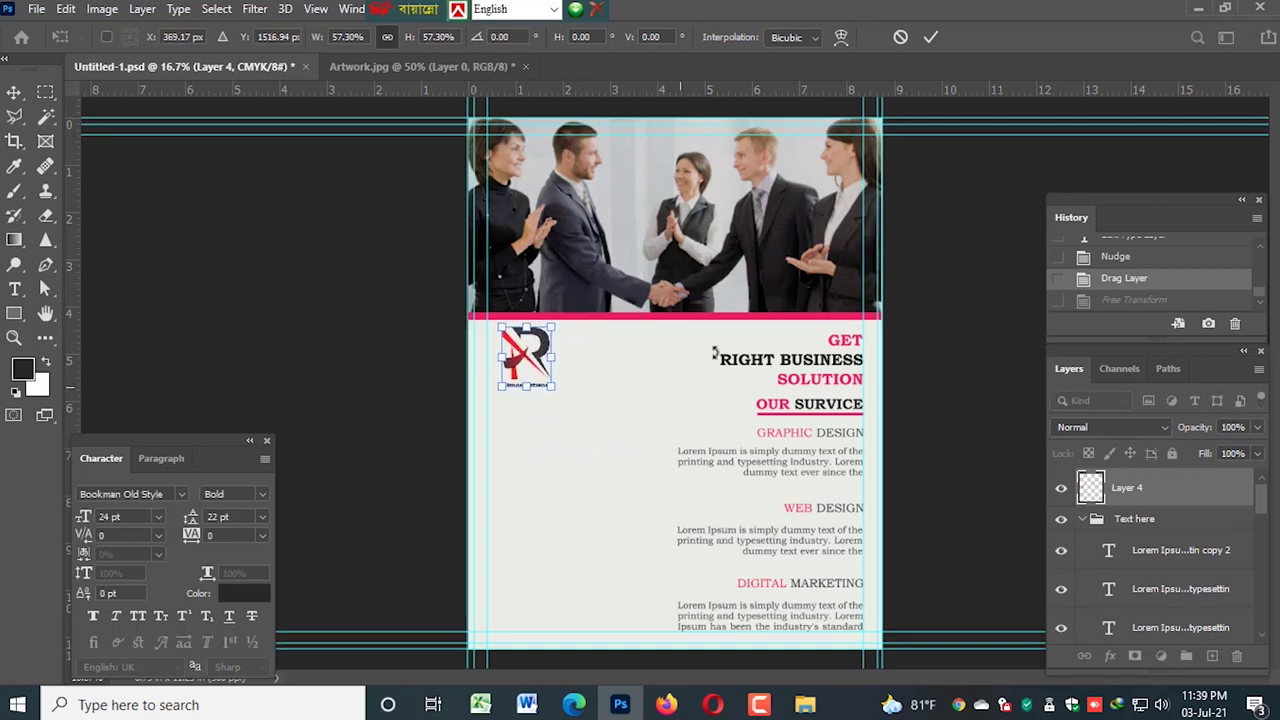
left_click(930, 37)
left_click(615, 428)
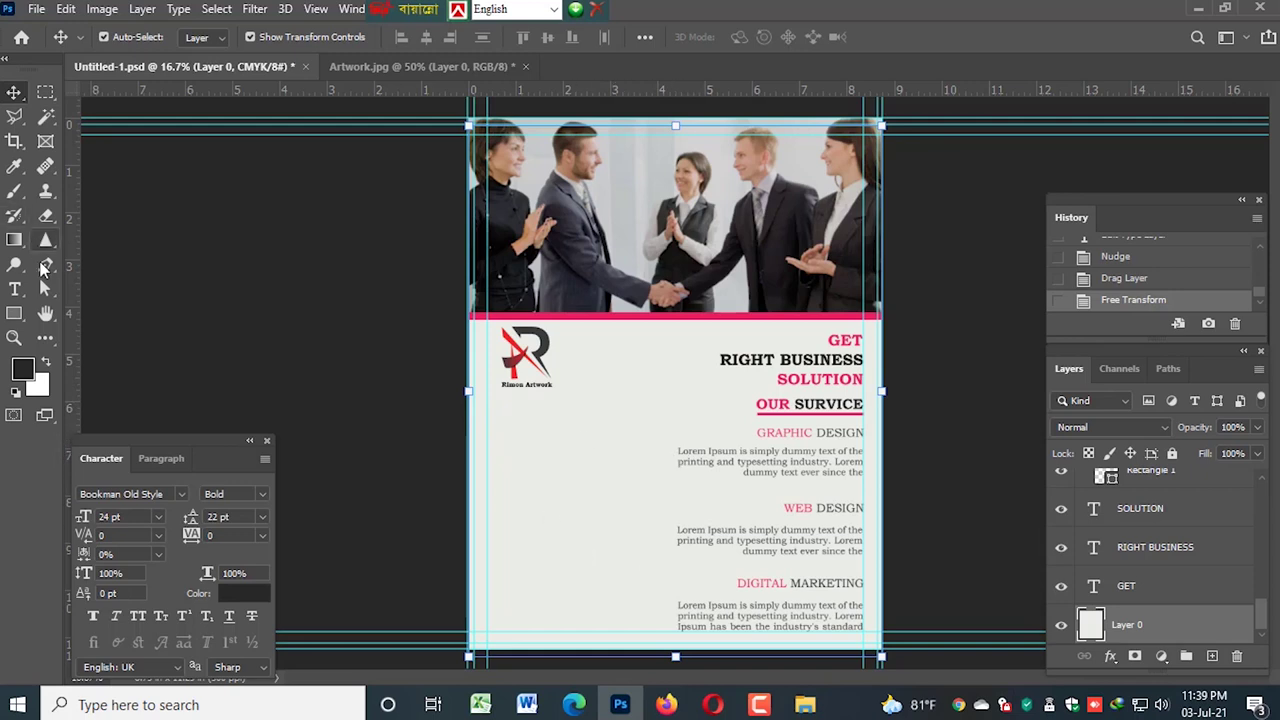
left_click(15, 315)
- Draw a dark rectangle below the logo and shorten its height slightly
right_click(15, 315)
left_click_drag(392, 423, 571, 540)
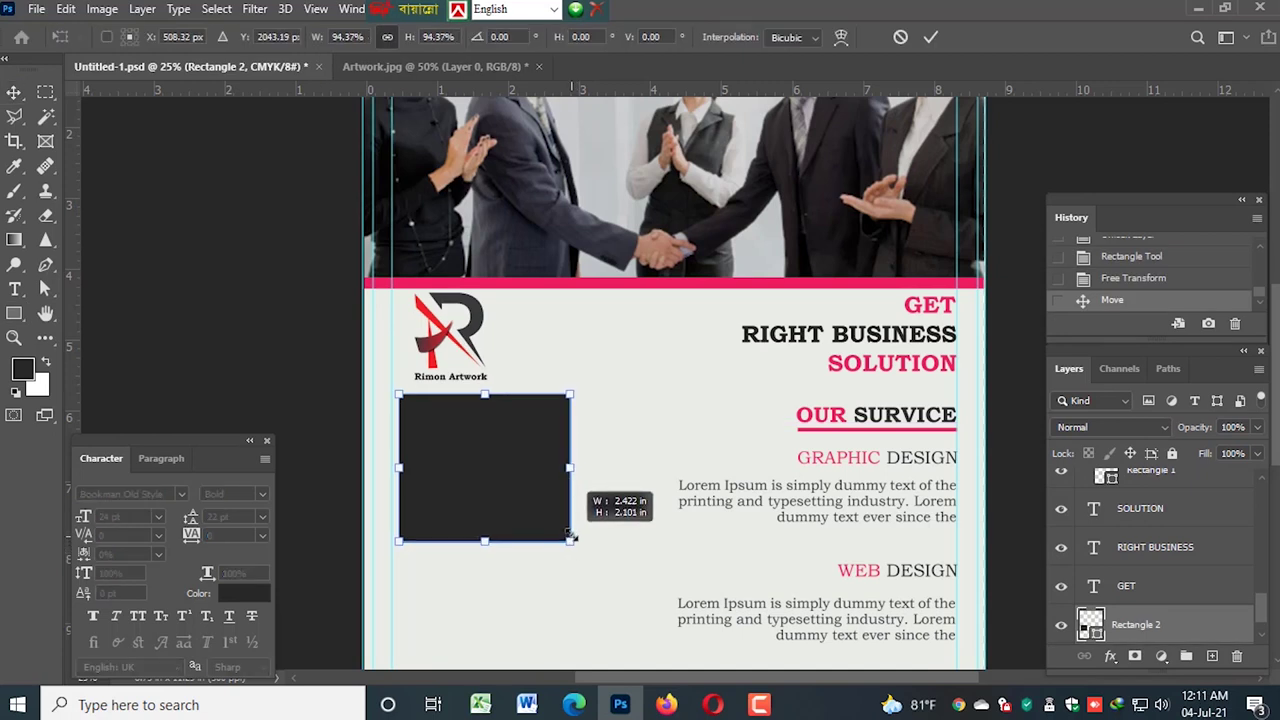
left_click_drag(571, 540, 570, 541)
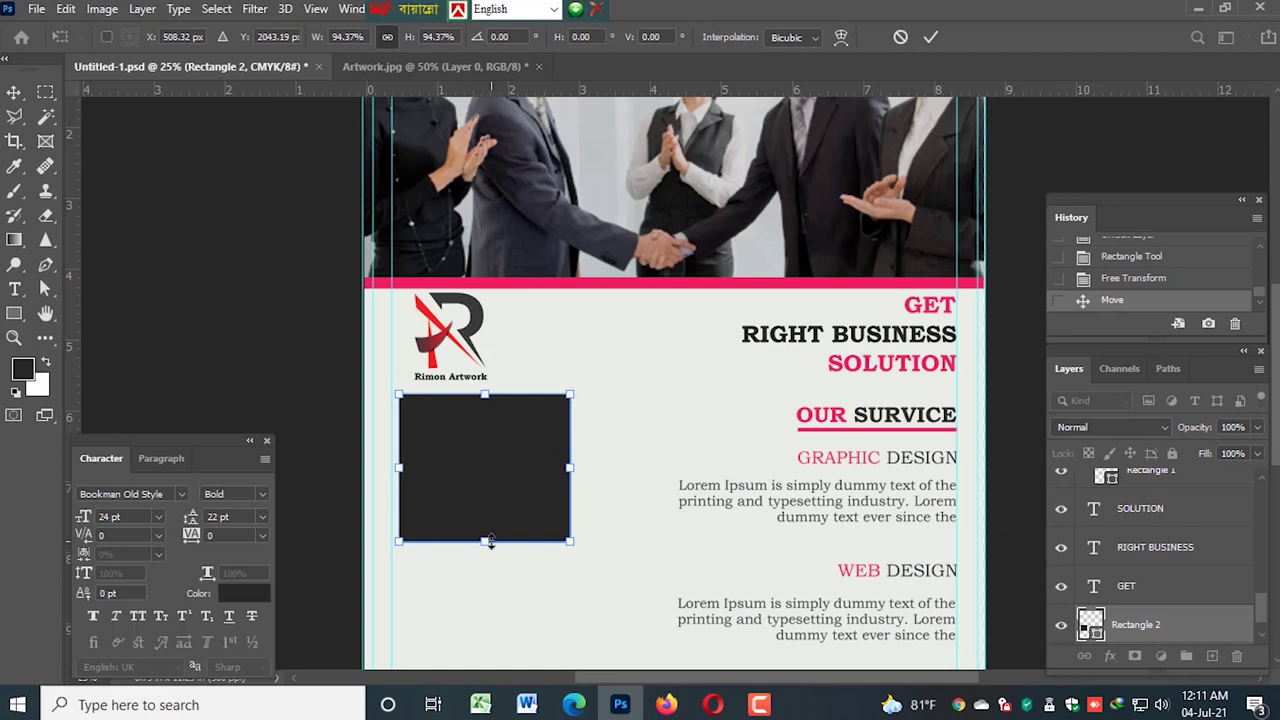
left_click_drag(487, 541, 486, 534)
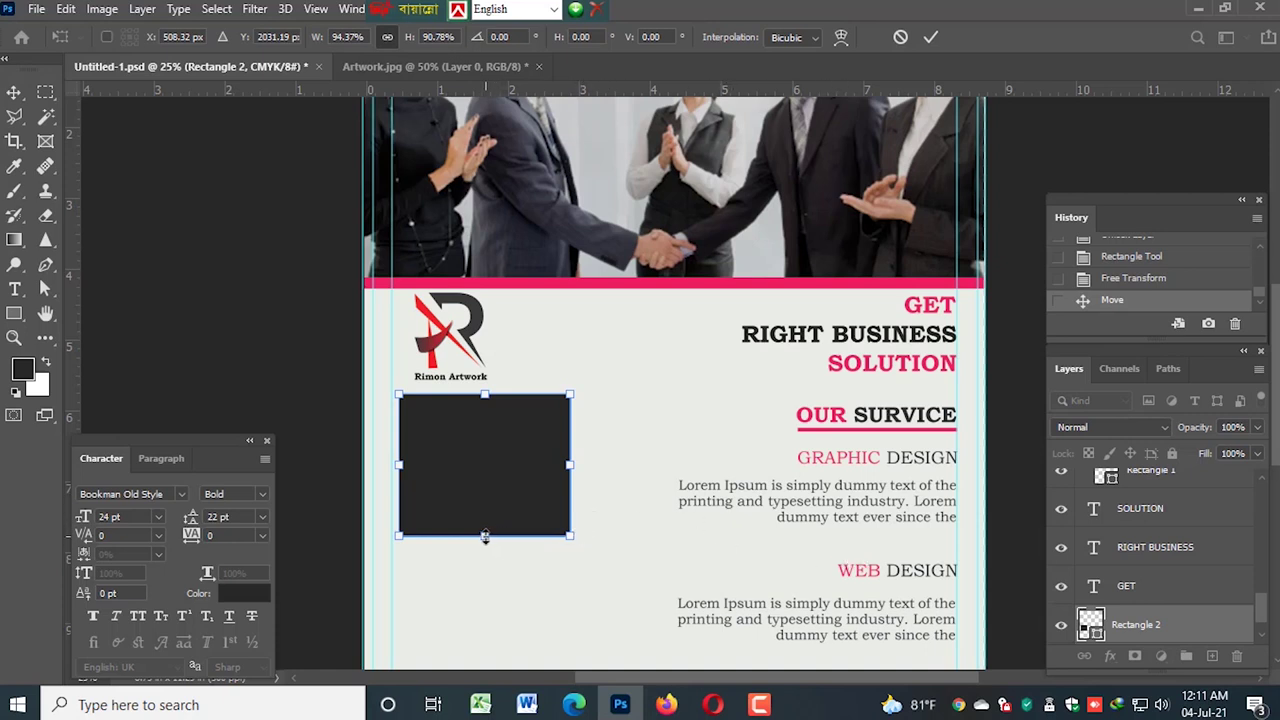
left_click_drag(485, 537, 485, 533)
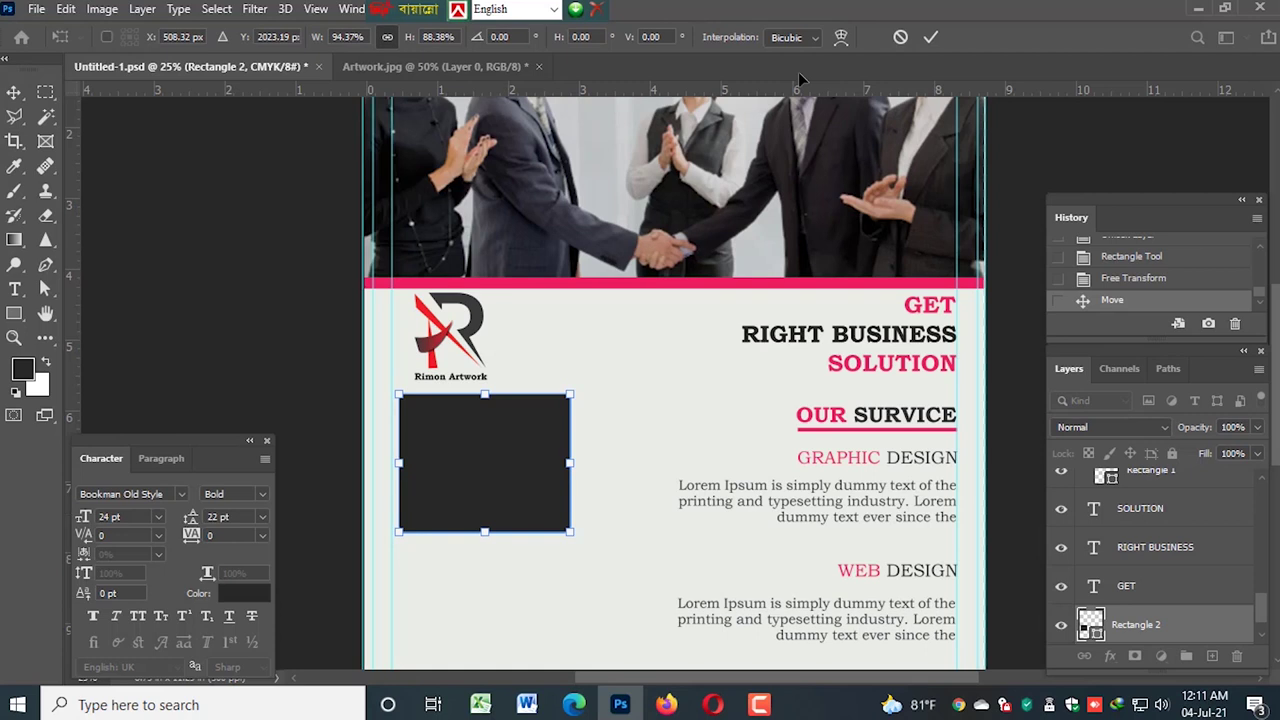
left_click(930, 37)
- Open the quark express folder and drag the portrait image toward Photoshop
left_click(1197, 8)
double_click(388, 520)
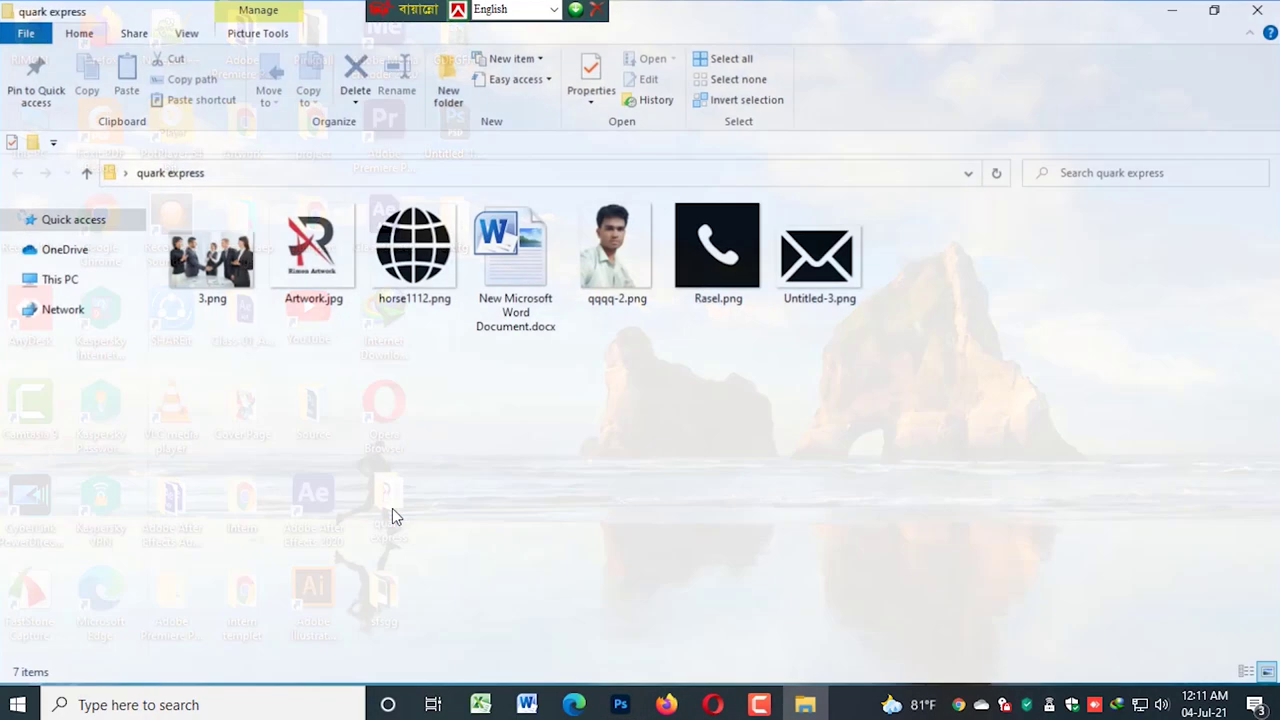
left_click_drag(613, 262, 615, 713)
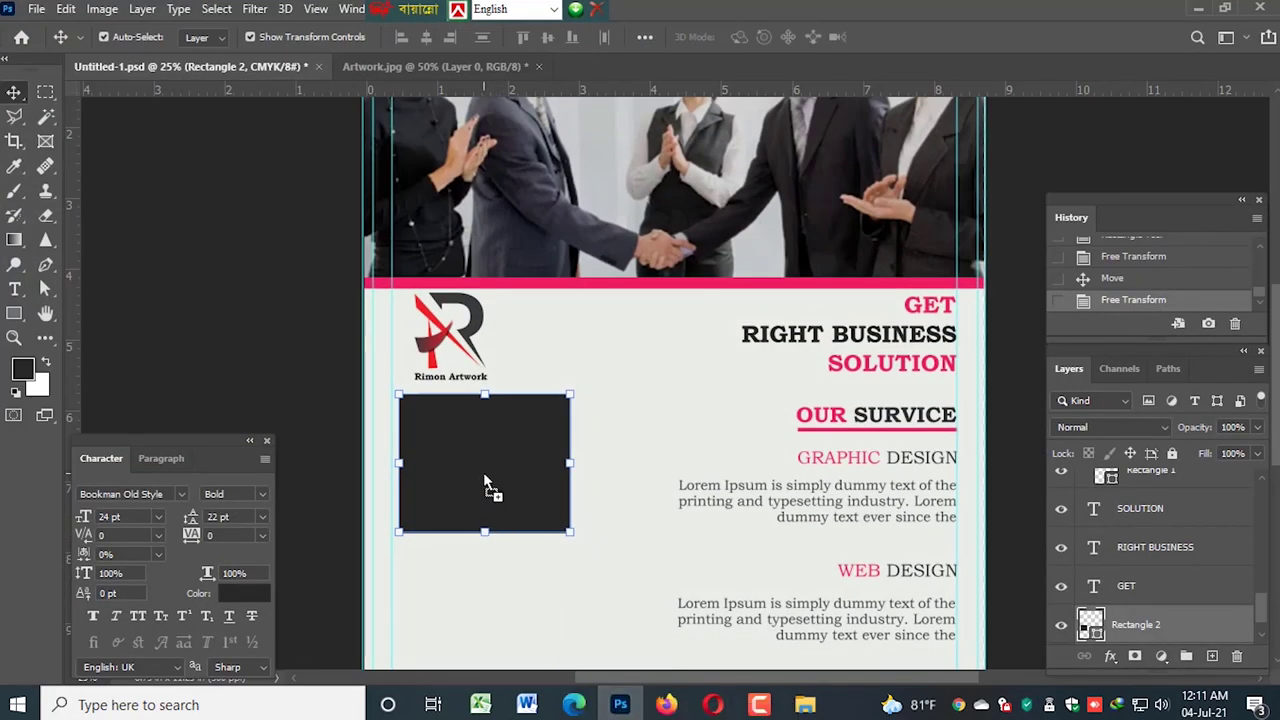
- Place the portrait on the flyer, scaled down and positioned over the dark rectangle
left_click_drag(615, 713, 483, 472)
scroll(620, 465, "up", 3)
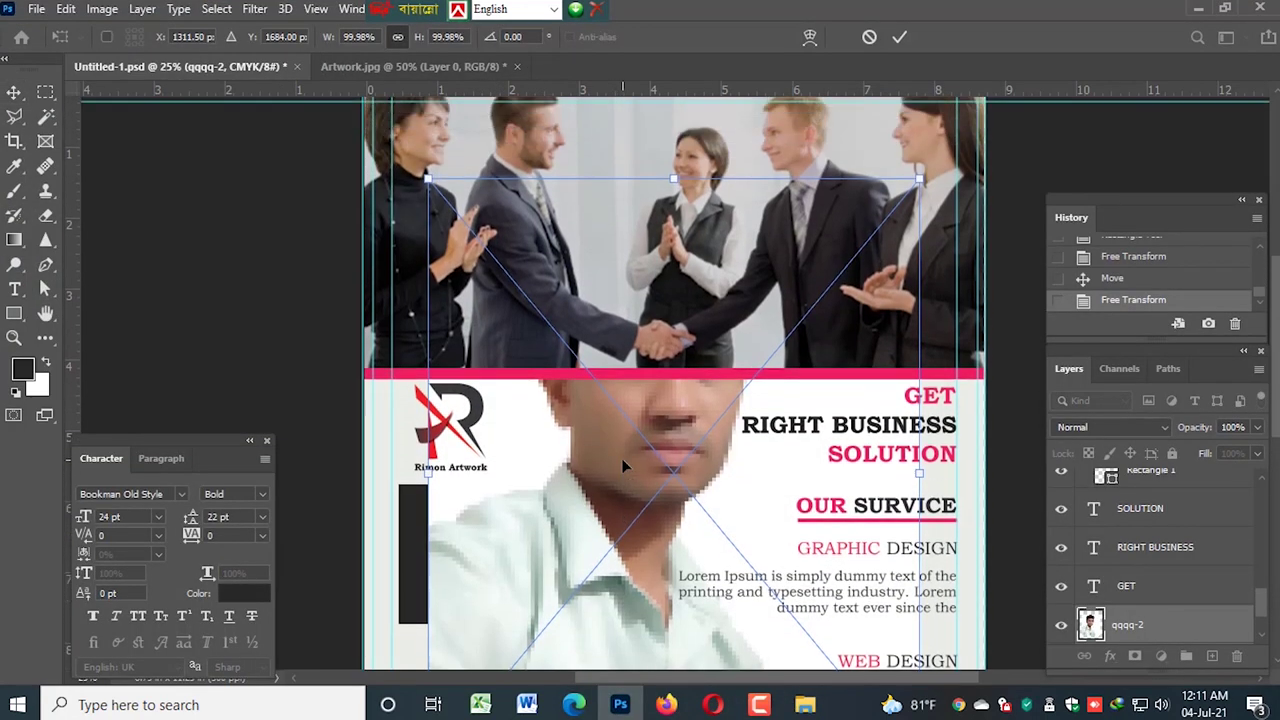
mouse_move(429, 180)
left_mouse_down()
mouse_move(721, 541)
mouse_move(420, 464)
left_mouse_up()
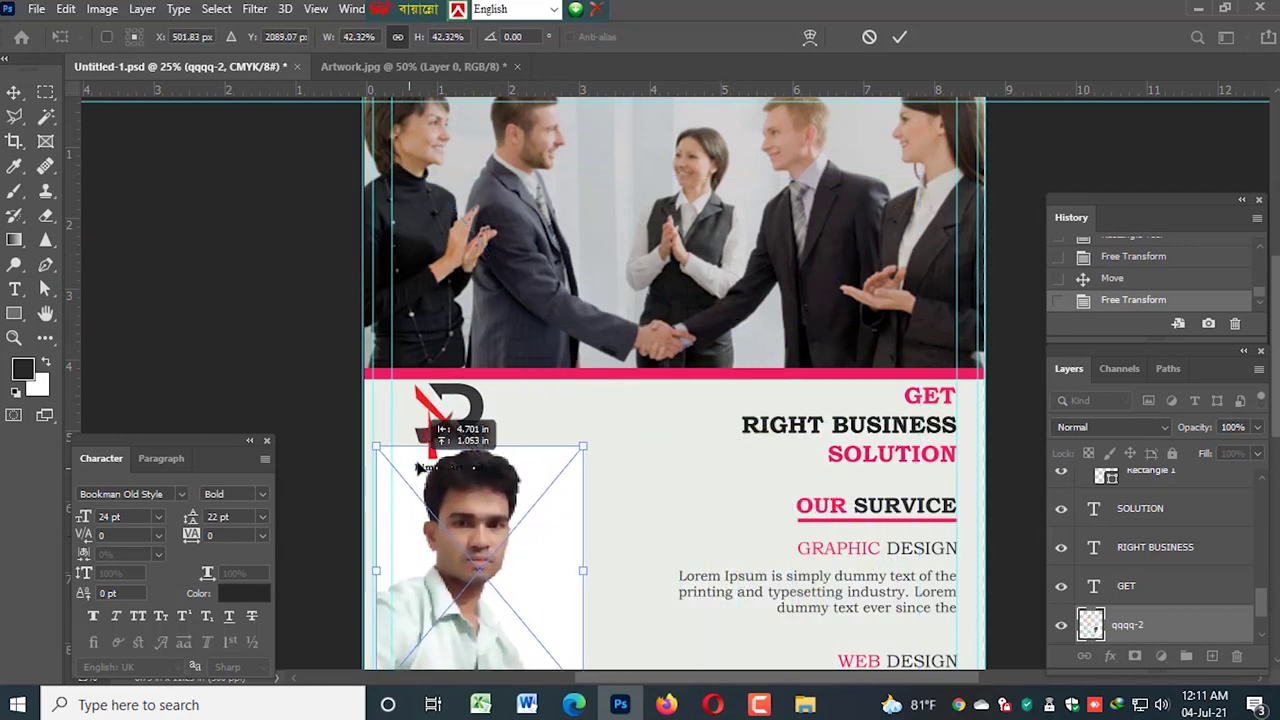
scroll(575, 395, "down", 2)
scroll(585, 385, "down", 2)
left_click_drag(589, 307, 567, 332)
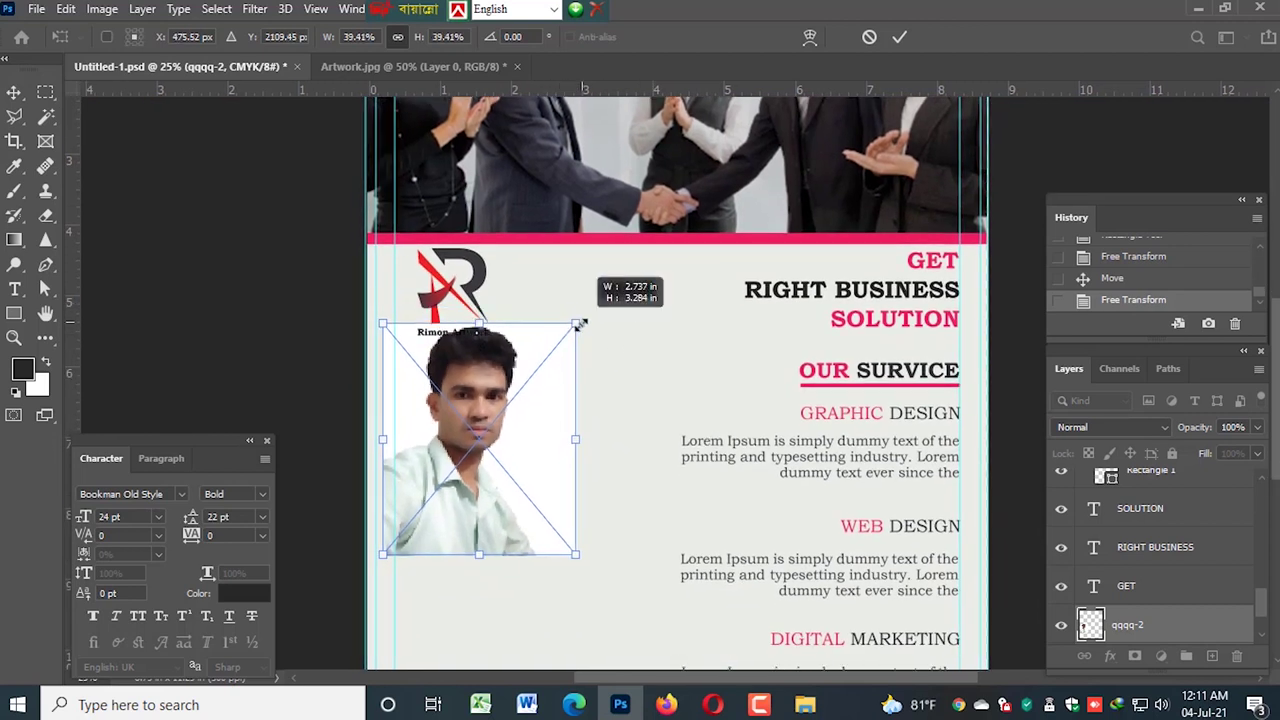
left_click_drag(493, 378, 503, 402)
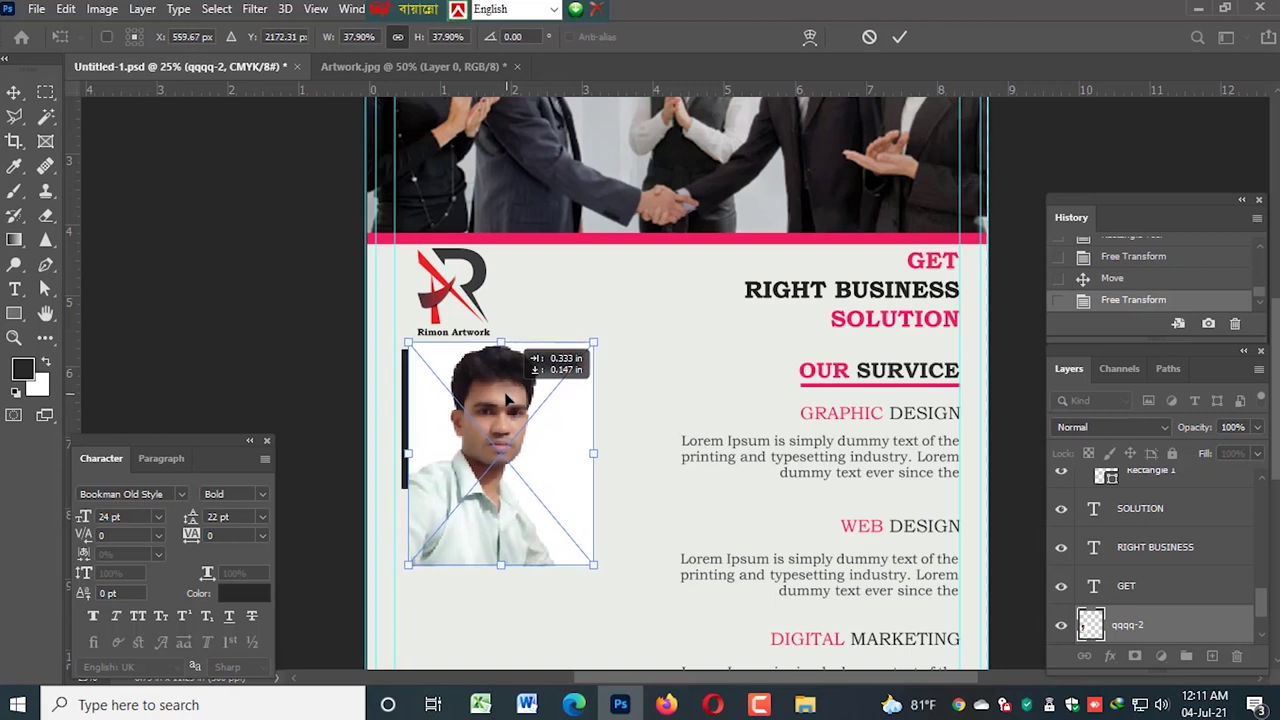
left_click_drag(503, 402, 504, 396)
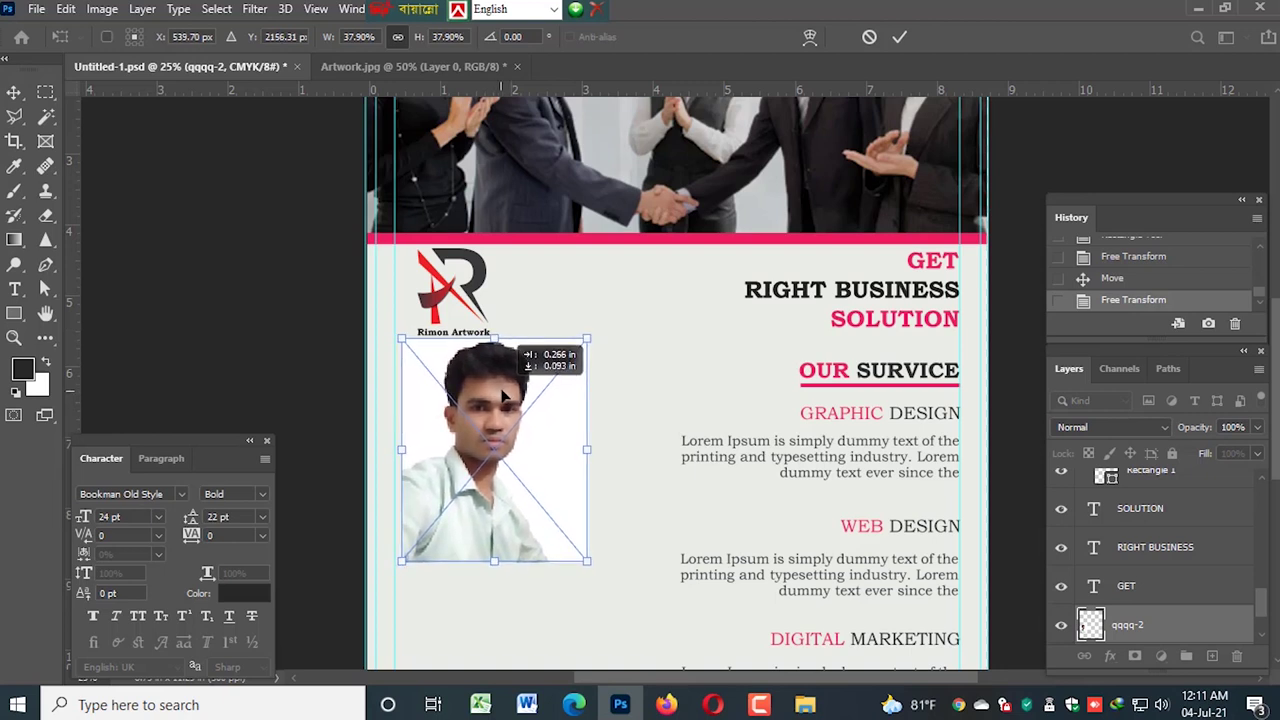
left_click(901, 38)
- Clip the portrait into the rectangle and shift it down within the frame
right_click(1146, 622)
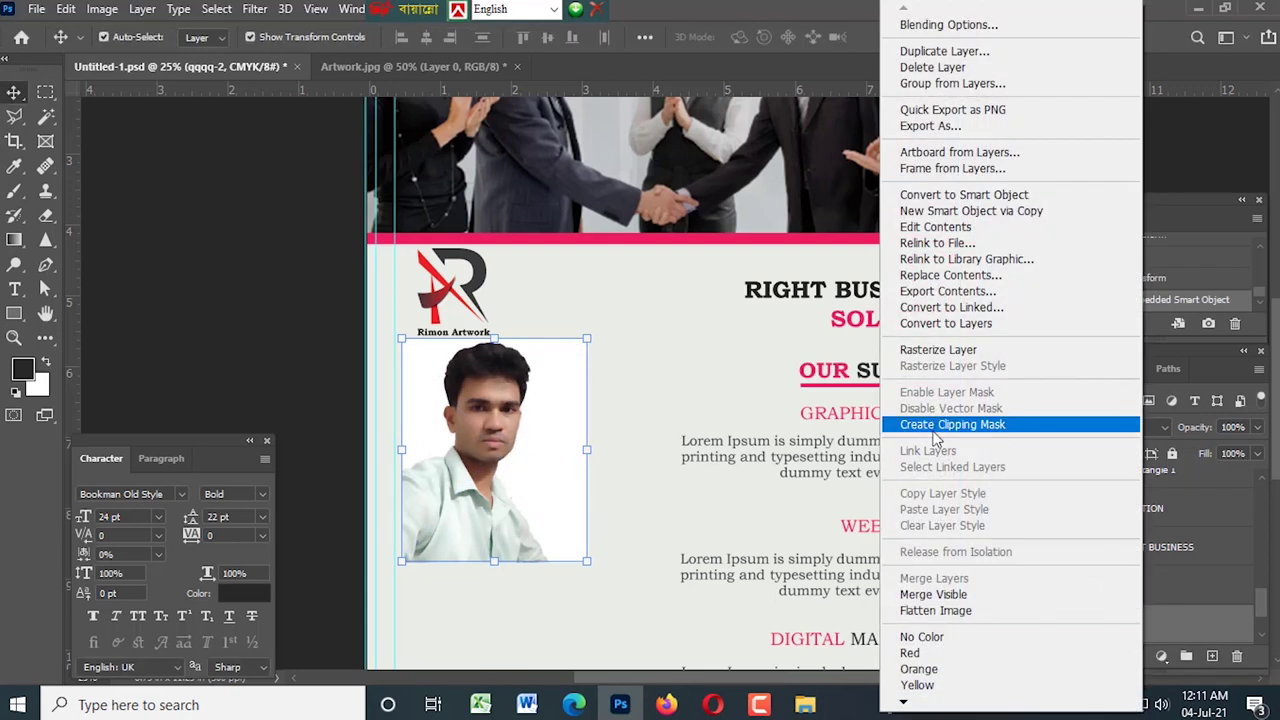
left_click(940, 426)
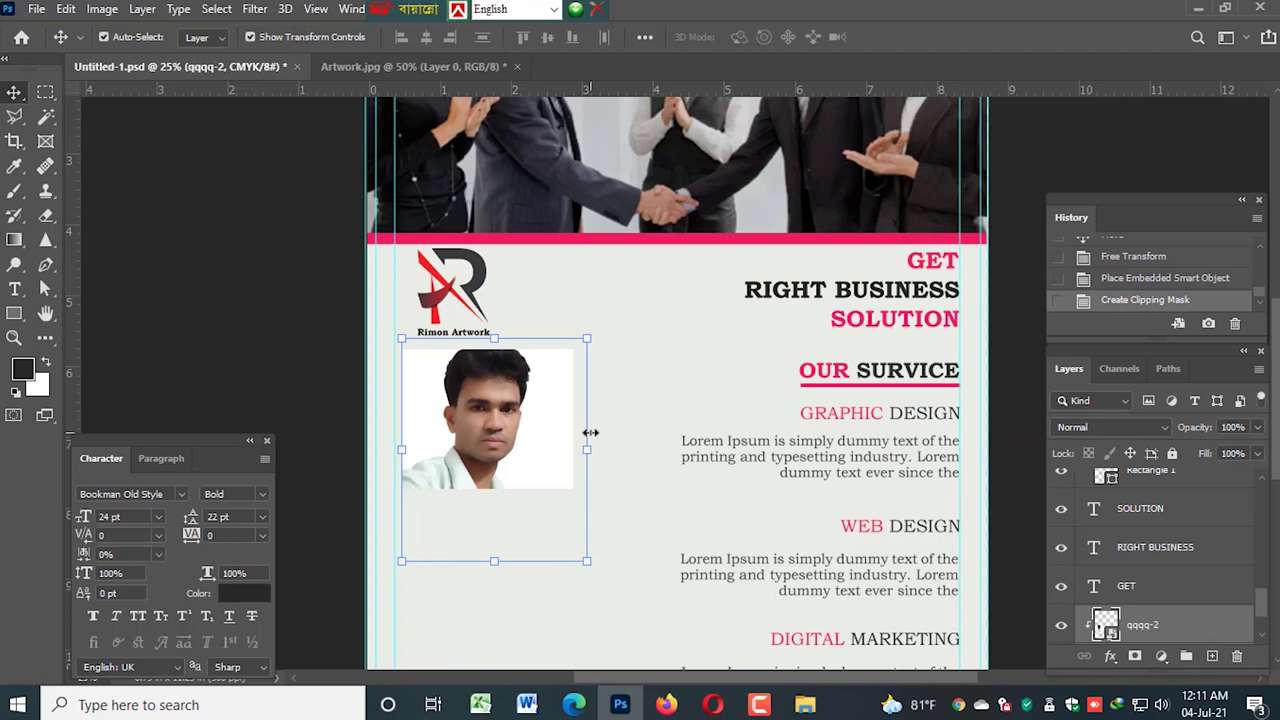
left_click_drag(515, 429, 514, 440)
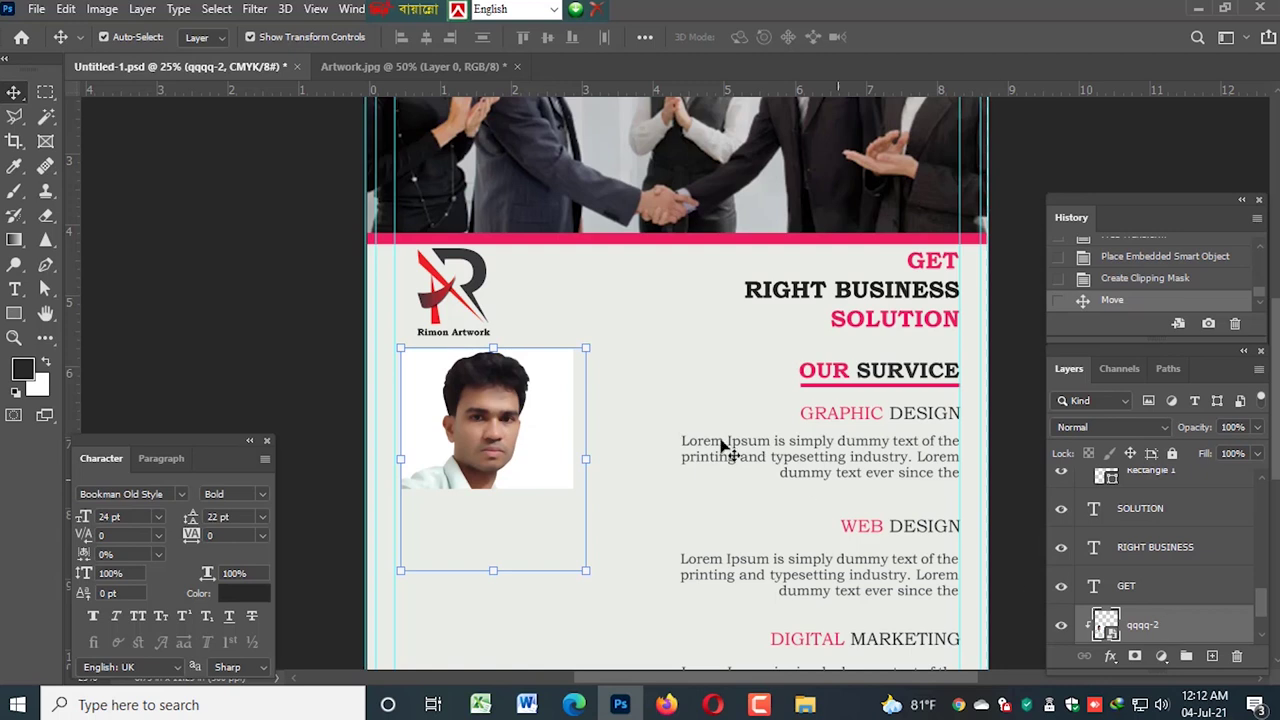
- Duplicate the portrait's rectangle and enlarge the original to form a border
left_click(254, 354)
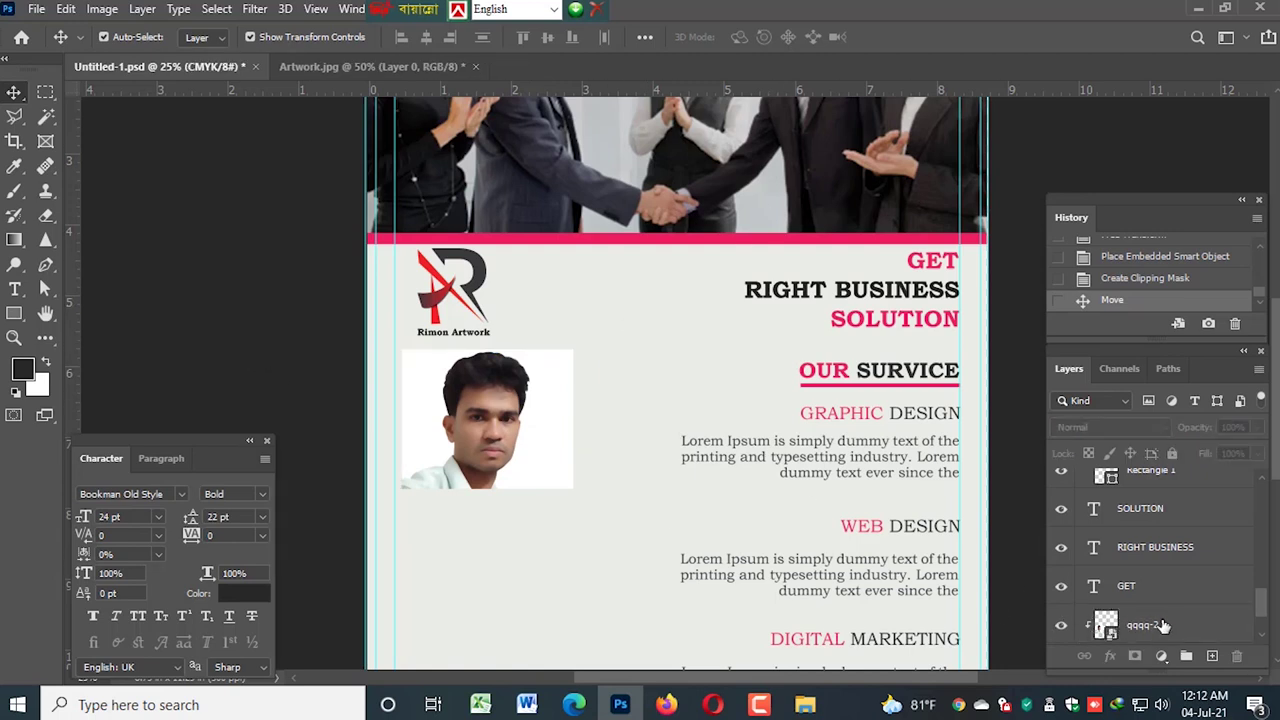
left_click(1165, 625)
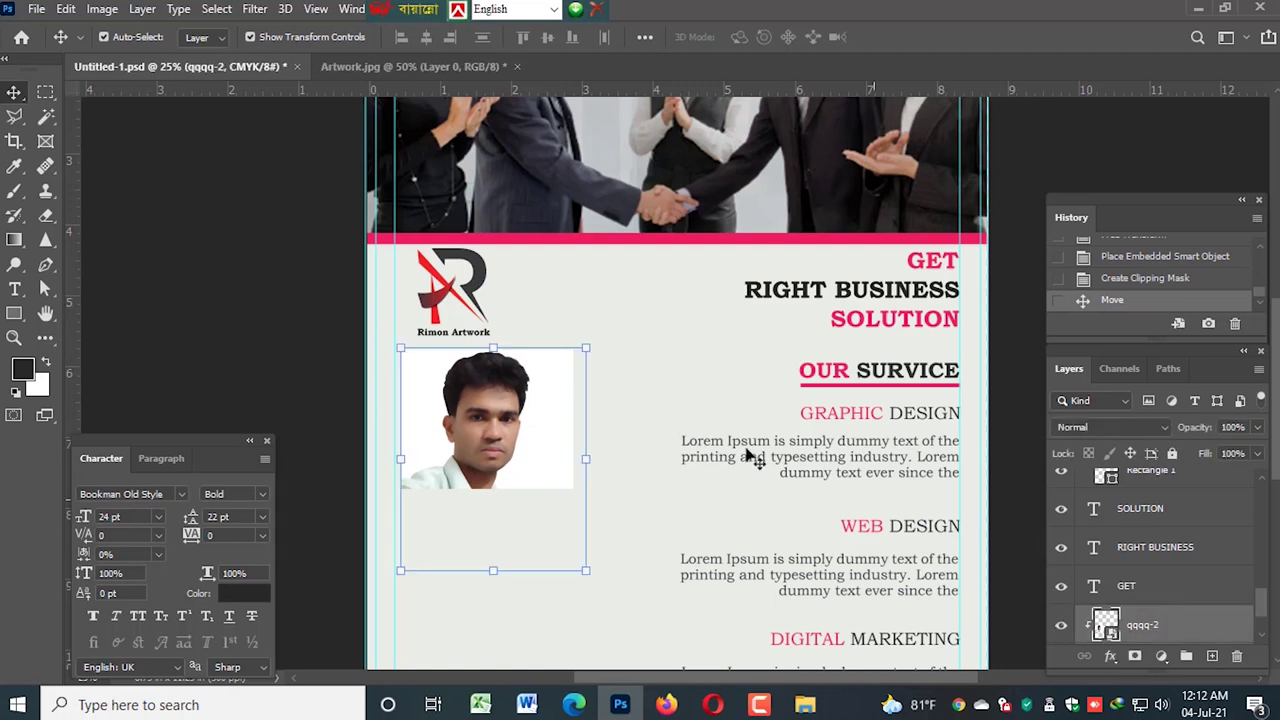
scroll(1193, 512, "down", 2)
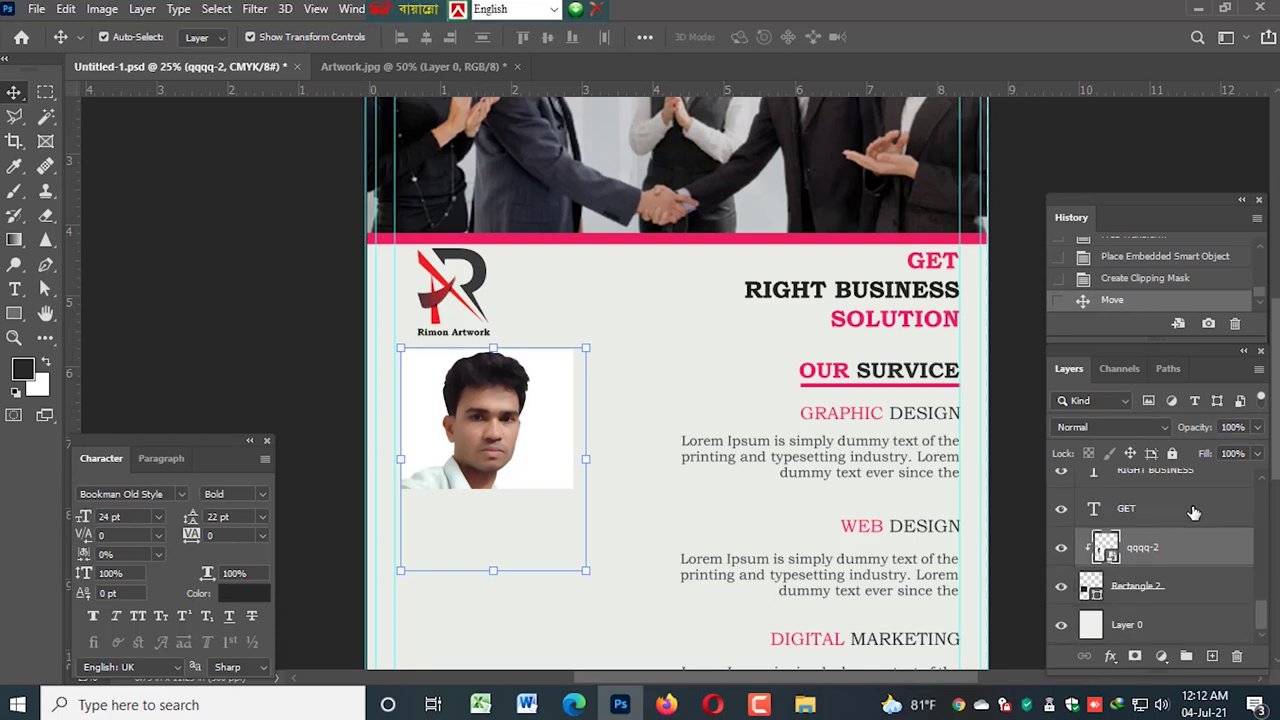
scroll(1193, 512, "up", 1)
left_click(1175, 630)
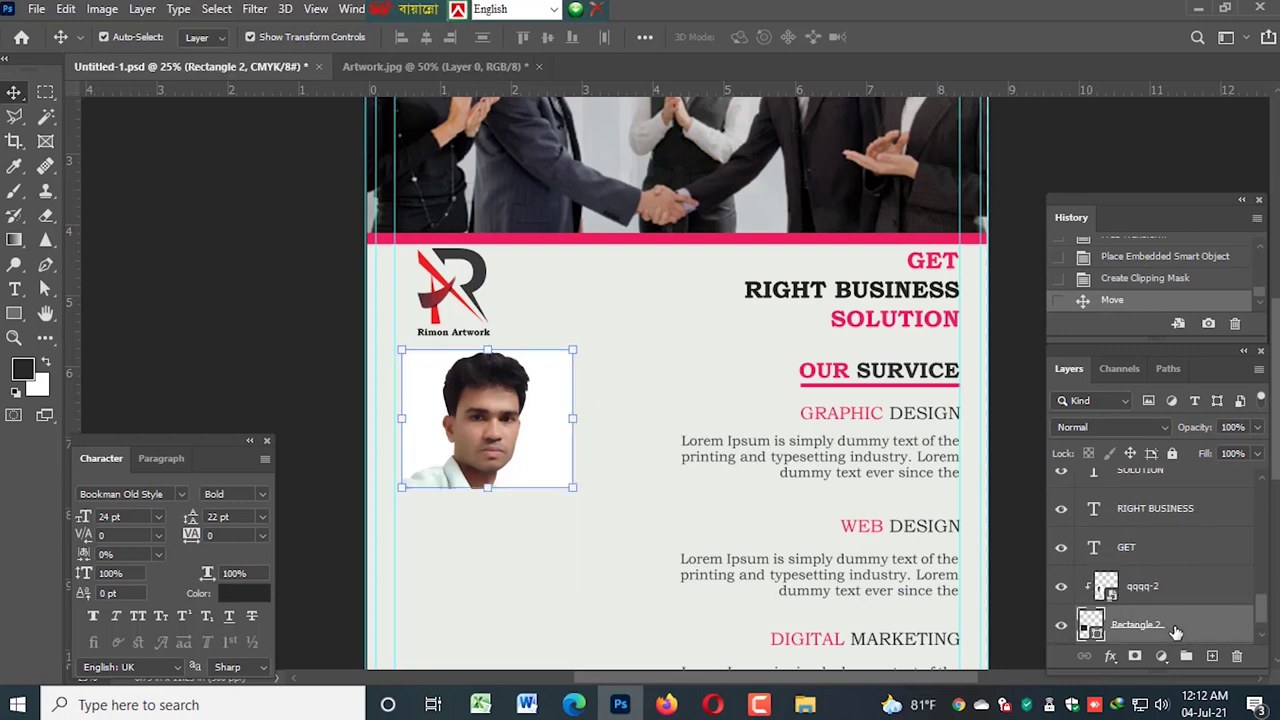
key("ctrl+j")
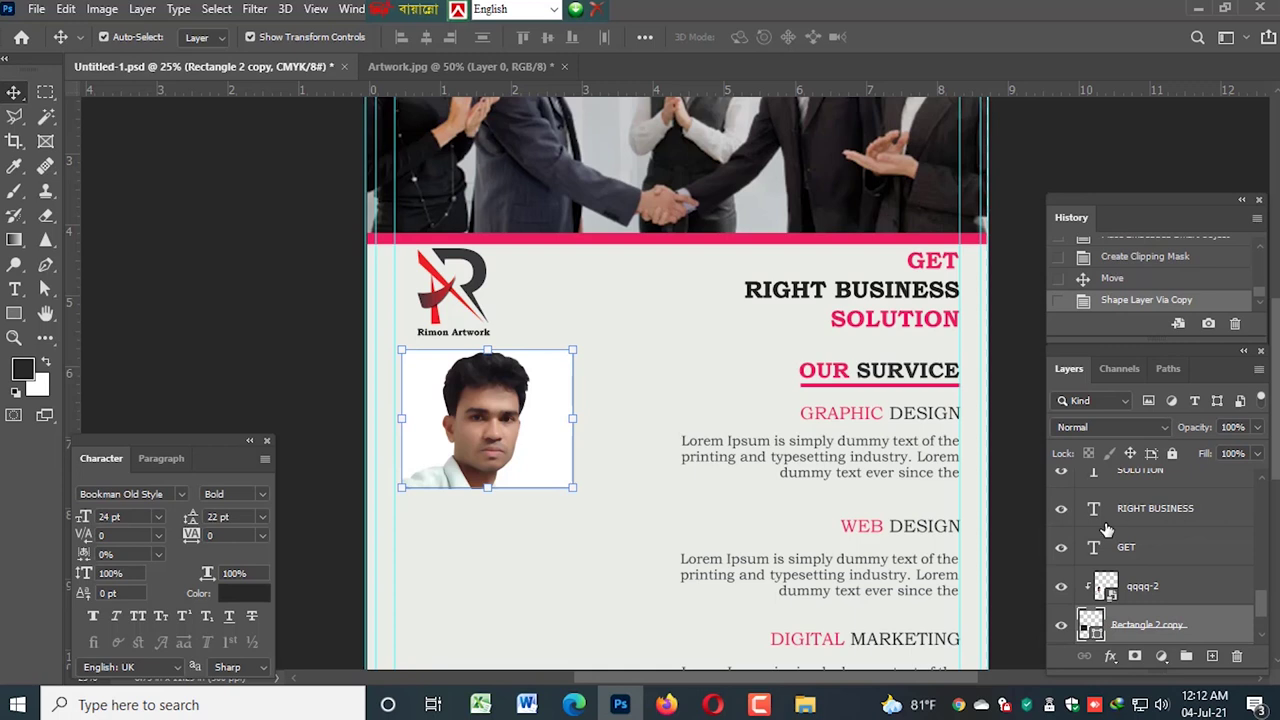
scroll(1150, 600, "down", 2)
left_click(1135, 590)
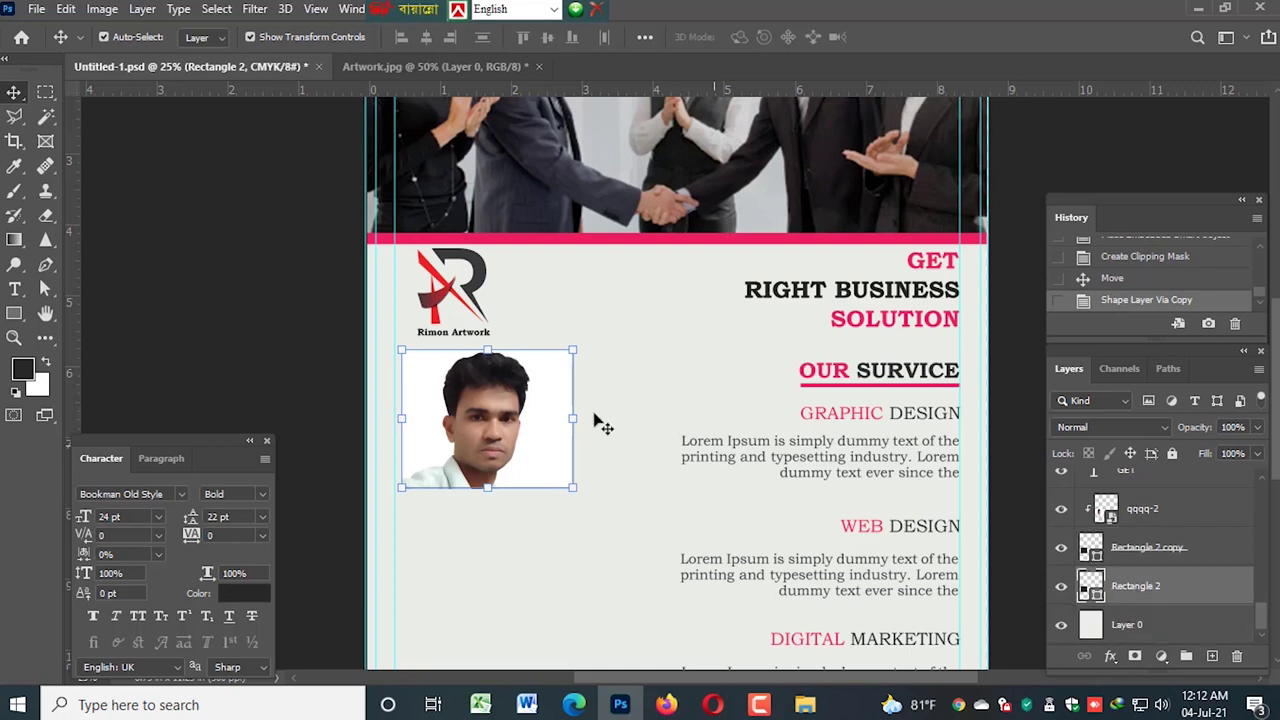
left_click_drag(570, 485, 577, 492)
- Fill the border pink, sampled from the bar, and type 'WHY CHOOSE US?'
double_click(1090, 586)
left_click(888, 366)
left_click(846, 303)
left_click(809, 382)
left_click(801, 326)
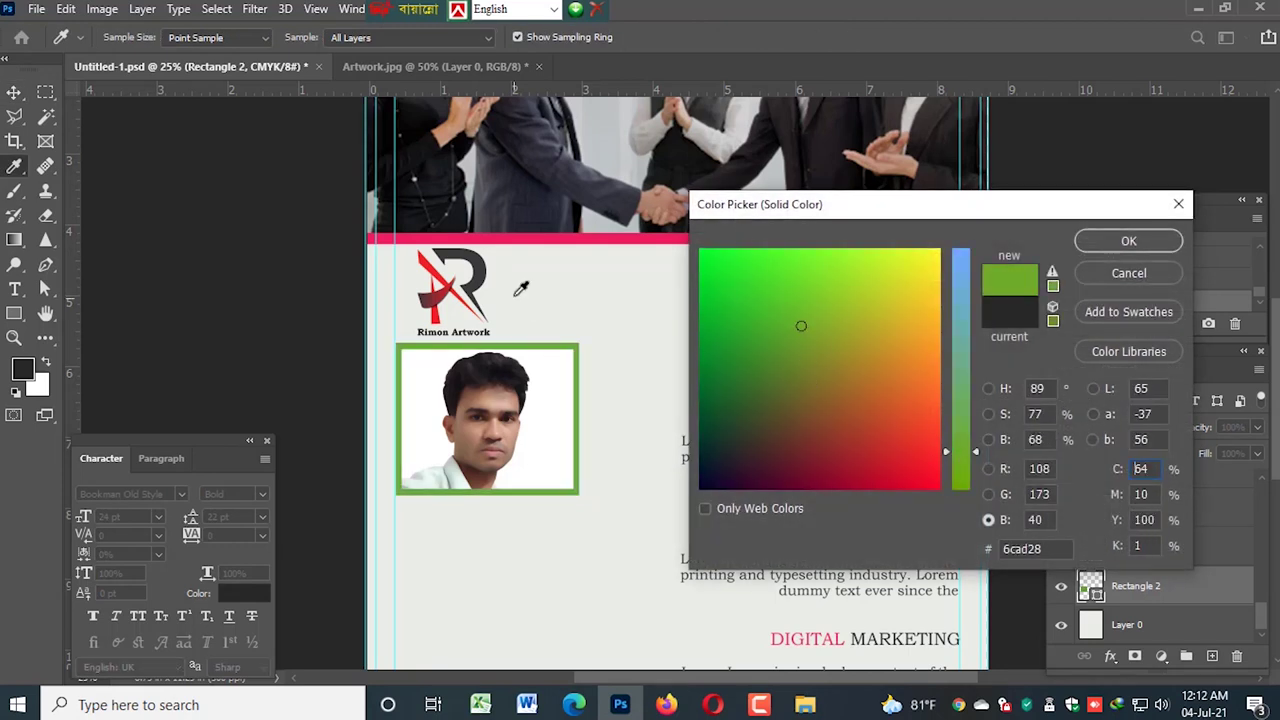
left_click(540, 234)
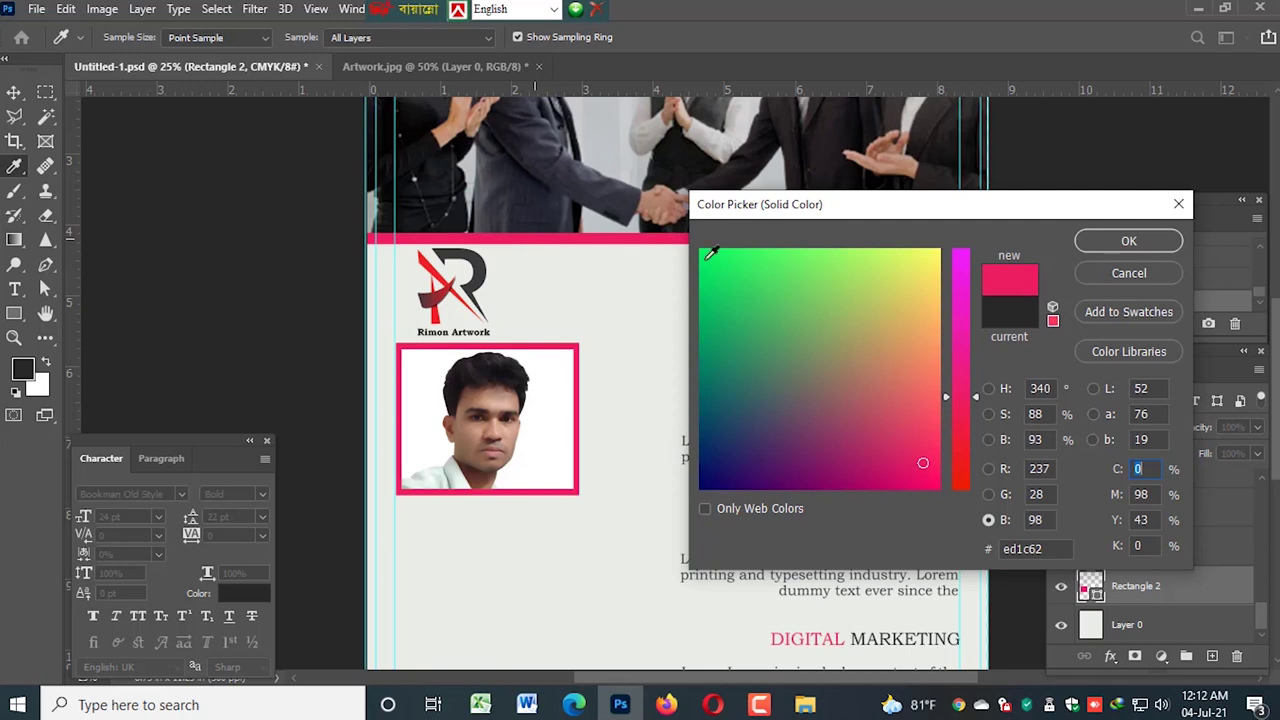
left_click(1120, 241)
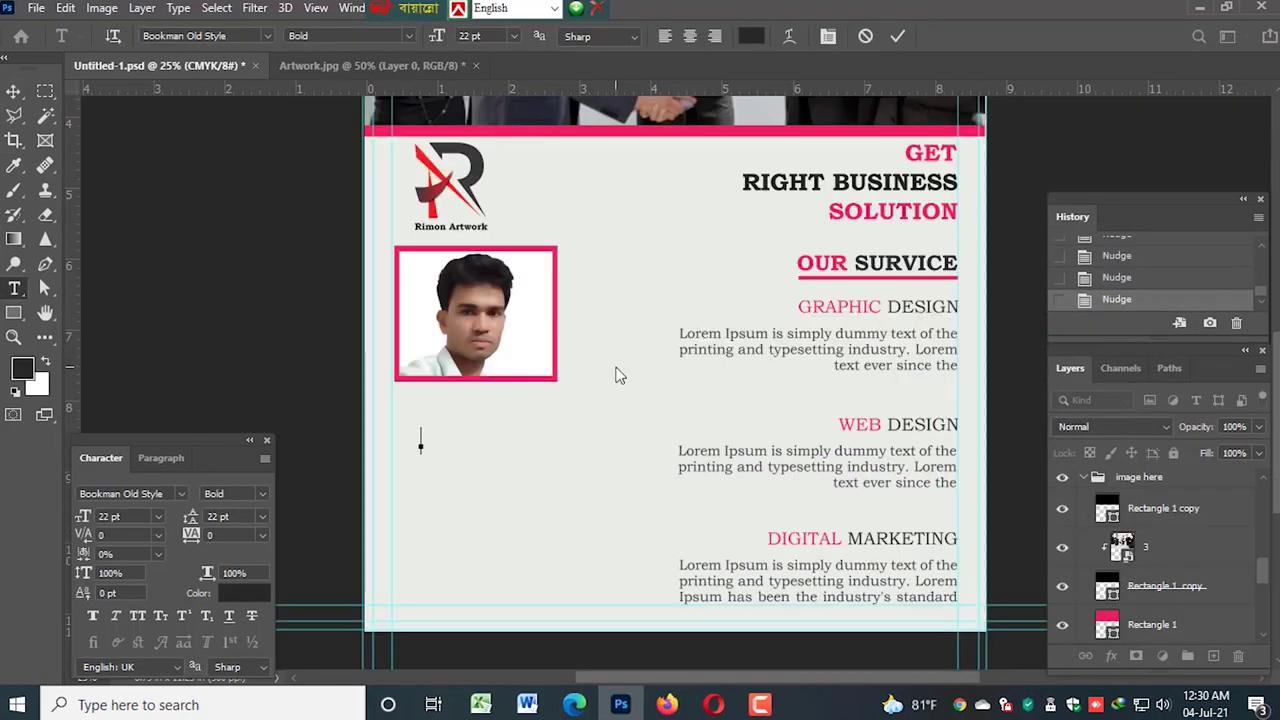
type("WHY C")
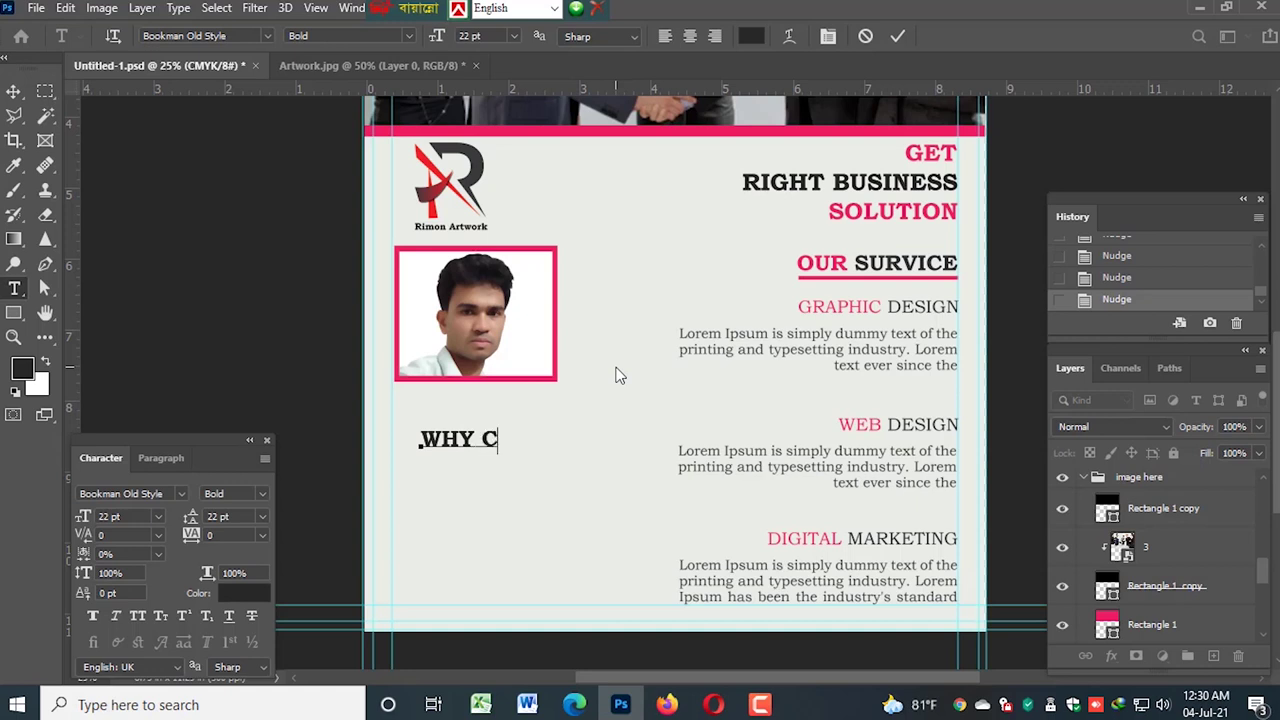
type("HOOSE")
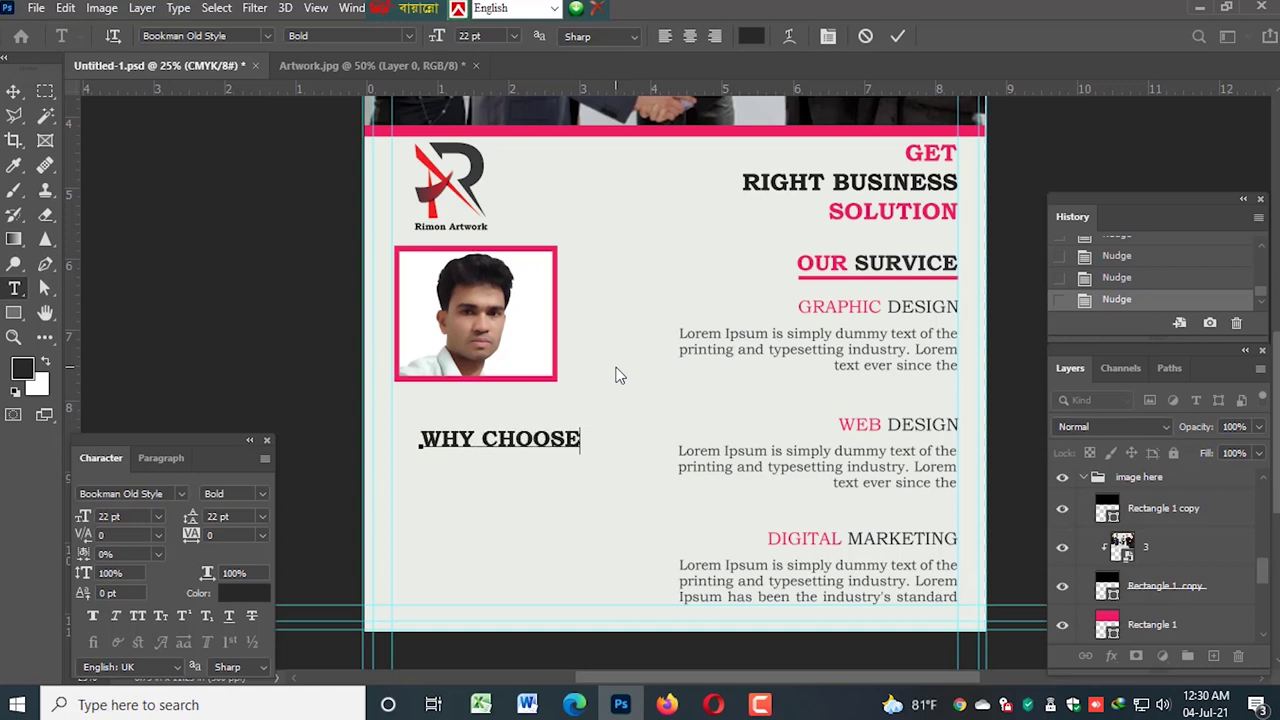
type(" US")
type("?")
- Position the WHY CHOOSE US? heading just below the photo, aligned to its left edge
left_click(14, 91)
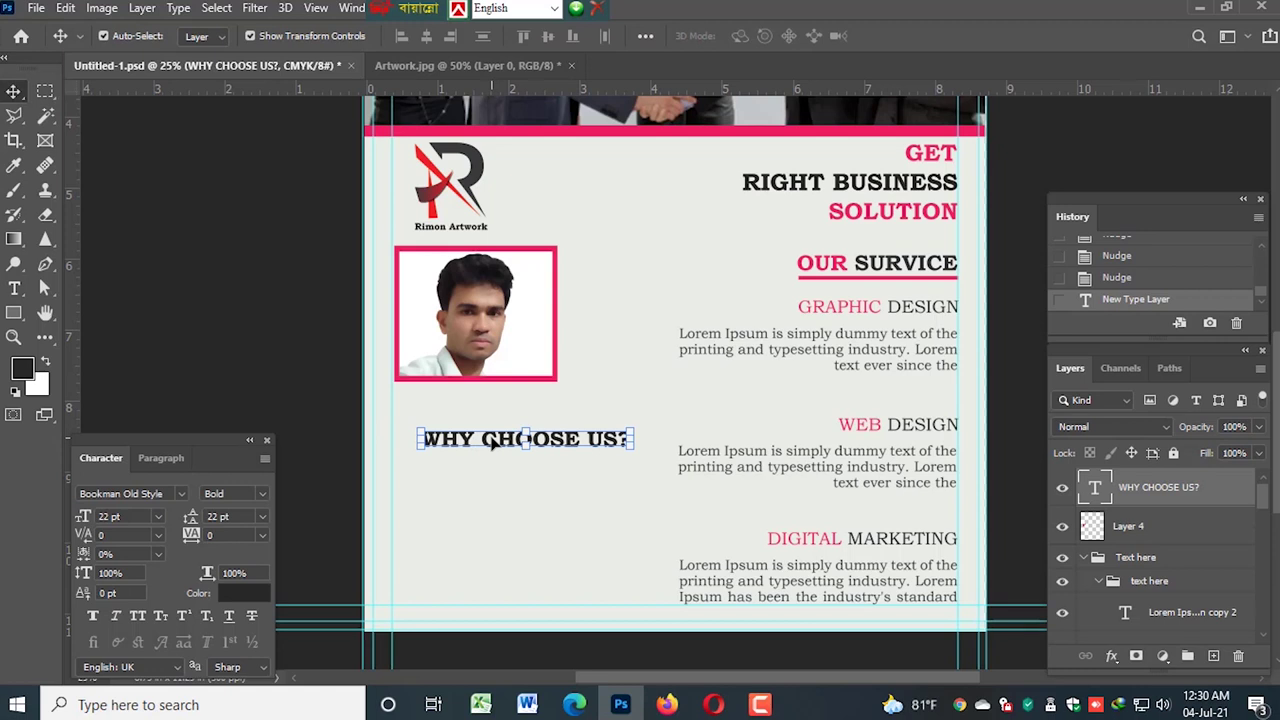
left_click_drag(502, 443, 476, 425)
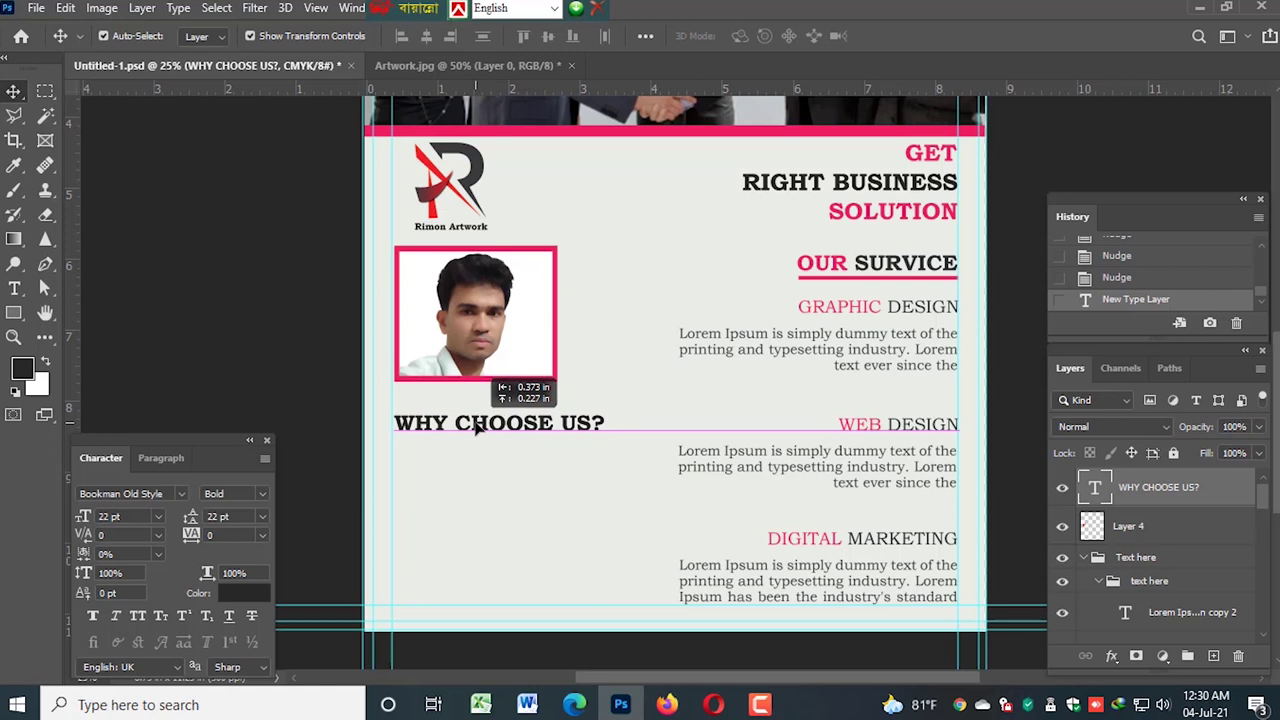
left_click_drag(477, 425, 477, 425)
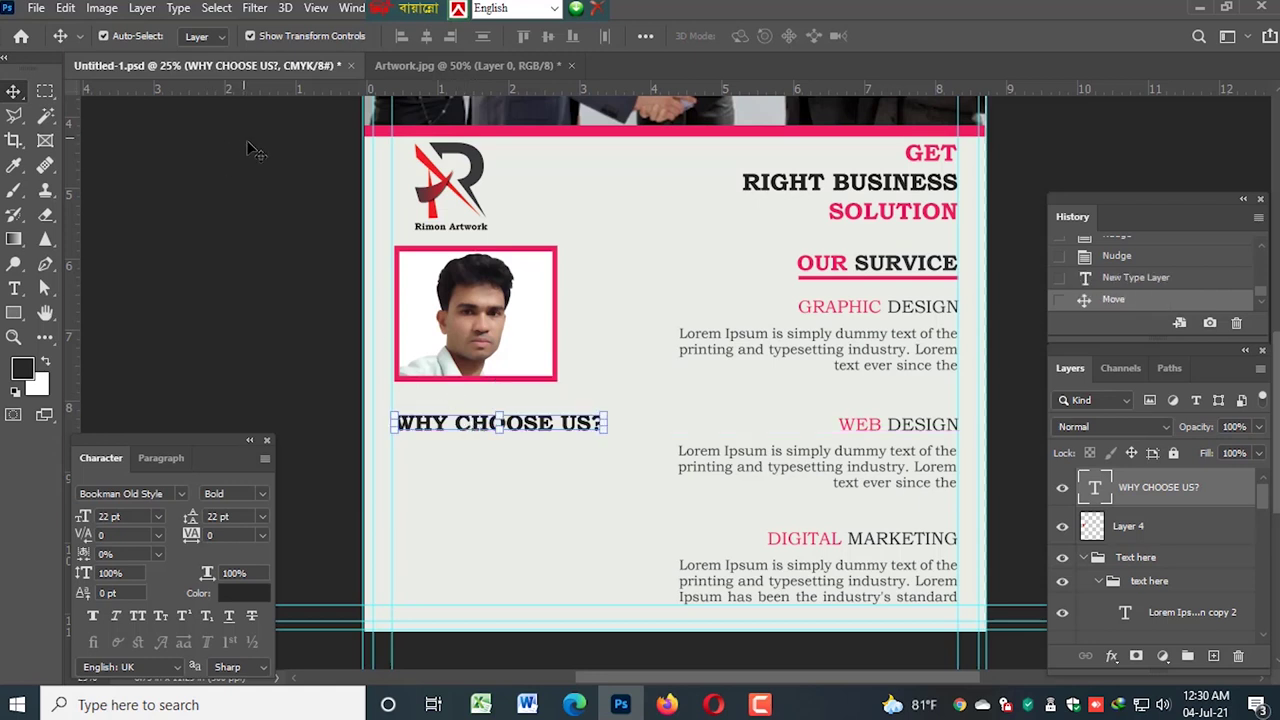
left_click(245, 250)
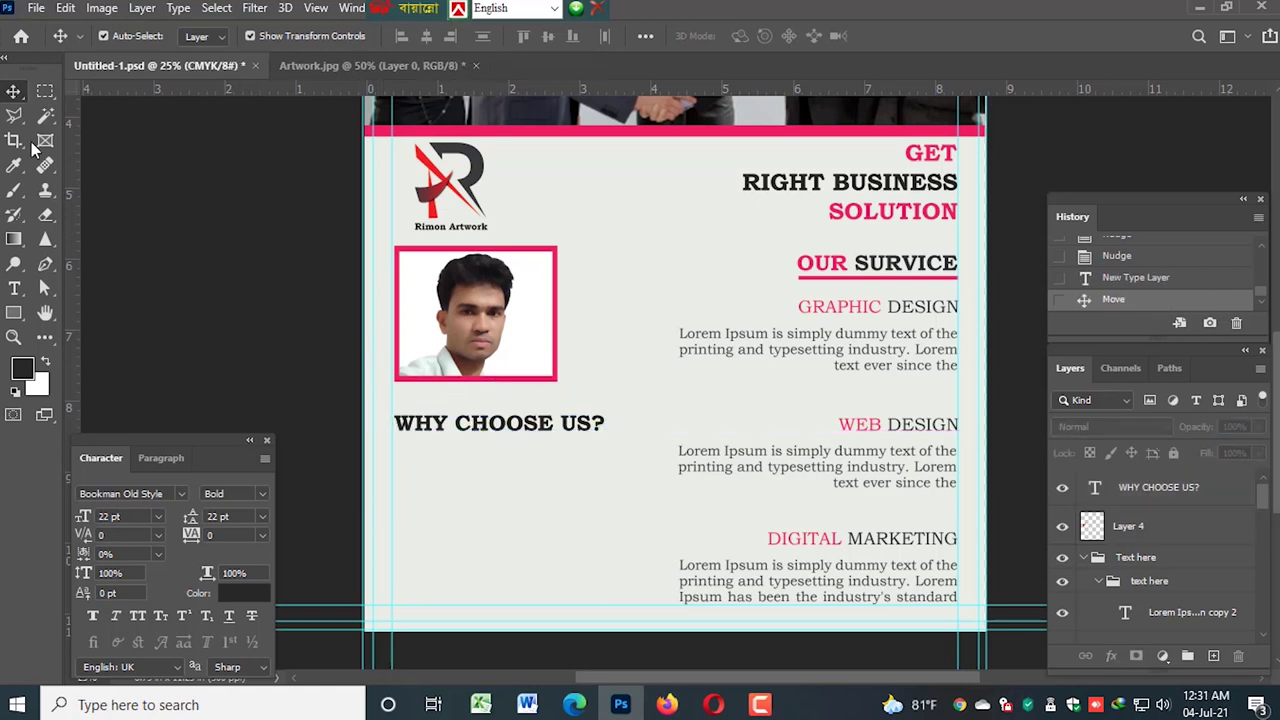
- Color the words WHY CHOOSE pink, sampled from the top bar
left_click(14, 288)
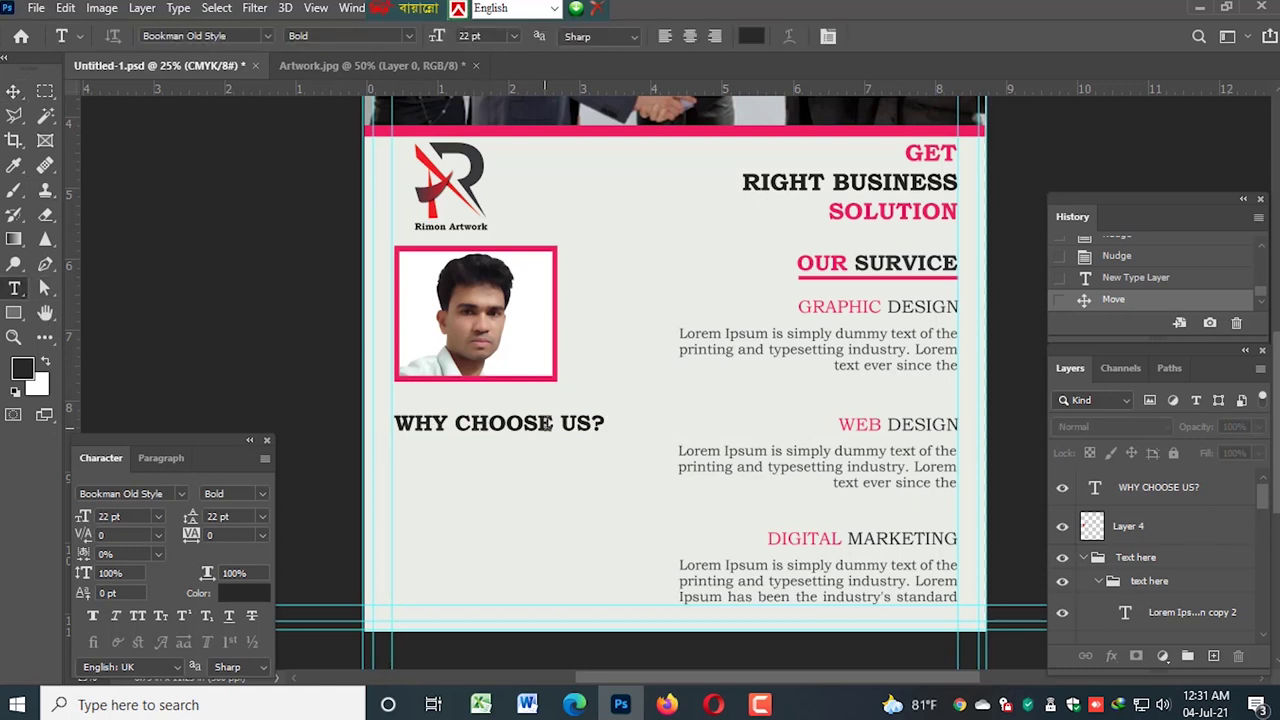
left_click_drag(555, 424, 425, 405)
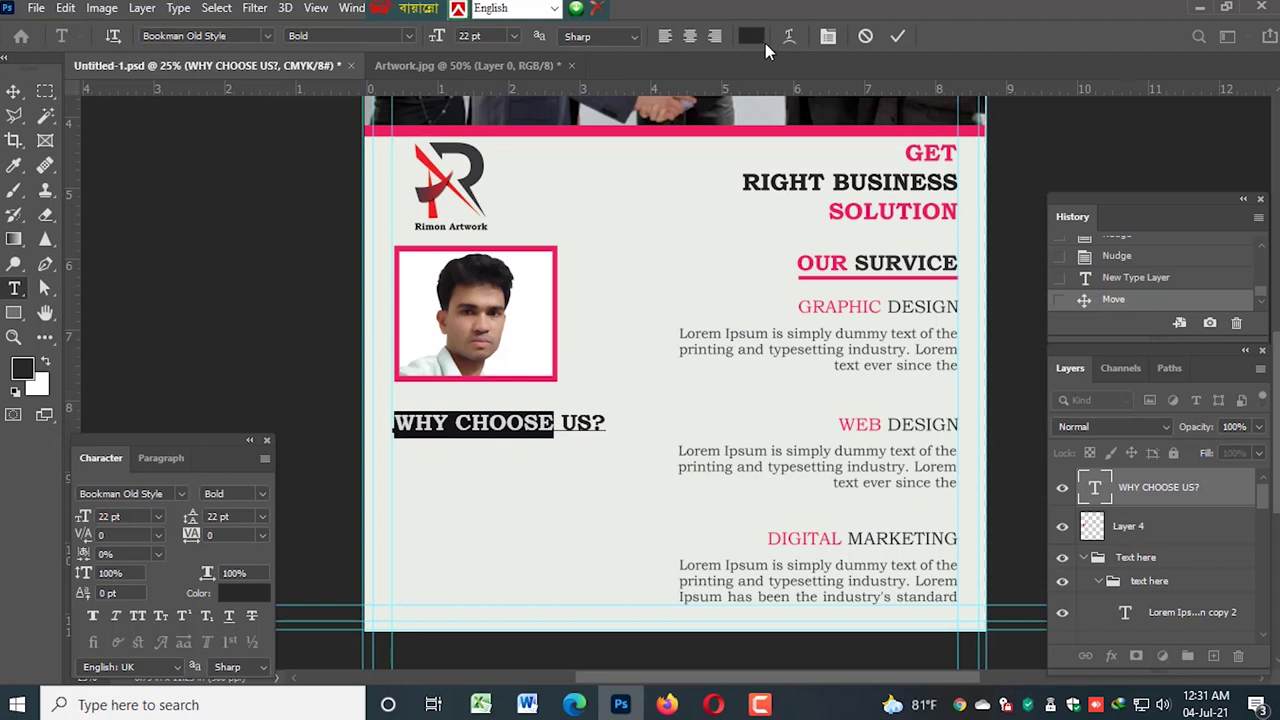
left_click(757, 38)
left_click(877, 306)
left_click(881, 399)
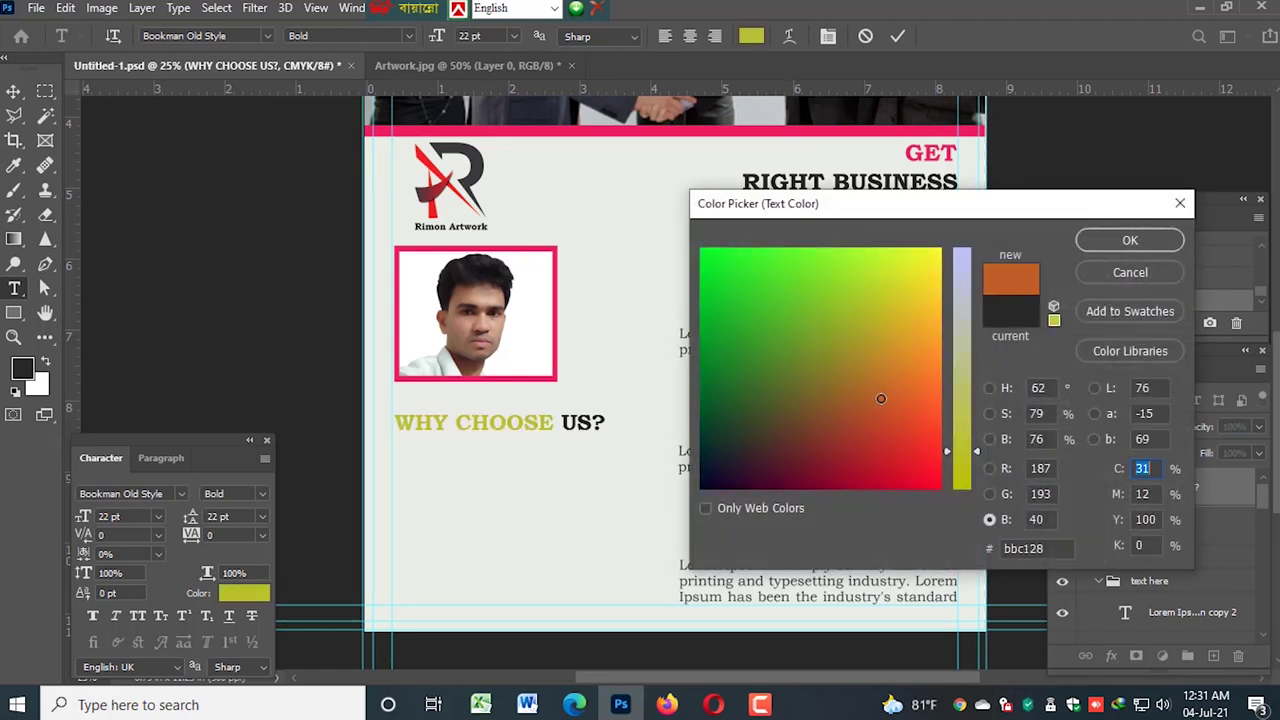
left_click(574, 133)
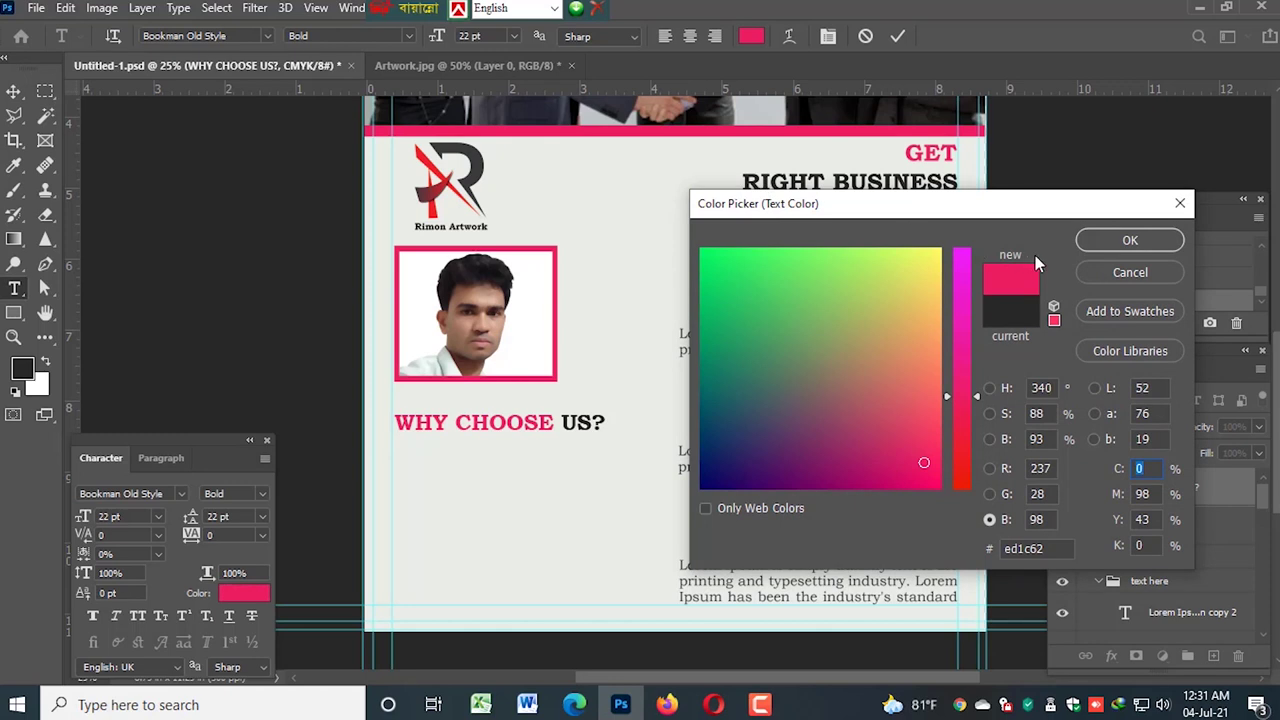
left_click(1129, 240)
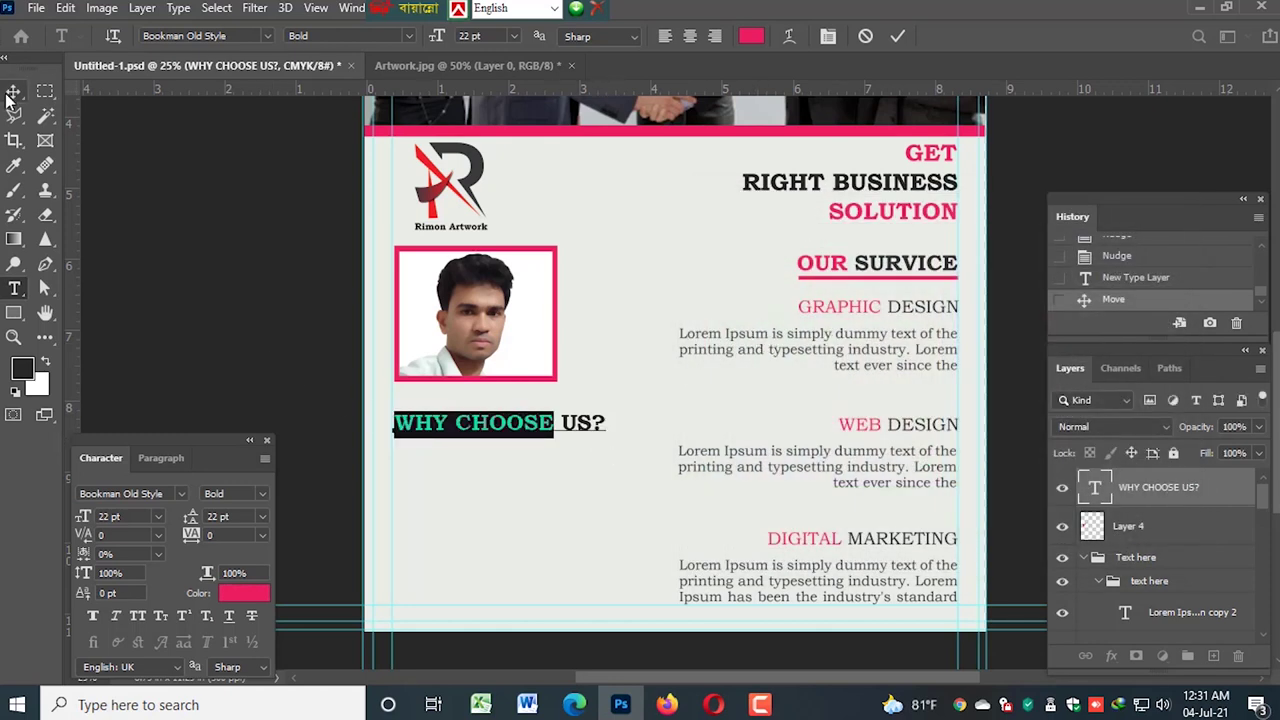
left_click(899, 36)
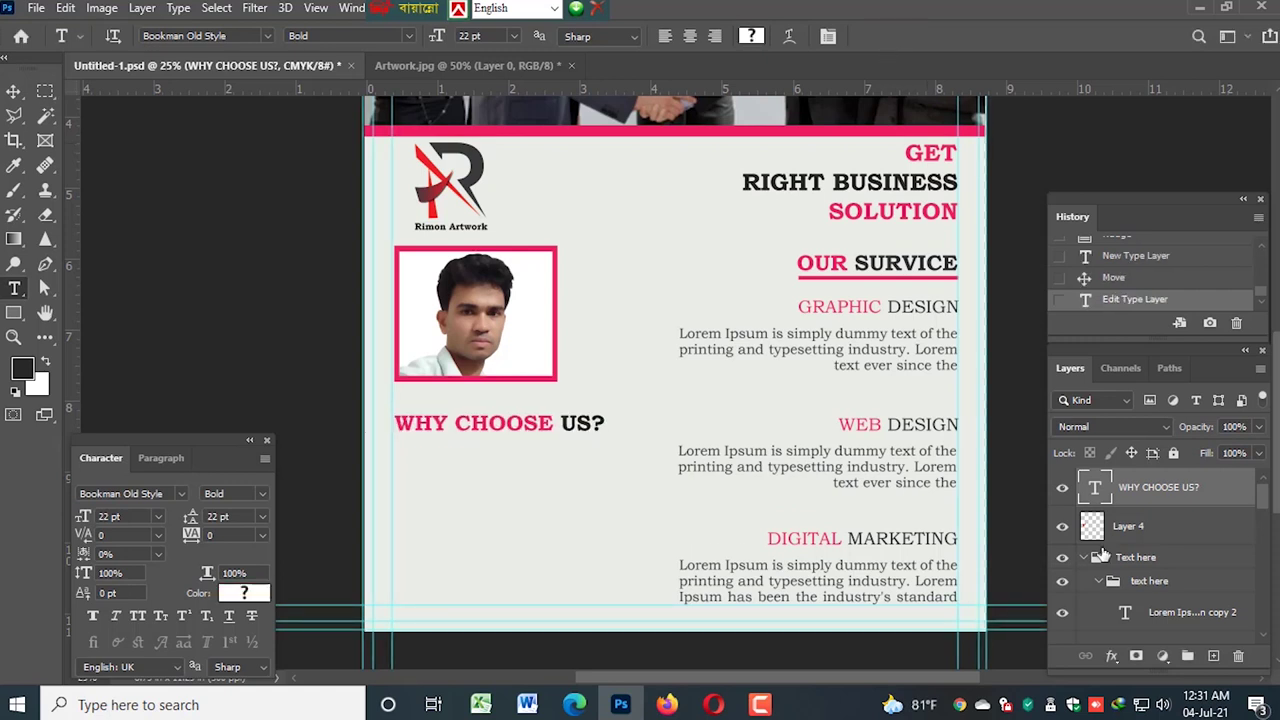
left_click(13, 91)
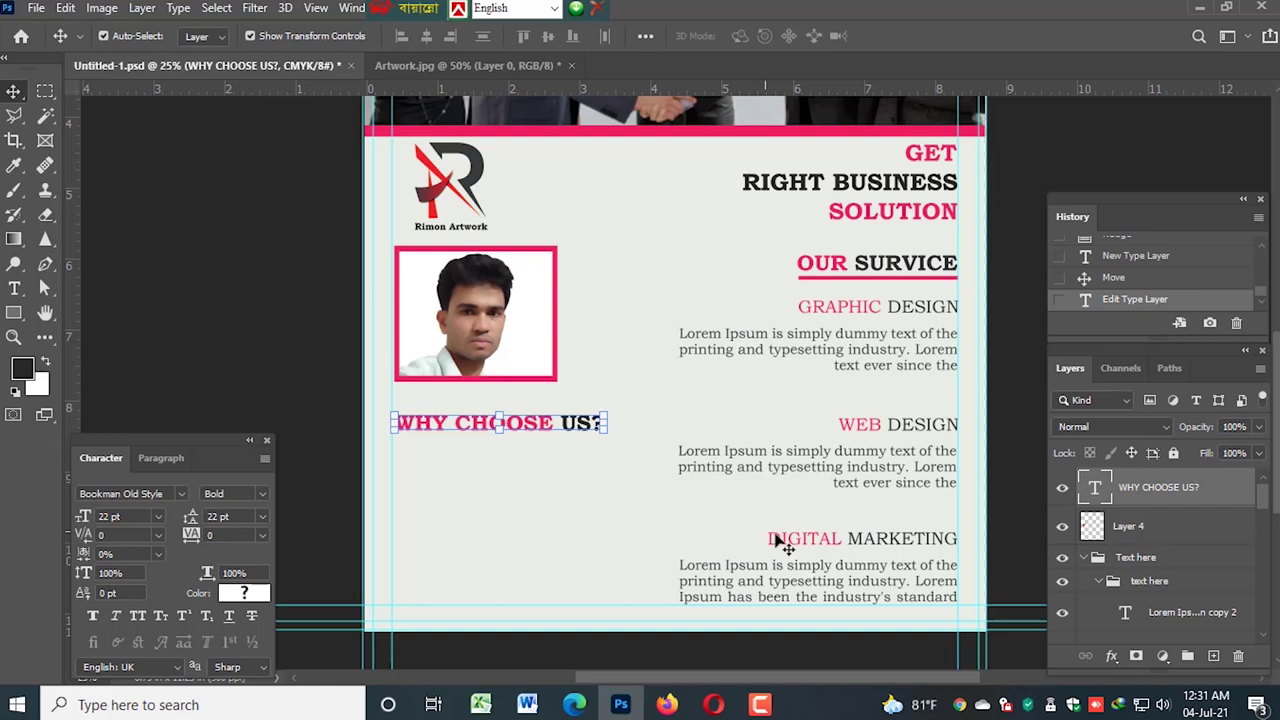
left_click(788, 581)
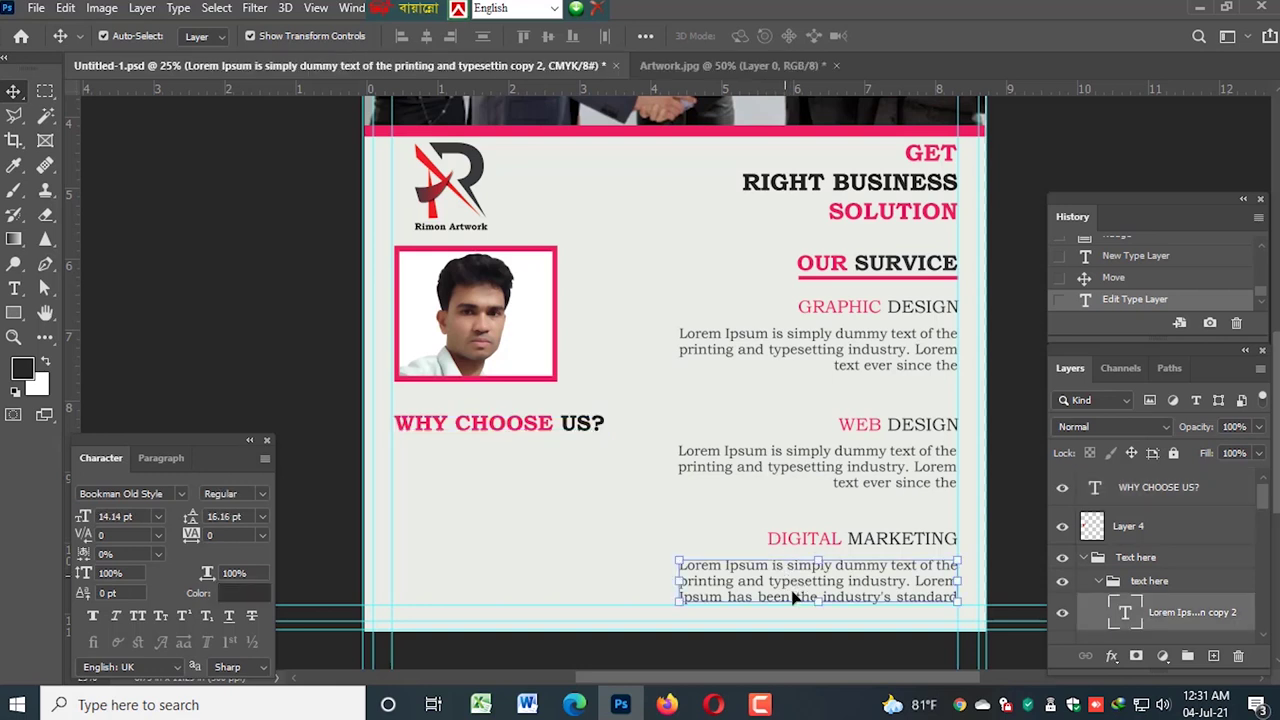
- Copy the Digital Marketing paragraph under the heading, narrowed to the left column
left_click_drag(797, 583, 510, 480)
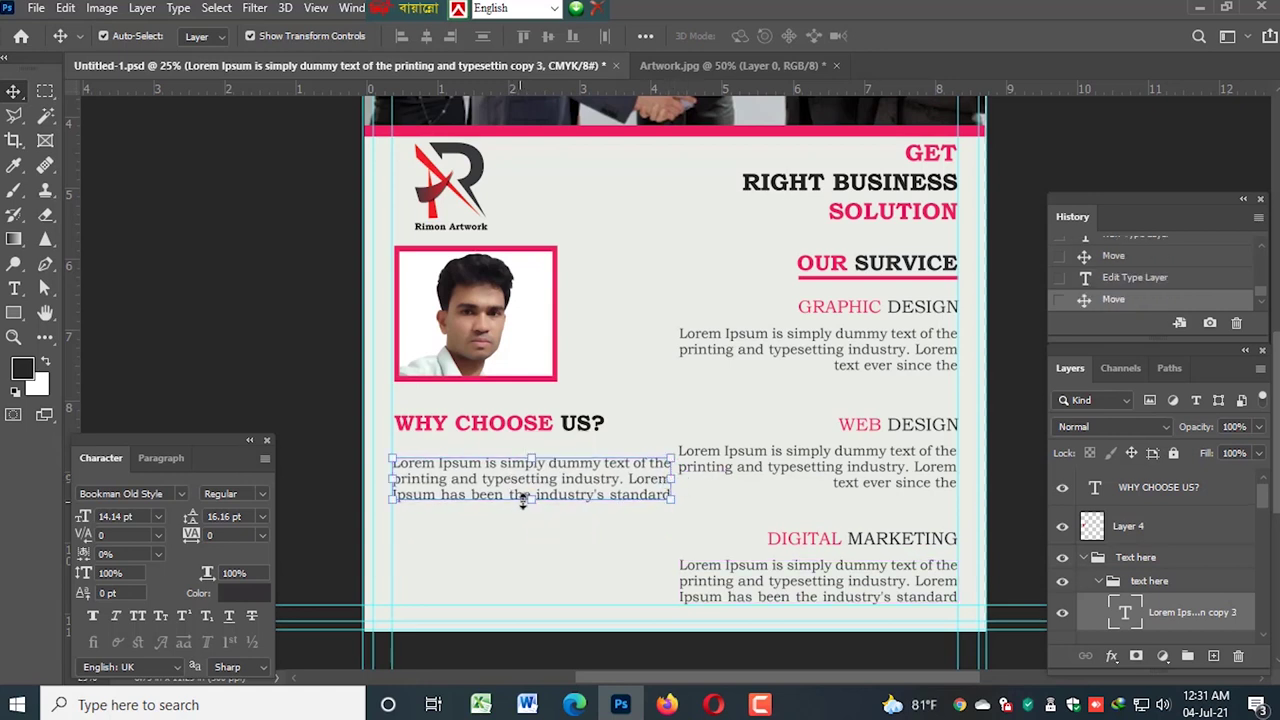
left_click_drag(532, 500, 543, 500)
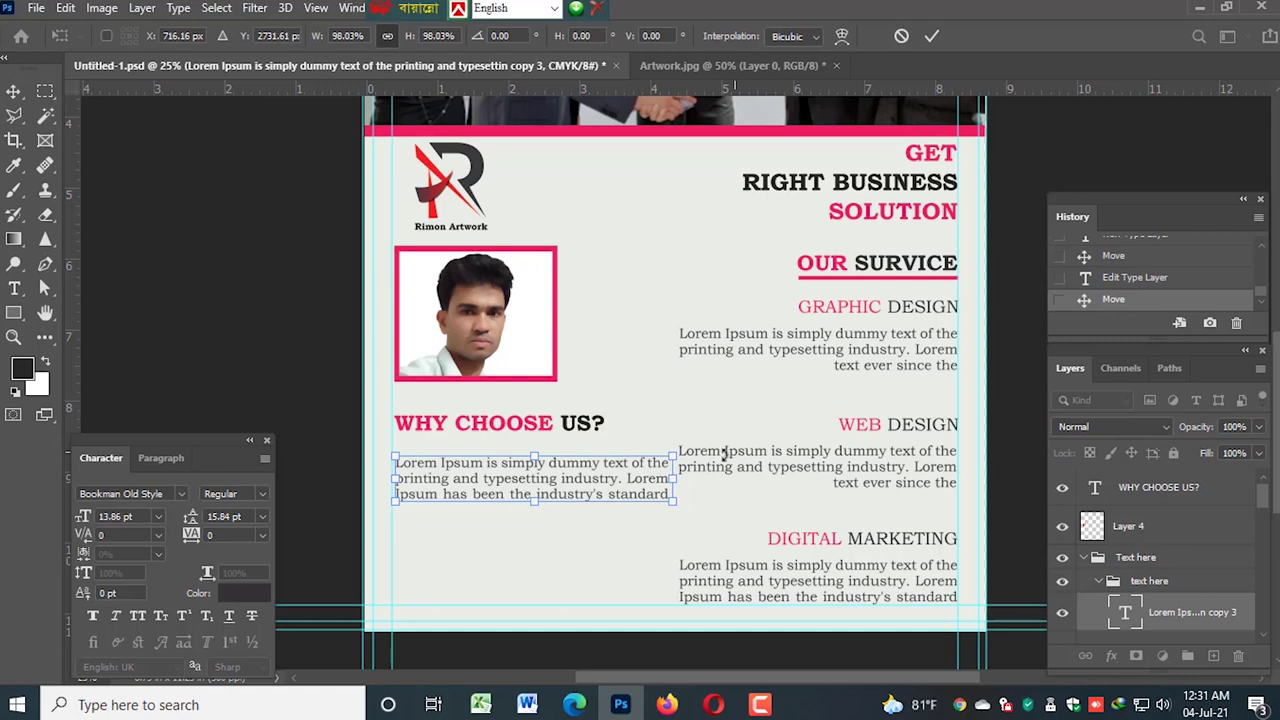
left_click_drag(675, 479, 641, 479)
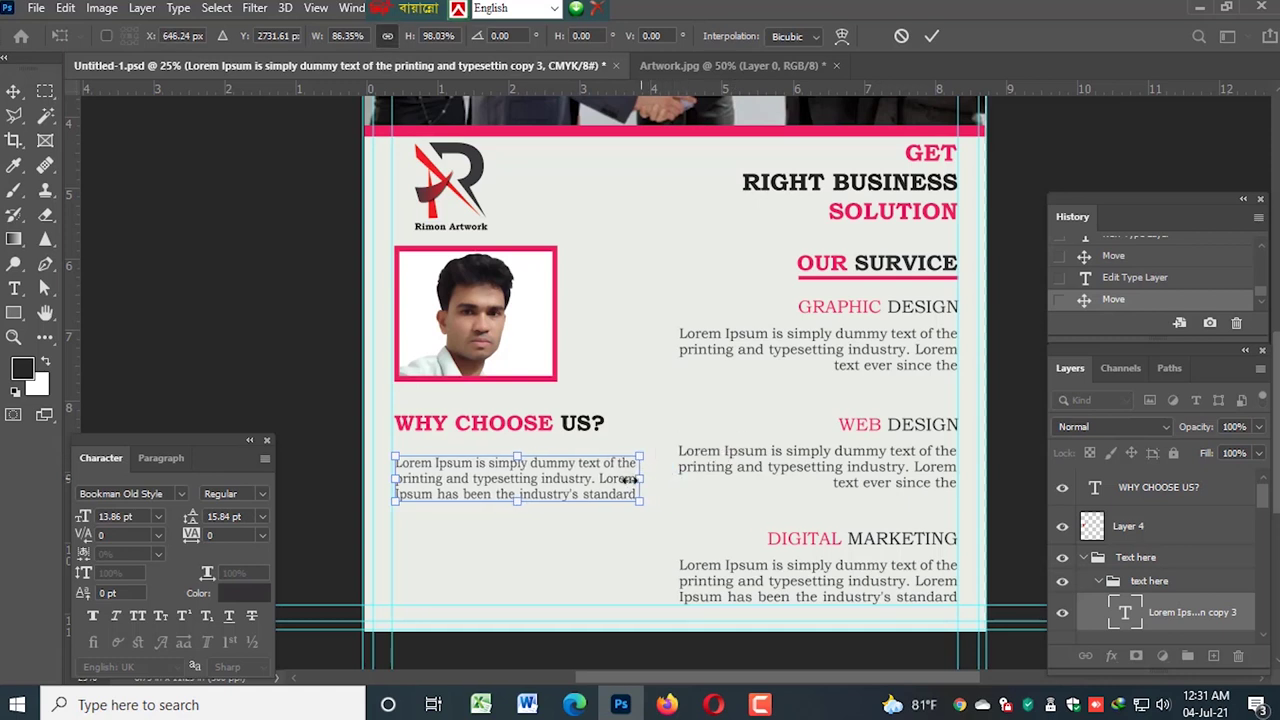
left_click_drag(517, 500, 517, 512)
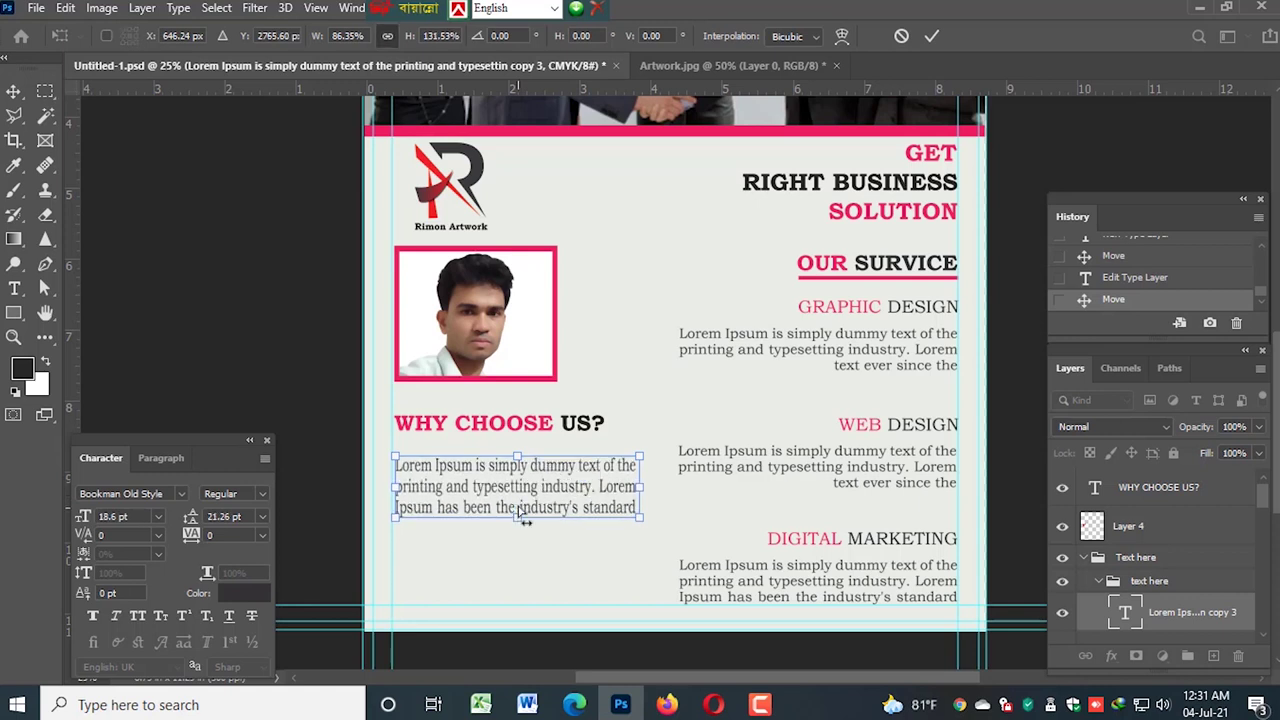
key("ctrl+z")
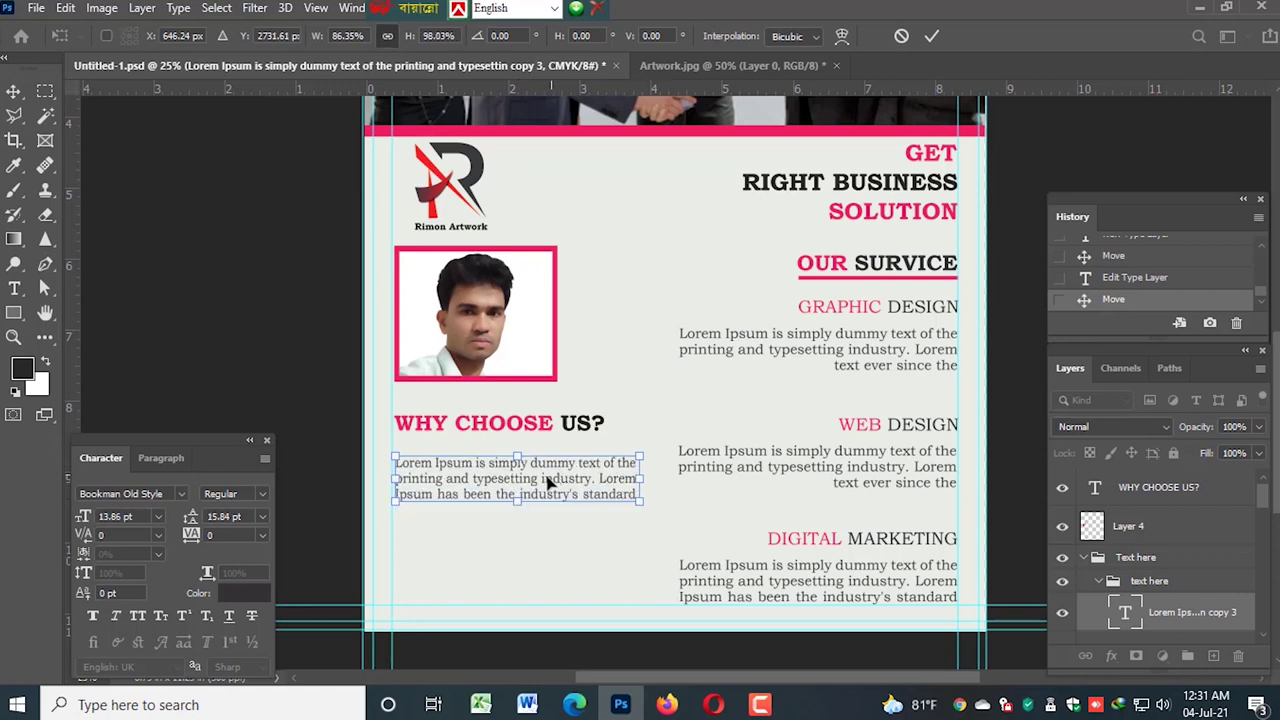
left_click_drag(535, 484, 536, 473)
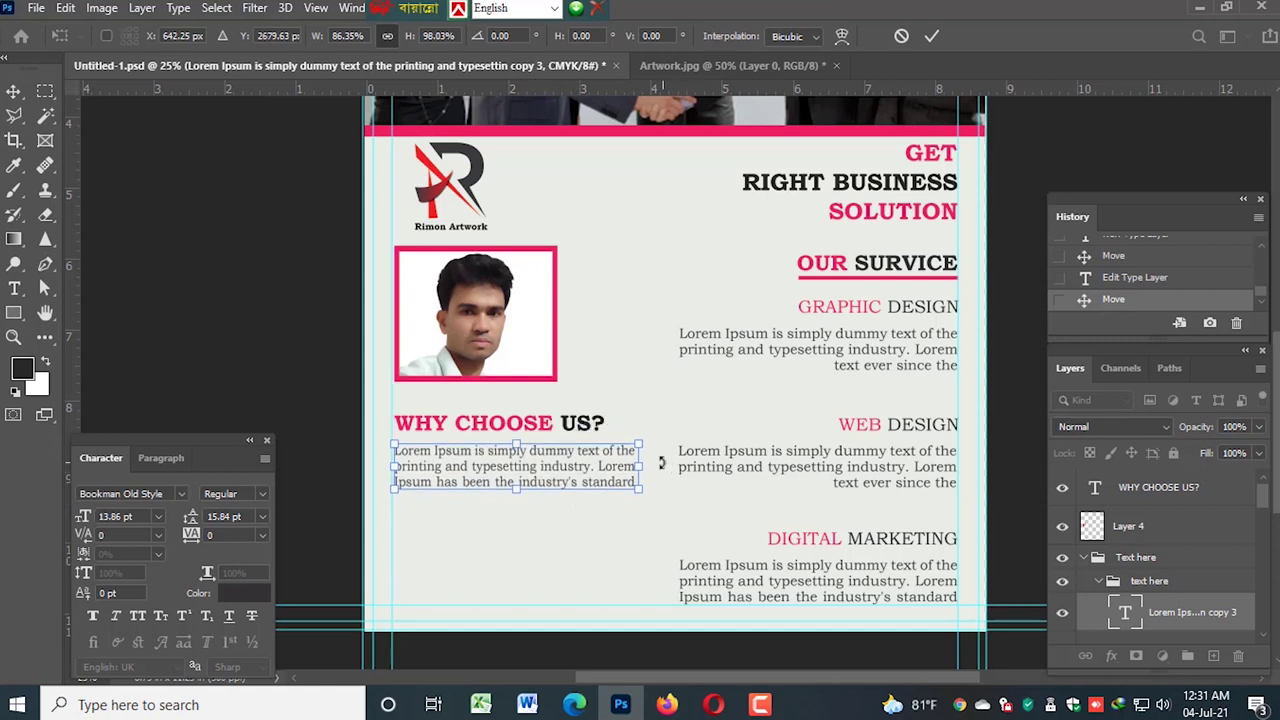
left_click(931, 36)
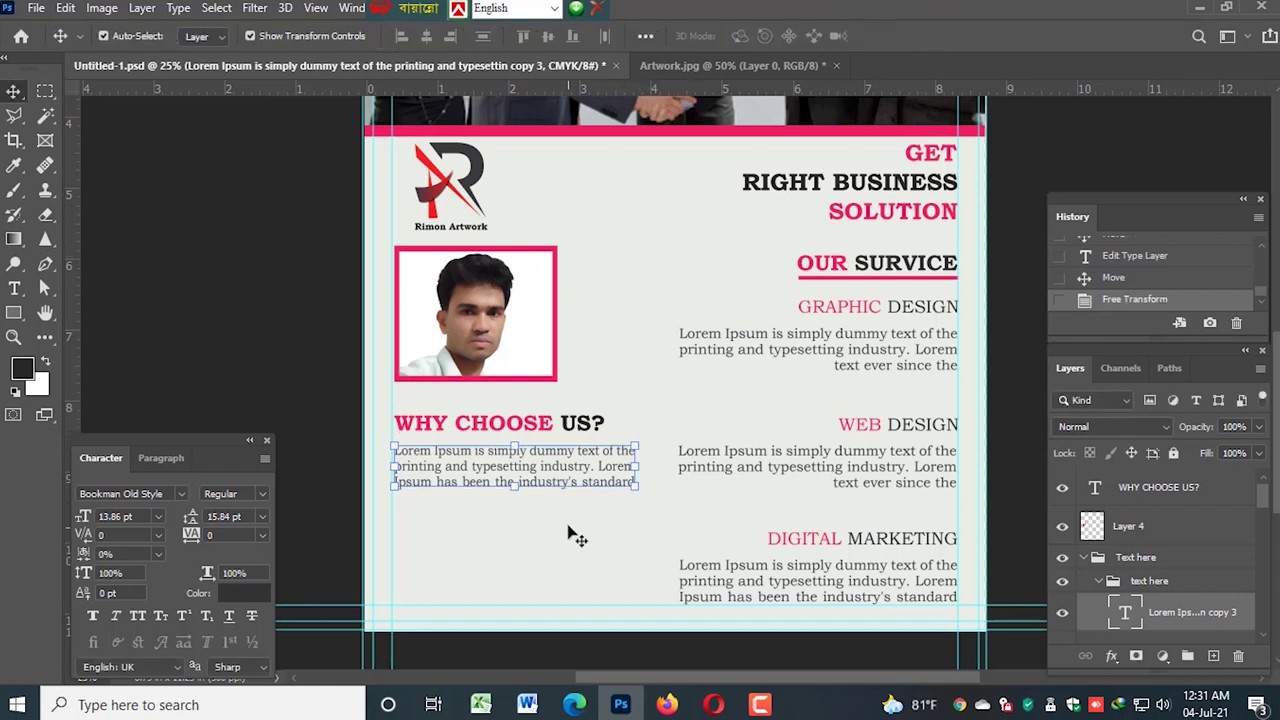
left_click(342, 407)
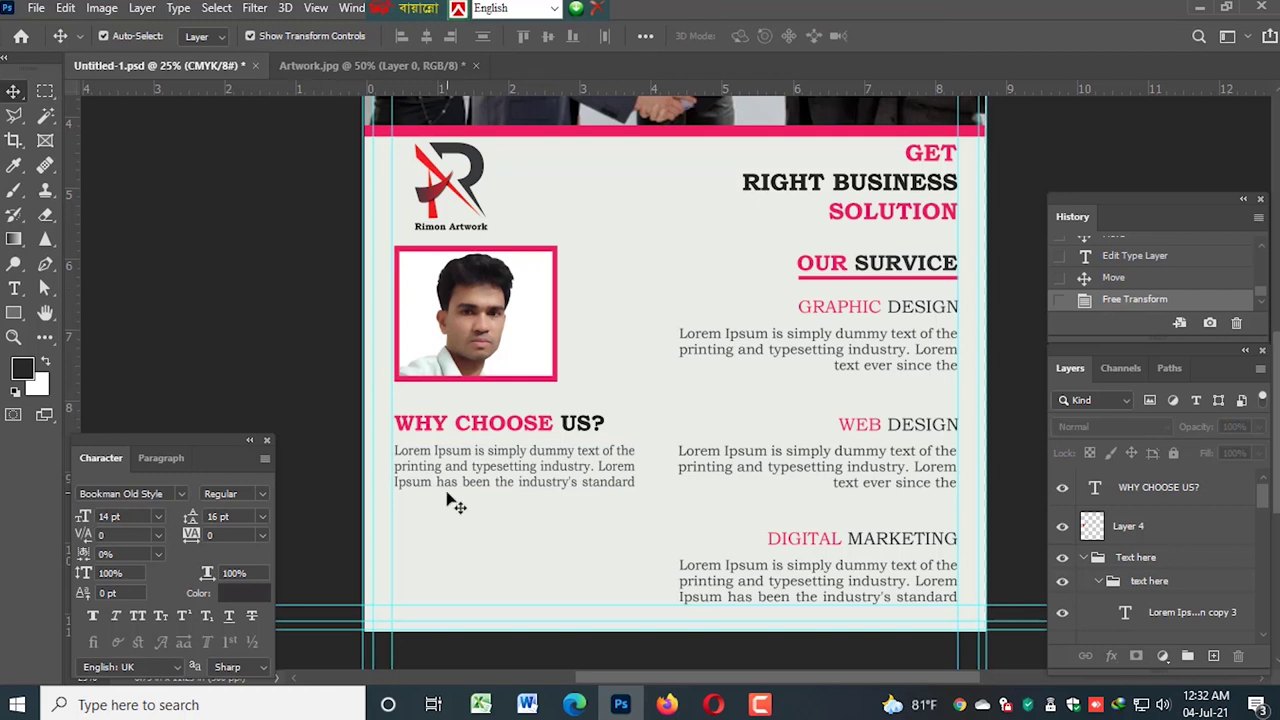
scroll(449, 503, "down", 1)
- Add a 22 pt HOT LINE text line below the paragraph
left_click(14, 288)
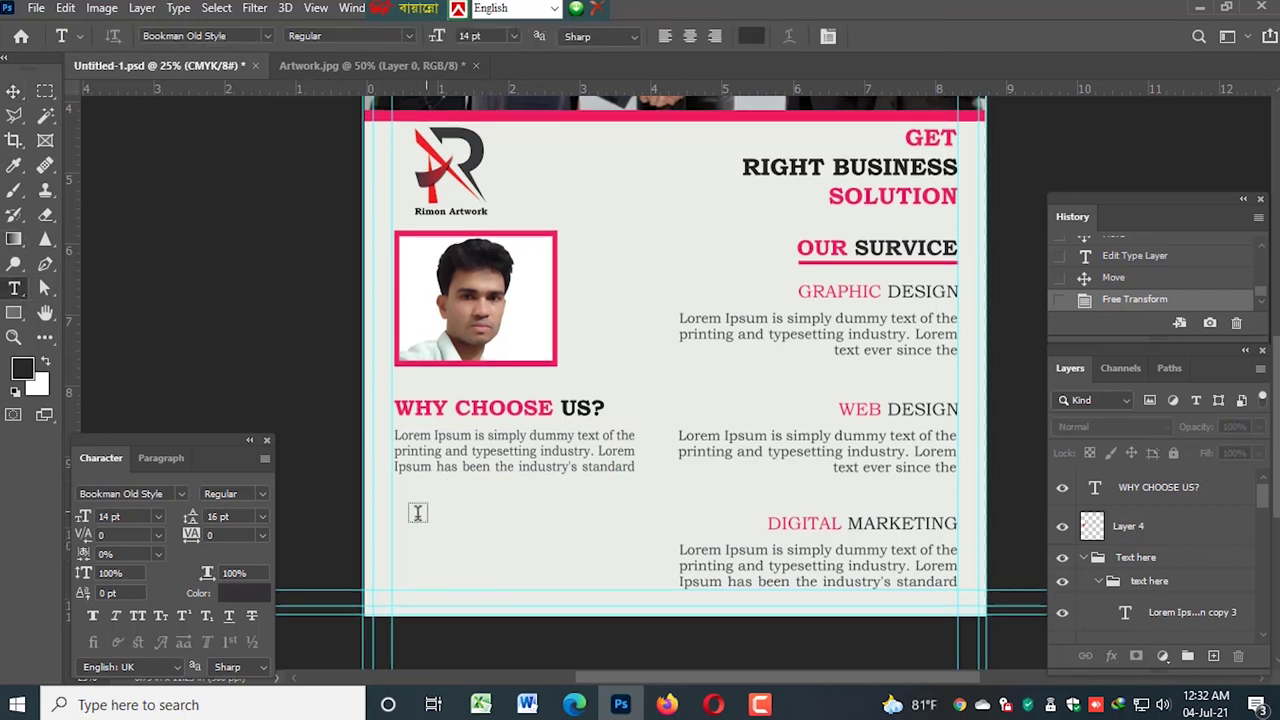
left_click(402, 528)
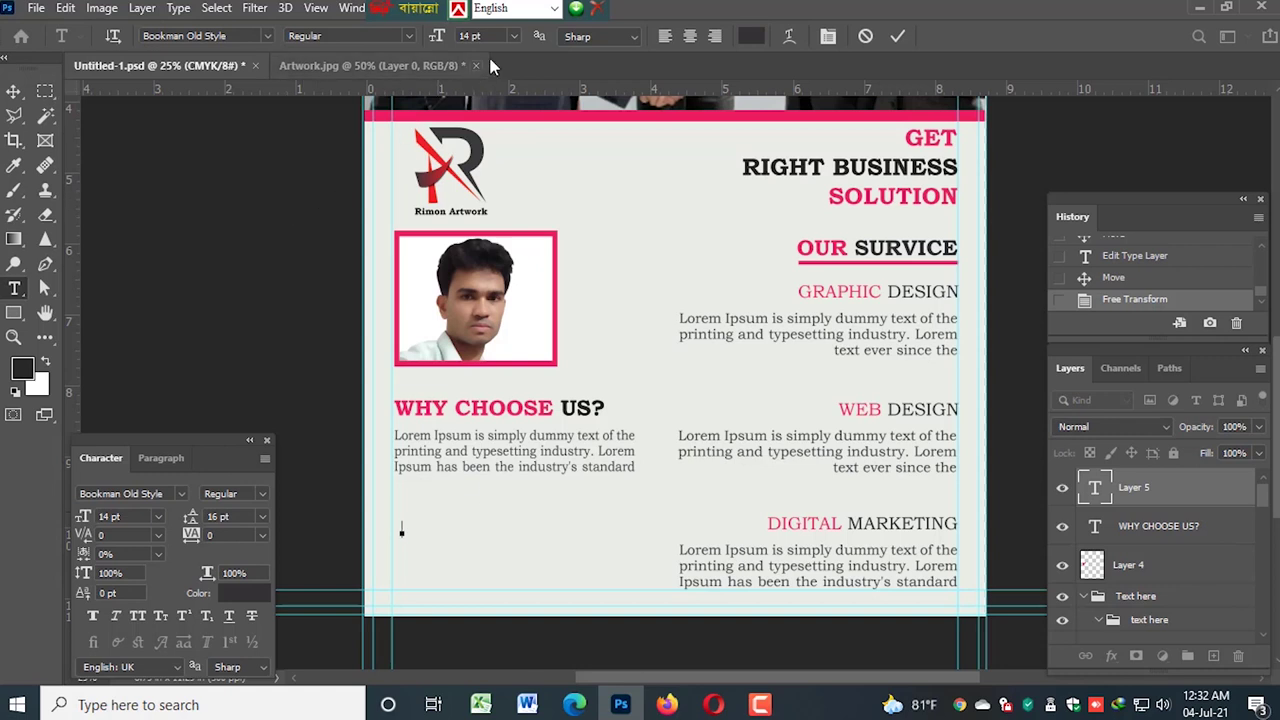
left_click(514, 36)
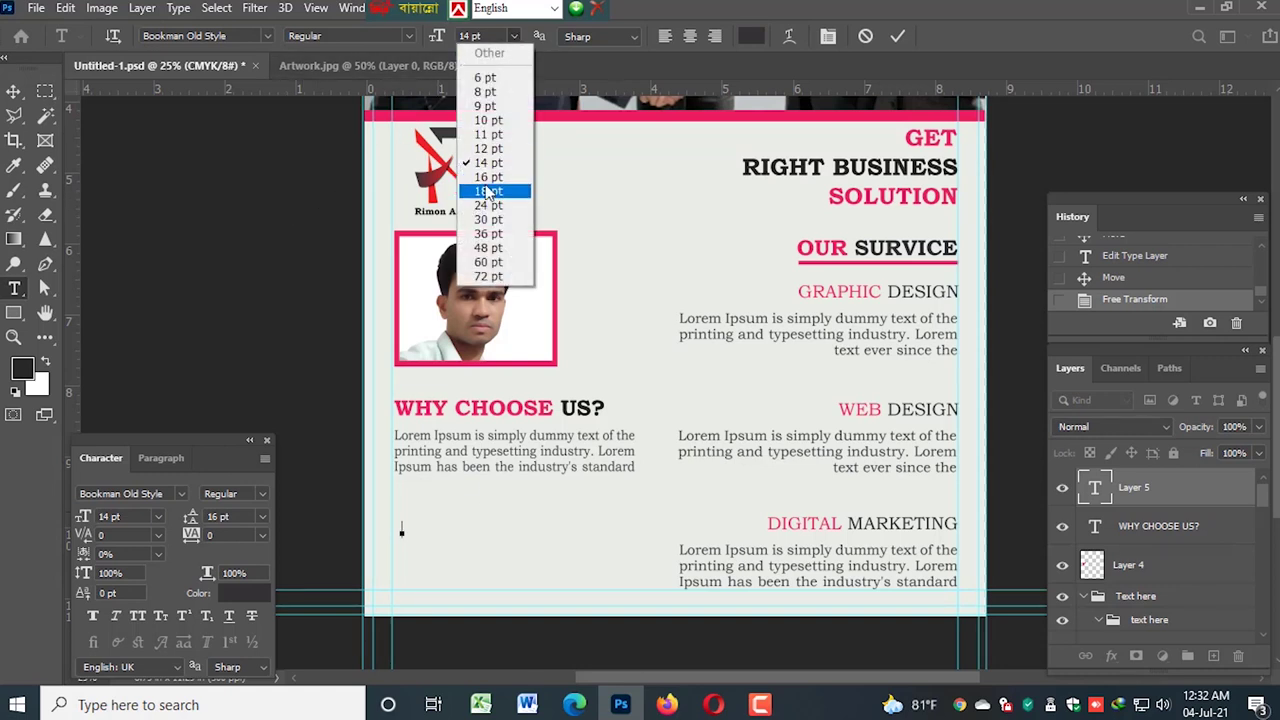
left_click(490, 206)
left_click(470, 40)
type("22")
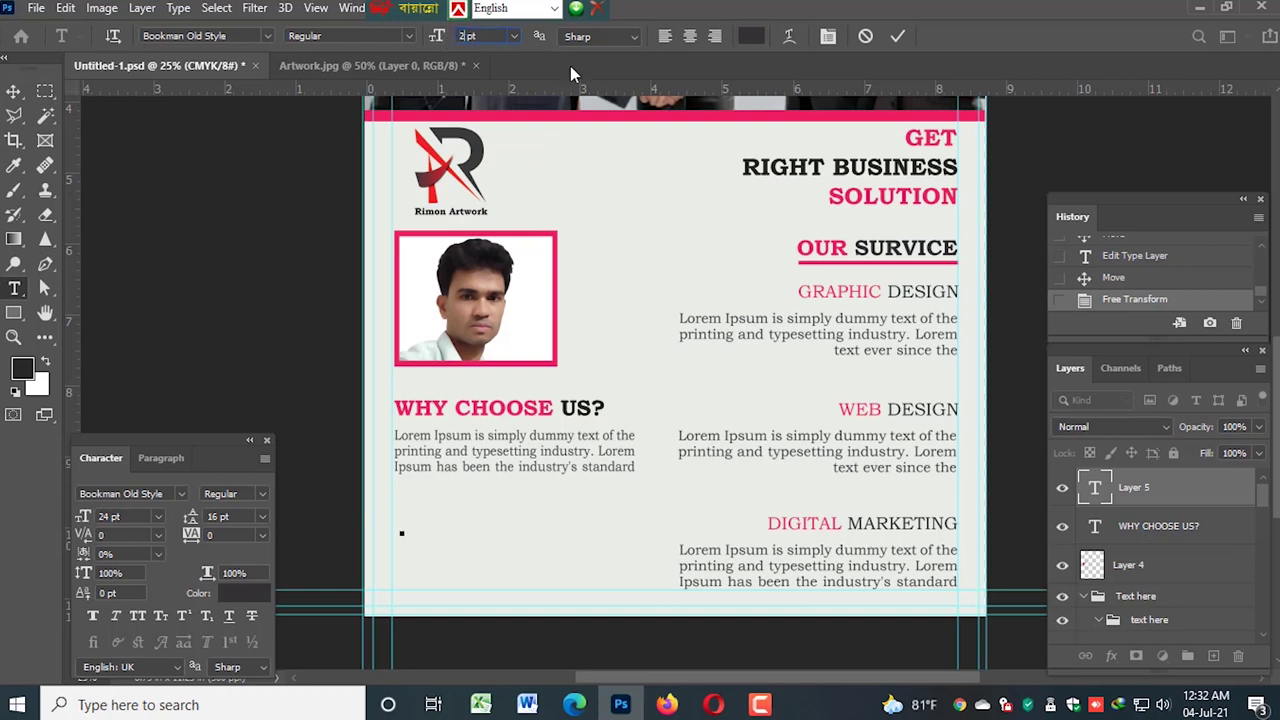
key("Return")
type("HOT L")
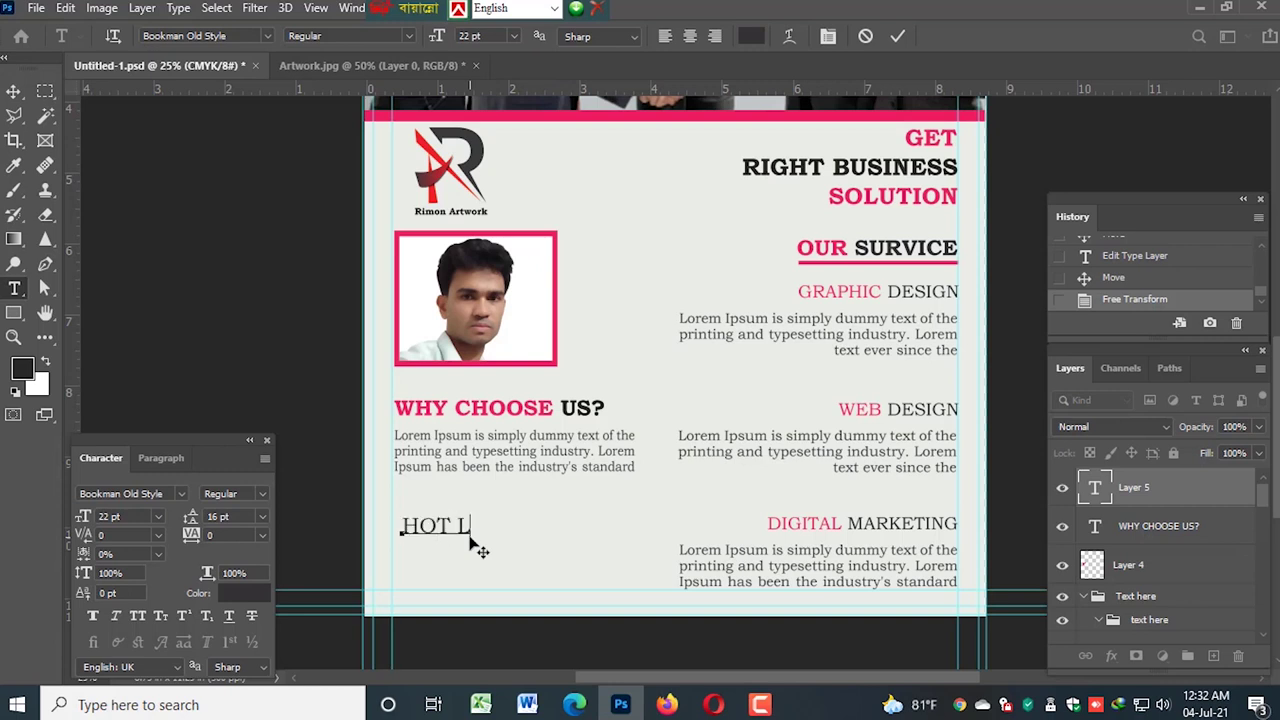
type("INE")
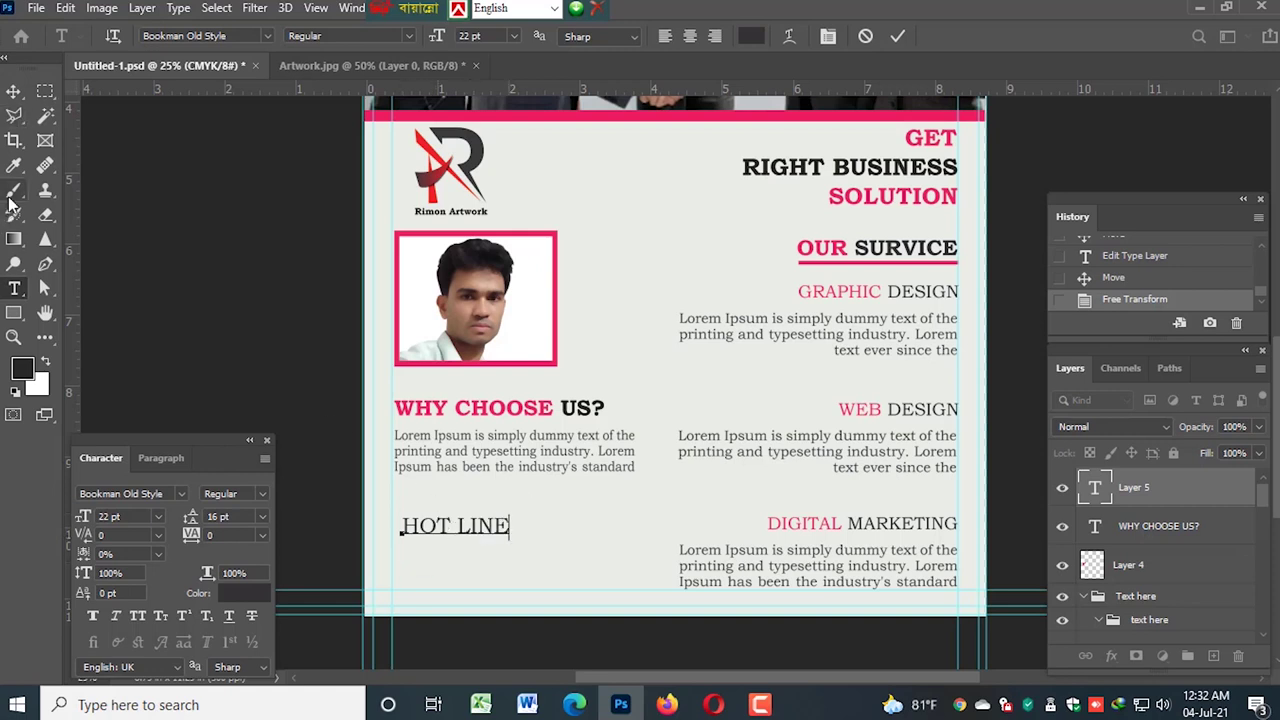
- Make the HOT LINE text bold
double_click(459, 525)
triple_click(459, 525)
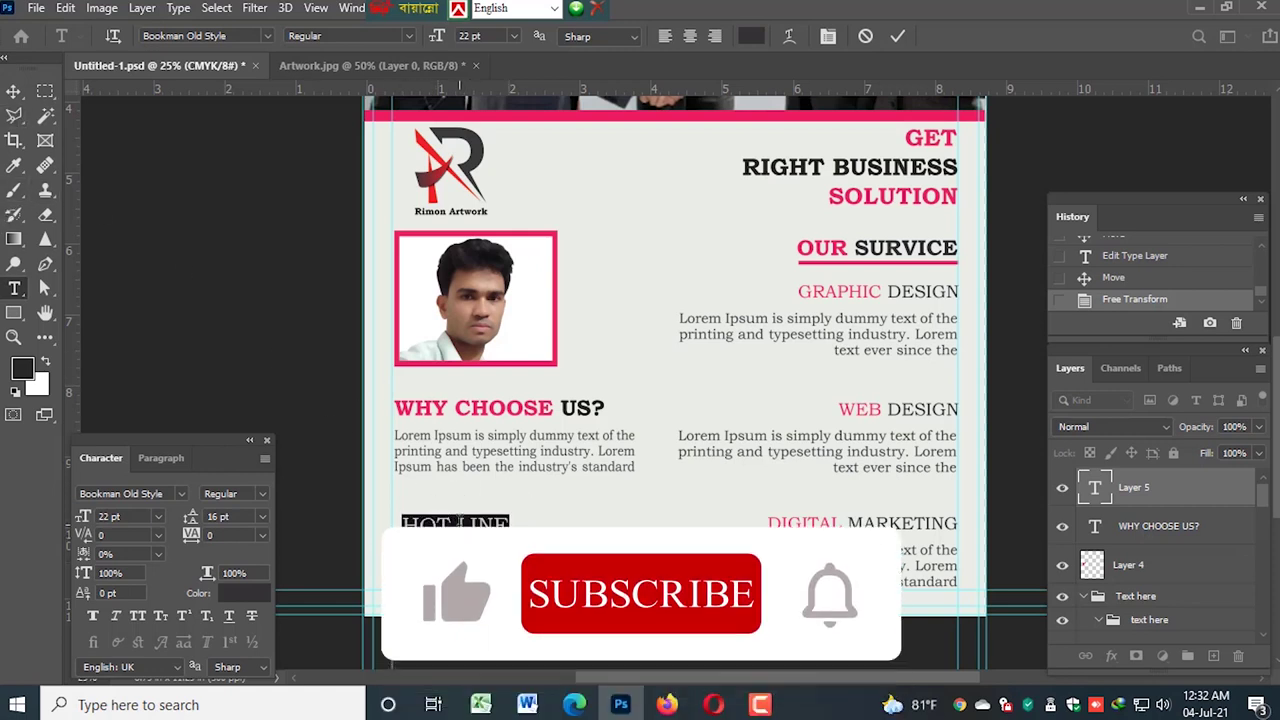
left_click(405, 37)
left_click(328, 86)
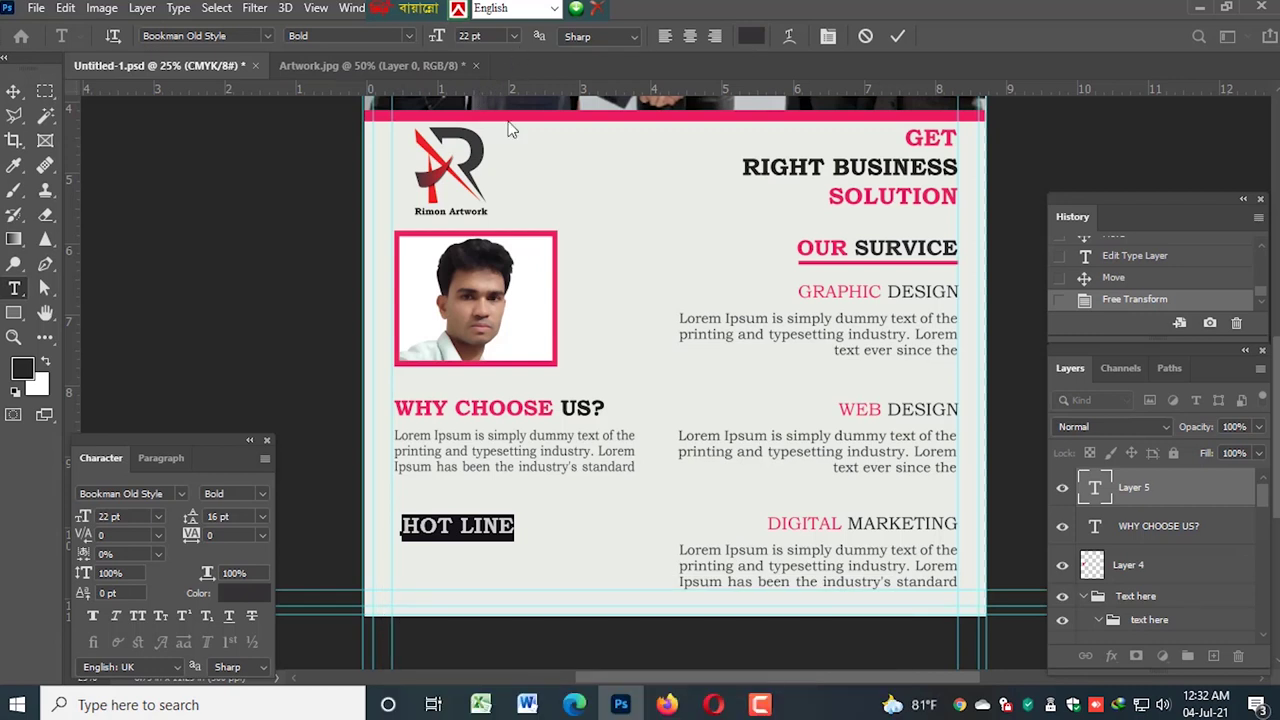
left_click(468, 525)
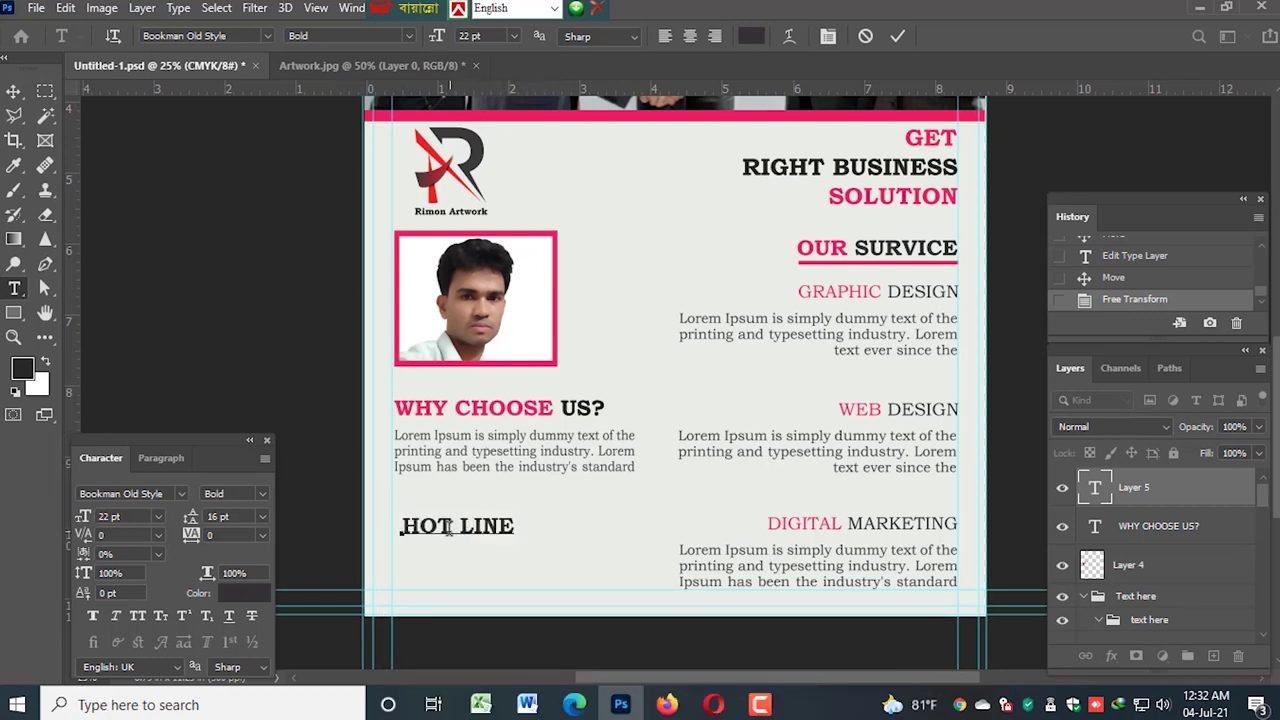
- Color the word HOT pink, sampled from the top bar
left_click_drag(454, 526, 392, 526)
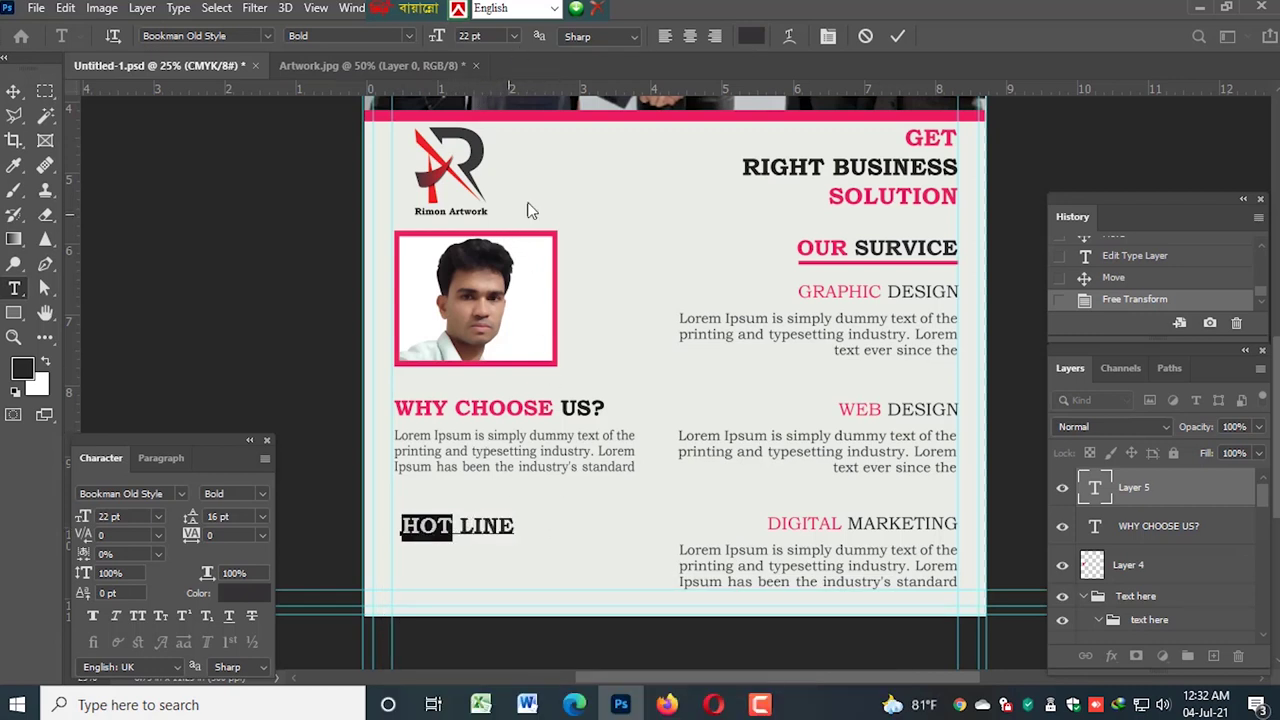
left_click(751, 36)
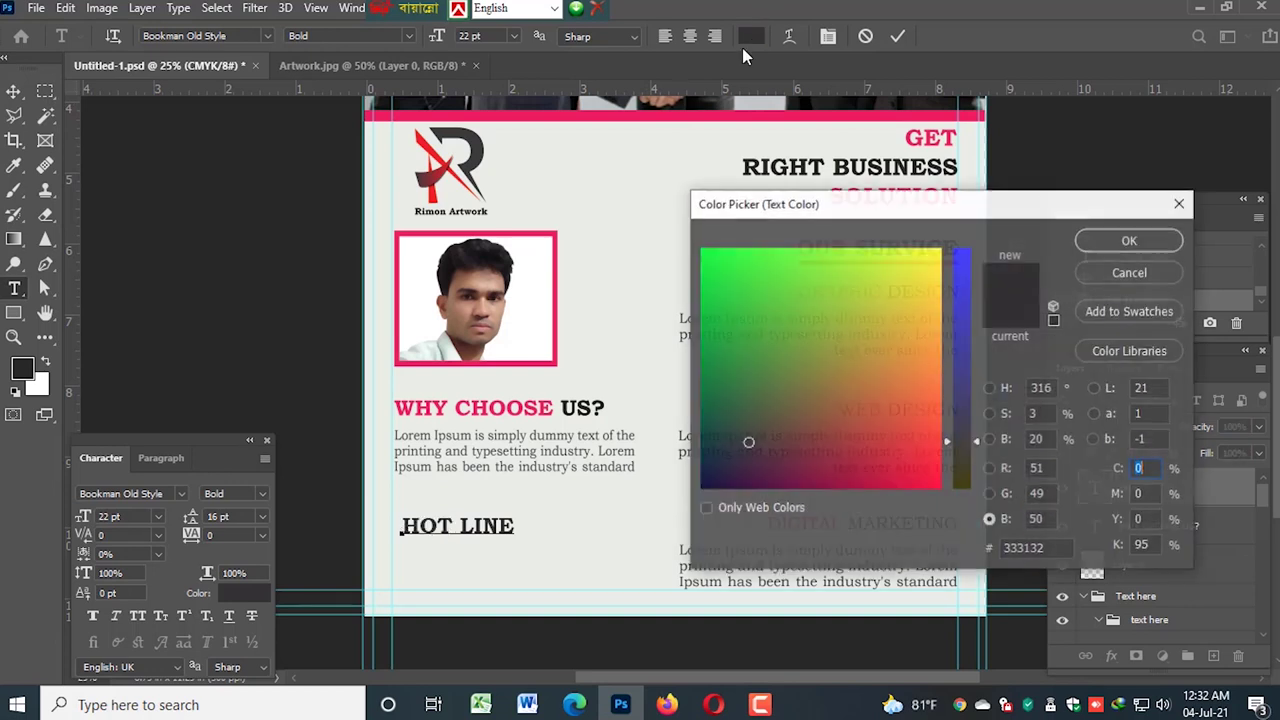
left_click(594, 115)
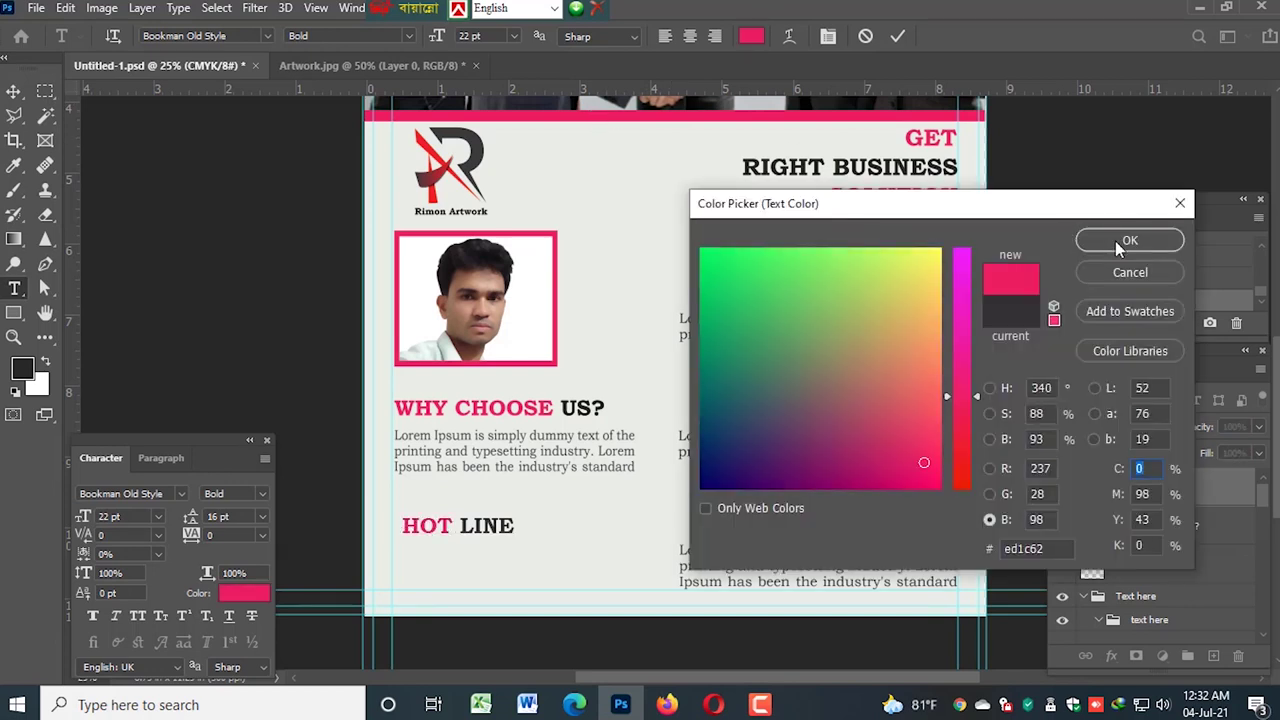
left_click(1129, 240)
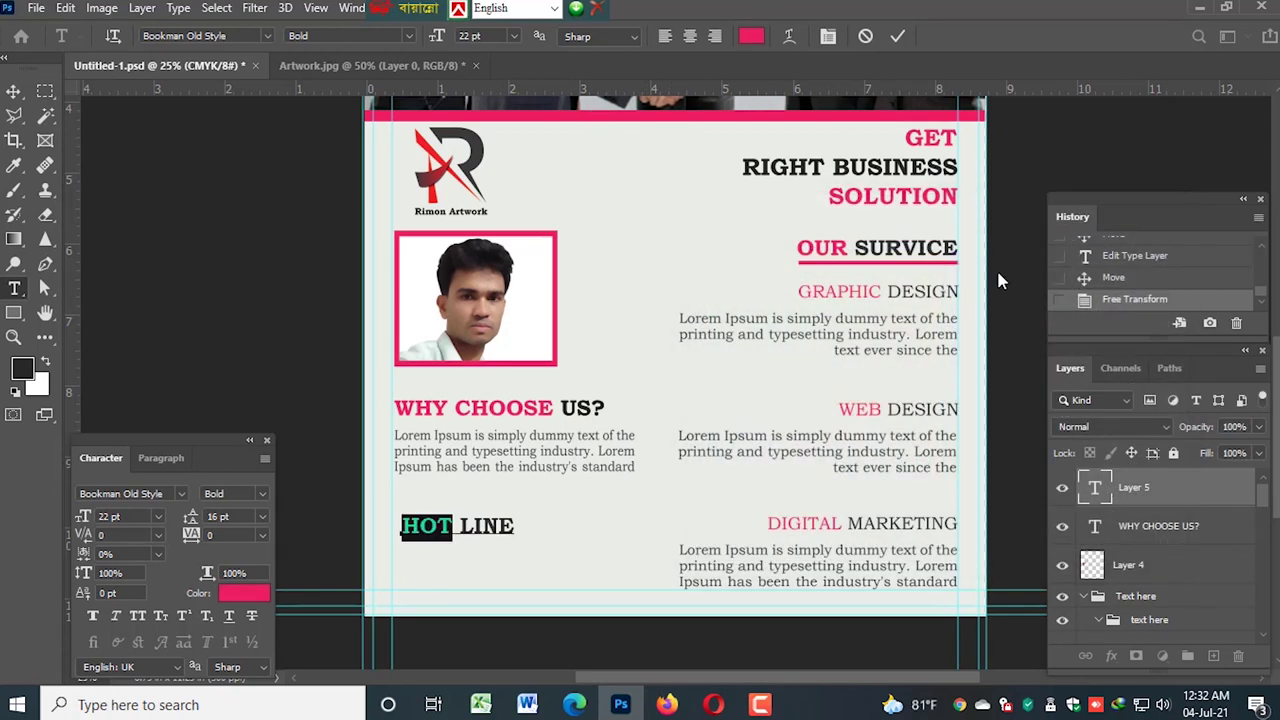
left_click(499, 525)
- Commit the HOT LINE heading and nudge it into place below the paragraph
left_click(14, 91)
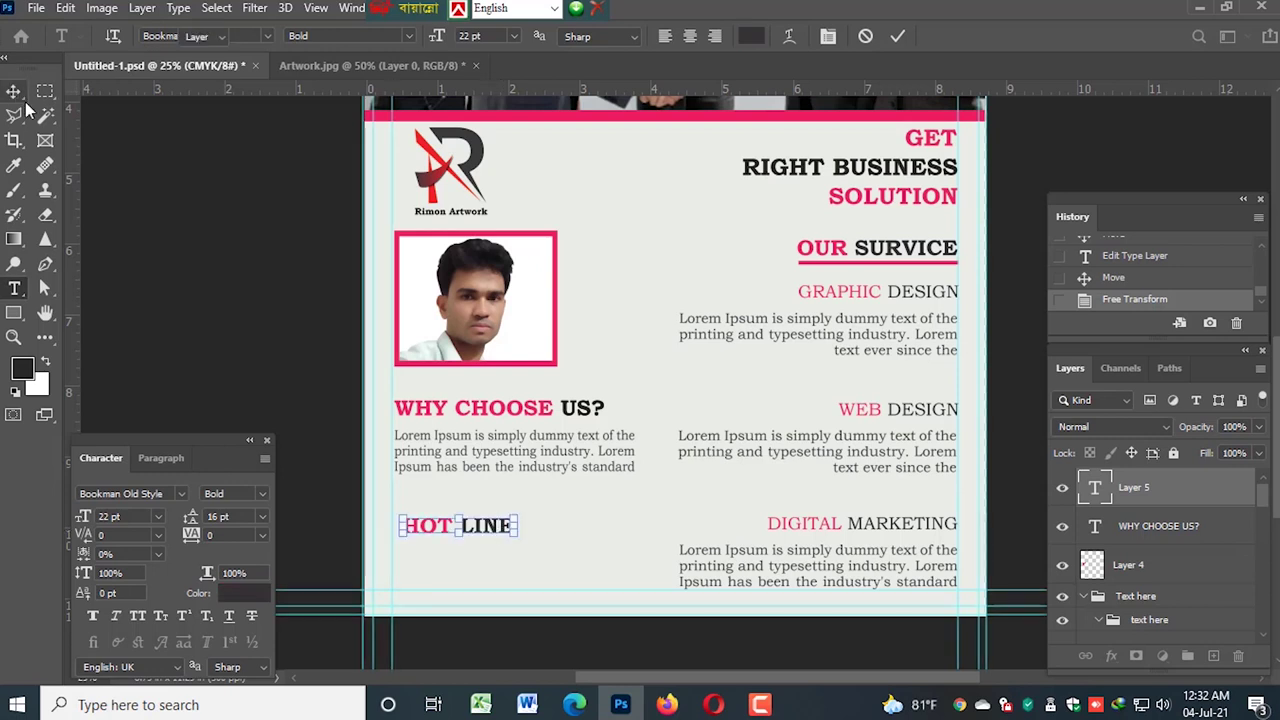
left_click_drag(430, 532, 421, 526)
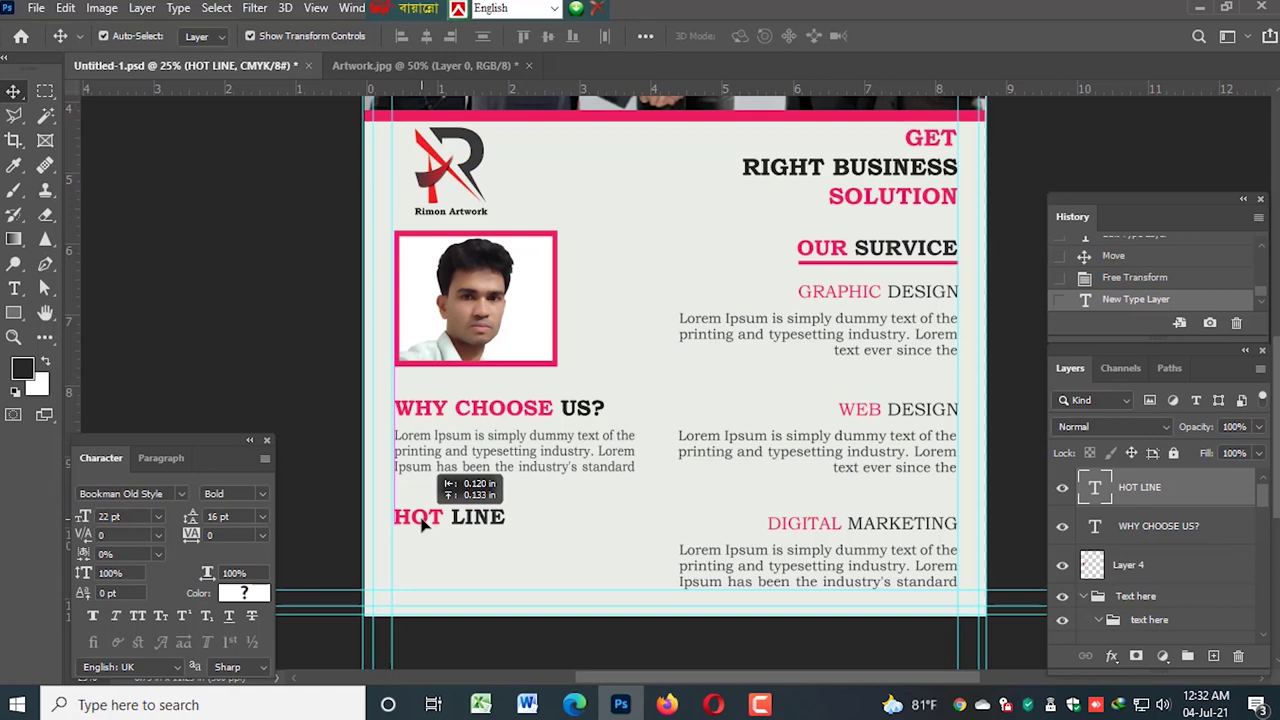
left_click_drag(421, 527, 423, 532)
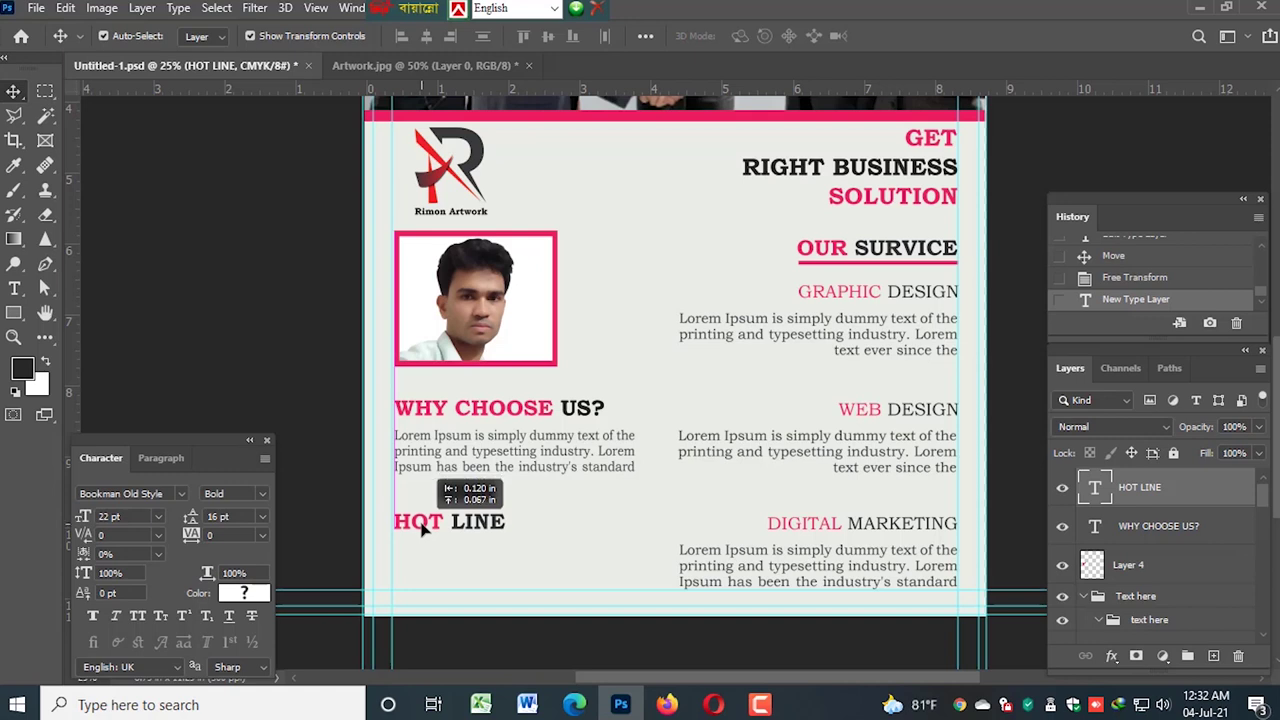
double_click(422, 531)
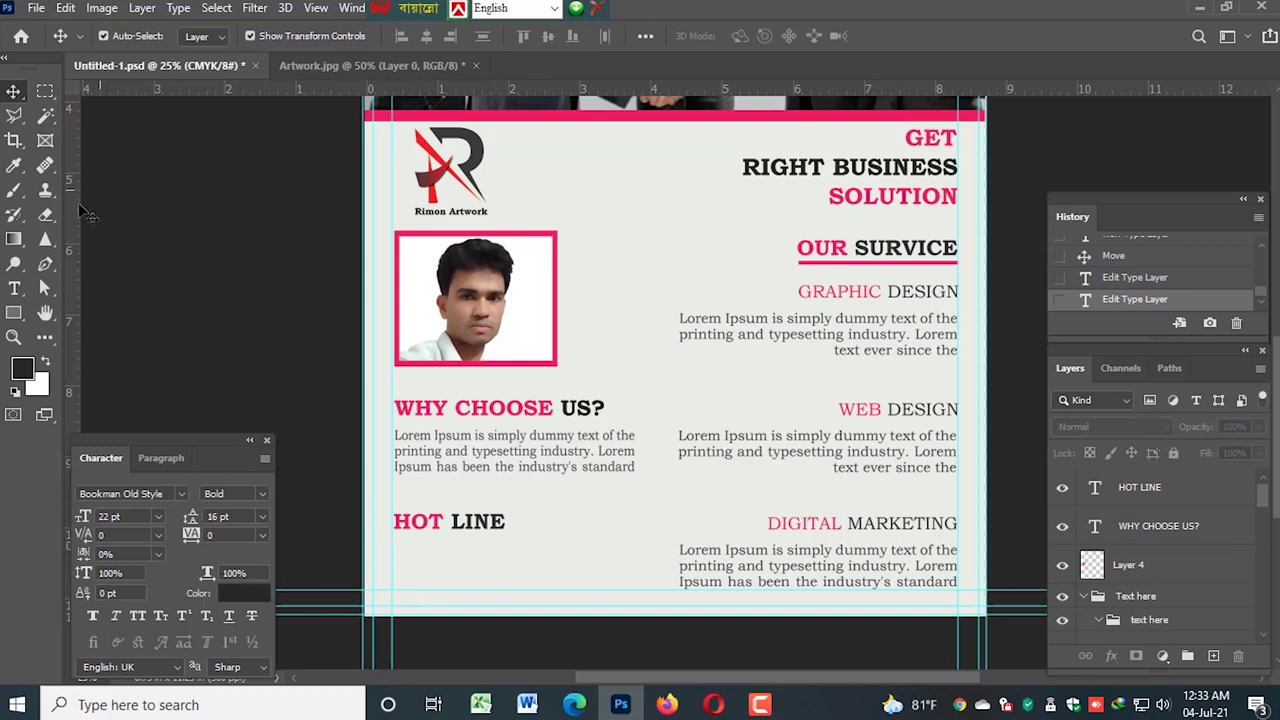
- Add a Regular 14 pt phone number line below the HOT LINE heading
left_click(15, 289)
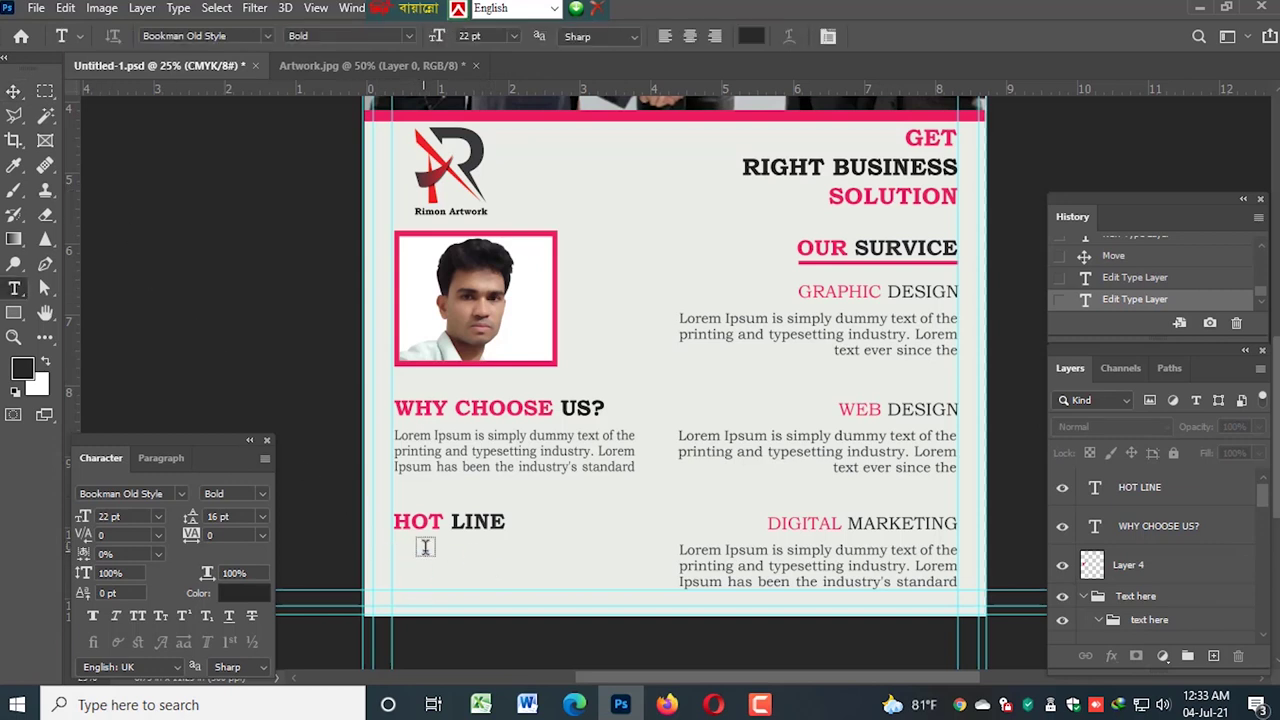
left_click(423, 547)
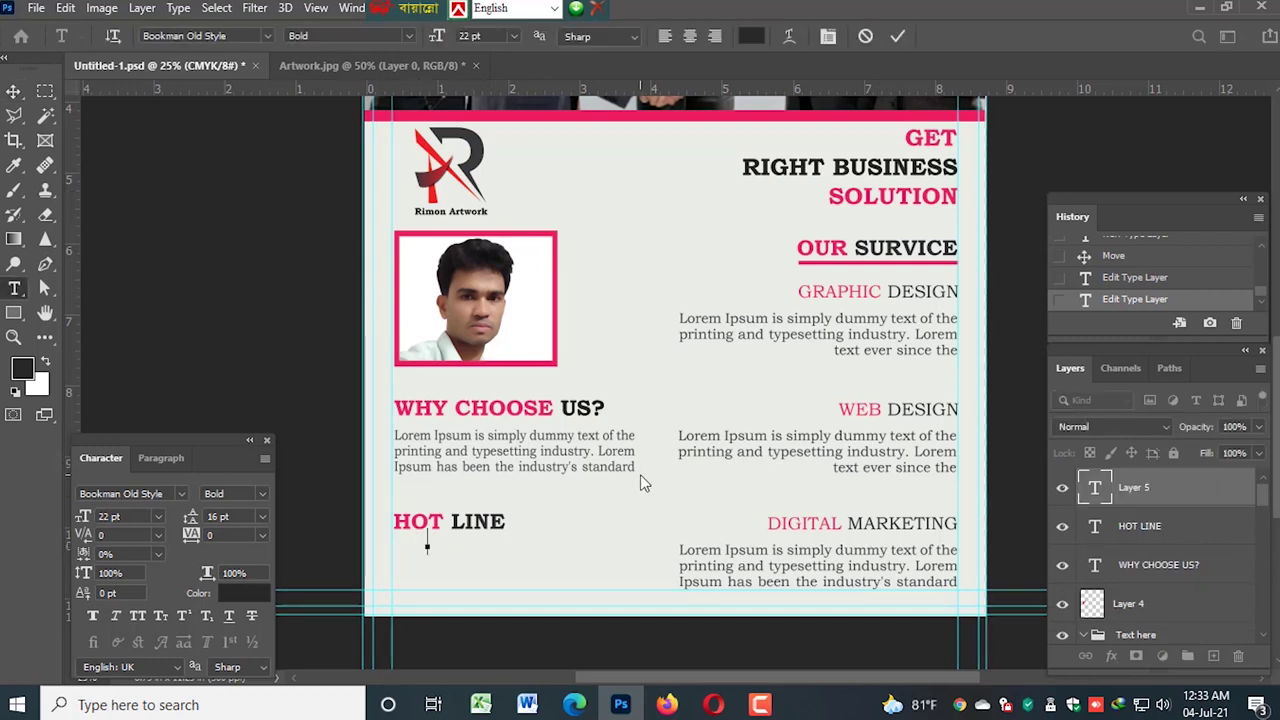
left_click(410, 35)
left_click(310, 52)
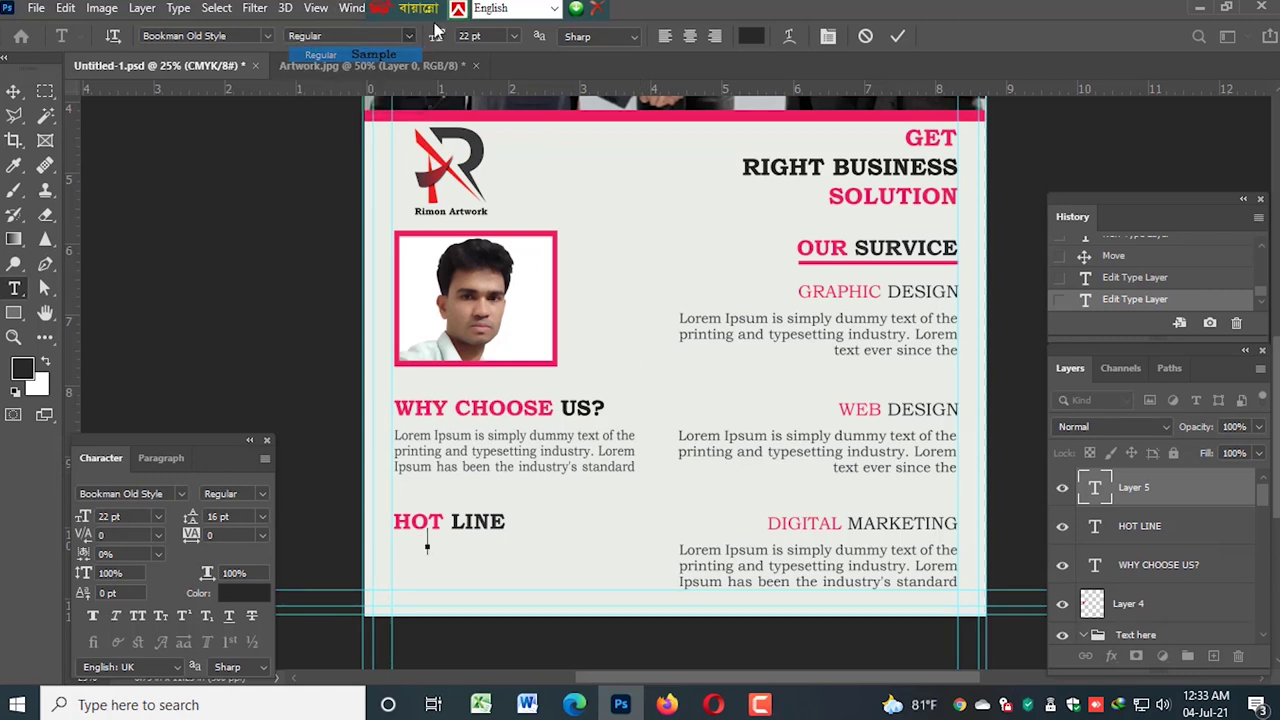
left_click(514, 36)
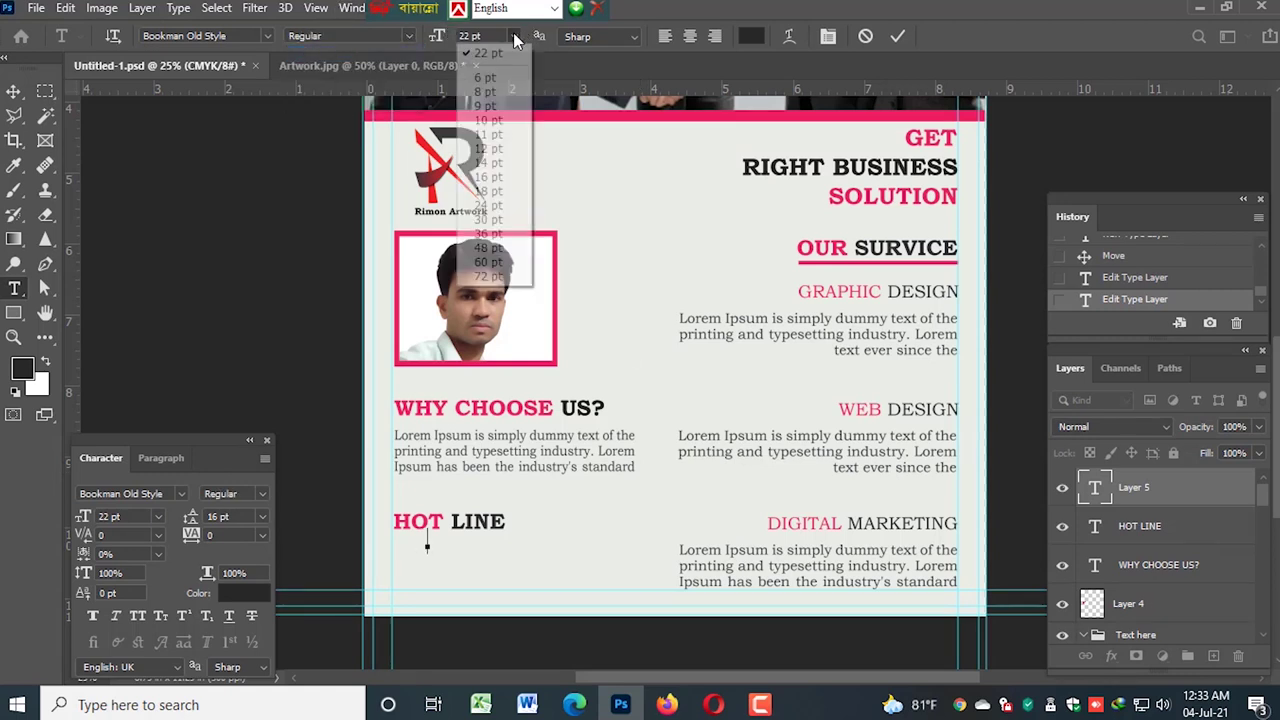
left_click(497, 163)
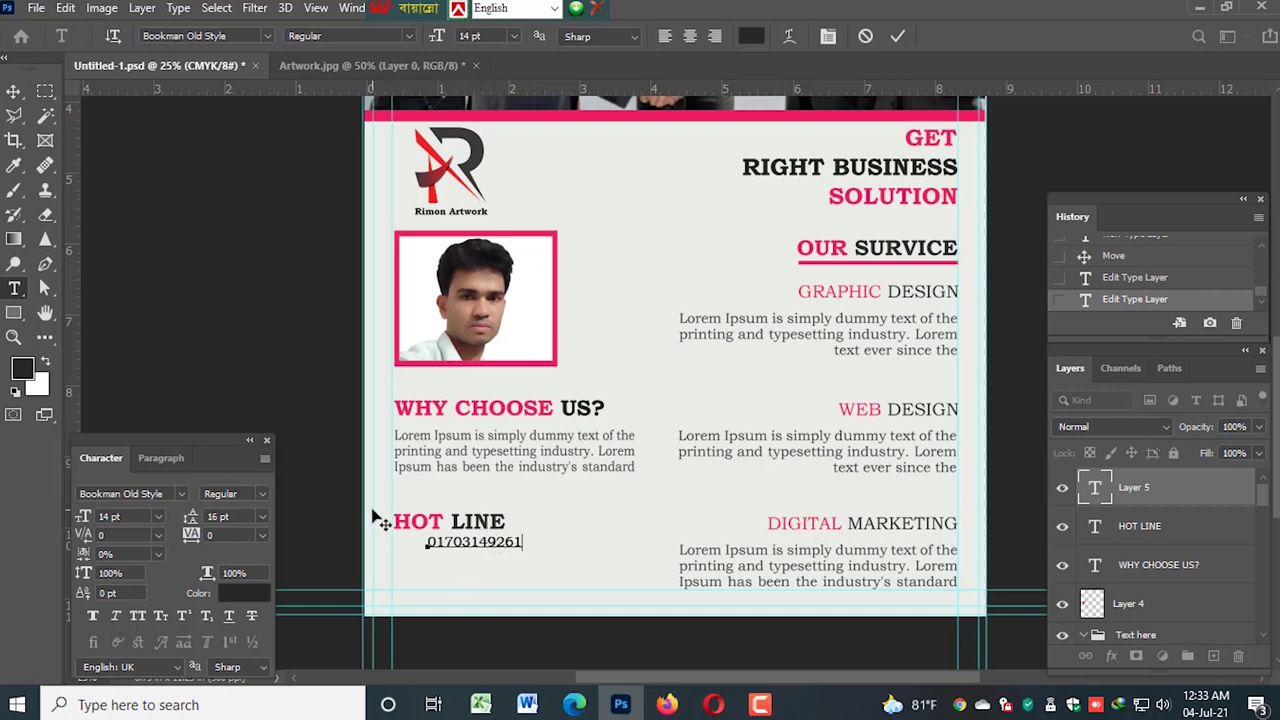
left_click(15, 92)
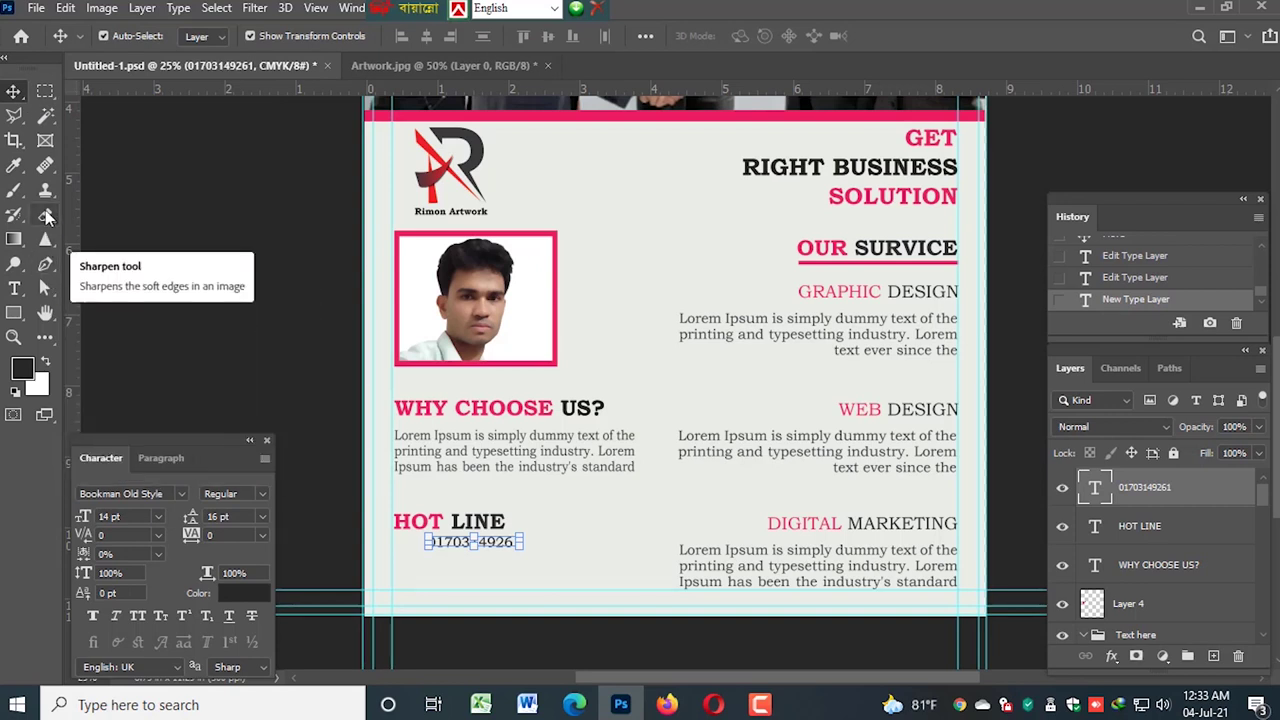
- Add the email address line beneath the phone number
left_click(14, 290)
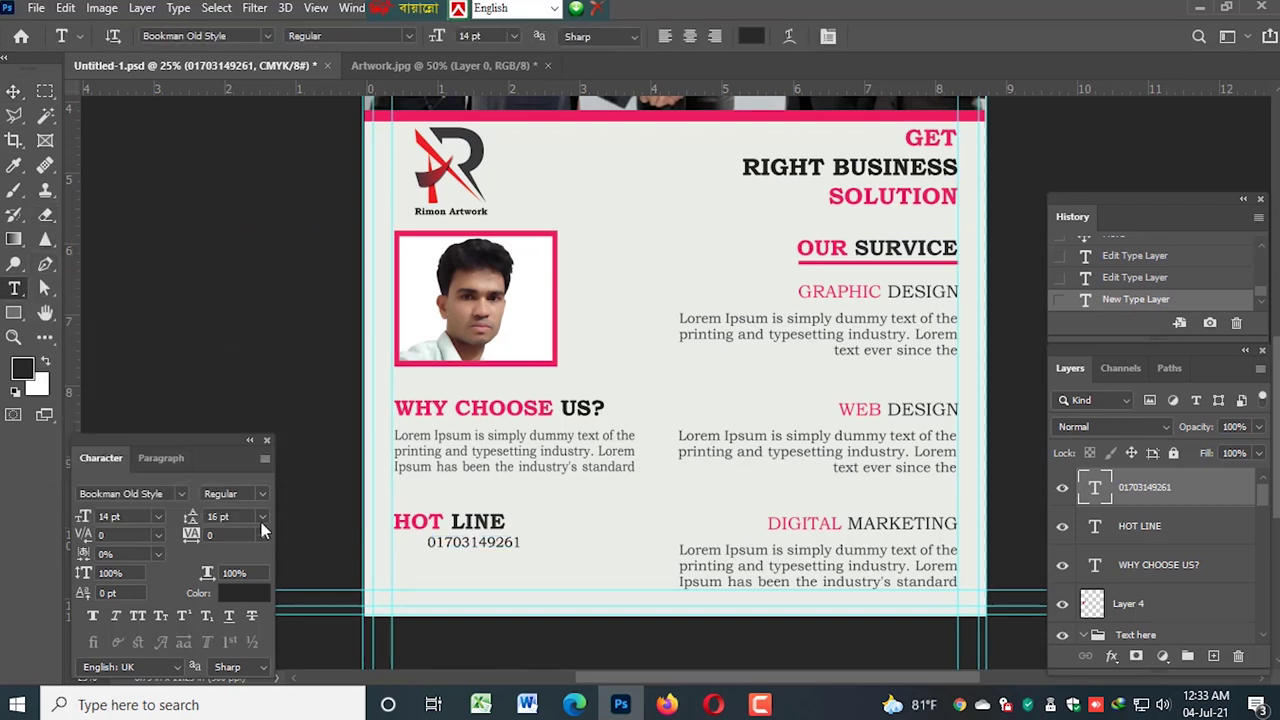
left_click(440, 562)
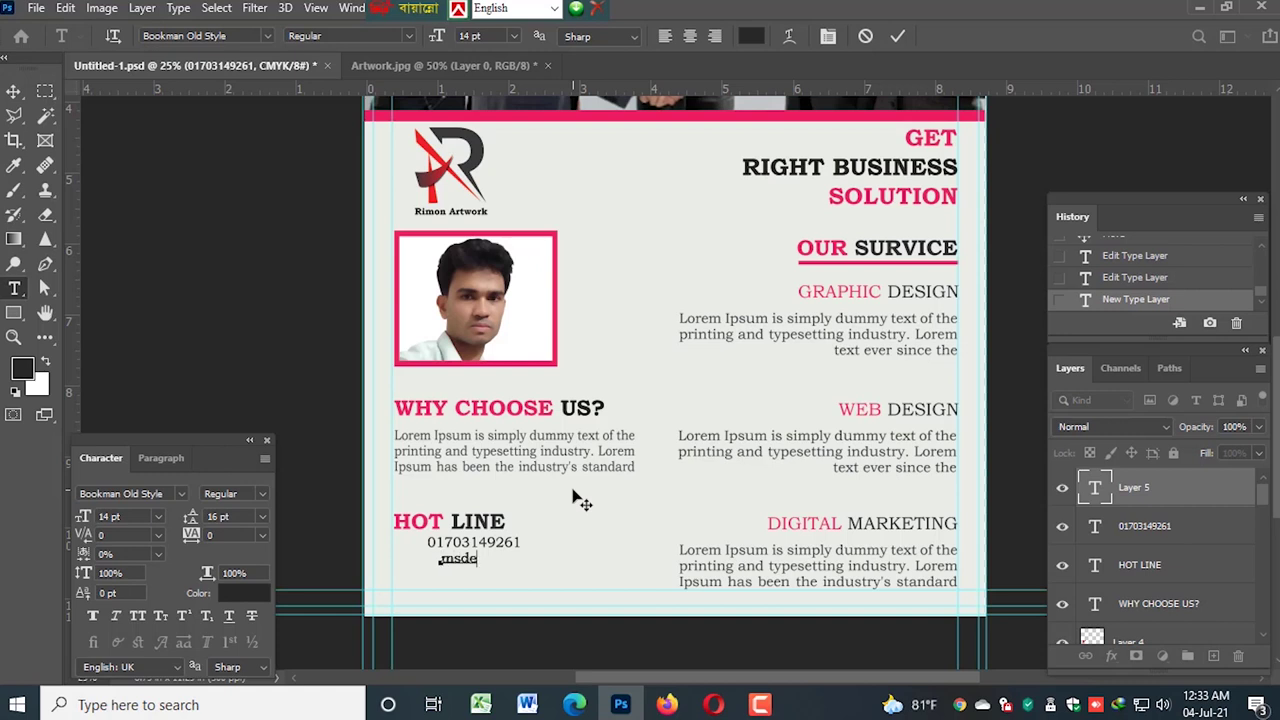
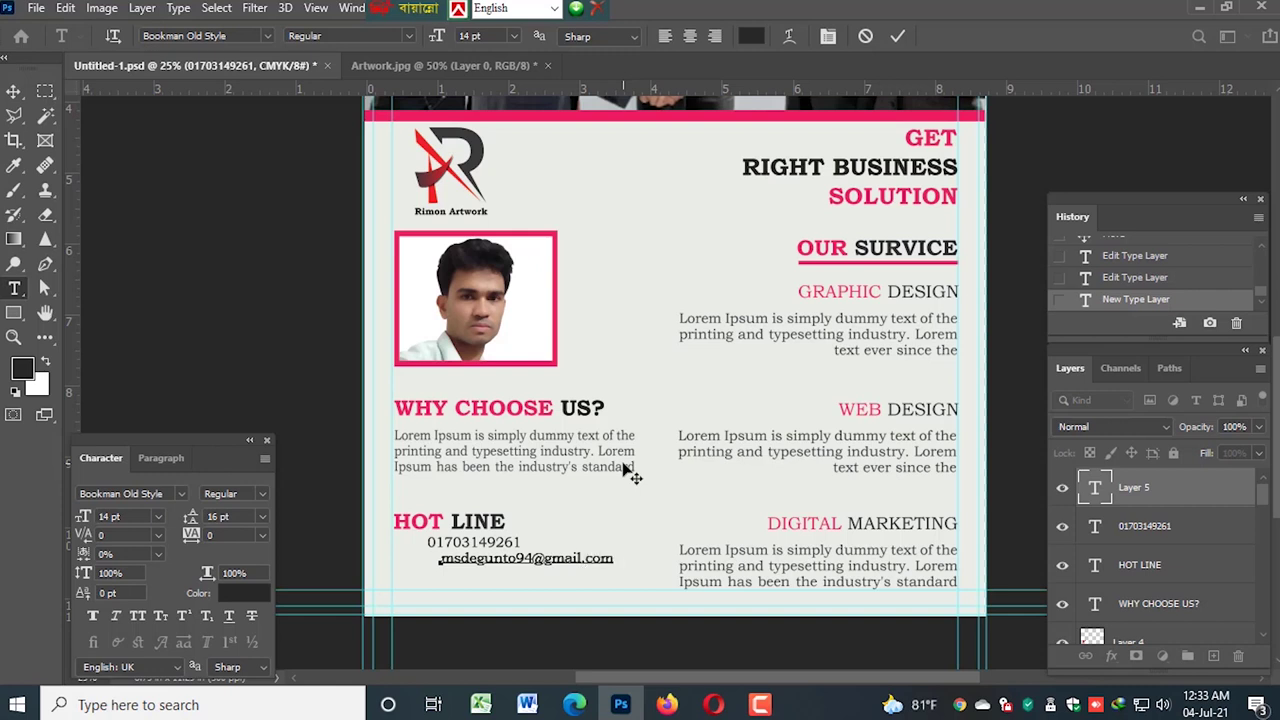
left_click(14, 90)
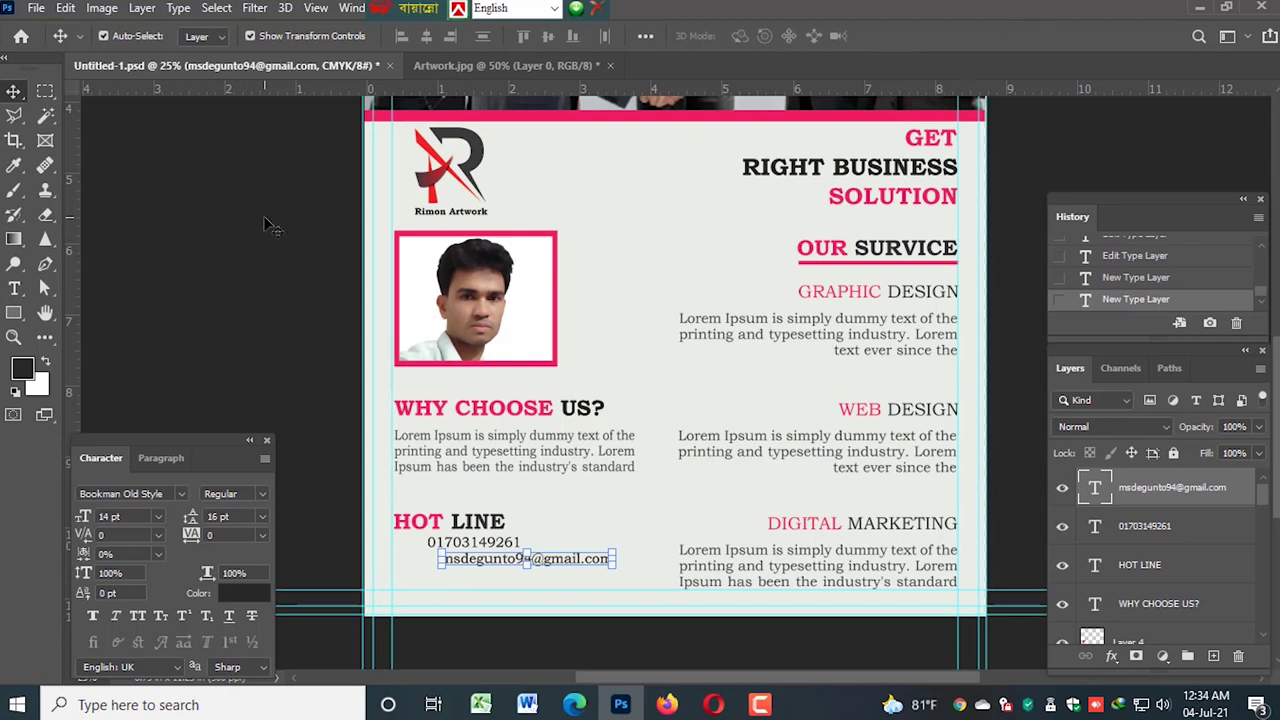
left_click(268, 225)
left_click(14, 288)
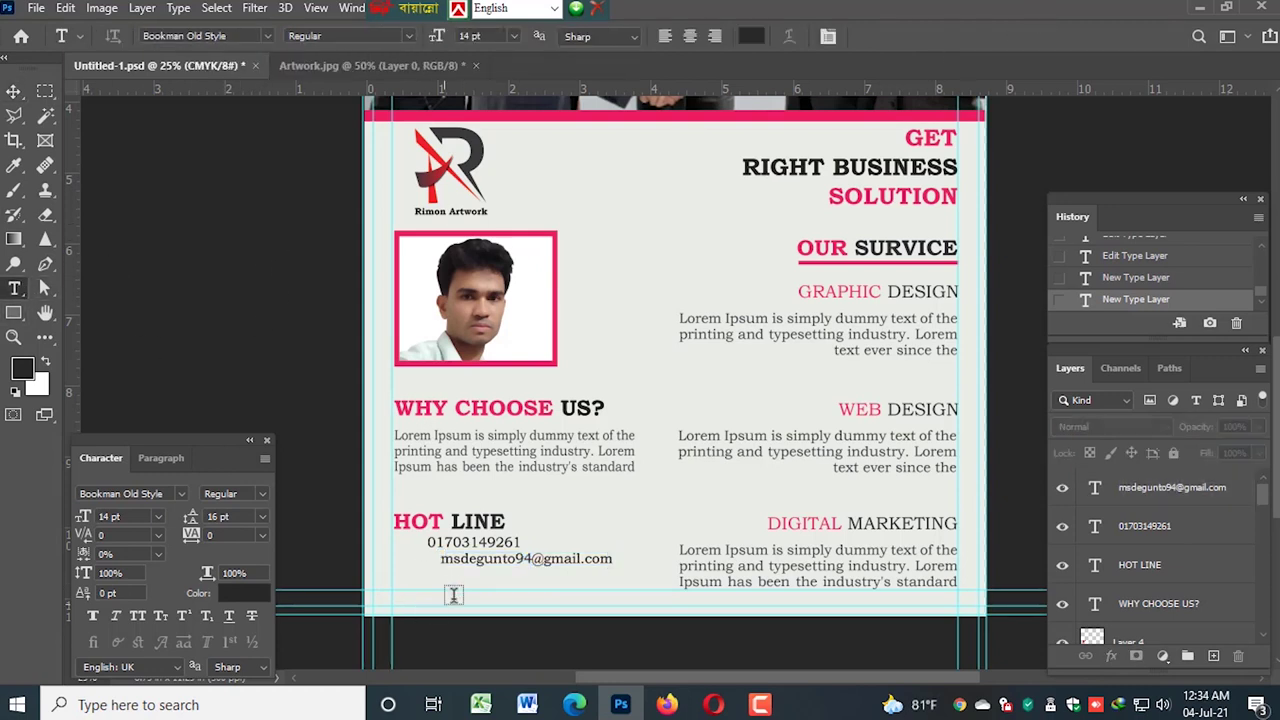
left_click(634, 514)
key("Escape")
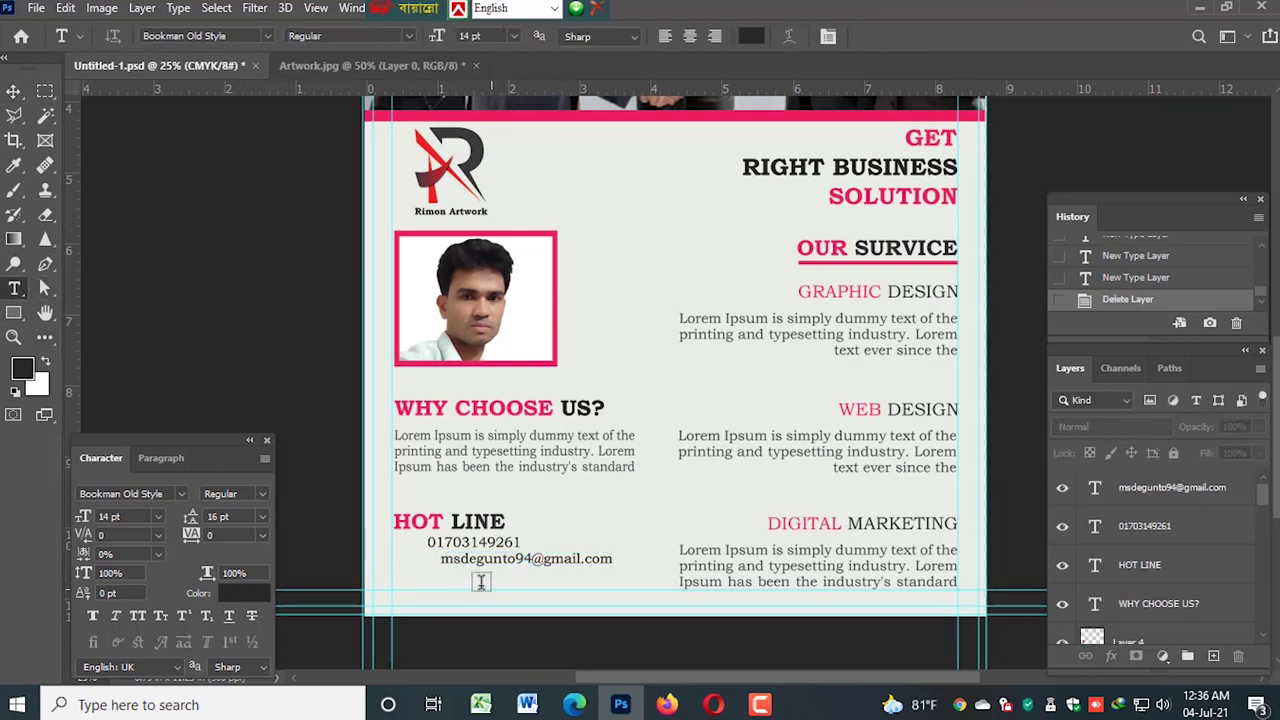
left_click(463, 585)
type("w.")
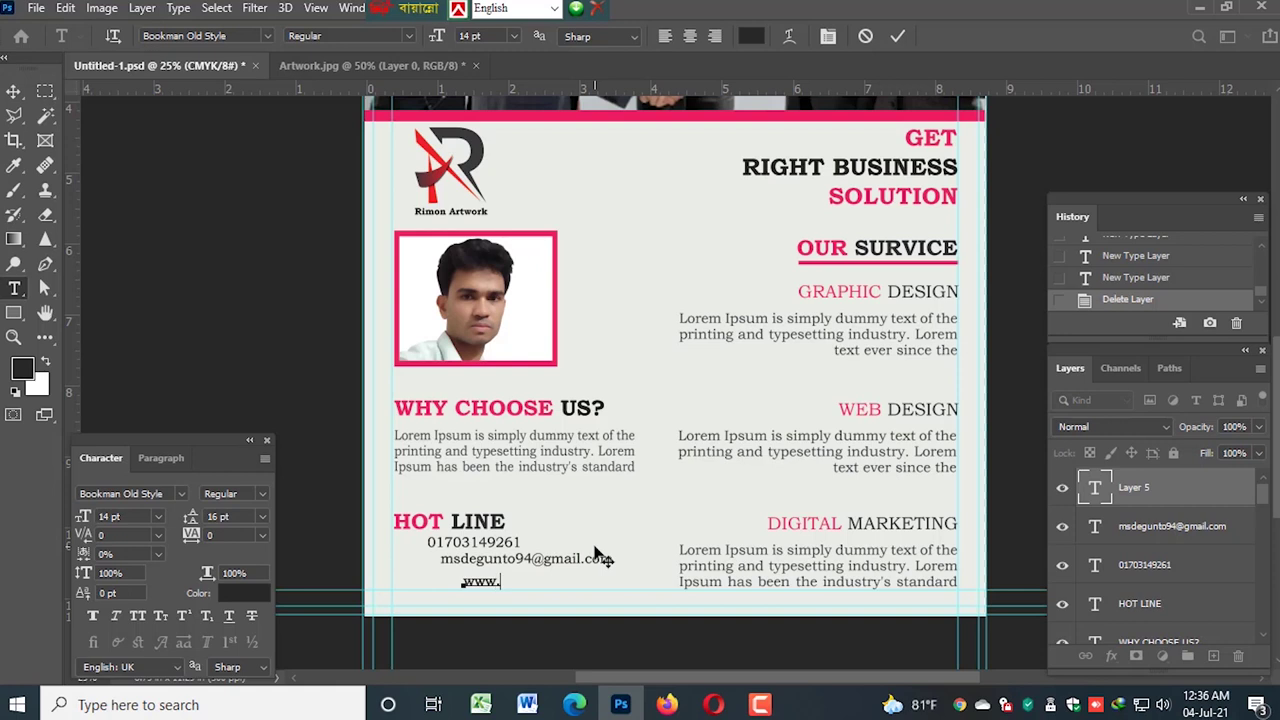
type("yourwebsitename.com")
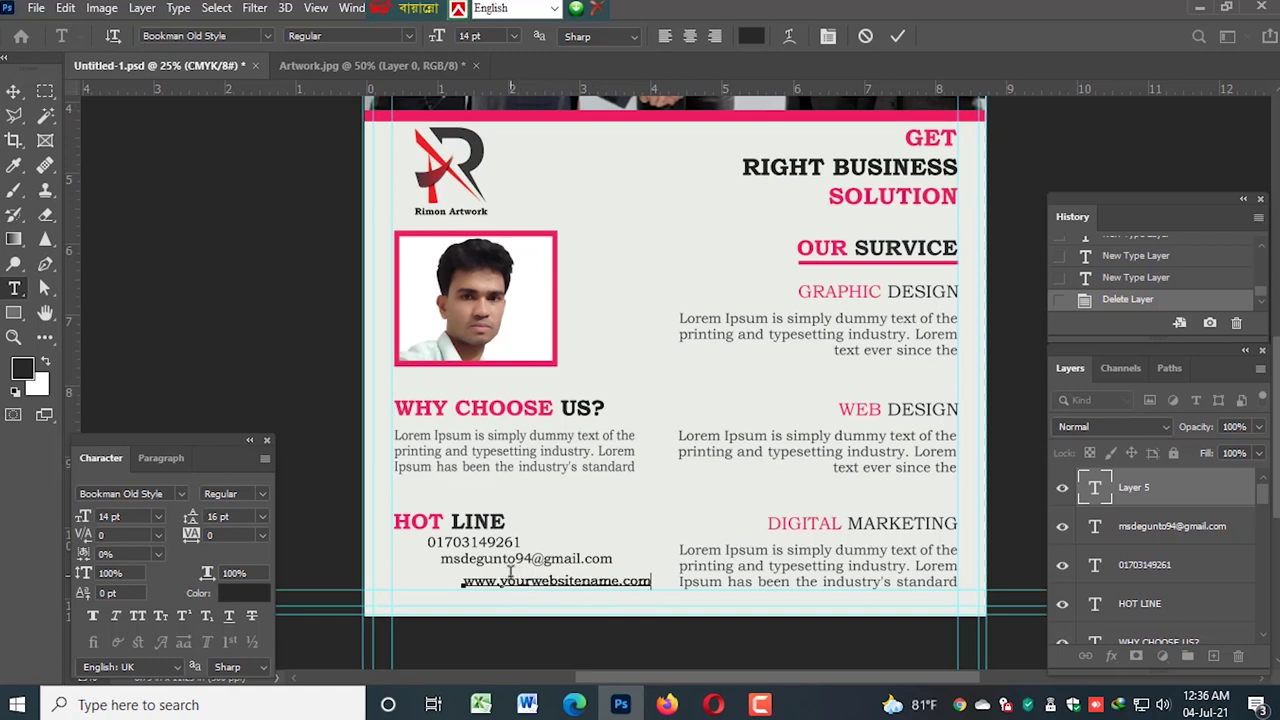
left_click(897, 36)
left_click(13, 93)
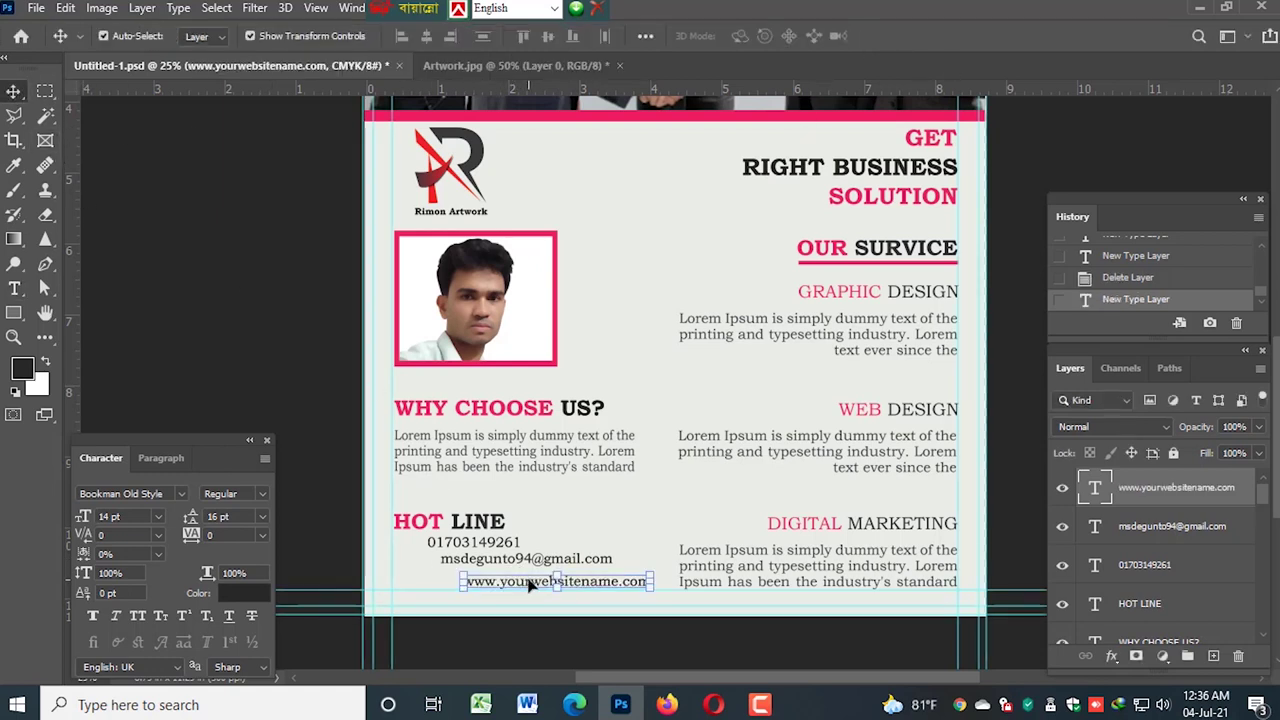
left_click_drag(529, 583, 507, 584)
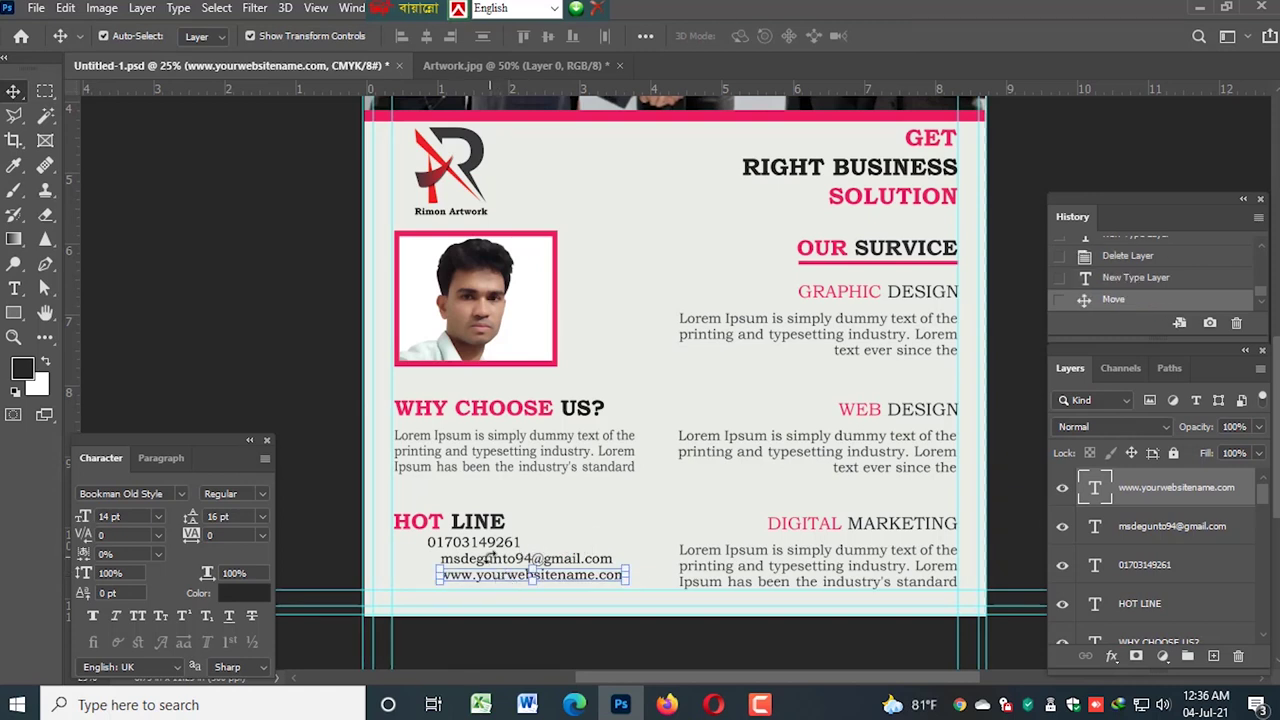
- Left-align the phone, email and website lines and nudge them under HOT LINE
left_click(467, 545)
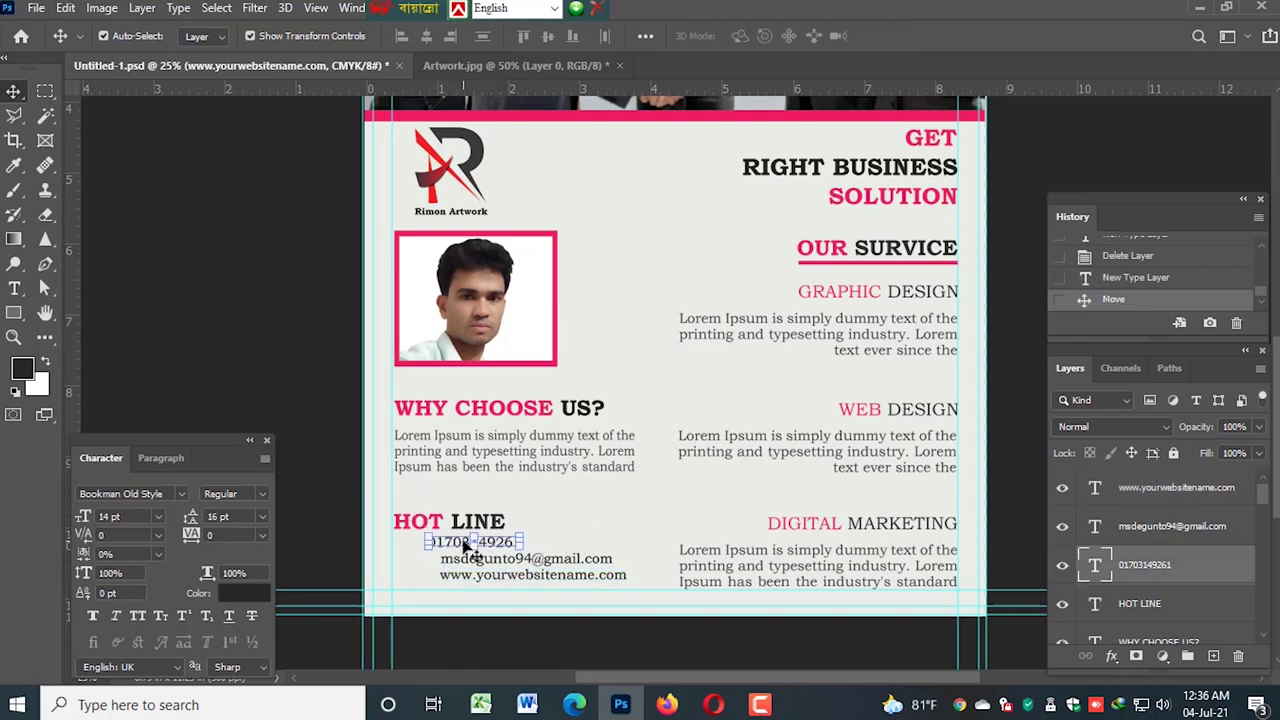
left_click(517, 578, "shift")
left_click(1171, 526, "shift")
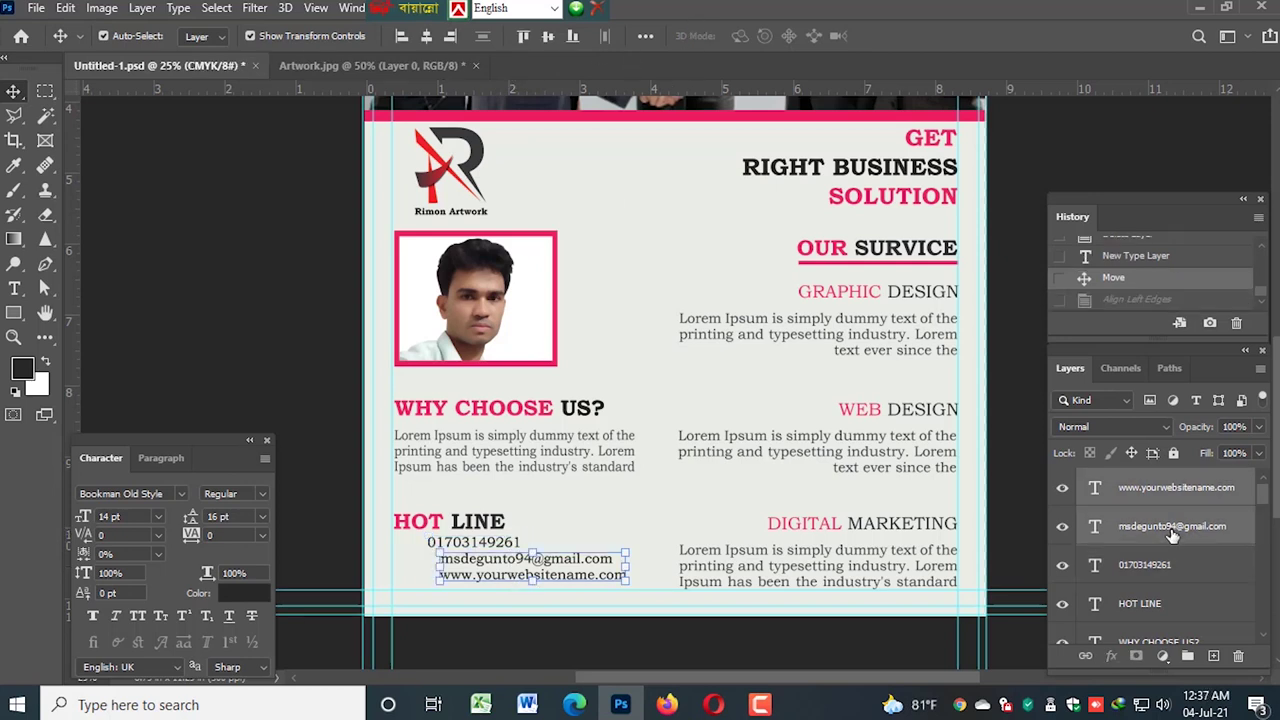
left_click(1157, 566, "shift")
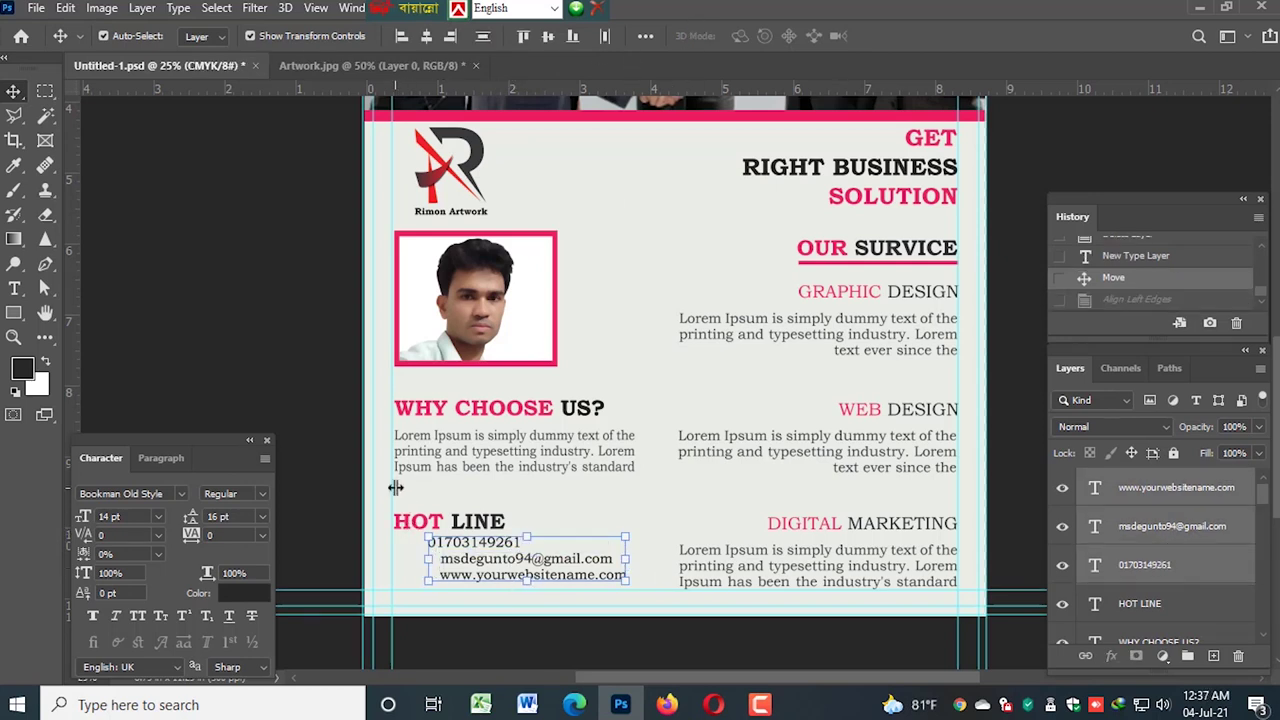
left_click(401, 37)
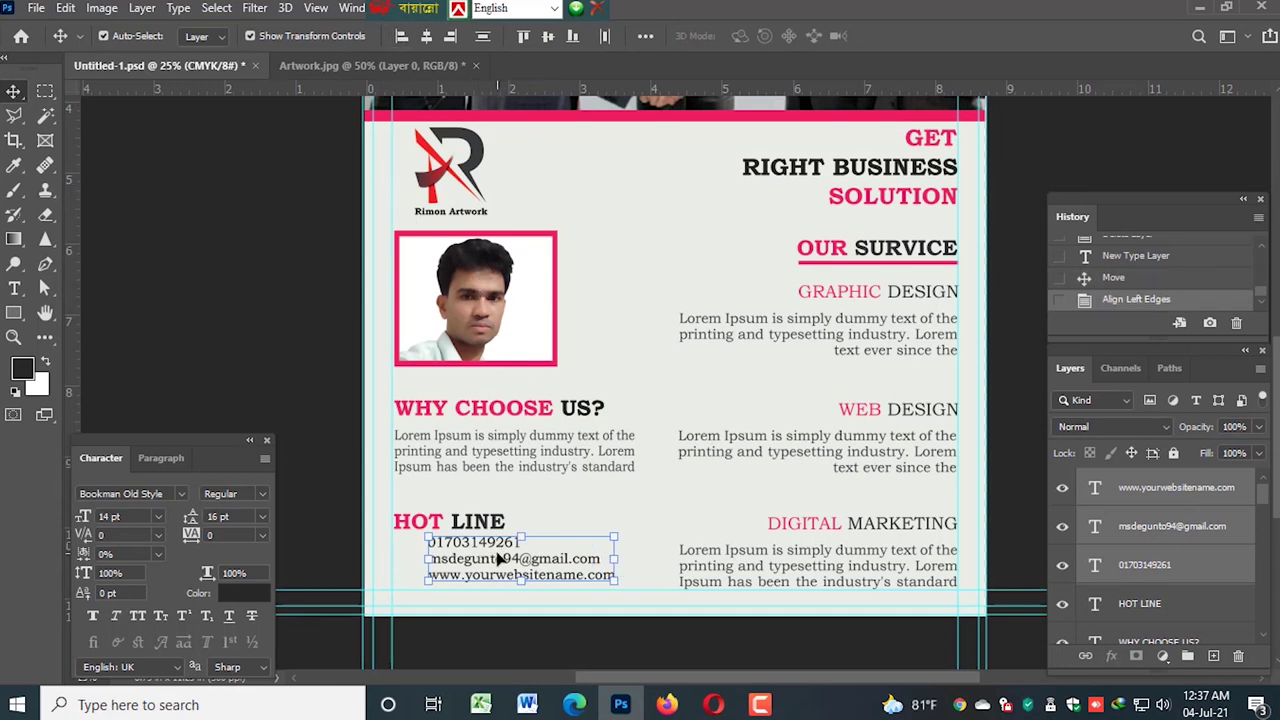
left_click_drag(498, 558, 492, 563)
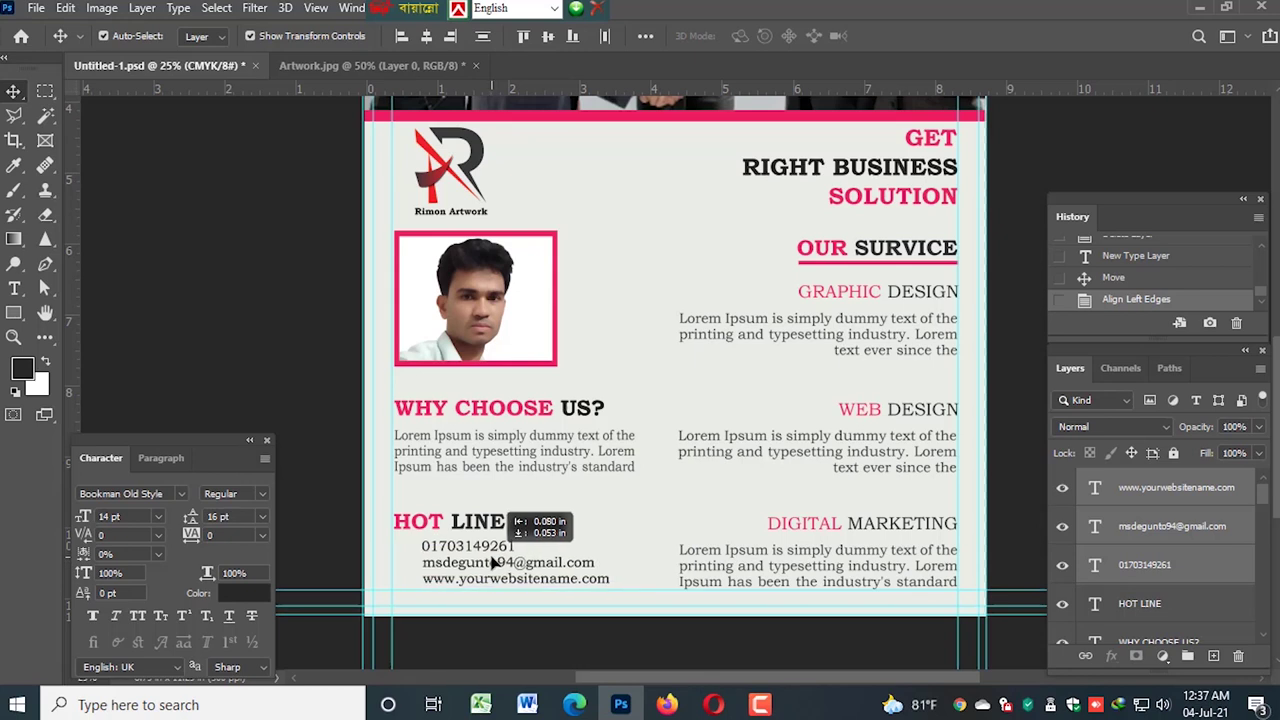
left_click_drag(492, 562, 502, 562)
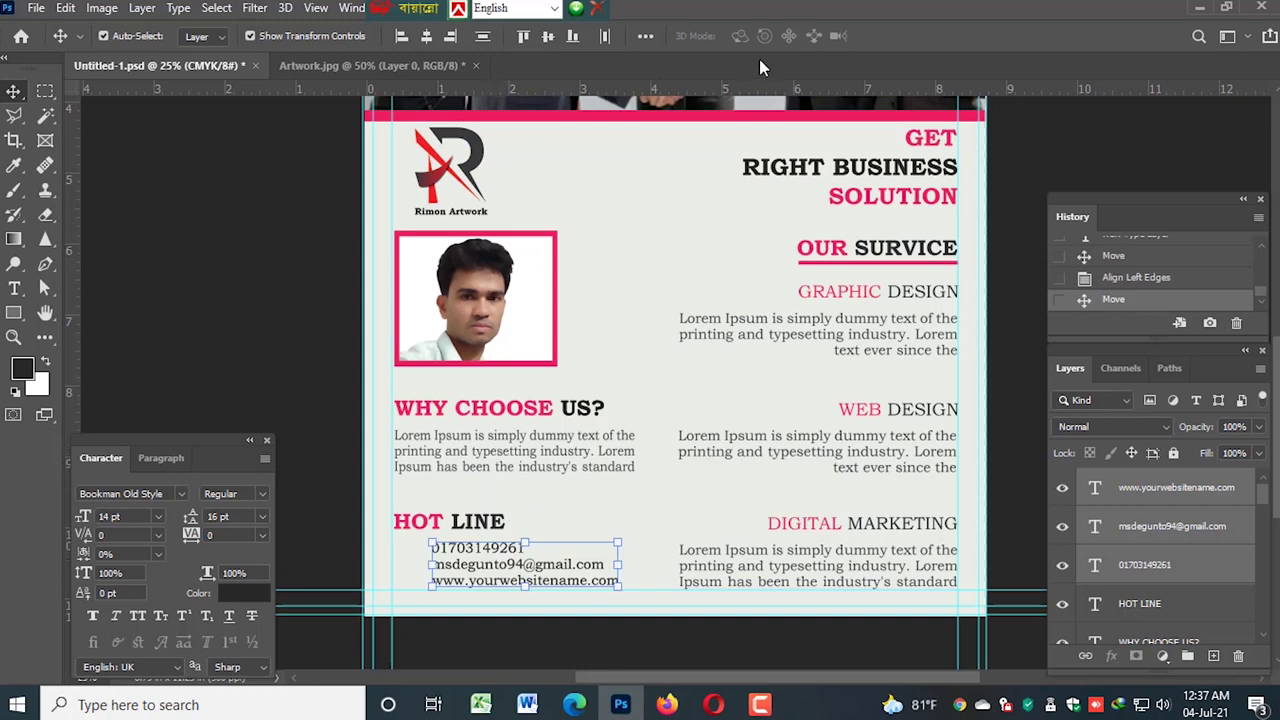
- Alt-drag a copy of the pink OUR SURVICE underline beneath HOT LINE
left_click(300, 358)
left_click(855, 262)
left_click_drag(855, 262, 449, 541)
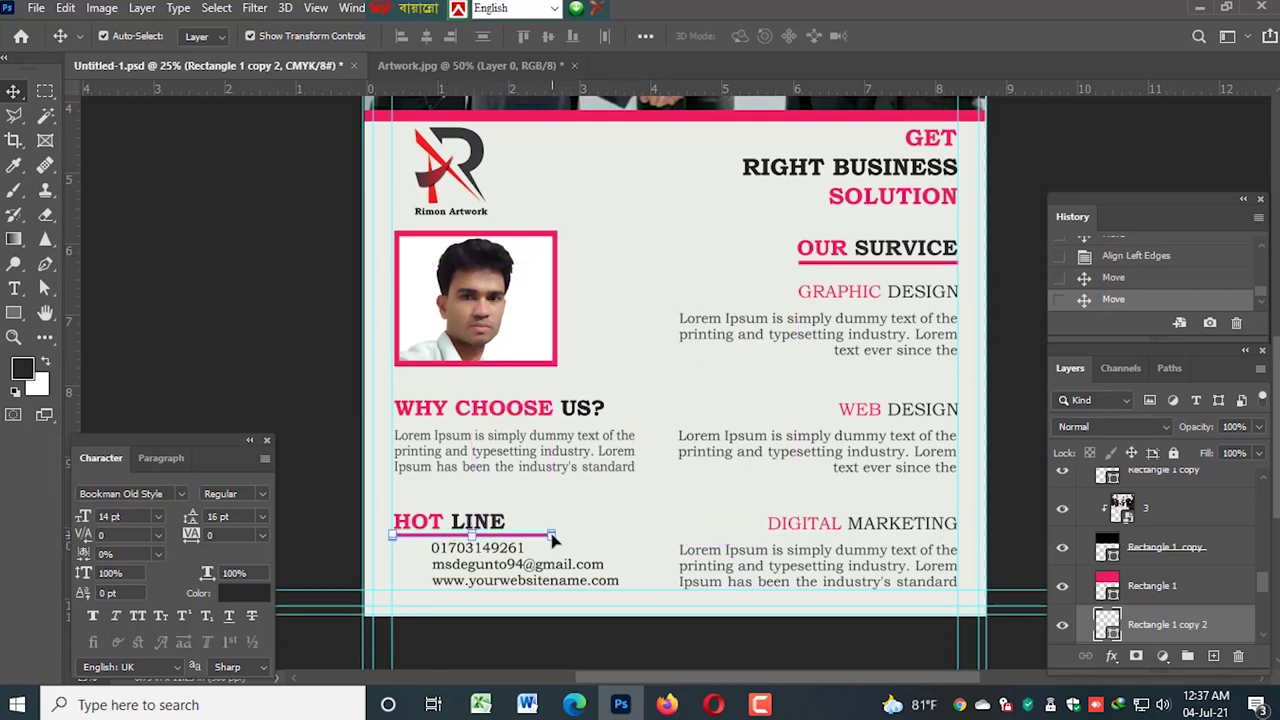
- Shorten the underline to HOT LINE's width and drag in Rasel.png from the quark express folder
left_click_drag(553, 540, 556, 541)
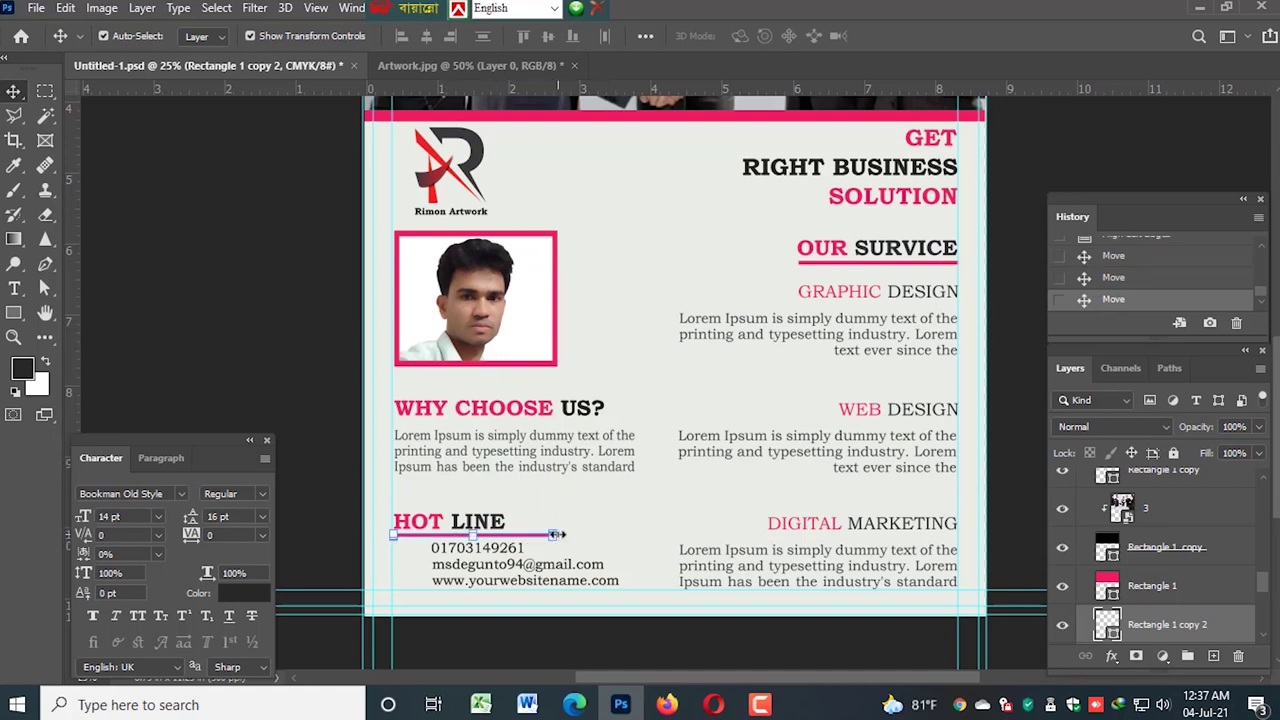
left_click_drag(556, 535, 510, 531)
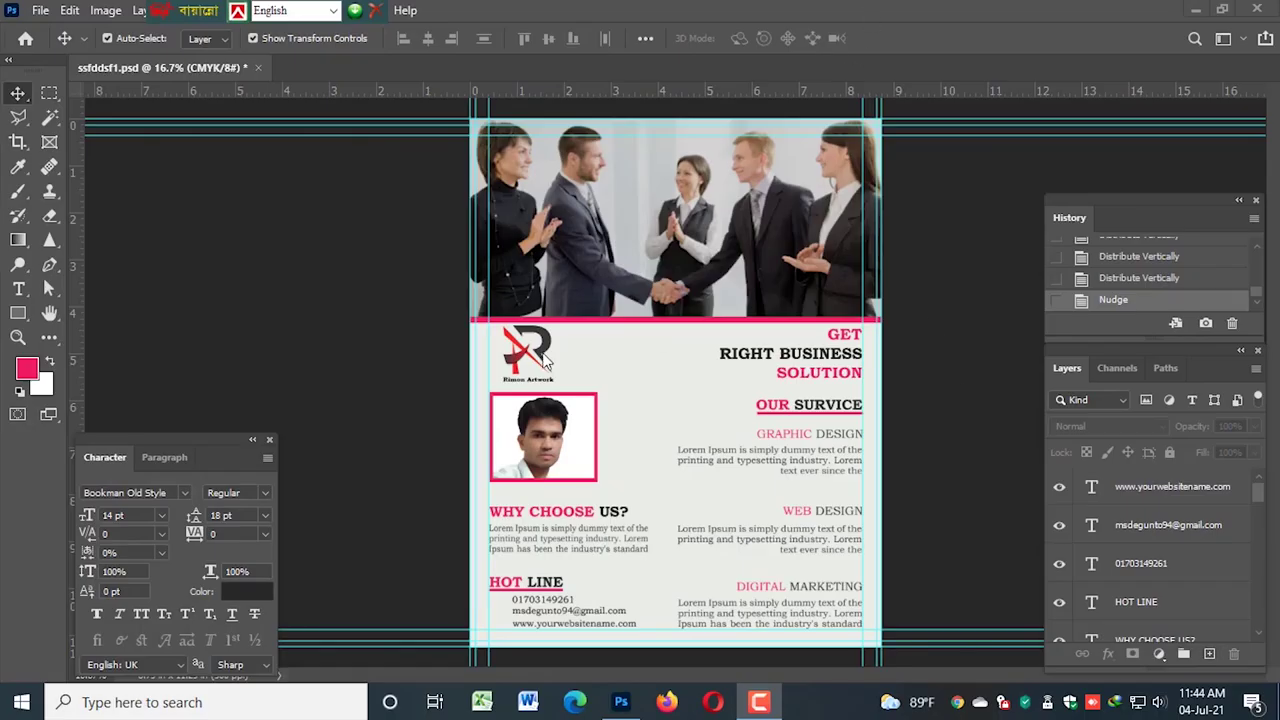
left_click(1195, 10)
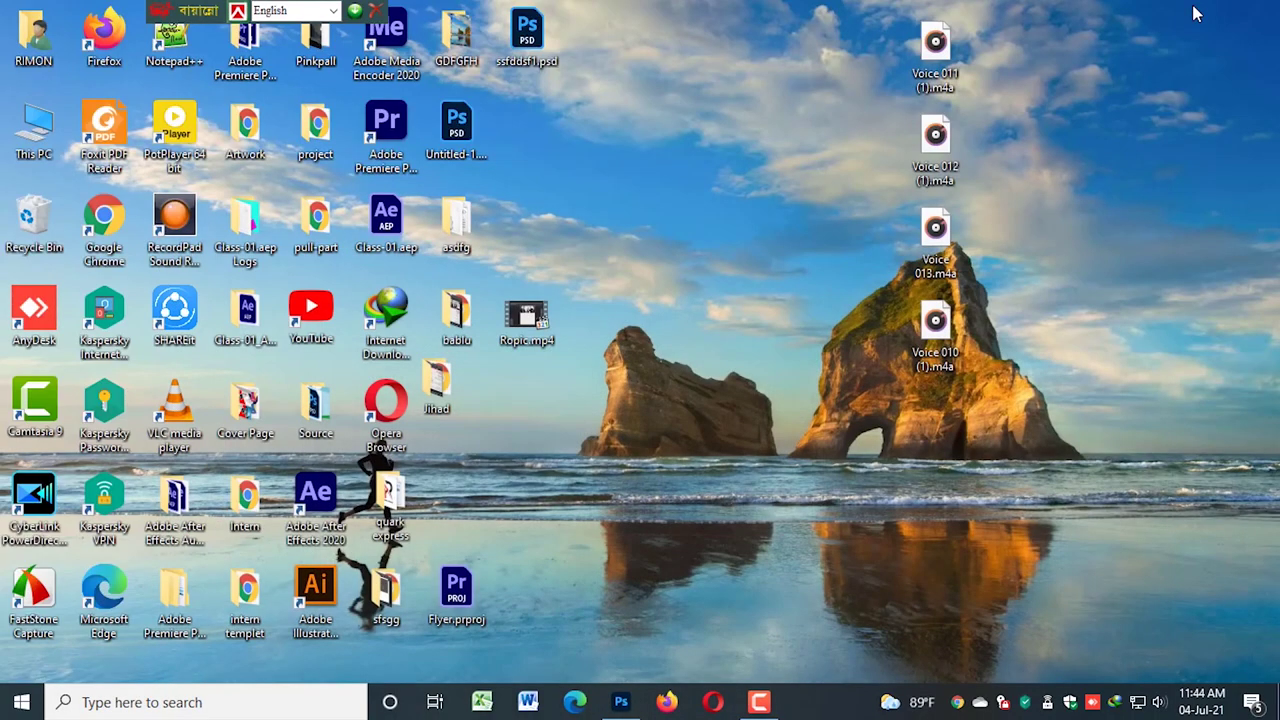
double_click(405, 497)
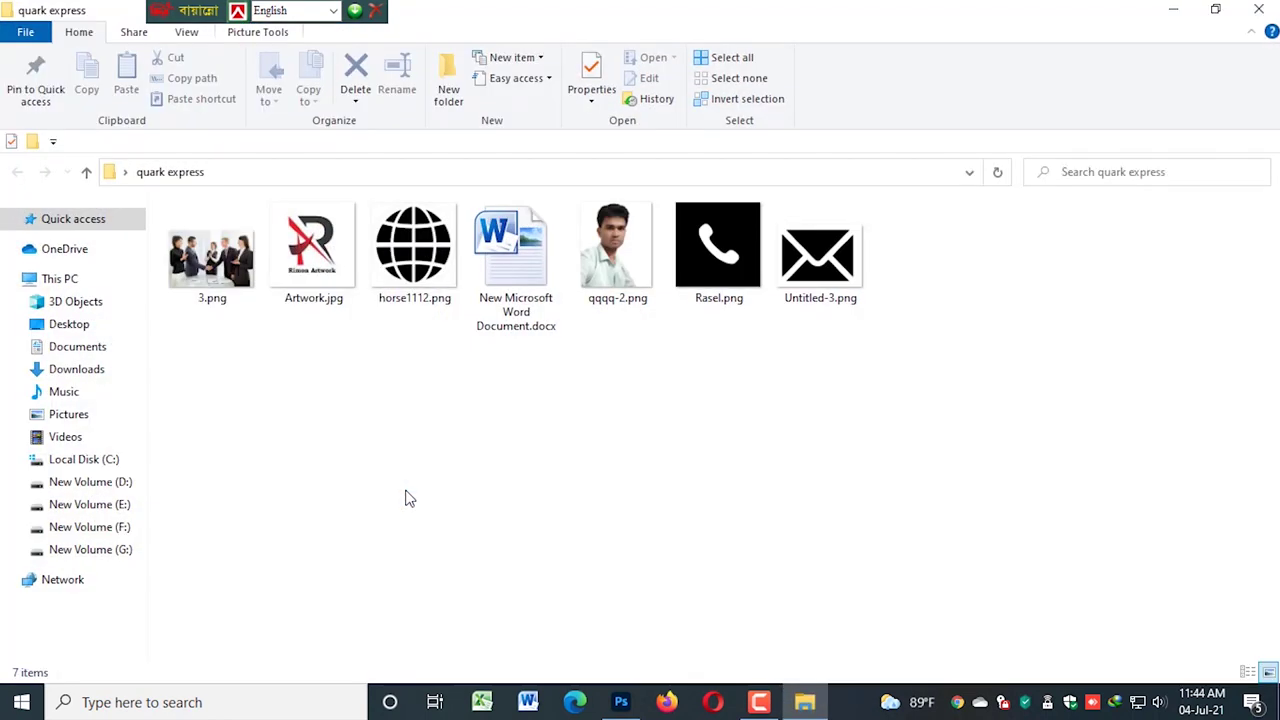
left_click(718, 248)
left_click_drag(718, 248, 630, 700)
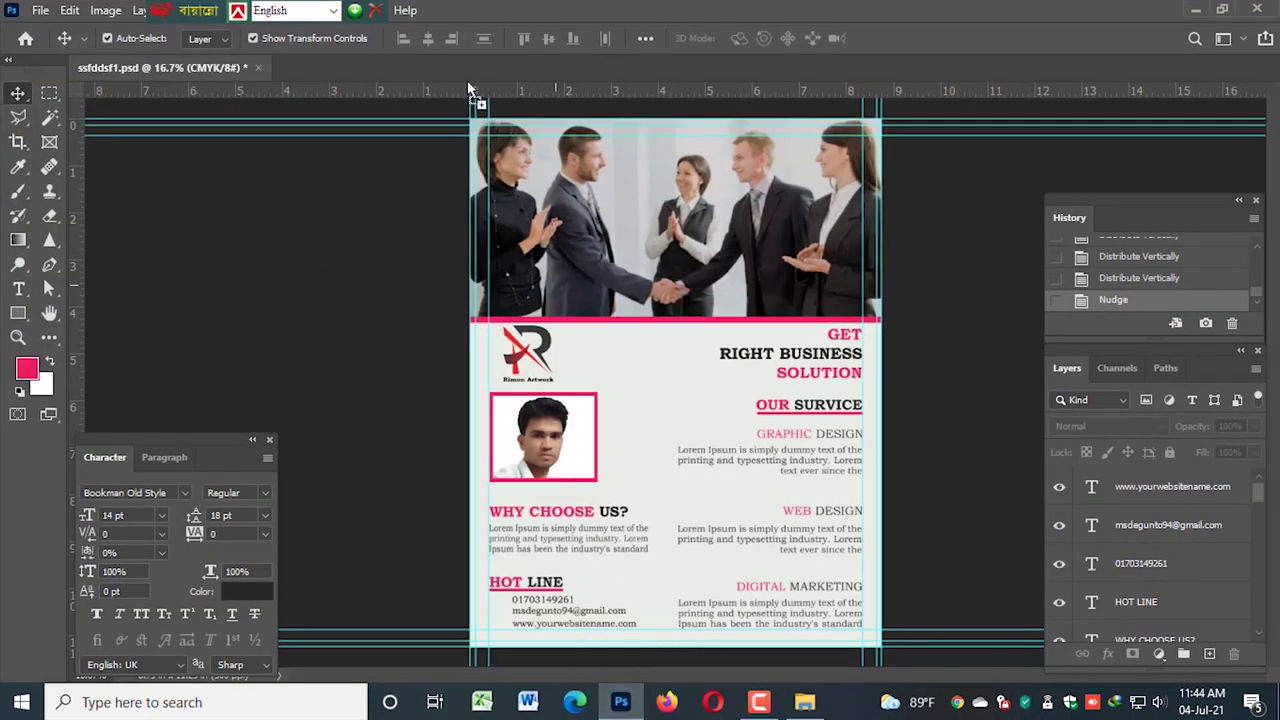
- Open Rasel.png as an editable layer and refill the black area around the handset pink
left_click_drag(630, 700, 407, 67)
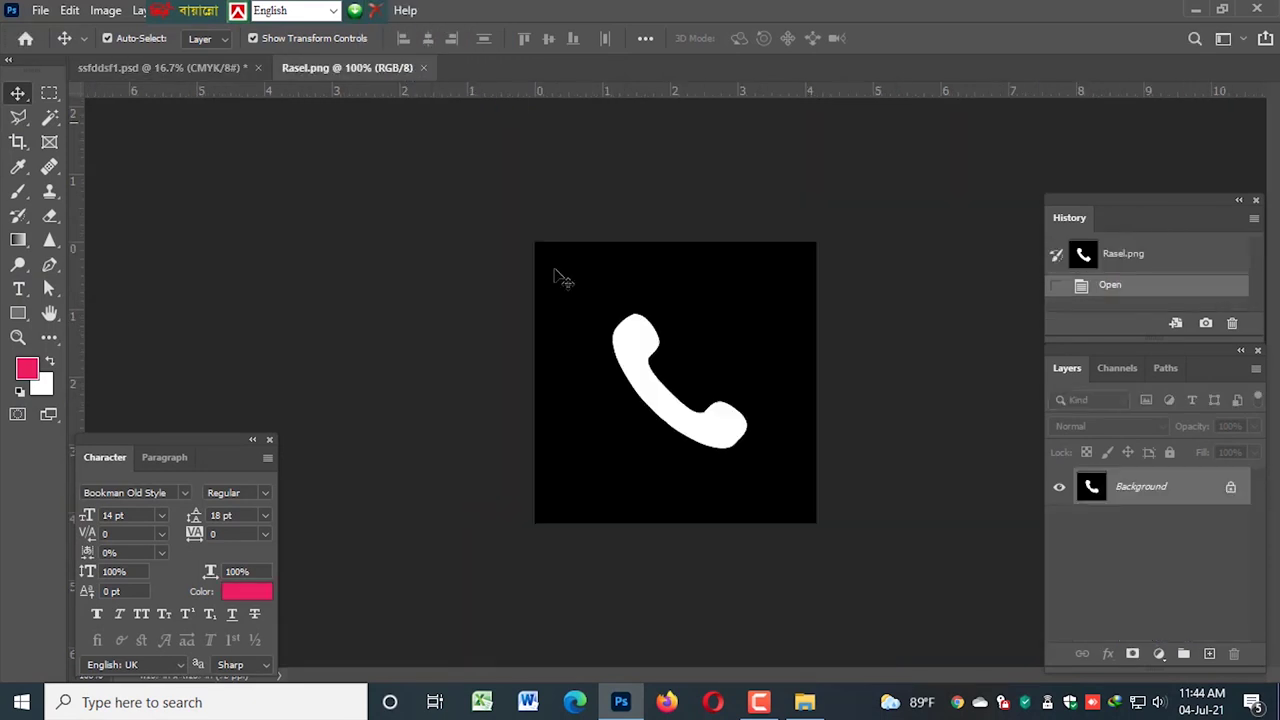
left_click(54, 118)
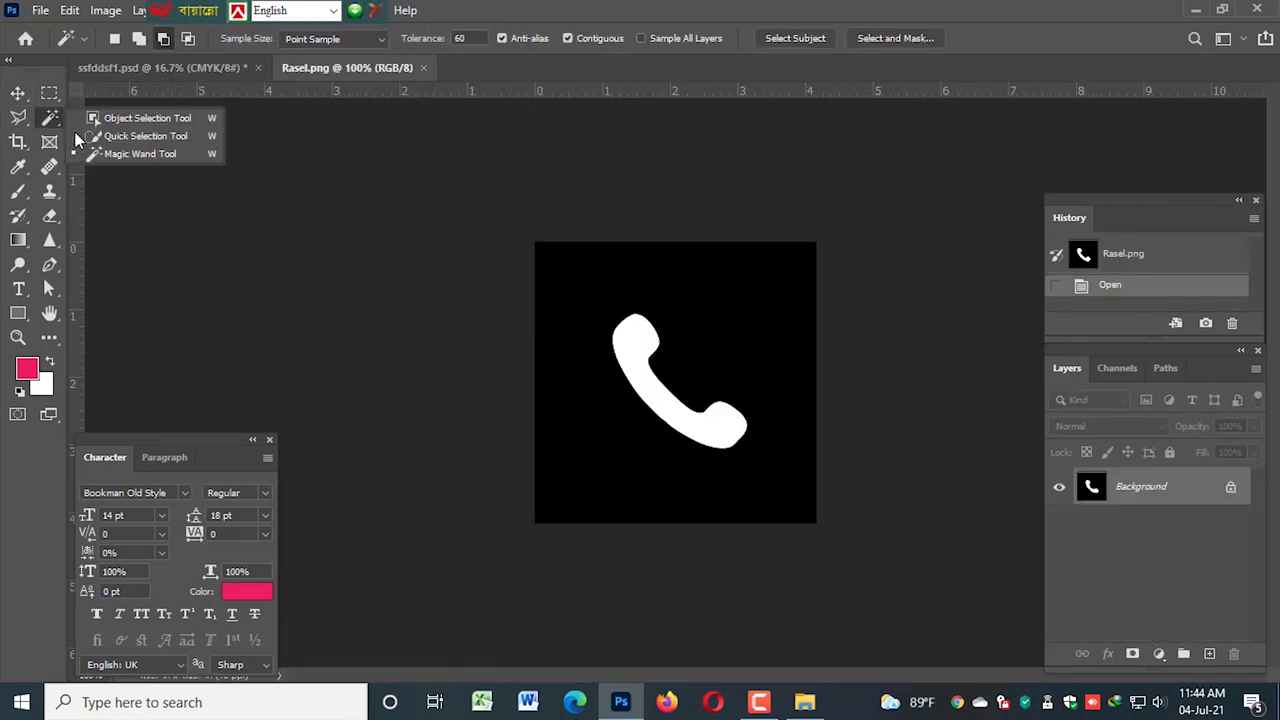
left_click(113, 153)
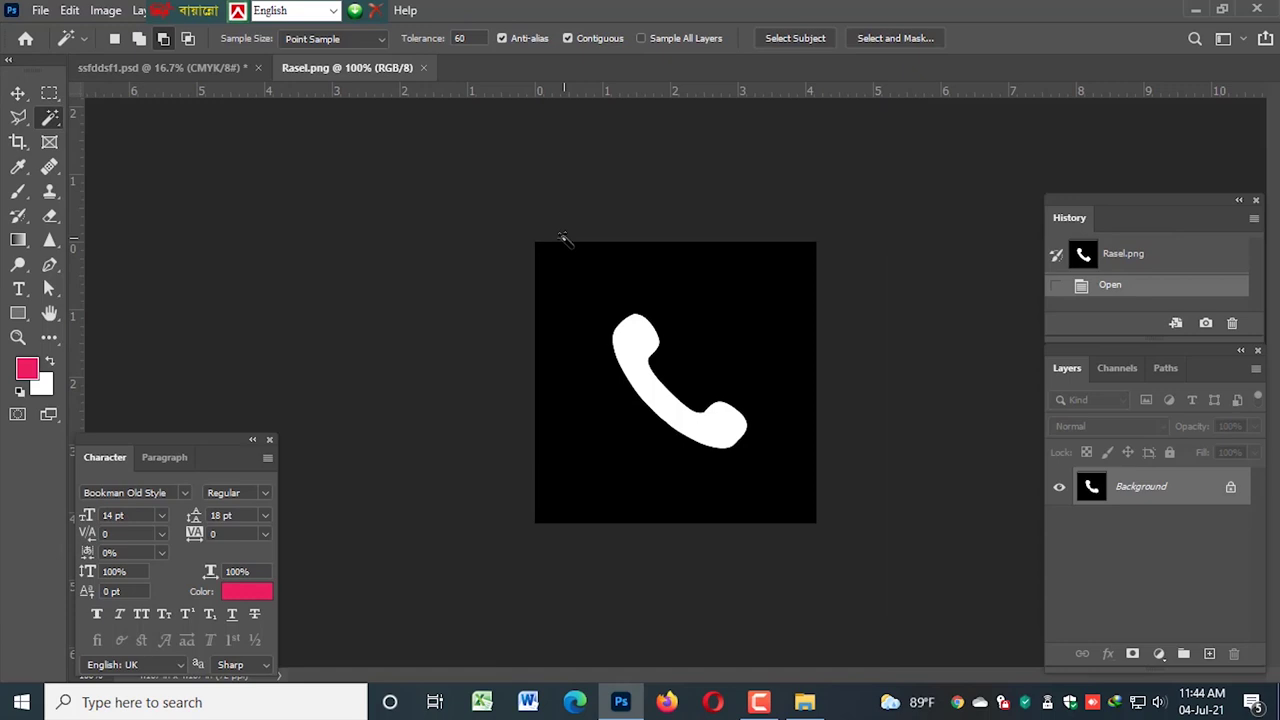
double_click(1156, 487)
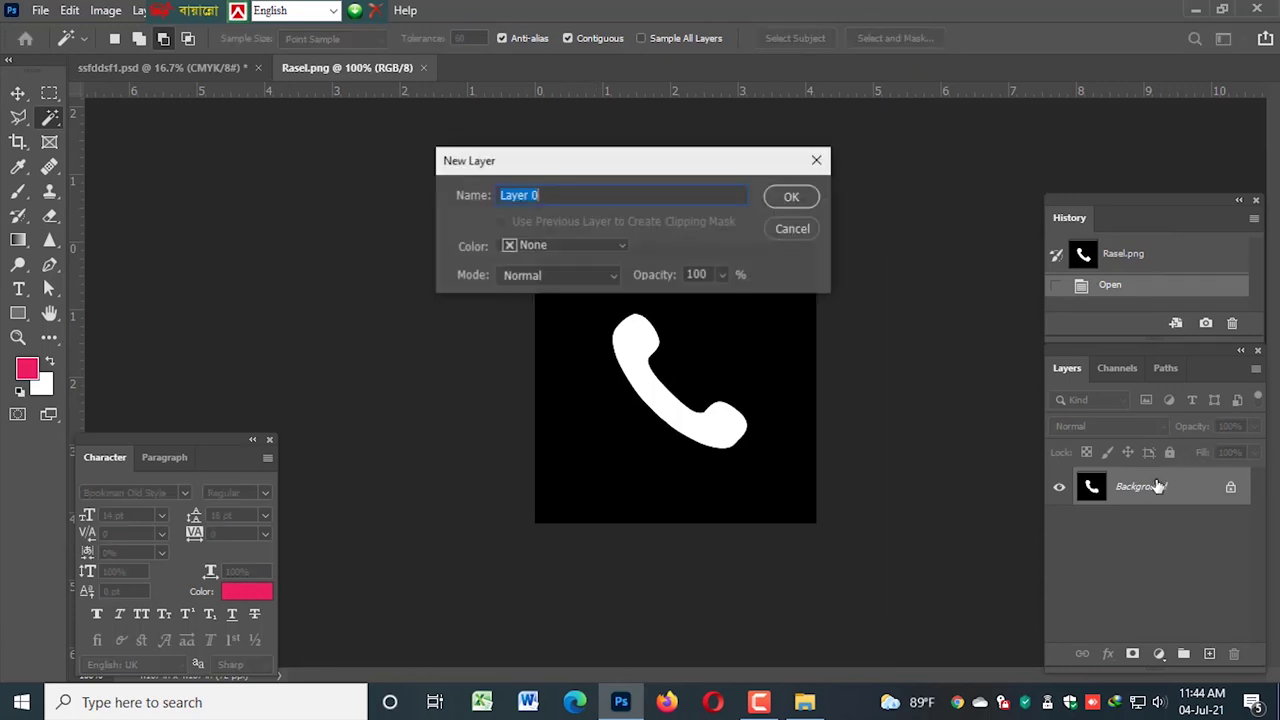
left_click(789, 198)
left_click(640, 252)
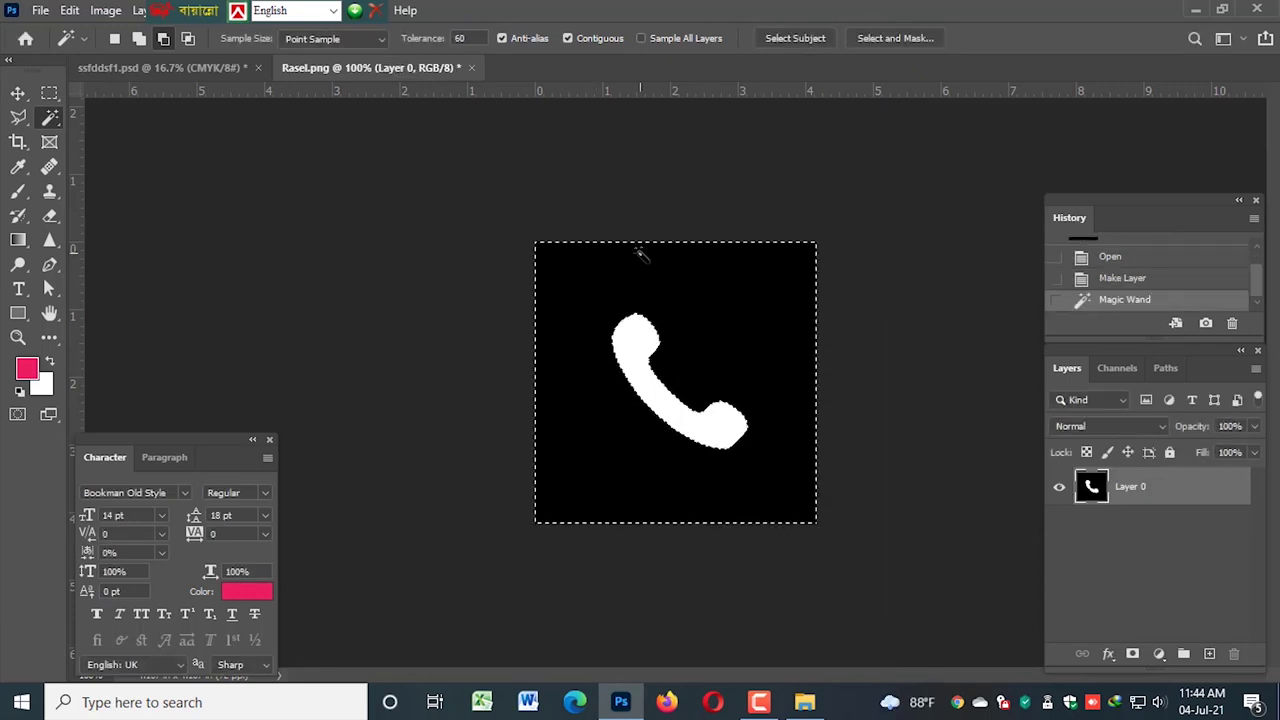
key("Delete")
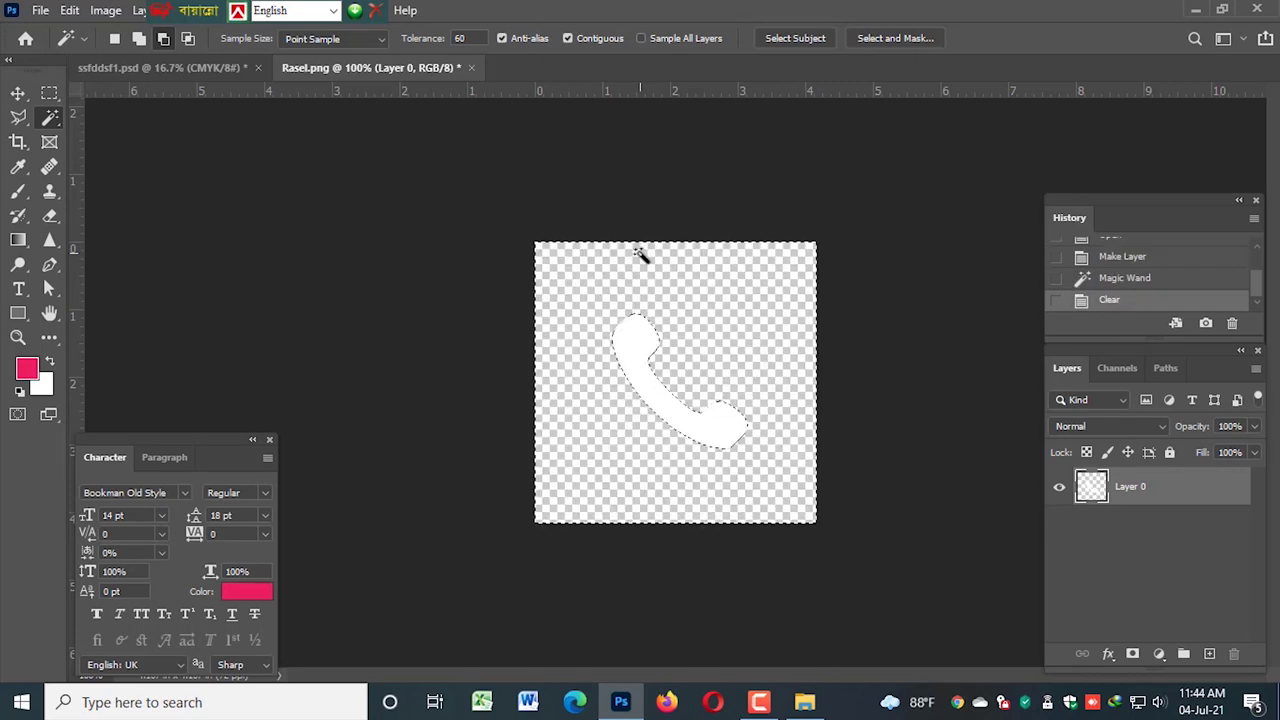
key("ctrl+z")
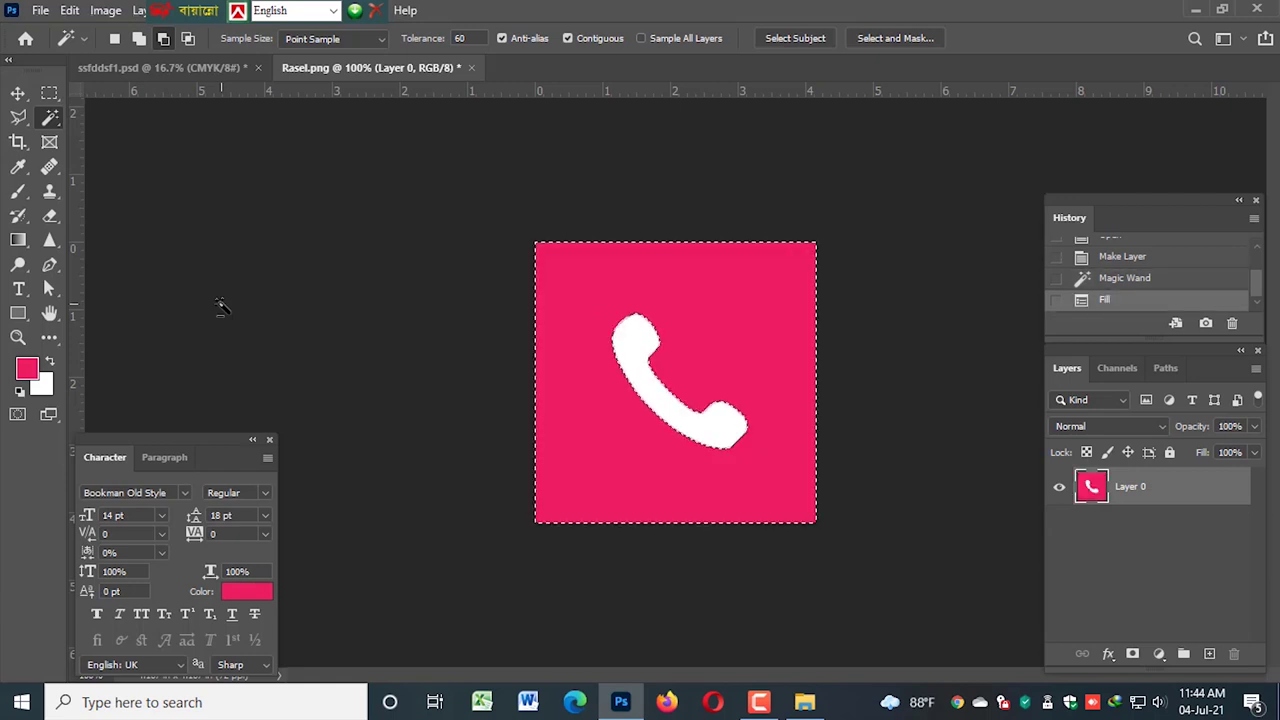
key("ctrl+d")
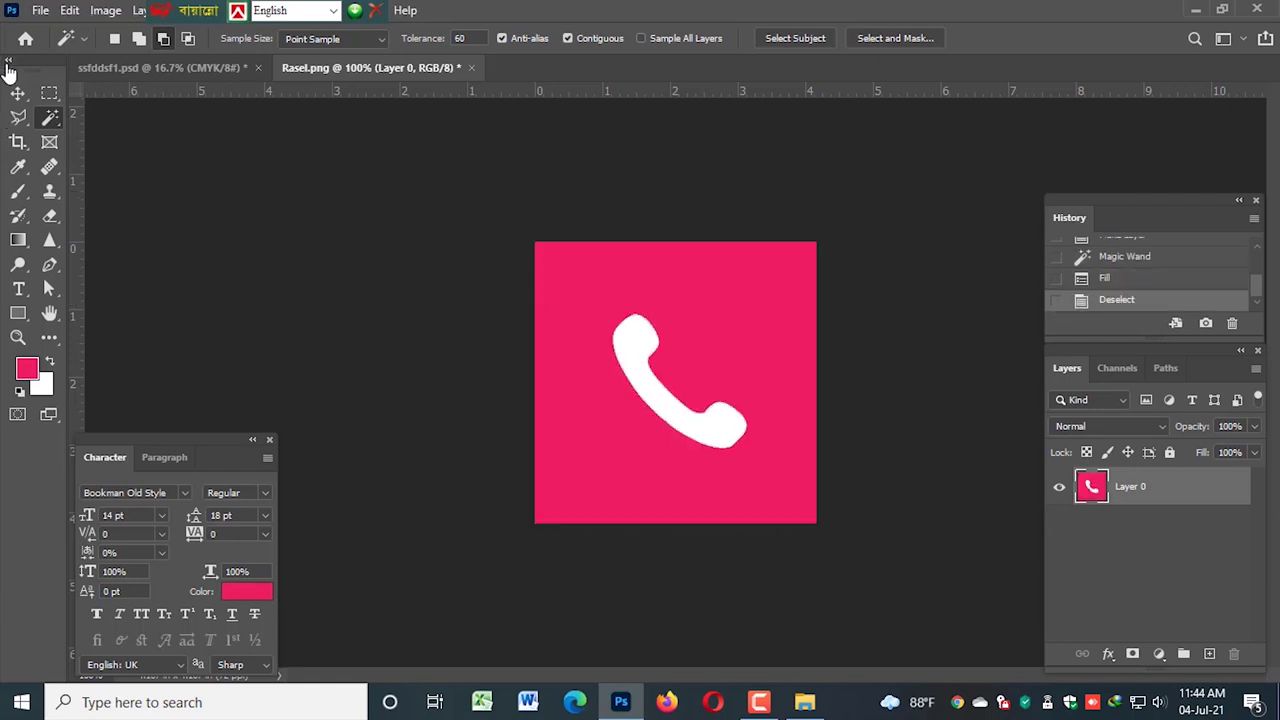
left_click(18, 93)
- Bring the pink phone icon into the flyer, shrink it and place it beside HOT LINE
mouse_move(634, 366)
left_mouse_down()
mouse_move(280, 183)
mouse_move(213, 95)
mouse_move(661, 394)
left_mouse_up()
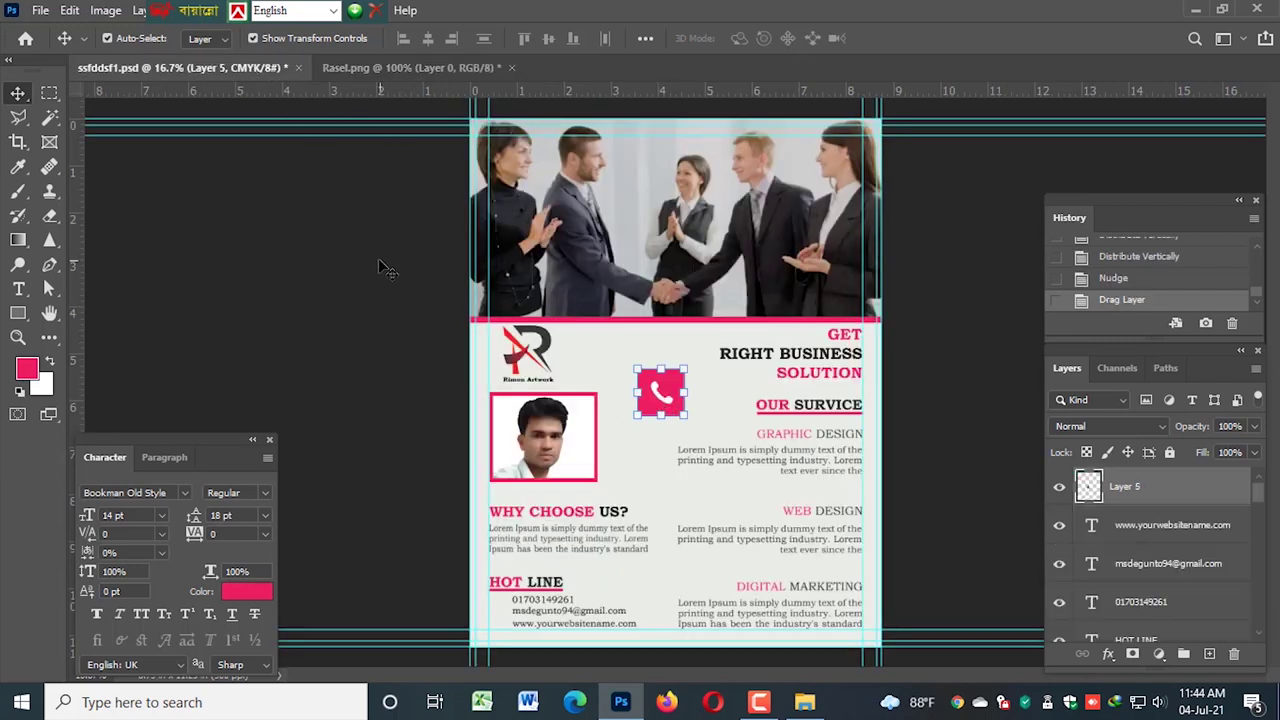
left_click_drag(636, 419, 647, 403)
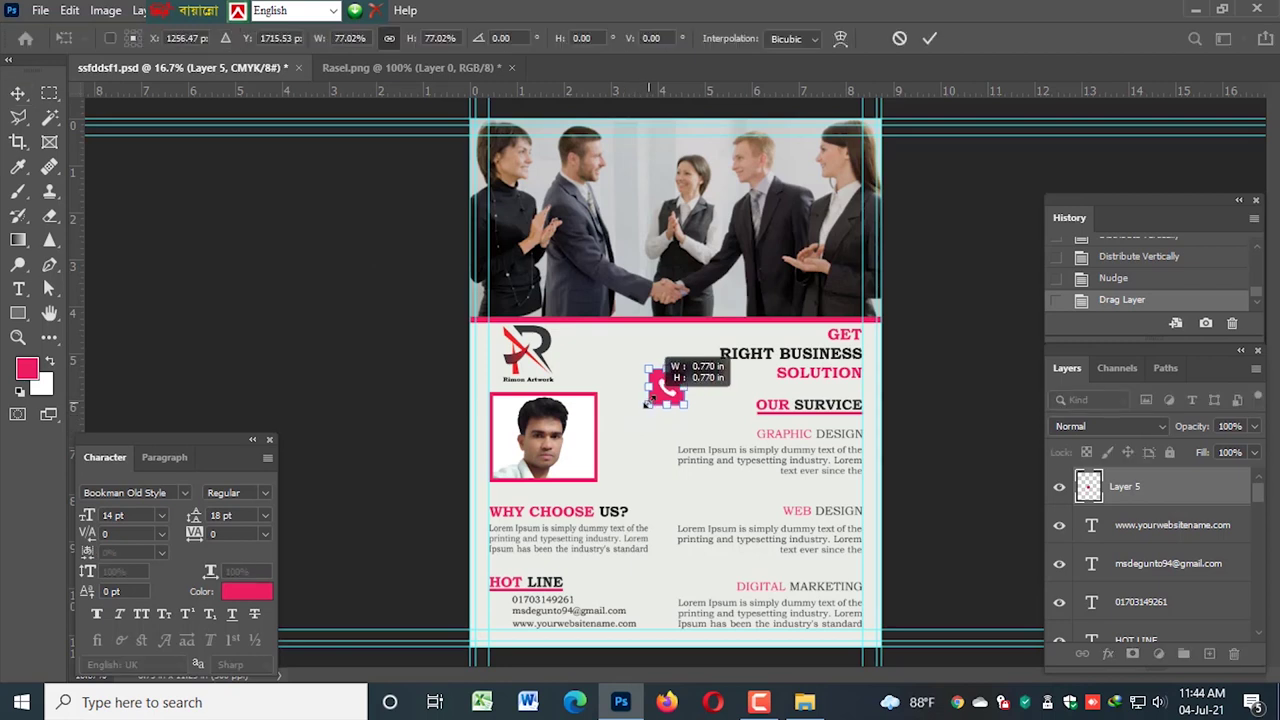
left_click(928, 38)
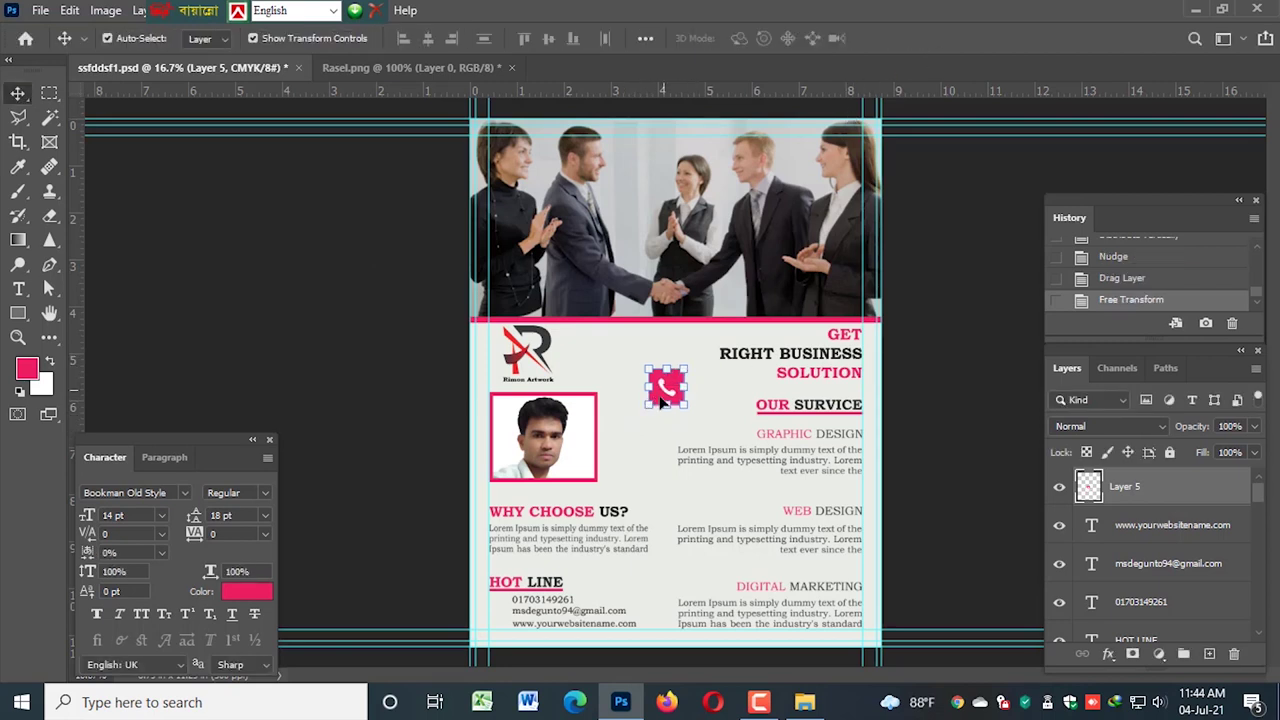
left_click_drag(666, 392, 636, 588)
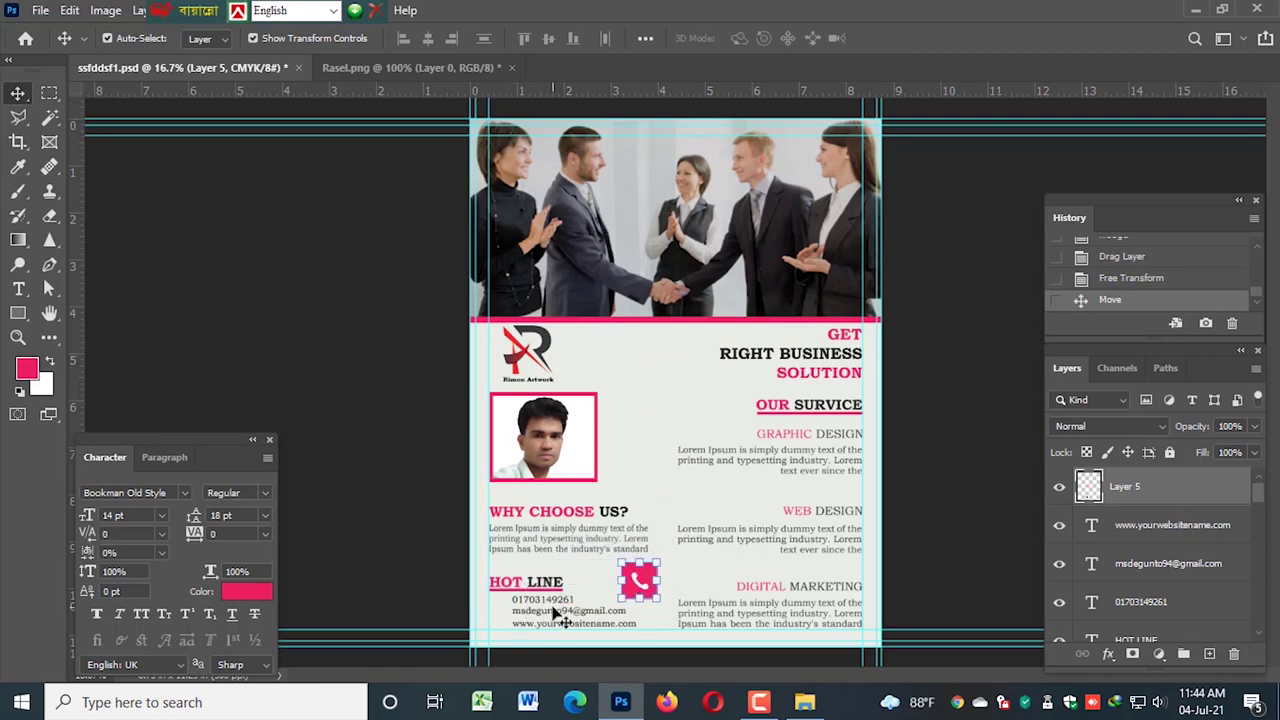
- Drag the envelope image Untitled-3.png from the quark express folder toward Photoshop
left_click(1196, 10)
left_click(826, 280)
left_click_drag(827, 269, 429, 57)
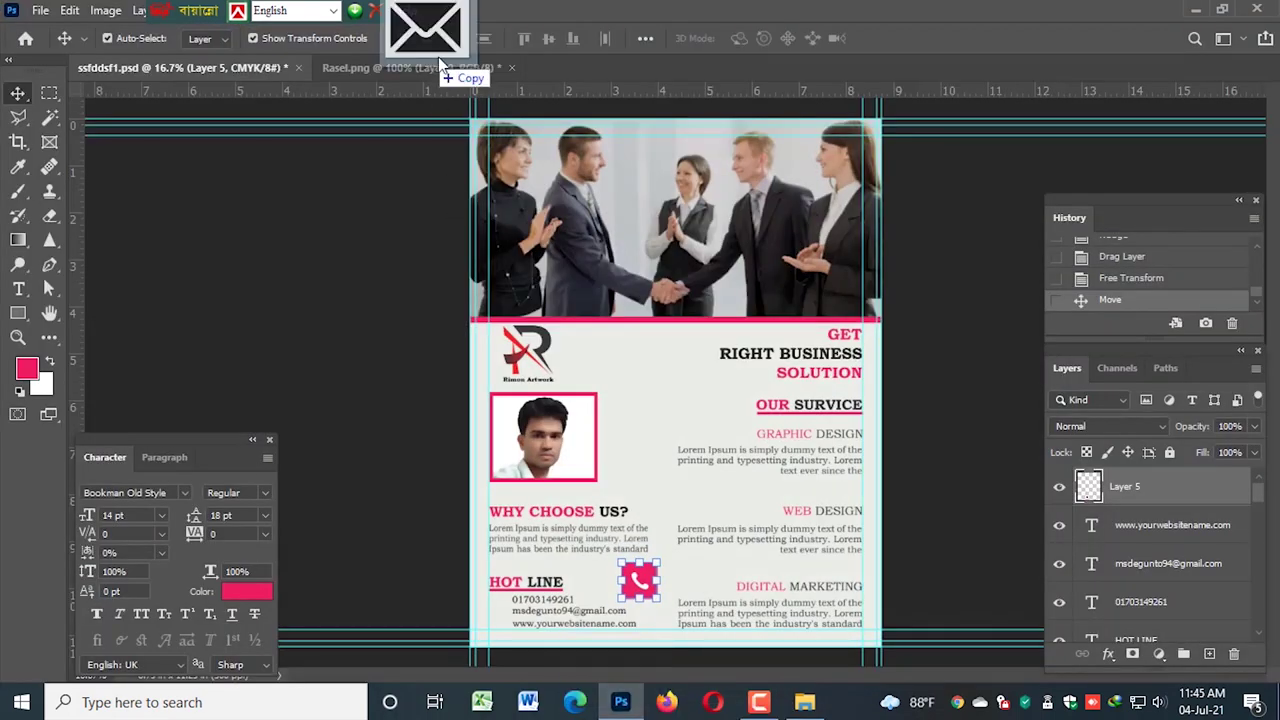
- Open Untitled-3.png as an editable layer, with the Magic Wand selected
left_click_drag(429, 57, 579, 74)
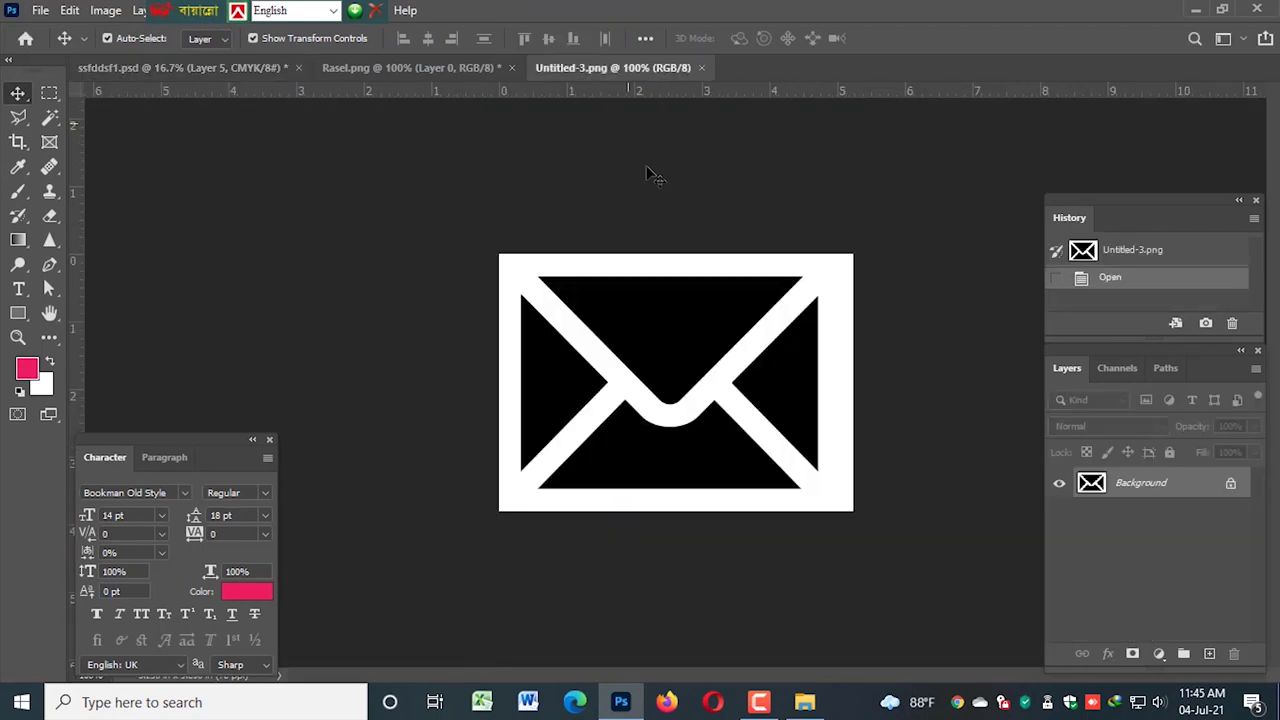
right_click(51, 118)
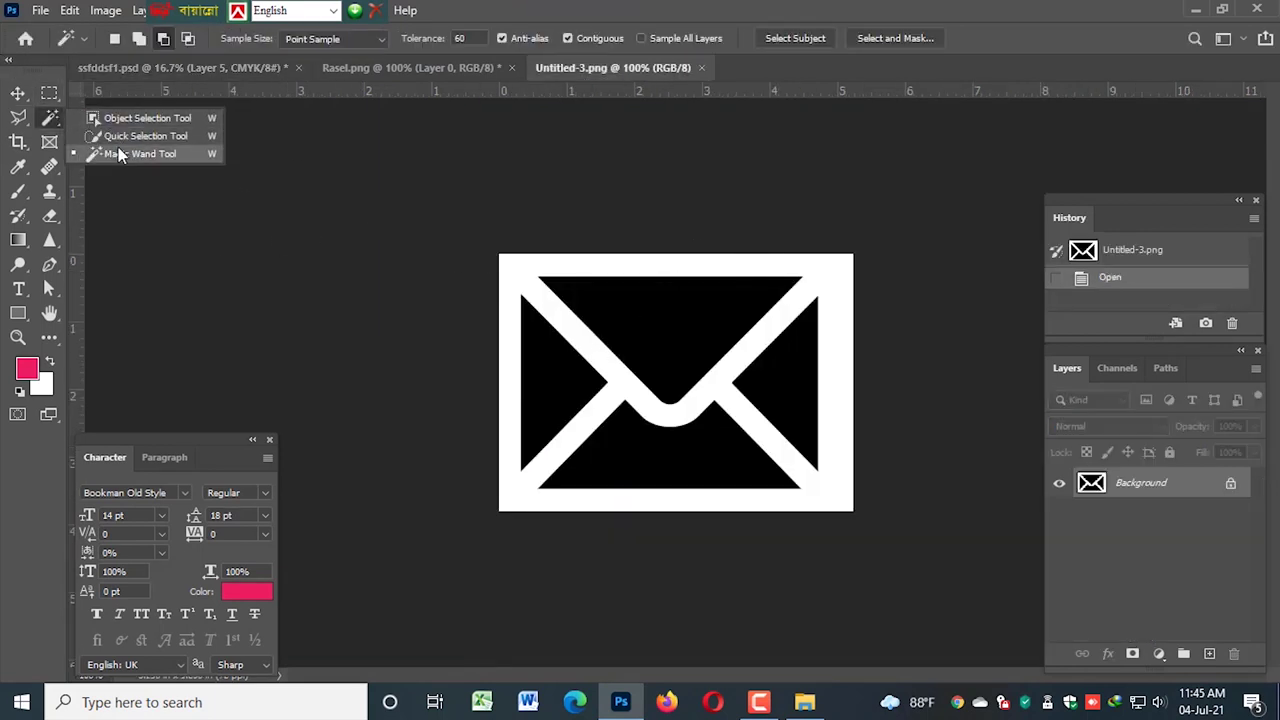
left_click(110, 152)
double_click(1153, 485)
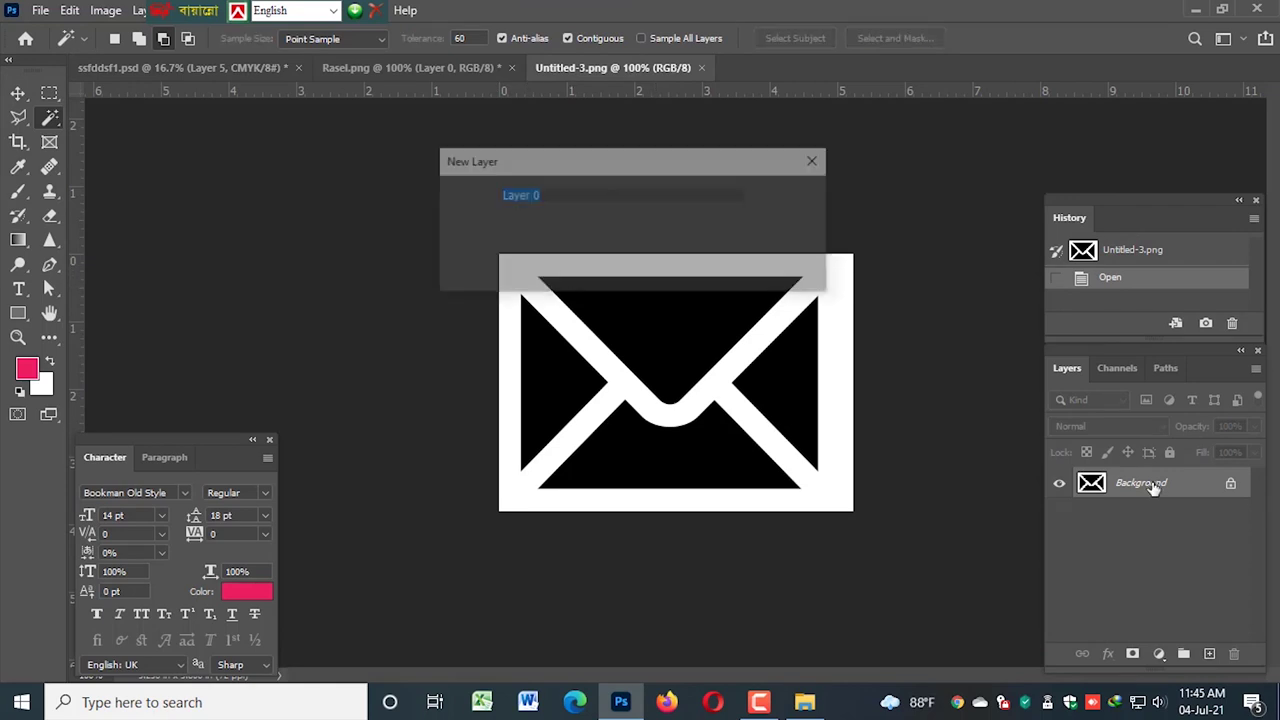
left_click(790, 198)
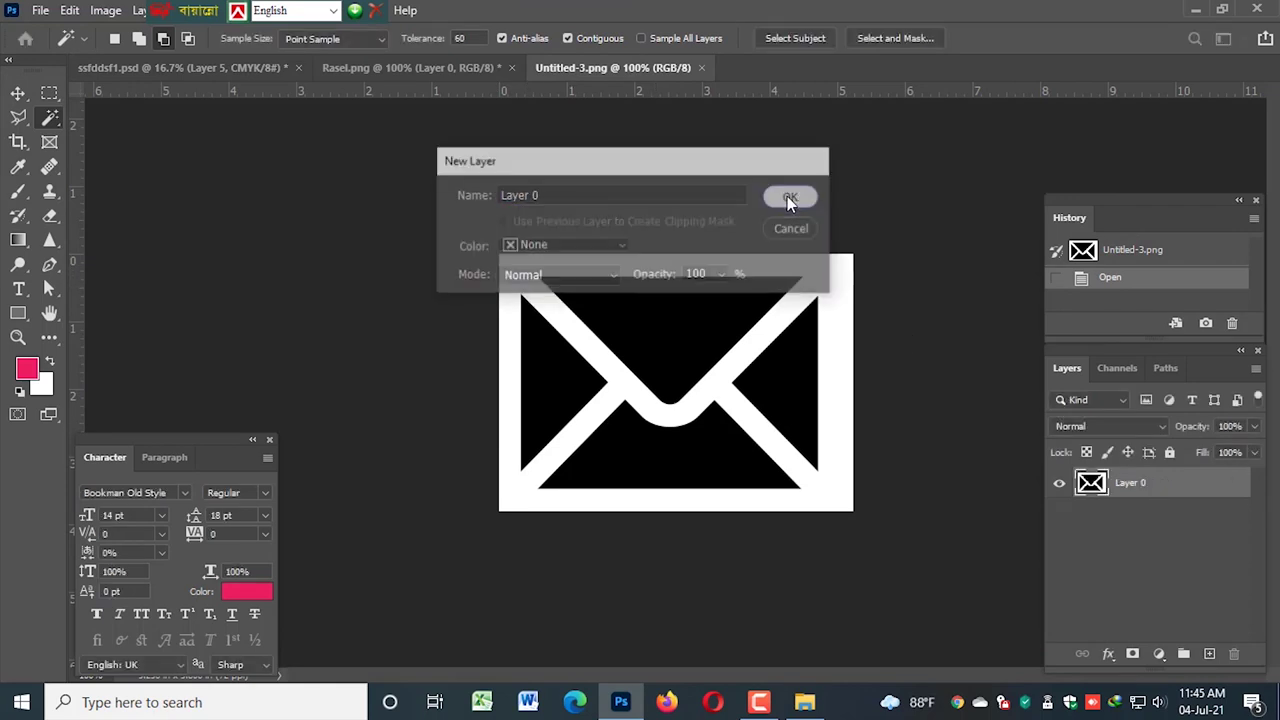
- Fill the envelope's four black triangles with pink and deselect
left_click(680, 337)
left_click(549, 385, "shift")
left_click(666, 443, "shift")
left_click(815, 390, "shift")
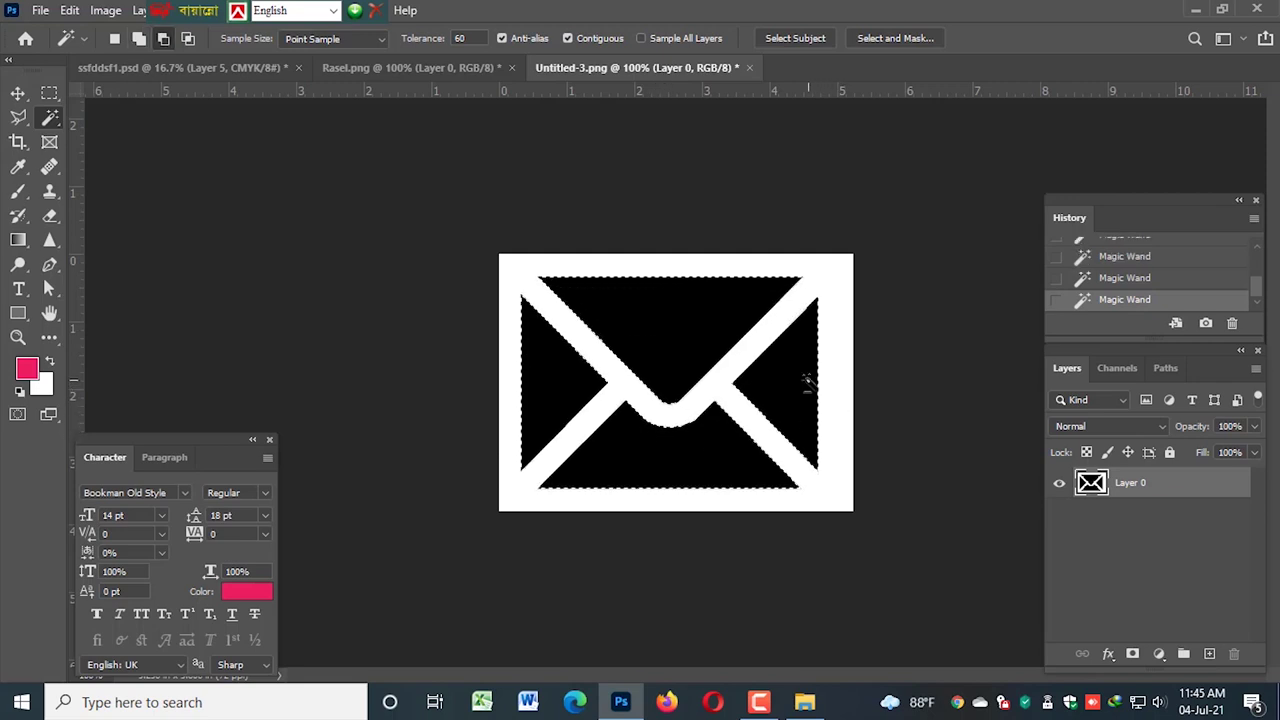
key("alt+BackSpace")
key("ctrl+d")
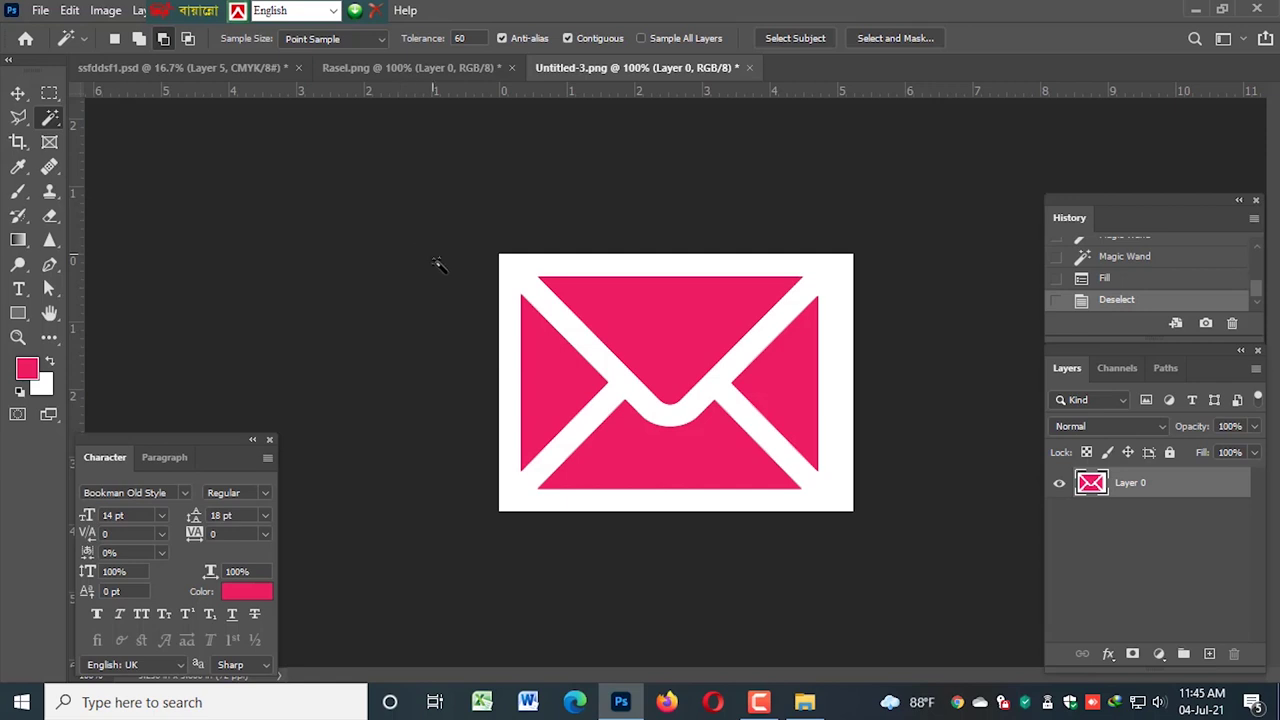
left_click(18, 93)
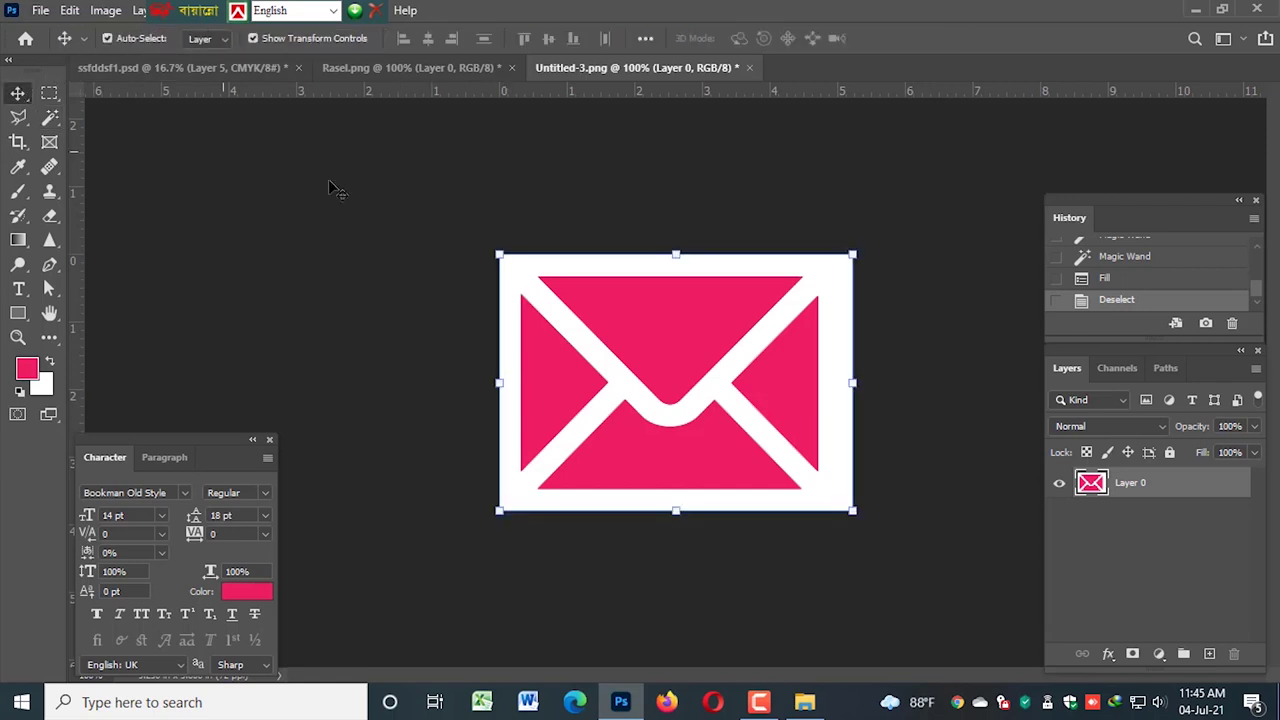
- Bring the pink envelope into the flyer, shrink it and place it beside HOT LINE
left_click_drag(617, 310, 245, 67)
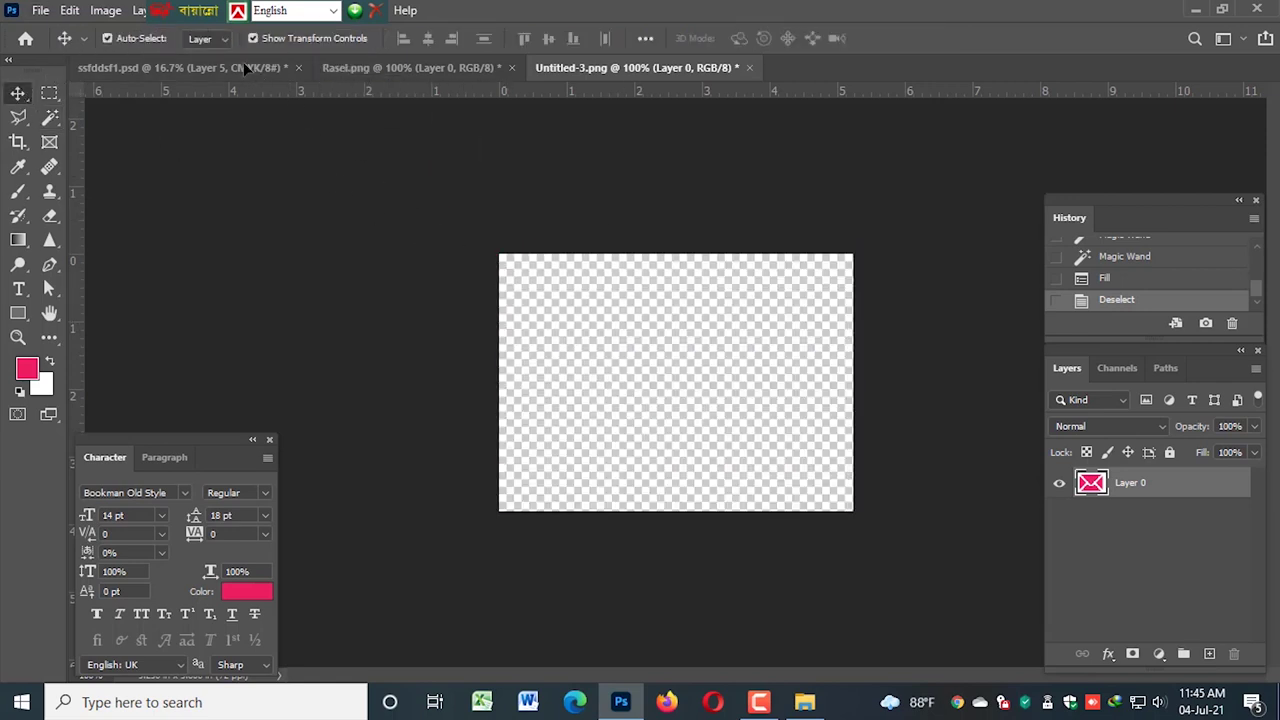
left_click_drag(668, 378, 666, 367)
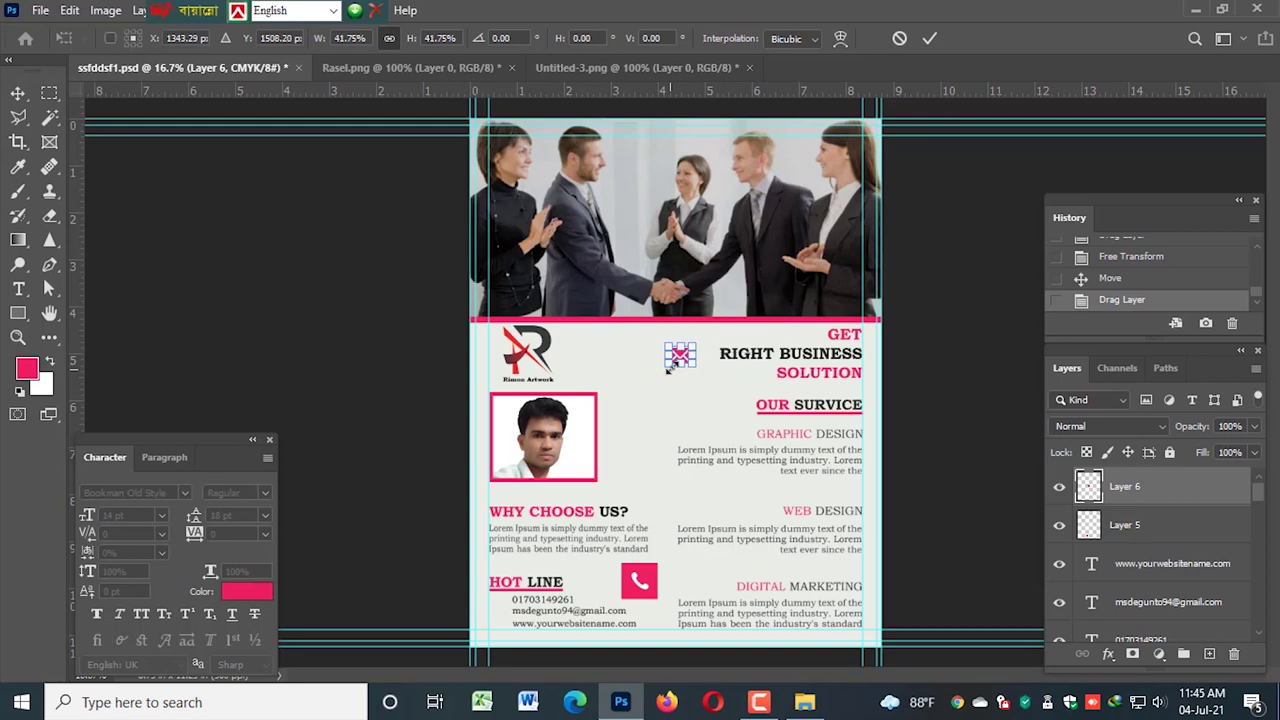
key("Return")
left_click(660, 458)
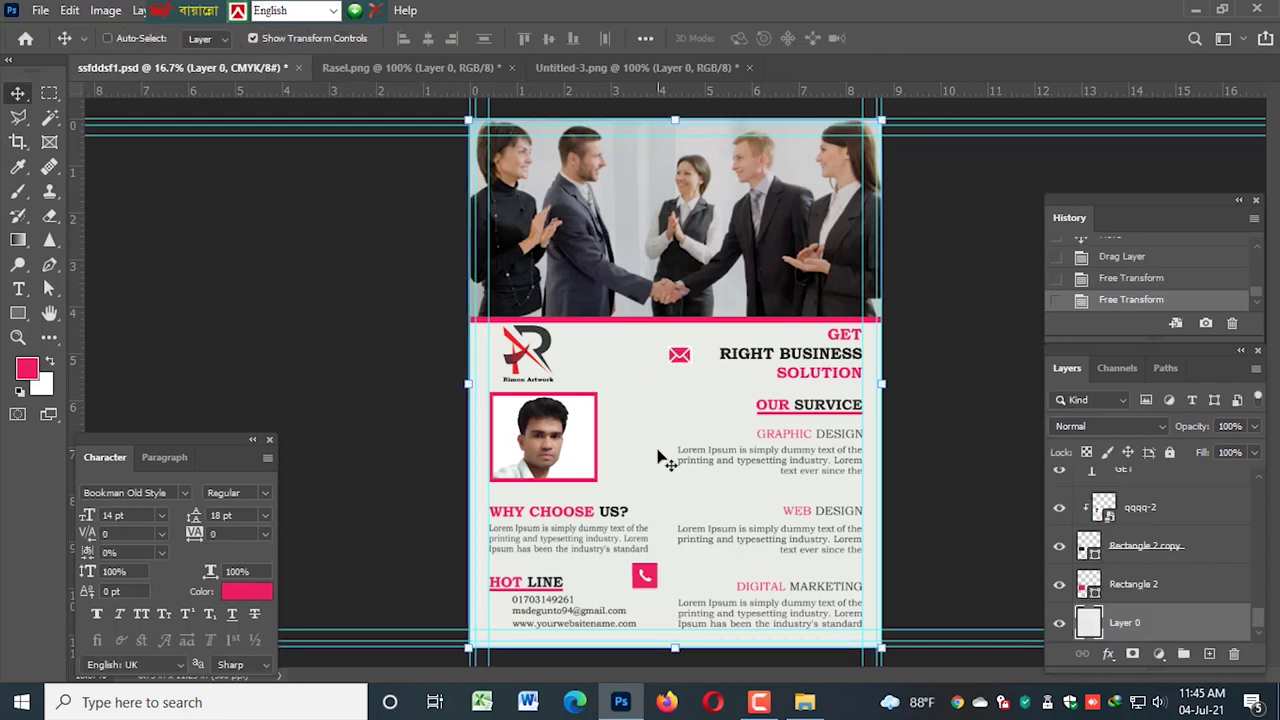
scroll(660, 458, "up", 1)
scroll(660, 458, "down", 3)
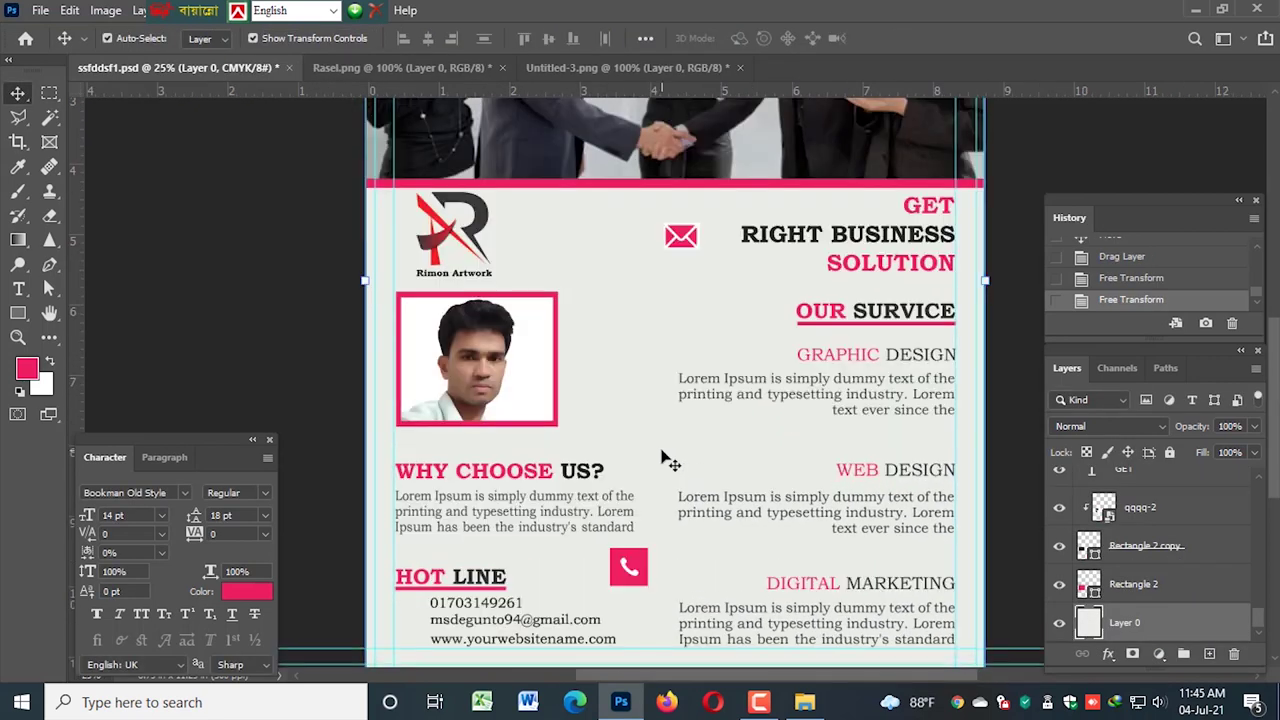
scroll(680, 216, "down", 1)
mouse_move(680, 200)
left_mouse_down()
mouse_move(548, 537)
mouse_move(595, 553)
left_mouse_up()
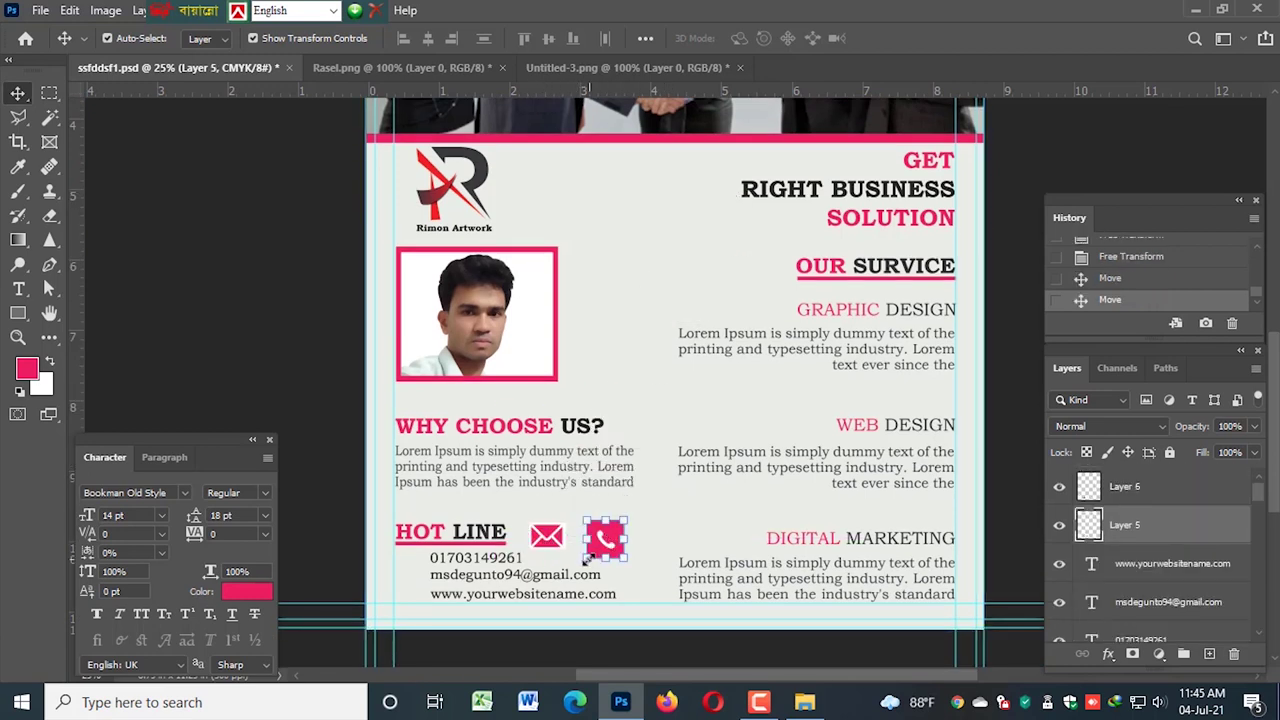
- Shrink the phone icon to match the envelope's size
left_click_drag(585, 557, 594, 548)
key("ctrl+z")
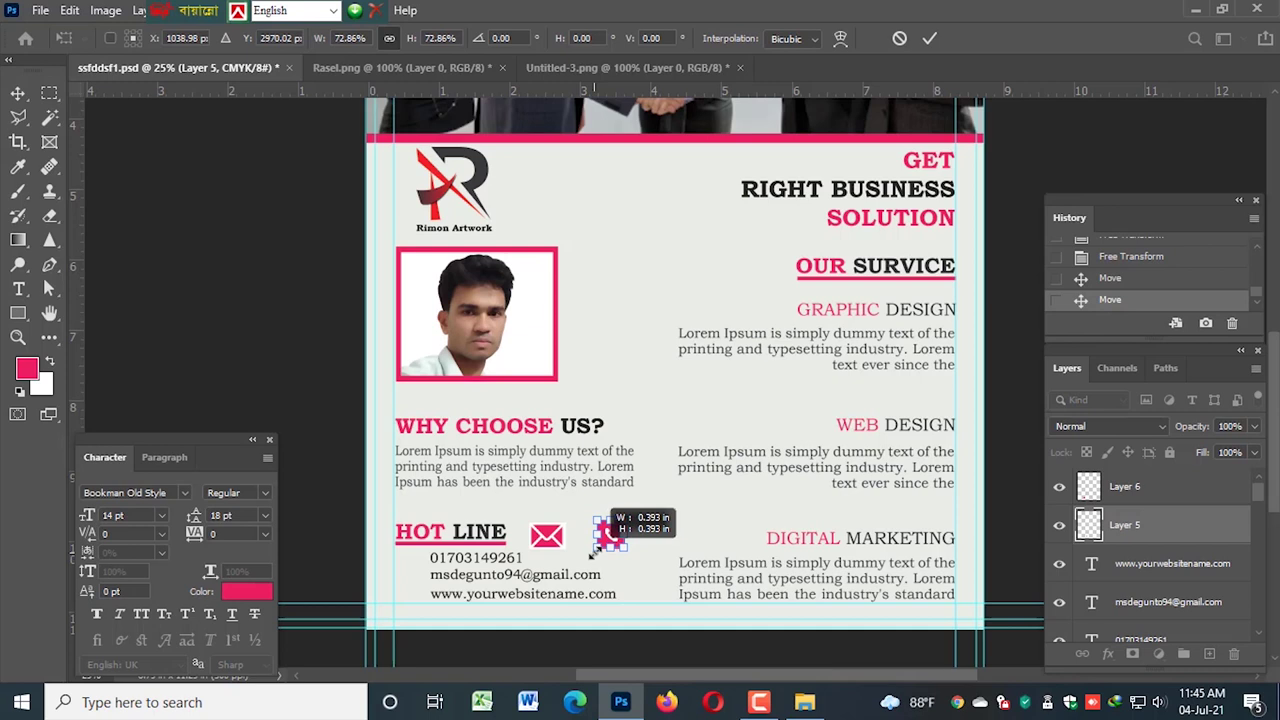
left_click_drag(593, 553, 596, 549)
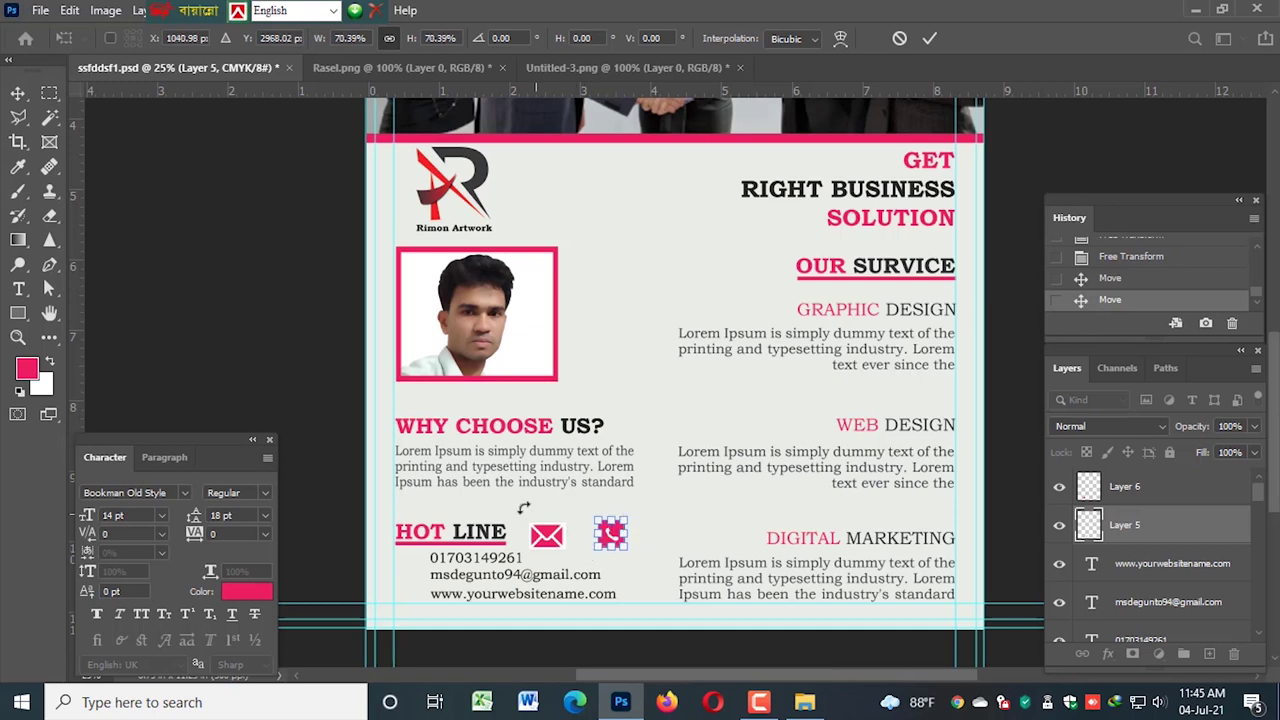
left_click(929, 40)
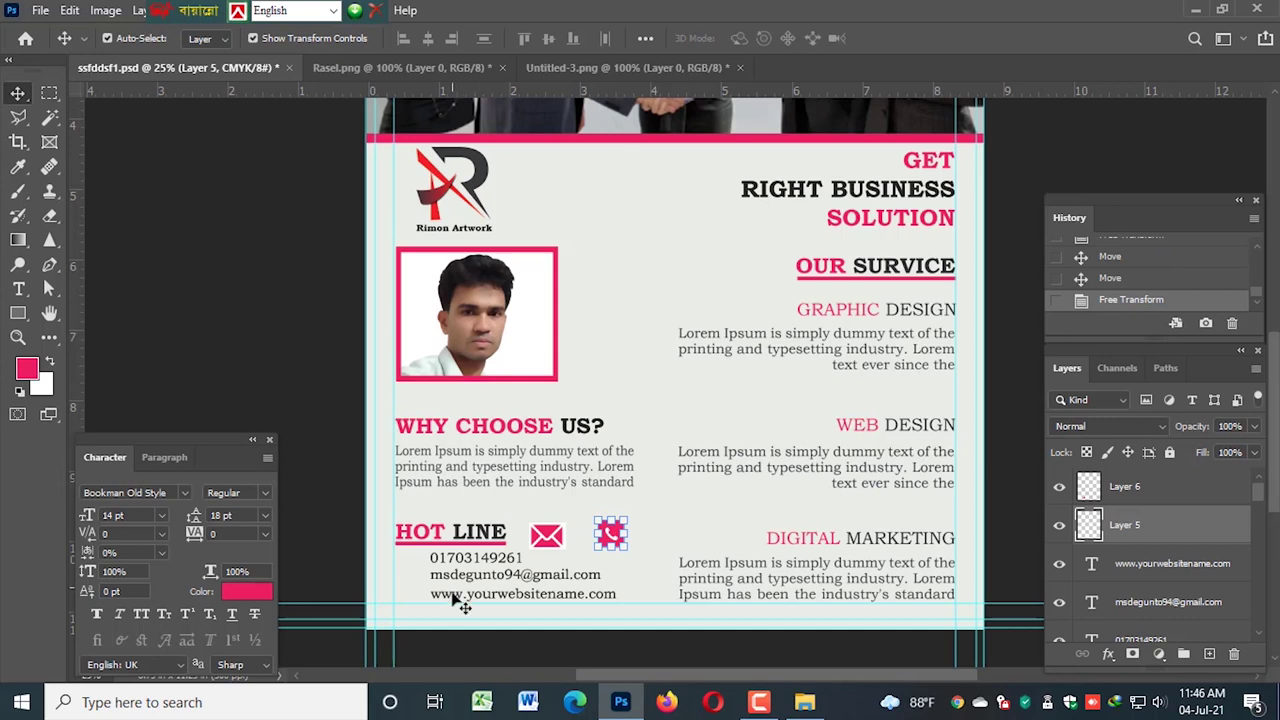
left_click(632, 412)
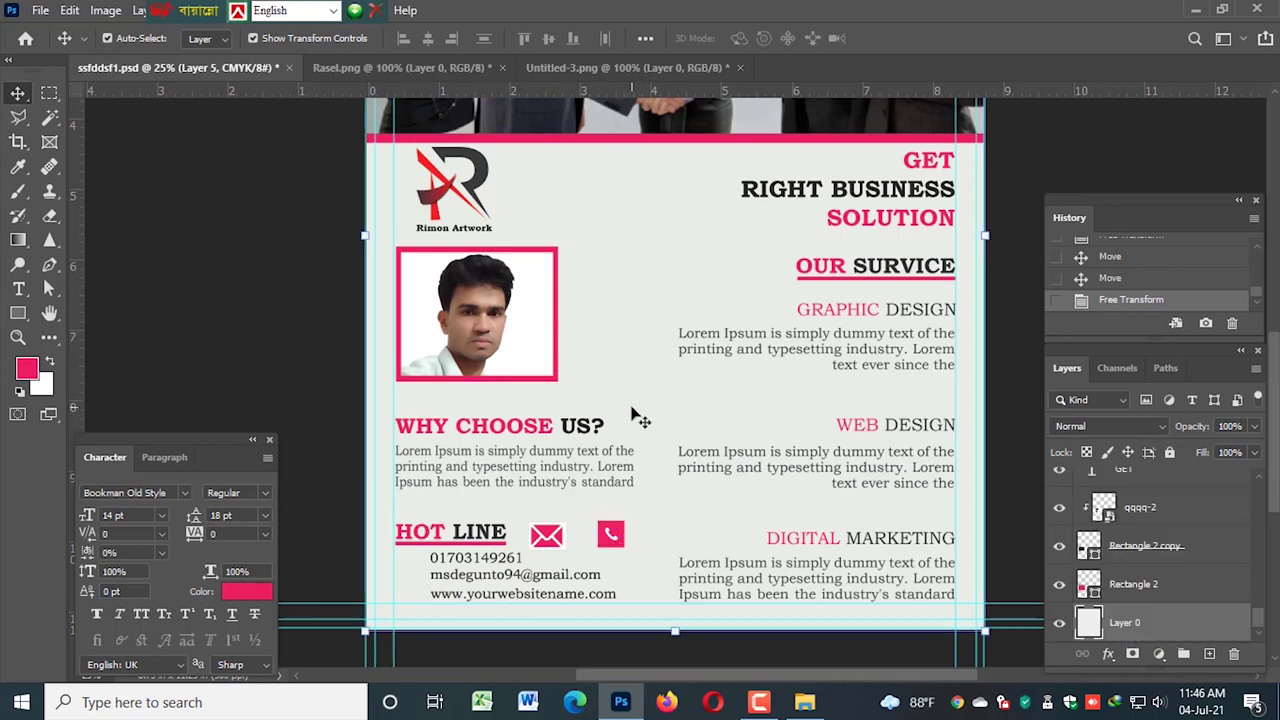
left_click(1199, 9)
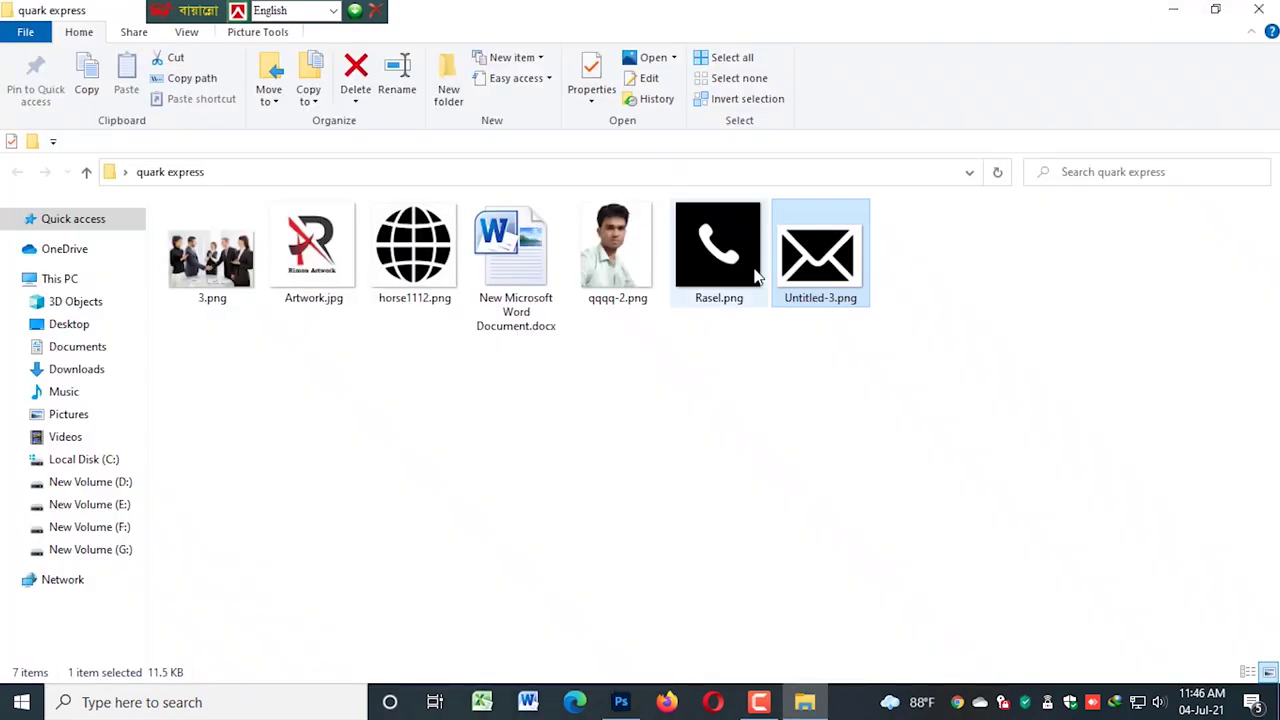
- Open the globe image horse1112.png in Photoshop with the Magic Wand tool
mouse_move(410, 242)
left_mouse_down()
mouse_move(507, 333)
mouse_move(645, 10)
left_mouse_up()
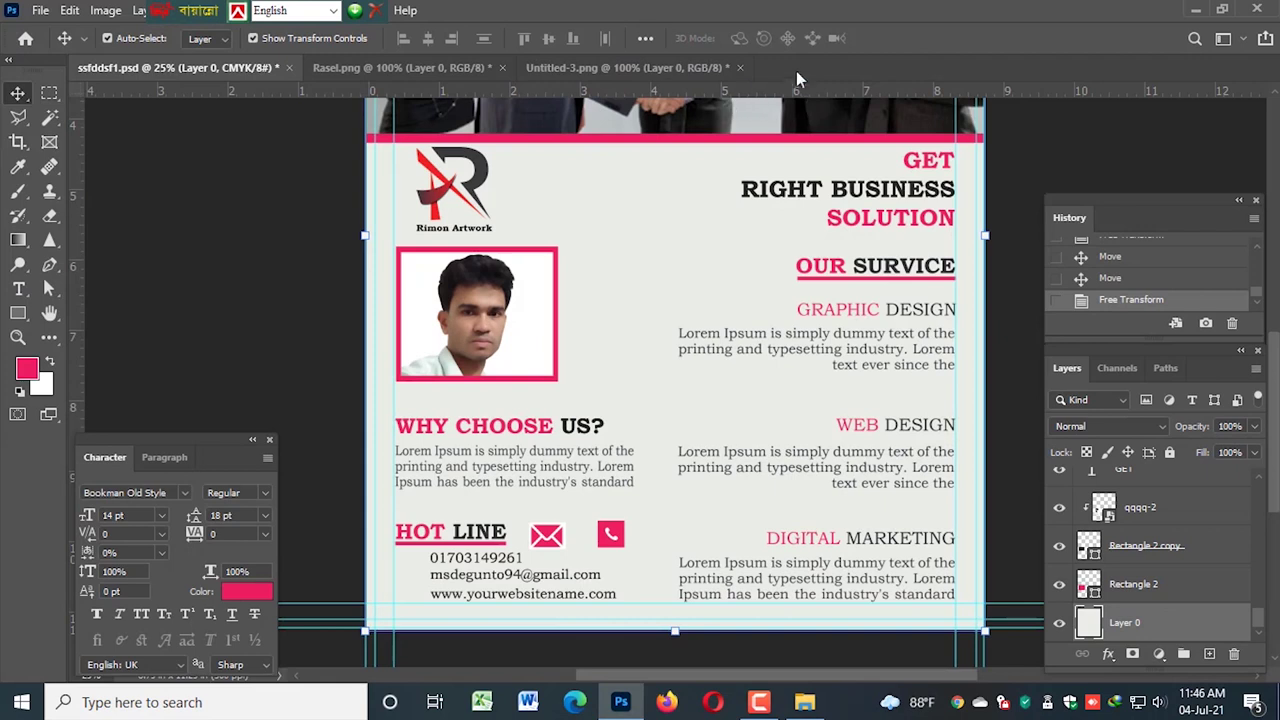
left_click_drag(796, 71, 799, 67)
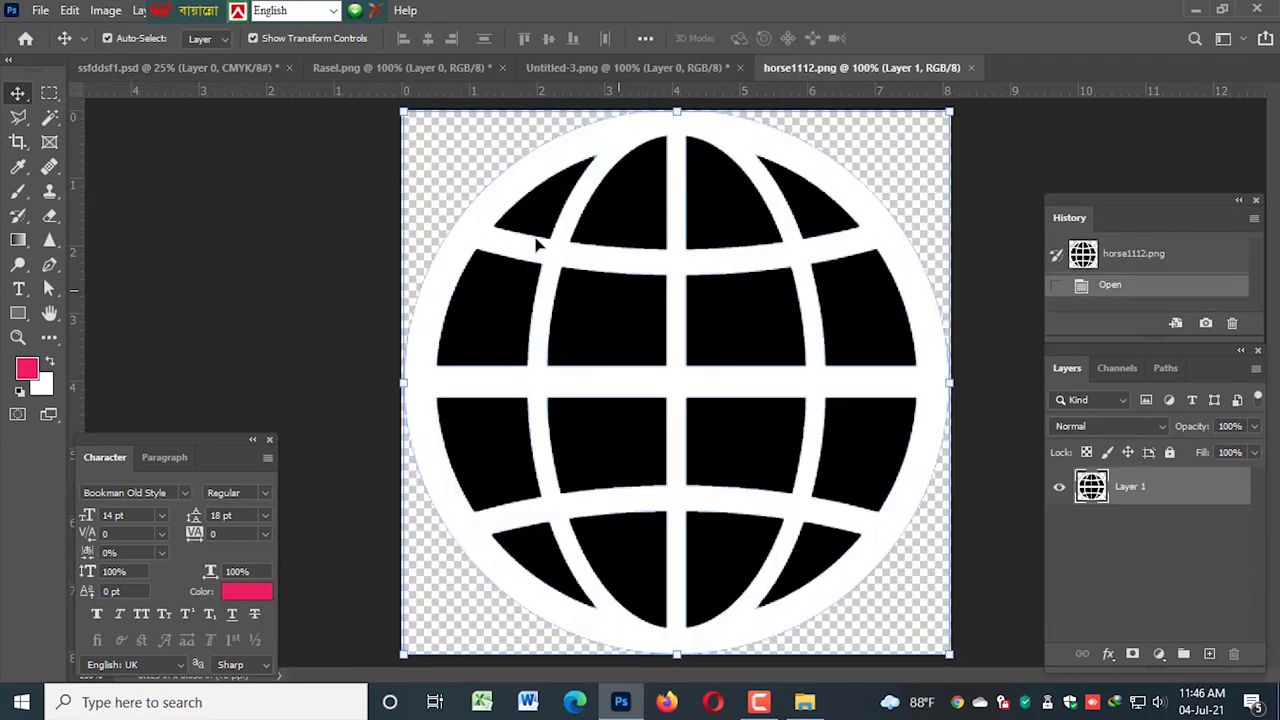
left_click(49, 118)
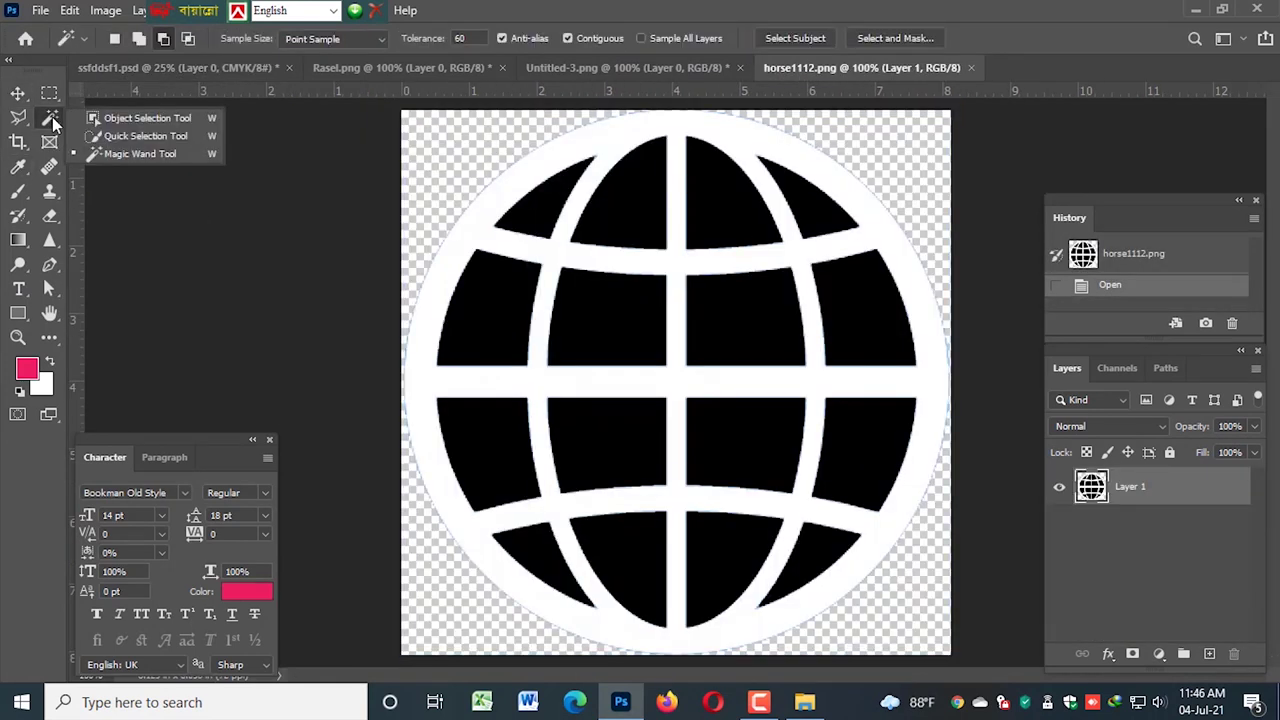
left_click(135, 153)
- Select every black segment of the globe with the Magic Wand
left_click(479, 289)
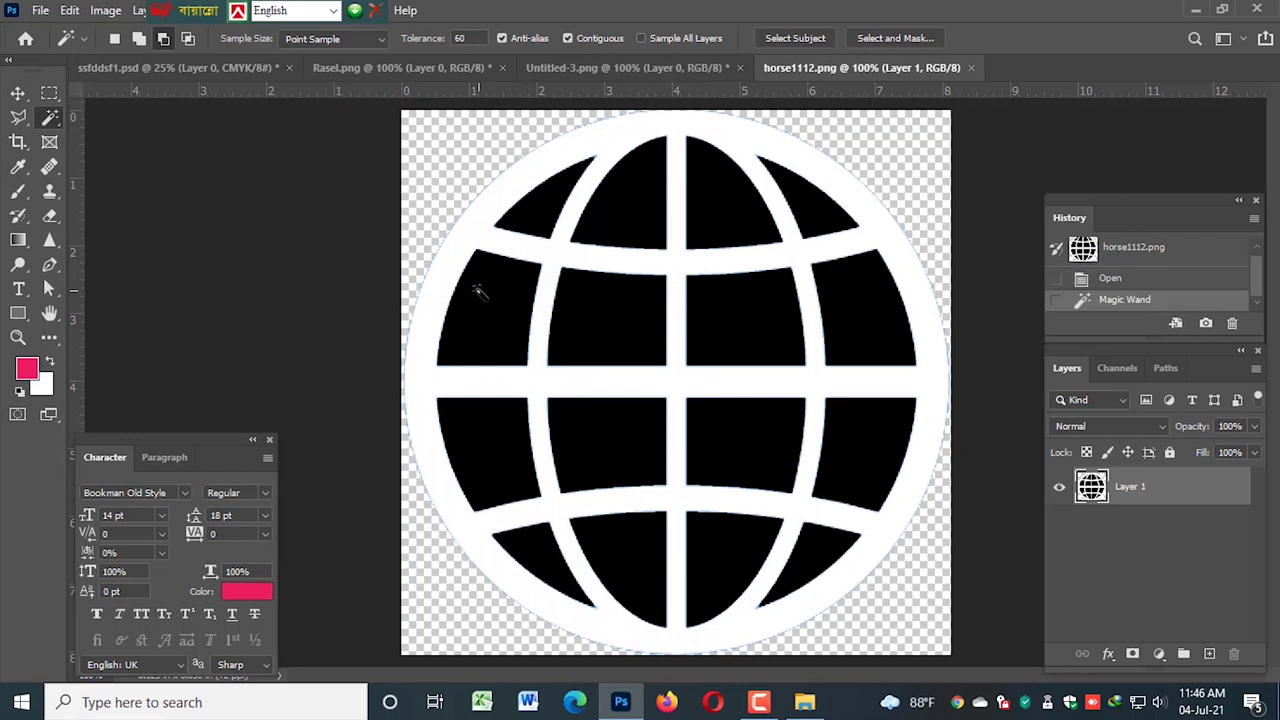
left_click(548, 205, "shift")
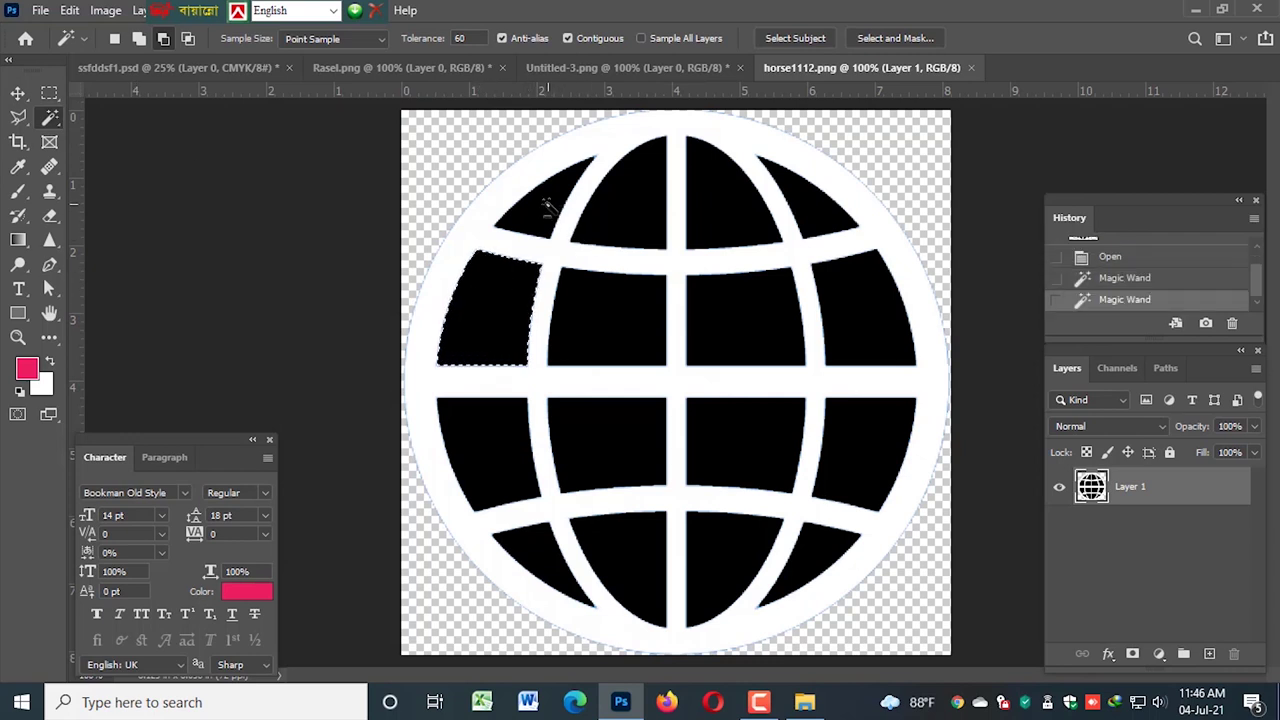
left_click(549, 206, "shift")
left_click(654, 214, "shift")
left_click(616, 316, "shift")
left_click(760, 314, "shift")
left_click(742, 207, "shift")
left_click(830, 213, "shift")
left_click(853, 300, "shift")
left_click(618, 425, "shift")
left_click(514, 455, "shift")
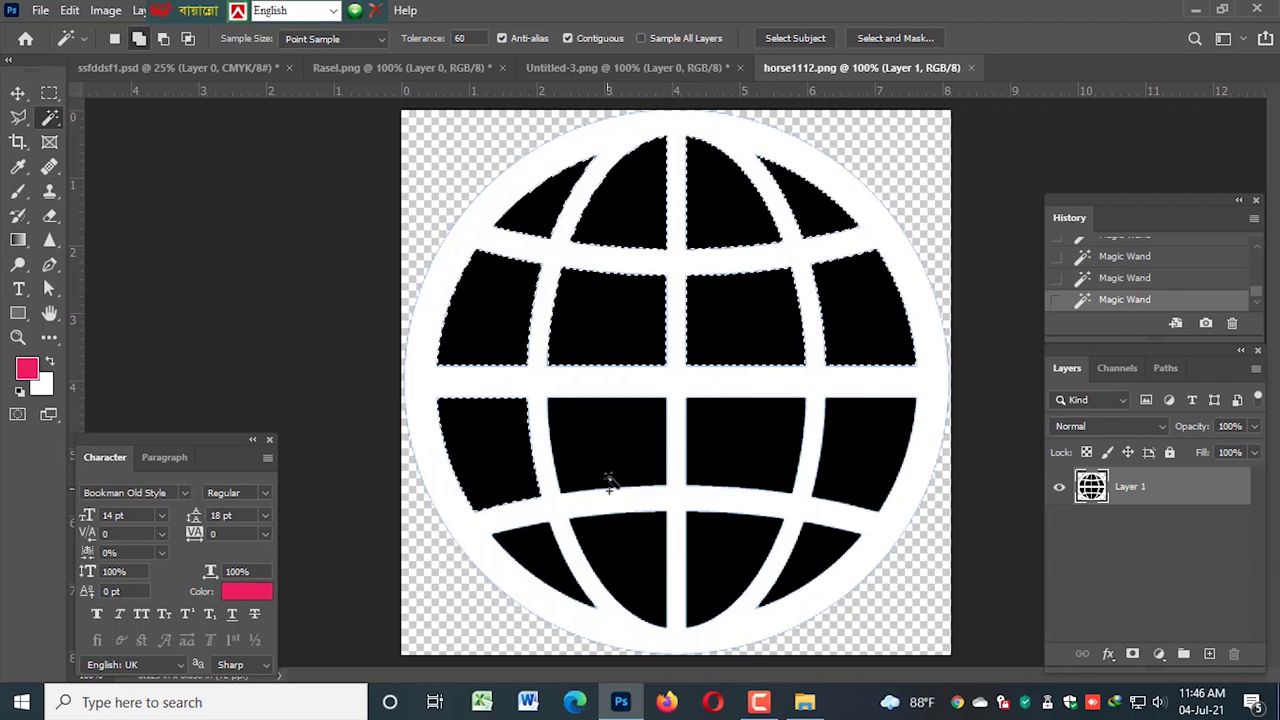
left_click(700, 457, "shift")
left_click(820, 457, "shift")
left_click(714, 586, "shift")
left_click(829, 543, "shift")
left_click(663, 557, "shift")
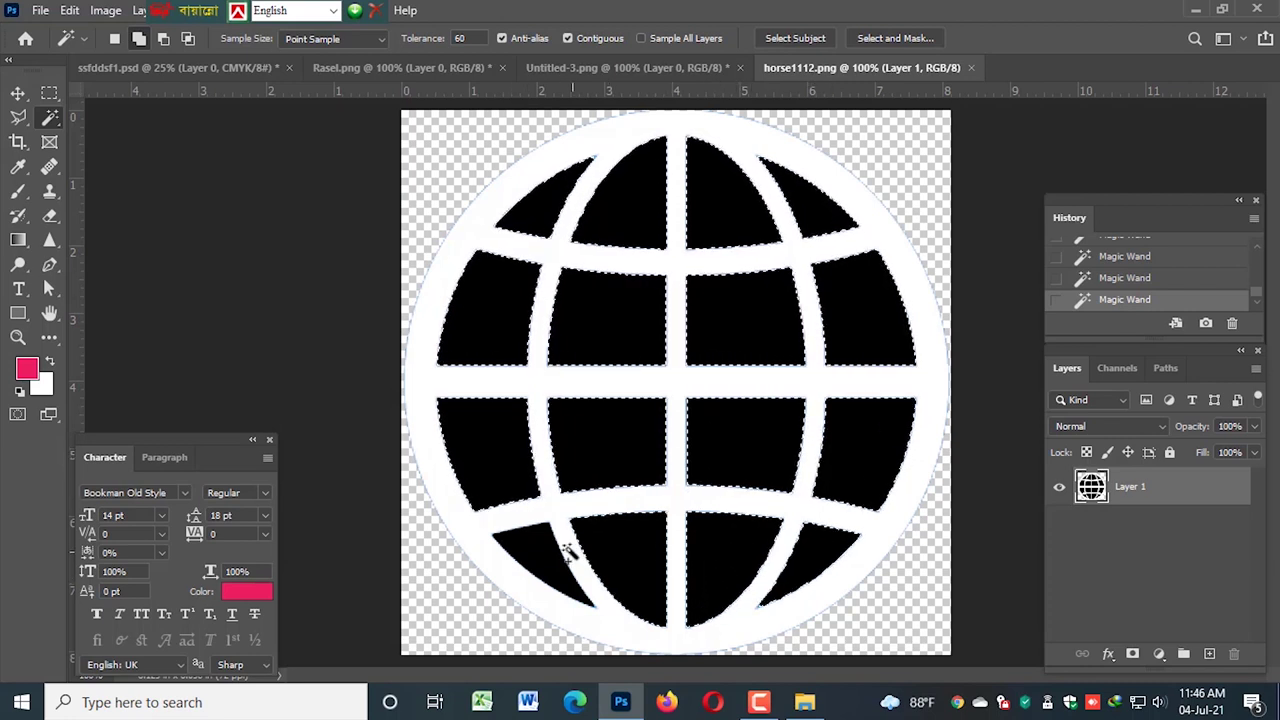
- Fill the selected globe segments with pink and deselect
key("alt")
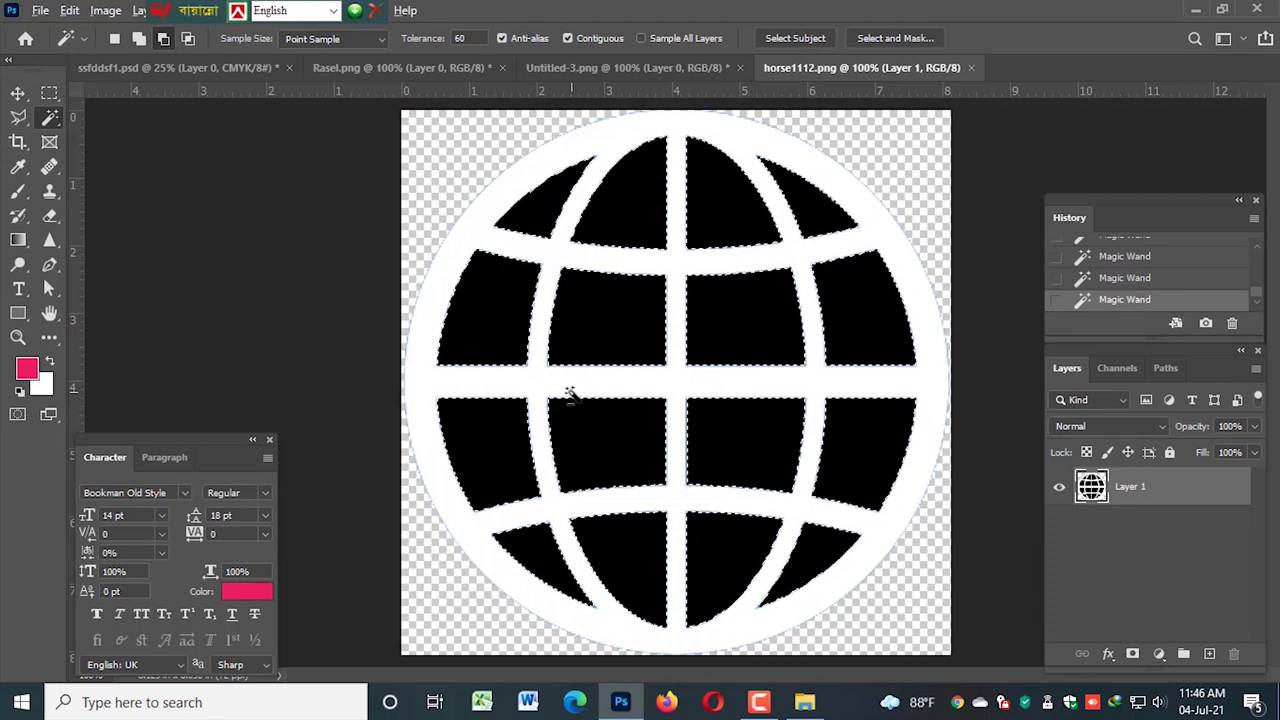
key("alt+BackSpace")
key("ctrl+d")
left_click(18, 93)
- Bring the pink globe into the flyer and shrink it to about 23%
mouse_move(496, 294)
left_mouse_down()
mouse_move(186, 70)
mouse_move(321, 124)
left_mouse_up()
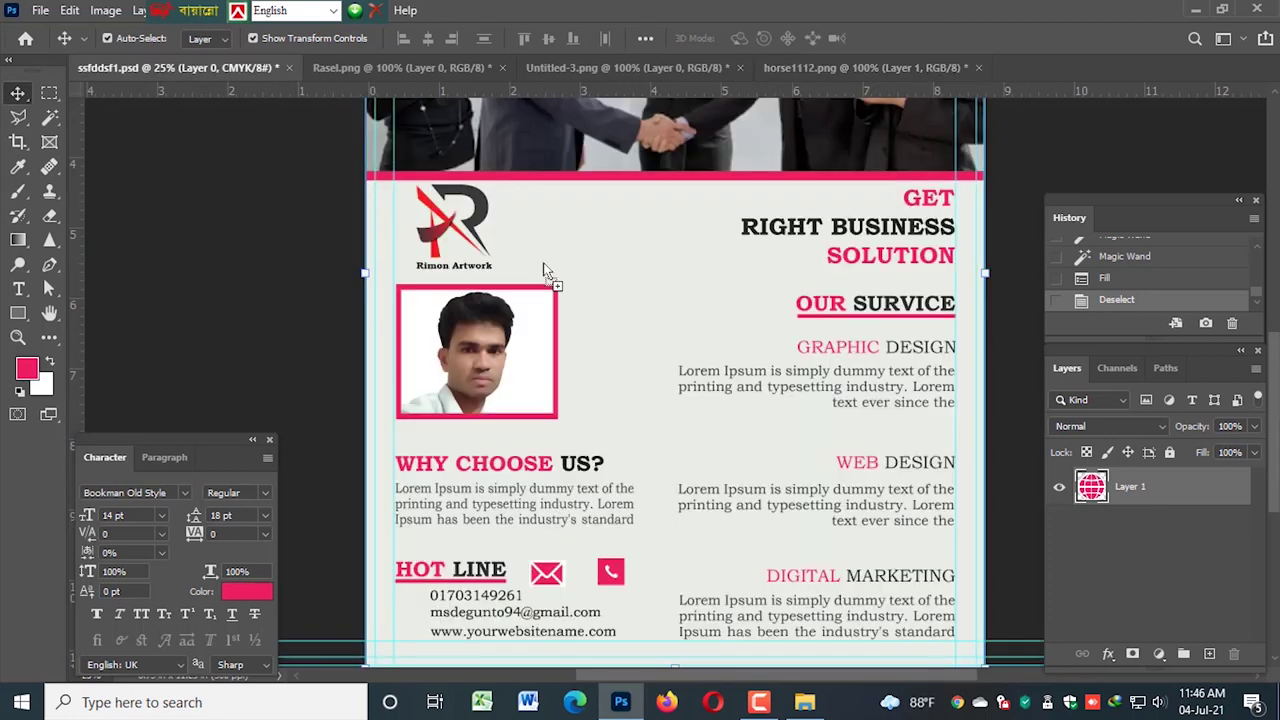
left_click_drag(620, 362, 620, 358)
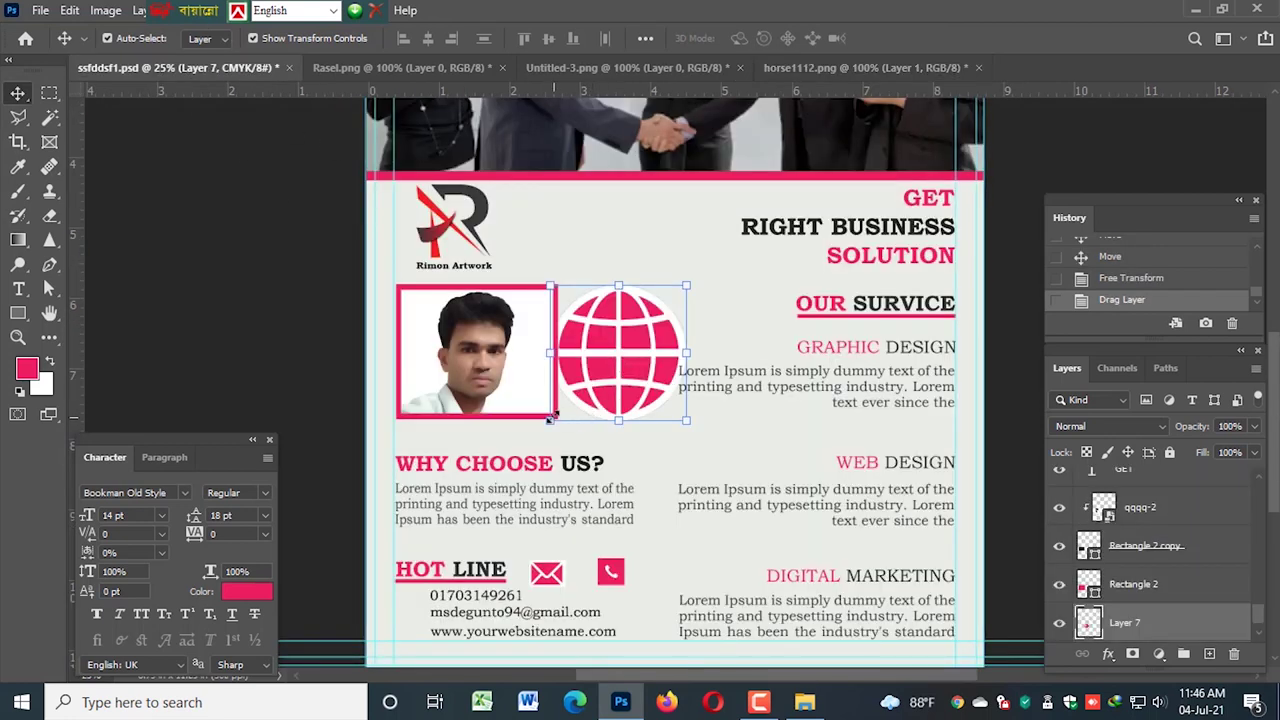
left_click_drag(550, 420, 640, 330)
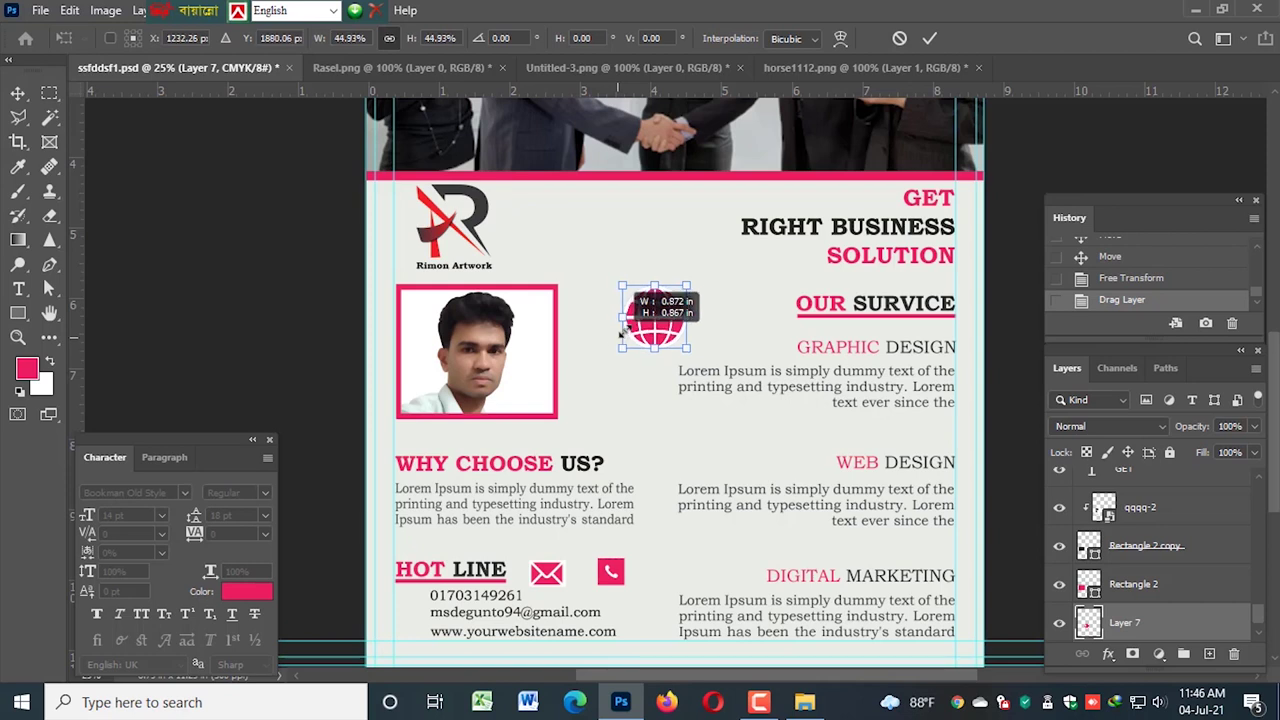
left_click_drag(640, 330, 652, 318)
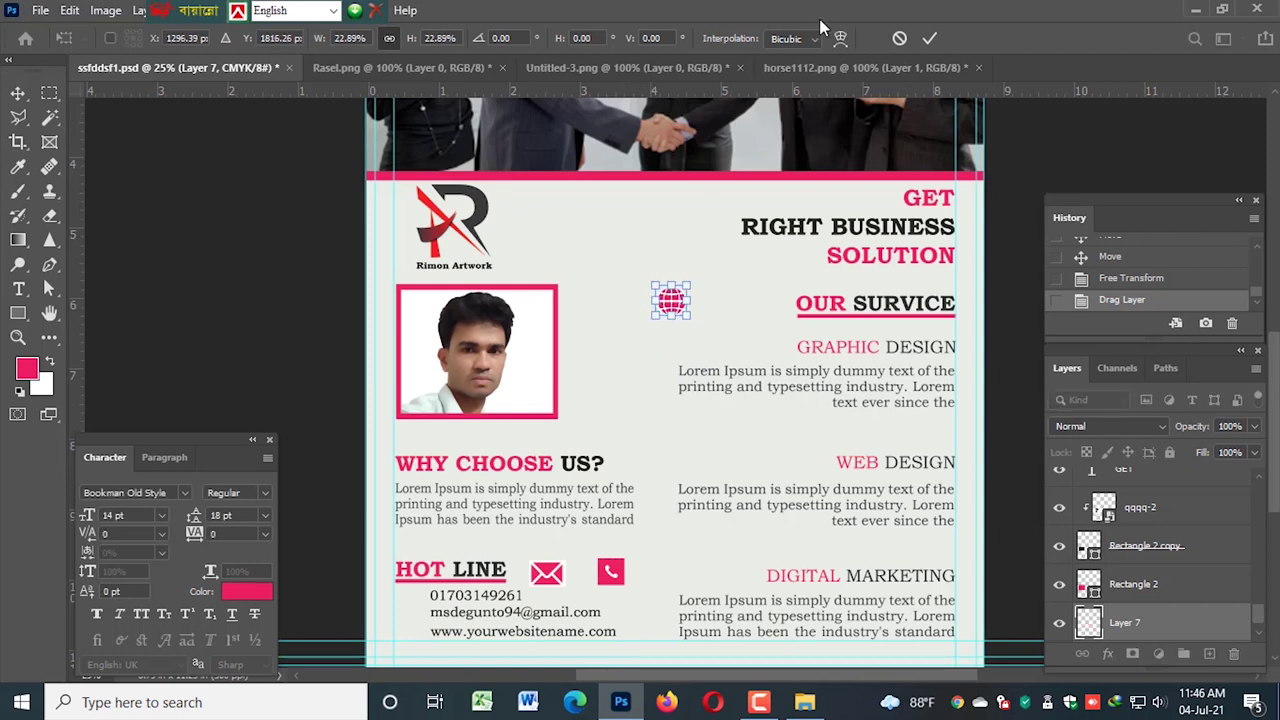
left_click(930, 40)
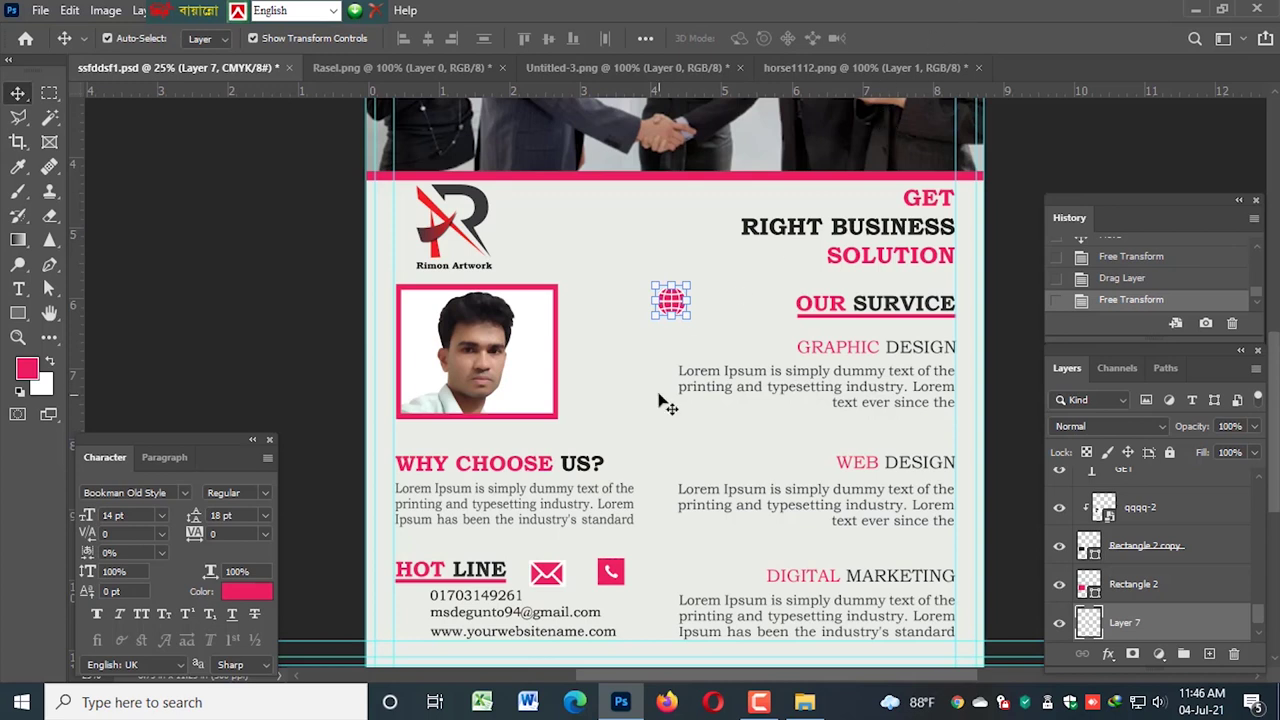
left_click(662, 346)
- Place the globe beside the website line and shift the envelope icon up and right
left_click_drag(672, 303, 397, 622)
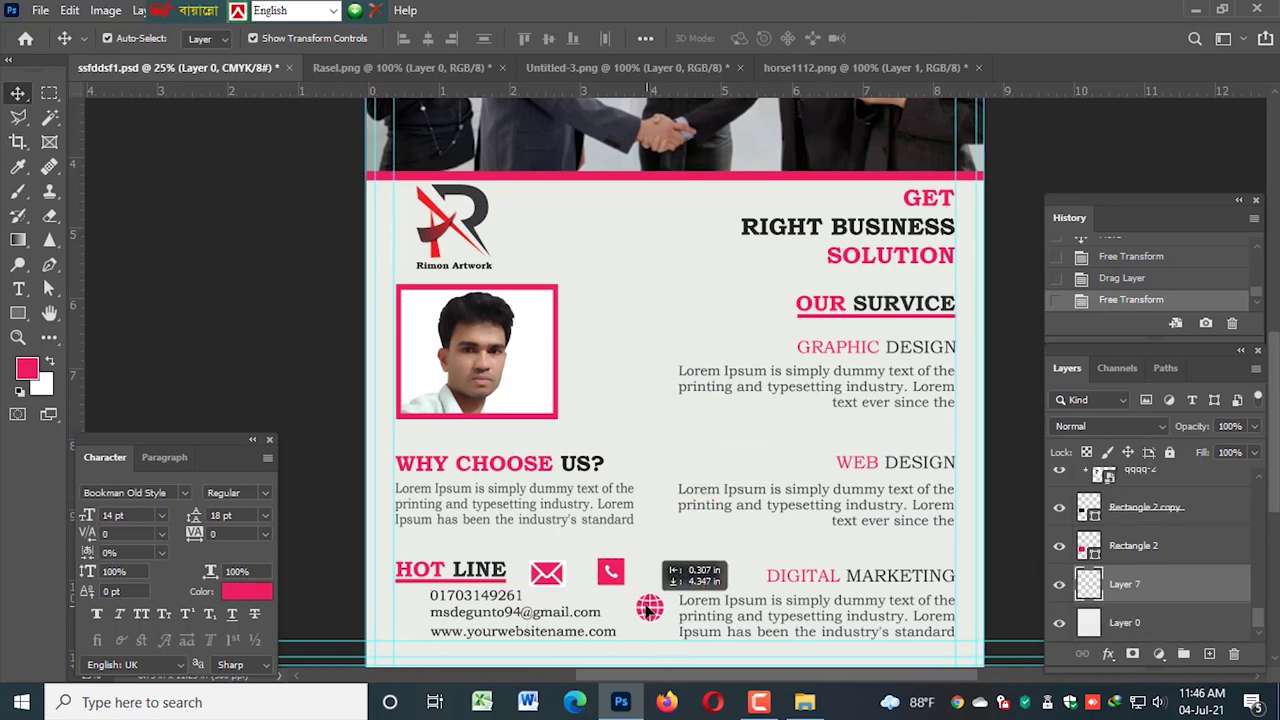
left_click_drag(395, 622, 397, 624)
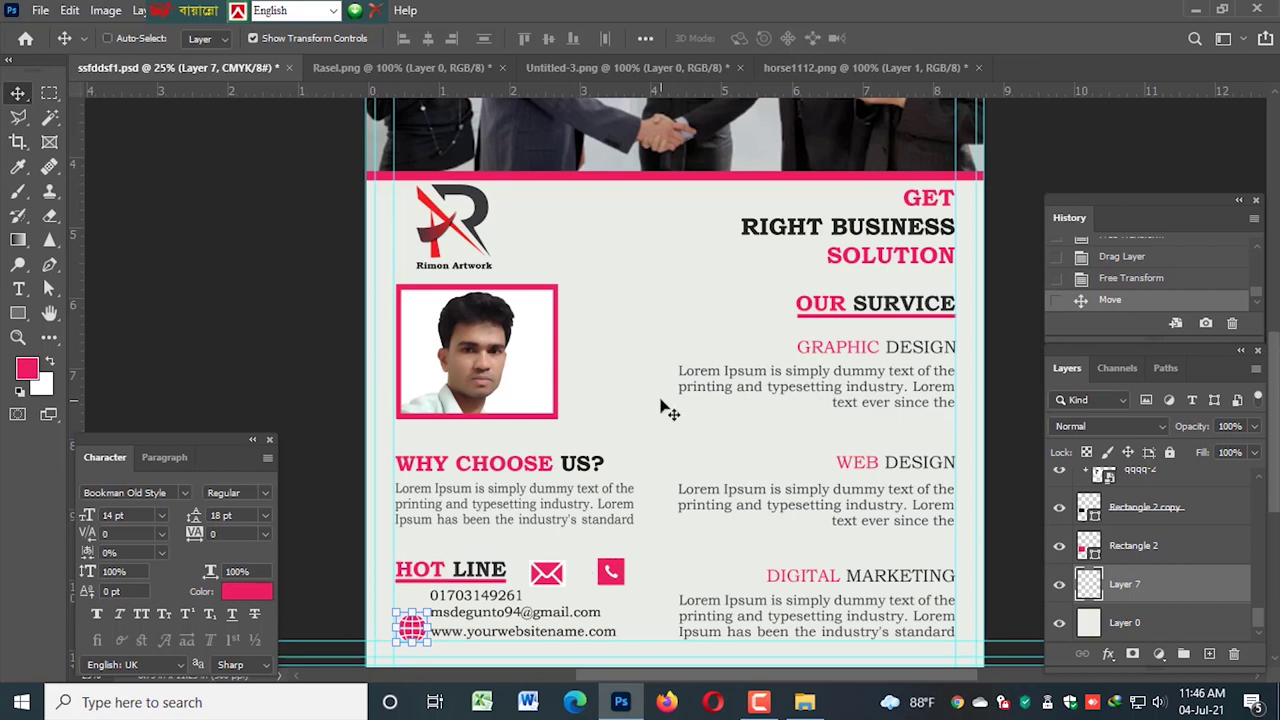
scroll(660, 408, "up", 1, "alt")
scroll(666, 340, "down", 2)
scroll(670, 345, "down", 1)
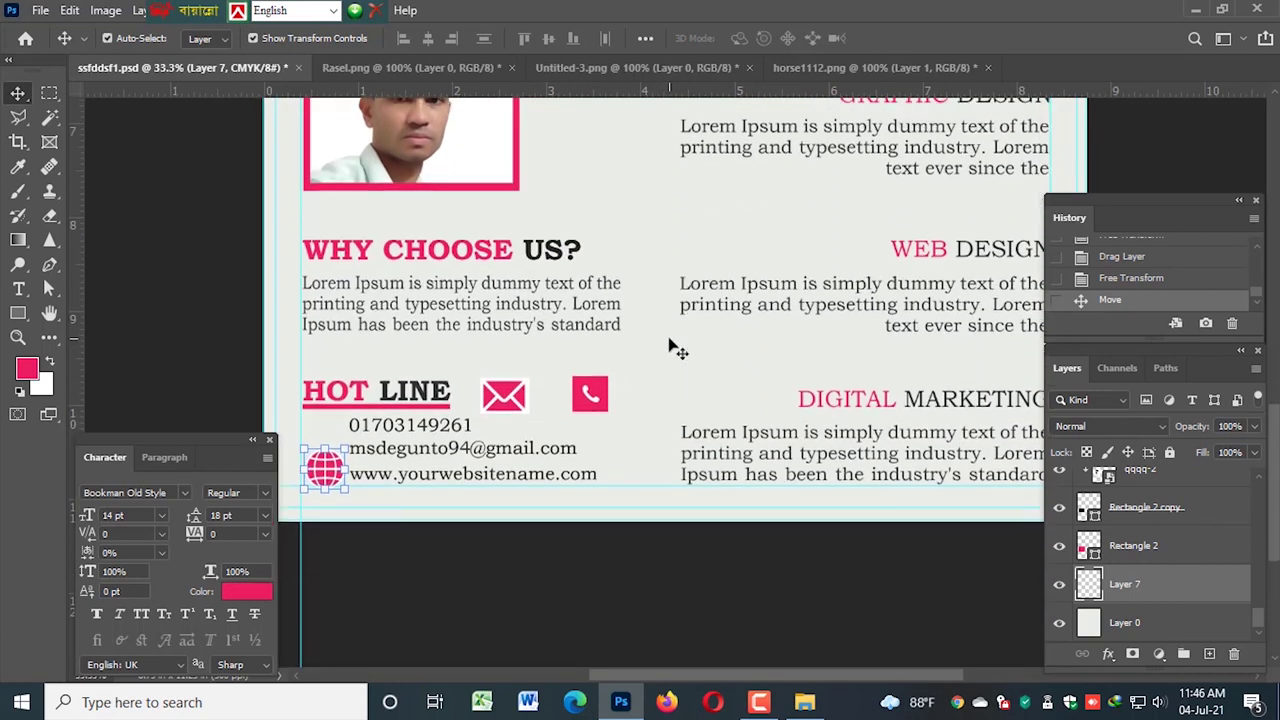
scroll(617, 386, "up", 1, "alt")
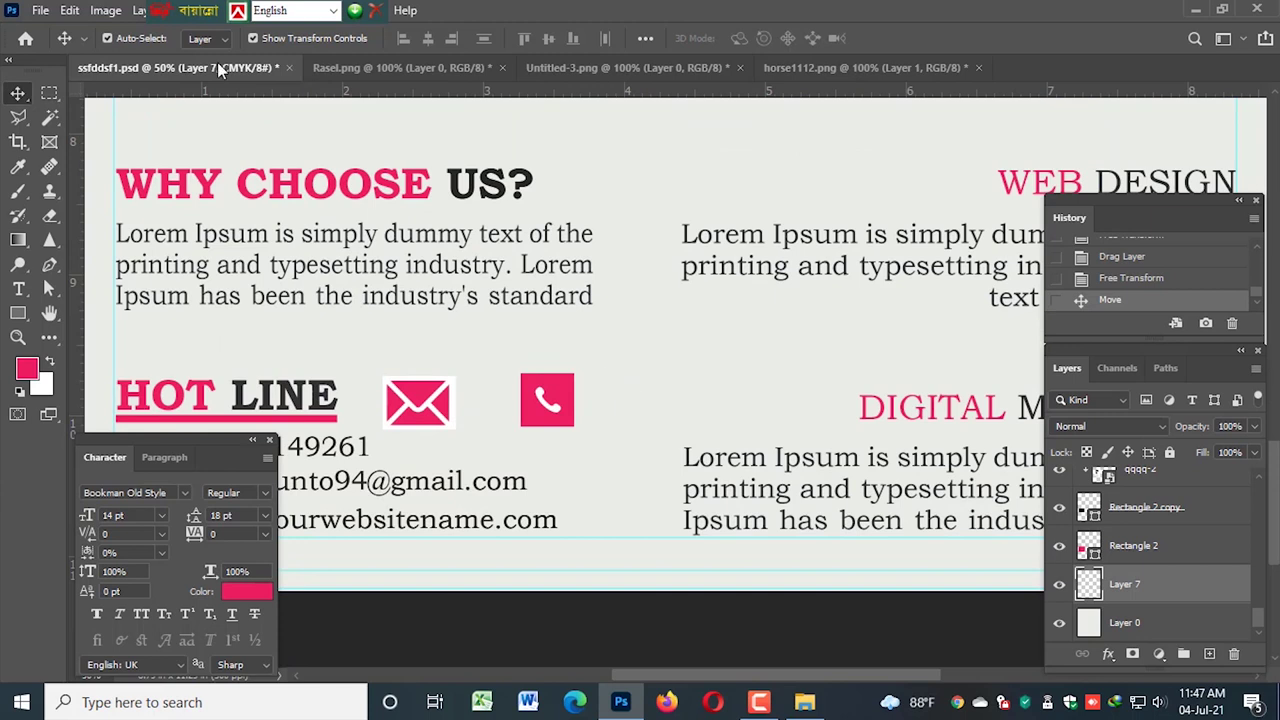
left_click_drag(550, 340, 910, 300)
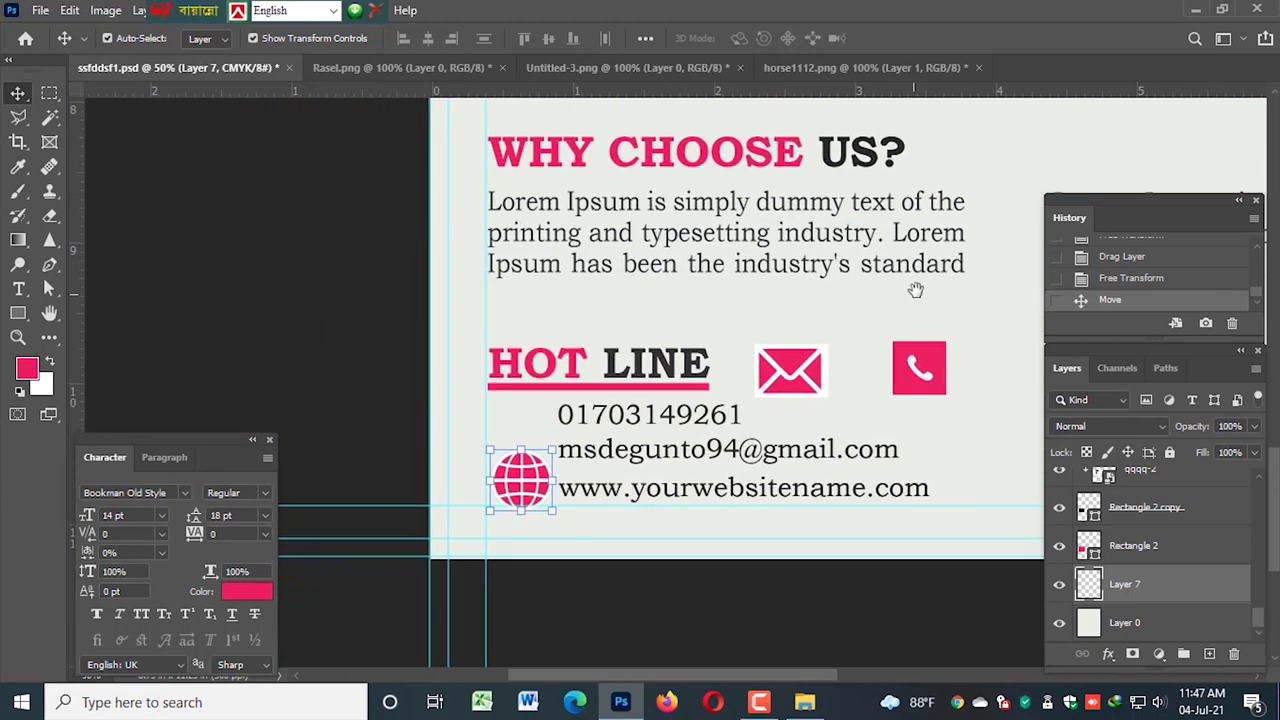
left_click_drag(798, 366, 818, 321)
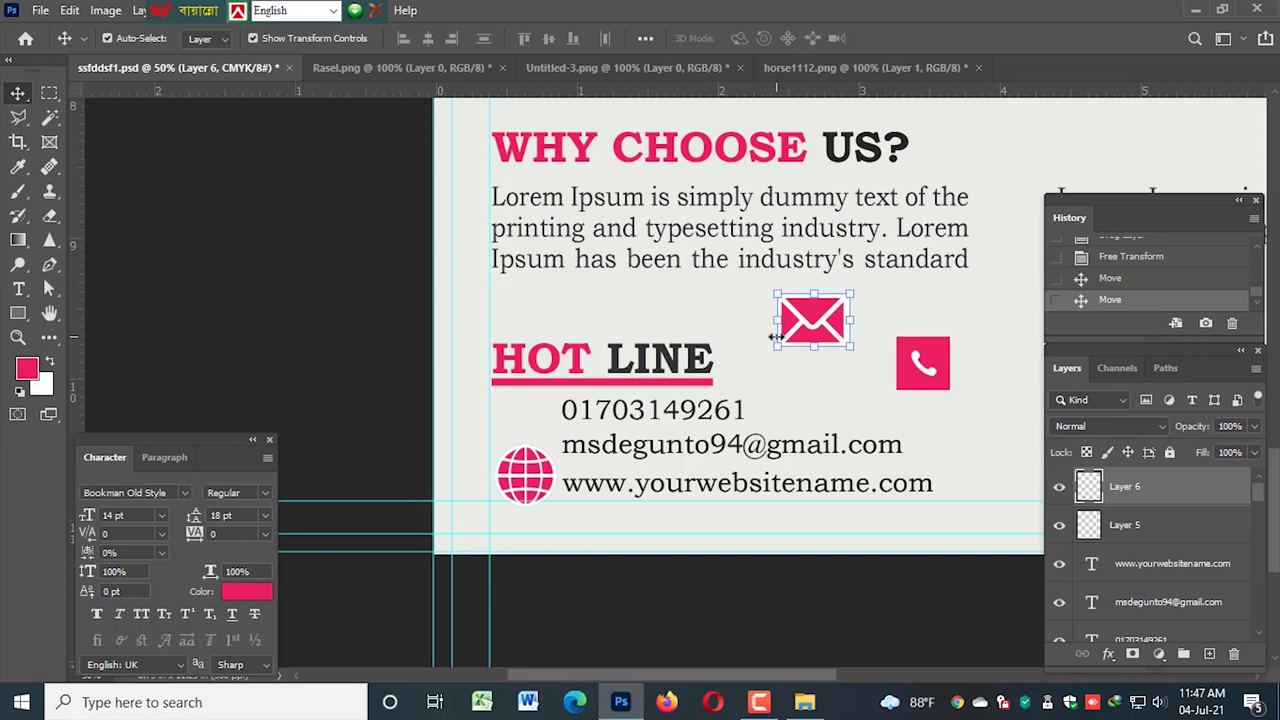
- Scale down the envelope and phone icons, committing each resize
left_click_drag(775, 345, 810, 329)
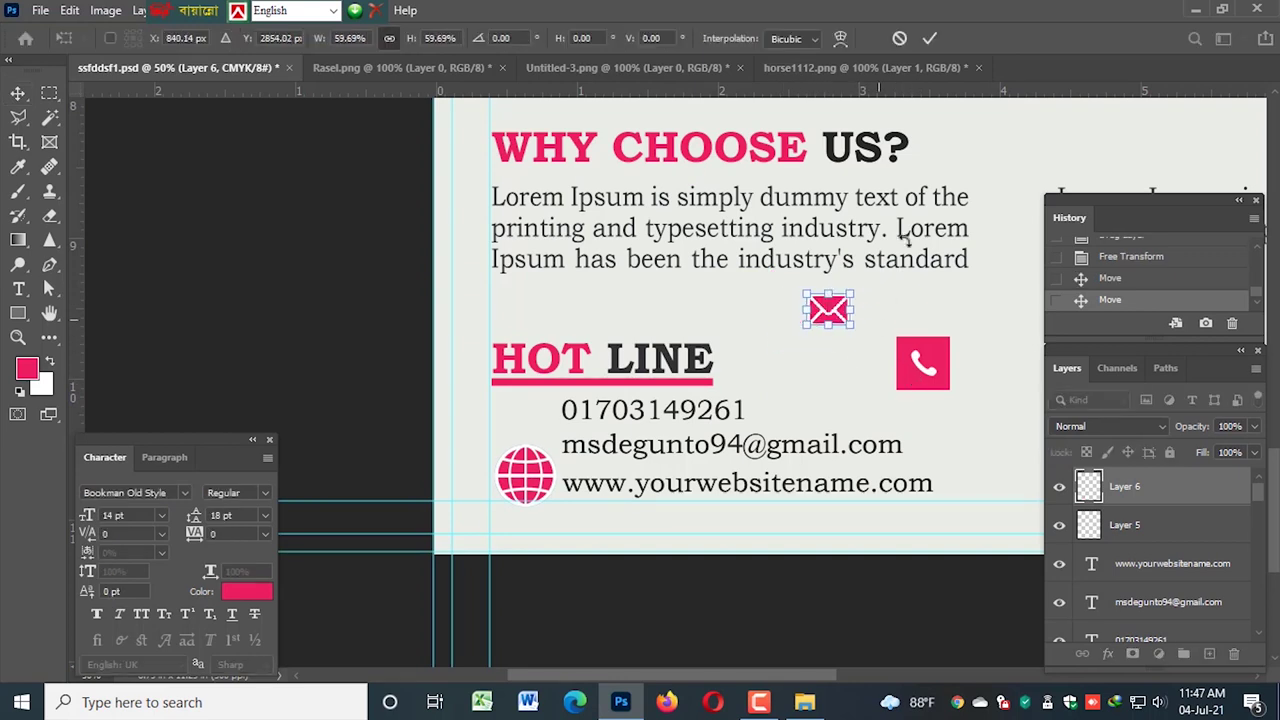
left_click(929, 38)
left_click(906, 372)
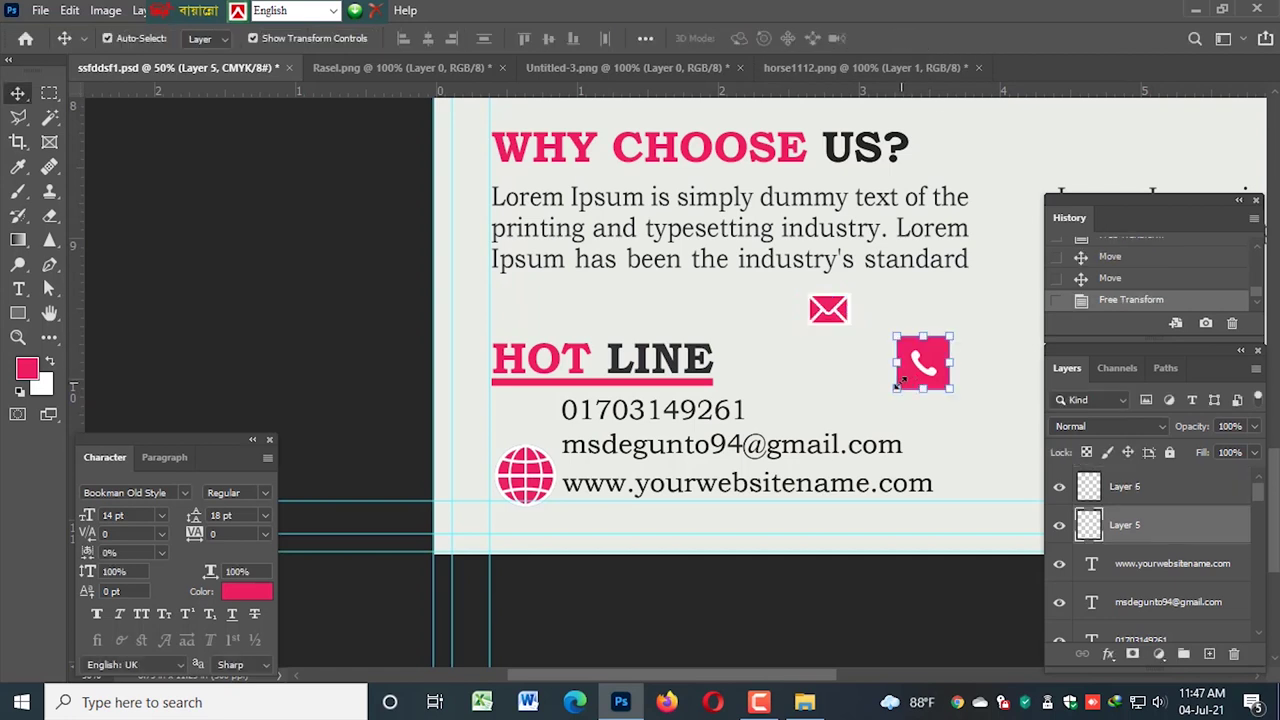
left_click_drag(897, 388, 918, 366)
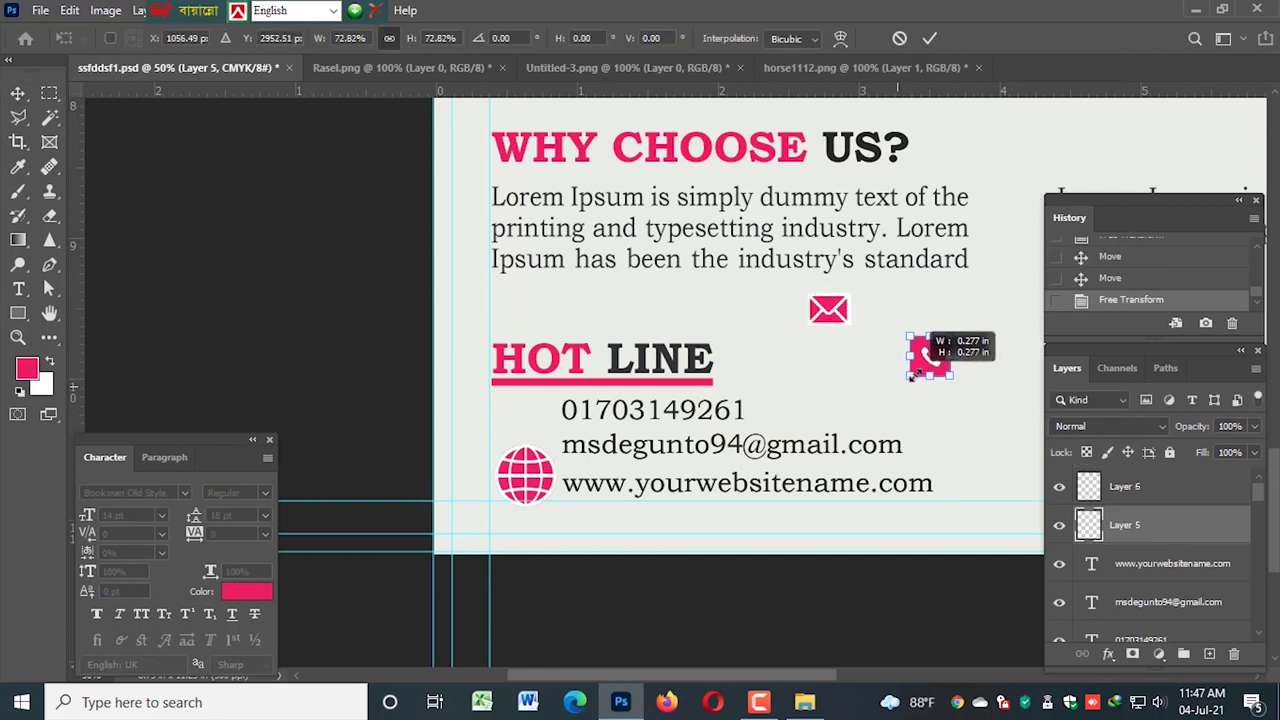
left_click(930, 38)
- Shrink the globe icon further and place it just left of the web address
left_click(537, 507)
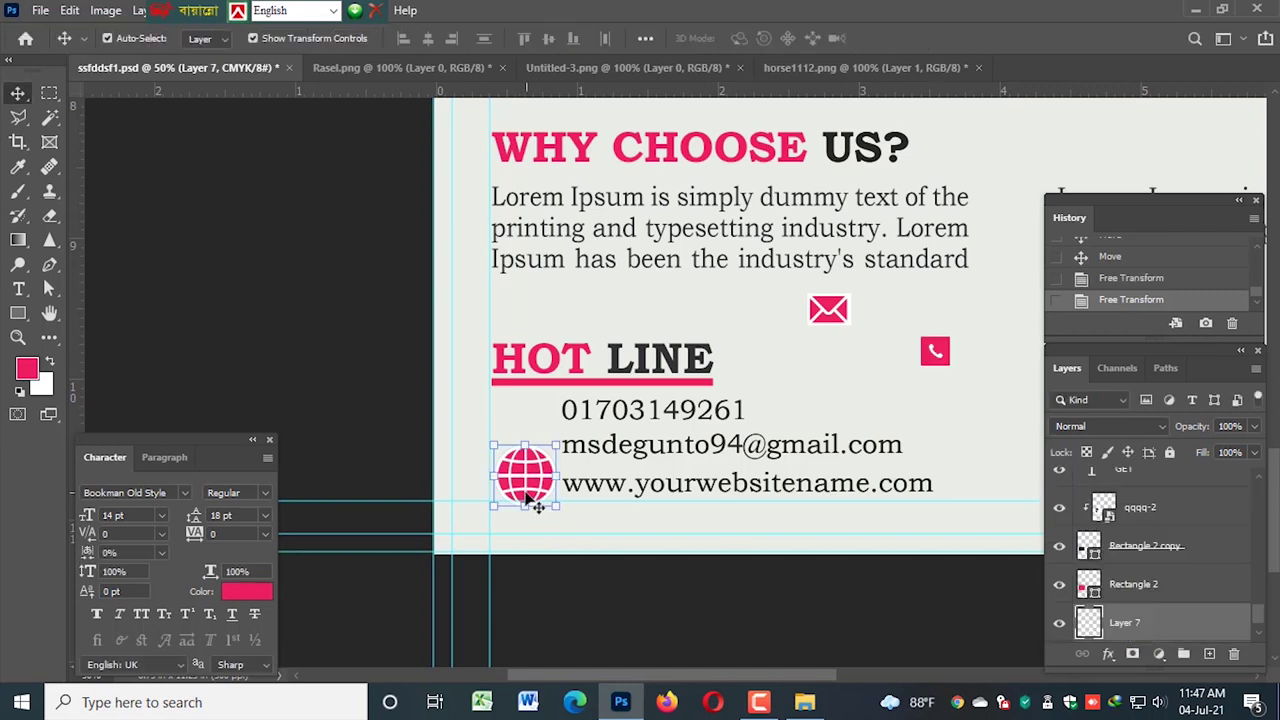
left_click_drag(492, 509, 529, 478)
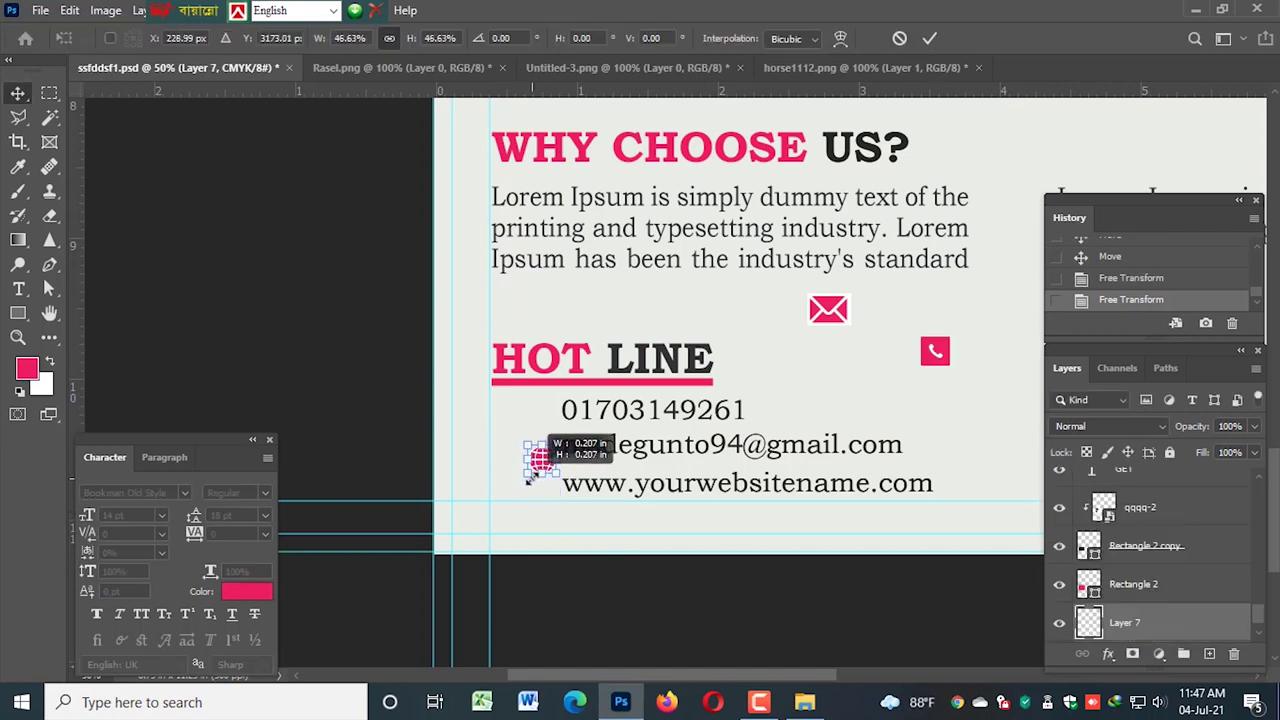
left_click(929, 38)
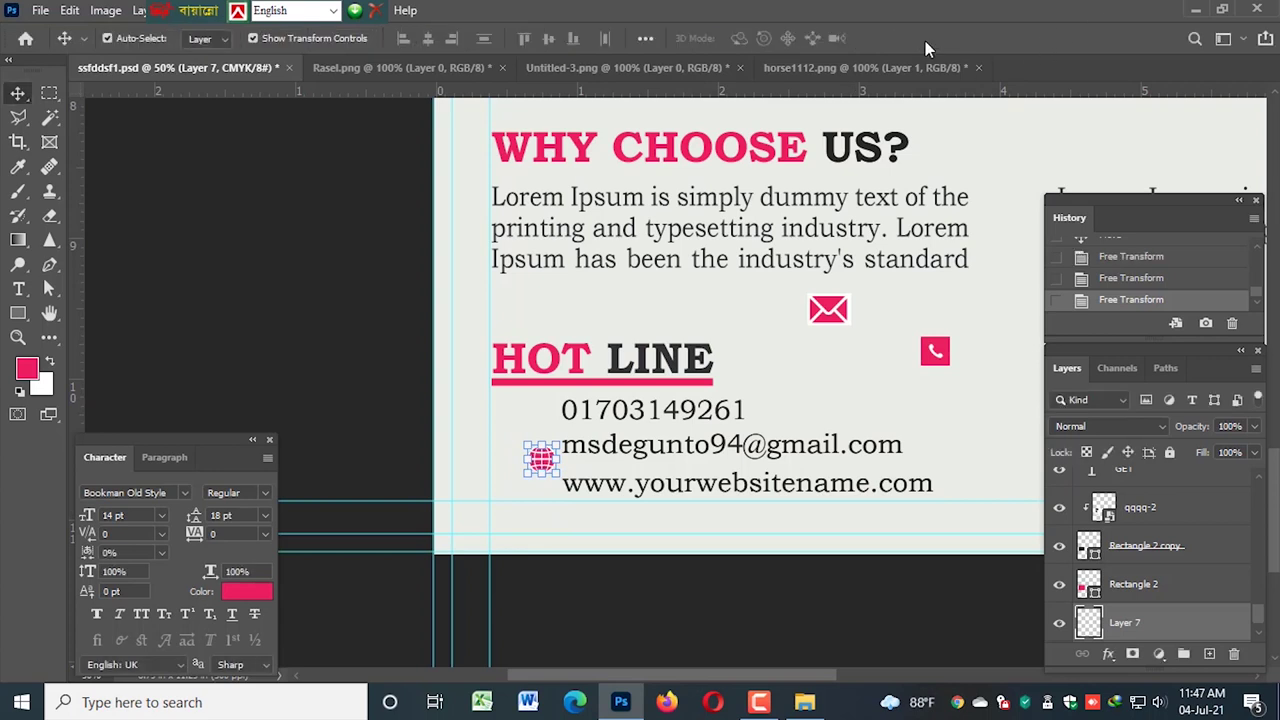
left_click(816, 406)
left_click_drag(541, 462, 520, 478)
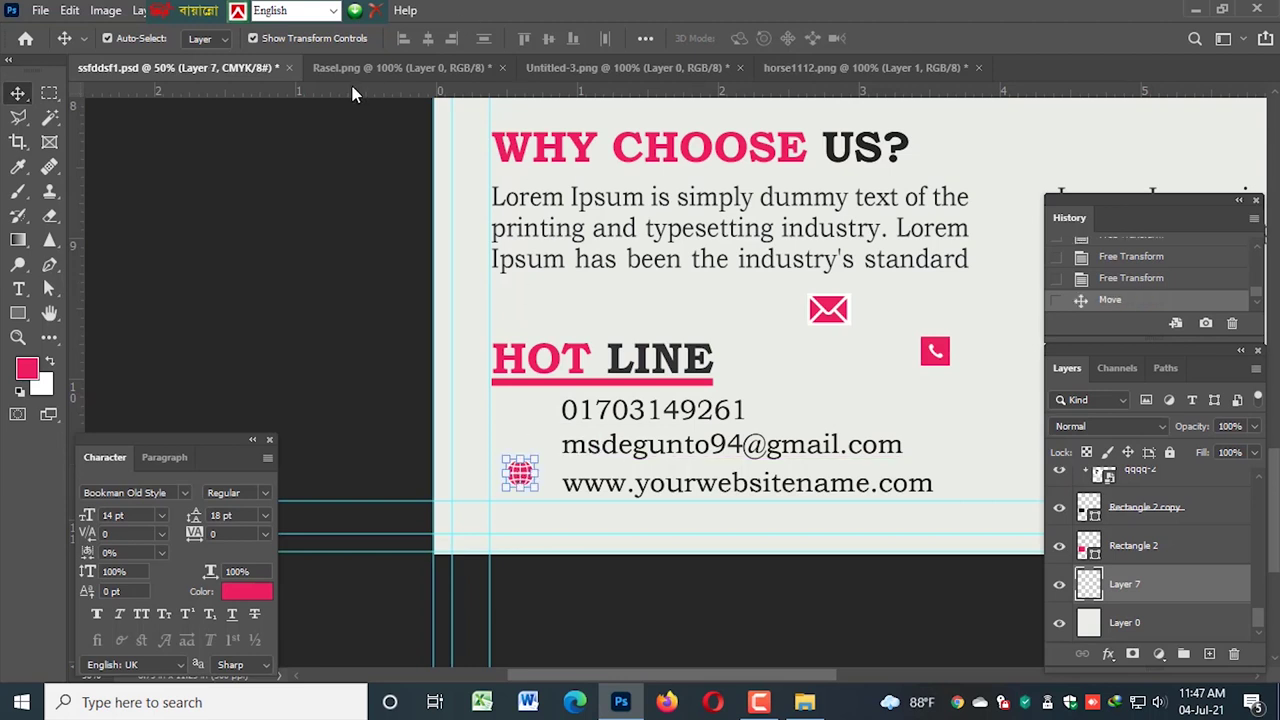
left_click_drag(346, 90, 390, 399)
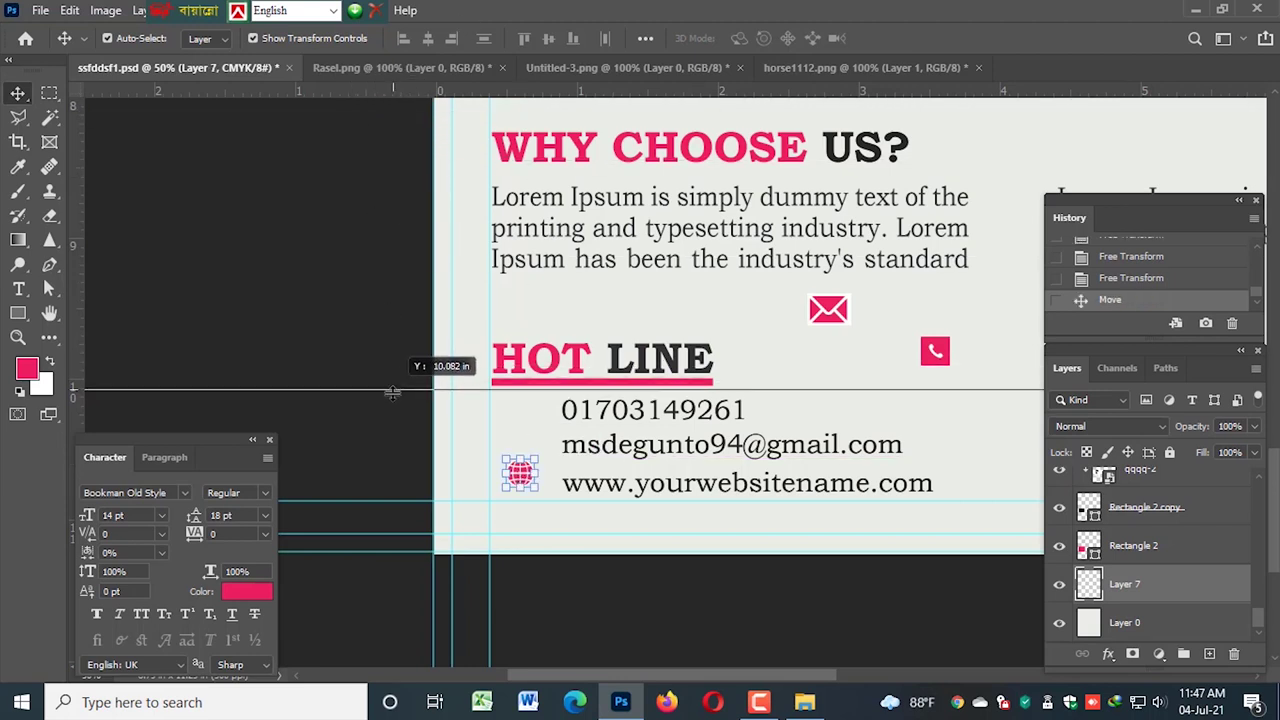
- Add horizontal guides across the contact lines and move the phone icon beside the phone number
left_click_drag(390, 399, 390, 399)
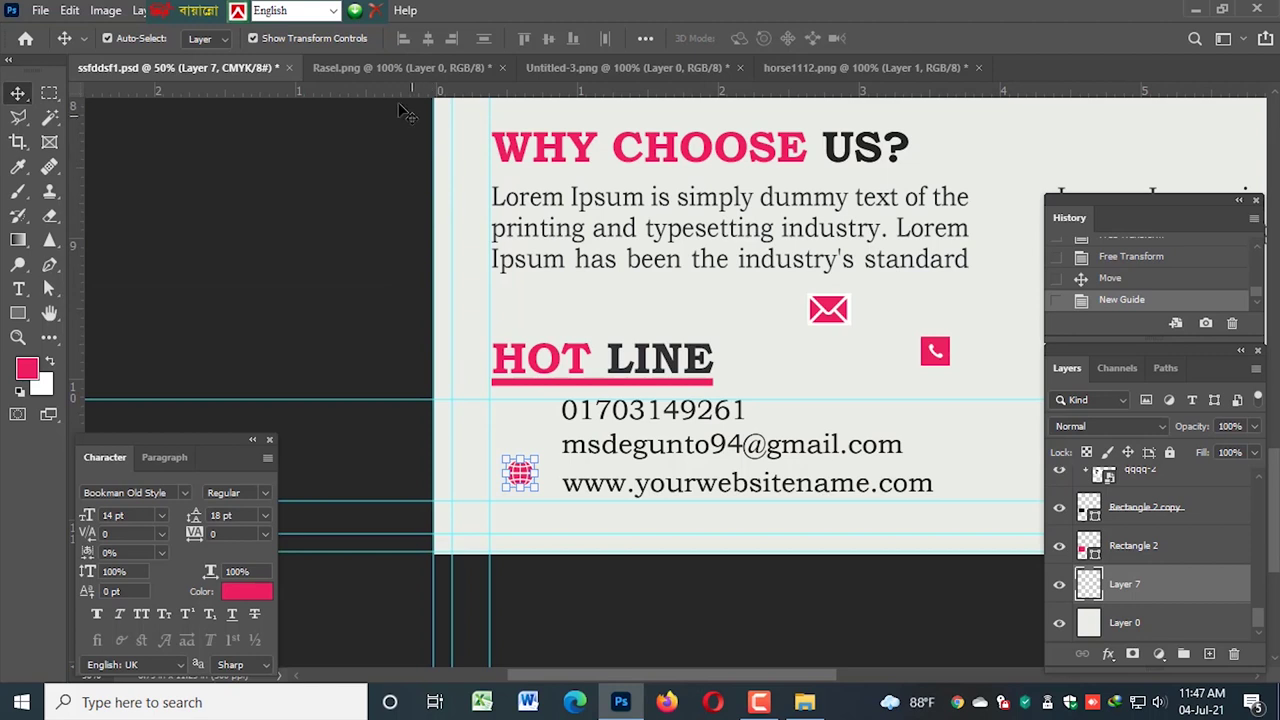
left_click_drag(391, 88, 460, 419)
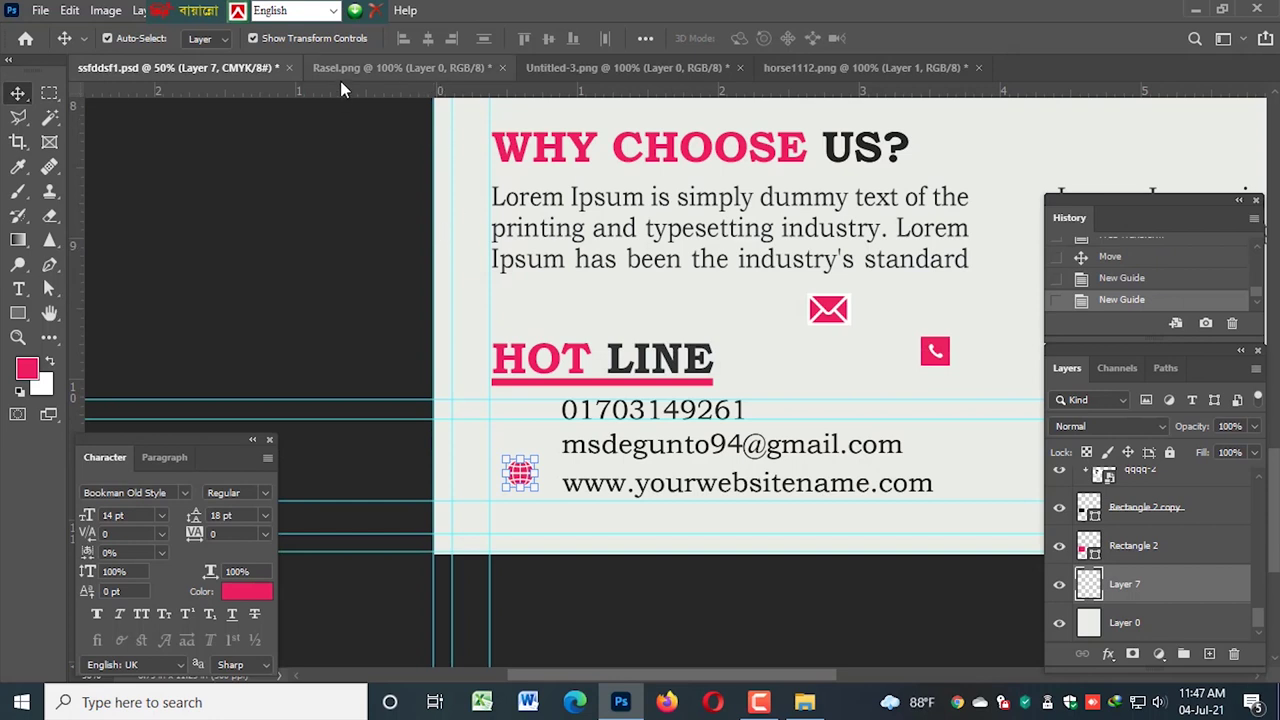
mouse_move(338, 97)
left_mouse_down()
mouse_move(556, 437)
mouse_move(540, 400)
left_mouse_up()
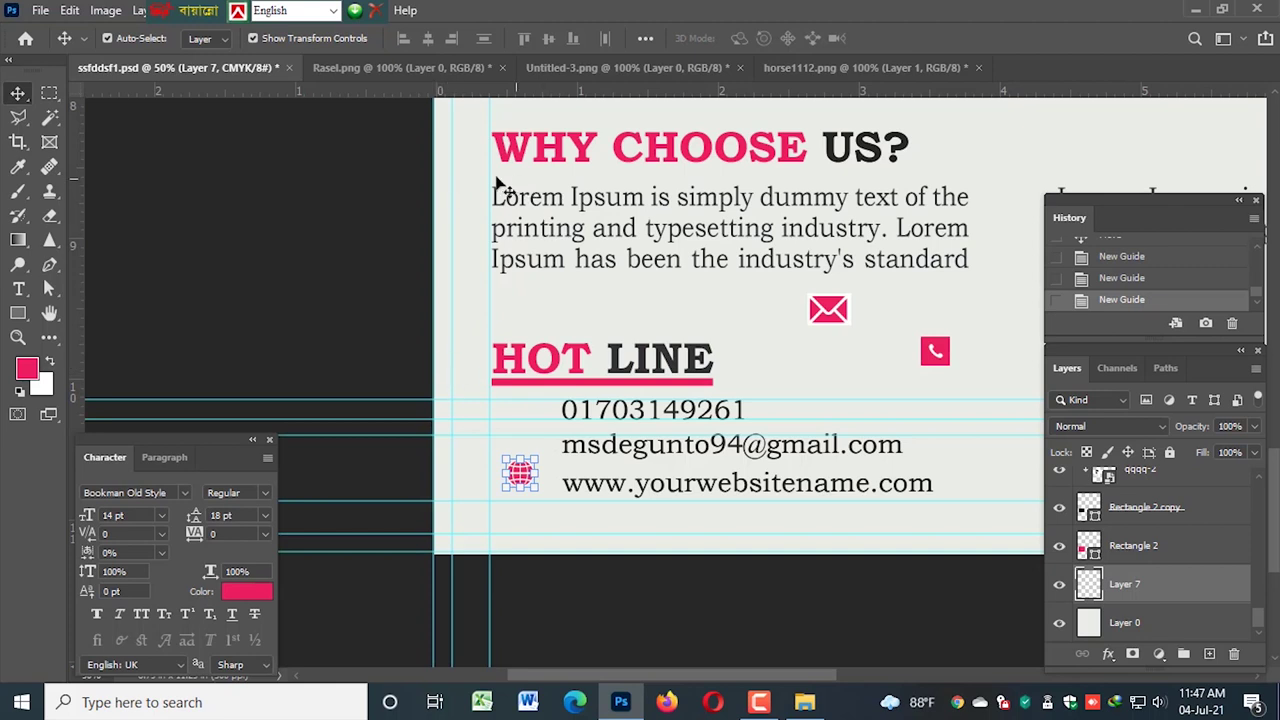
left_click_drag(415, 93, 476, 457)
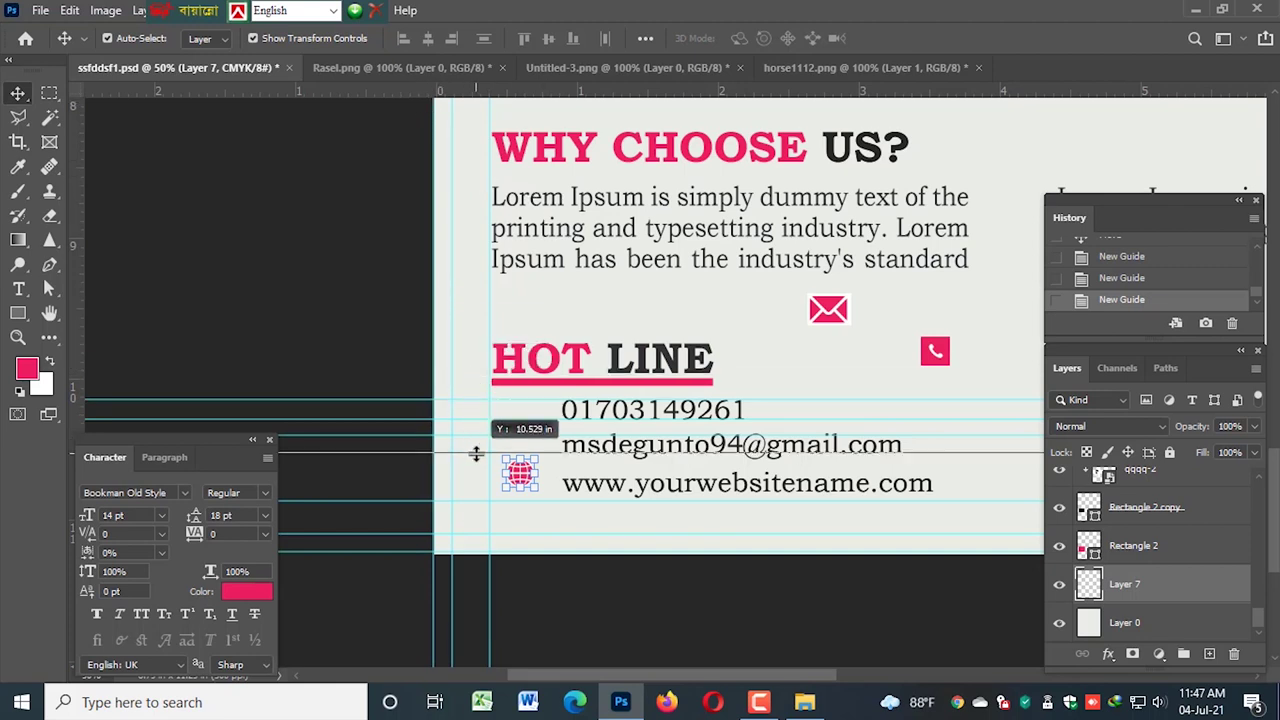
left_click_drag(476, 457, 476, 460)
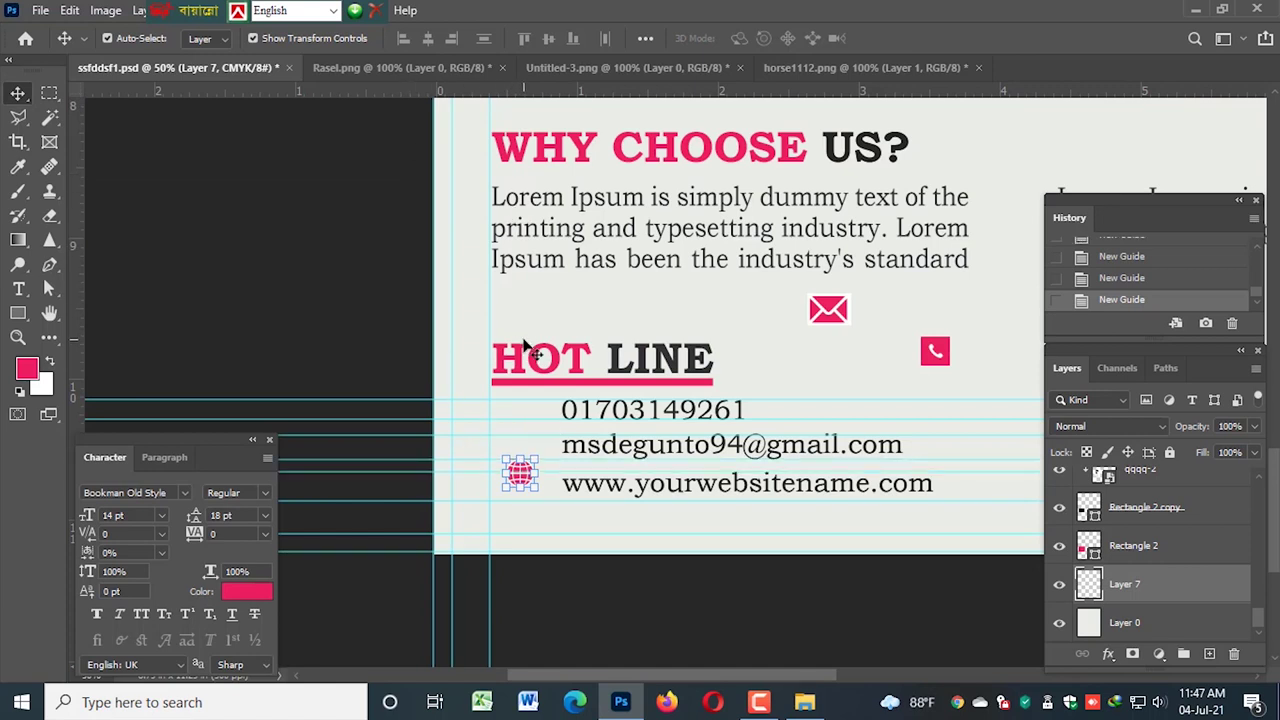
left_click(936, 353, "ctrl")
left_click_drag(938, 353, 511, 415)
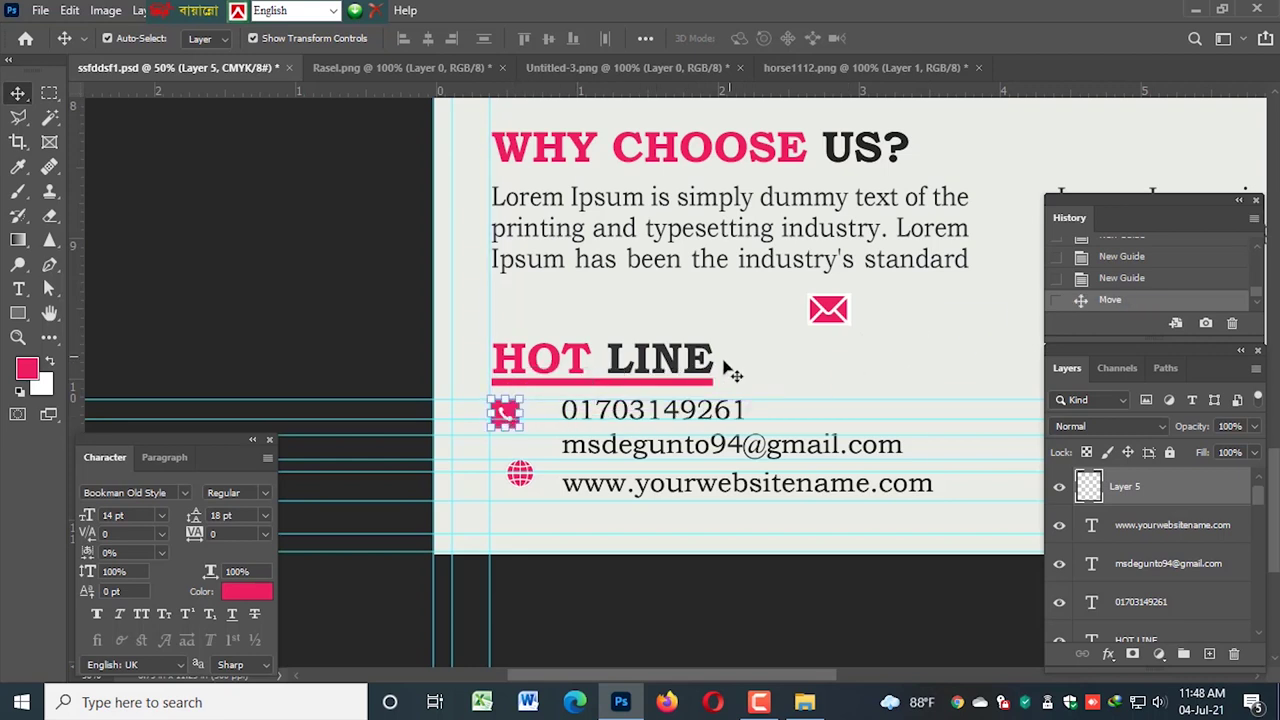
- Place the mail icon beside the email line and shrink the phone icon to about 80%
left_click_drag(822, 314, 506, 452)
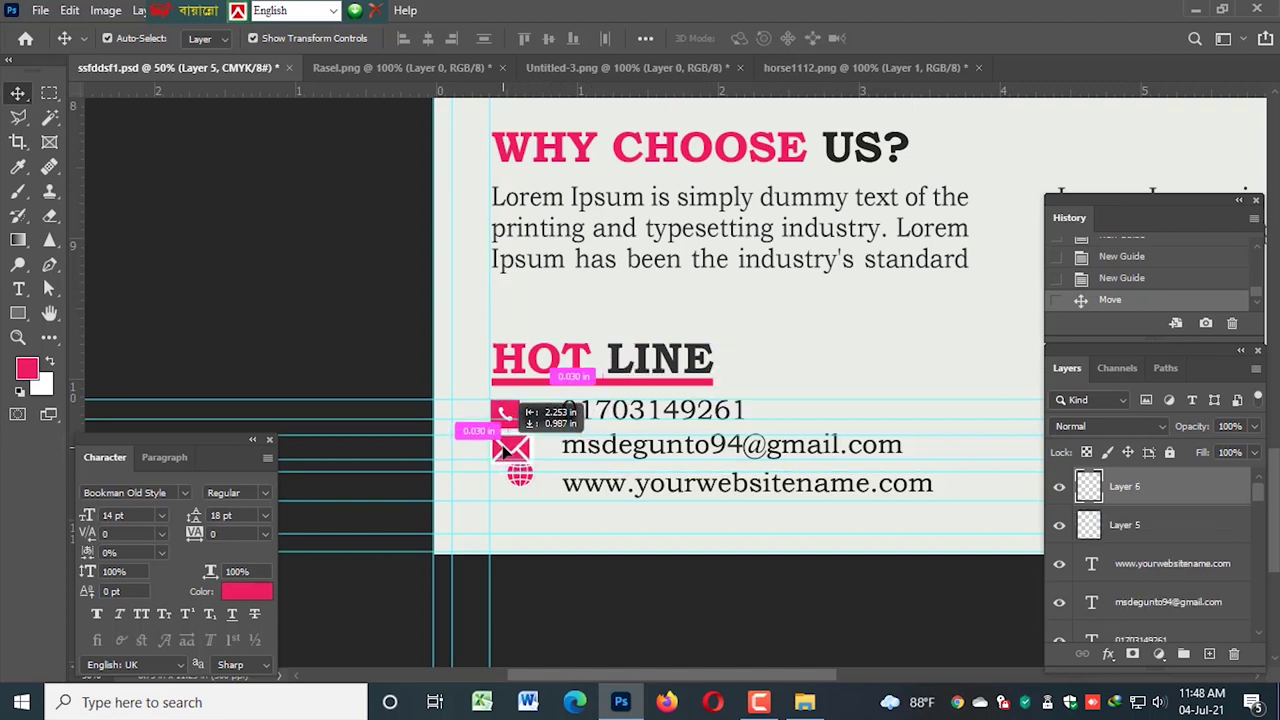
left_click_drag(506, 452, 506, 447)
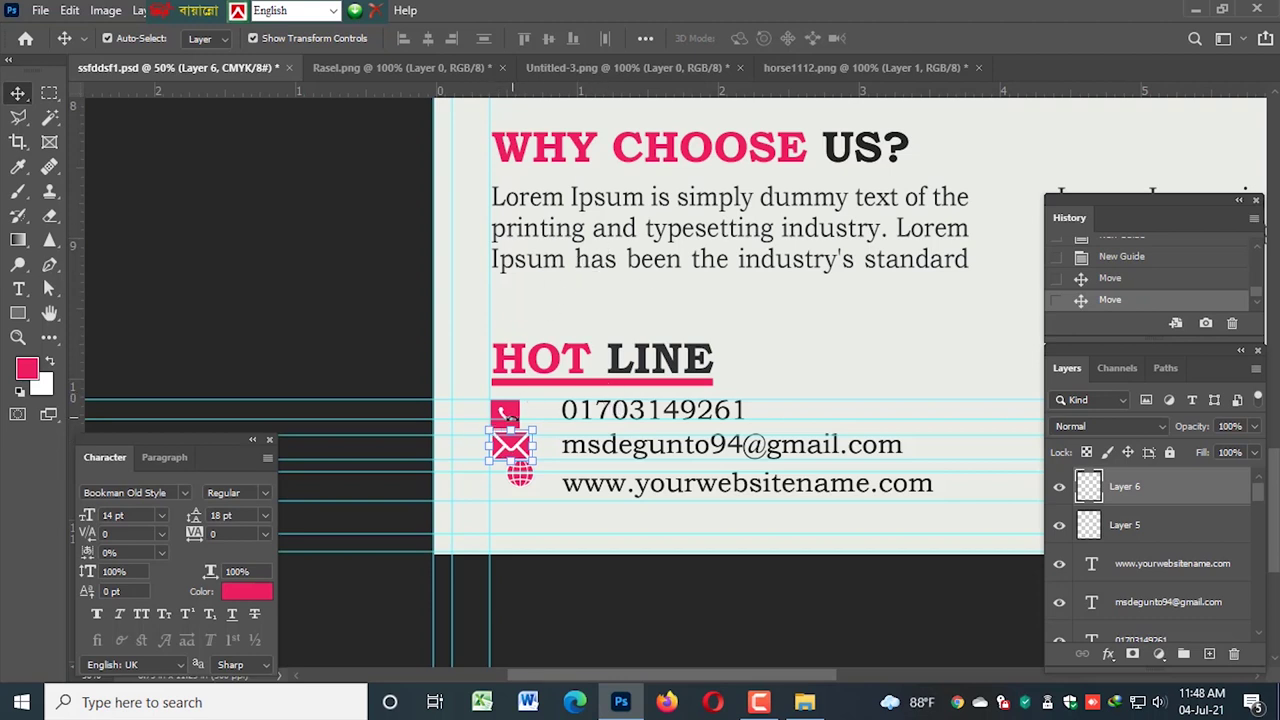
left_click(359, 227)
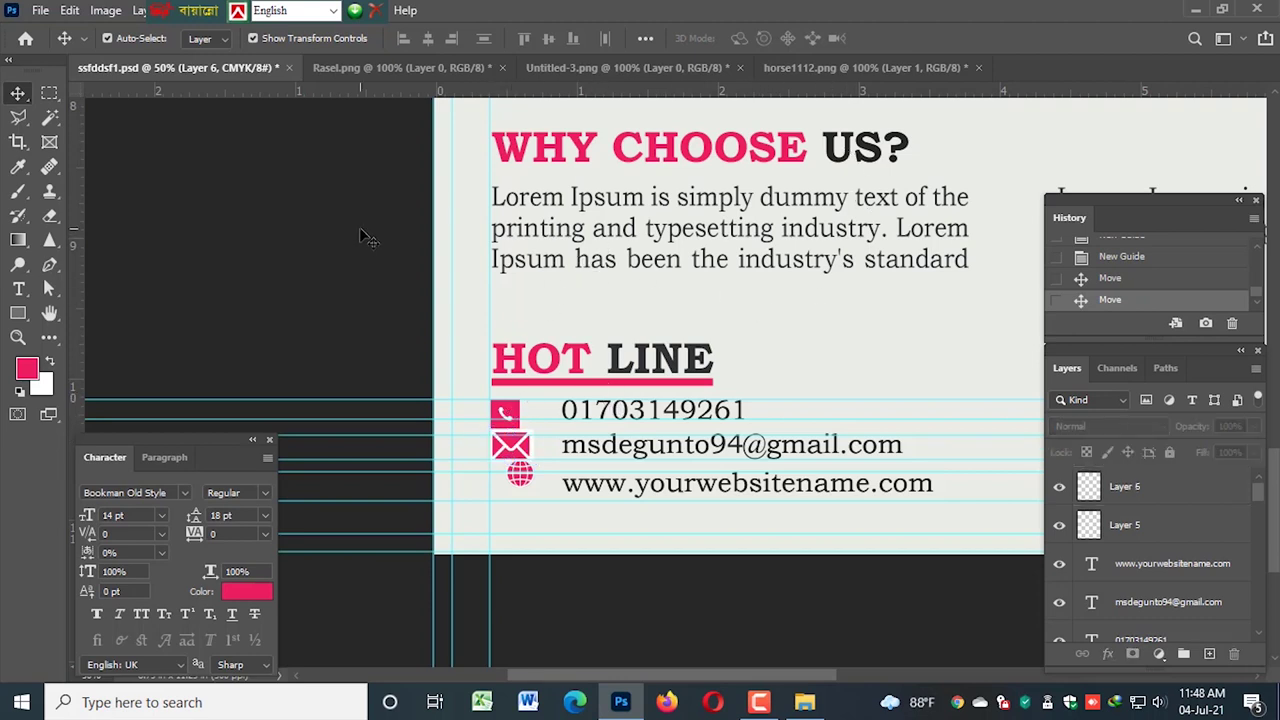
left_click(508, 422)
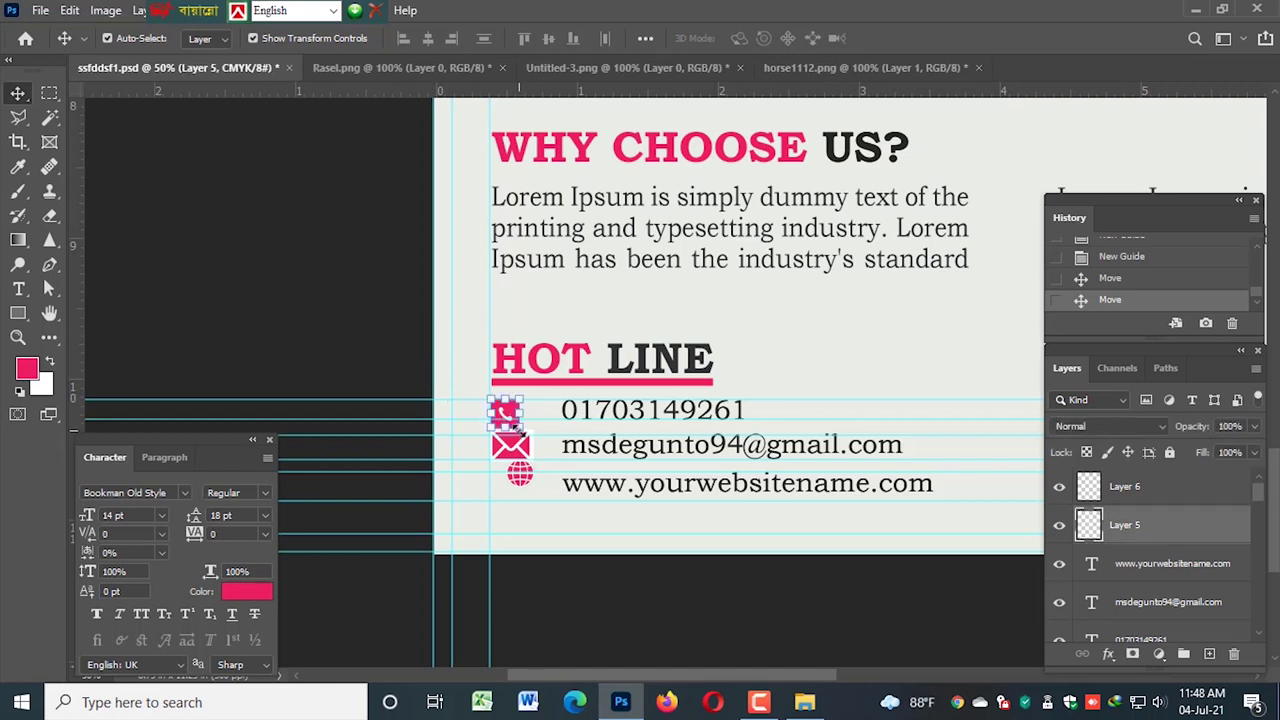
key("ctrl+t")
left_click_drag(519, 425, 515, 421)
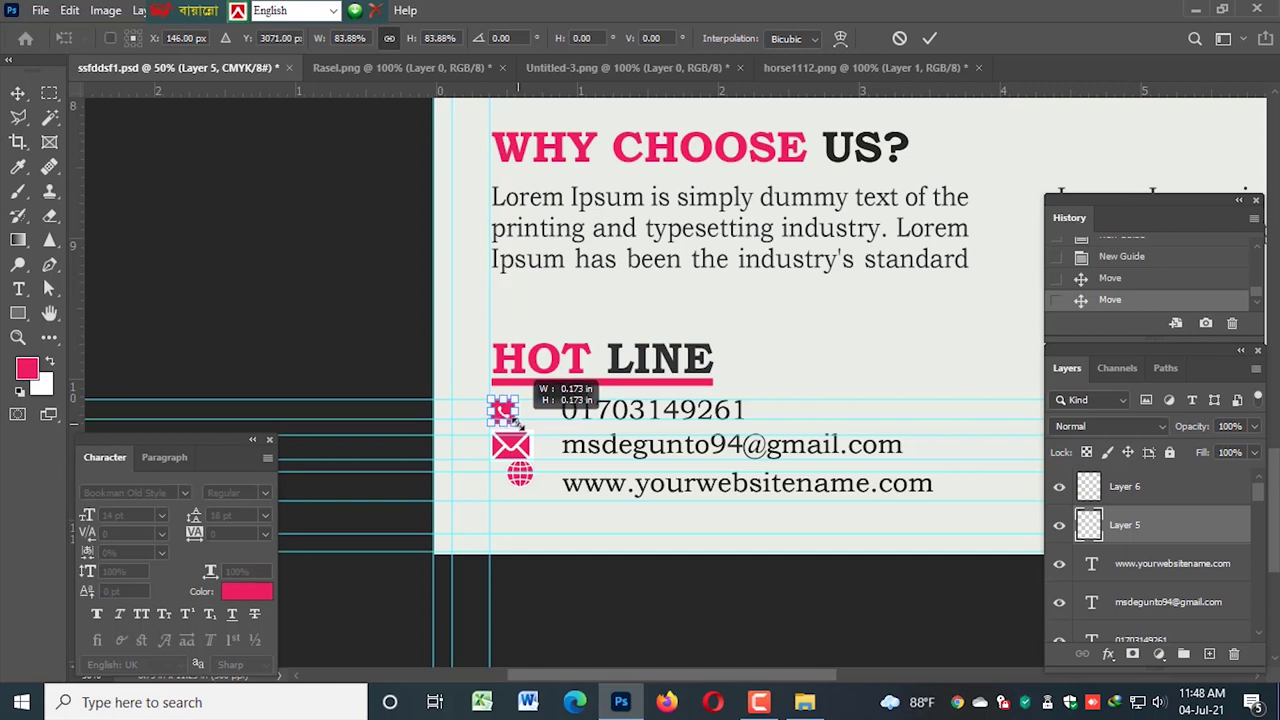
left_click_drag(515, 421, 513, 419)
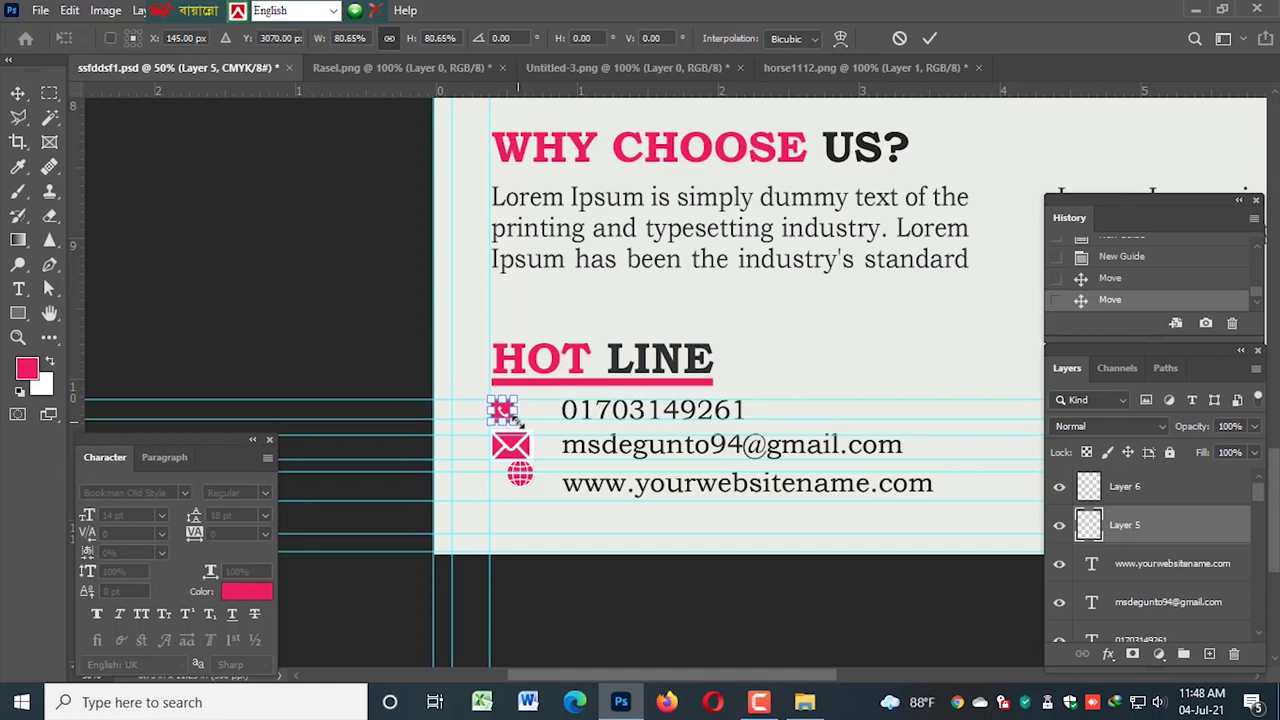
left_click(929, 38)
- Shrink the mail icon to about three quarters of its size
left_click(520, 453)
left_click_drag(530, 456, 523, 451)
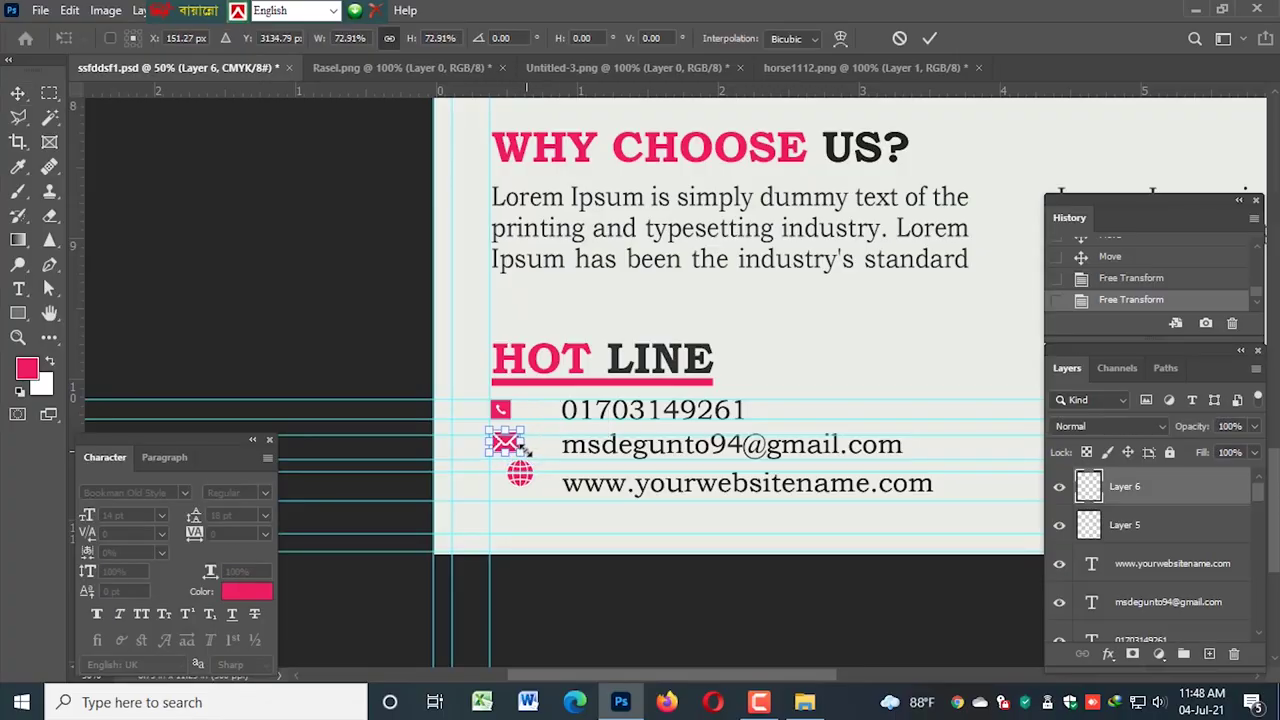
left_click(928, 40)
left_click_drag(523, 452, 521, 453)
type("115")
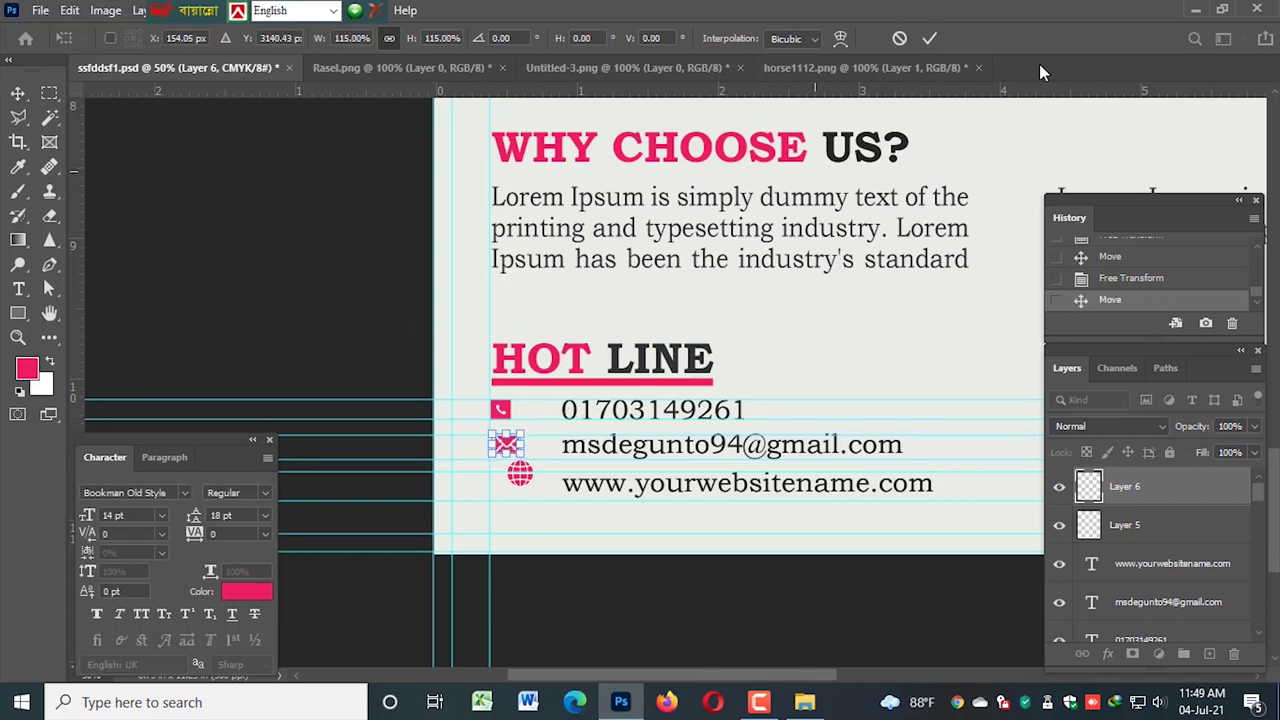
left_click(928, 37)
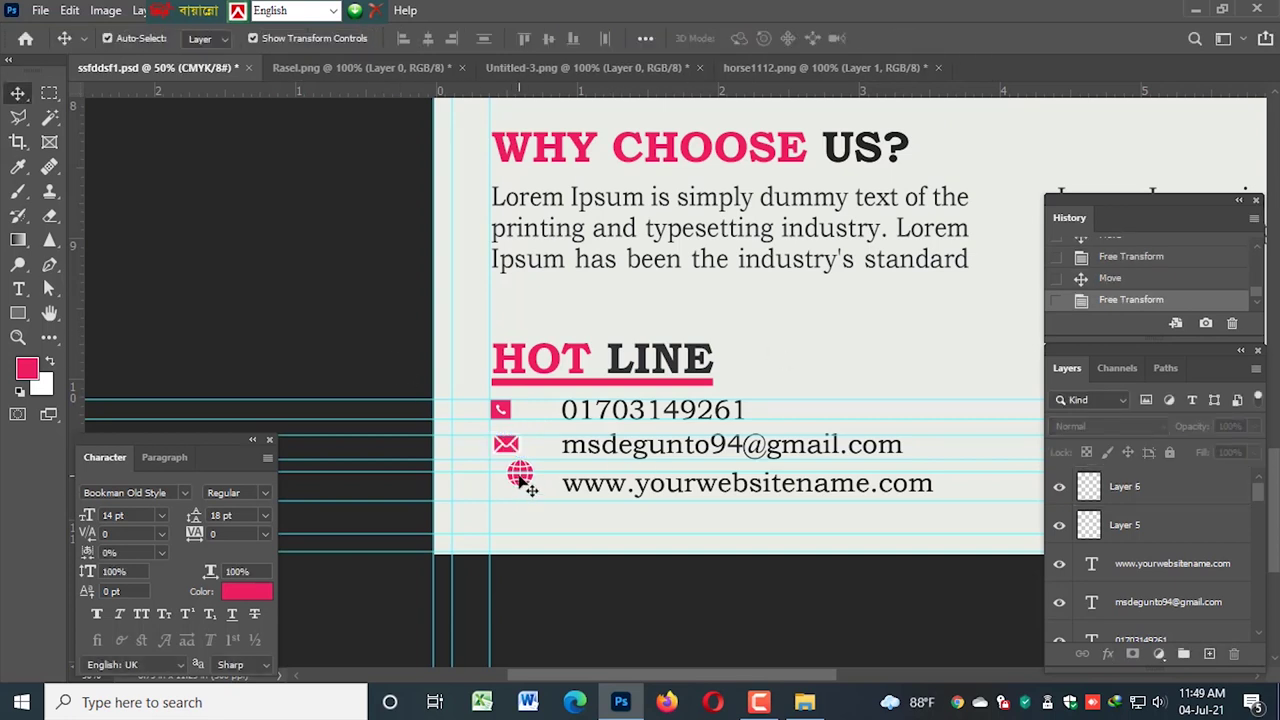
- Move the globe beside the website line and shift the three contact lines left toward the icons
mouse_move(518, 485)
left_mouse_down()
mouse_move(524, 497)
mouse_move(501, 497)
left_mouse_up()
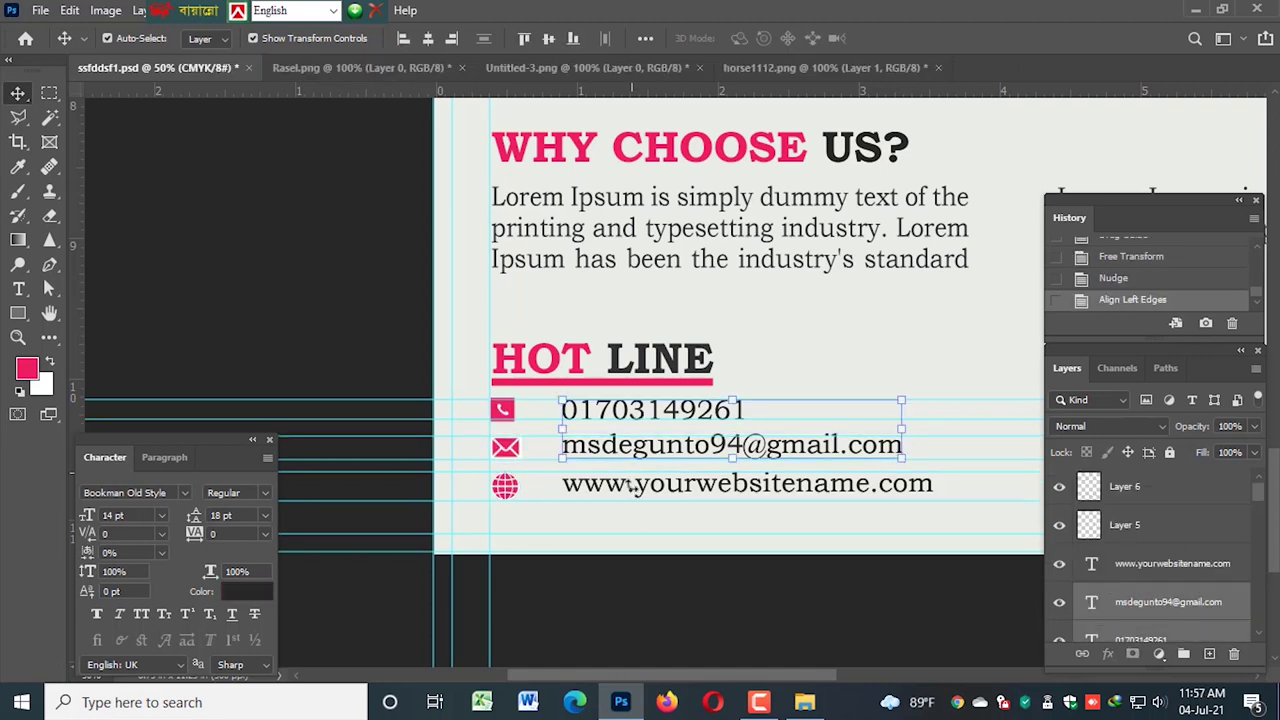
left_click(612, 485, "shift")
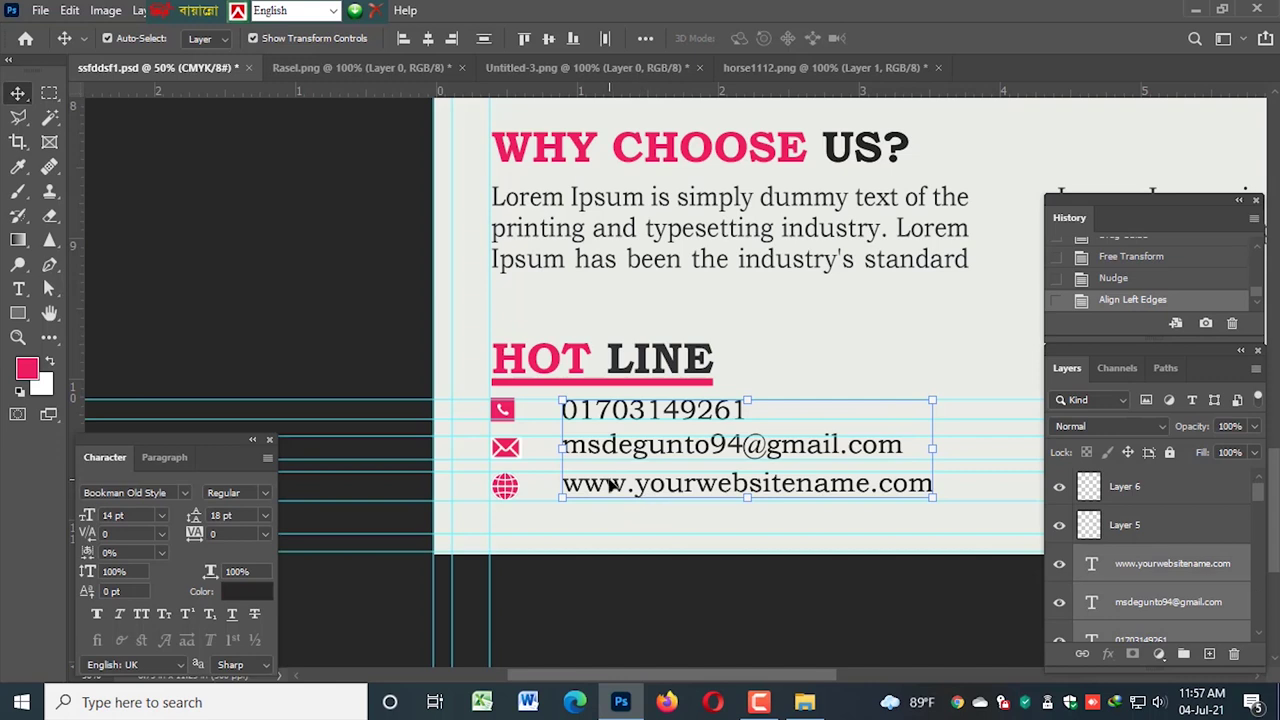
key("Left")
key("Left")
key("Left")
key("Left")
key("Left")
key("Left")
key("Left")
key("Left")
key("Left")
key("Left")
key("Left")
key("Left")
key("Left")
key("Left")
key("Left")
key("Left")
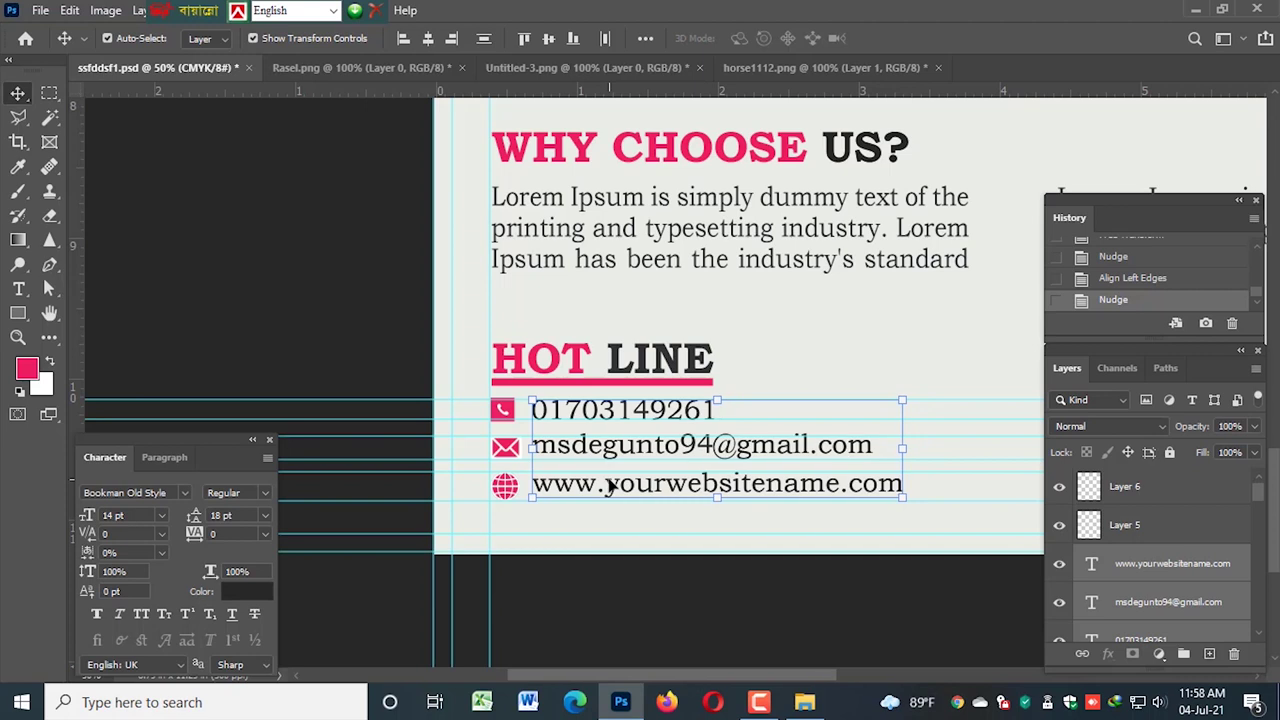
key("ctrl+minus")
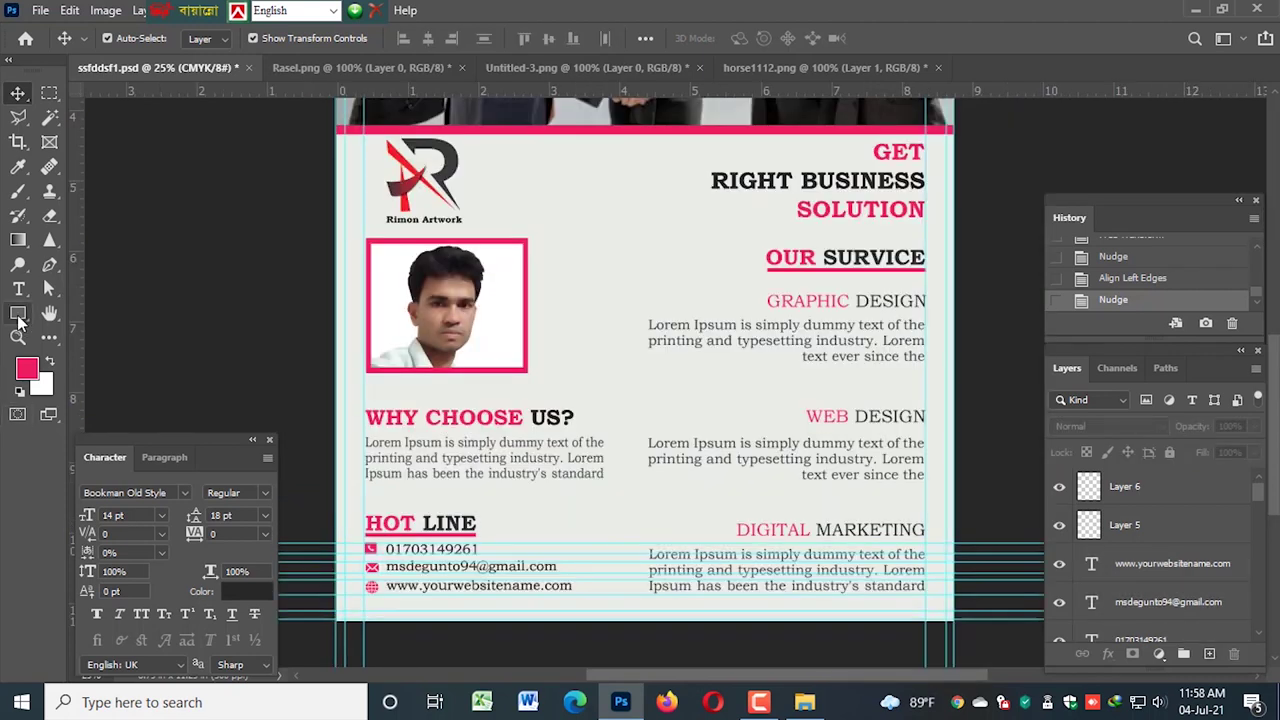
left_click_drag(18, 316, 78, 313)
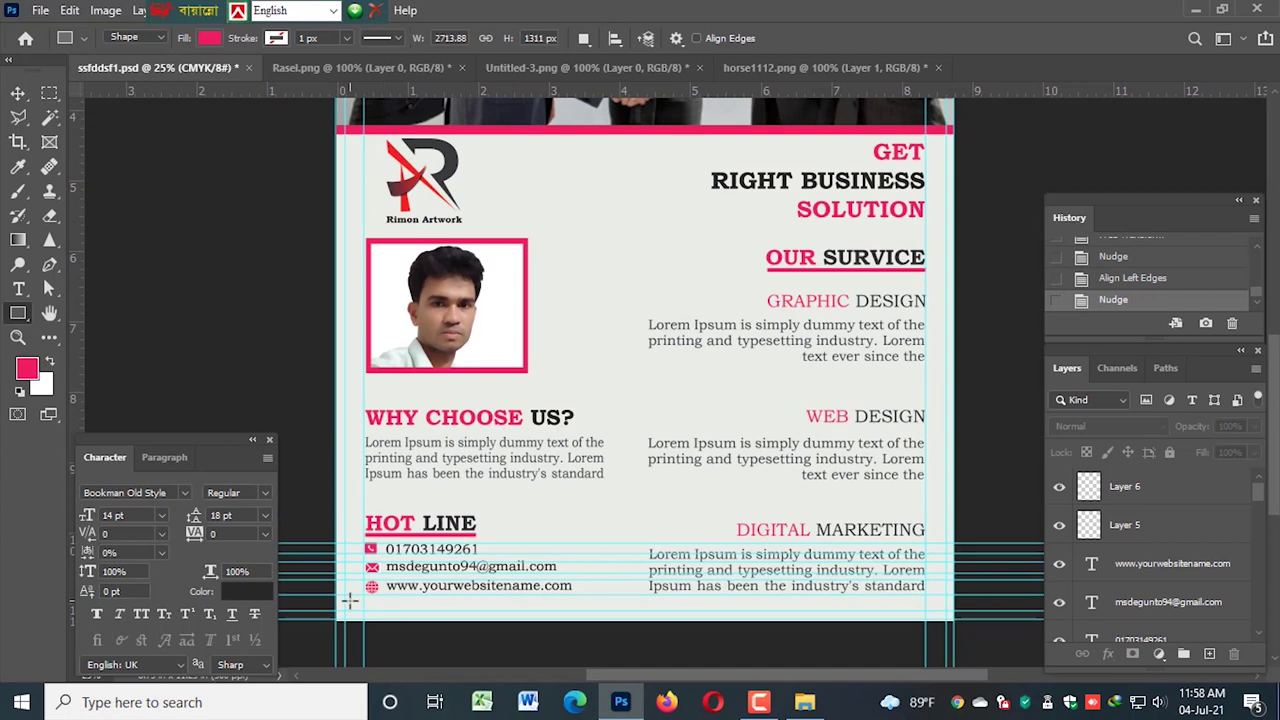
- Draw a pink rectangle spanning the flyer's full bottom edge below the contact details
left_click_drag(335, 594, 961, 617)
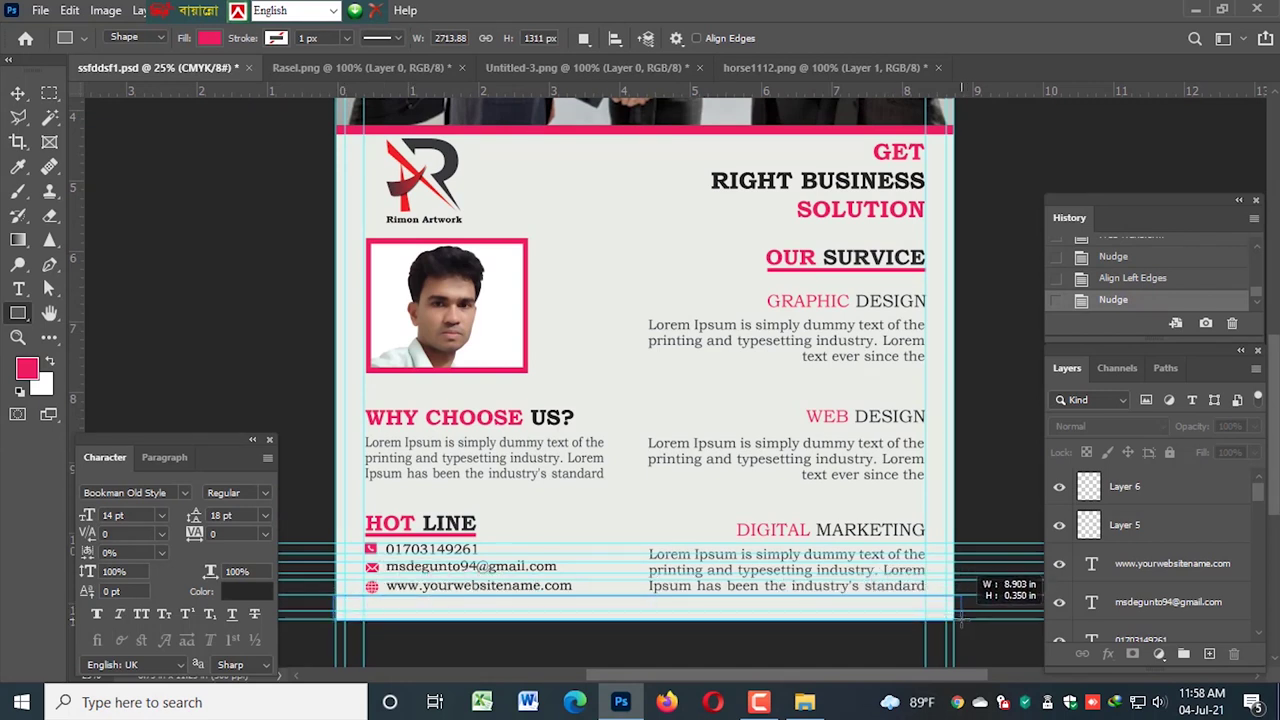
left_click_drag(960, 617, 960, 618)
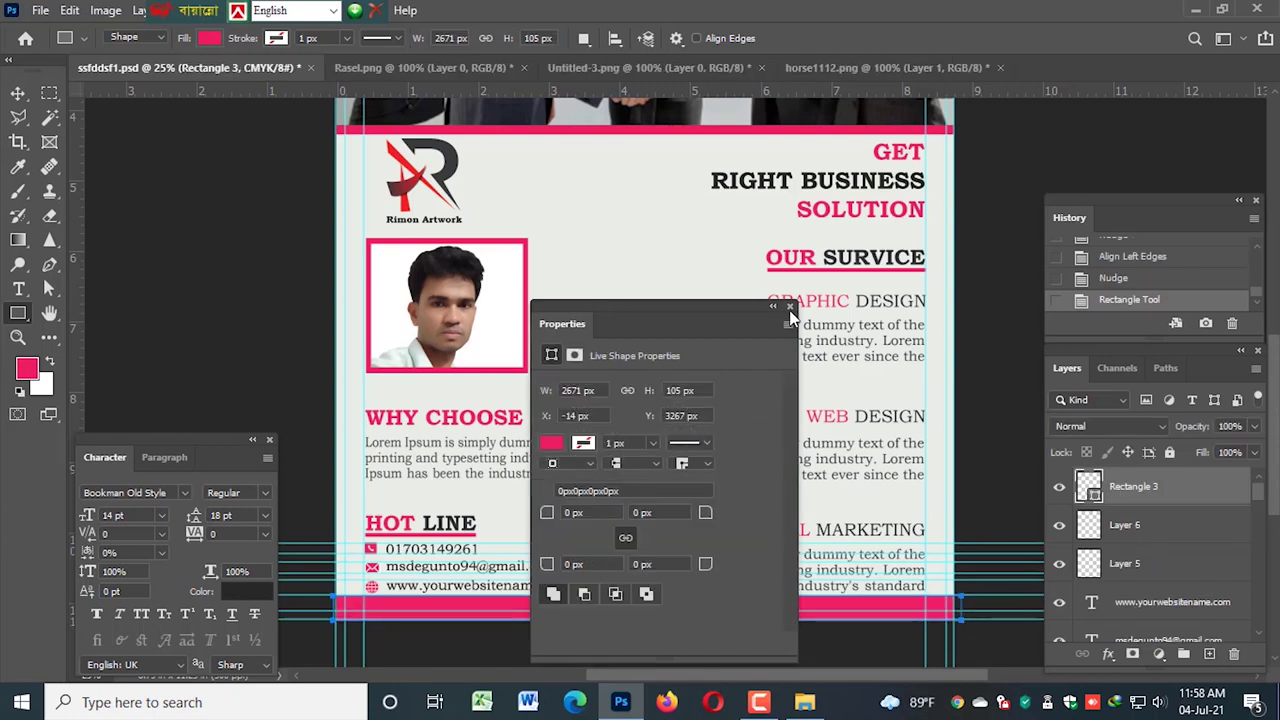
left_click(790, 307)
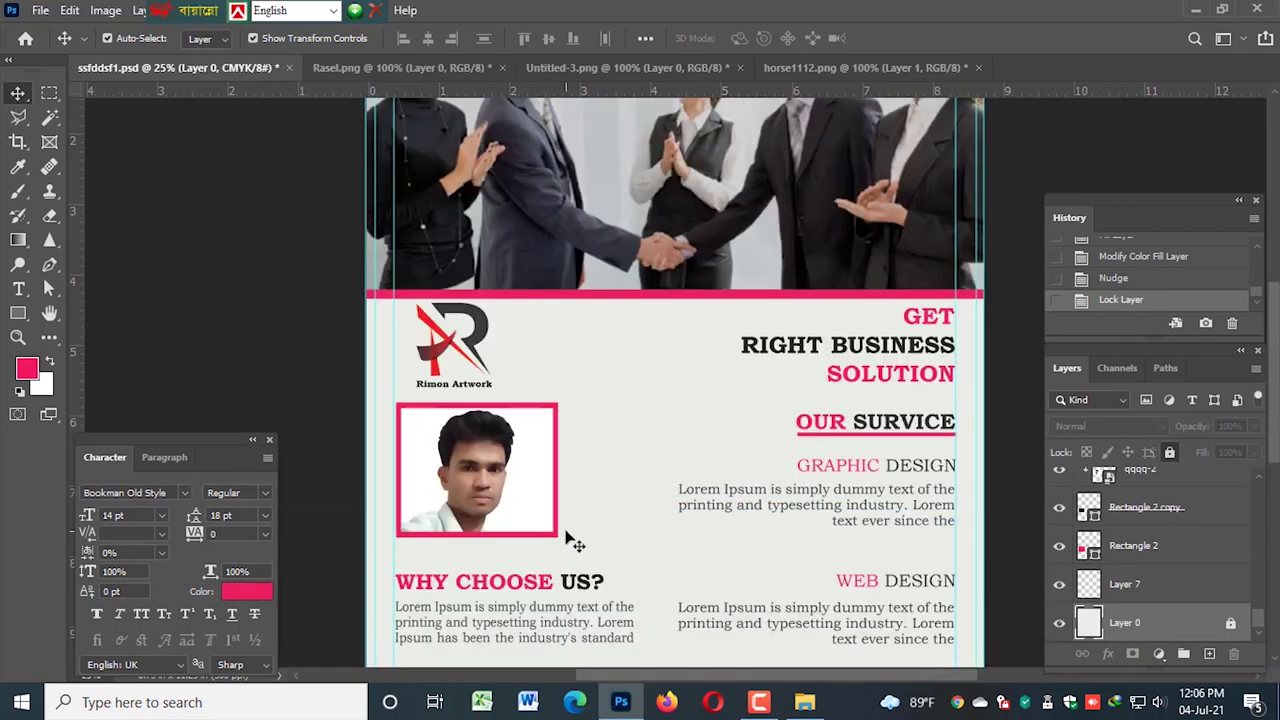
- Lower the framed portrait slightly and shift the Rimon Artwork logo right to centre above it
left_click_drag(570, 541, 440, 420)
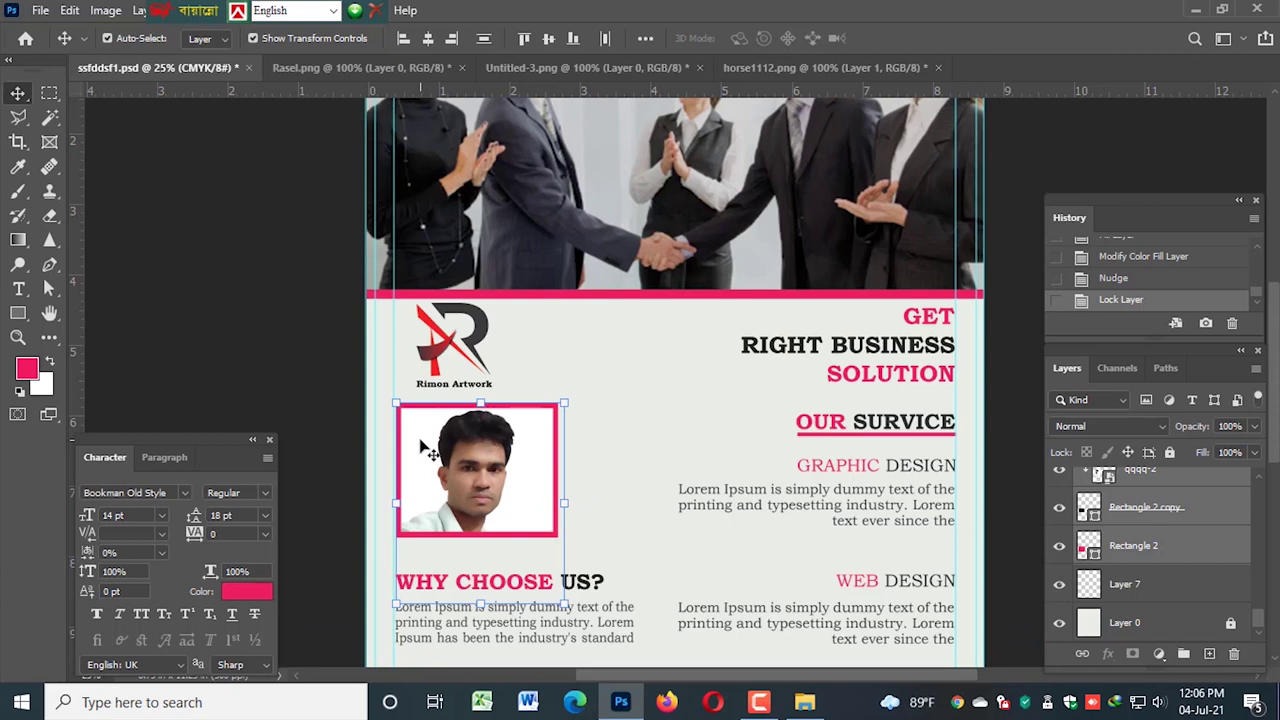
left_click_drag(473, 468, 470, 484)
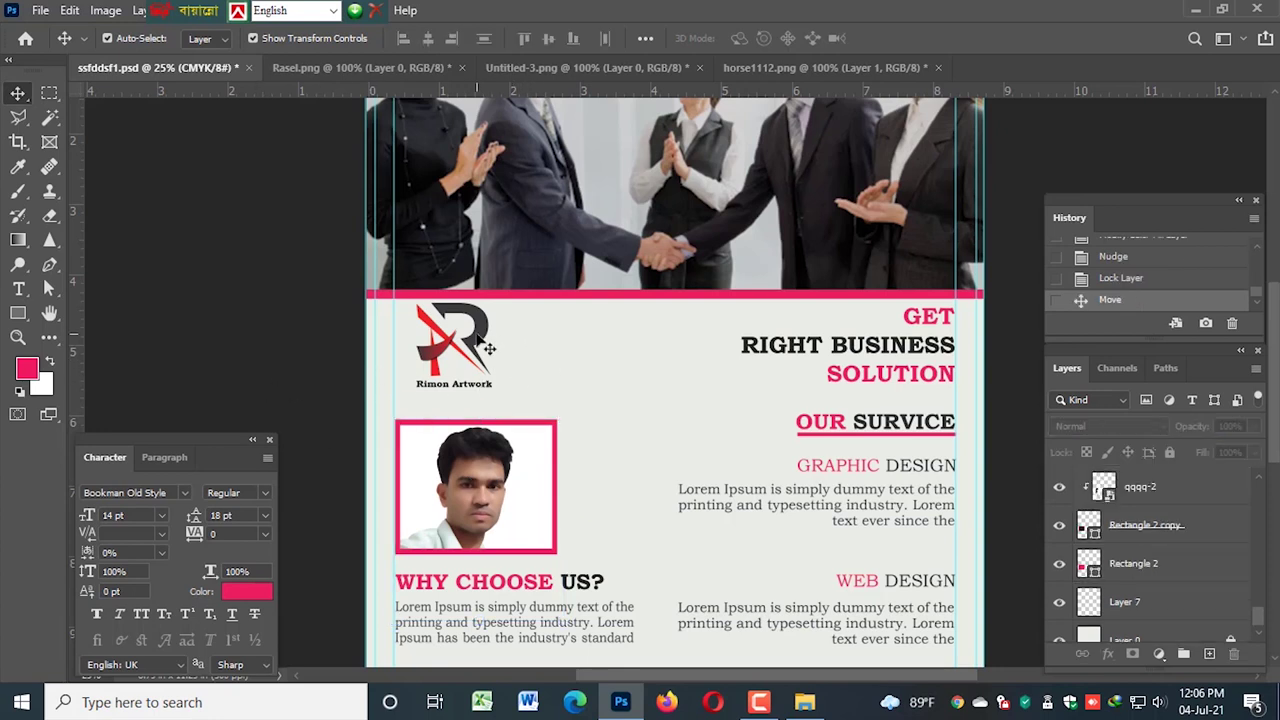
left_click_drag(490, 335, 495, 343)
left_click_drag(394, 91, 394, 309)
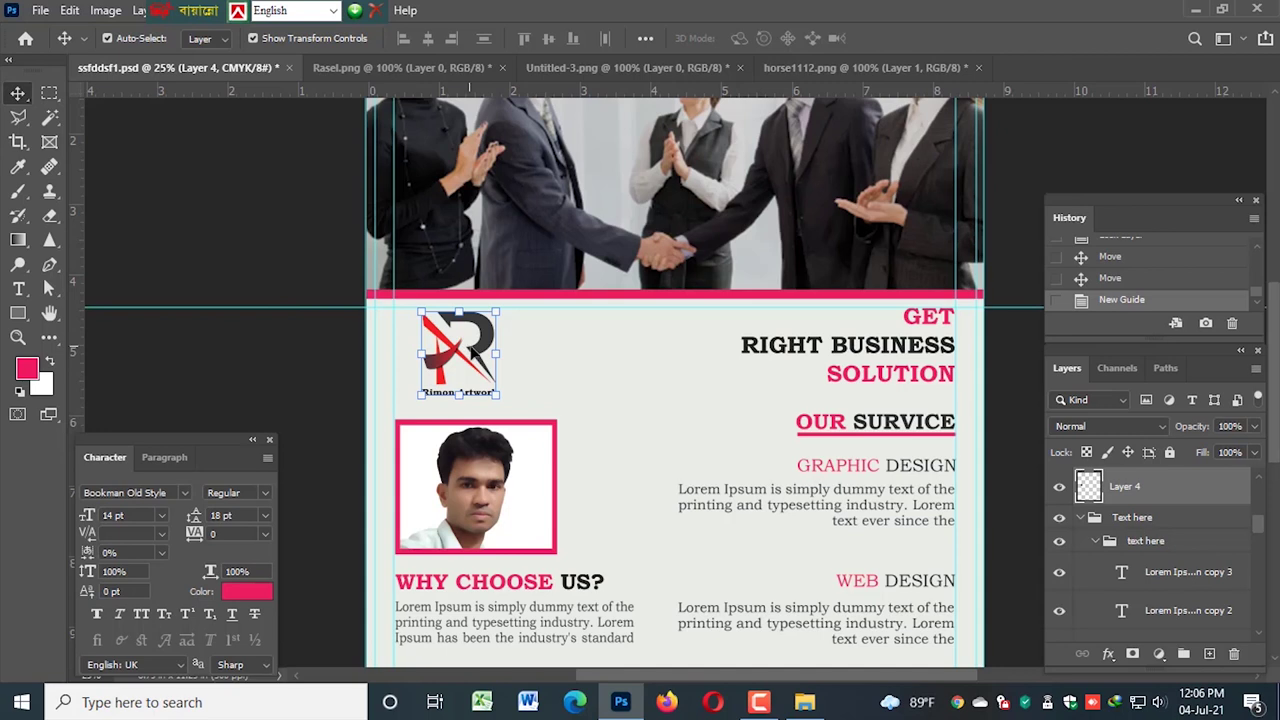
left_click_drag(478, 318, 495, 320)
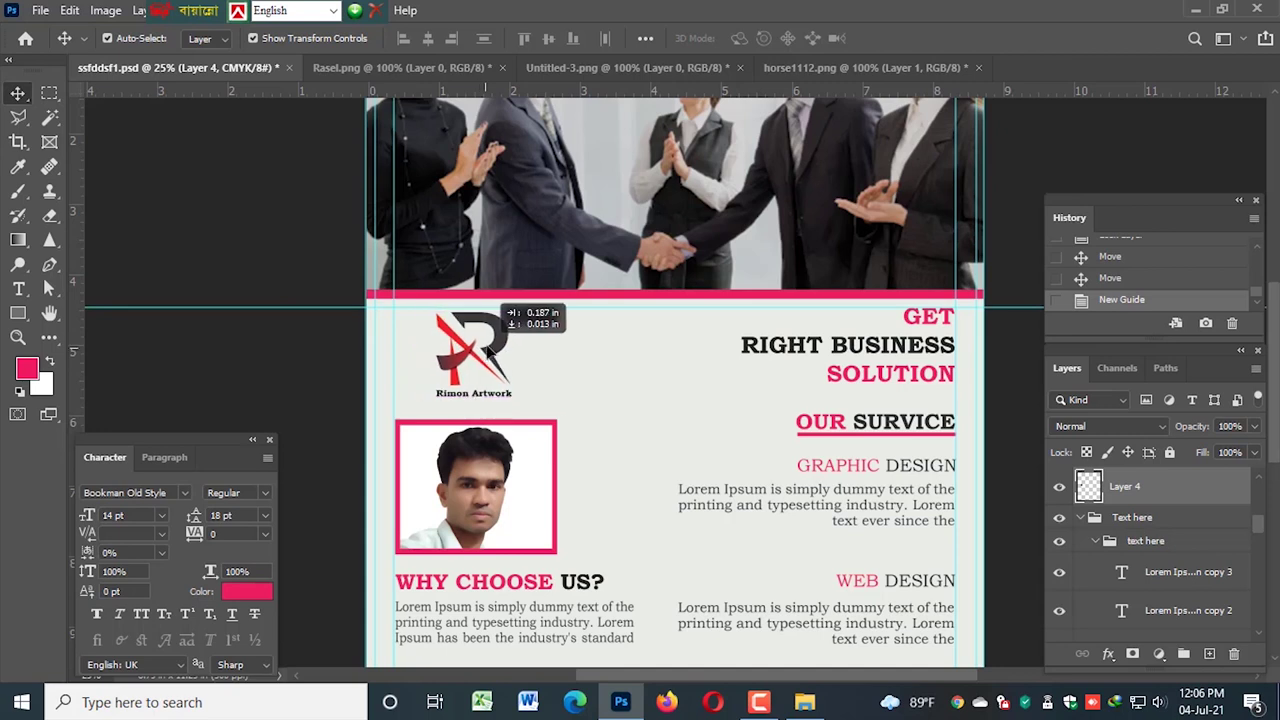
left_click_drag(495, 320, 505, 319)
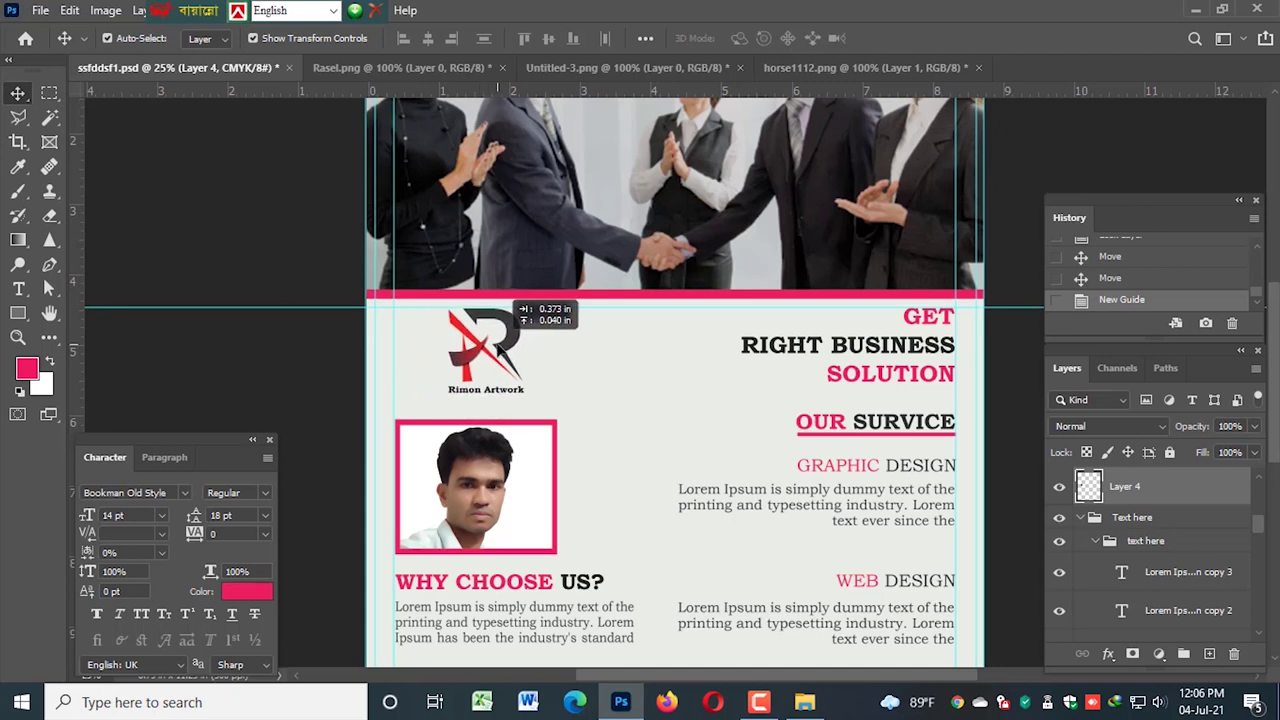
left_click_drag(505, 319, 499, 318)
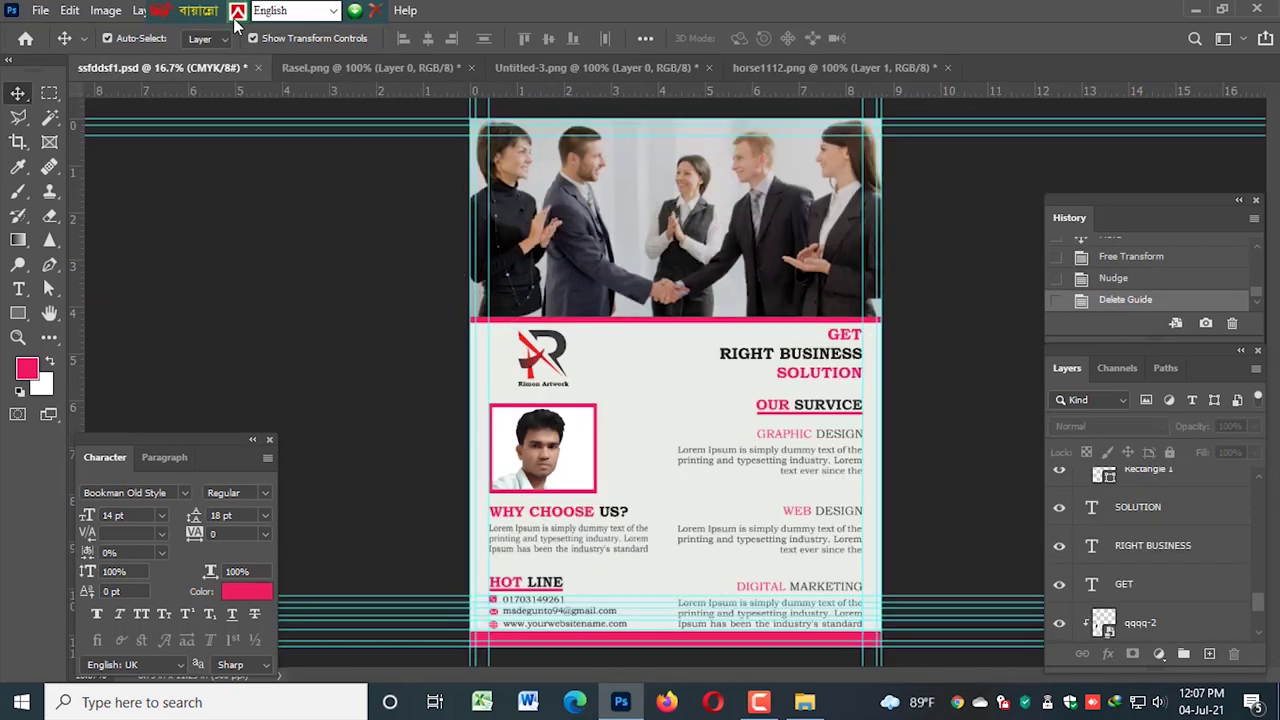
- Turn off View > Extras so the guide lines disappear from the flyer
left_click_drag(203, 8, 595, 8)
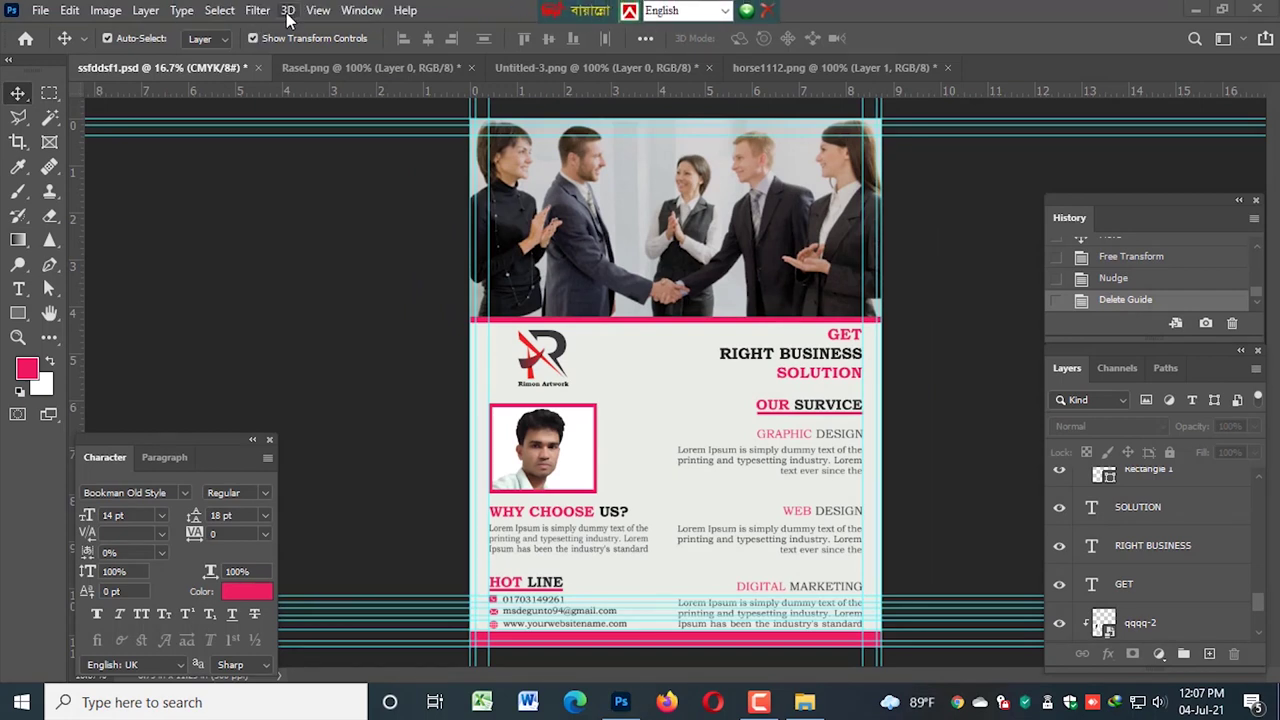
left_click(318, 10)
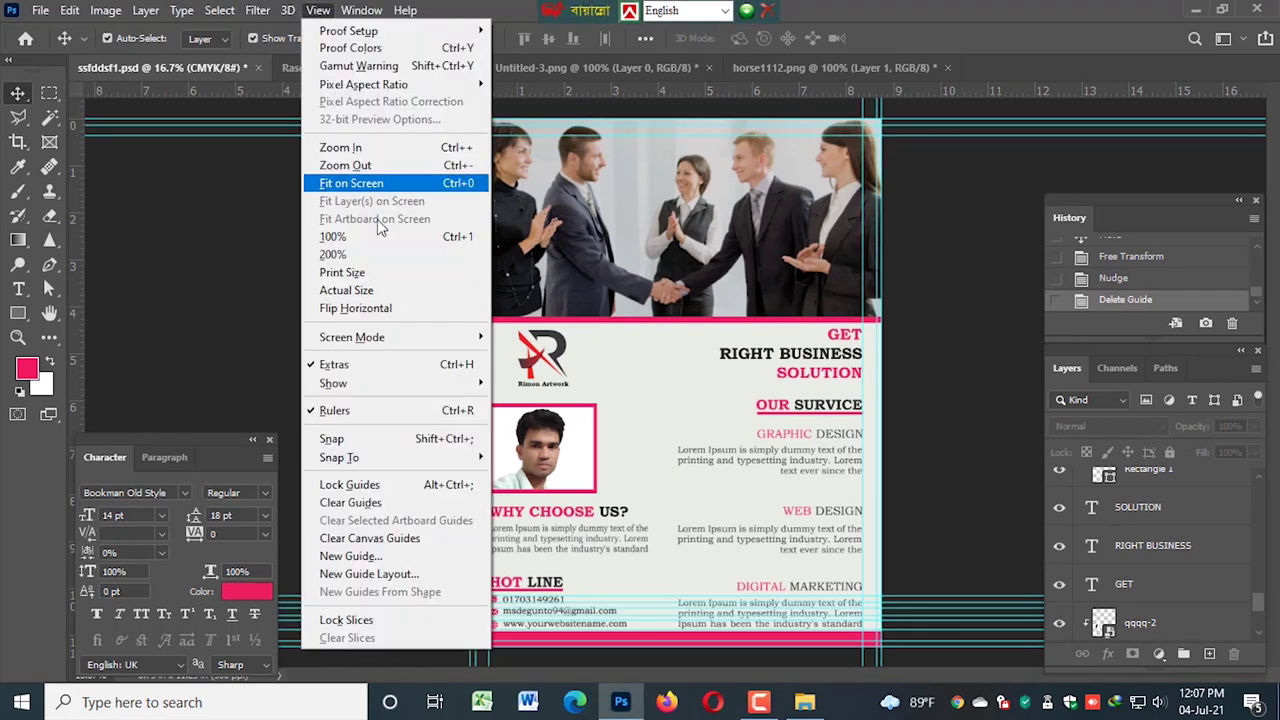
left_click(352, 368)
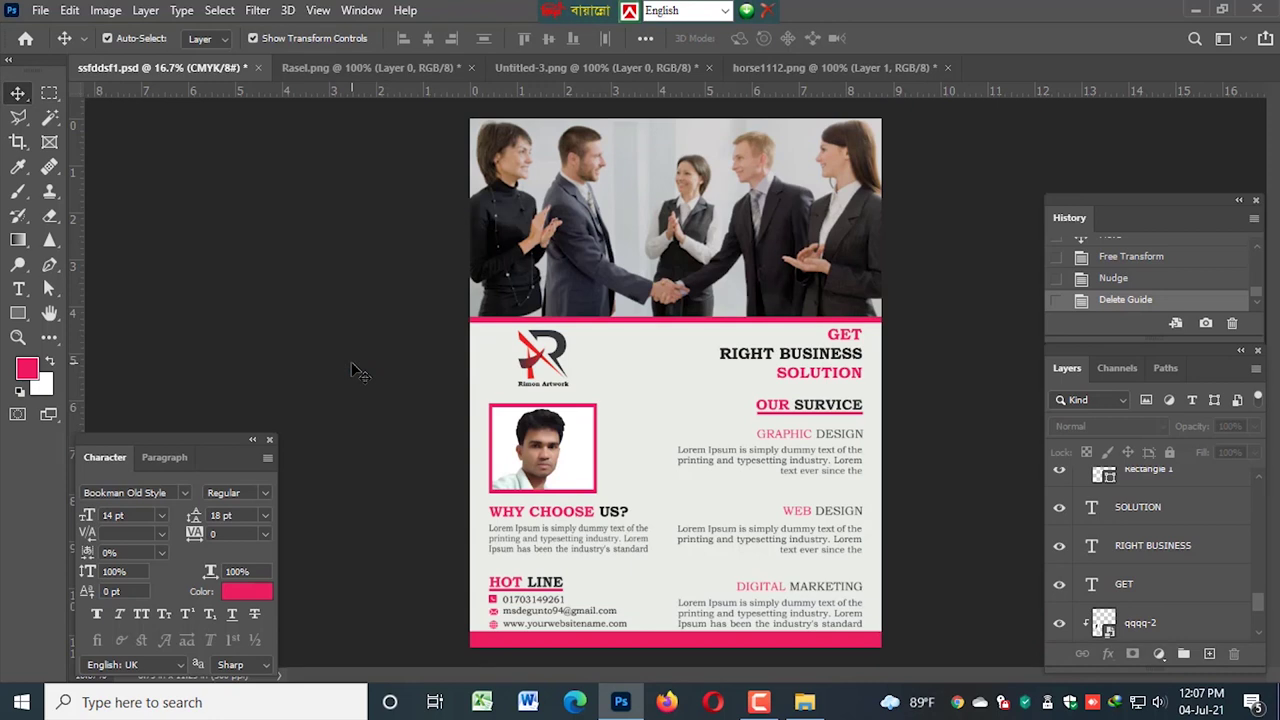